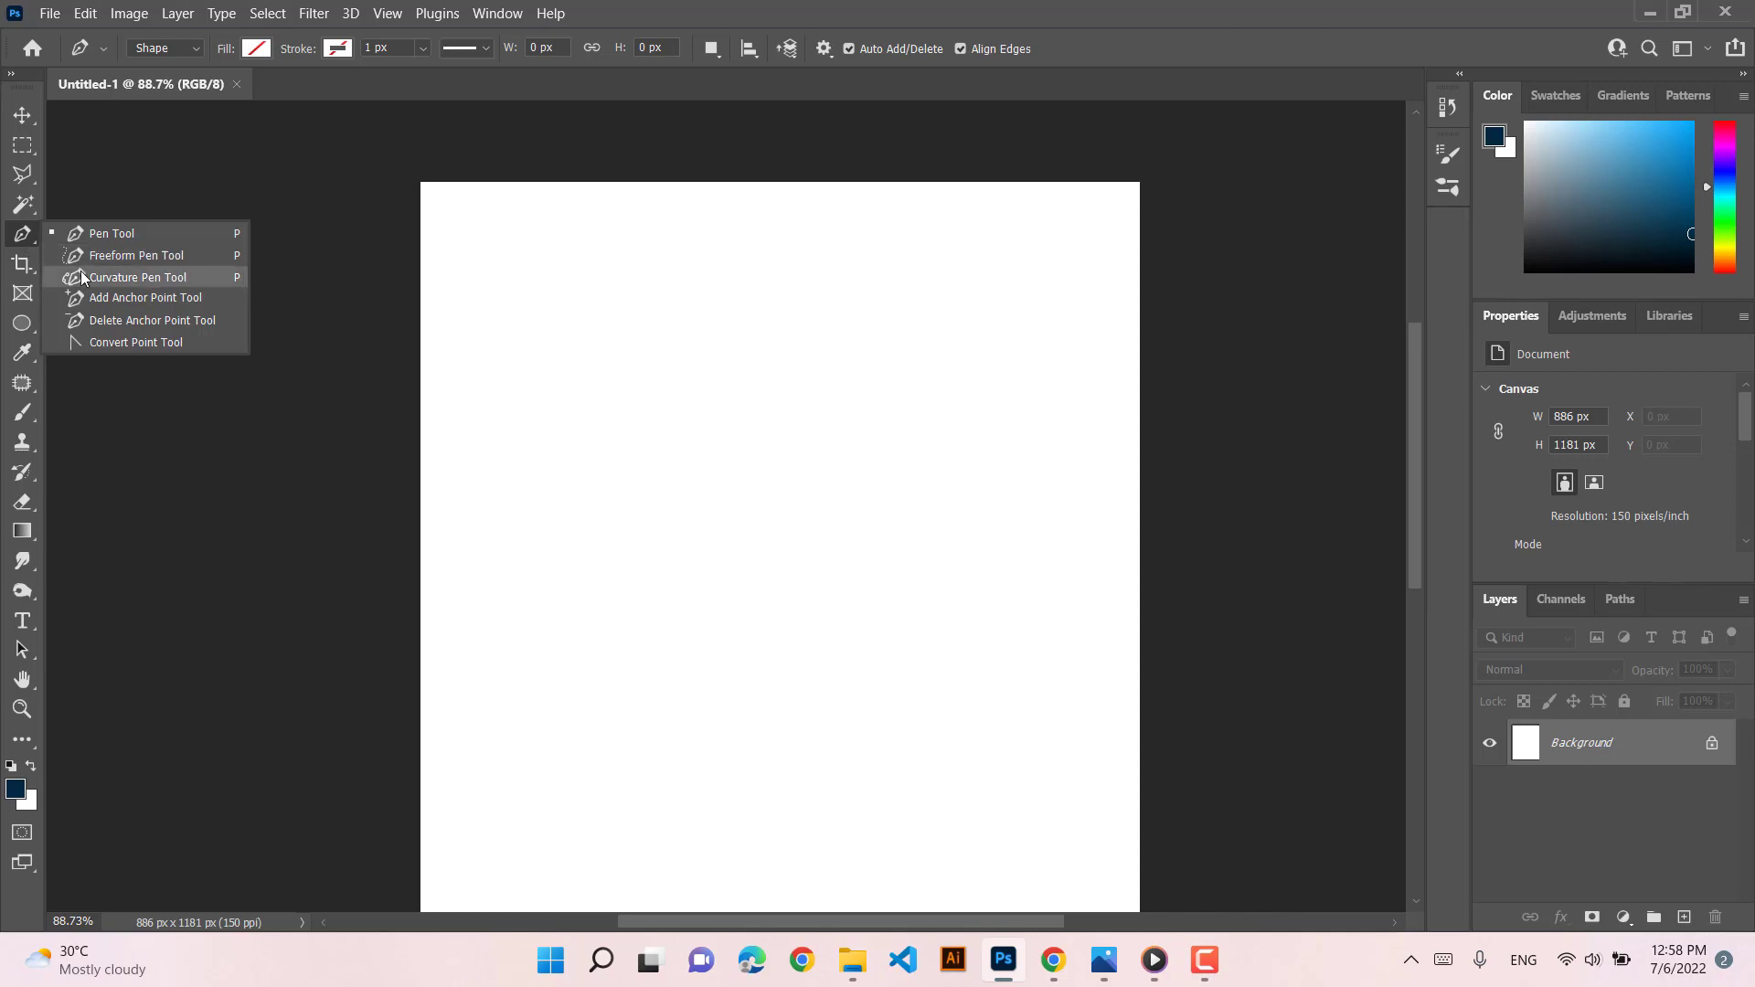
# Draw a closed blob about 702 by 510 px across the upper canvas with the Curvature Pen tool
pyautogui.click(110, 277)
pyautogui.click(505, 441)
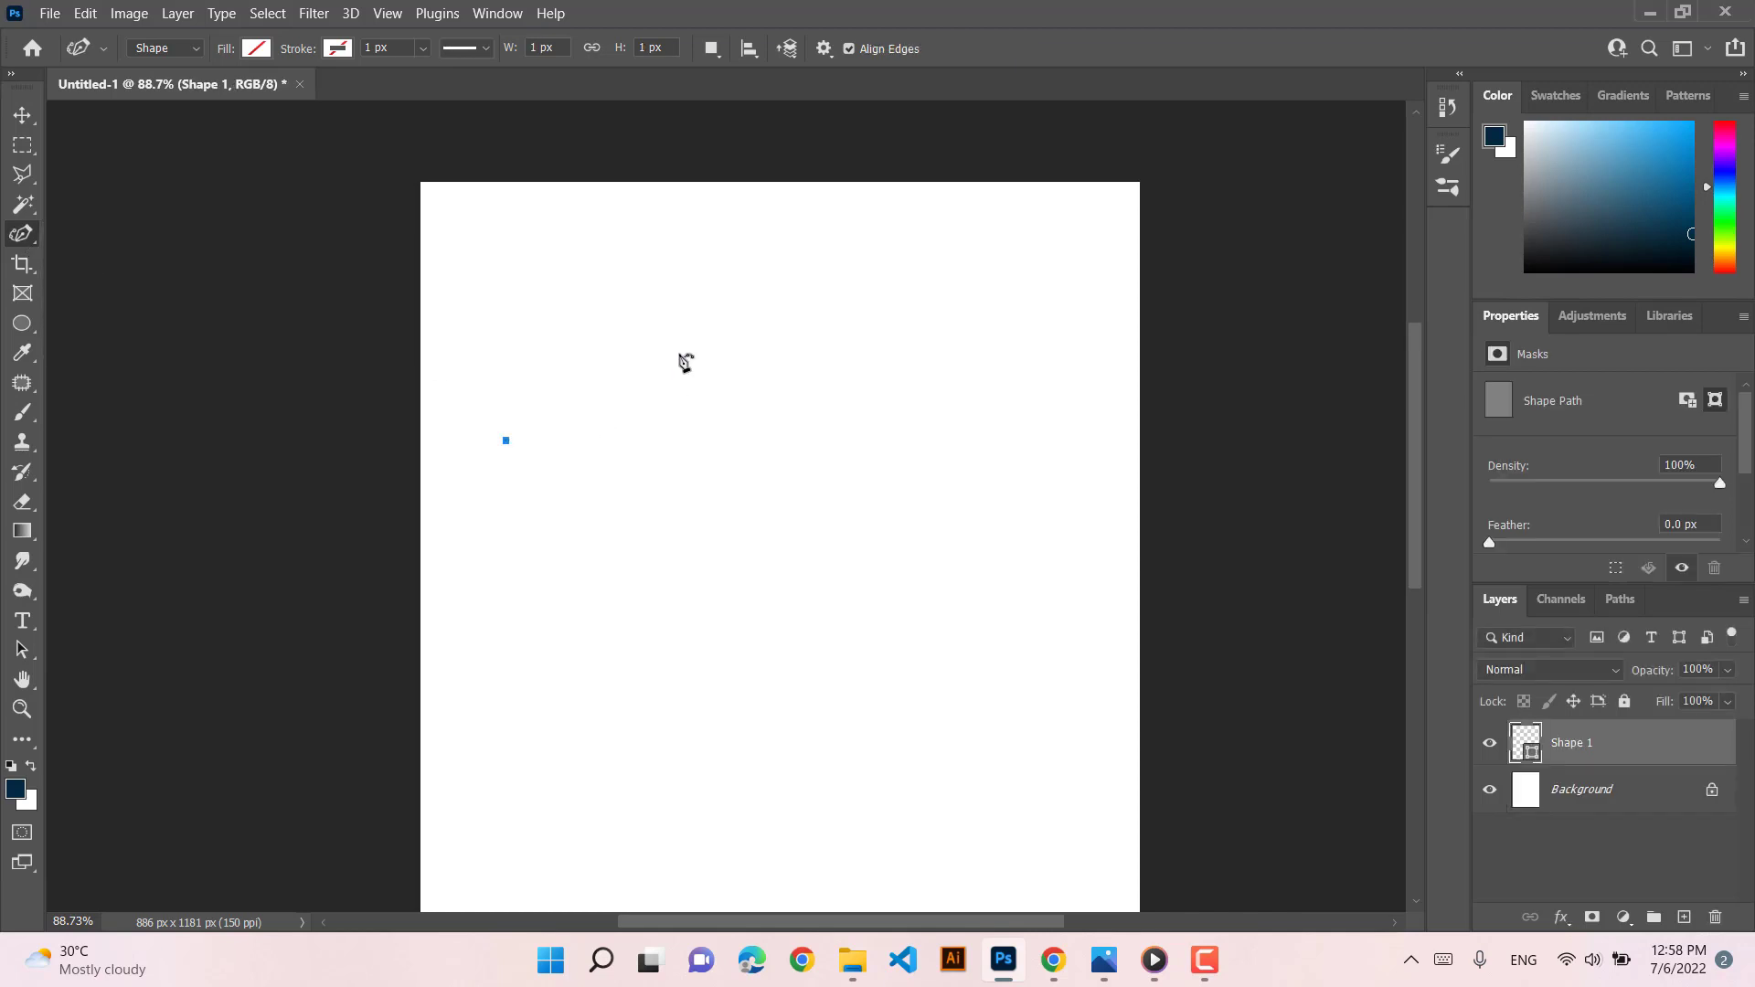
pyautogui.click(680, 354)
pyautogui.click(775, 253)
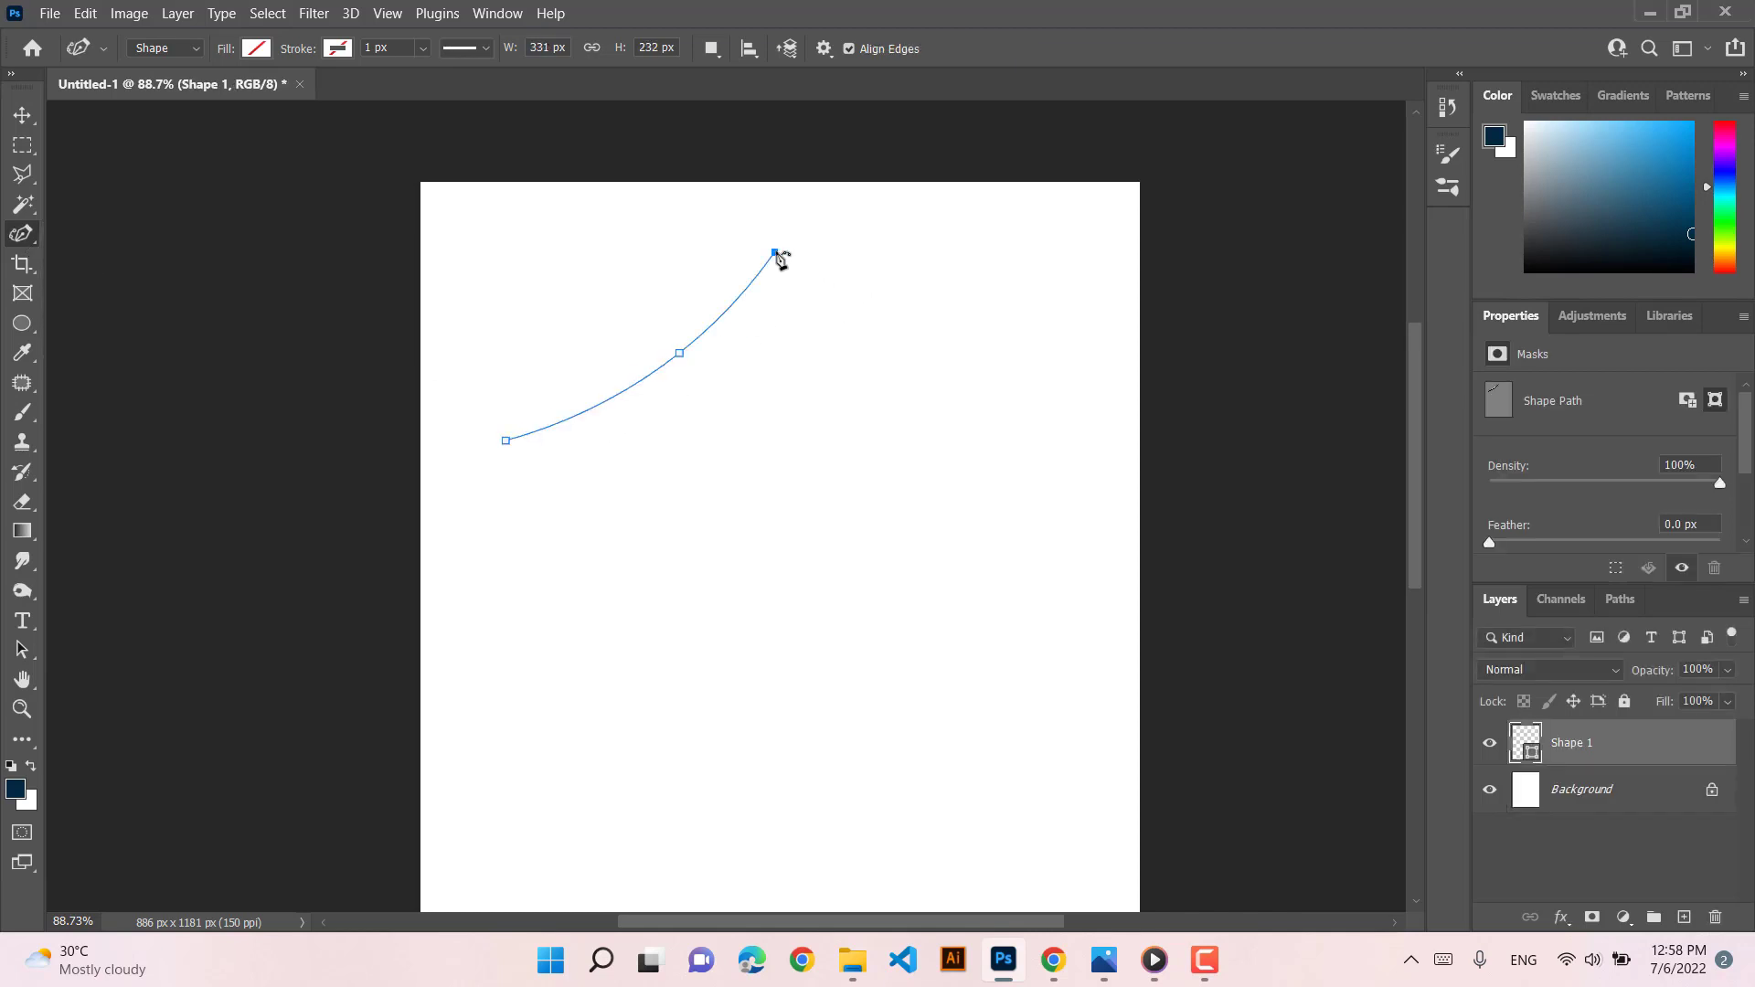
pyautogui.click(1009, 273)
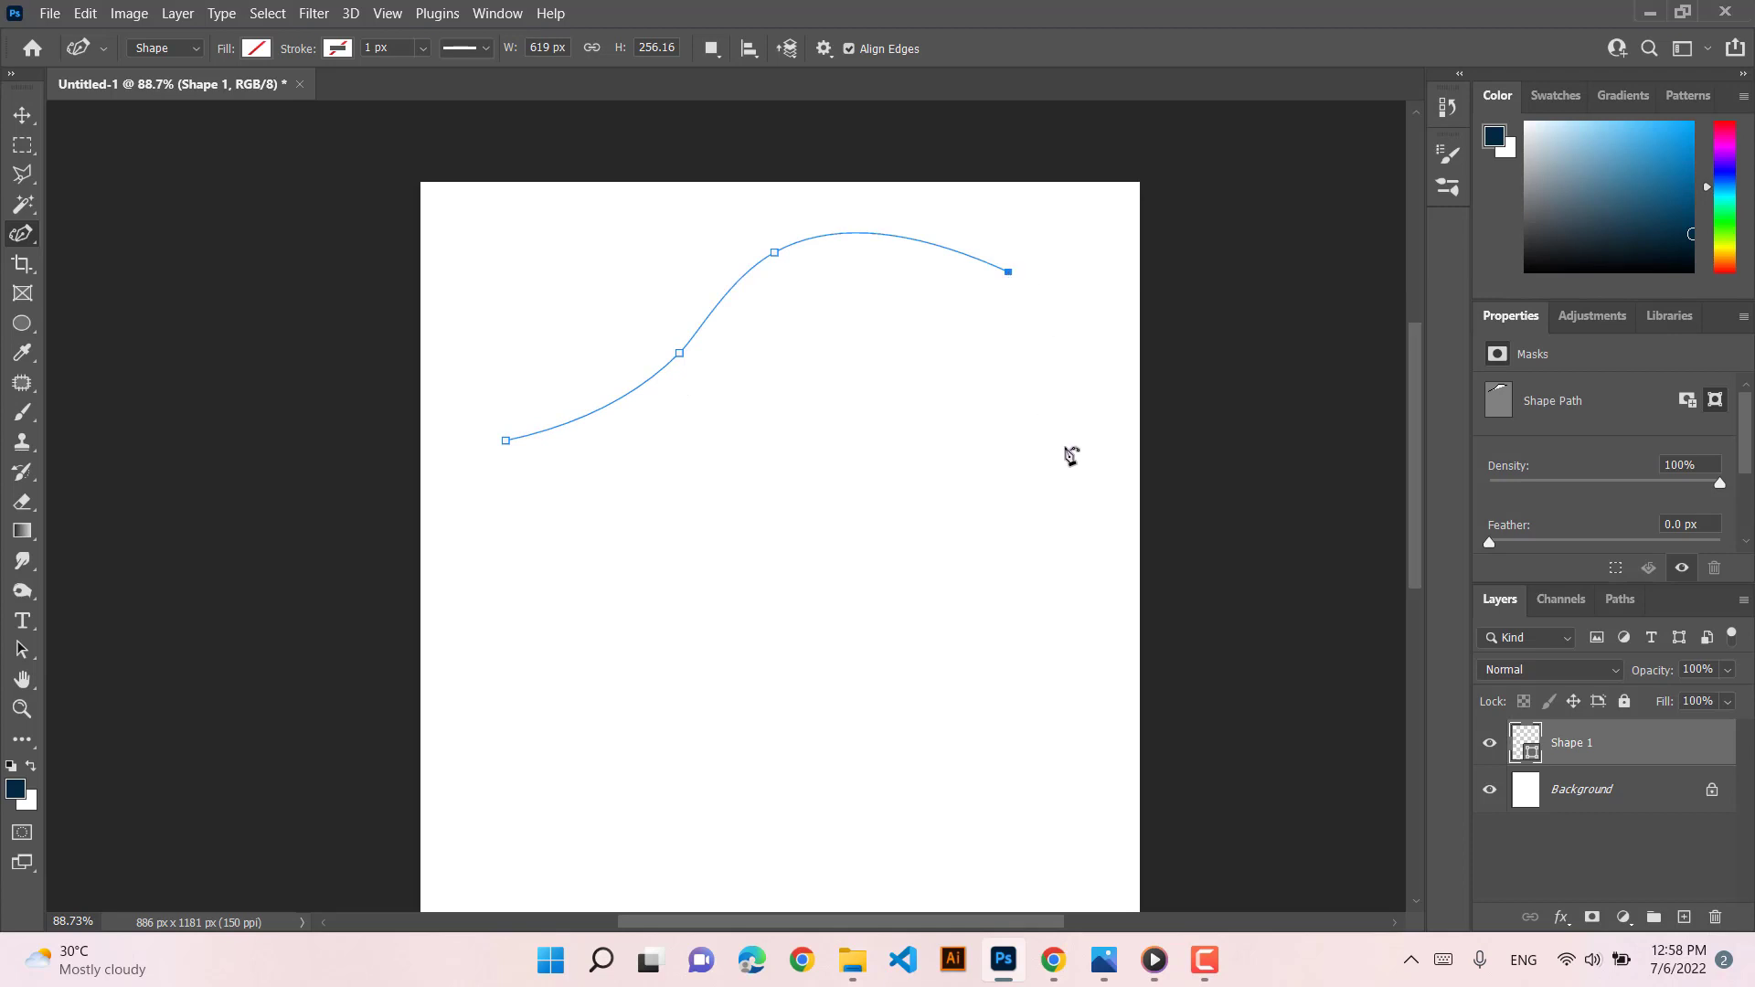
pyautogui.click(1072, 400)
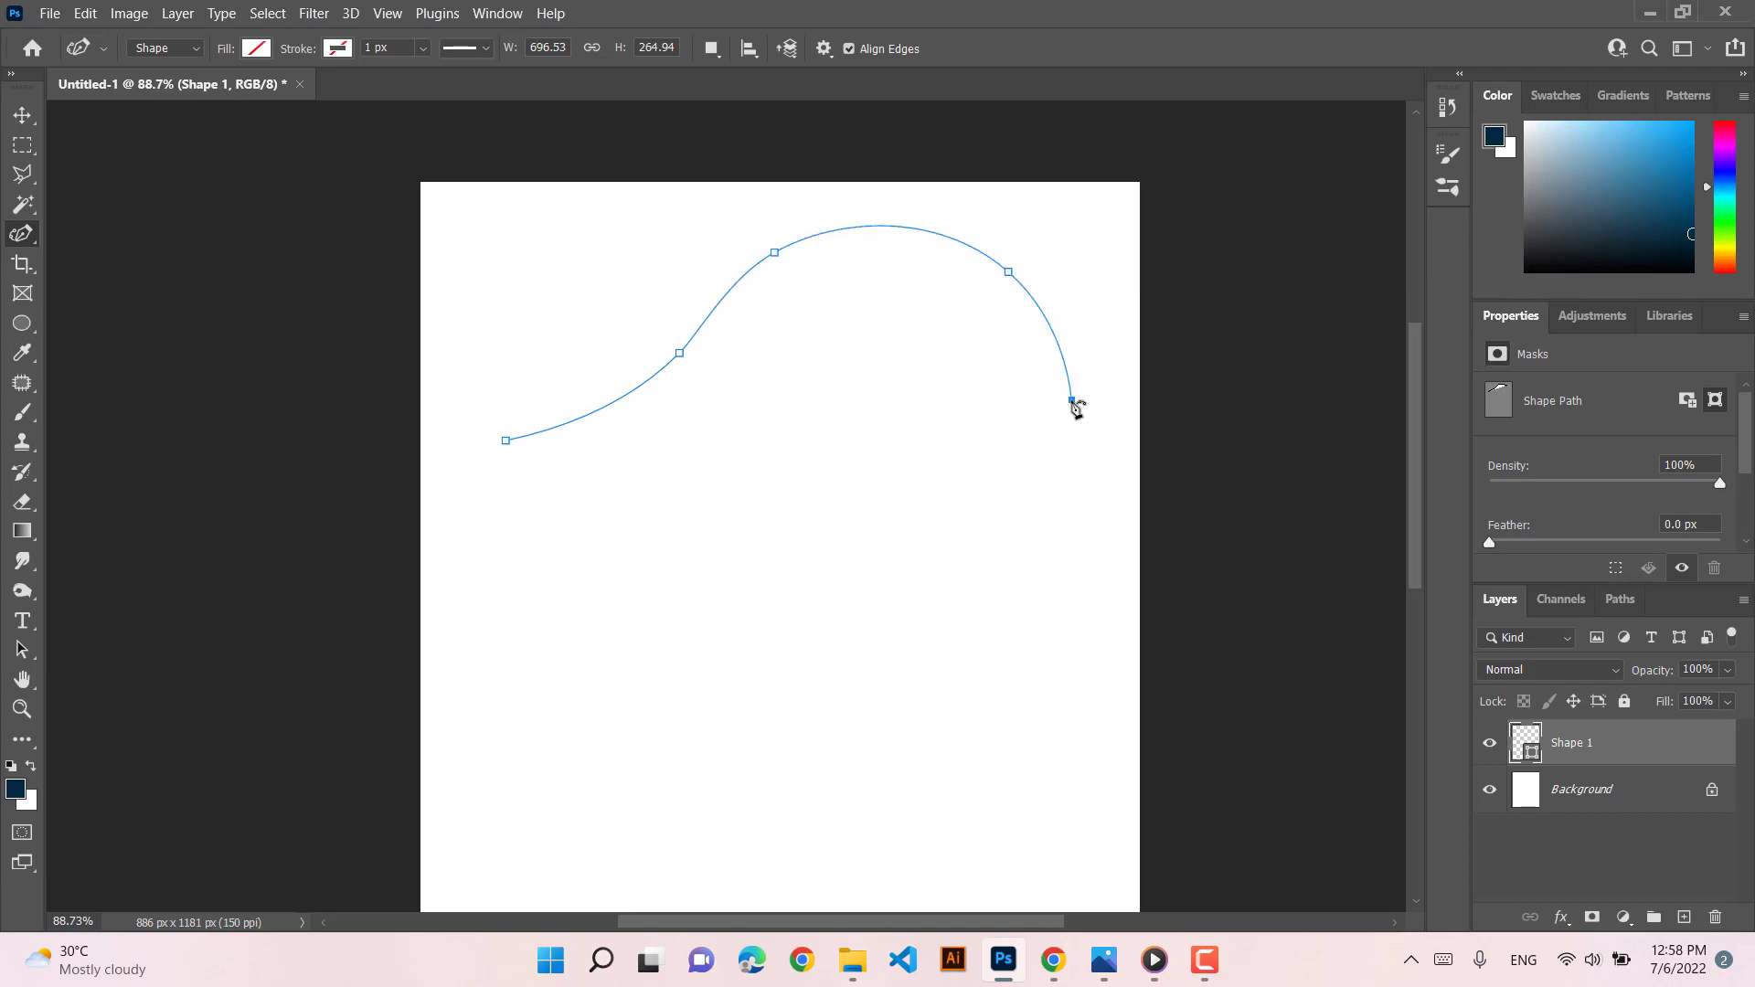
pyautogui.click(1025, 533)
pyautogui.click(870, 549)
pyautogui.click(704, 640)
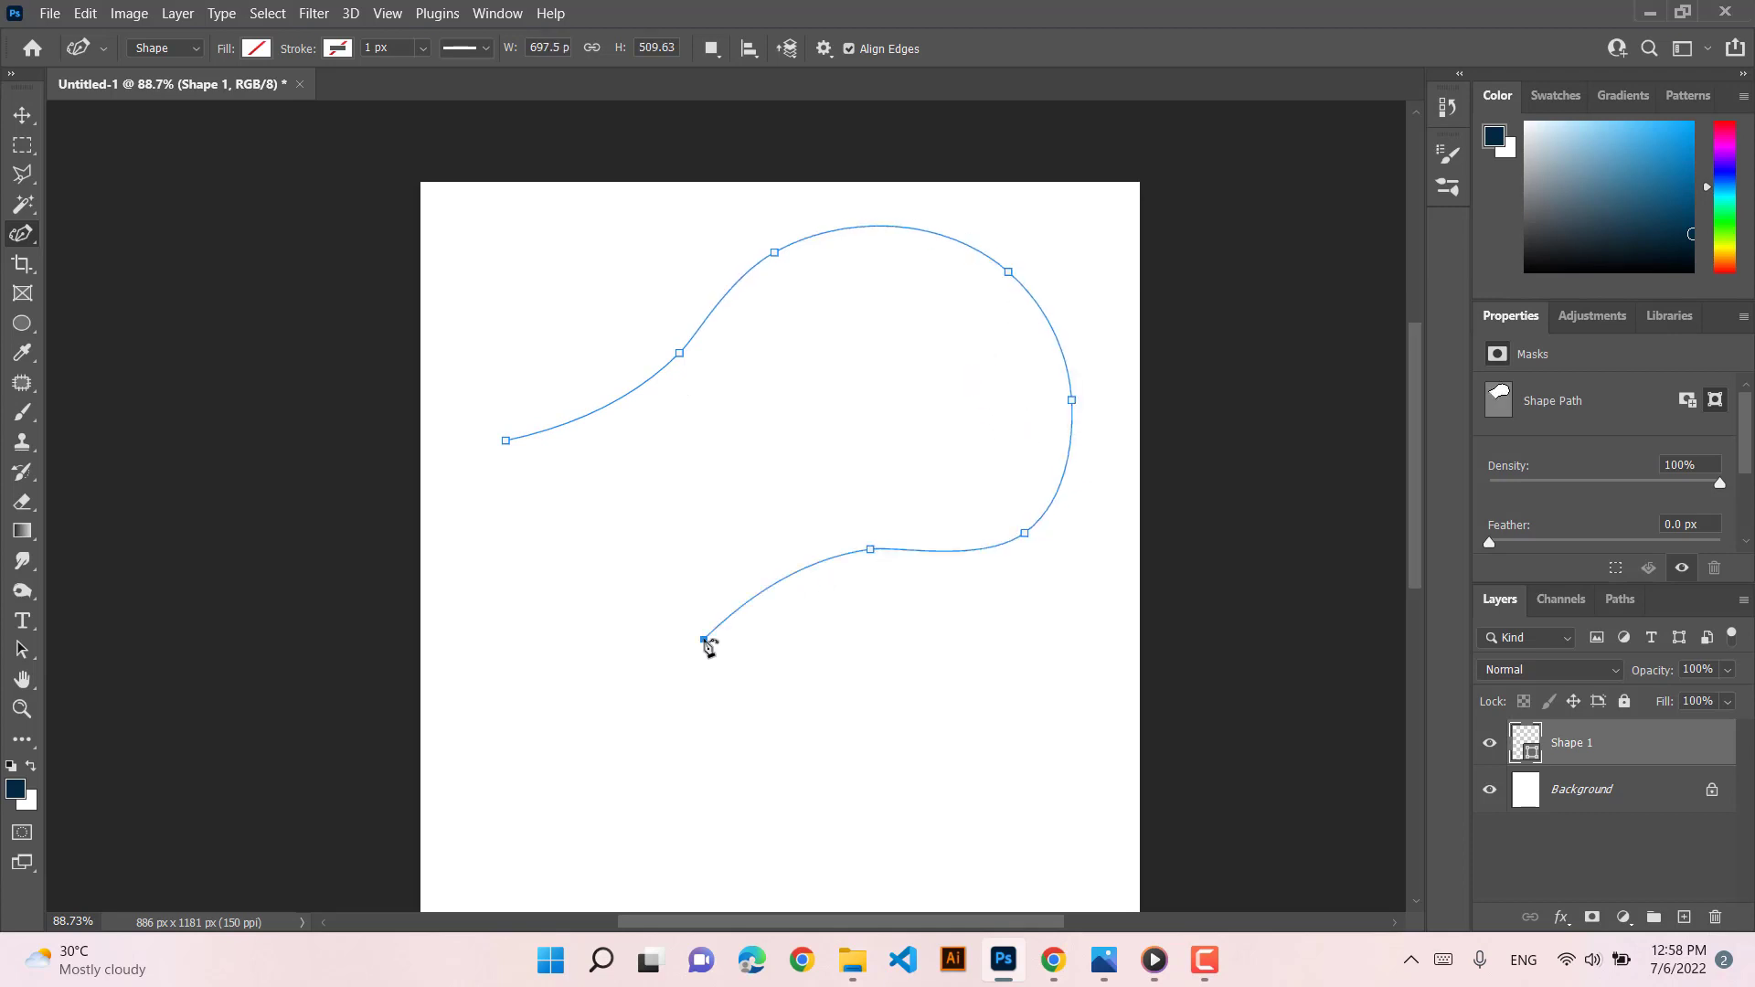
pyautogui.click(506, 441)
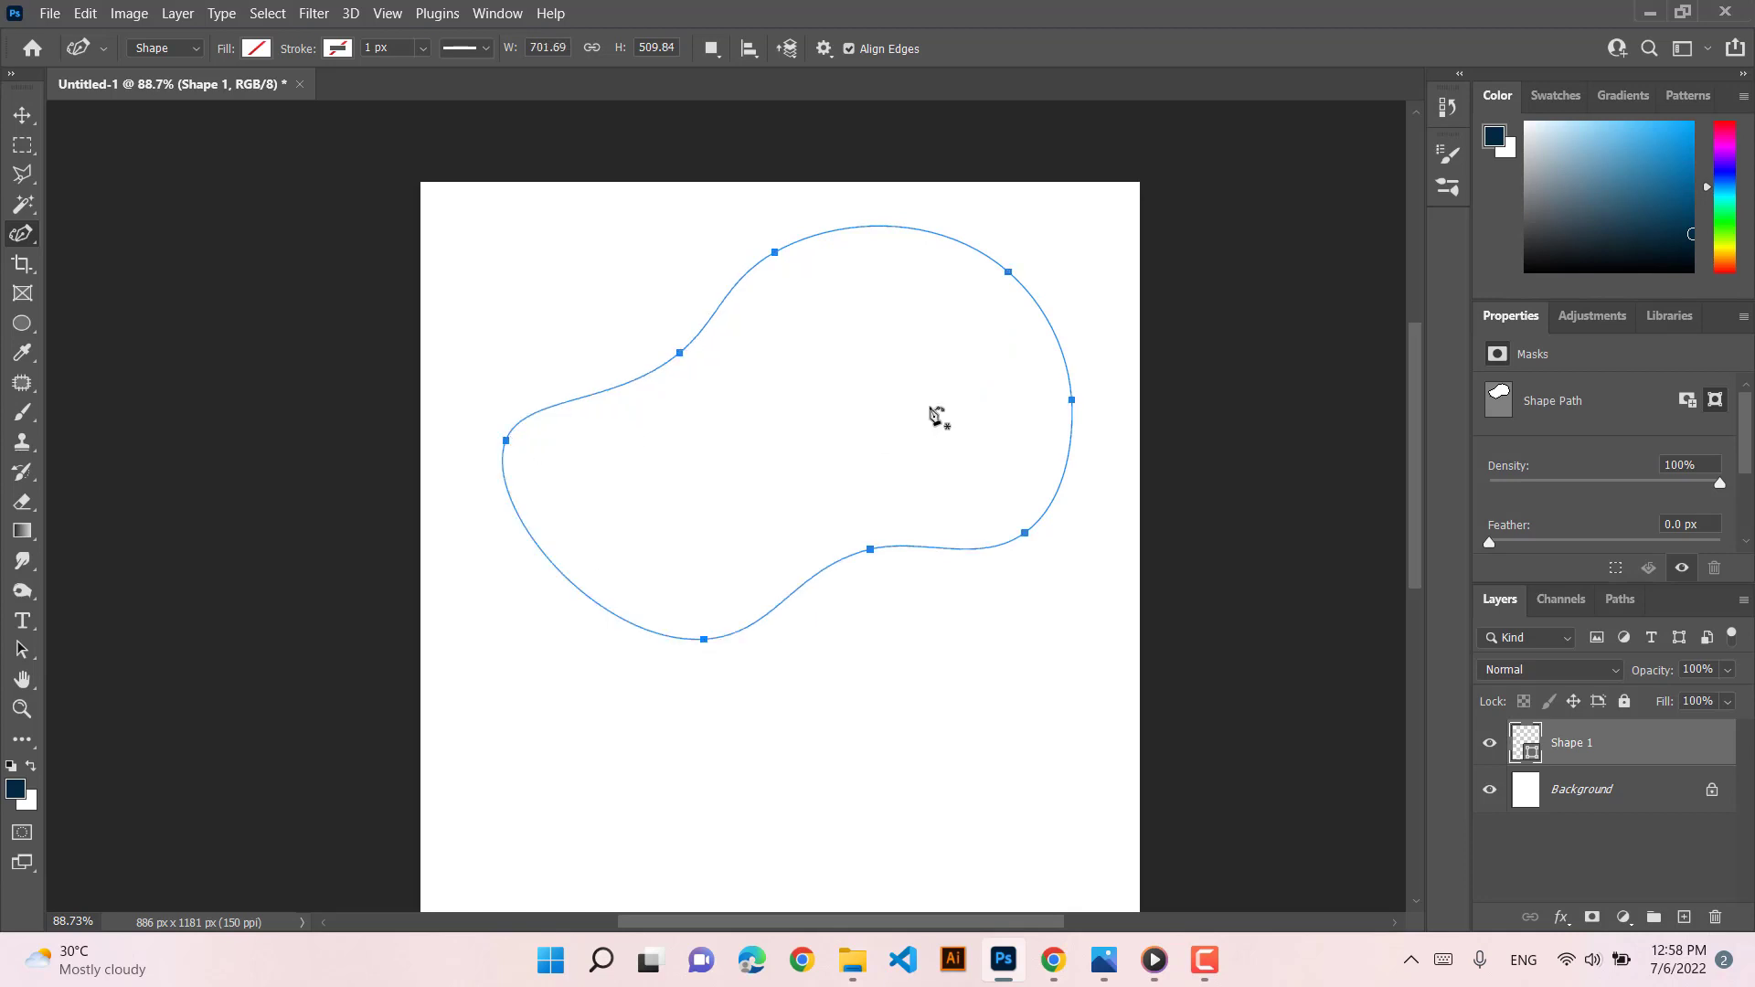
# Fill the blob with the recently used blue and shift it slightly towards the canvas's left edge
pyautogui.scroll(-2, 617, 640)
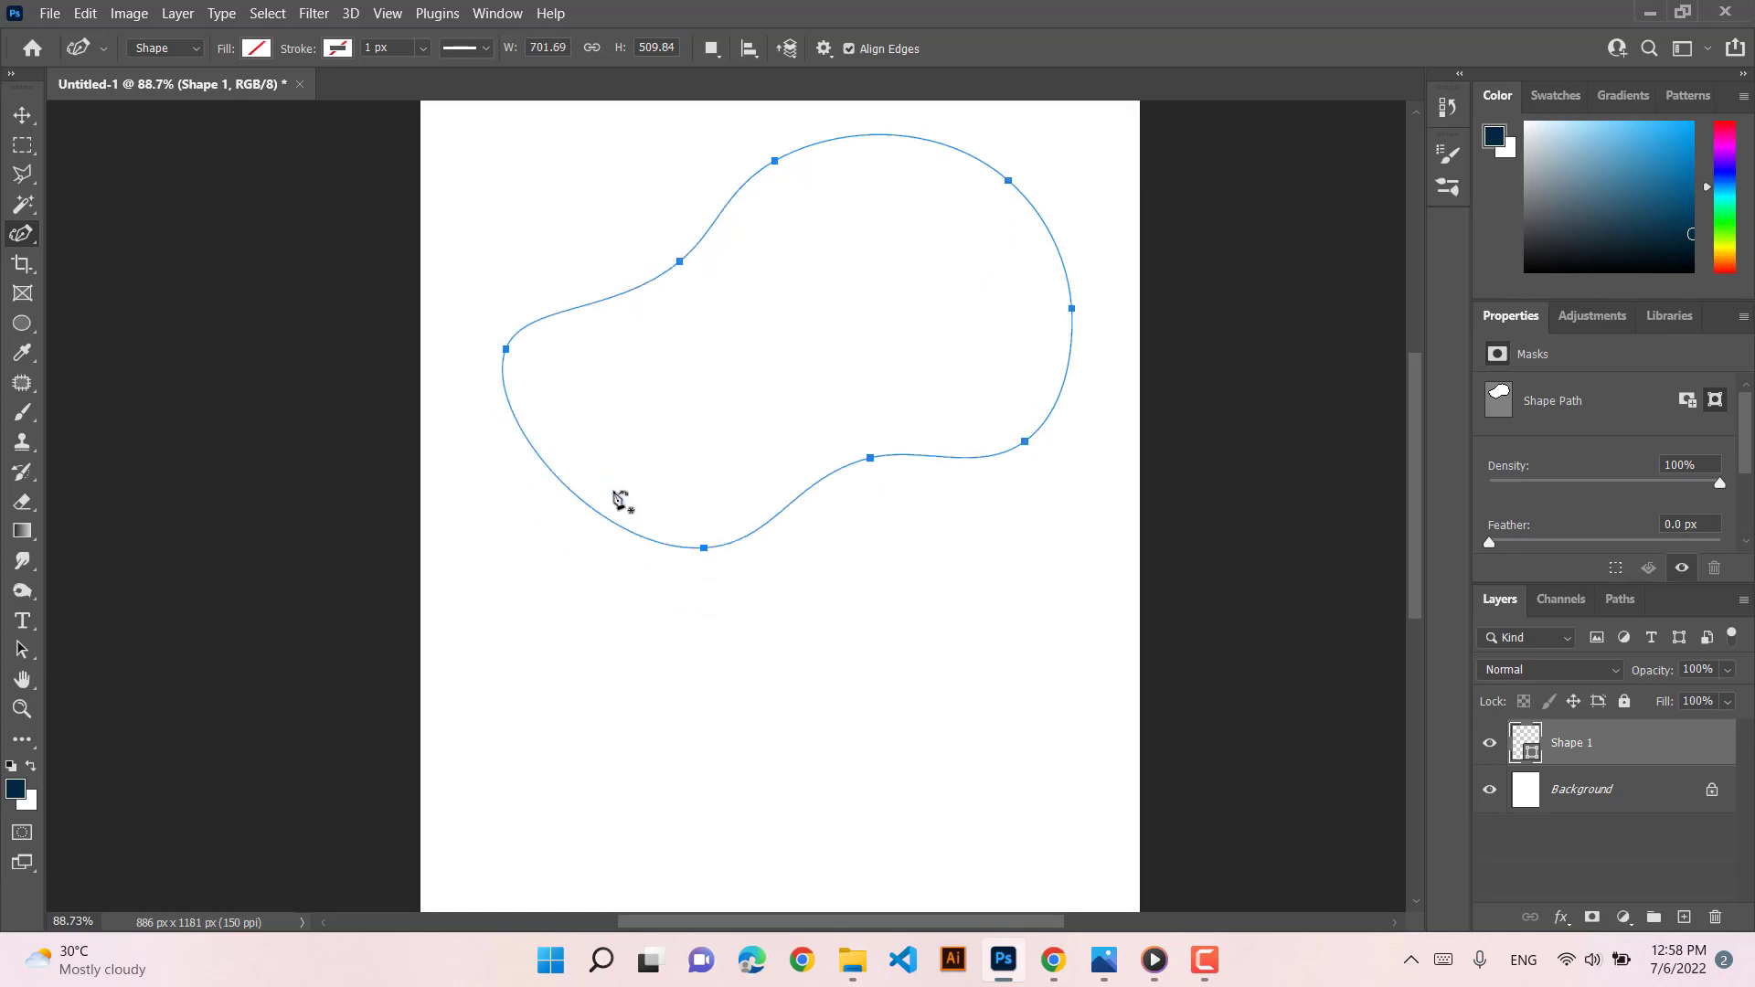
pyautogui.scroll(-2, 783, 447)
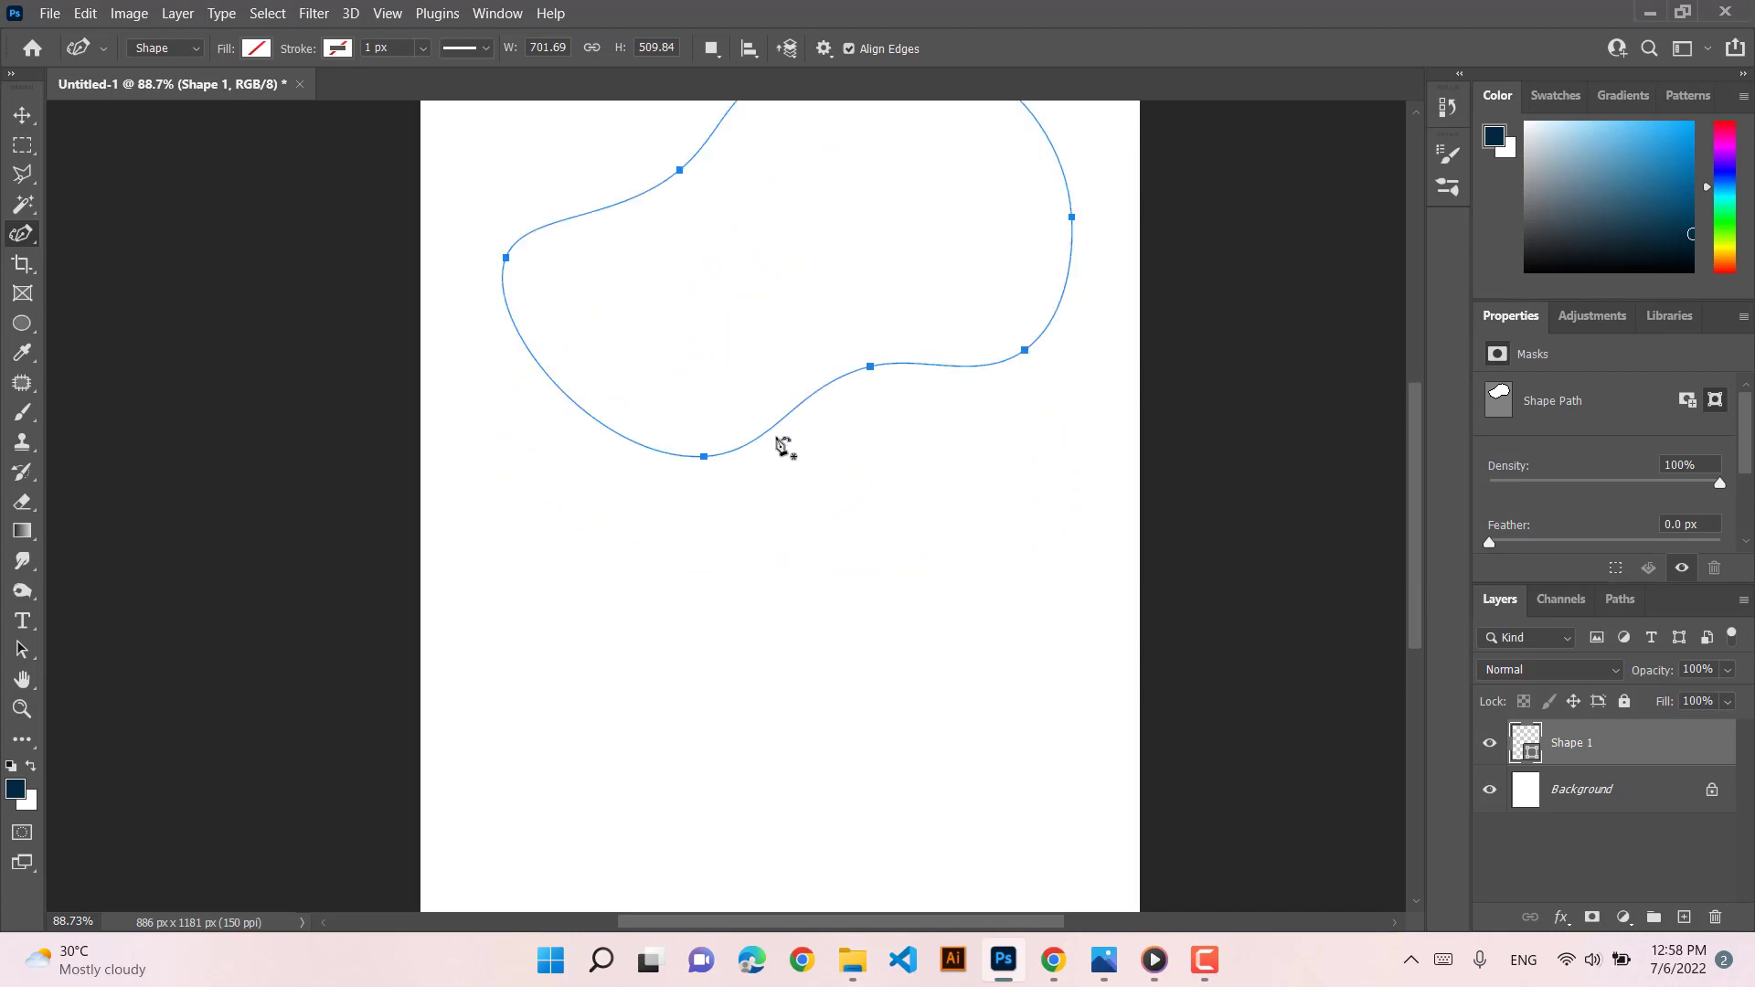
pyautogui.scroll(4, 784, 447)
pyautogui.scroll(-1, 786, 447)
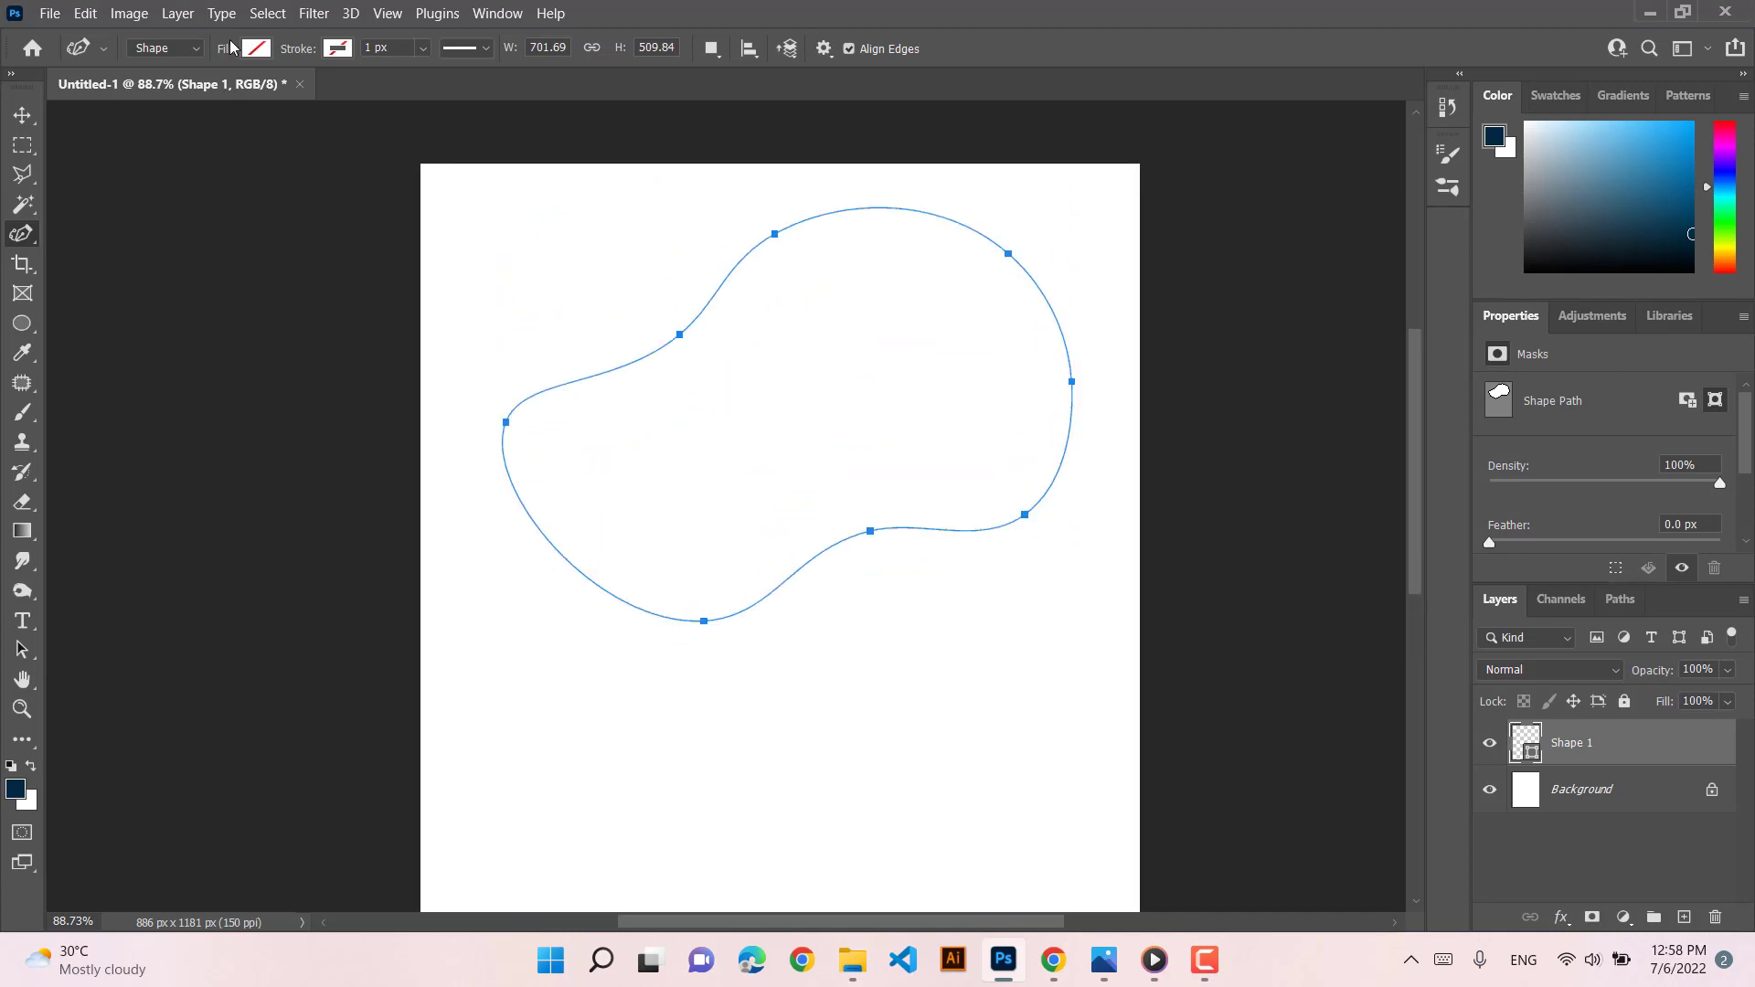
pyautogui.click(251, 48)
pyautogui.click(157, 169)
pyautogui.click(22, 115)
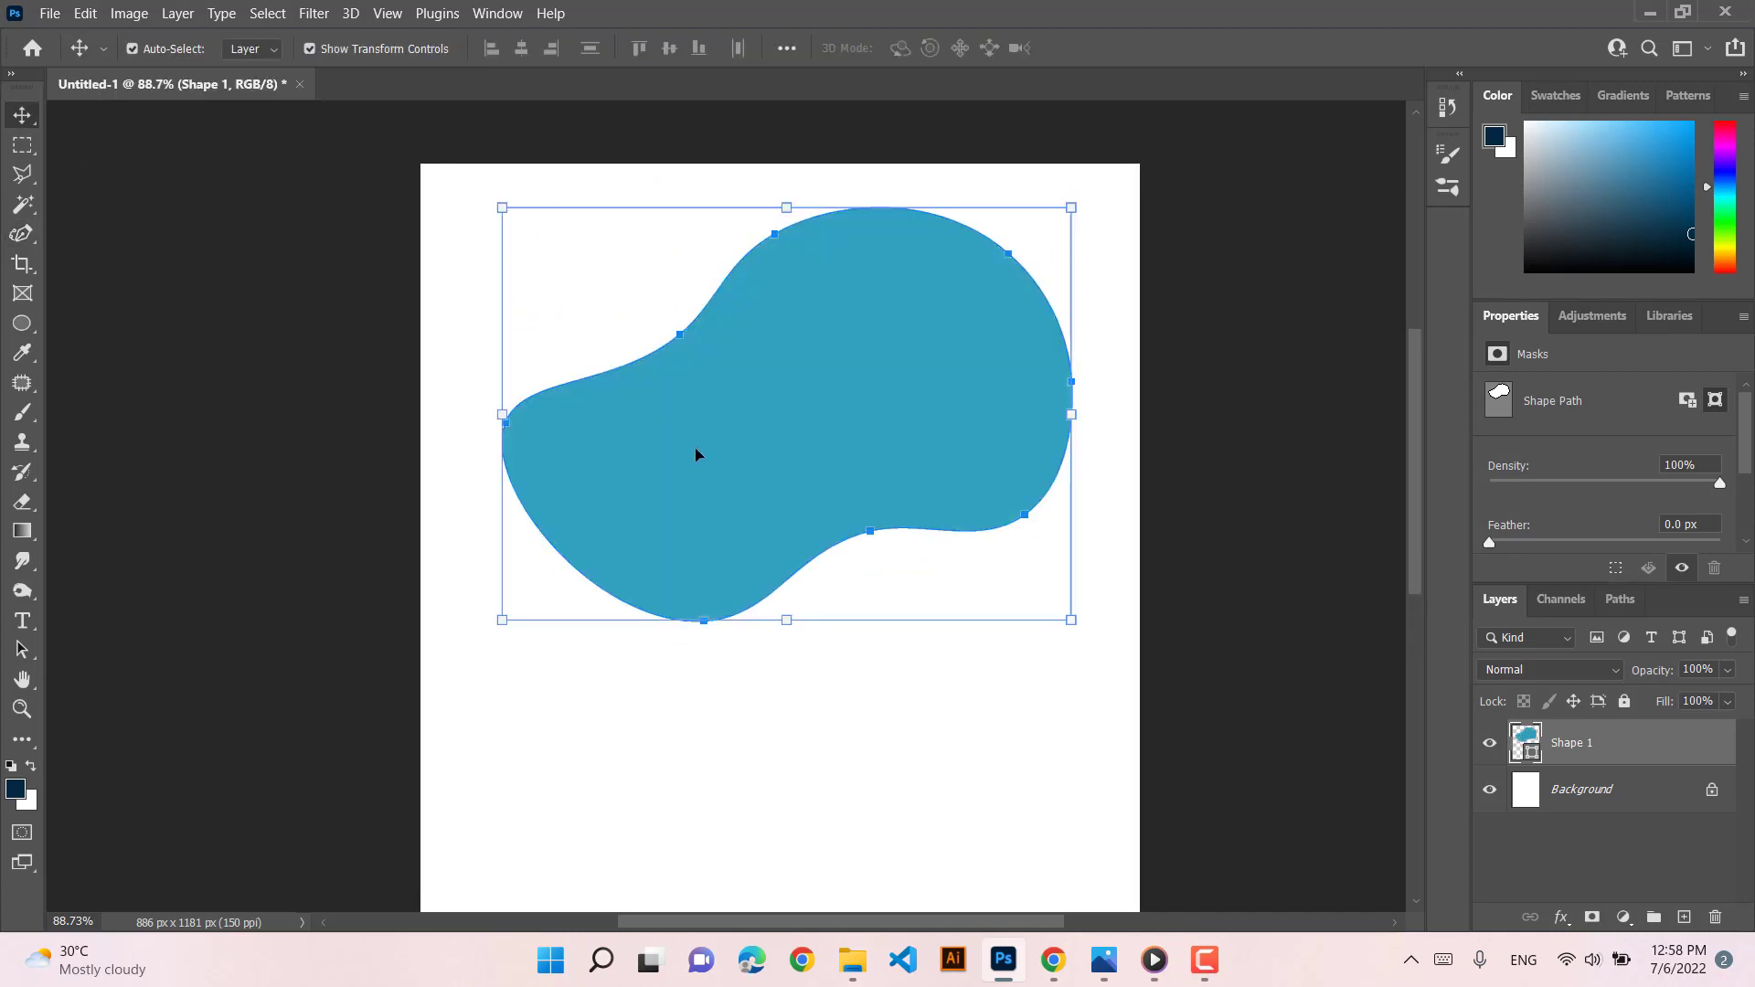
pyautogui.moveTo(792, 455); pyautogui.dragTo(743, 418)
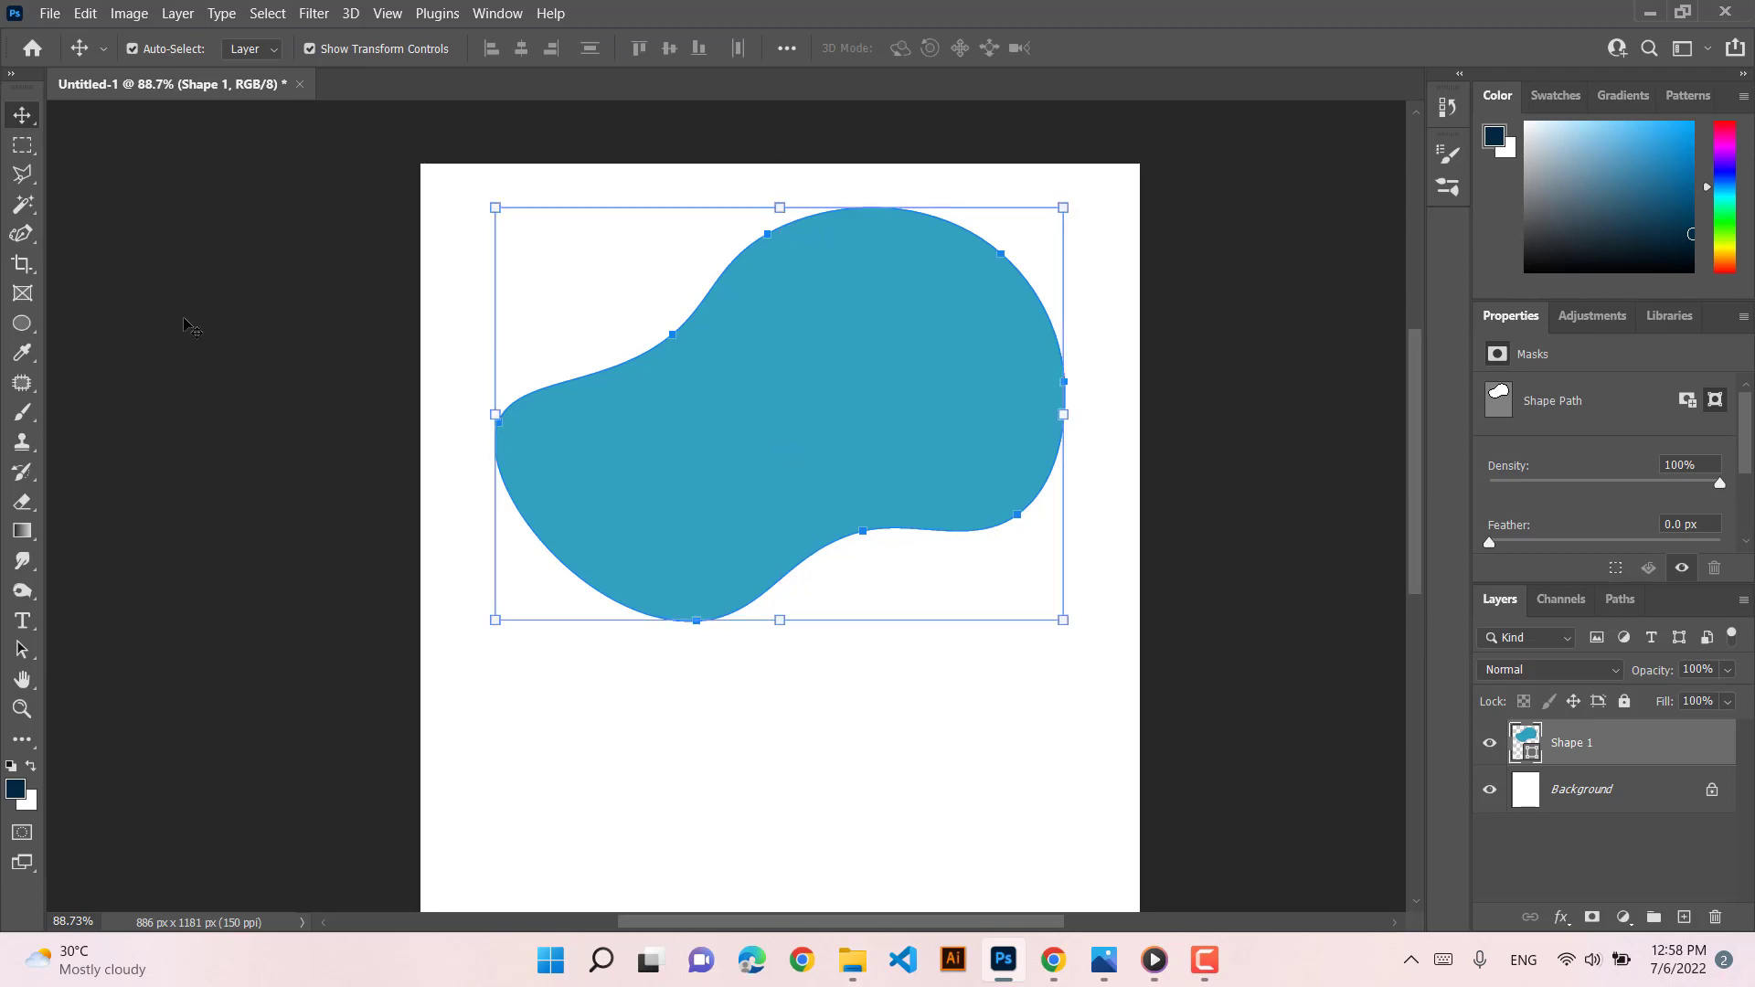
pyautogui.click(571, 689)
# Draw a closed curved shape about 331 by 215 px over the blob's lower-left edge with the Curvature Pen tool
pyautogui.scroll(-1, 571, 689)
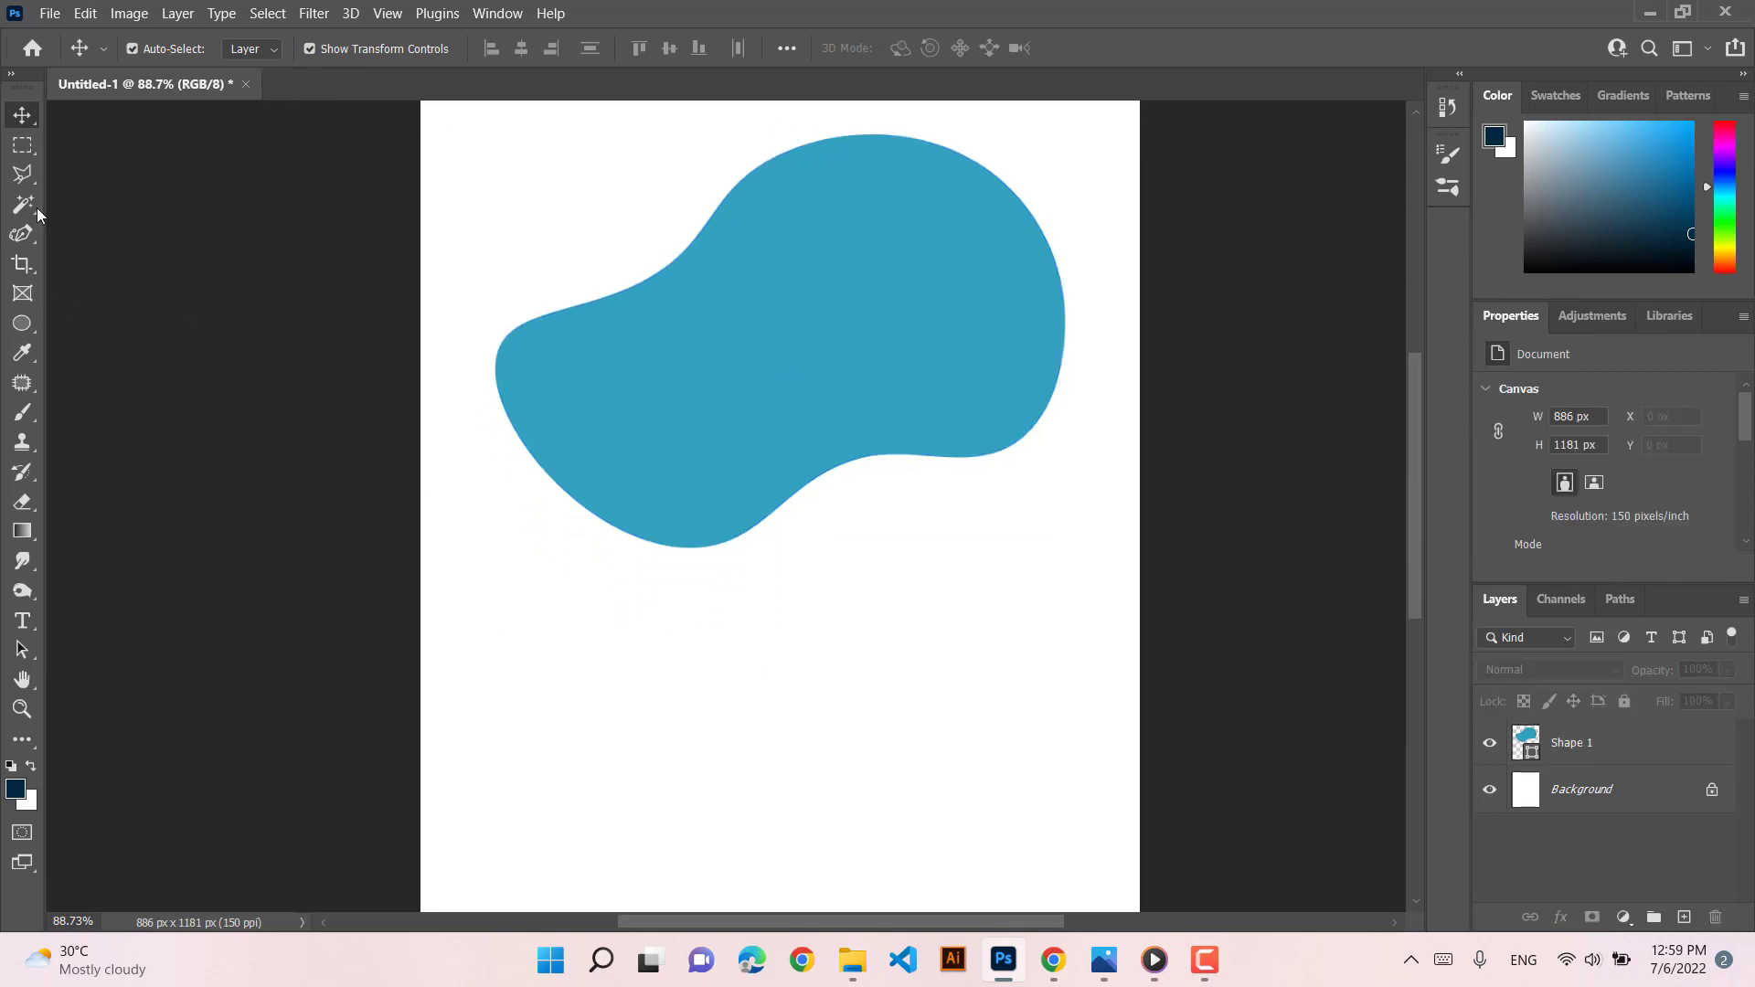
pyautogui.click(17, 236)
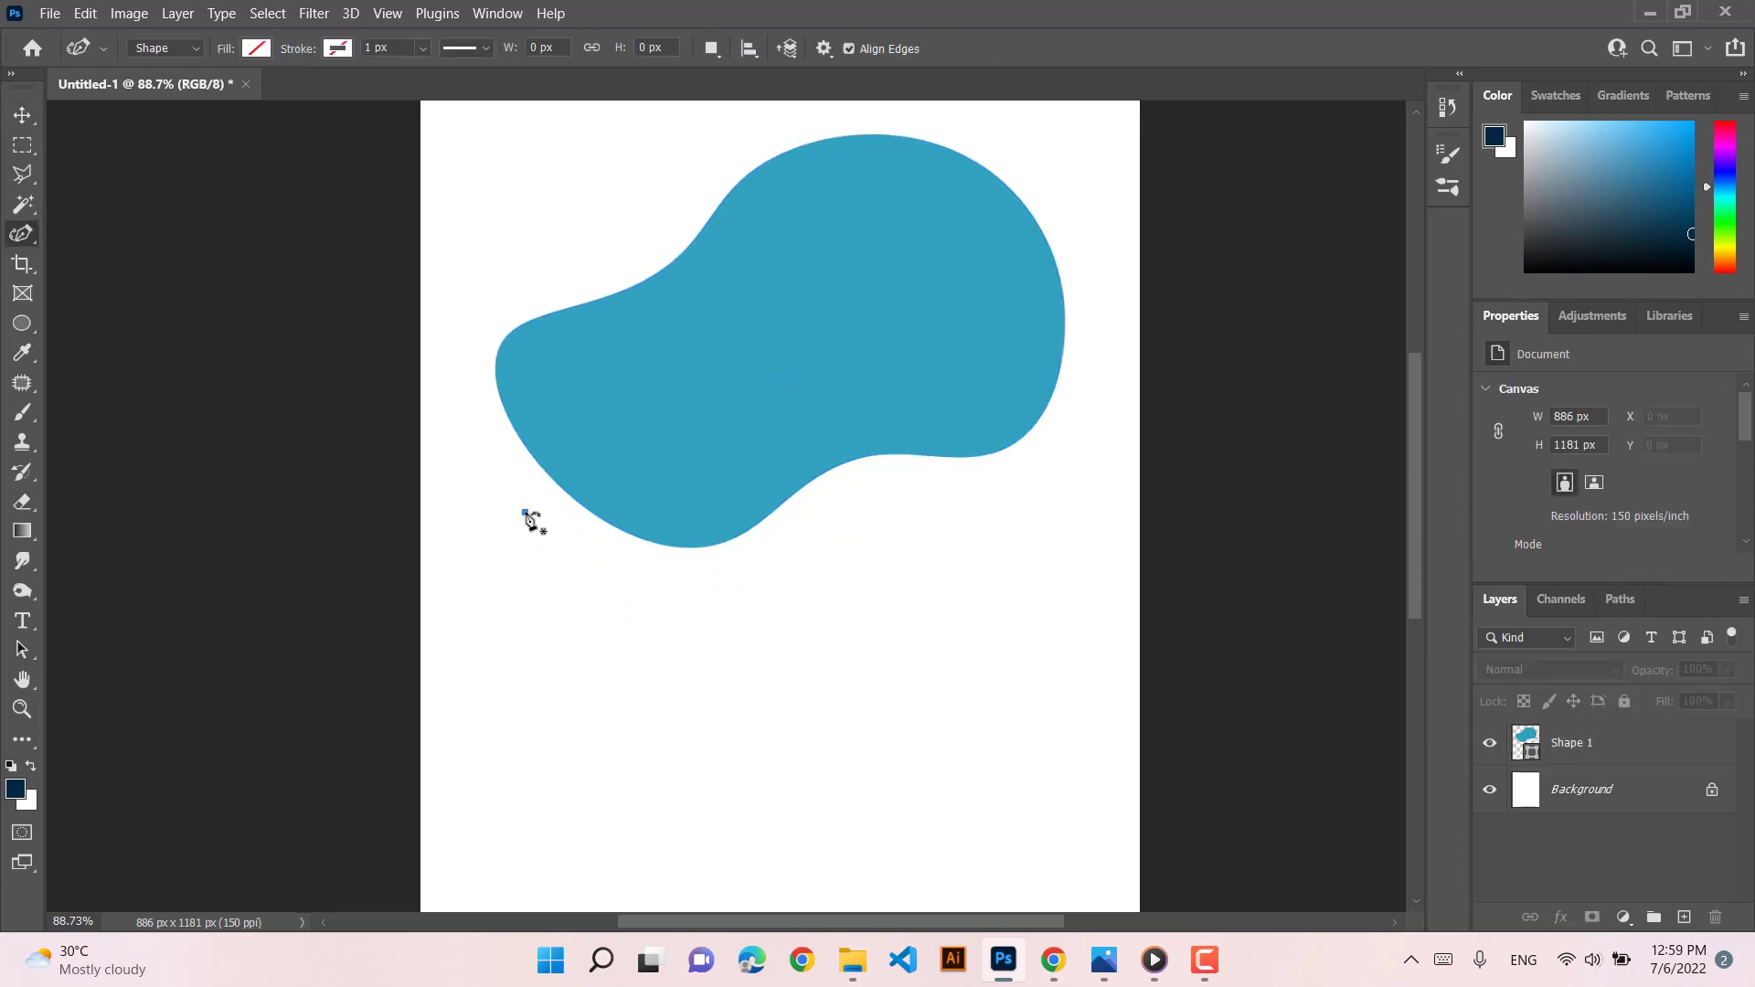
pyautogui.click(525, 513)
pyautogui.click(606, 466)
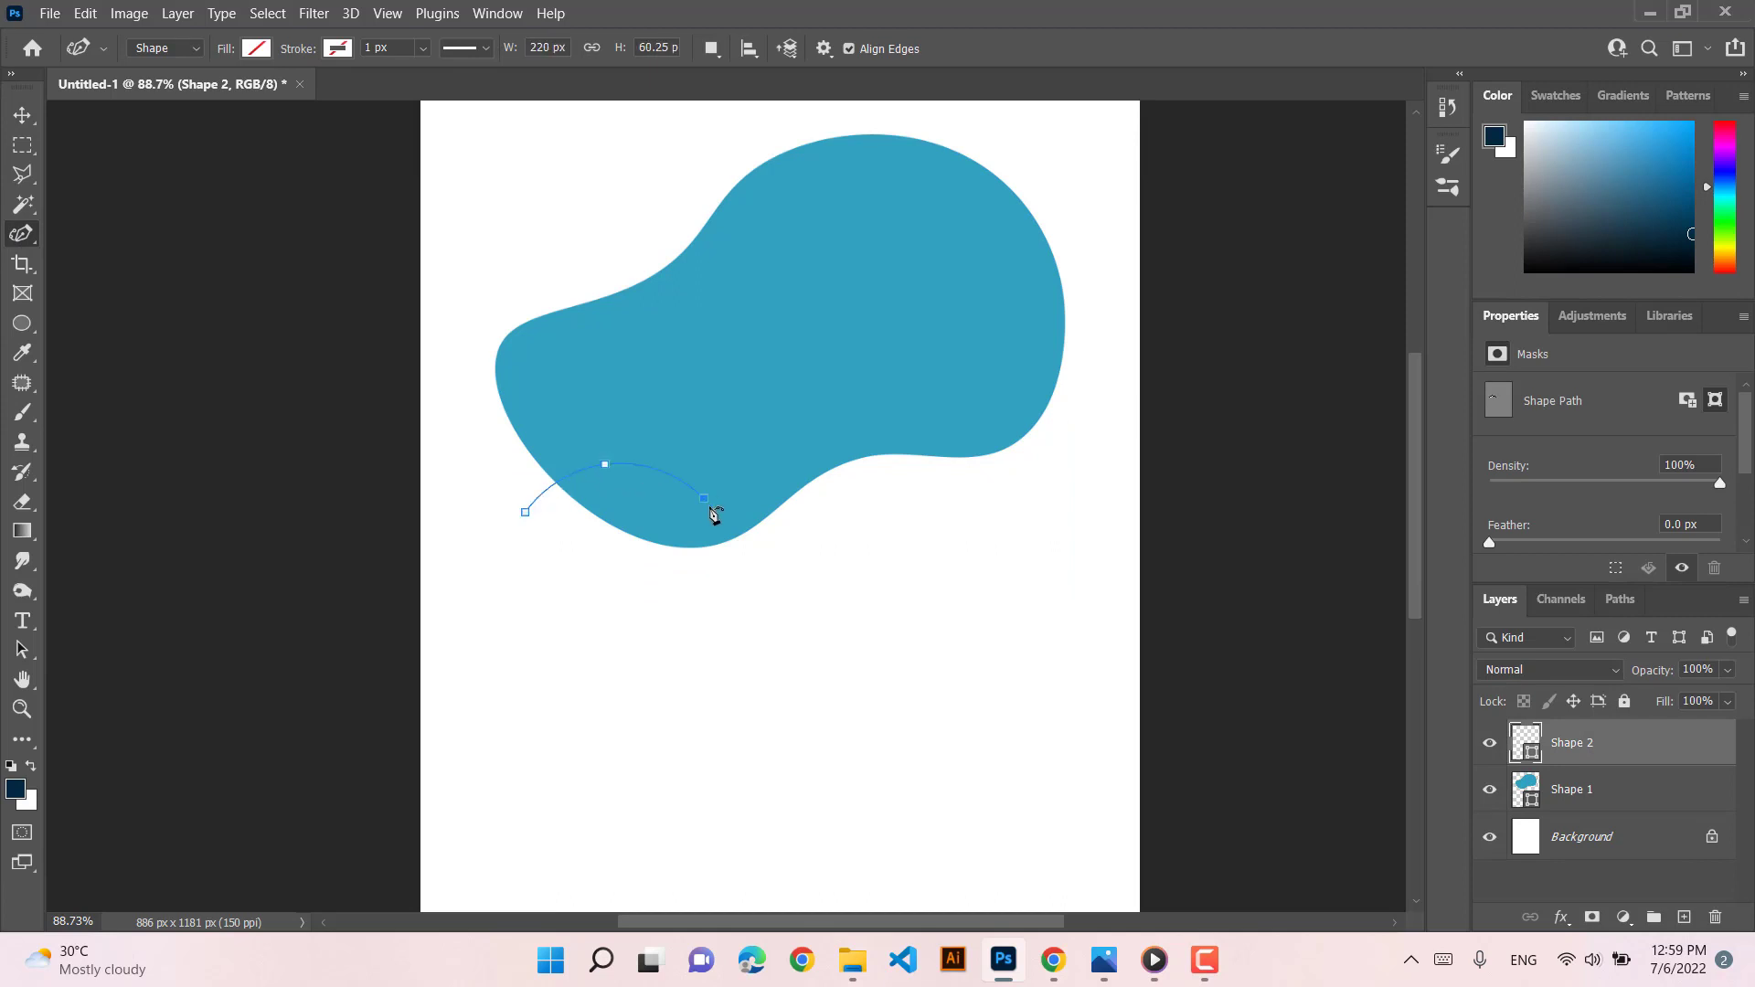
pyautogui.click(790, 539)
pyautogui.click(734, 631)
pyautogui.click(568, 578)
pyautogui.click(525, 513)
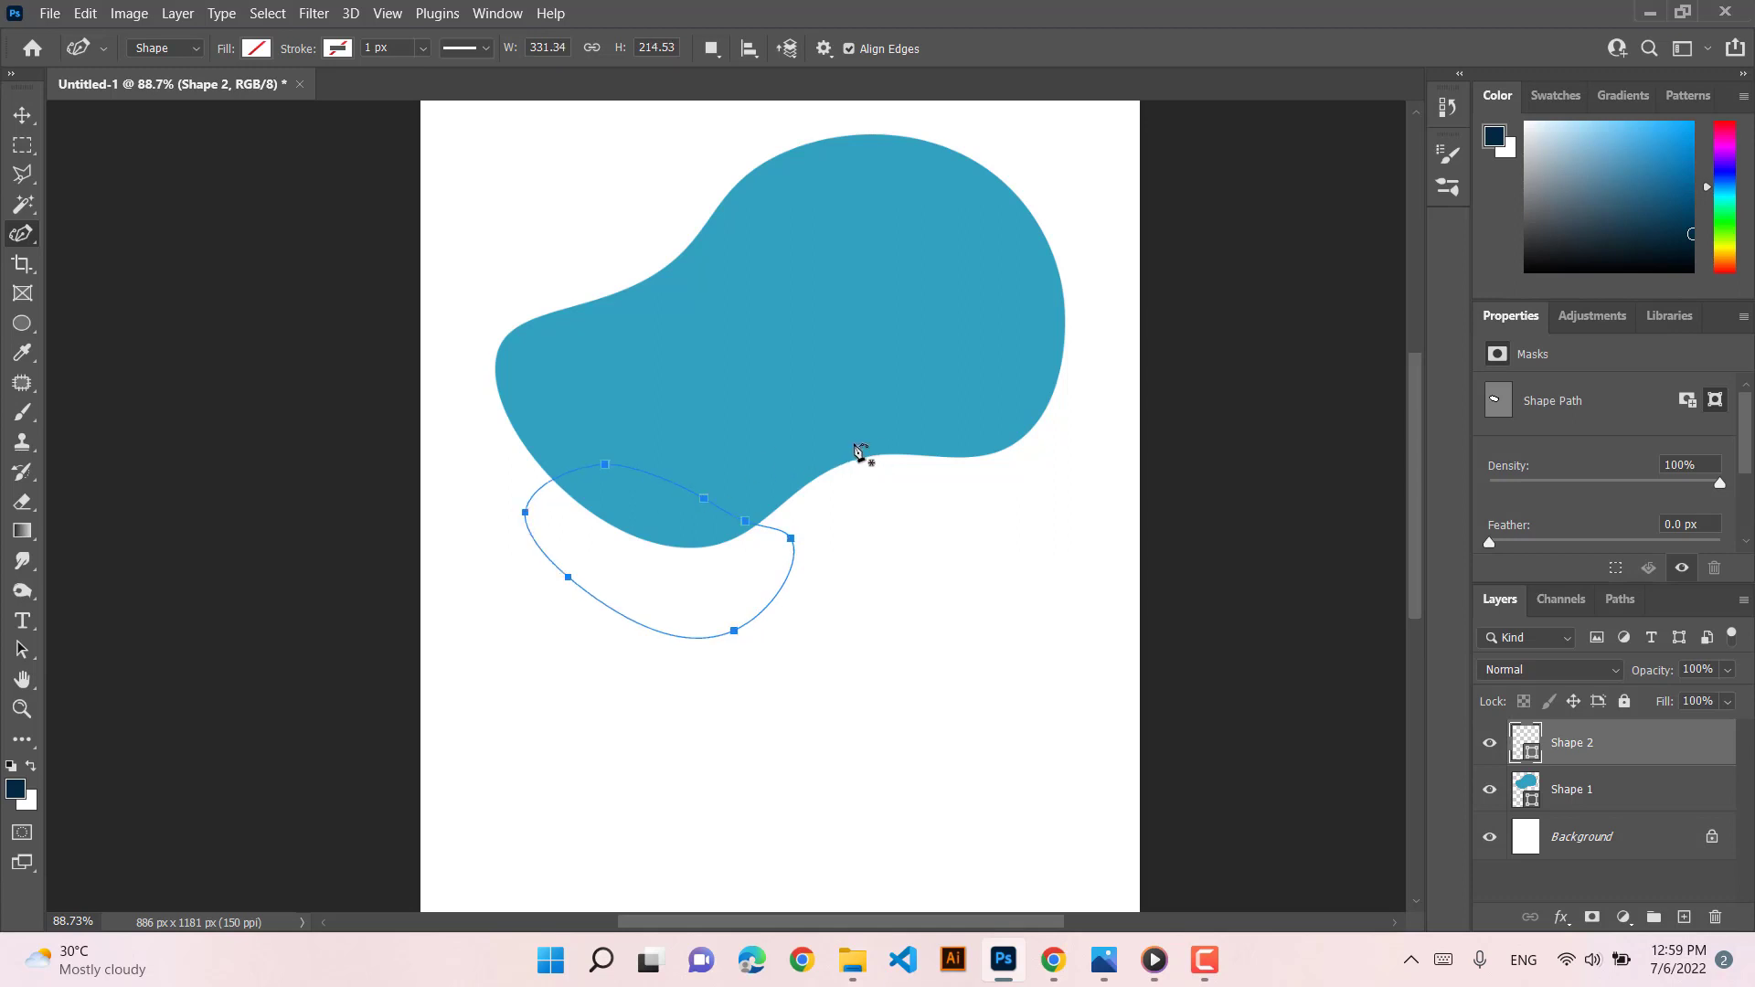
# Draw a second closed curved shape about 264 by 189 px over the blob's lower middle edge, overlapping the first one
pyautogui.click(855, 444)
pyautogui.click(765, 480)
pyautogui.click(727, 552)
pyautogui.click(798, 594)
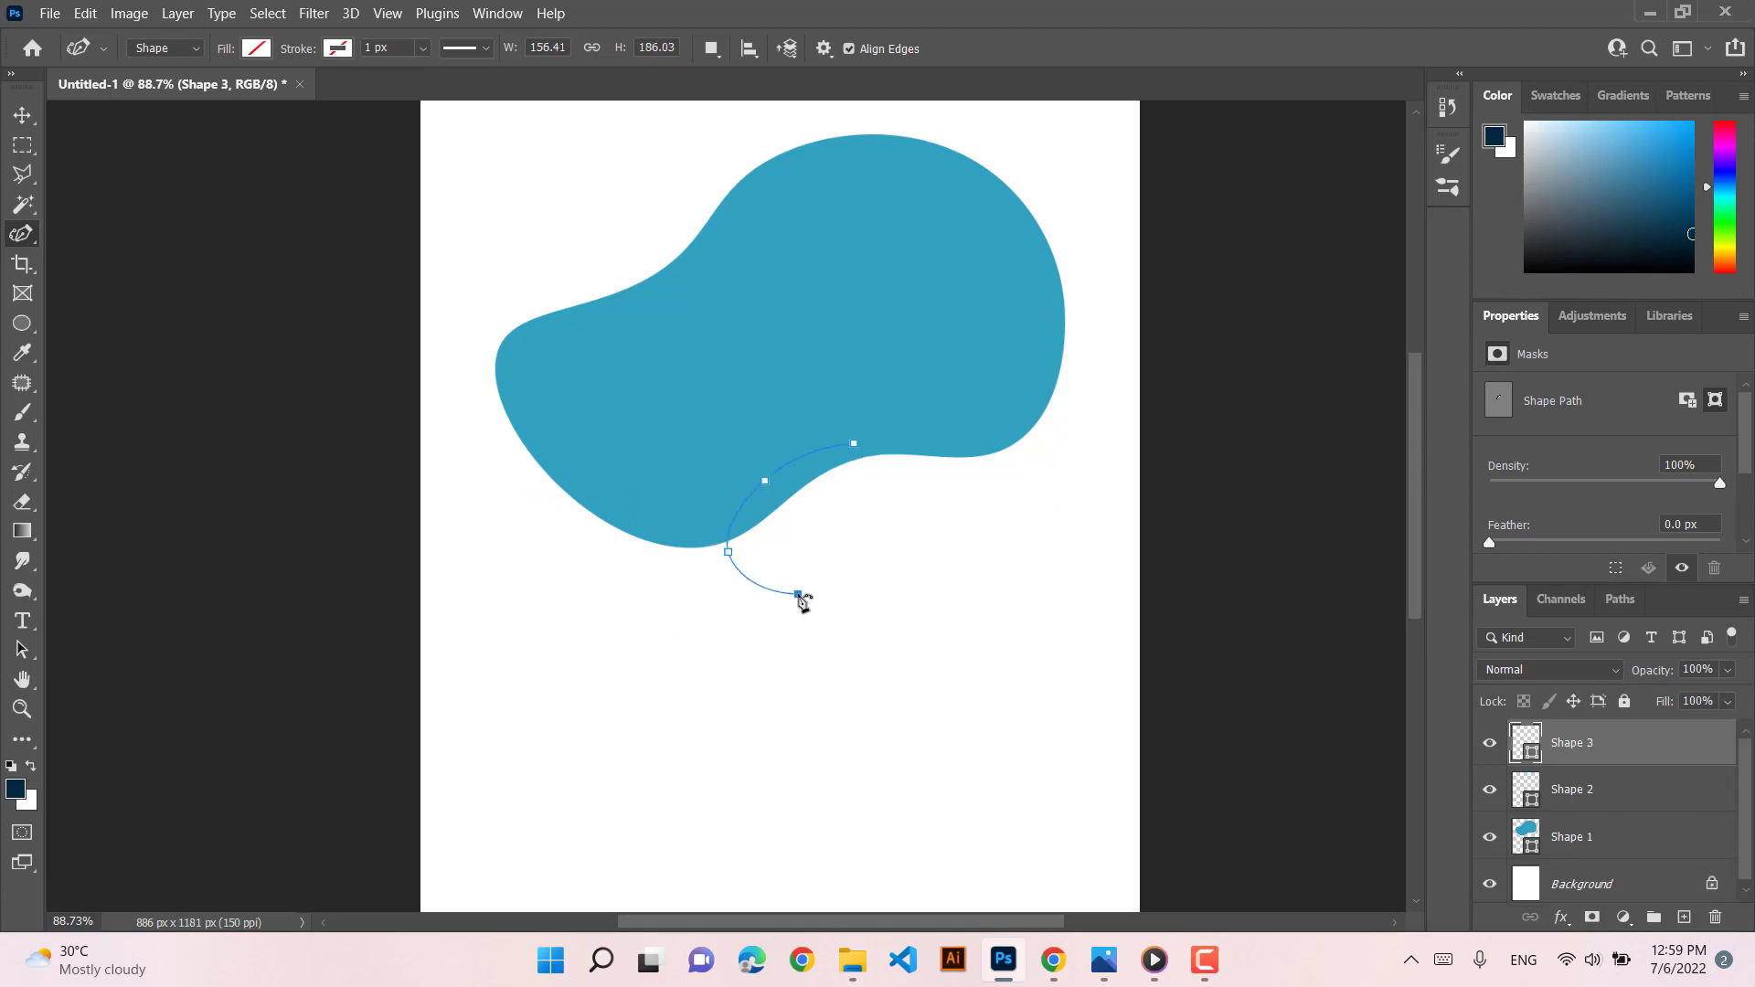
pyautogui.click(833, 553)
pyautogui.click(893, 551)
pyautogui.click(942, 498)
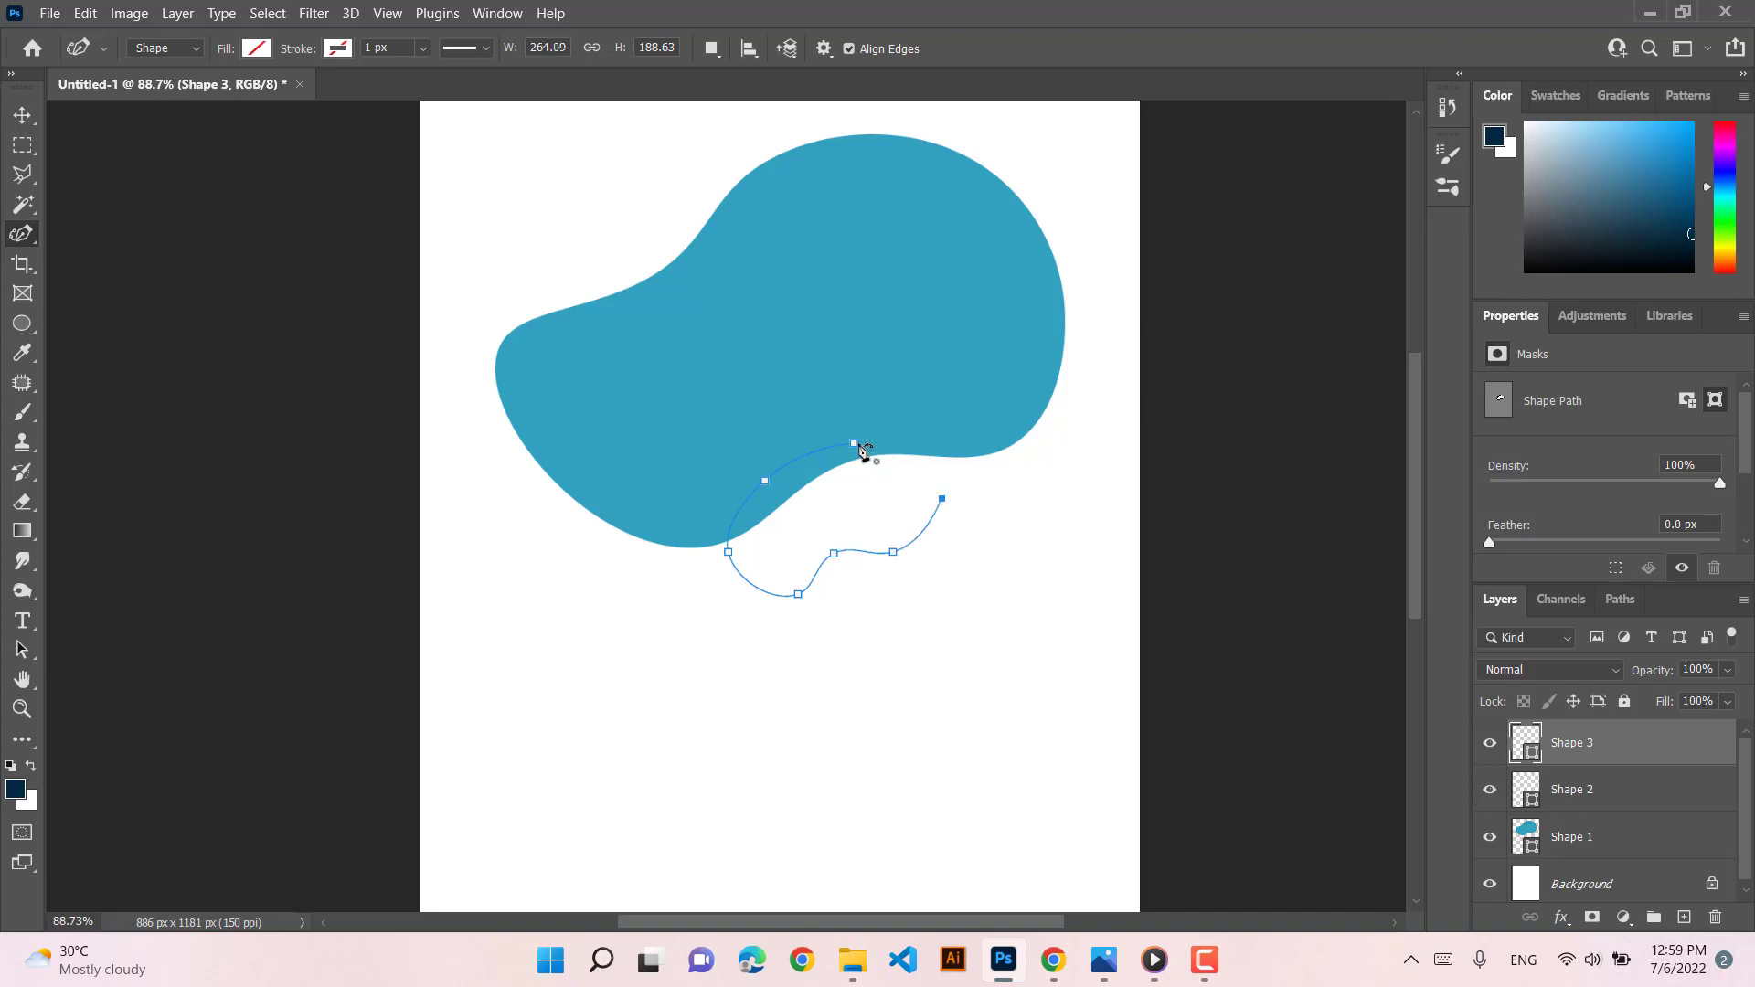
pyautogui.click(865, 449)
# Draw a third closed curved shape over the blob's lower-right edge, dropping the stray last anchor point before closing the path
pyautogui.click(1026, 363)
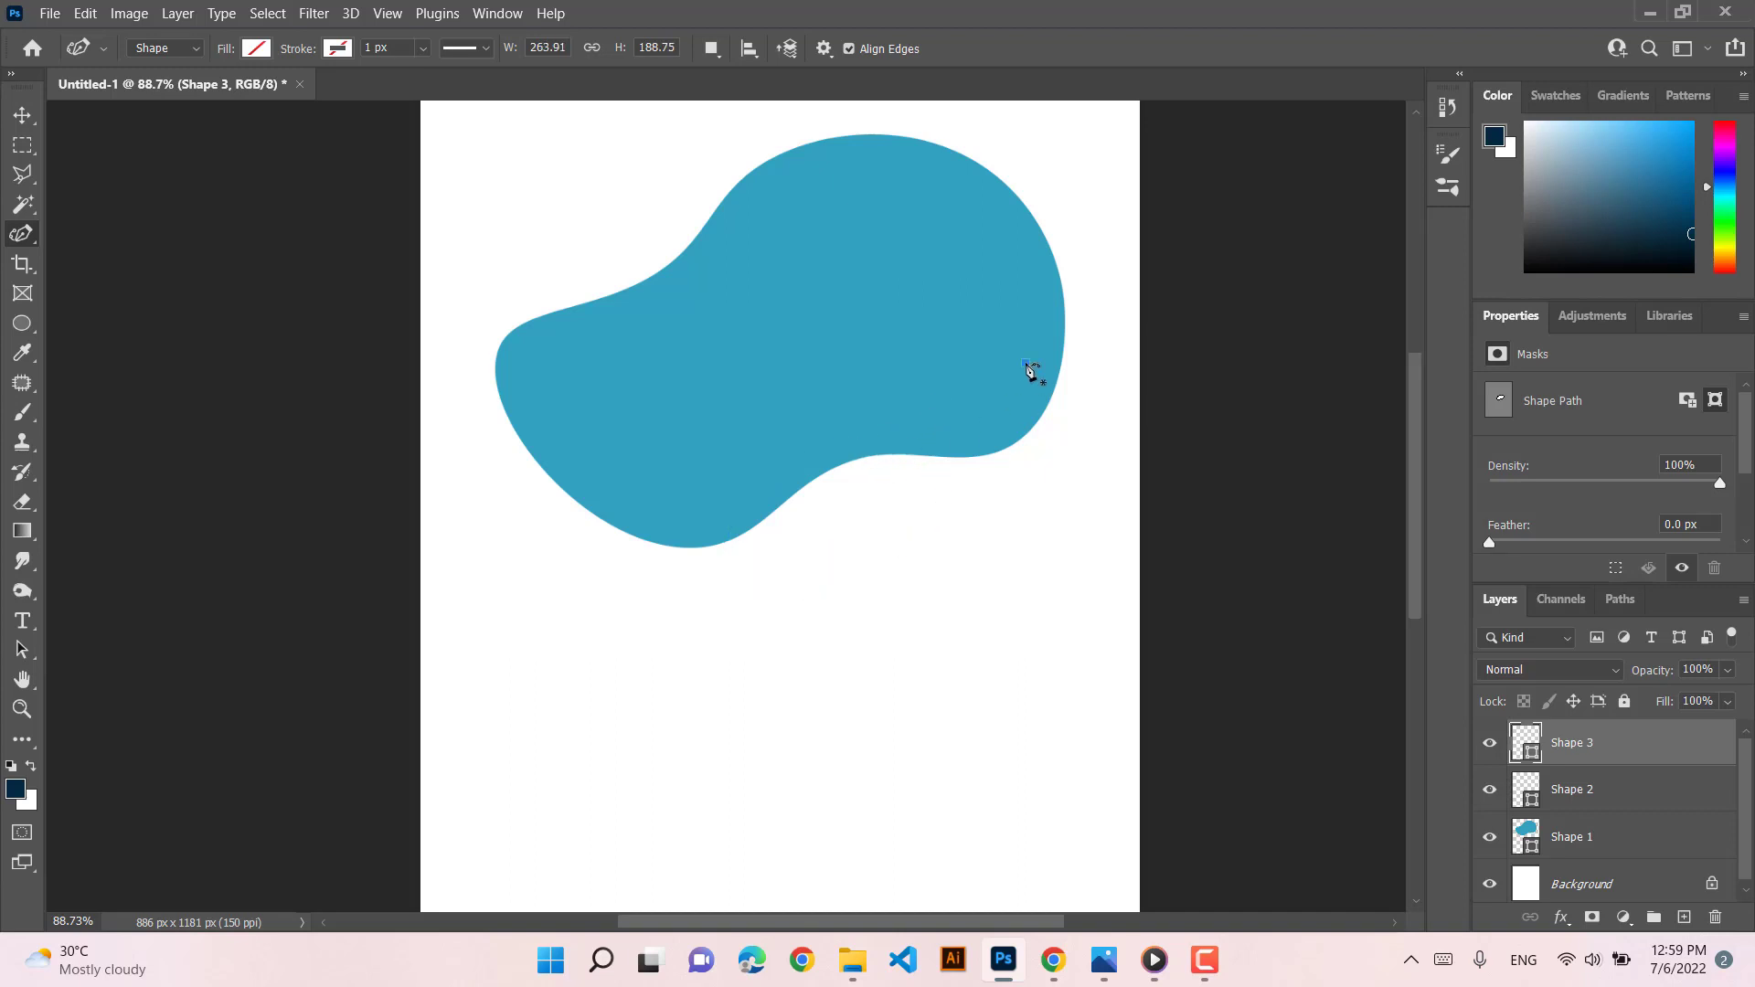
pyautogui.click(945, 414)
pyautogui.click(915, 478)
pyautogui.click(937, 552)
pyautogui.click(1015, 537)
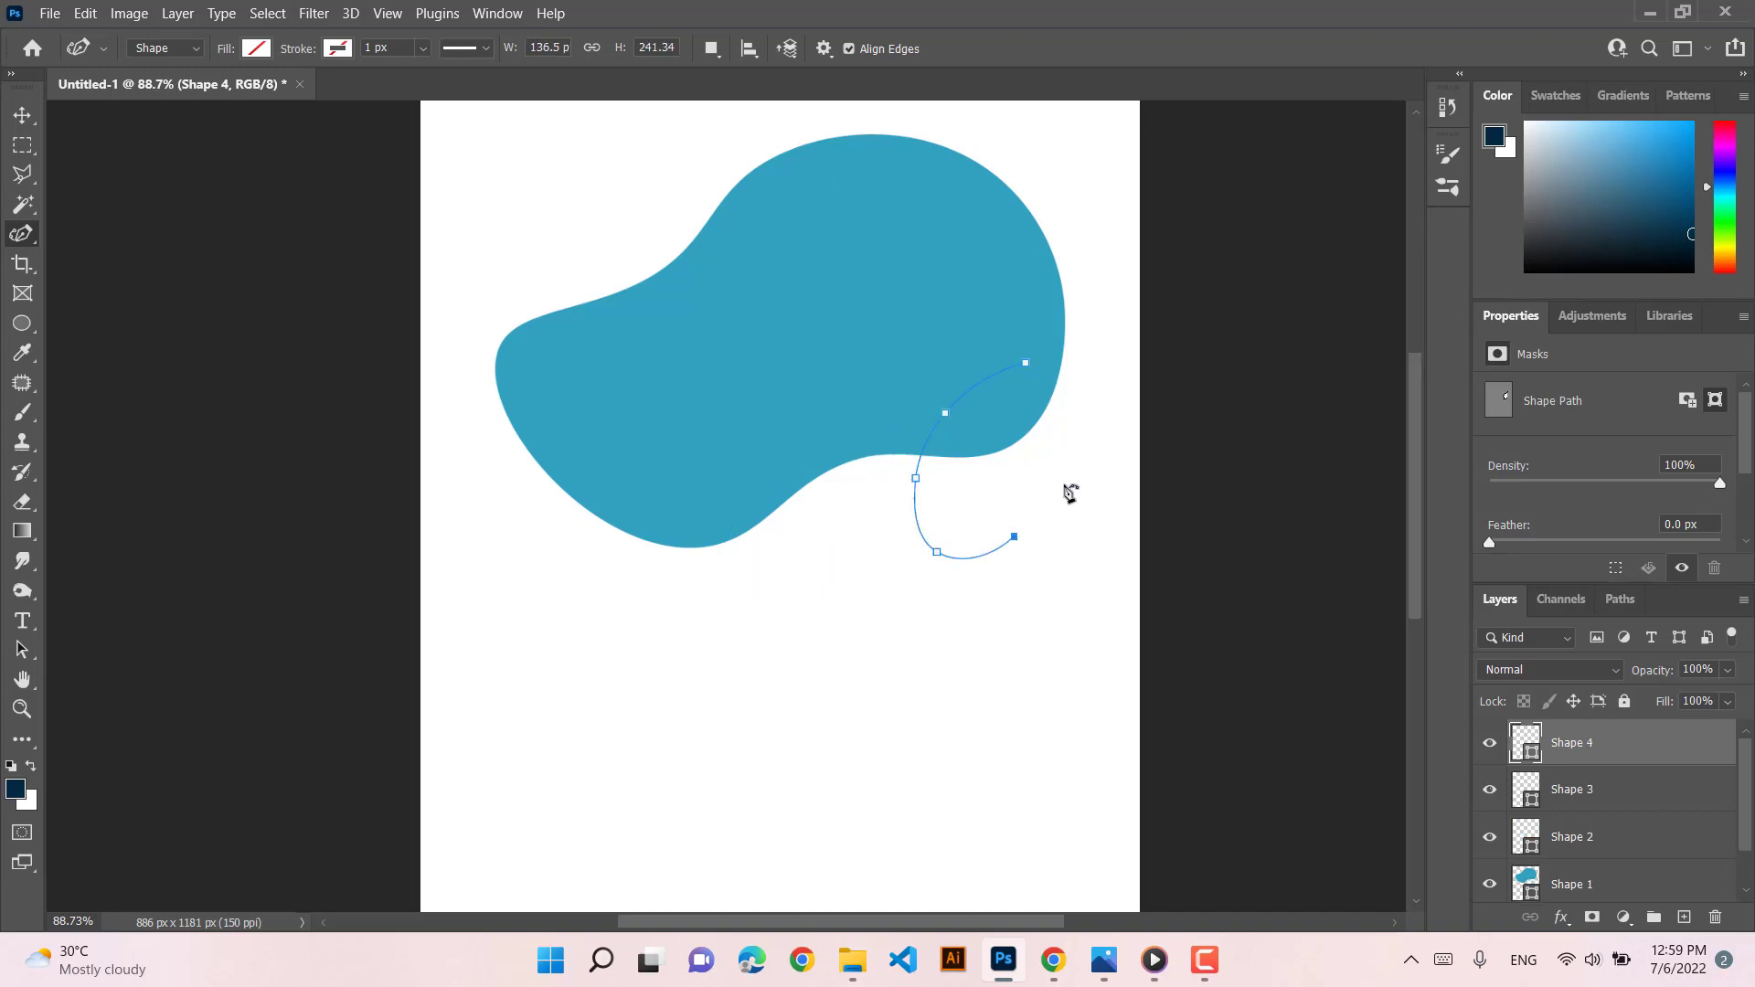
pyautogui.click(1071, 470)
pyautogui.click(1071, 416)
pyautogui.click(1102, 377)
pyautogui.click(1083, 323)
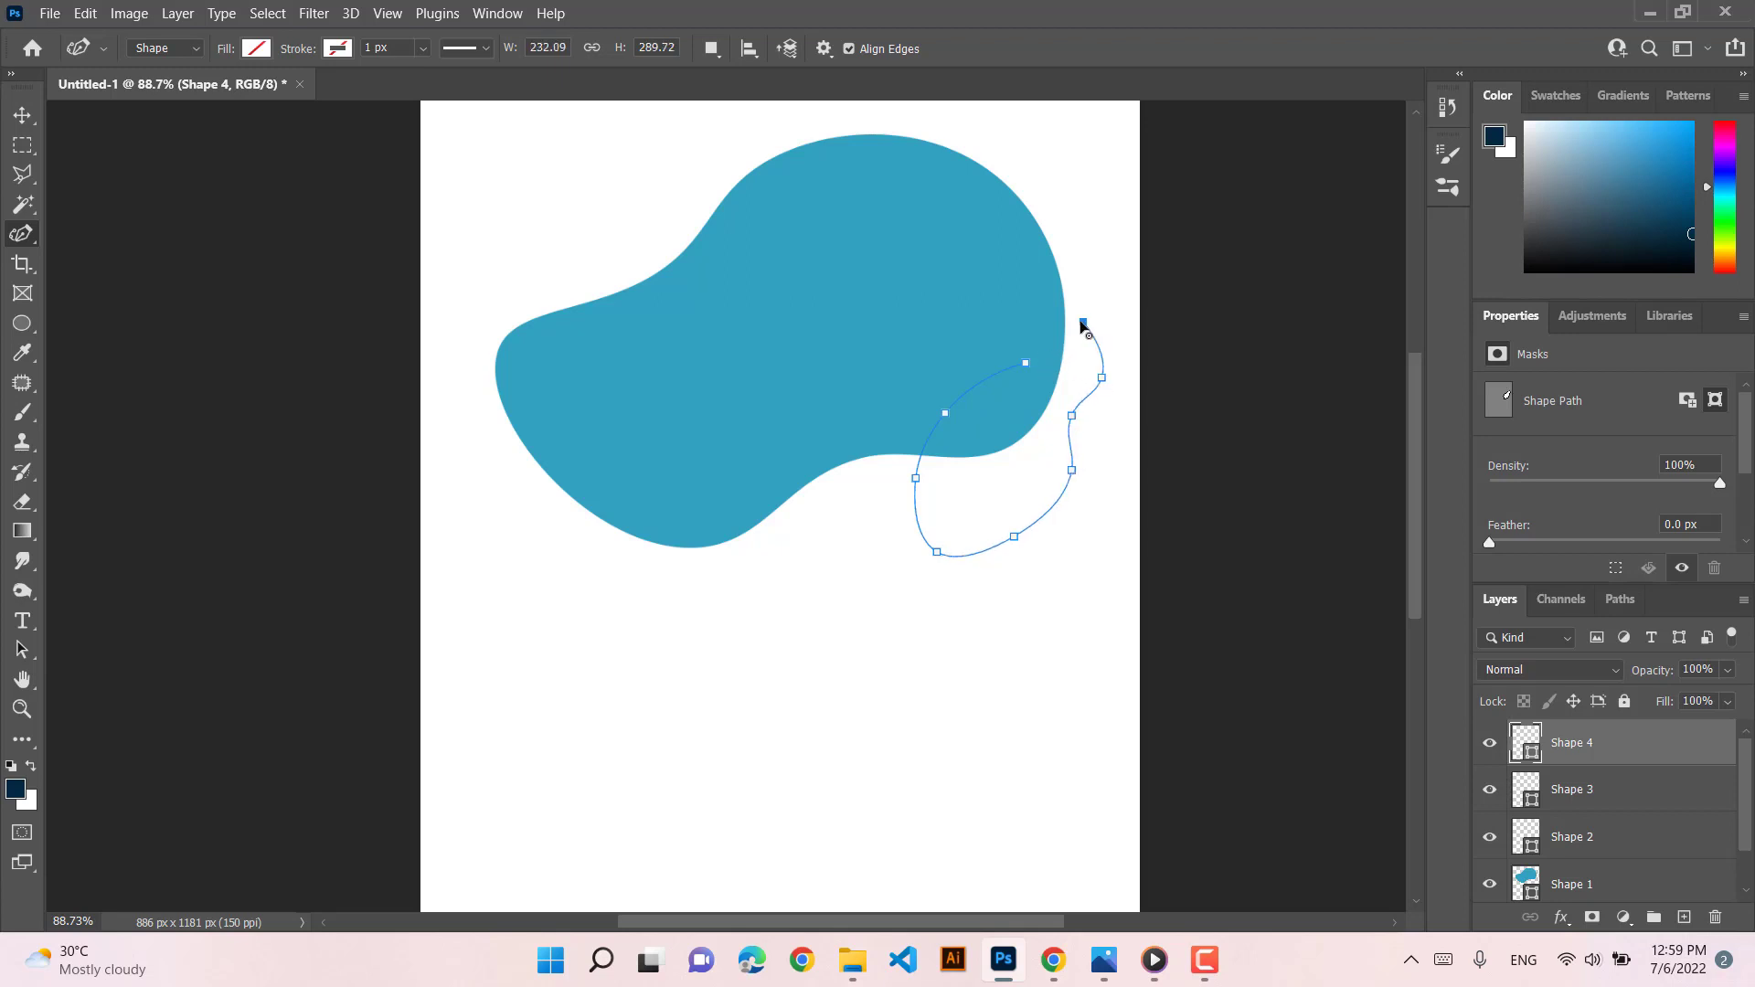
pyautogui.hotkey('ctrl', 'z')
pyautogui.click(1026, 364)
# Select the three small curved shapes together and fill them with the recently used pink
pyautogui.click(25, 112)
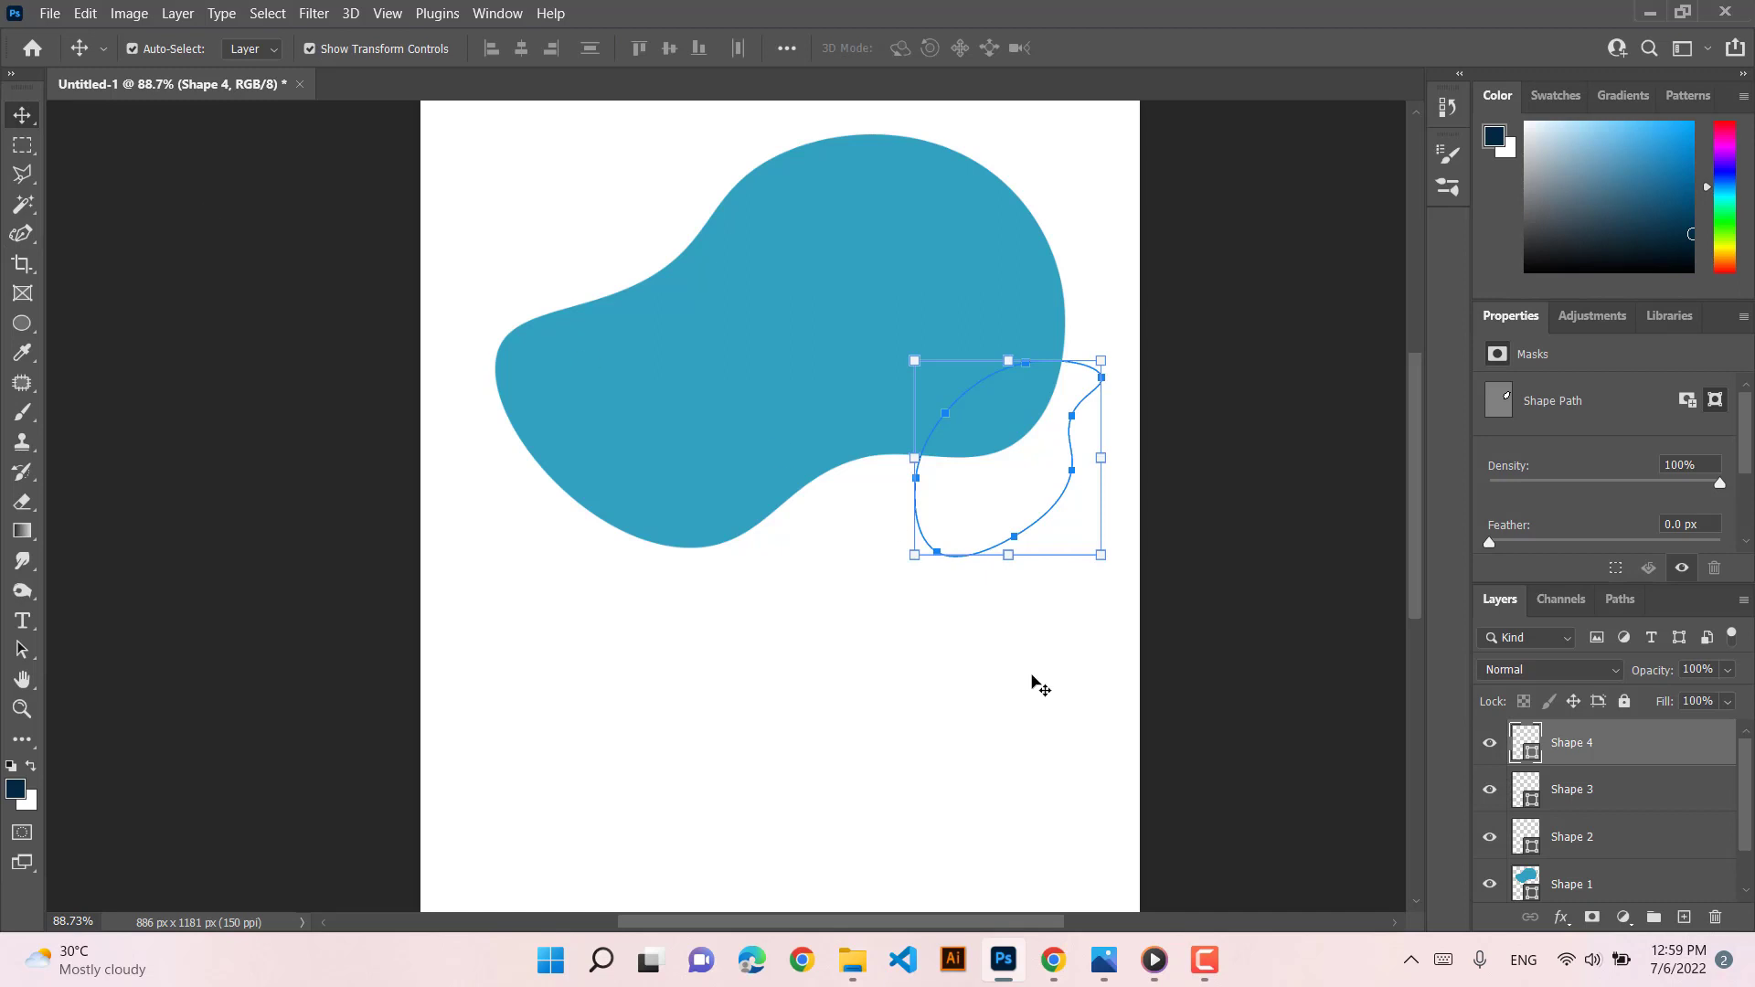
pyautogui.moveTo(1040, 686); pyautogui.dragTo(574, 554)
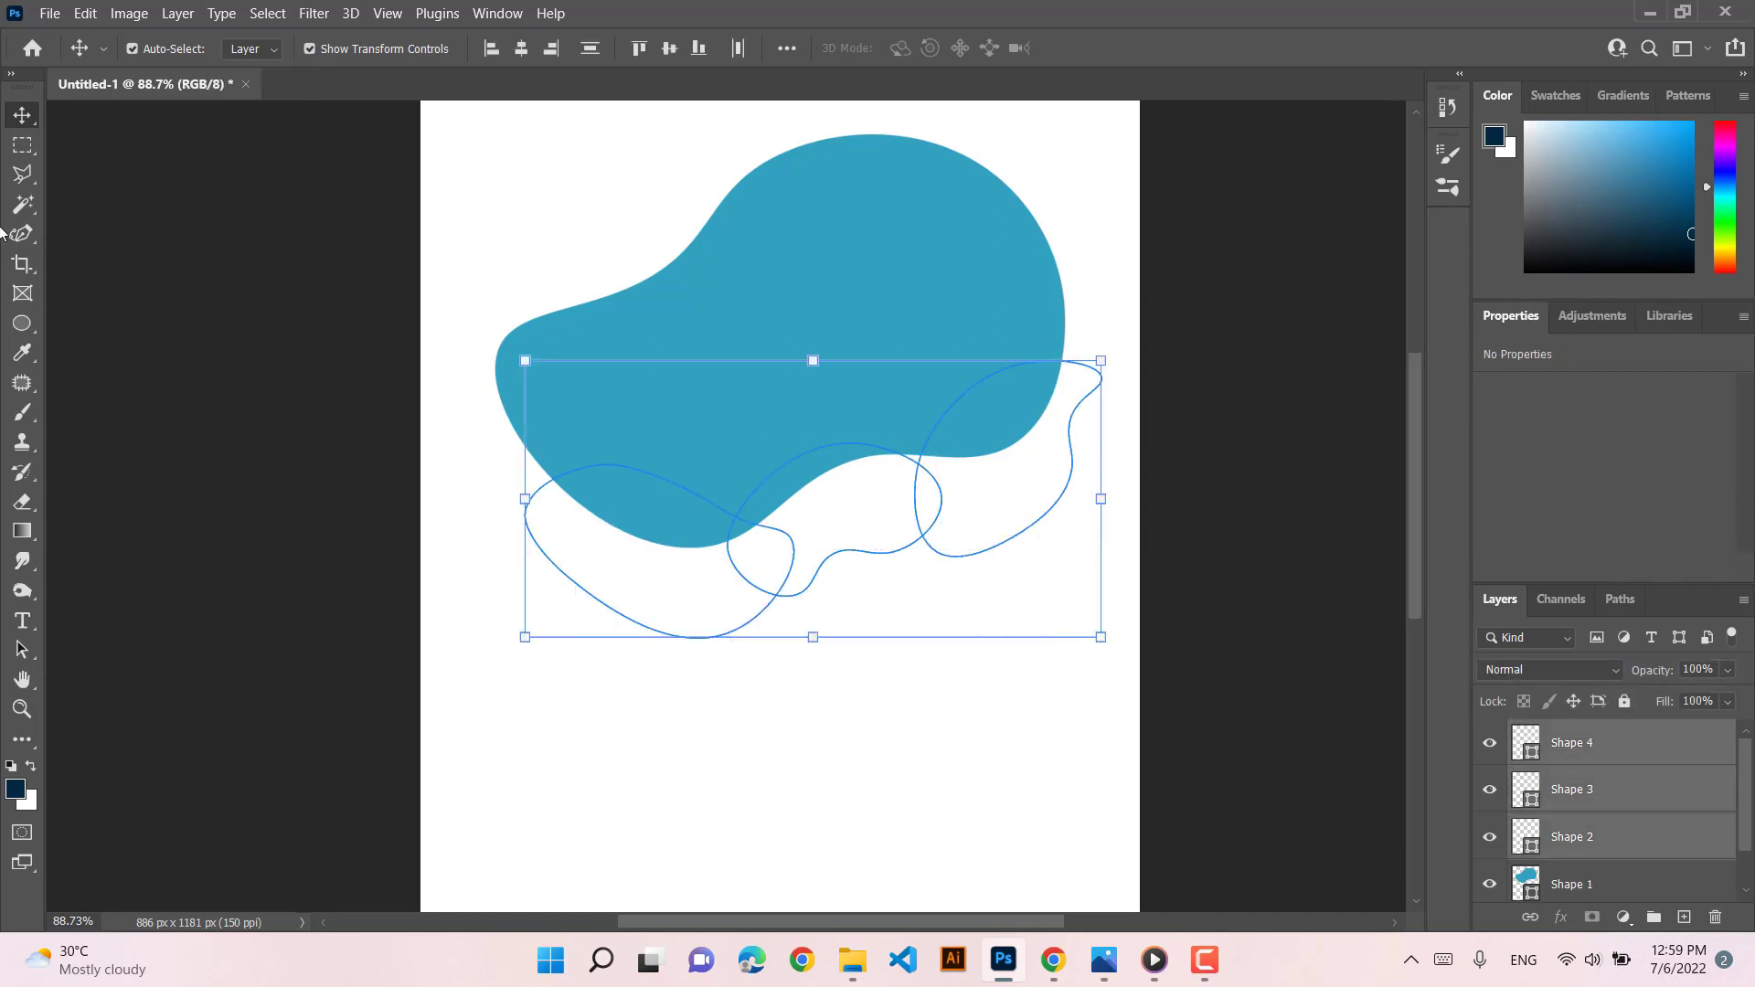
pyautogui.click(22, 233)
pyautogui.click(256, 47)
pyautogui.click(155, 168)
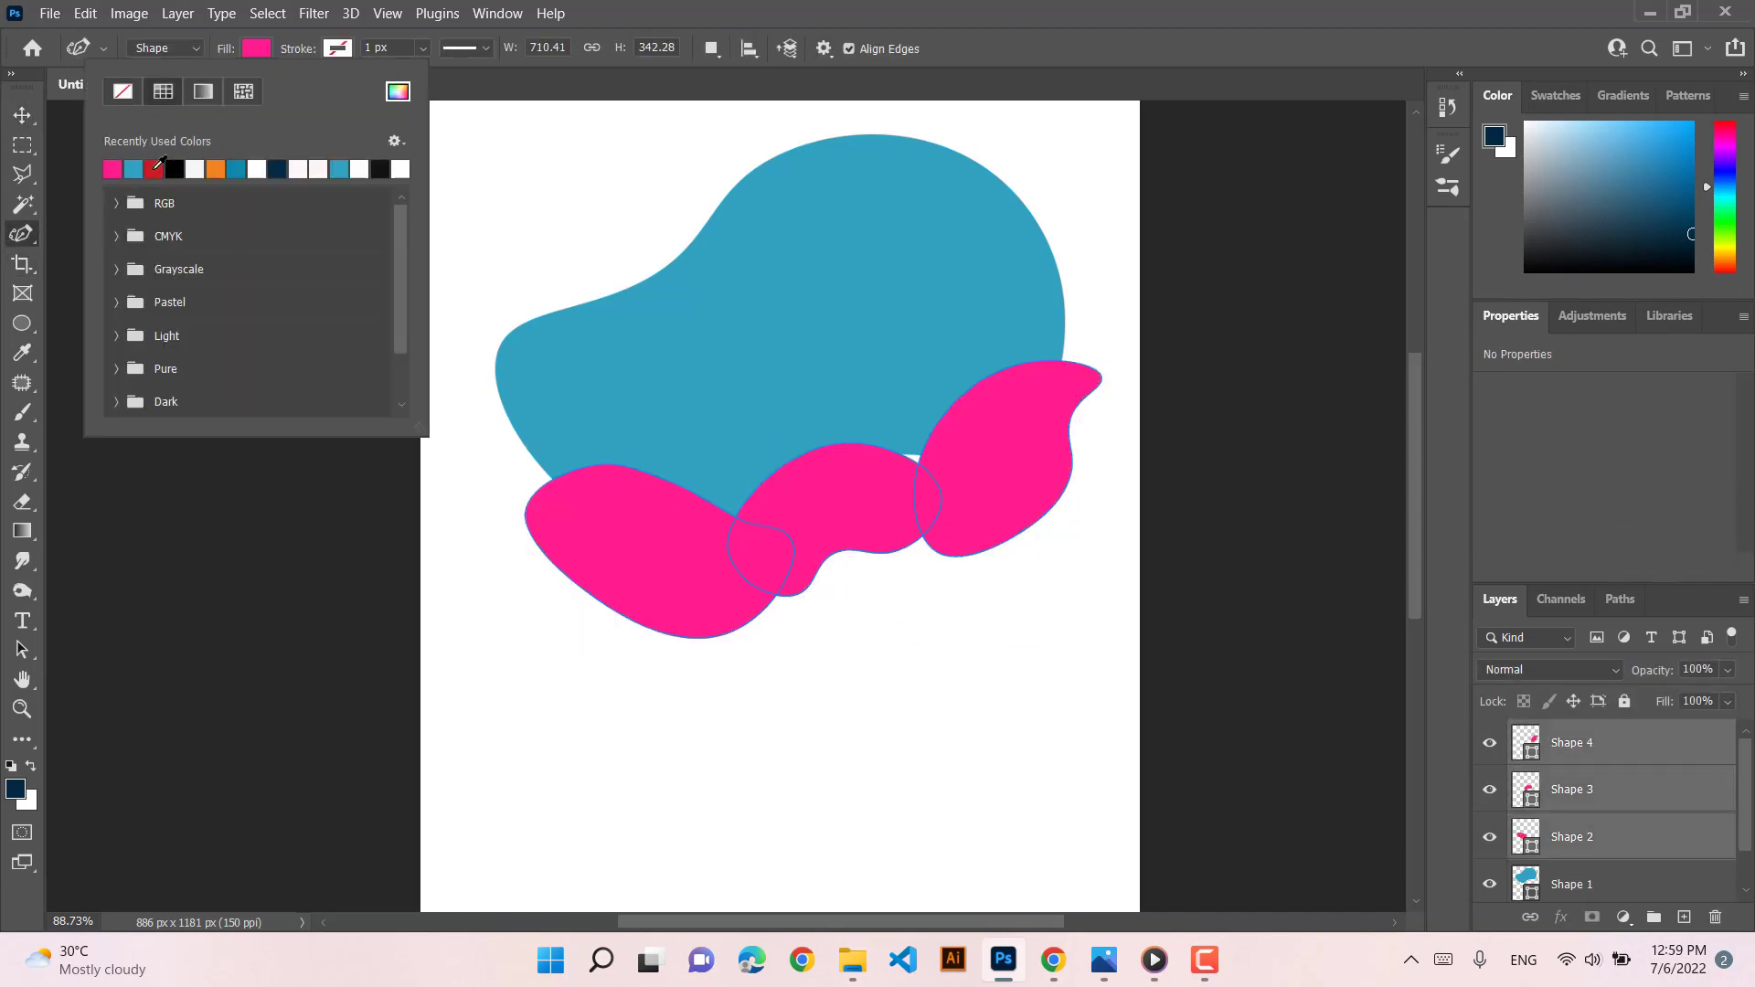
pyautogui.click(22, 115)
pyautogui.click(145, 262)
# Place the four JPG photos from the template pro folder directly above the blue blob's layer at their default sizes
pyautogui.scroll(-4, 821, 498)
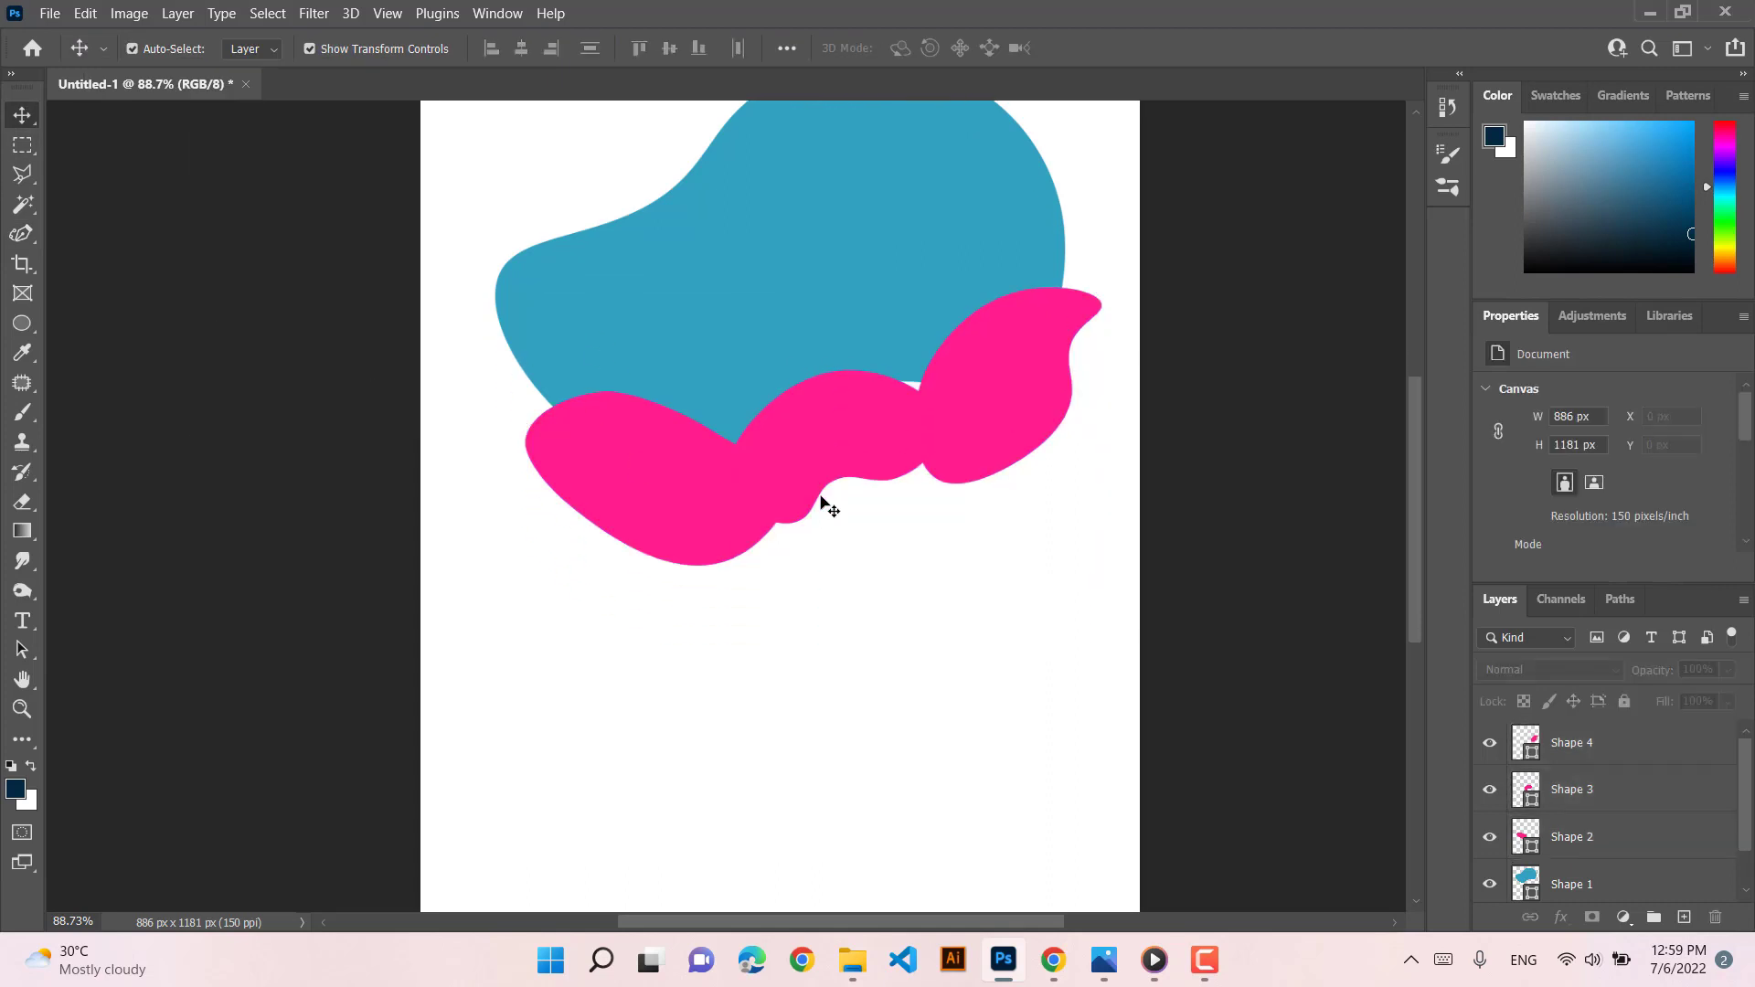
pyautogui.scroll(1, 820, 498)
pyautogui.scroll(2, 819, 502)
pyautogui.click(848, 405)
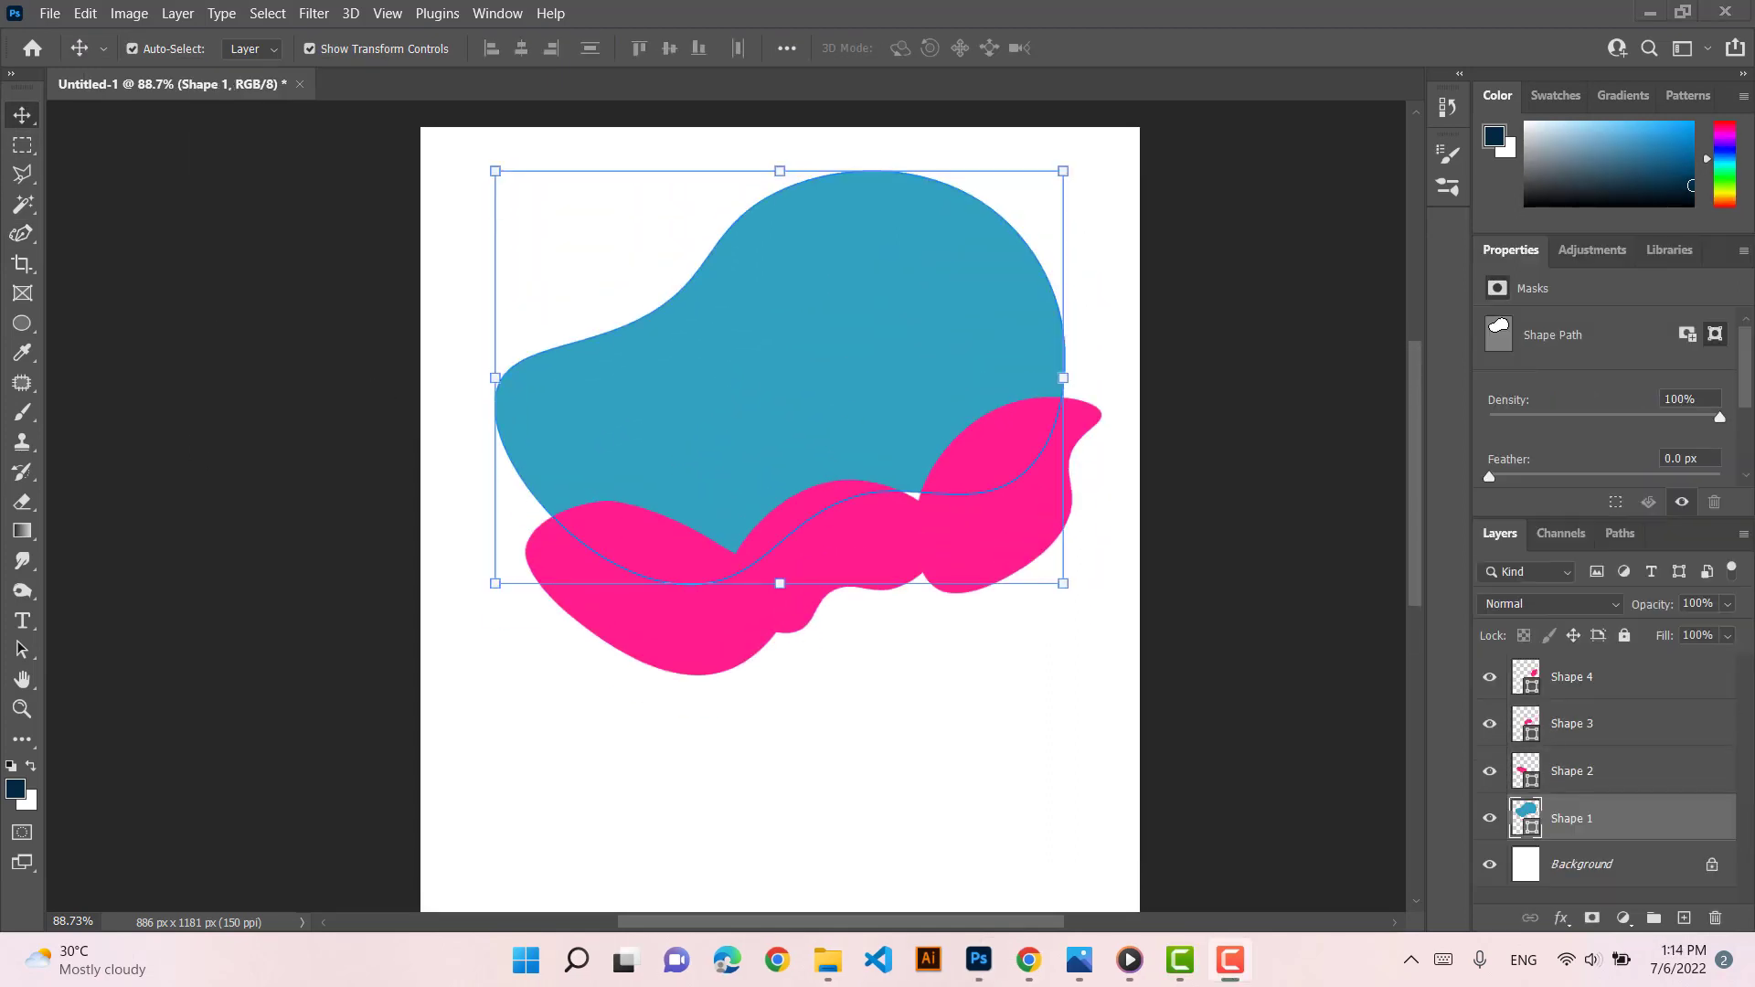
pyautogui.click(622, 408)
pyautogui.click(827, 960)
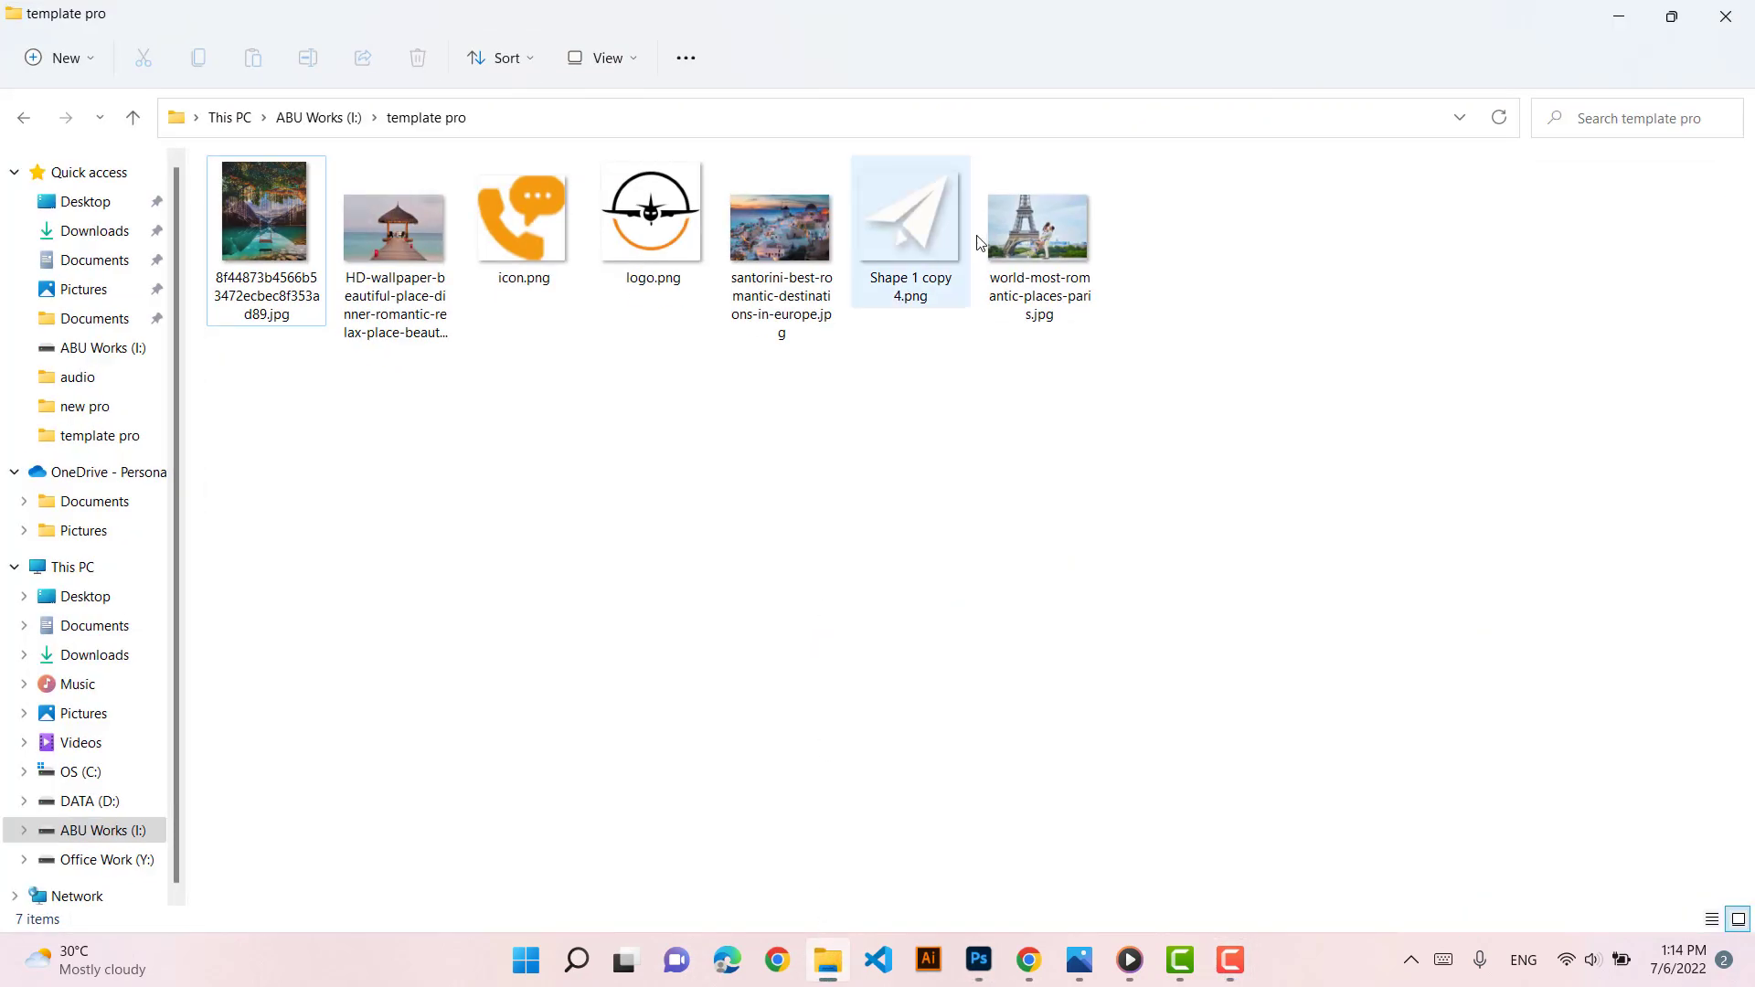
pyautogui.click(1030, 240)
pyautogui.keyDown('ctrl'); pyautogui.click(795, 247); pyautogui.keyUp('ctrl')
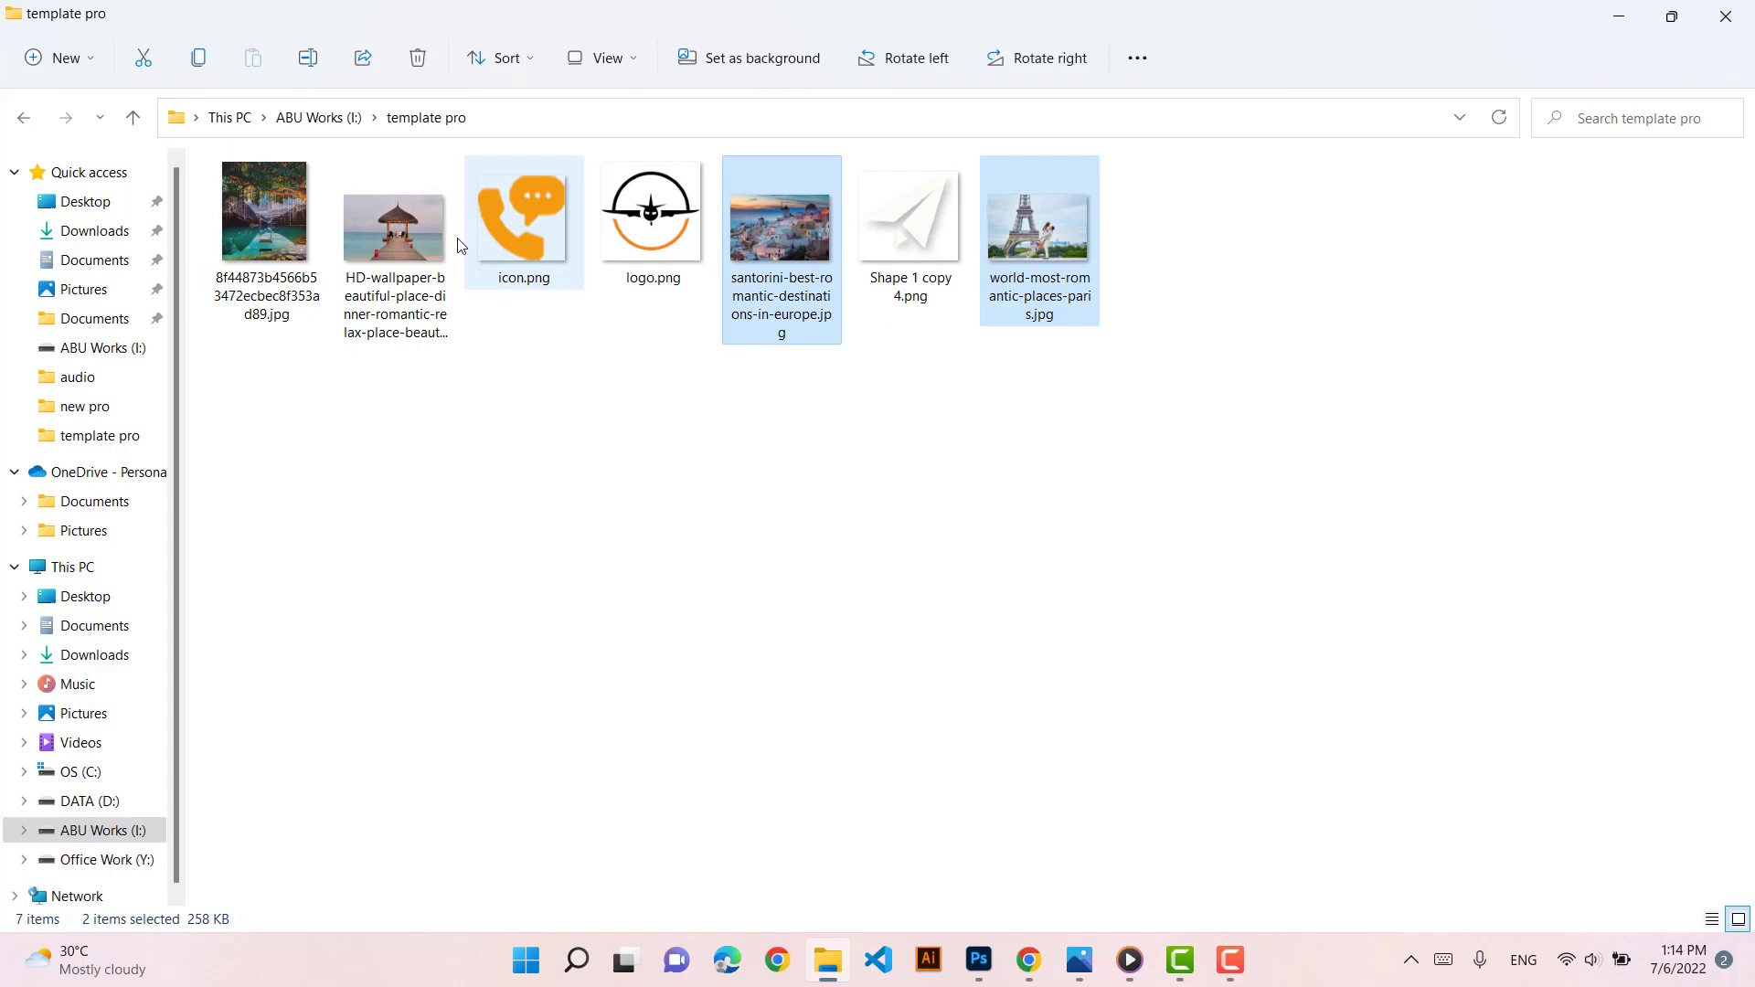
pyautogui.keyDown('ctrl'); pyautogui.click(405, 238); pyautogui.keyUp('ctrl')
pyautogui.keyDown('ctrl'); pyautogui.click(274, 235); pyautogui.keyUp('ctrl')
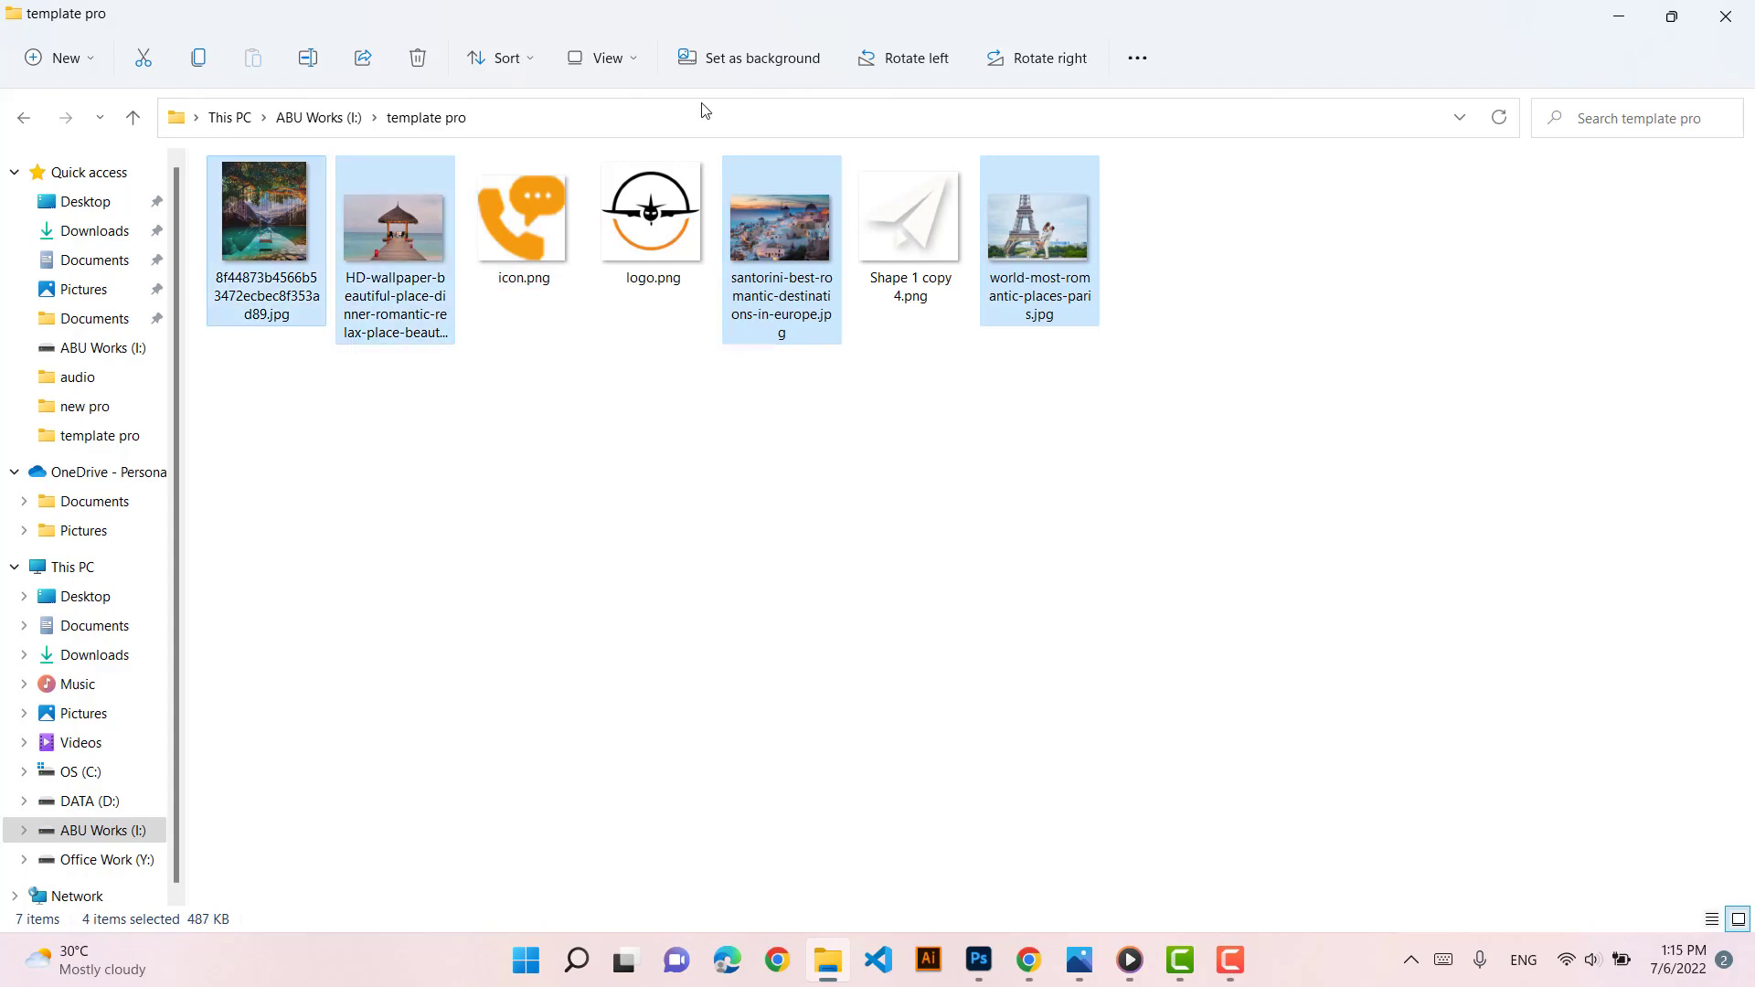
pyautogui.moveTo(989, 22); pyautogui.dragTo(825, 108)
pyautogui.moveTo(880, 329); pyautogui.dragTo(817, 706)
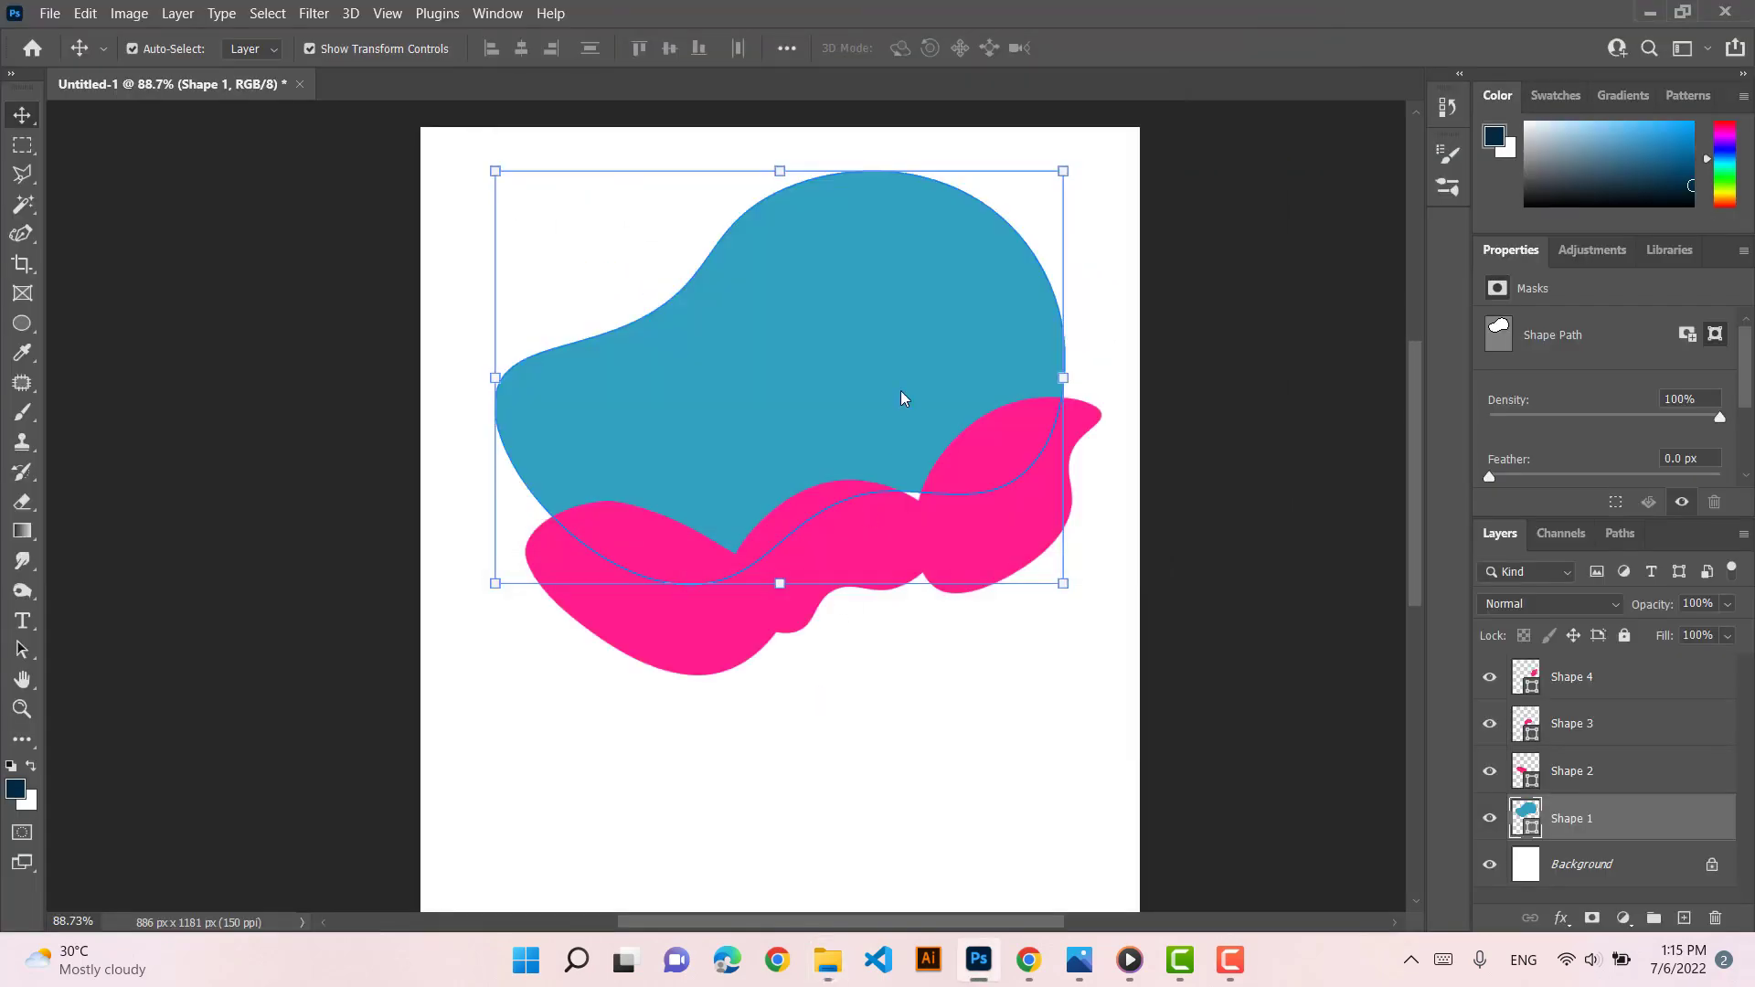
pyautogui.press('Return')
pyautogui.press('Return')
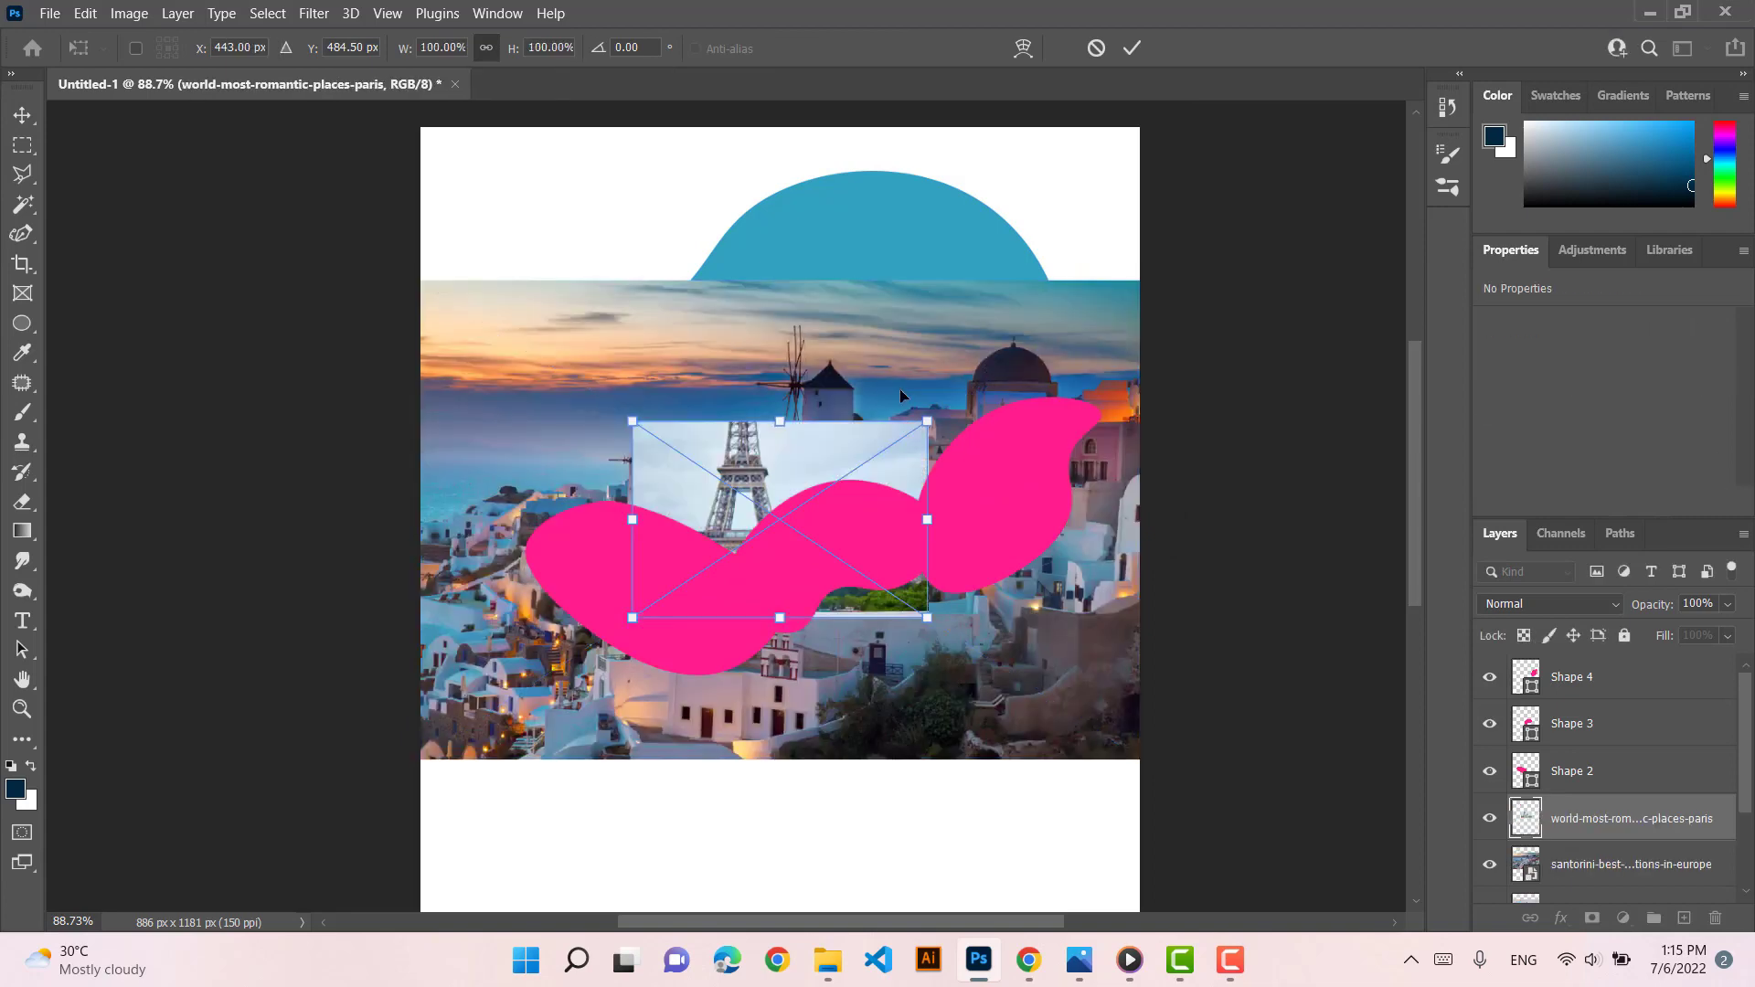
pyautogui.press('Return')
pyautogui.press('Return')
# Hide the four placed photo layers while keeping the blue blob's layer shown
pyautogui.click(1490, 818)
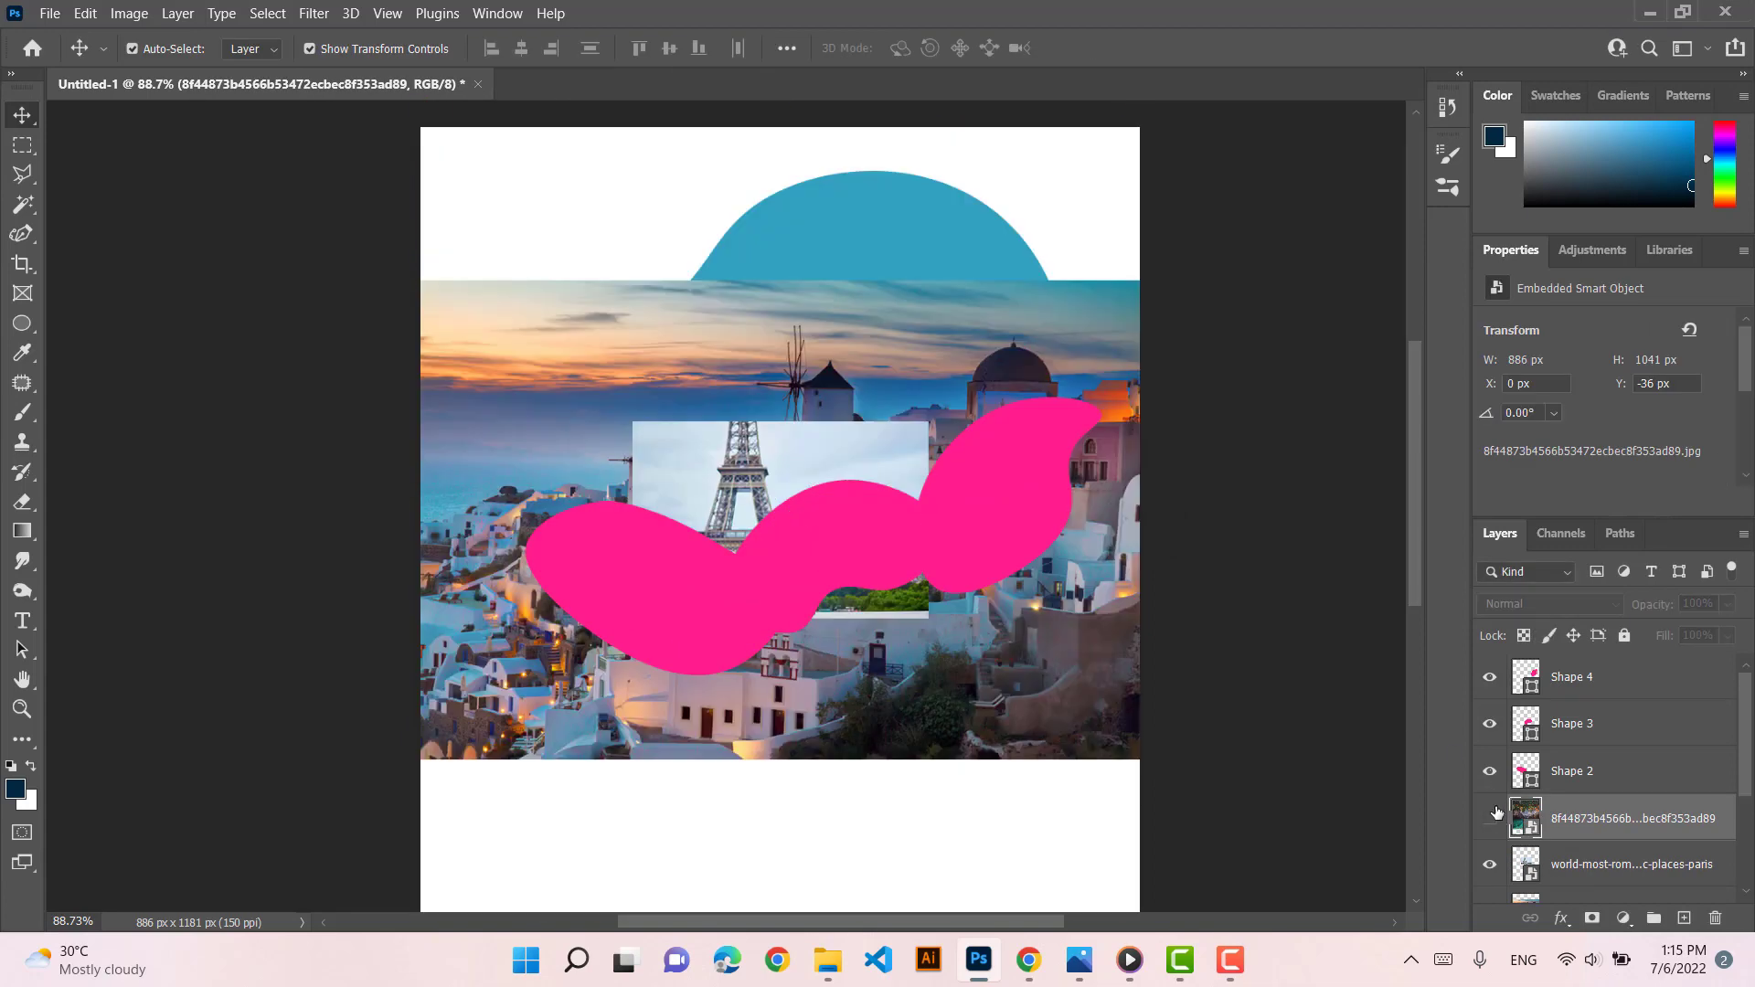
pyautogui.scroll(-1, 1516, 820)
pyautogui.click(1490, 817)
pyautogui.click(1490, 866)
pyautogui.scroll(-2, 1491, 869)
pyautogui.click(1490, 864)
pyautogui.click(1490, 820)
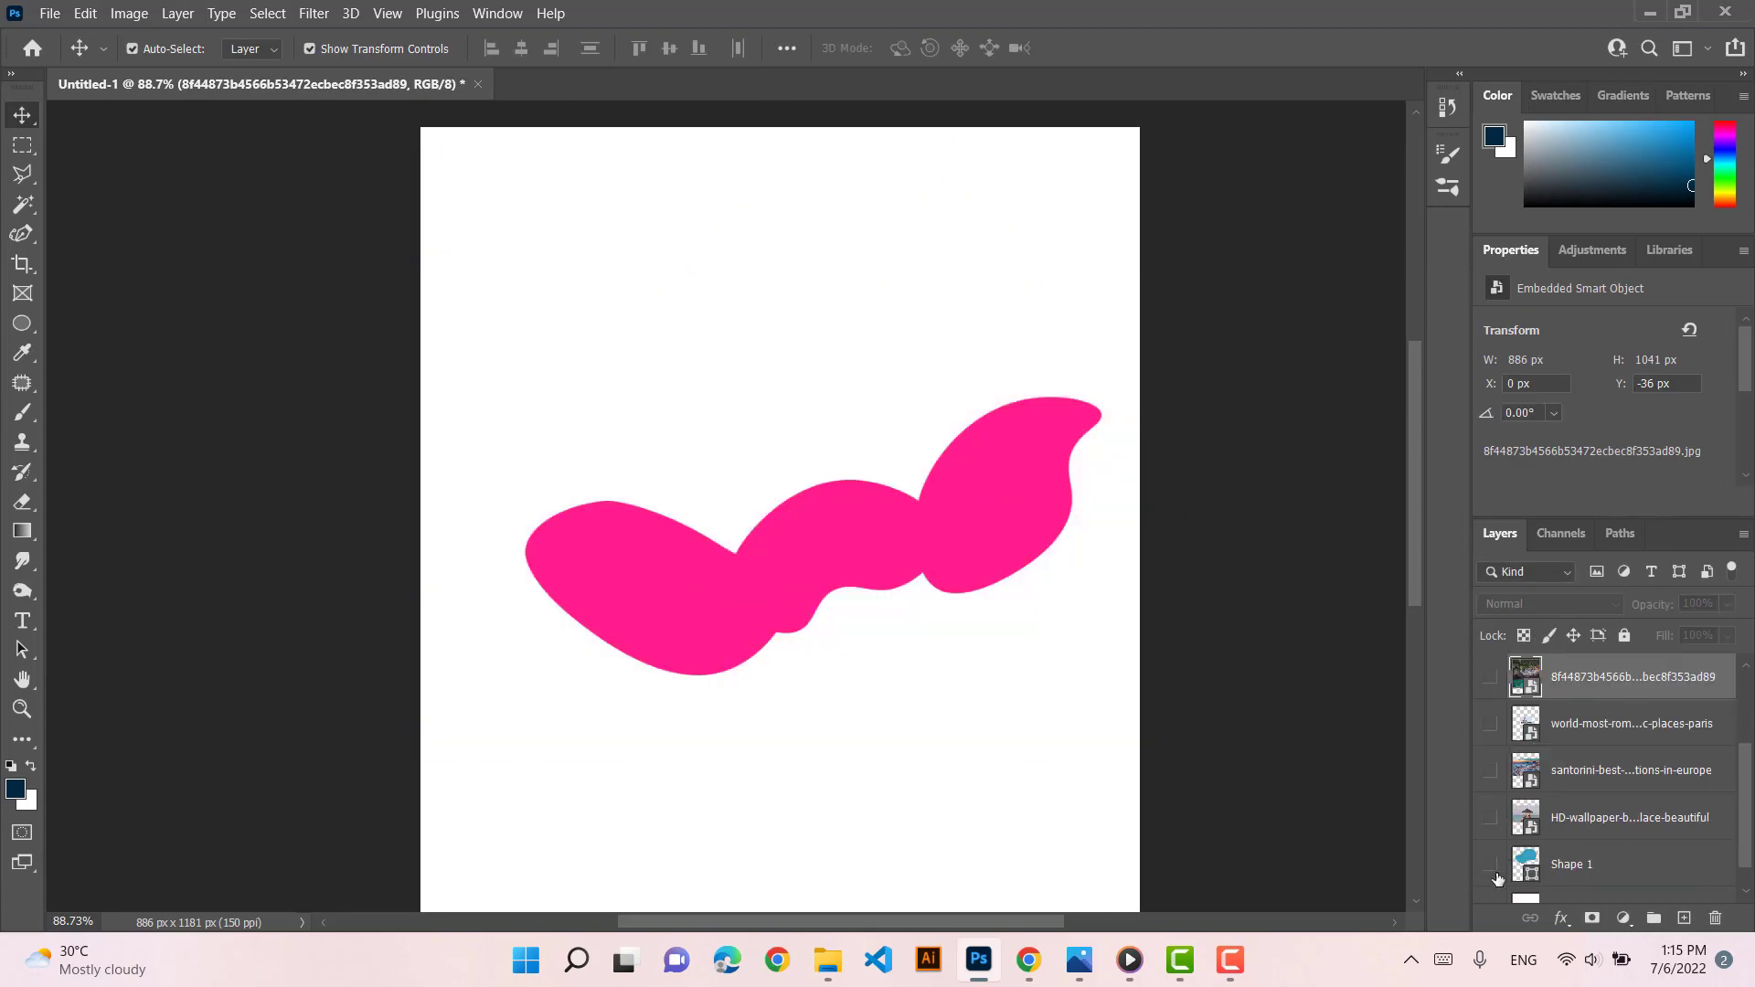
pyautogui.click(1491, 861)
# Show the Paris photo, enlarge it to about 830 by 554 px and position it over the whole blue blob
pyautogui.click(1572, 820)
pyautogui.click(1490, 729)
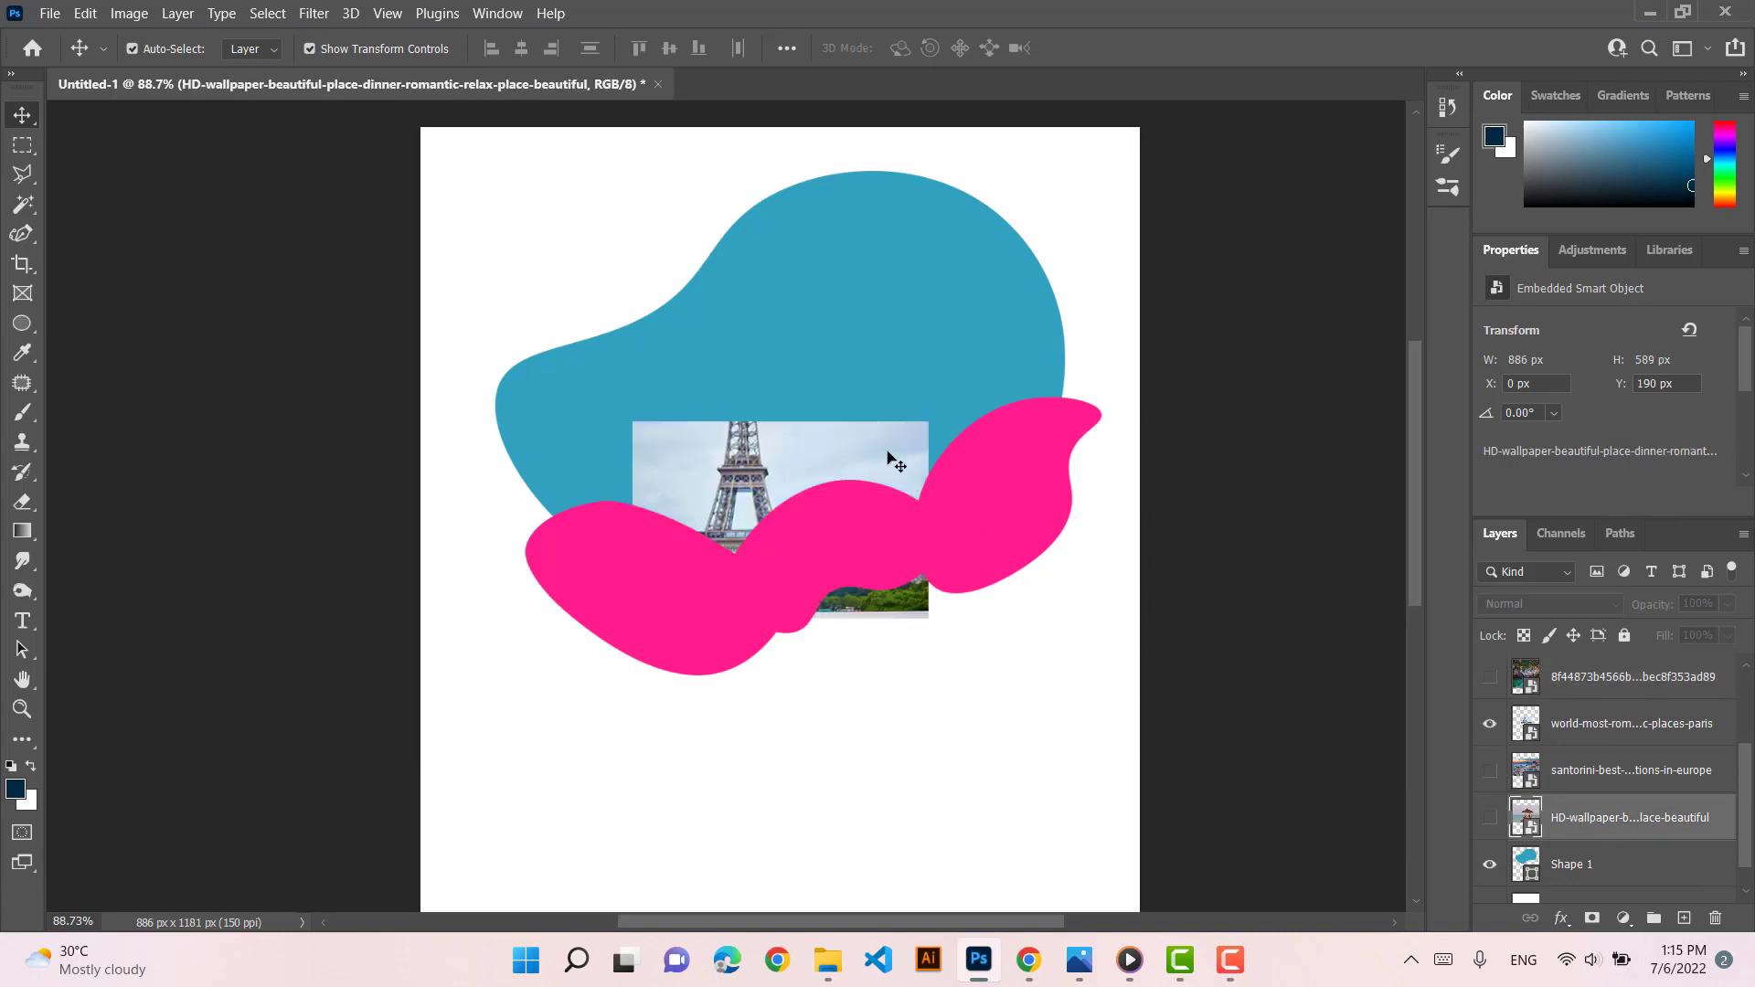
pyautogui.moveTo(897, 463); pyautogui.dragTo(753, 264)
pyautogui.moveTo(804, 352); pyautogui.dragTo(1178, 334)
pyautogui.moveTo(1040, 306); pyautogui.dragTo(977, 331)
pyautogui.press('Return')
pyautogui.moveTo(780, 598); pyautogui.dragTo(779, 605)
pyautogui.press('Return')
# Move the Paris photo layer directly above the blue blob's layer Shape 1 and clip it to the blob
pyautogui.scroll(-1, 1580, 731)
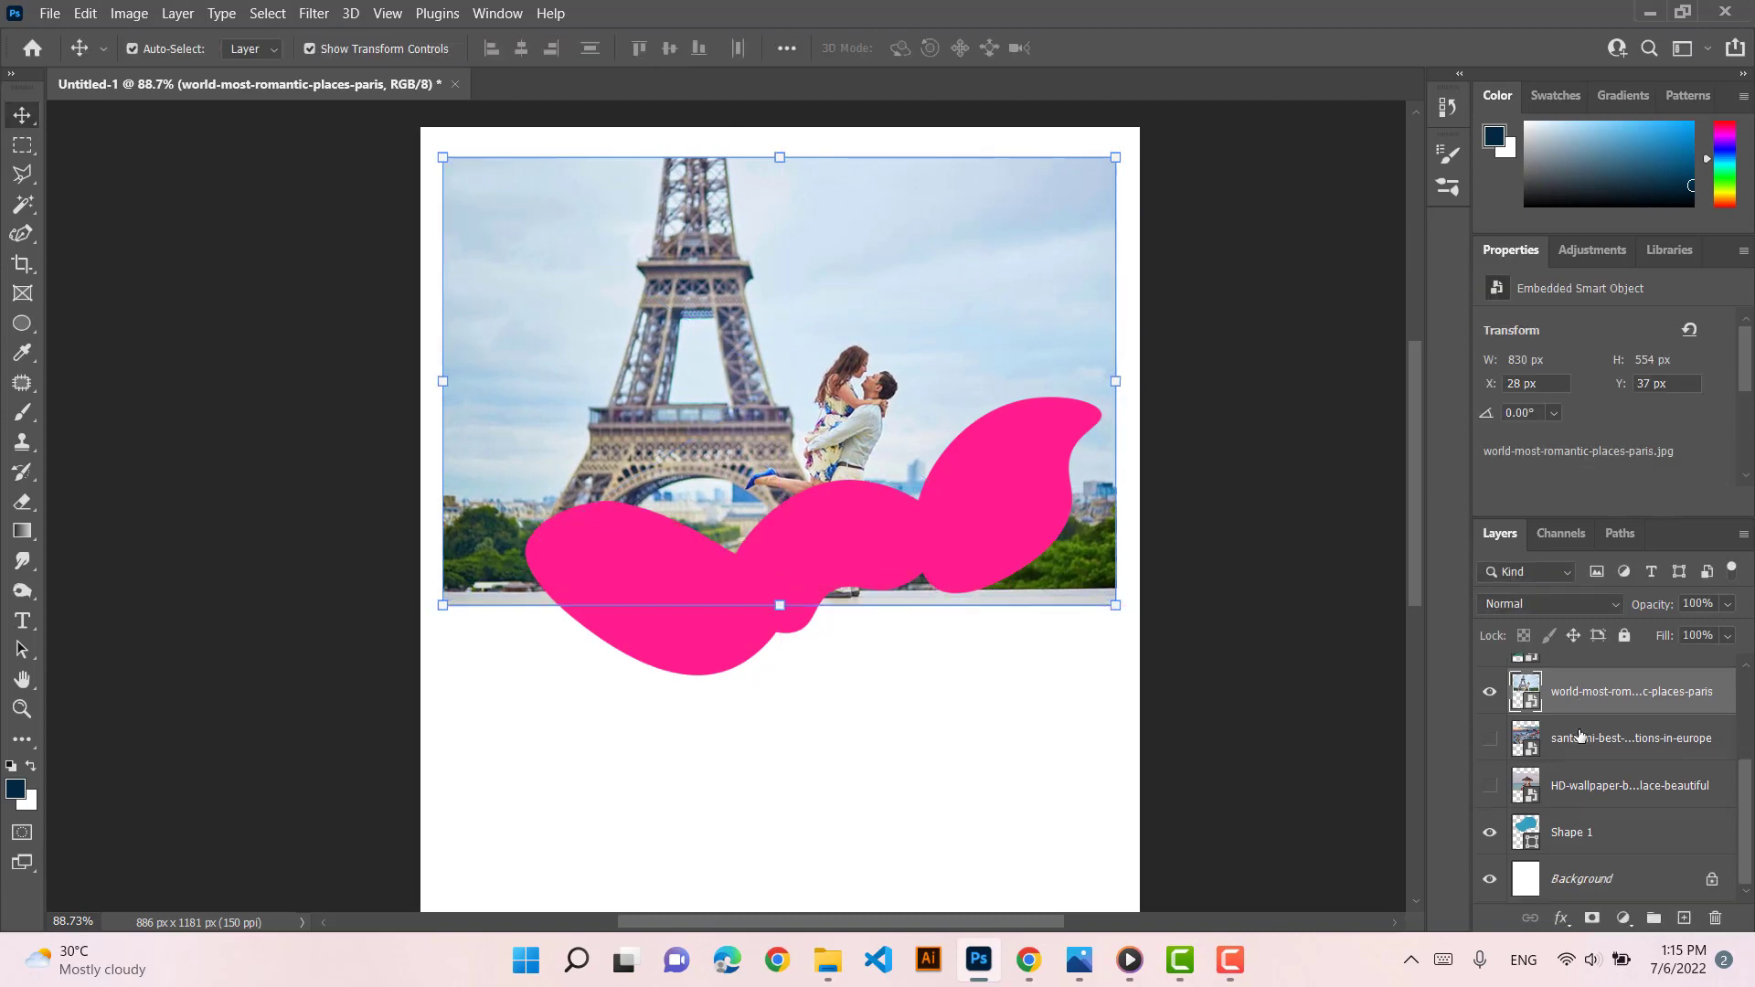
pyautogui.moveTo(1618, 709); pyautogui.dragTo(1618, 809)
pyautogui.rightClick(1667, 791)
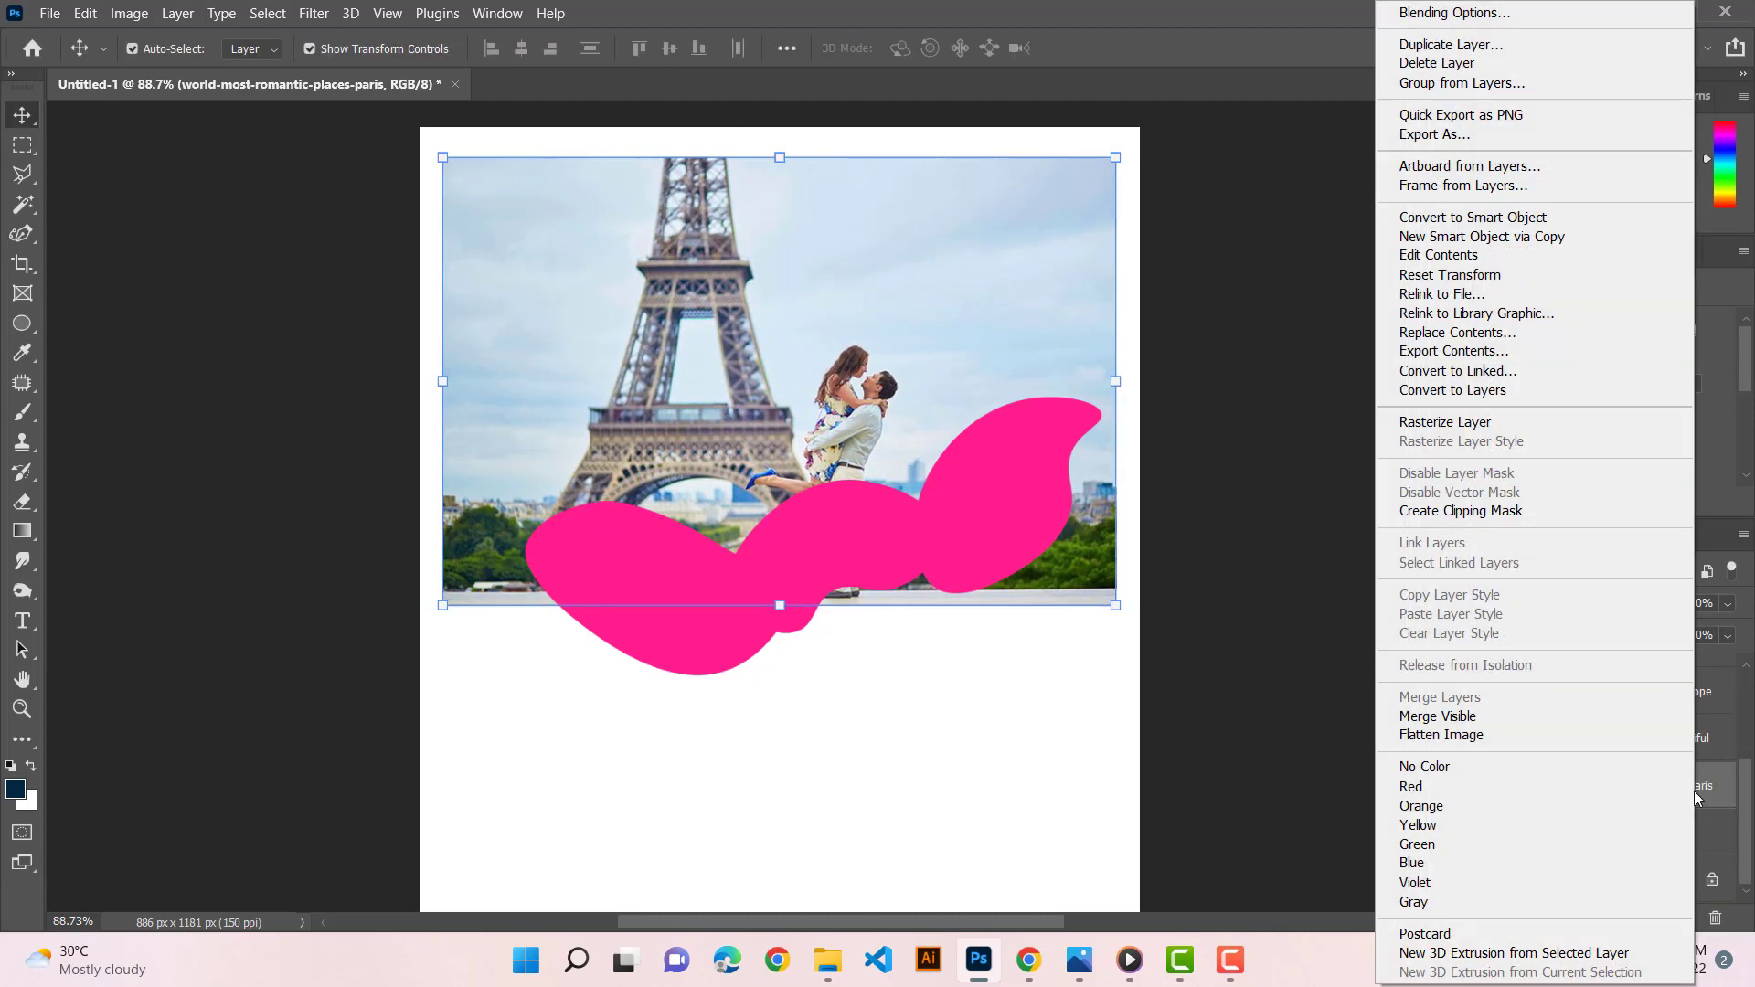
pyautogui.click(1520, 515)
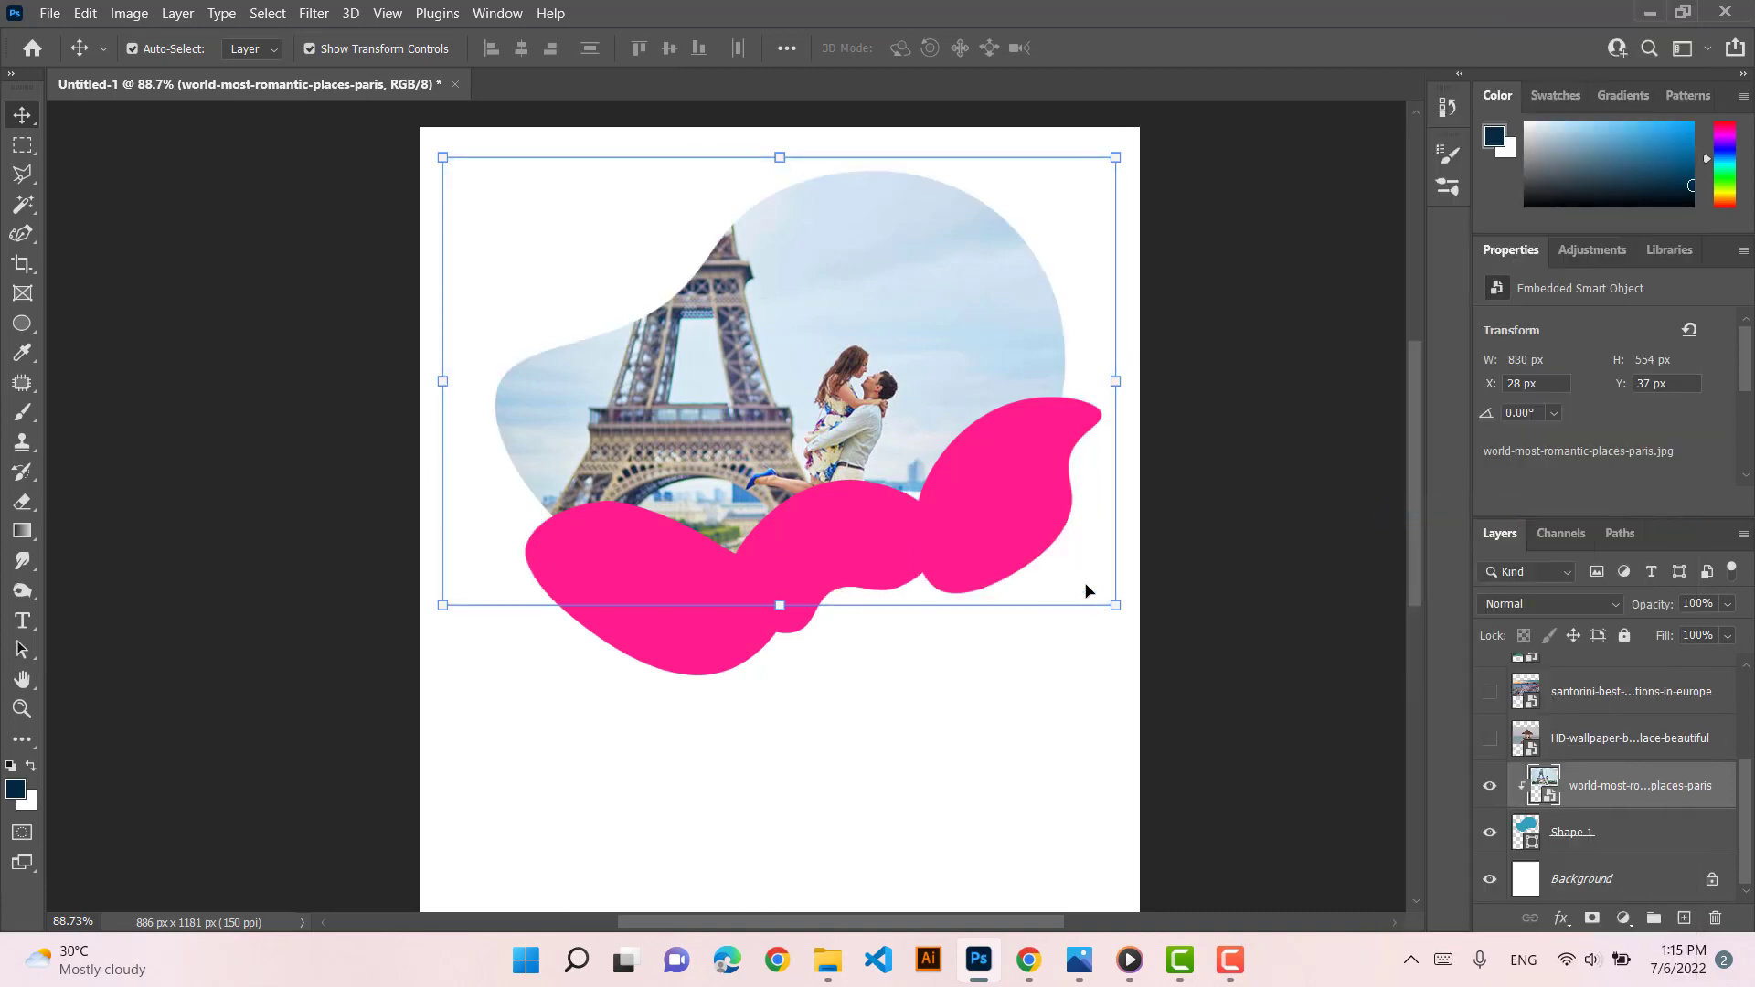
pyautogui.click(772, 744)
# Spread out the three pink shapes by slightly enlarging the right and middle ones and shifting the left one outward
pyautogui.click(1092, 431)
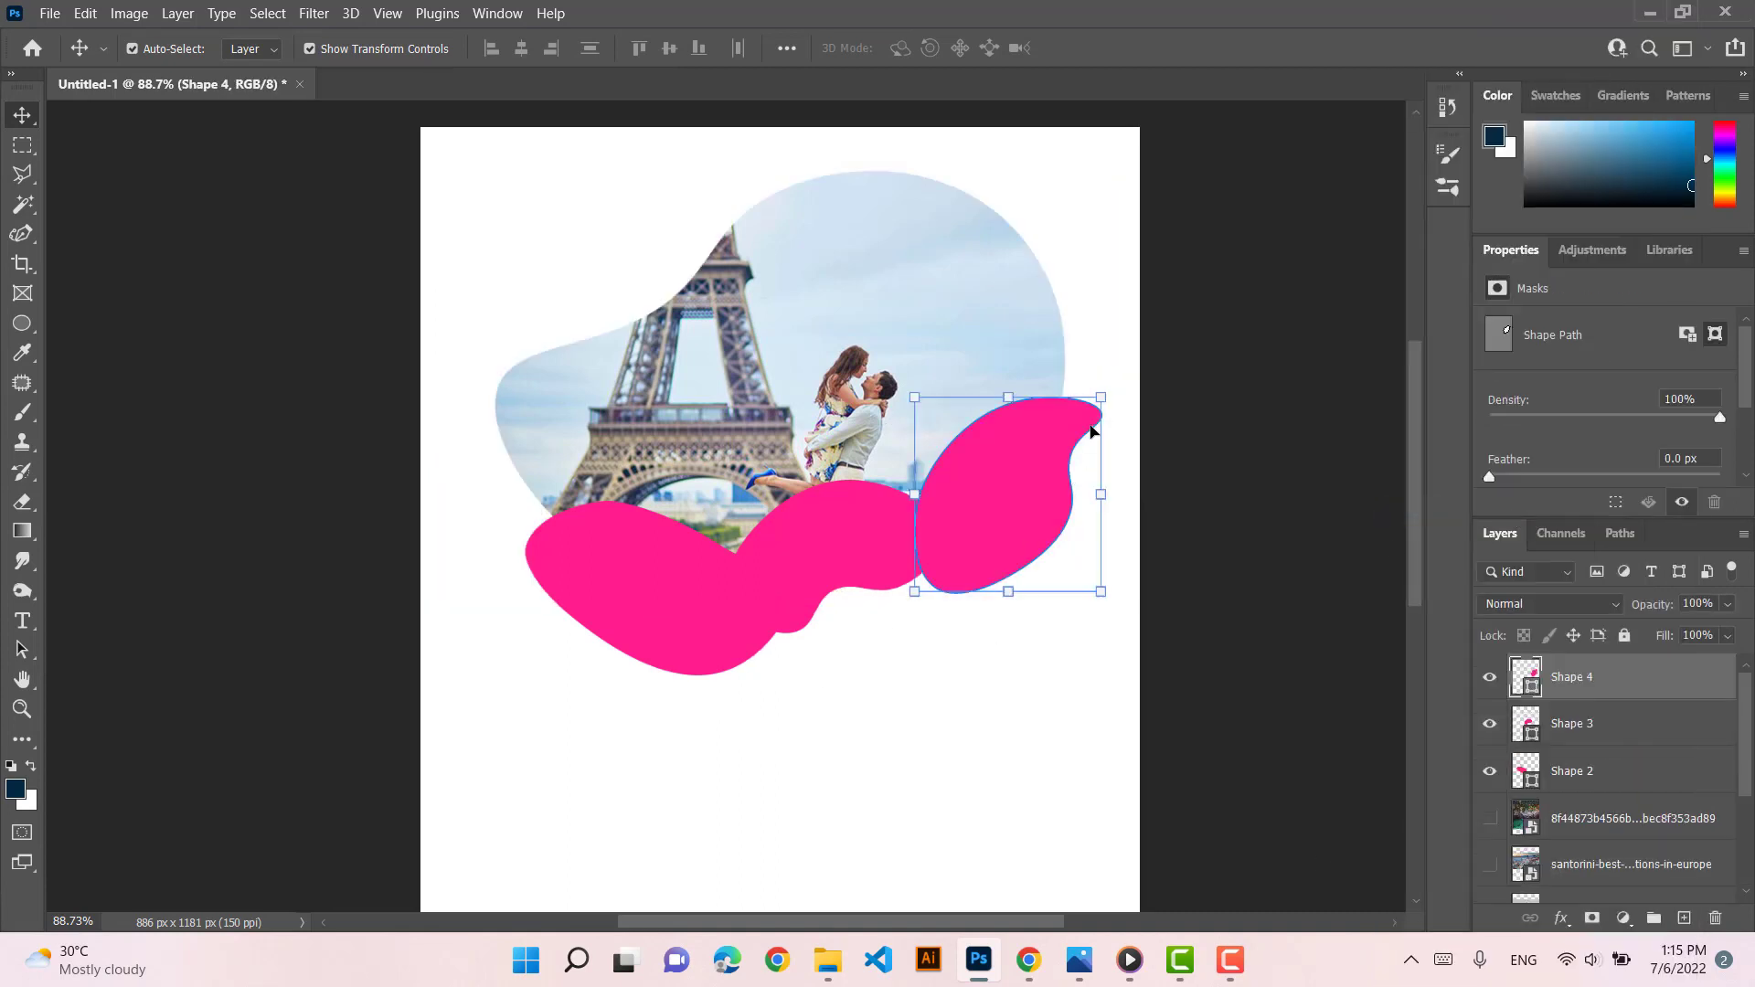
pyautogui.moveTo(1102, 397); pyautogui.dragTo(1129, 389)
pyautogui.press('Return')
pyautogui.click(833, 552)
pyautogui.moveTo(726, 634)
pyautogui.mouseDown()
pyautogui.moveTo(695, 655)
pyautogui.moveTo(736, 652)
pyautogui.moveTo(706, 647)
pyautogui.mouseUp()
pyautogui.press('Return')
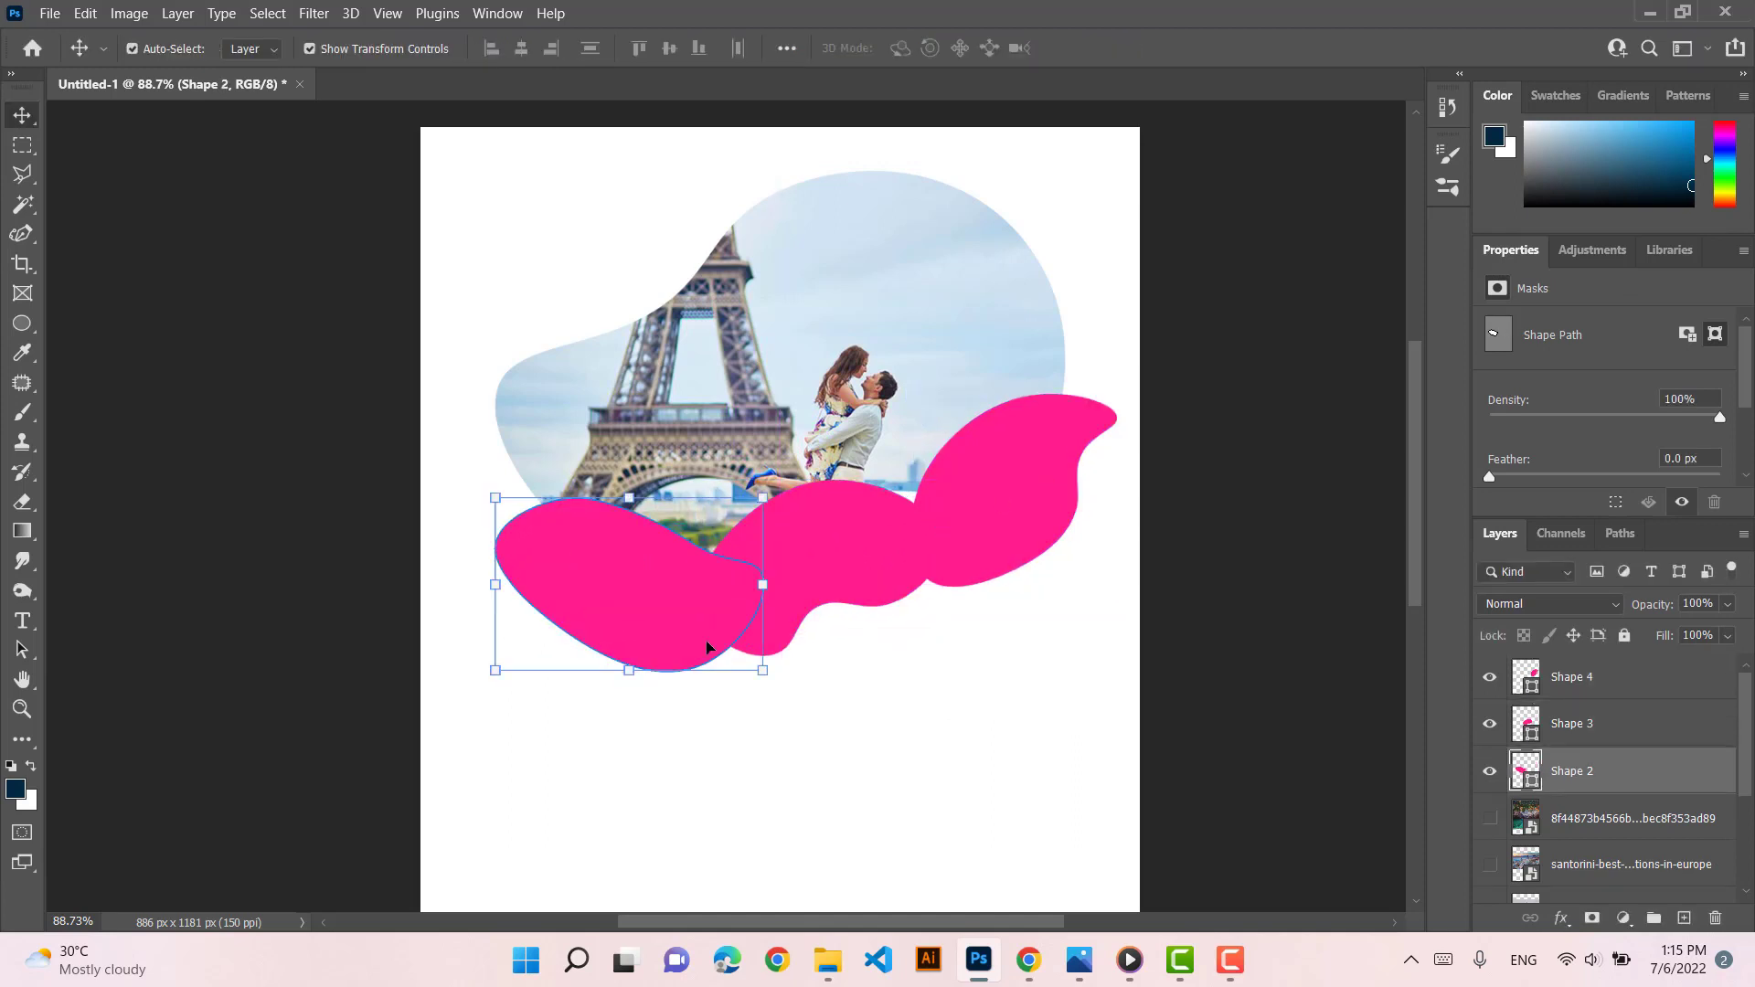
# Move the Santorini photo directly above the left pink shape's layer Shape 2, show it and rasterize it
pyautogui.click(1659, 818)
pyautogui.moveTo(1649, 864); pyautogui.dragTo(1620, 761)
pyautogui.click(1489, 771)
pyautogui.rightClick(1044, 625)
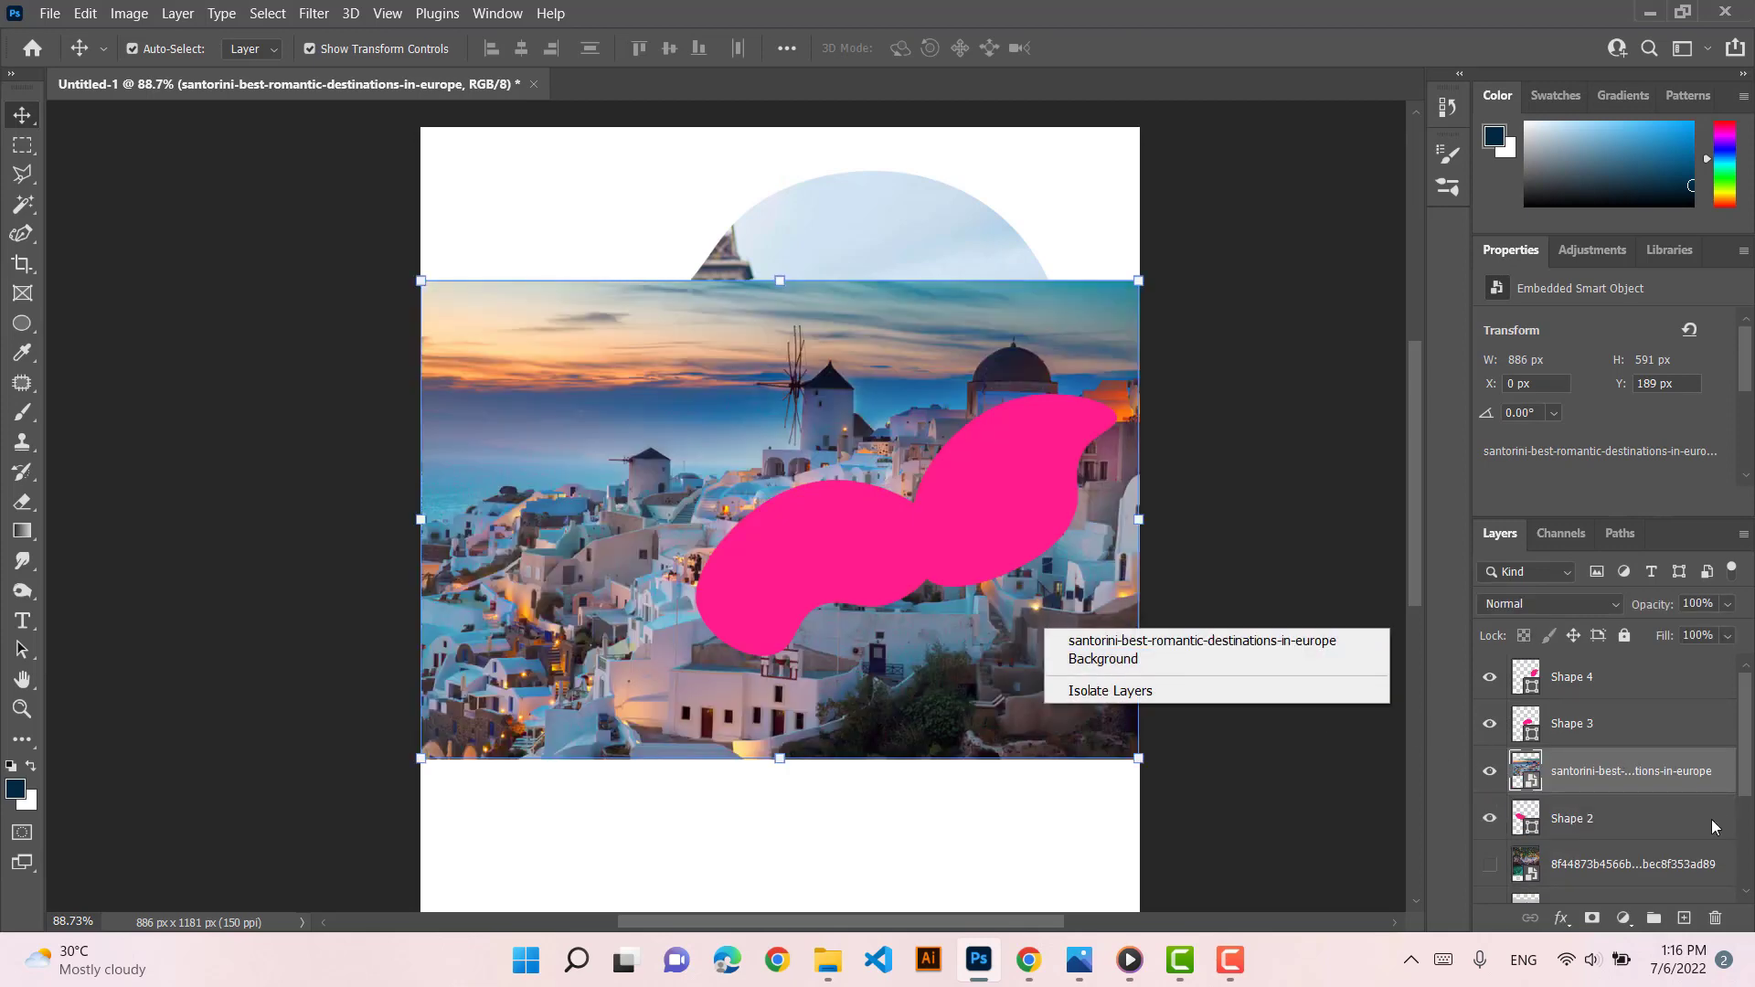
pyautogui.rightClick(1700, 772)
pyautogui.click(1545, 422)
# Clip the Santorini photo to the left pink shape, then shrink and position it to cover that shape
pyautogui.rightClick(1565, 780)
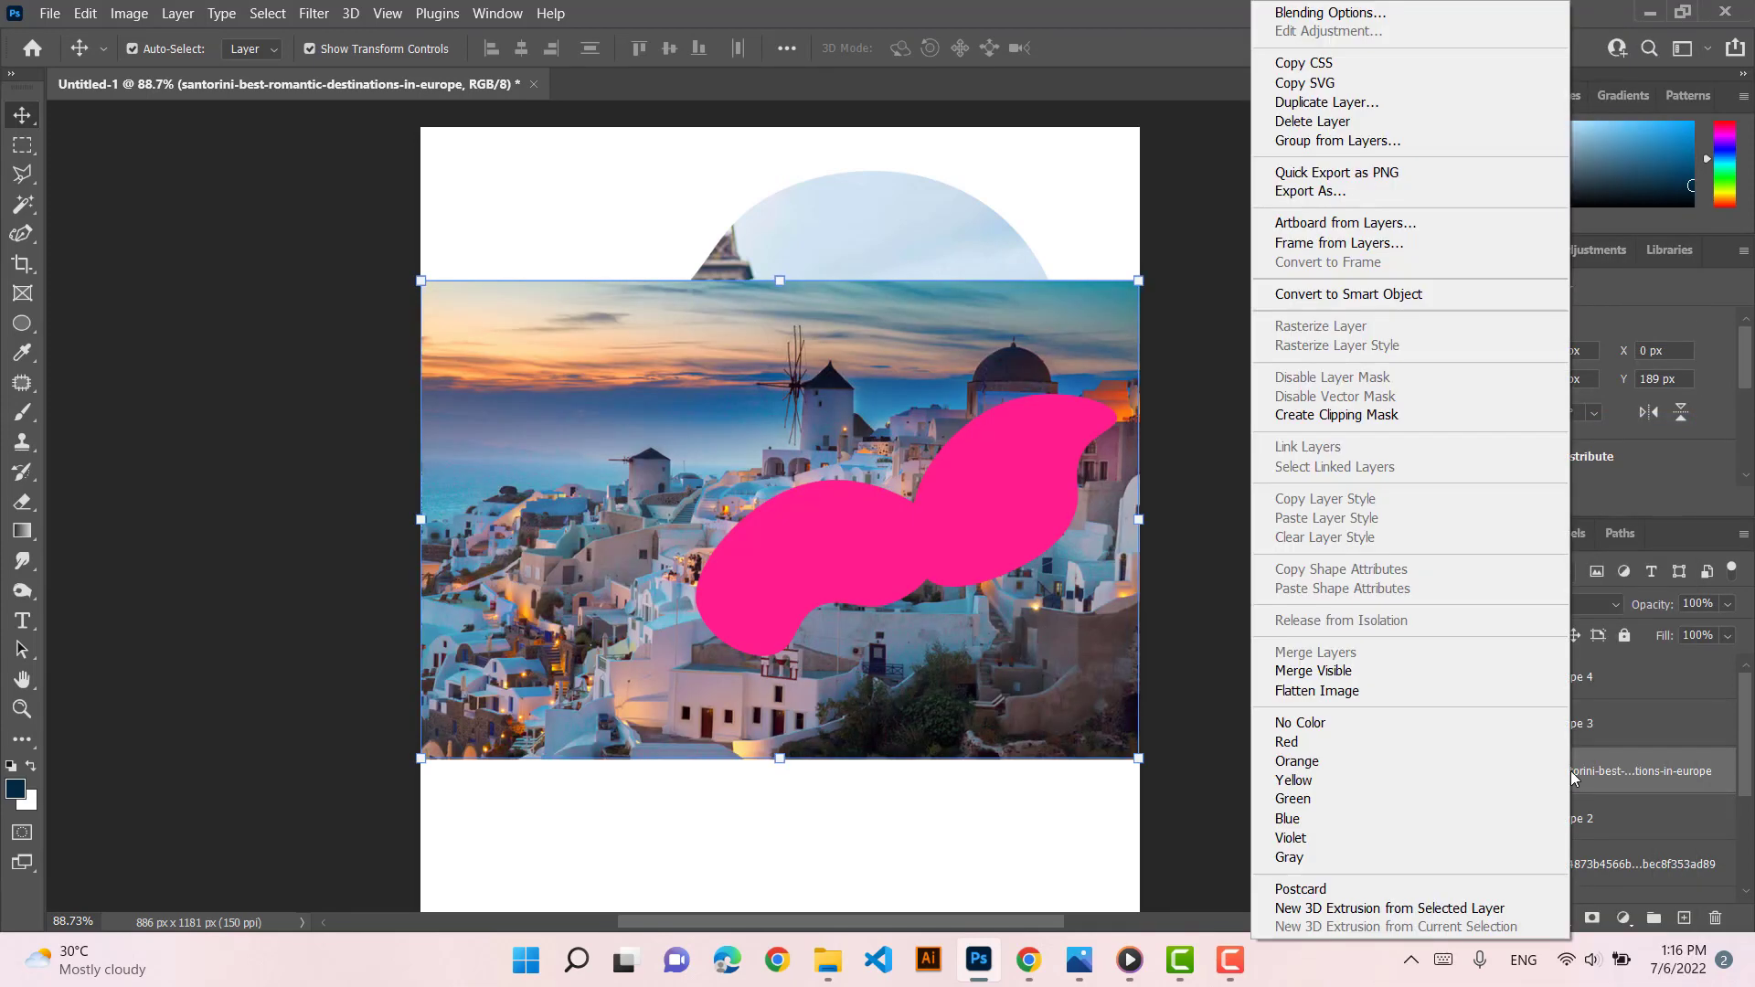
pyautogui.click(1432, 416)
pyautogui.moveTo(1136, 282); pyautogui.dragTo(757, 535)
pyautogui.moveTo(645, 574)
pyautogui.mouseDown()
pyautogui.moveTo(649, 538)
pyautogui.moveTo(636, 556)
pyautogui.moveTo(670, 554)
pyautogui.moveTo(635, 549)
pyautogui.mouseUp()
pyautogui.press('Return')
# Move the lake photo directly above the middle pink shape's layer Shape 3, clip it to the shape and show it
pyautogui.click(858, 545)
pyautogui.moveTo(1627, 864); pyautogui.dragTo(1625, 702)
pyautogui.rightClick(1673, 734)
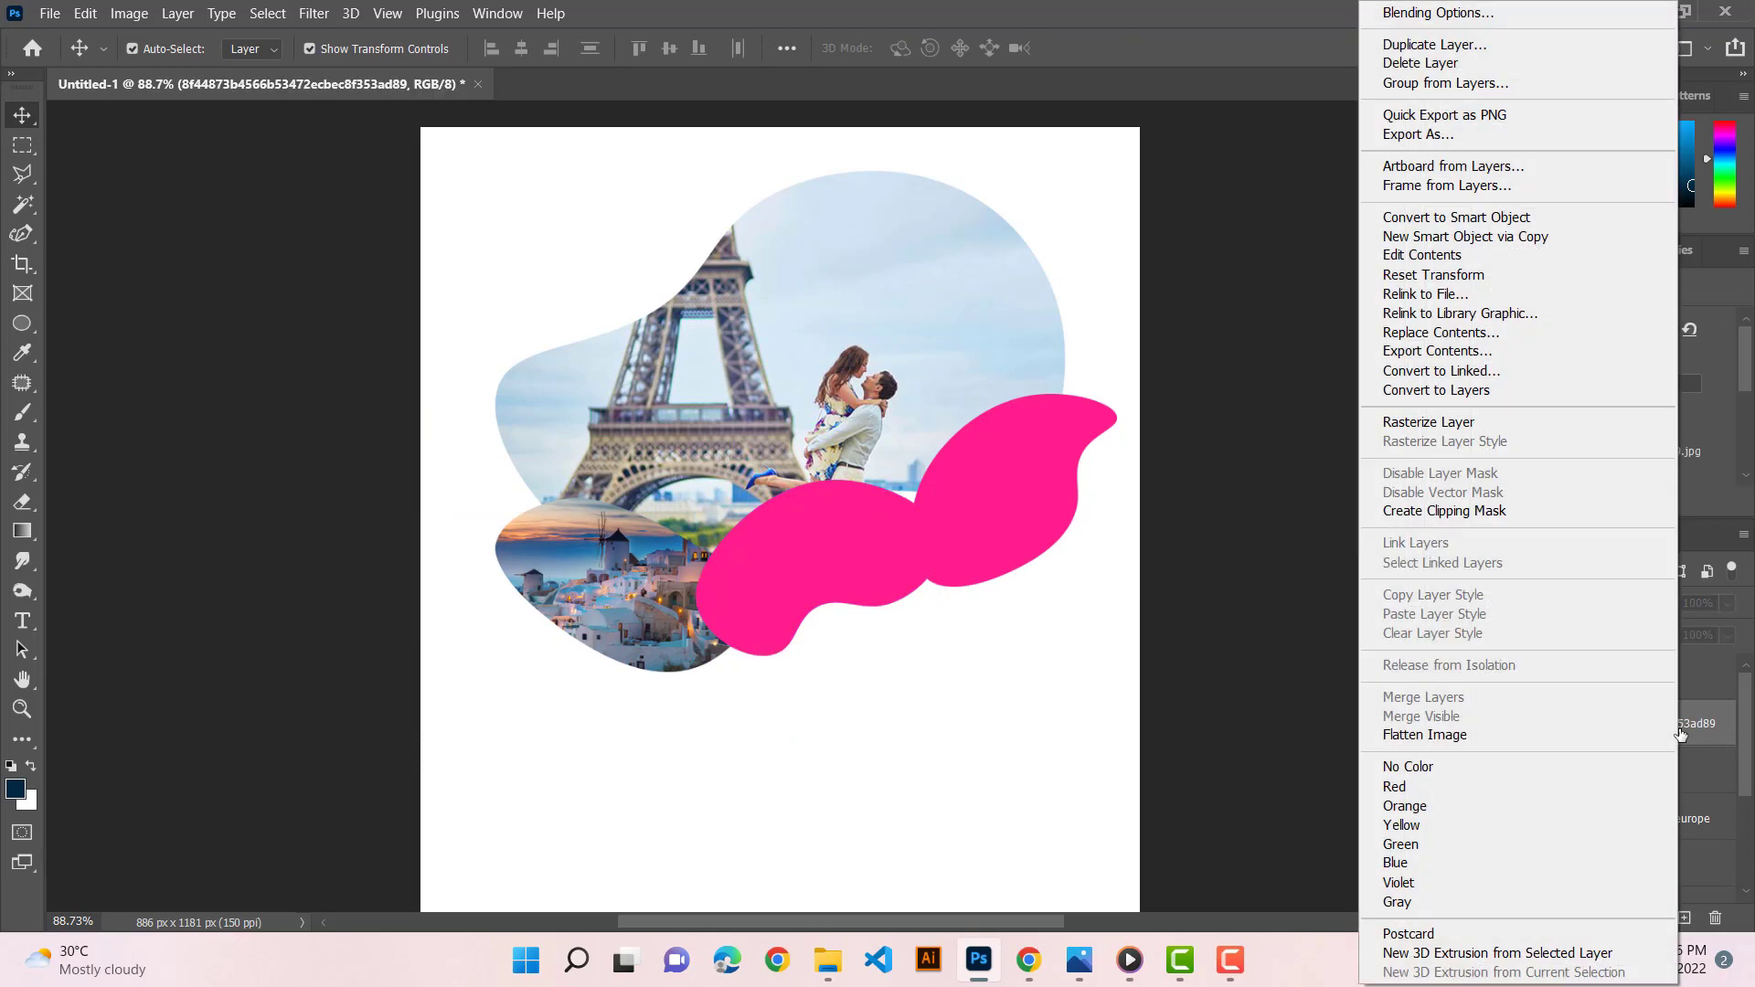
pyautogui.click(1559, 510)
pyautogui.click(1489, 724)
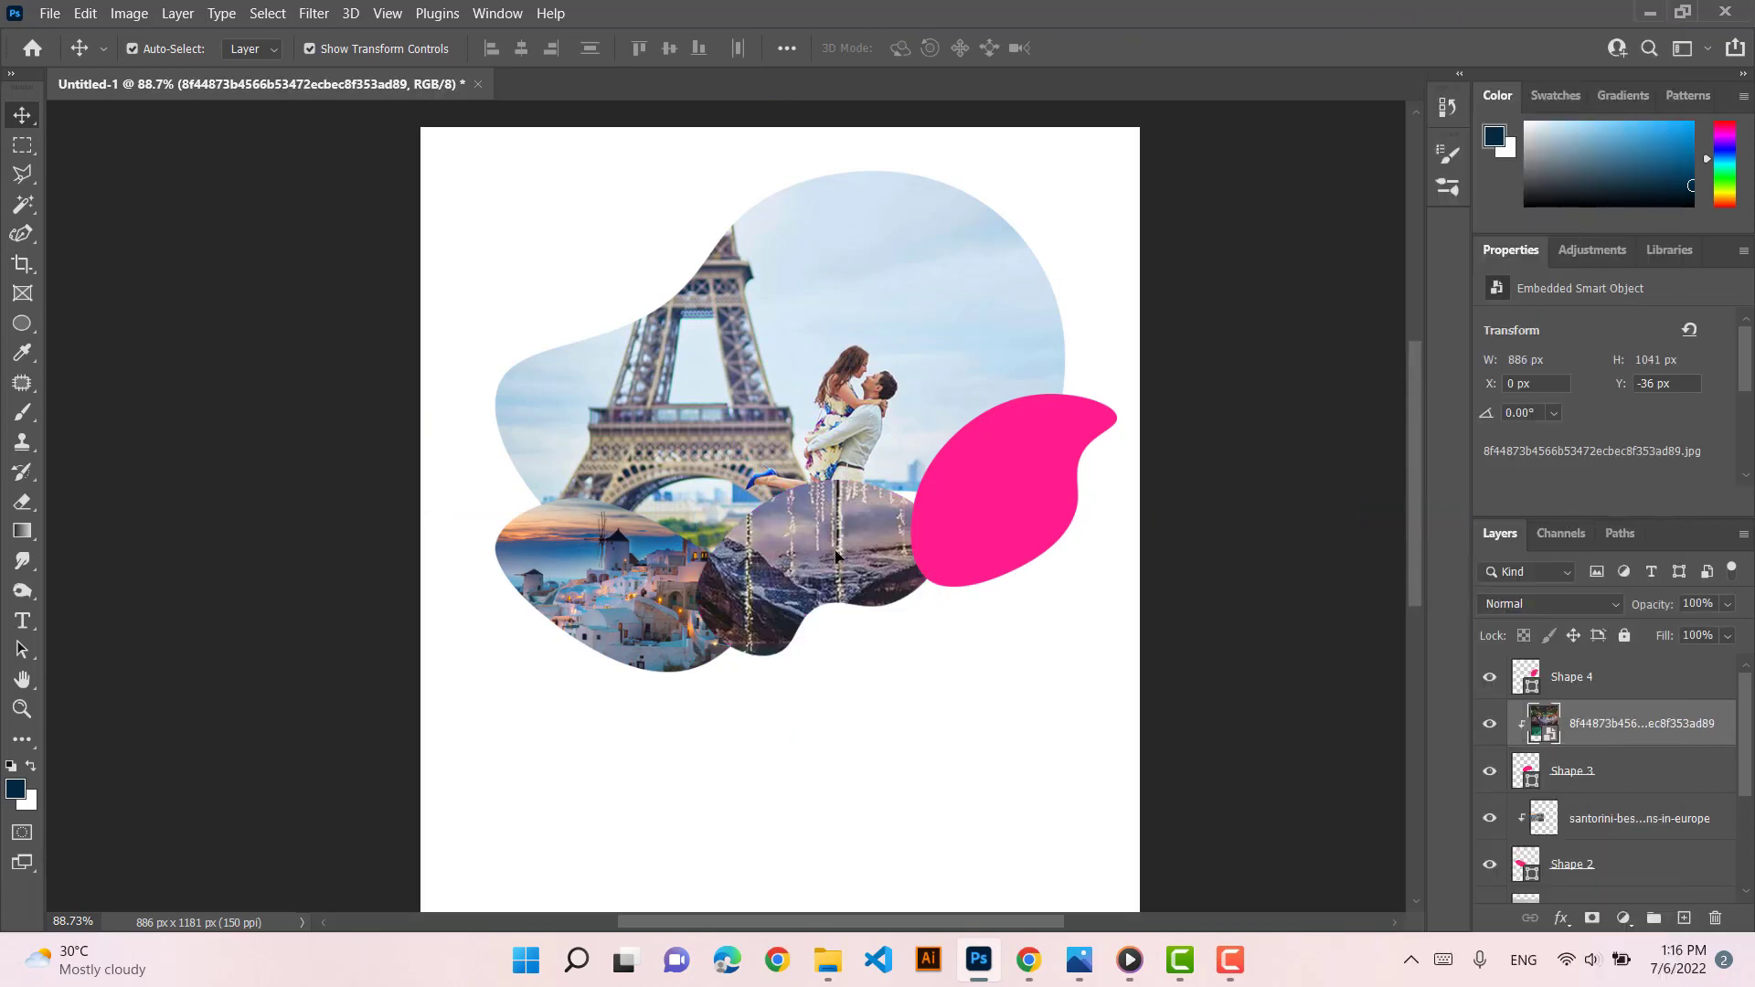
# Shrink the lake photo to about 321 by 376 px and position it over the middle pink shape
pyautogui.moveTo(1145, 515); pyautogui.dragTo(892, 519)
pyautogui.press('Return')
pyautogui.press('Return')
pyautogui.moveTo(680, 368)
pyautogui.mouseDown()
pyautogui.moveTo(688, 402)
pyautogui.moveTo(674, 392)
pyautogui.mouseUp()
pyautogui.moveTo(787, 506)
pyautogui.mouseDown()
pyautogui.moveTo(753, 495)
pyautogui.moveTo(788, 489)
pyautogui.mouseUp()
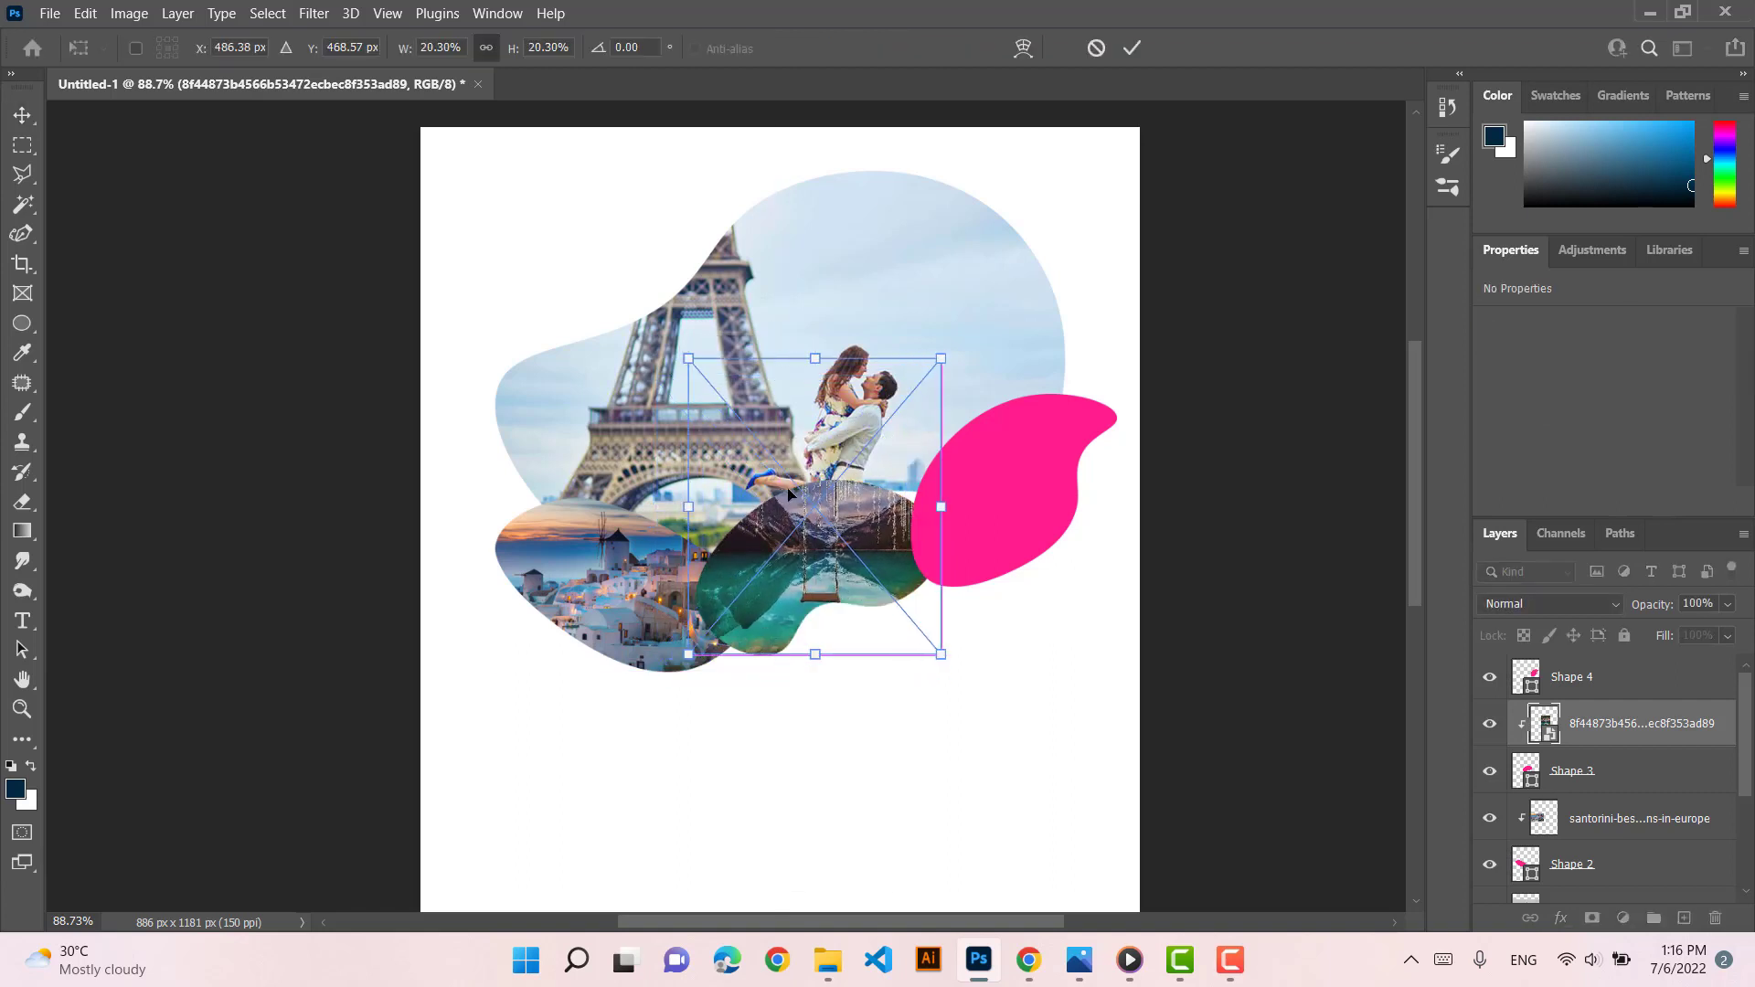
pyautogui.hotkey('ctrl', 'z')
pyautogui.hotkey('ctrl', 'z')
pyautogui.press('Return')
pyautogui.press('Return')
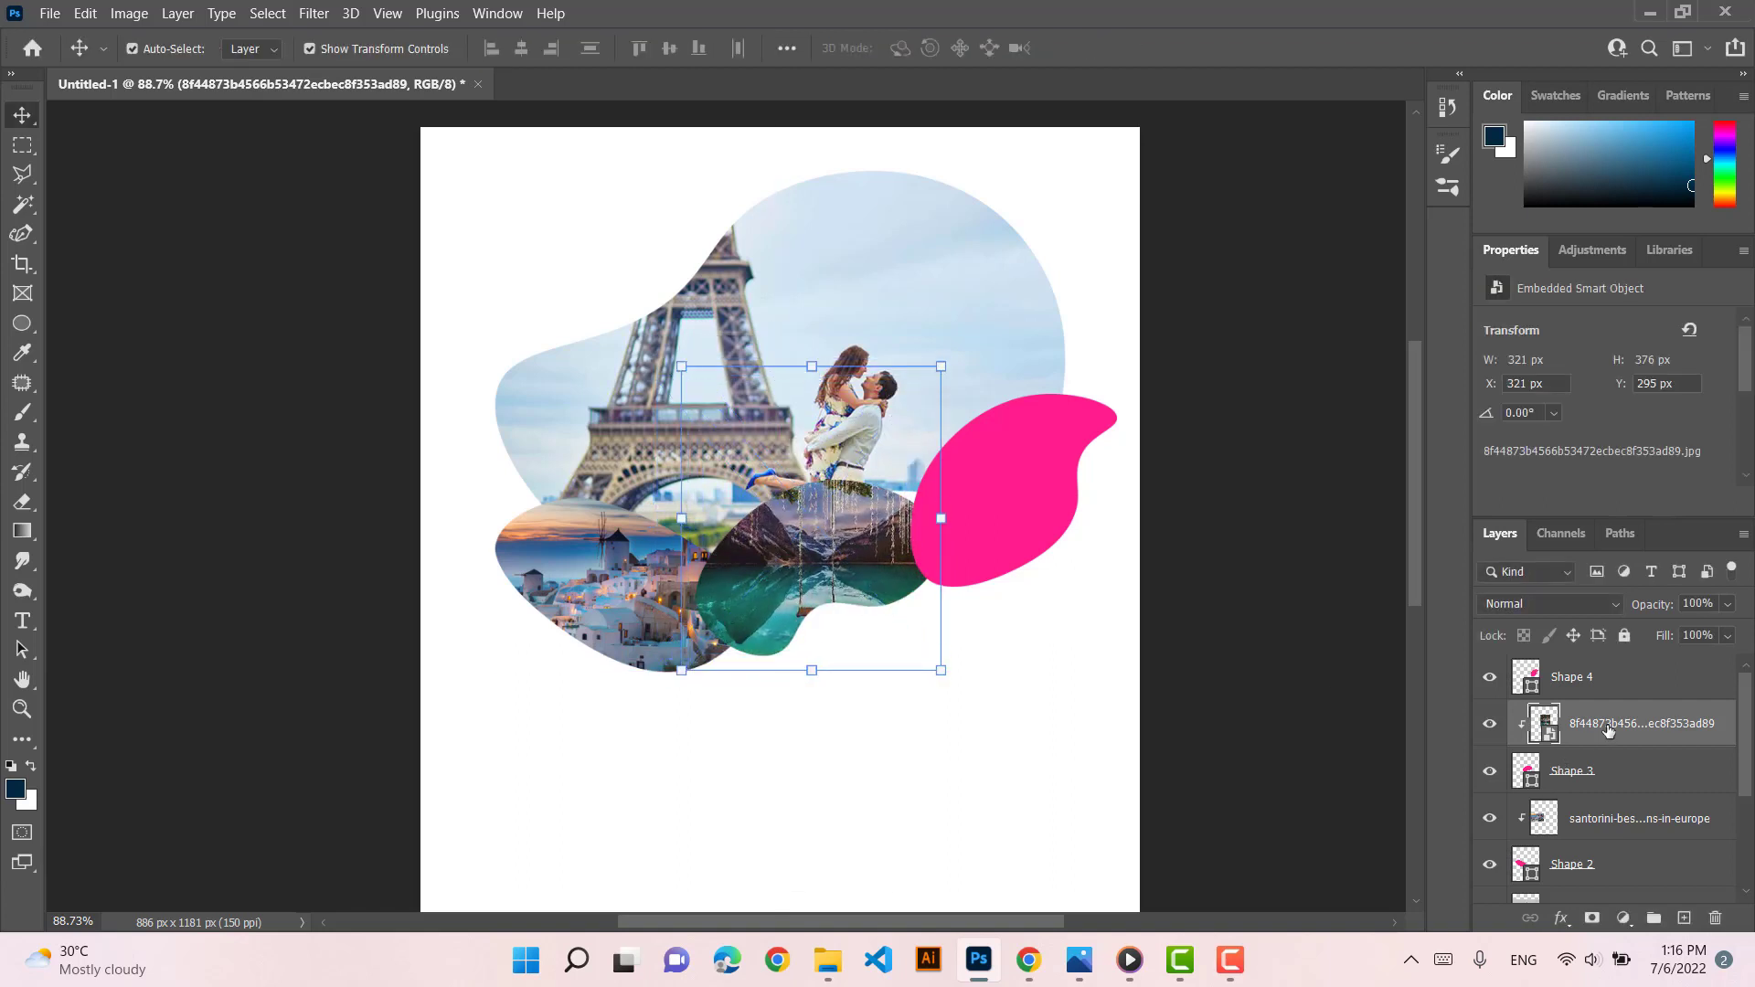
# Delete the lake photo's layer and copy the cave rock-climbing image from the Google image results in Chrome
pyautogui.click(1718, 917)
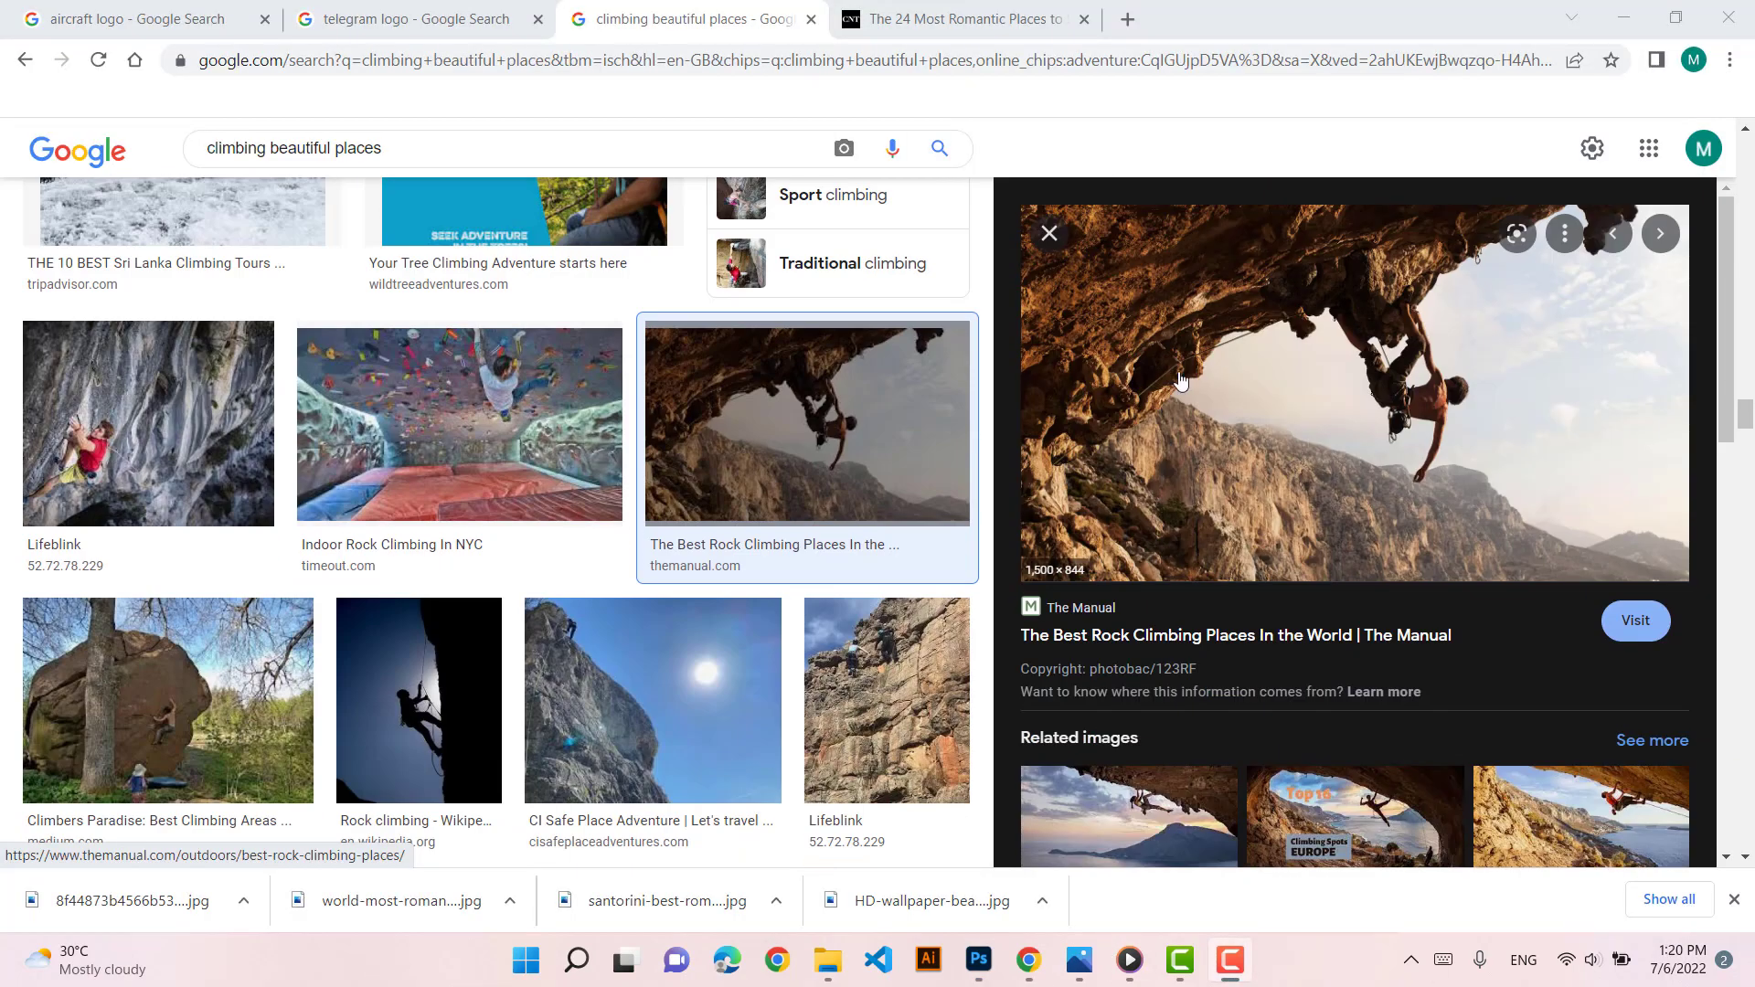
pyautogui.rightClick(1227, 335)
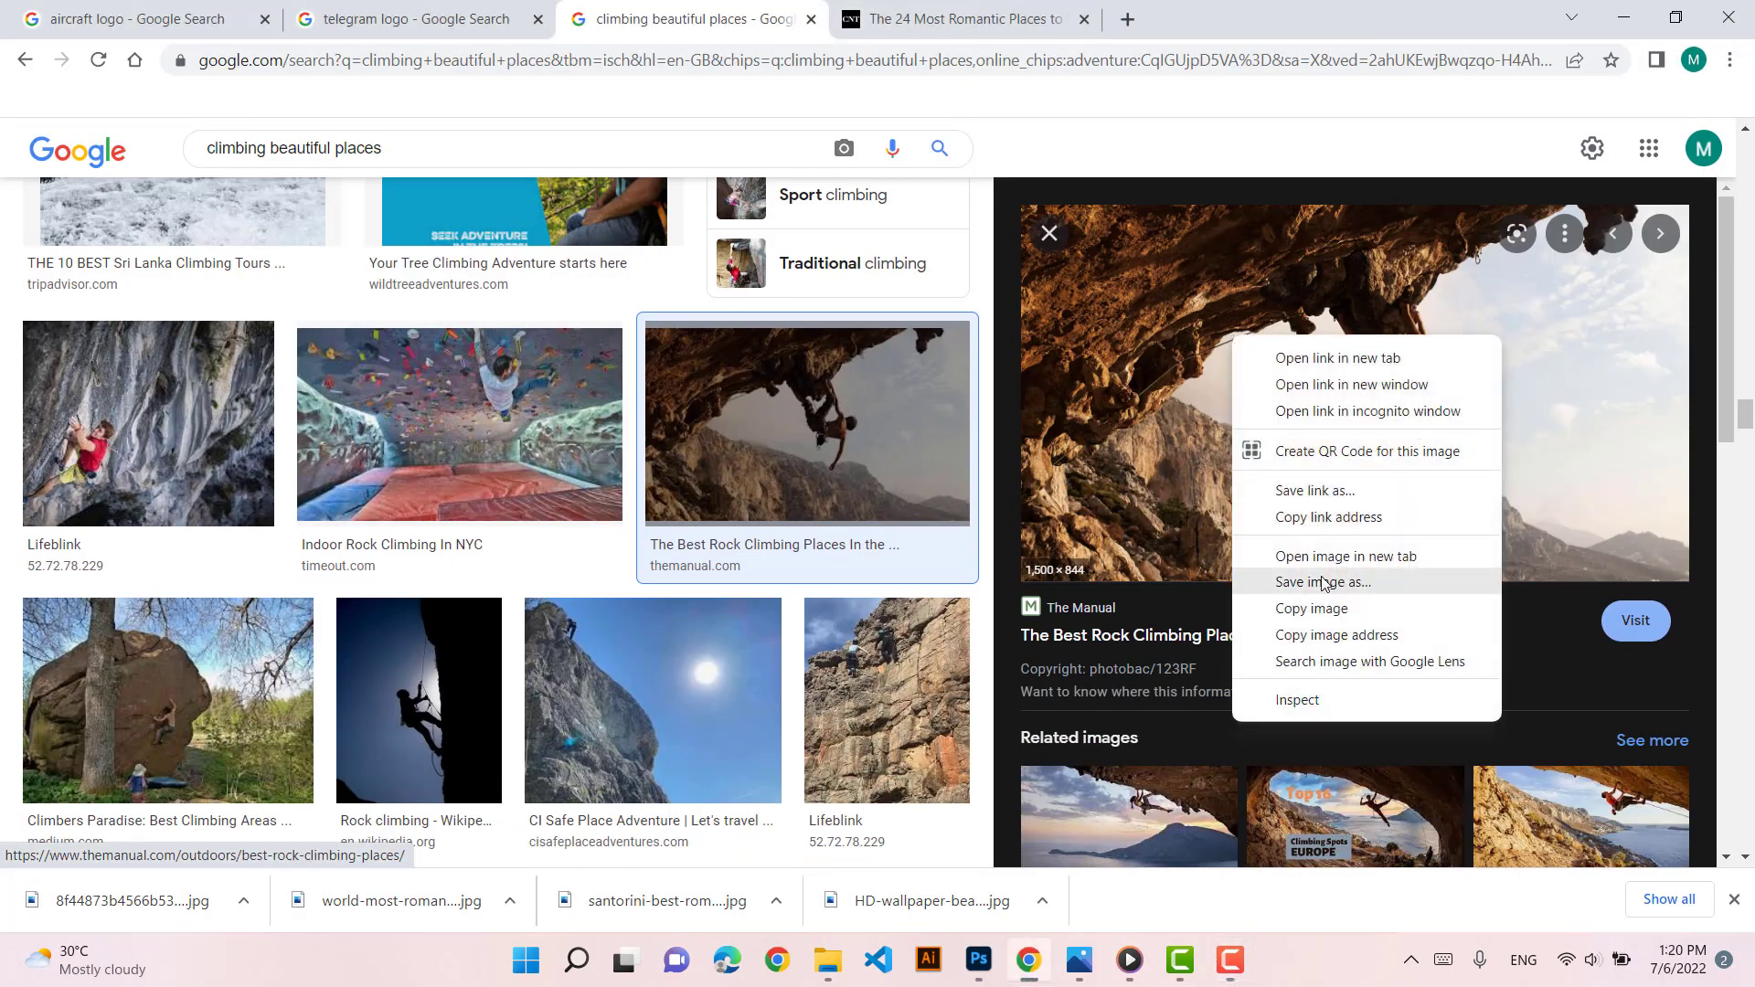
pyautogui.click(1324, 581)
pyautogui.hotkey('alt', 'Tab')
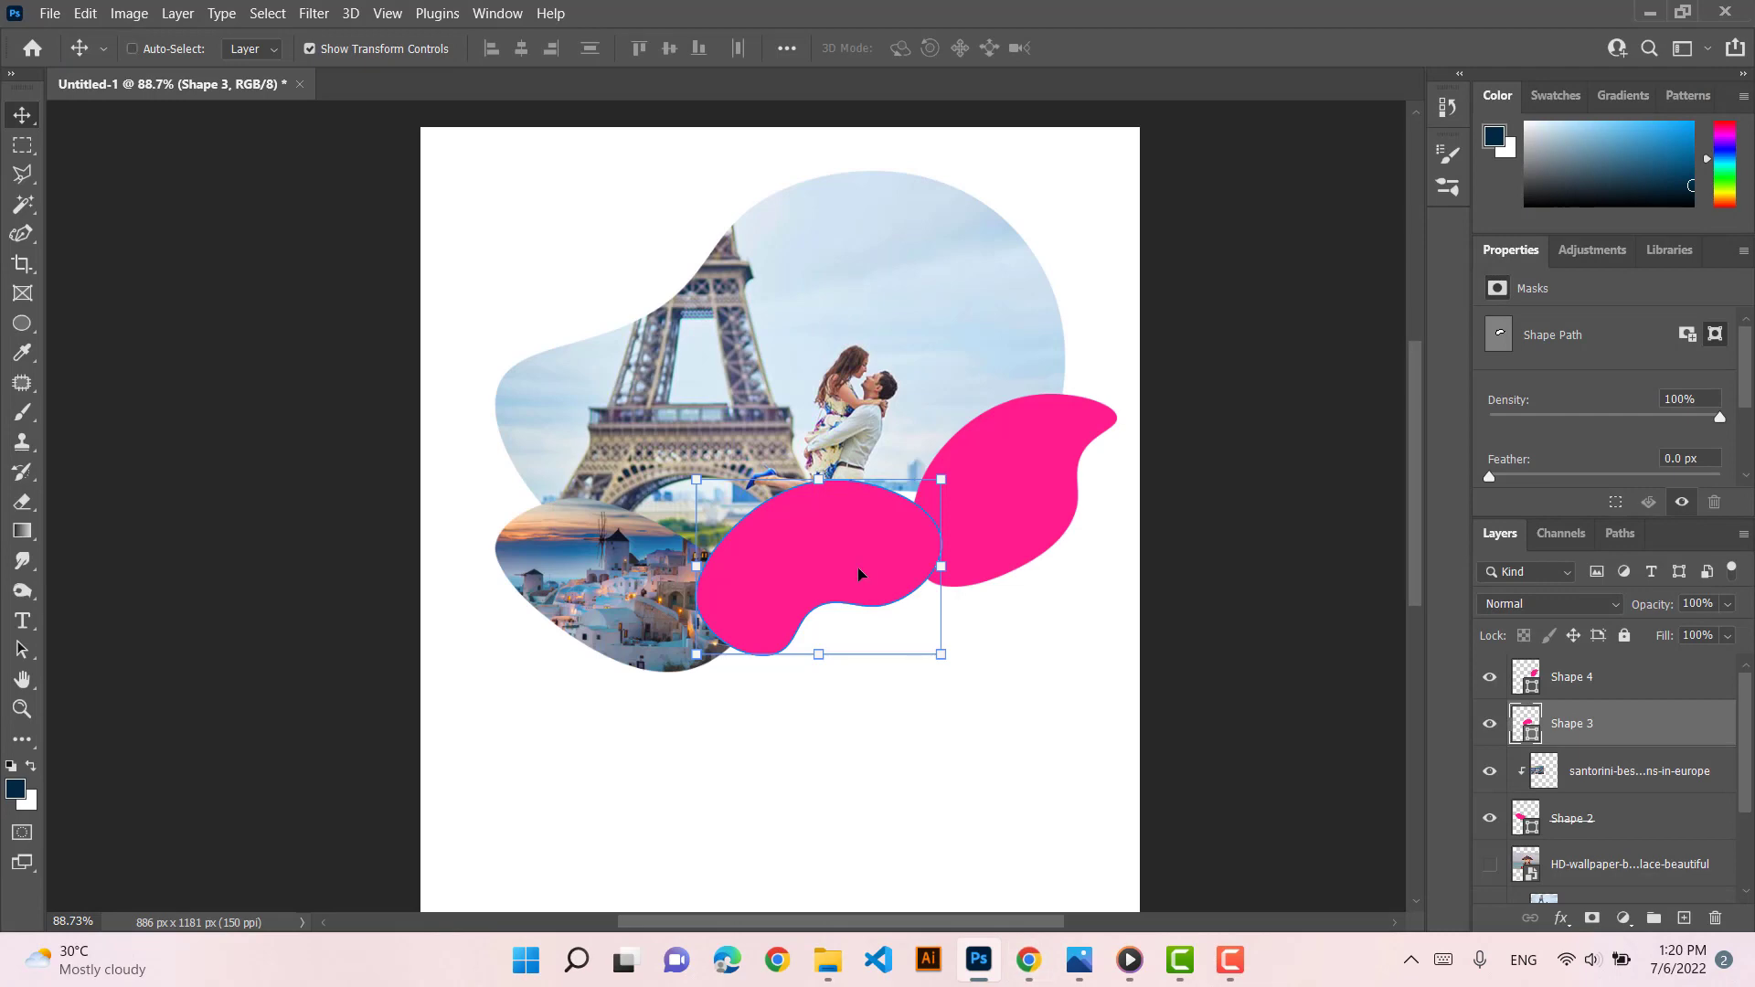
# Paste the rock-climbing image above the middle pink shape's layer and clip it to that shape
pyautogui.hotkey('ctrl', 'v')
pyautogui.rightClick(1609, 716)
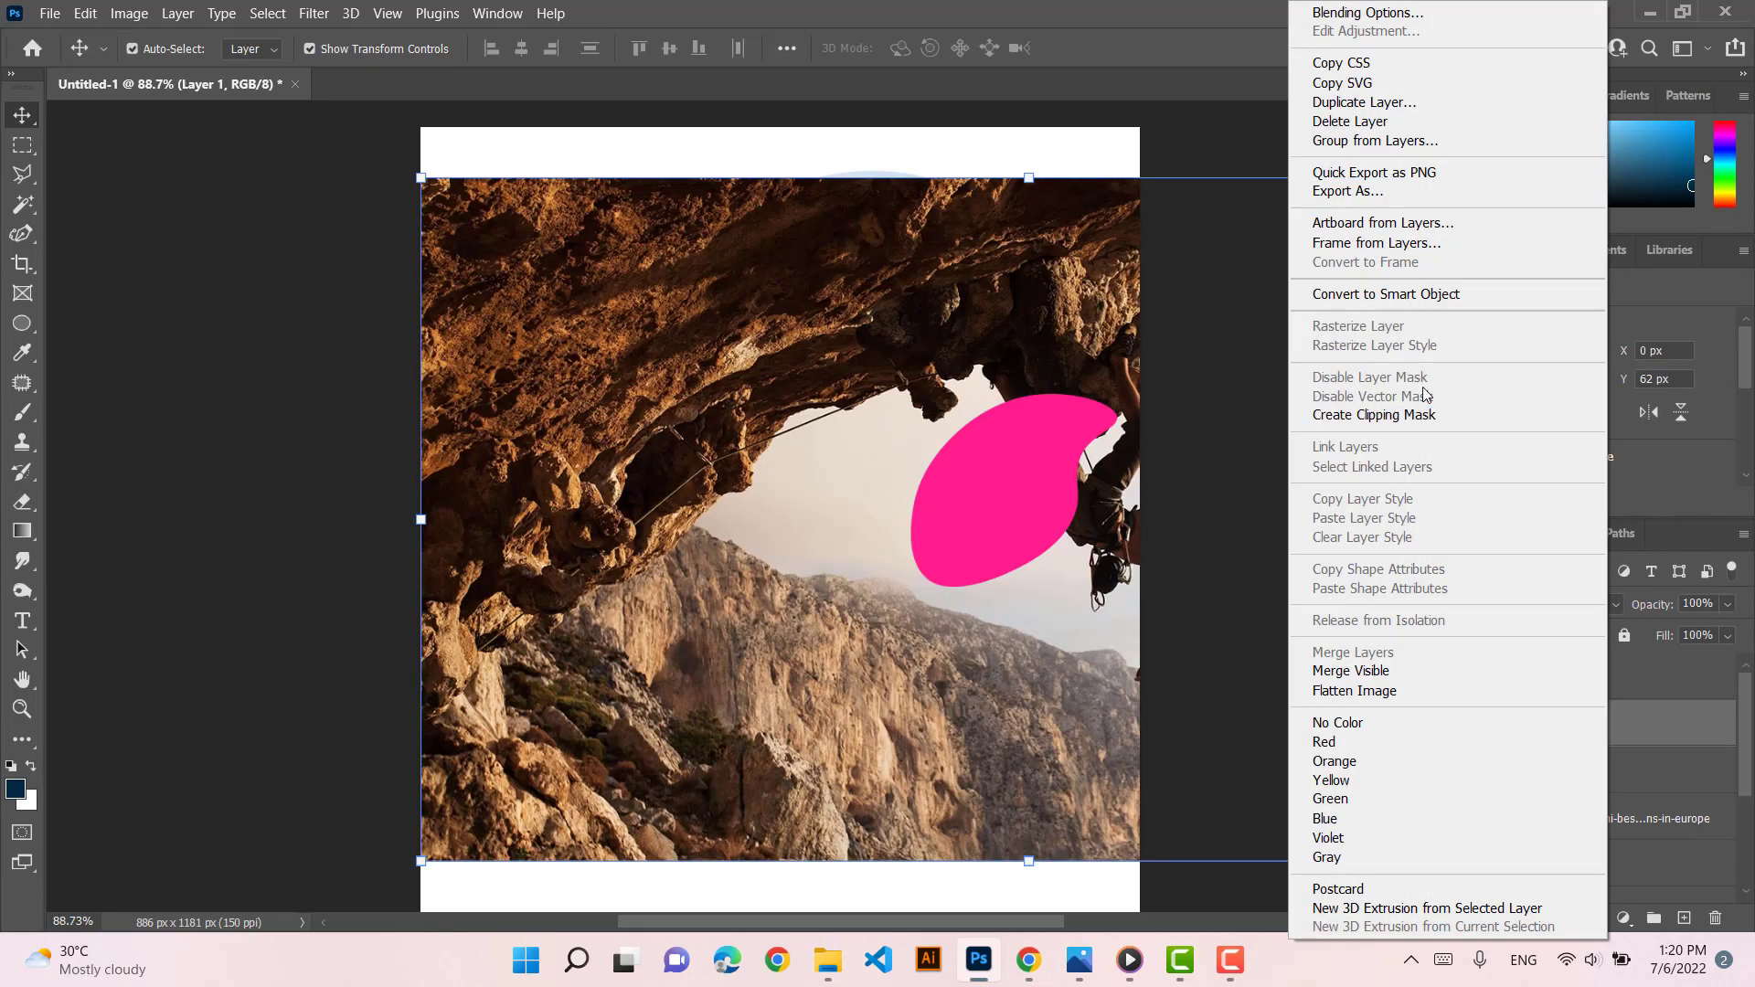
pyautogui.click(1353, 402)
# Shrink the climbing photo to about 443 by 249 px and position the climber inside the middle shape
pyautogui.moveTo(1018, 170); pyautogui.dragTo(1029, 615)
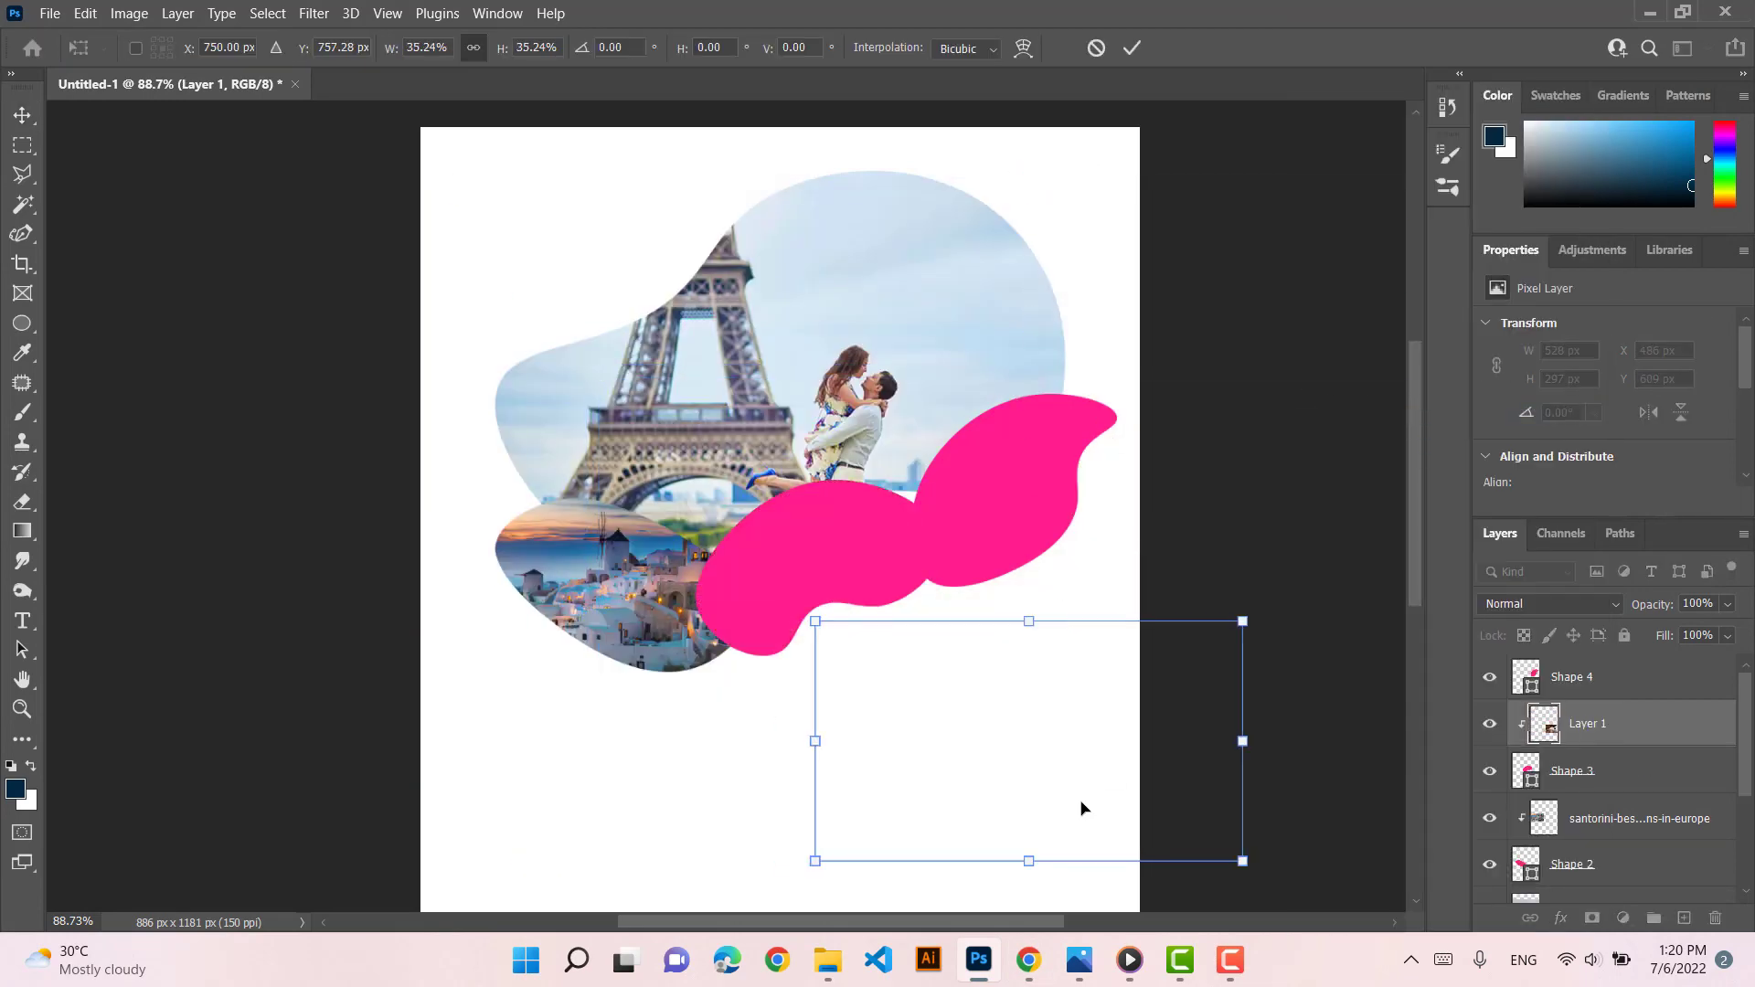
pyautogui.moveTo(1081, 807); pyautogui.dragTo(903, 631)
pyautogui.moveTo(1048, 445); pyautogui.dragTo(974, 495)
pyautogui.moveTo(886, 532); pyautogui.dragTo(818, 451)
pyautogui.press('Return')
pyautogui.moveTo(861, 566); pyautogui.dragTo(886, 565)
pyautogui.press('Return')
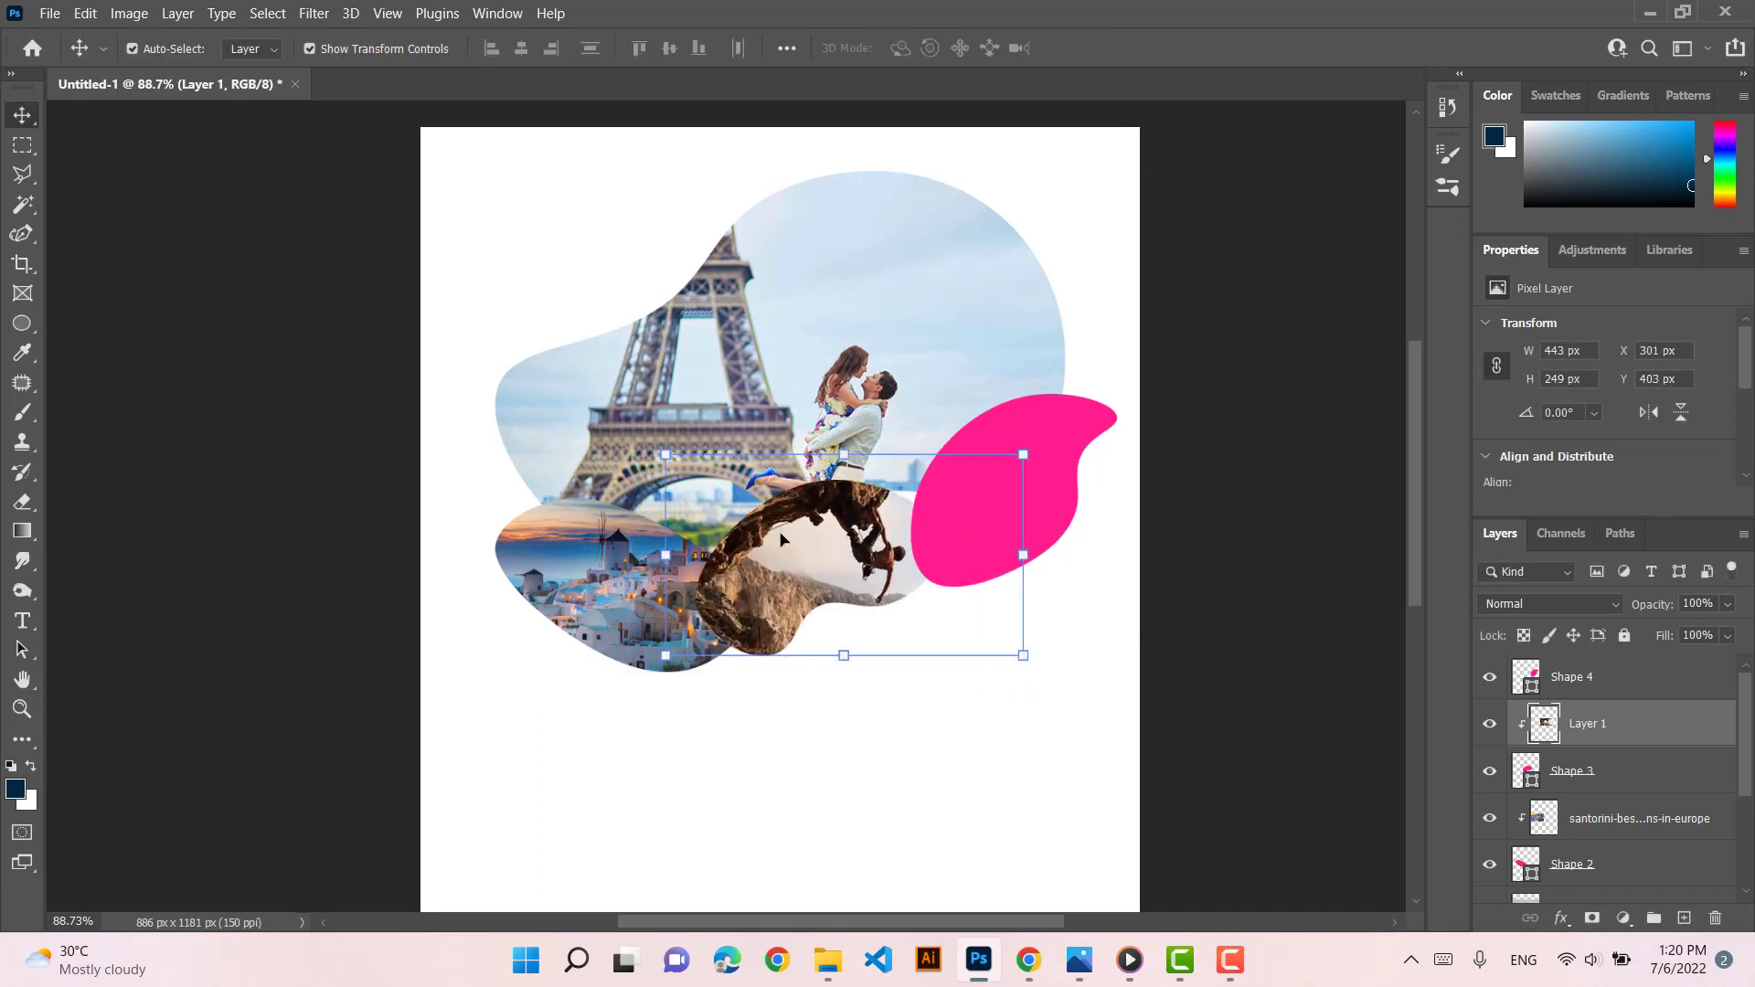
# Enlarge the middle shape under the climbing photo, extending it down and to the right
pyautogui.click(1642, 791)
pyautogui.hotkey('ctrl', 't')
pyautogui.moveTo(940, 653); pyautogui.dragTo(1000, 697)
pyautogui.press('Return')
# Resize the climbing photo to fill the enlarged middle shape and shift it so the climber sits clear of the pink shape
pyautogui.click(873, 542)
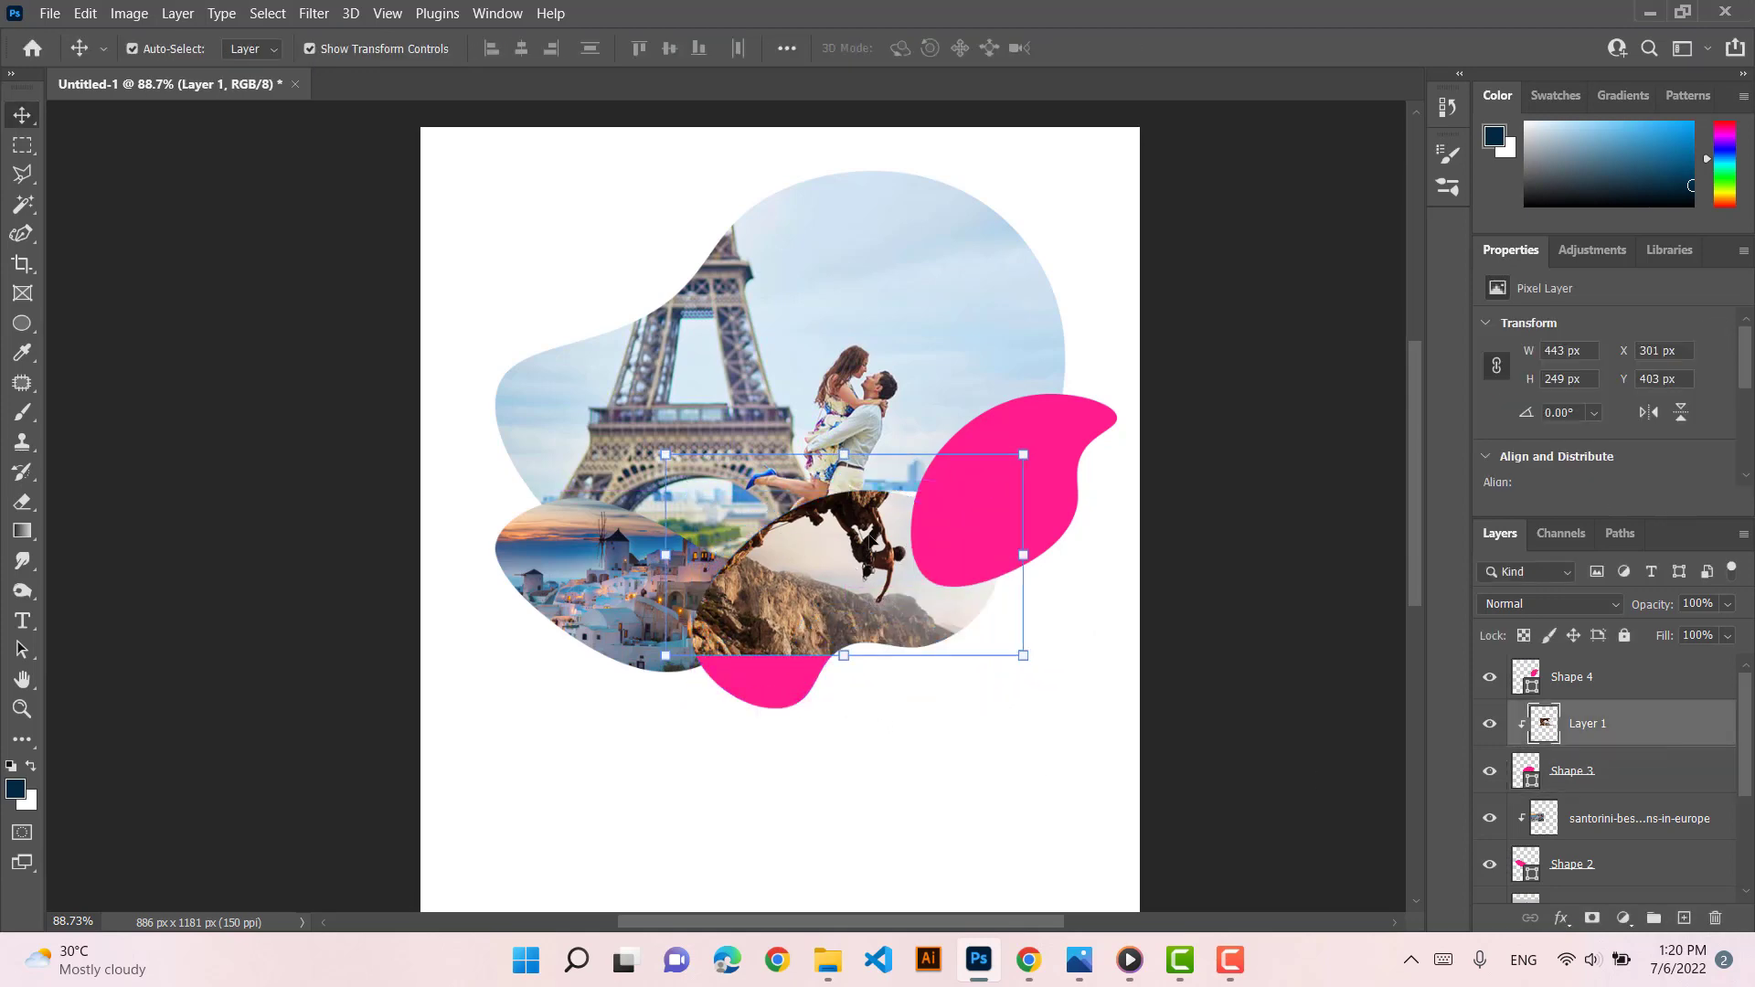
pyautogui.moveTo(841, 656); pyautogui.dragTo(827, 708)
pyautogui.press('Return')
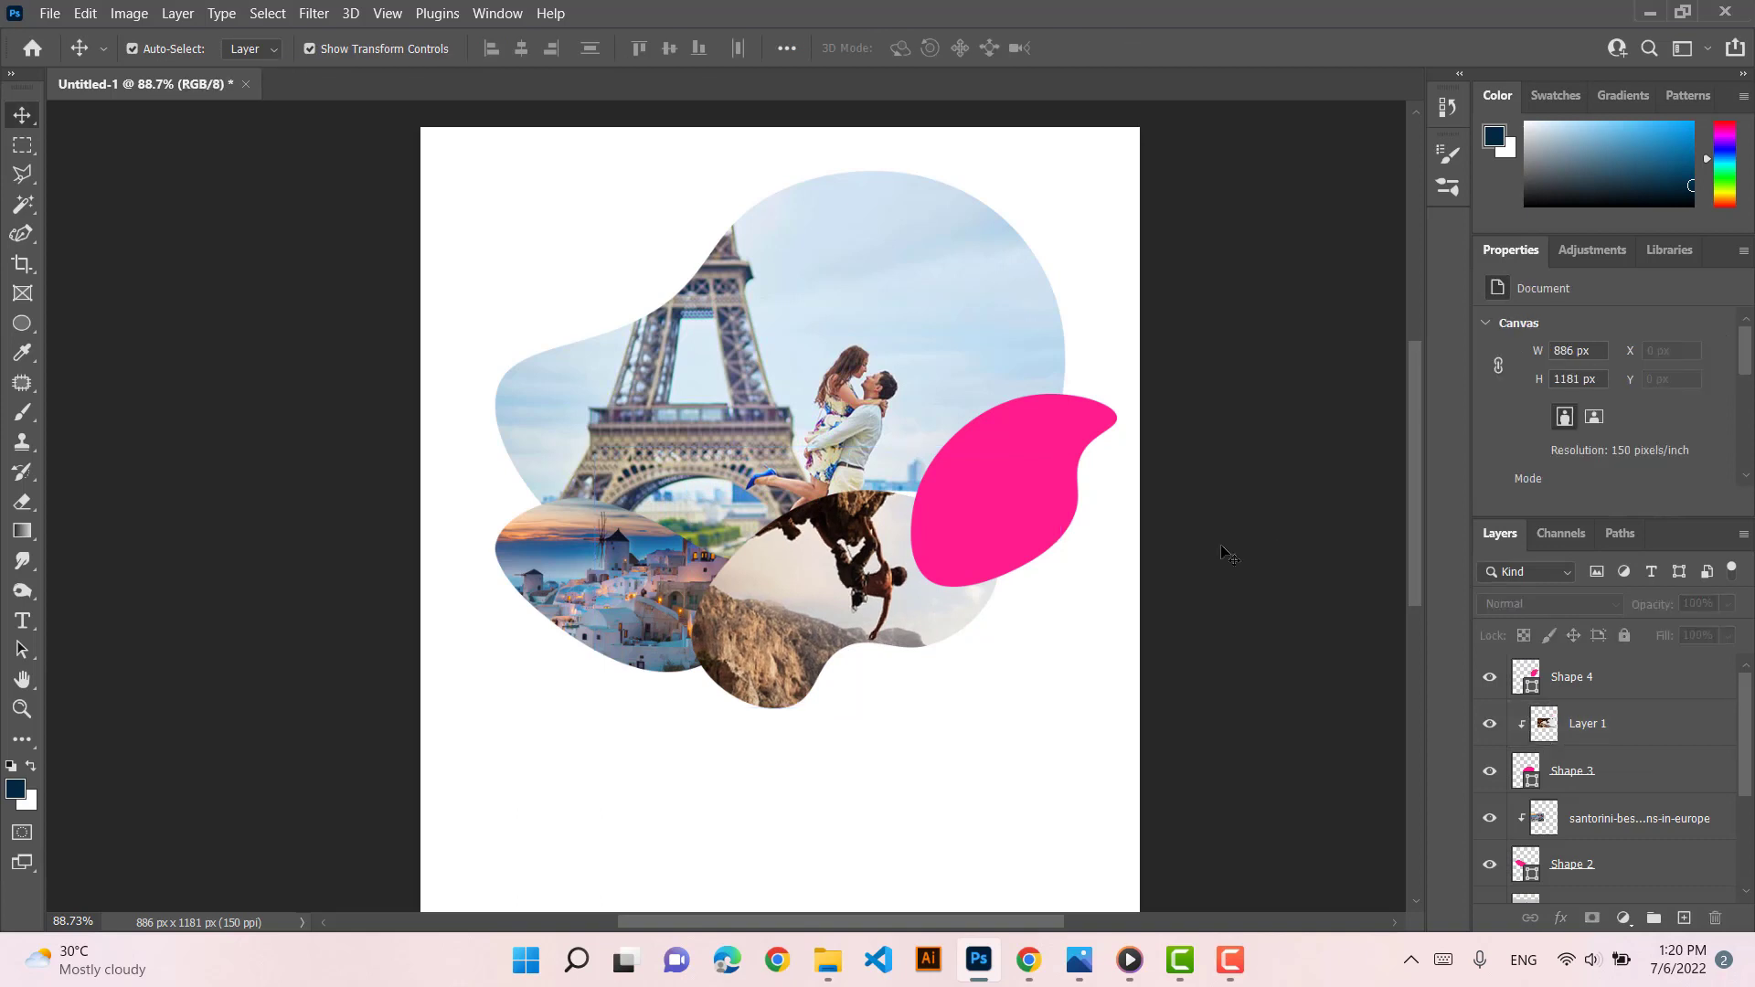
pyautogui.moveTo(594, 446); pyautogui.dragTo(638, 471)
pyautogui.press('Return')
pyautogui.moveTo(847, 573); pyautogui.dragTo(809, 576)
# Move the HD-wallpaper beach hut photo directly above the right pink shape's layer Shape 4 and show it
pyautogui.click(1050, 442)
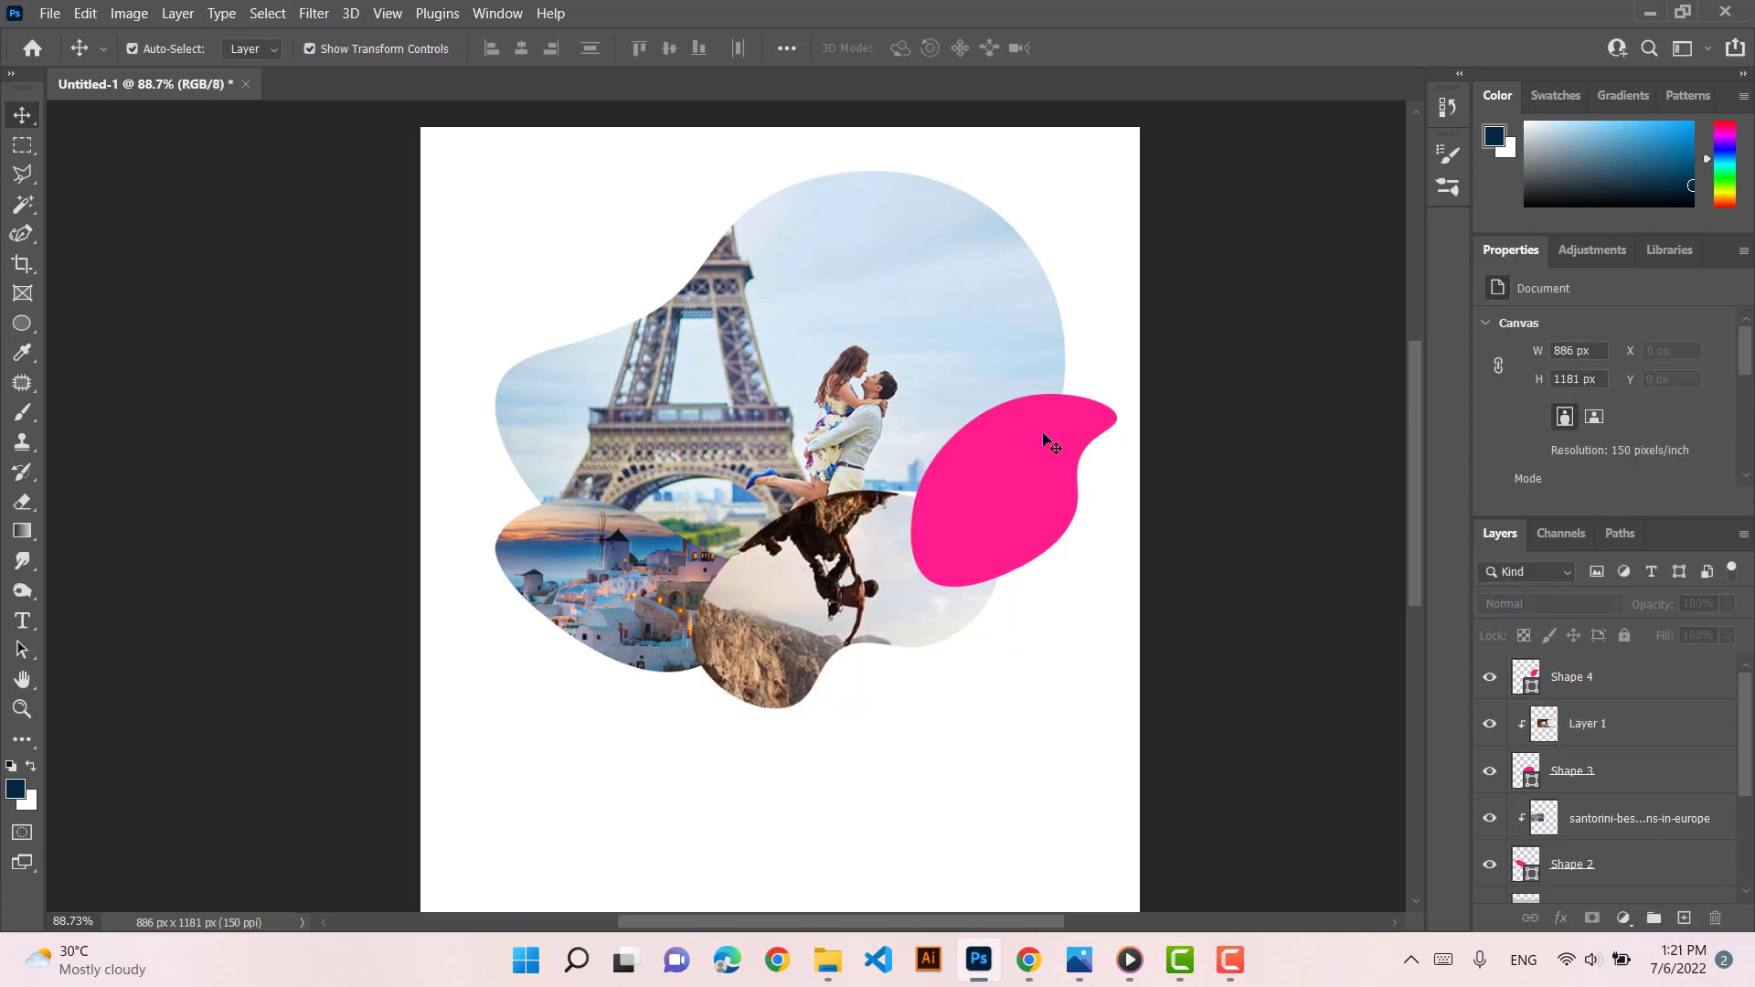
pyautogui.click(1672, 719)
pyautogui.click(1642, 687)
pyautogui.scroll(-3, 1621, 711)
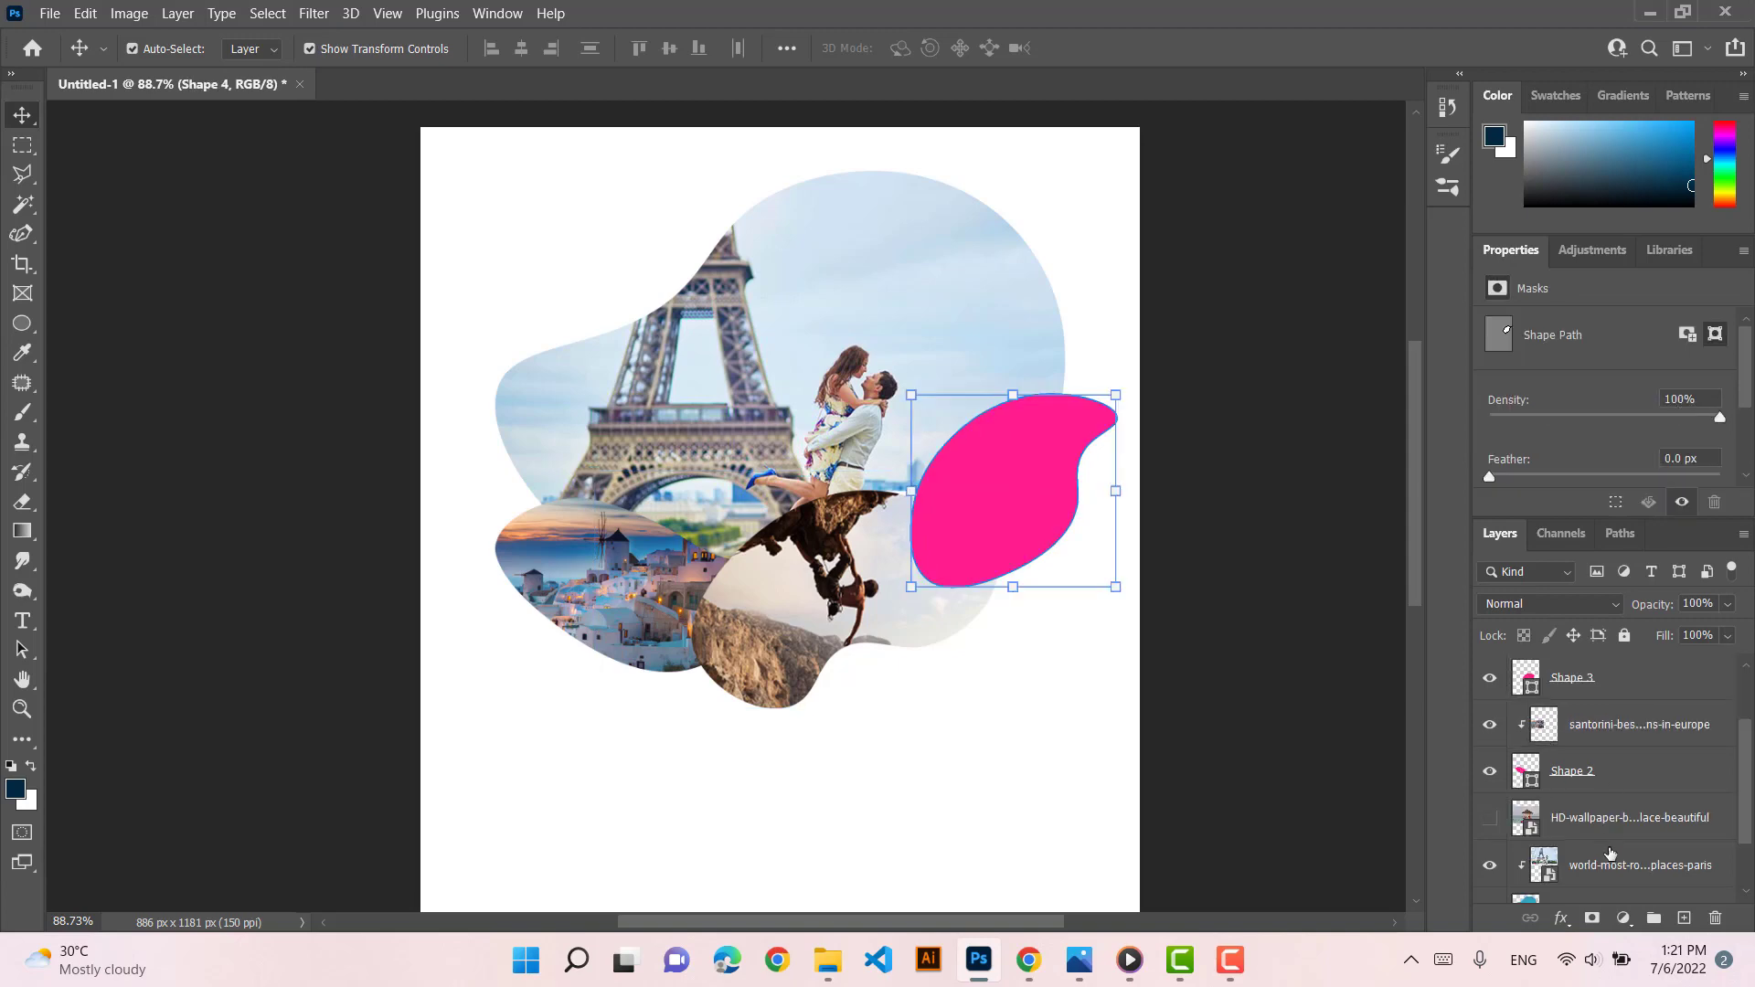
pyautogui.moveTo(1608, 791); pyautogui.dragTo(1580, 657)
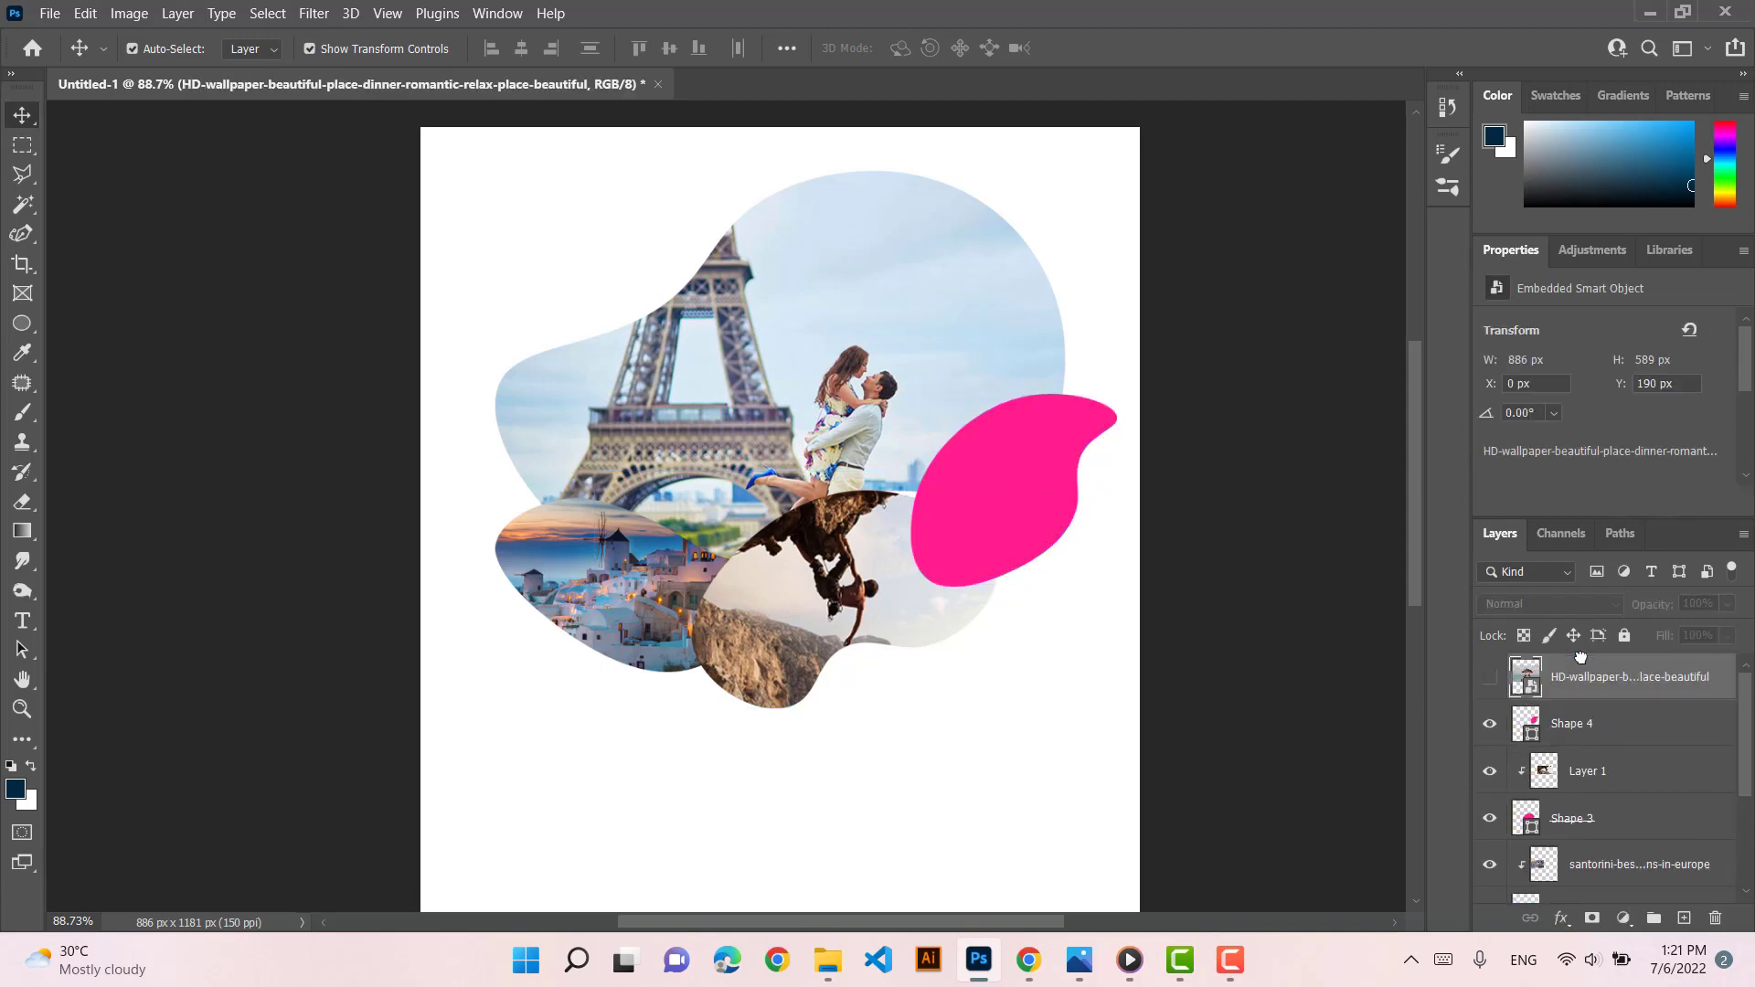
pyautogui.click(1493, 680)
# Clip the beach hut photo to the right pink shape, shrink it to about 428 by 285 px and position it over the shape
pyautogui.rightClick(1571, 695)
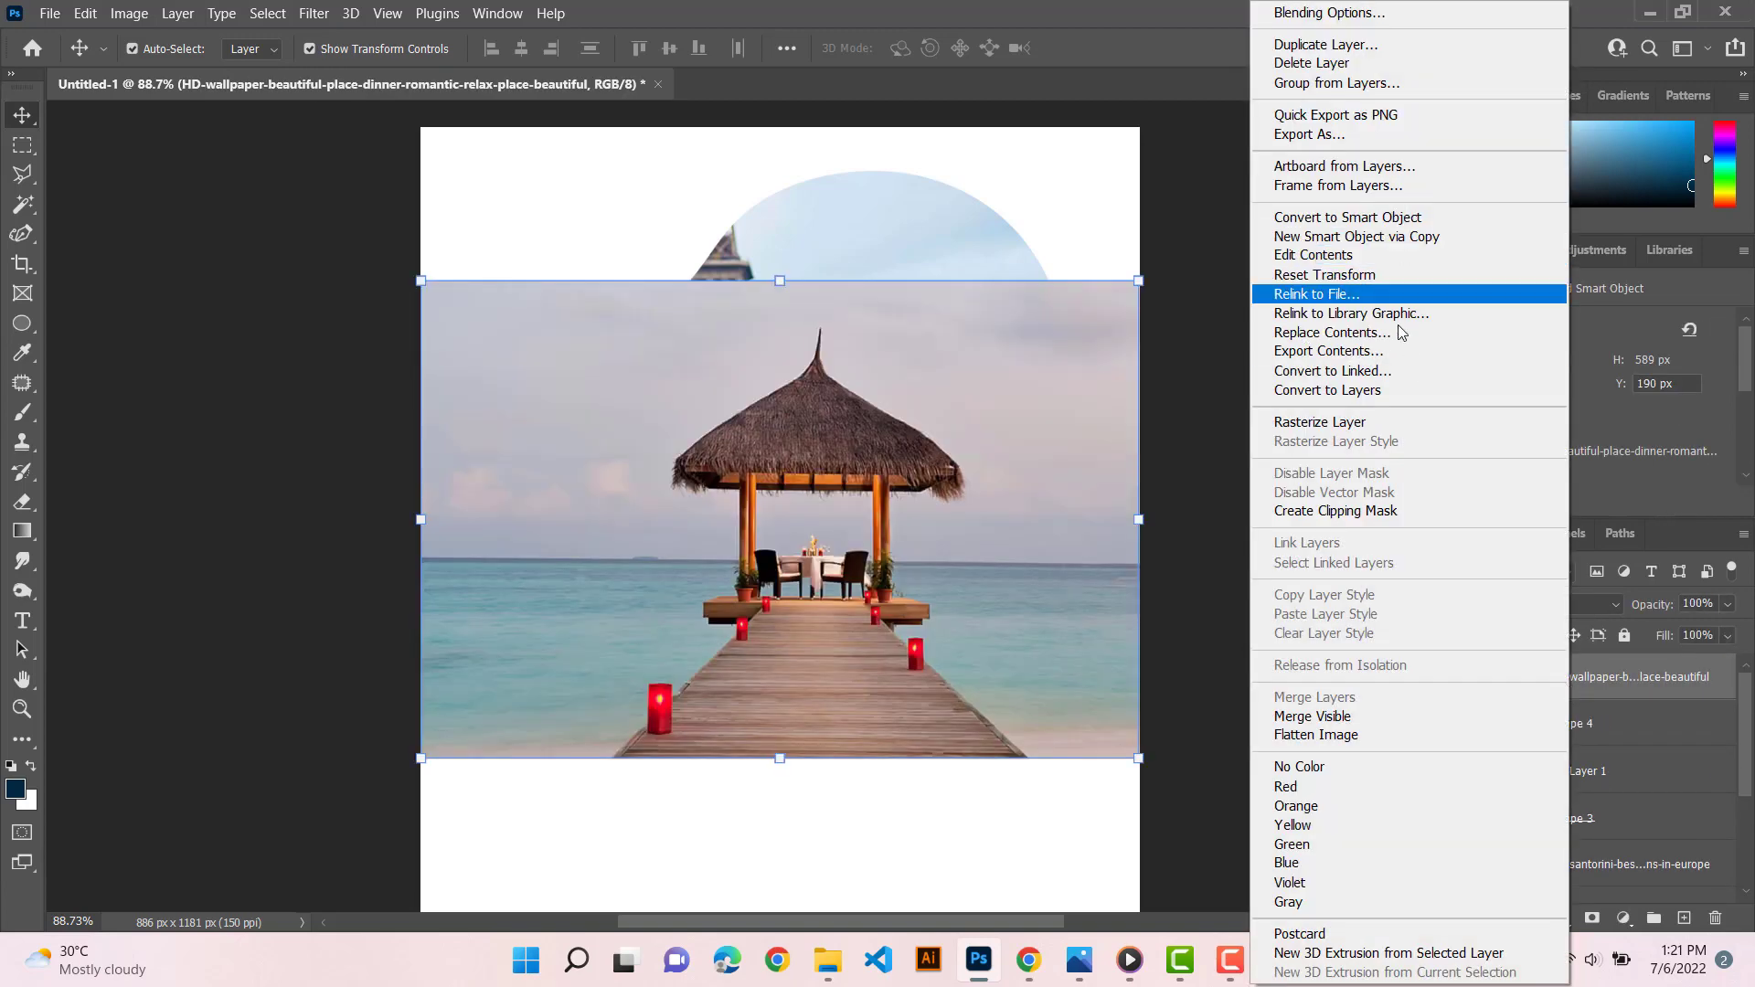
pyautogui.click(1403, 511)
pyautogui.moveTo(421, 281); pyautogui.dragTo(793, 520)
pyautogui.moveTo(922, 590); pyautogui.dragTo(971, 431)
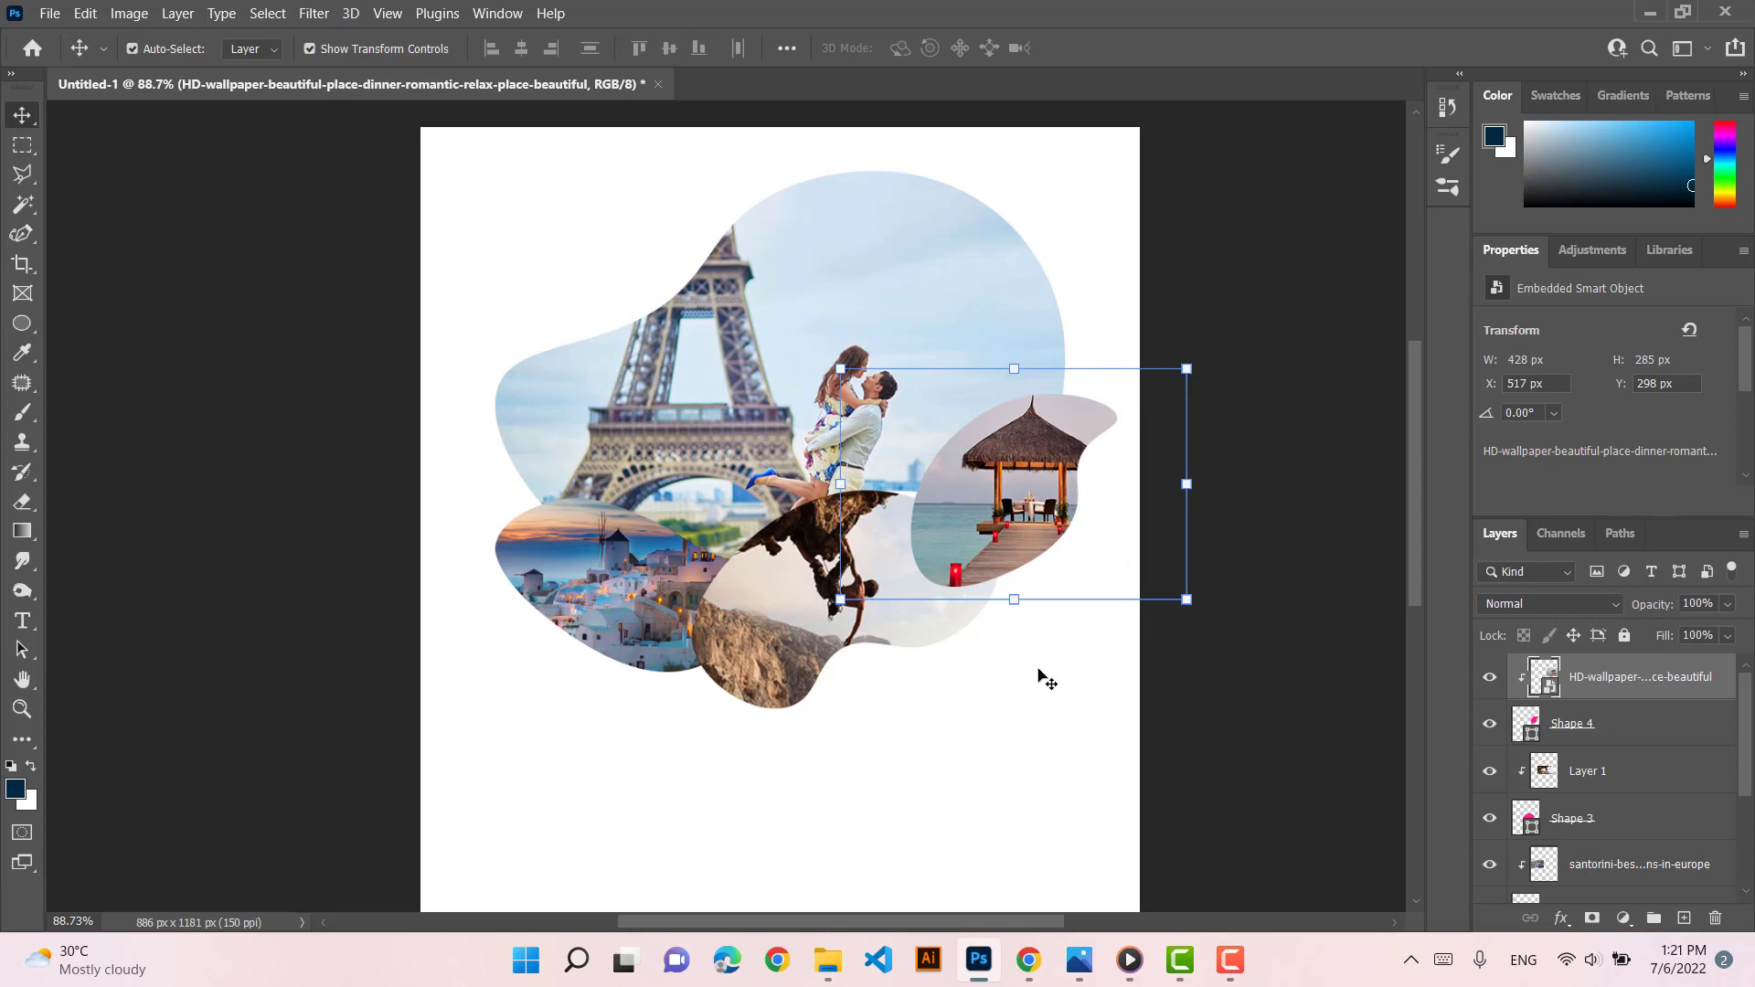
# Slightly enlarge Shape 4 under the beach hut photo at its lower-left and upper-right corners
pyautogui.click(1598, 729)
pyautogui.moveTo(896, 585); pyautogui.dragTo(901, 595)
pyautogui.moveTo(1116, 399)
pyautogui.mouseDown()
pyautogui.moveTo(1134, 380)
pyautogui.moveTo(1122, 389)
pyautogui.mouseUp()
pyautogui.press('Return')
# Shift the beach hut photo left and slightly down, and the Santorini photo right, within their shapes
pyautogui.moveTo(1009, 481)
pyautogui.mouseDown()
pyautogui.moveTo(983, 475)
pyautogui.moveTo(987, 496)
pyautogui.mouseUp()
pyautogui.moveTo(628, 576); pyautogui.dragTo(661, 576)
pyautogui.click(1126, 713)
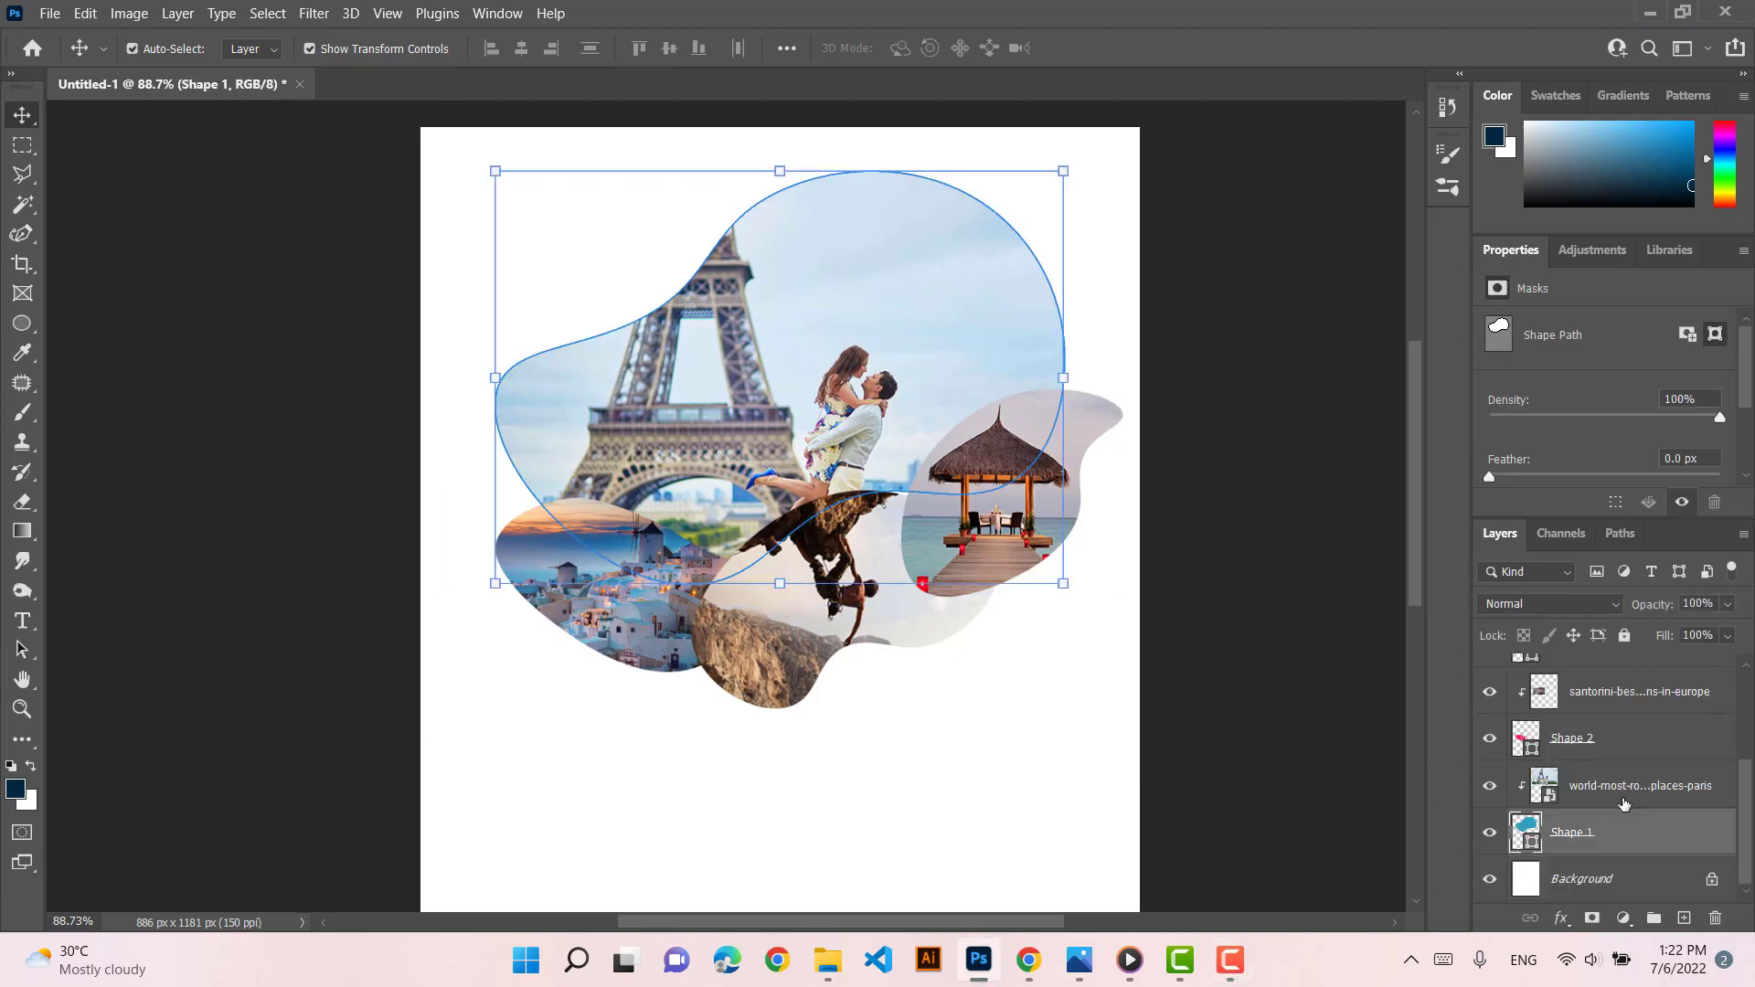
# Release the Paris photo's clipping mask and duplicate the blue blob layer Shape 1 as Shape 1 copy
pyautogui.rightClick(1623, 803)
pyautogui.click(1426, 512)
pyautogui.click(1638, 838)
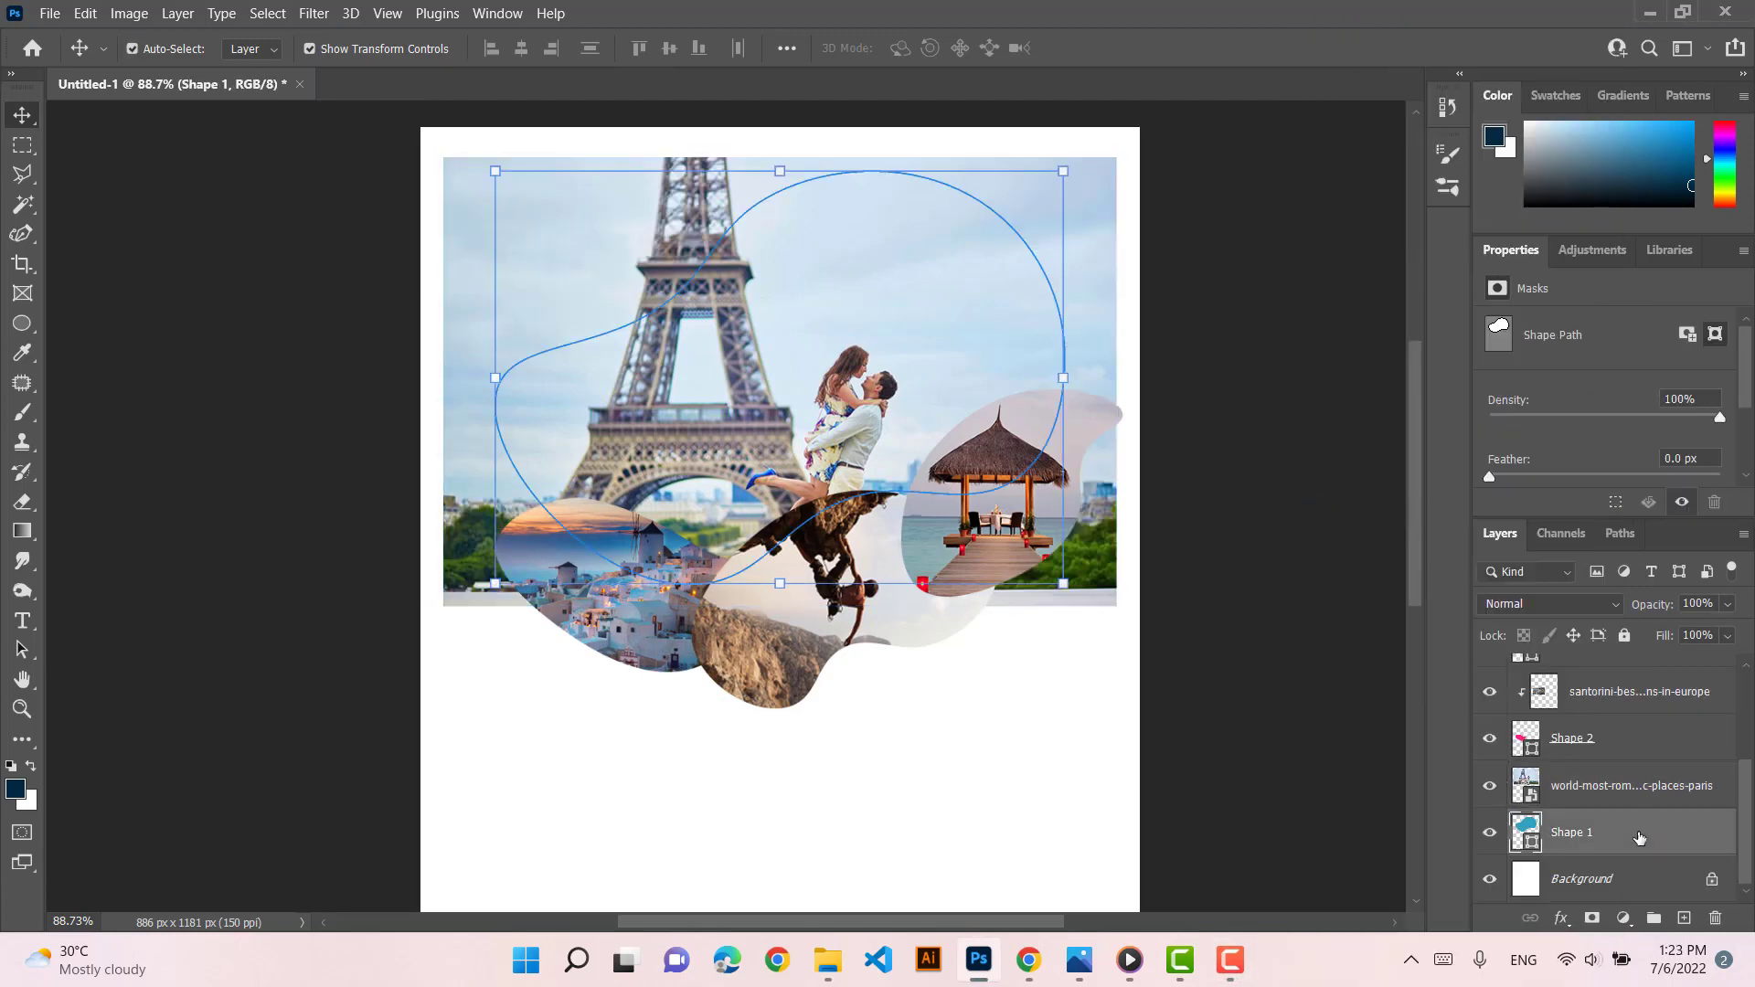
pyautogui.rightClick(1639, 838)
pyautogui.click(1462, 100)
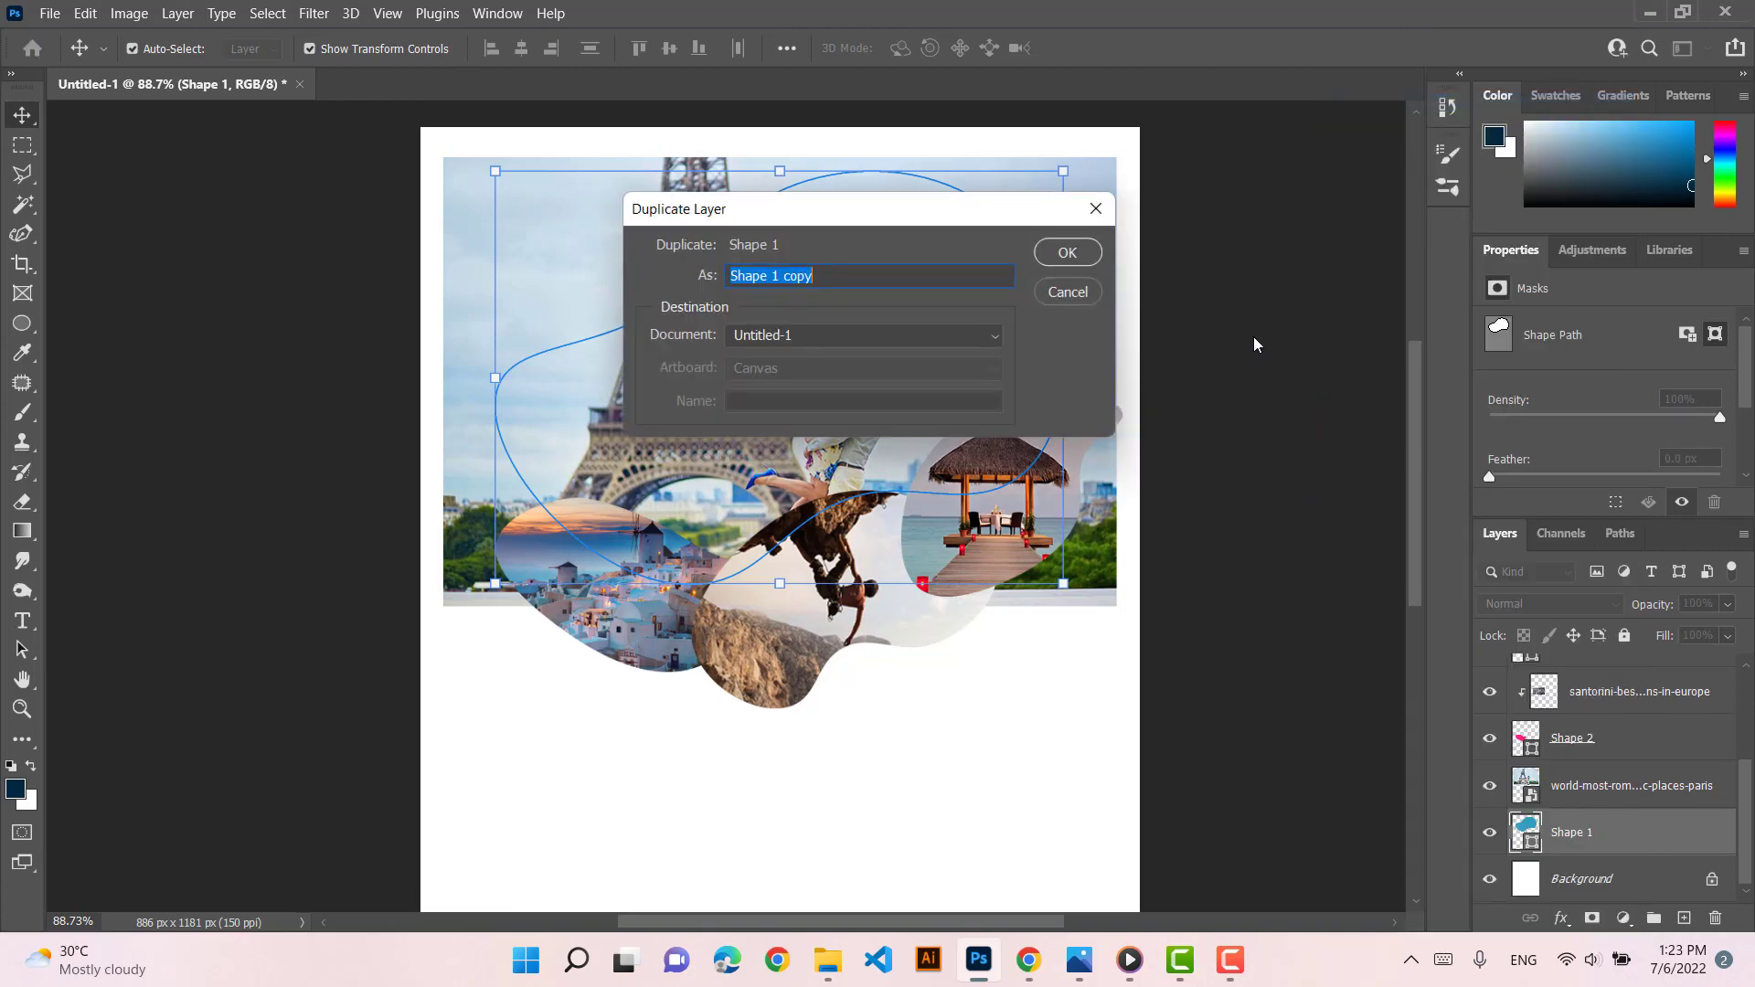
pyautogui.click(1080, 262)
# Clip the Paris photo to the duplicated blob layer Shape 1 copy
pyautogui.click(1646, 791)
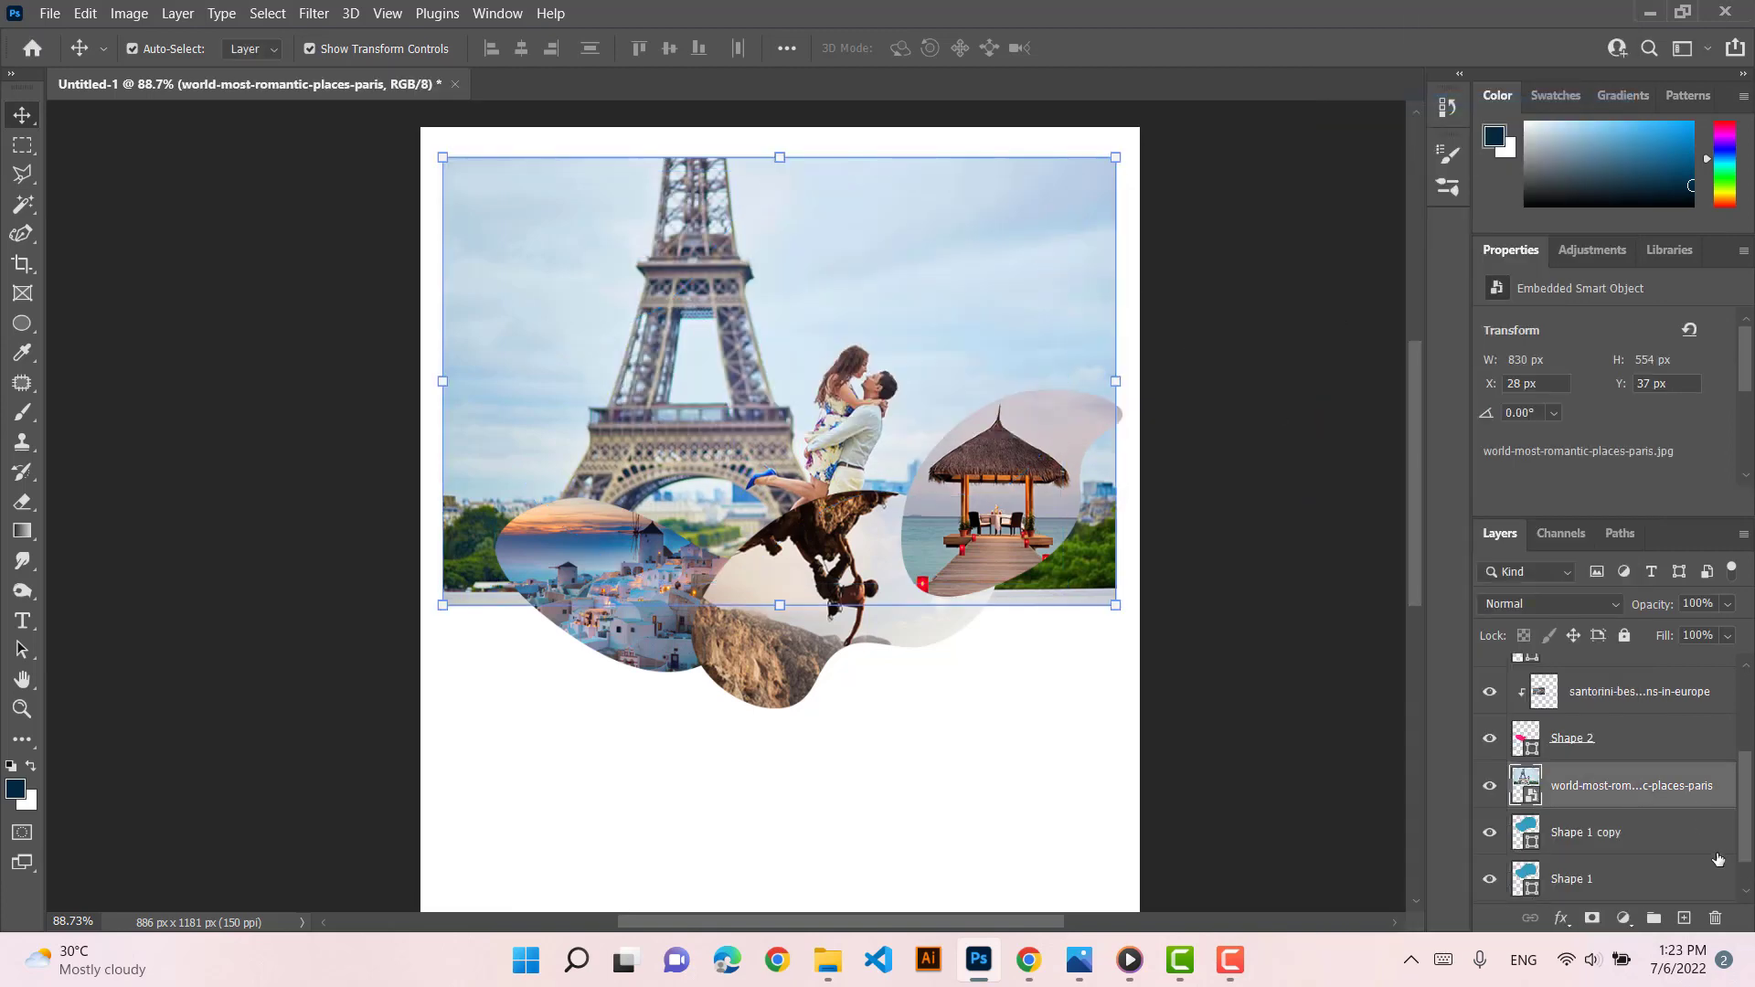
pyautogui.rightClick(1703, 799)
pyautogui.click(1551, 510)
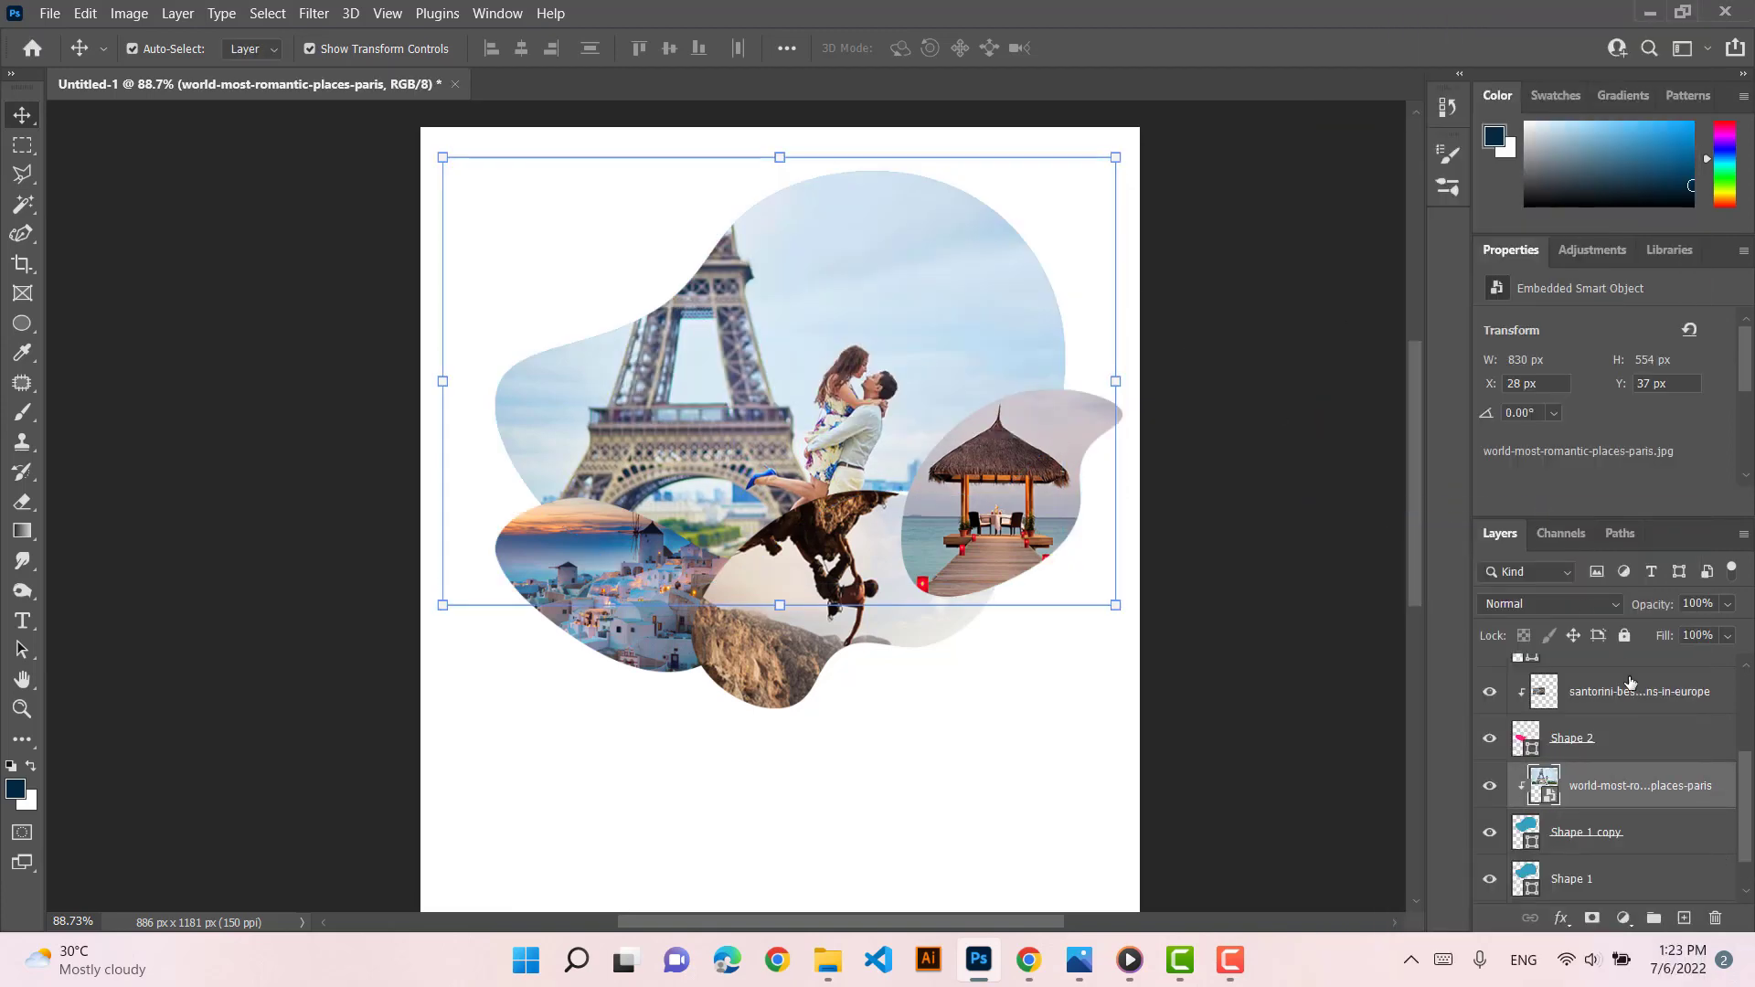
# Enlarge the original blue blob Shape 1 to about 103.6% and centre it behind the Paris photo as a blue border
pyautogui.click(1671, 848)
pyautogui.click(1613, 880)
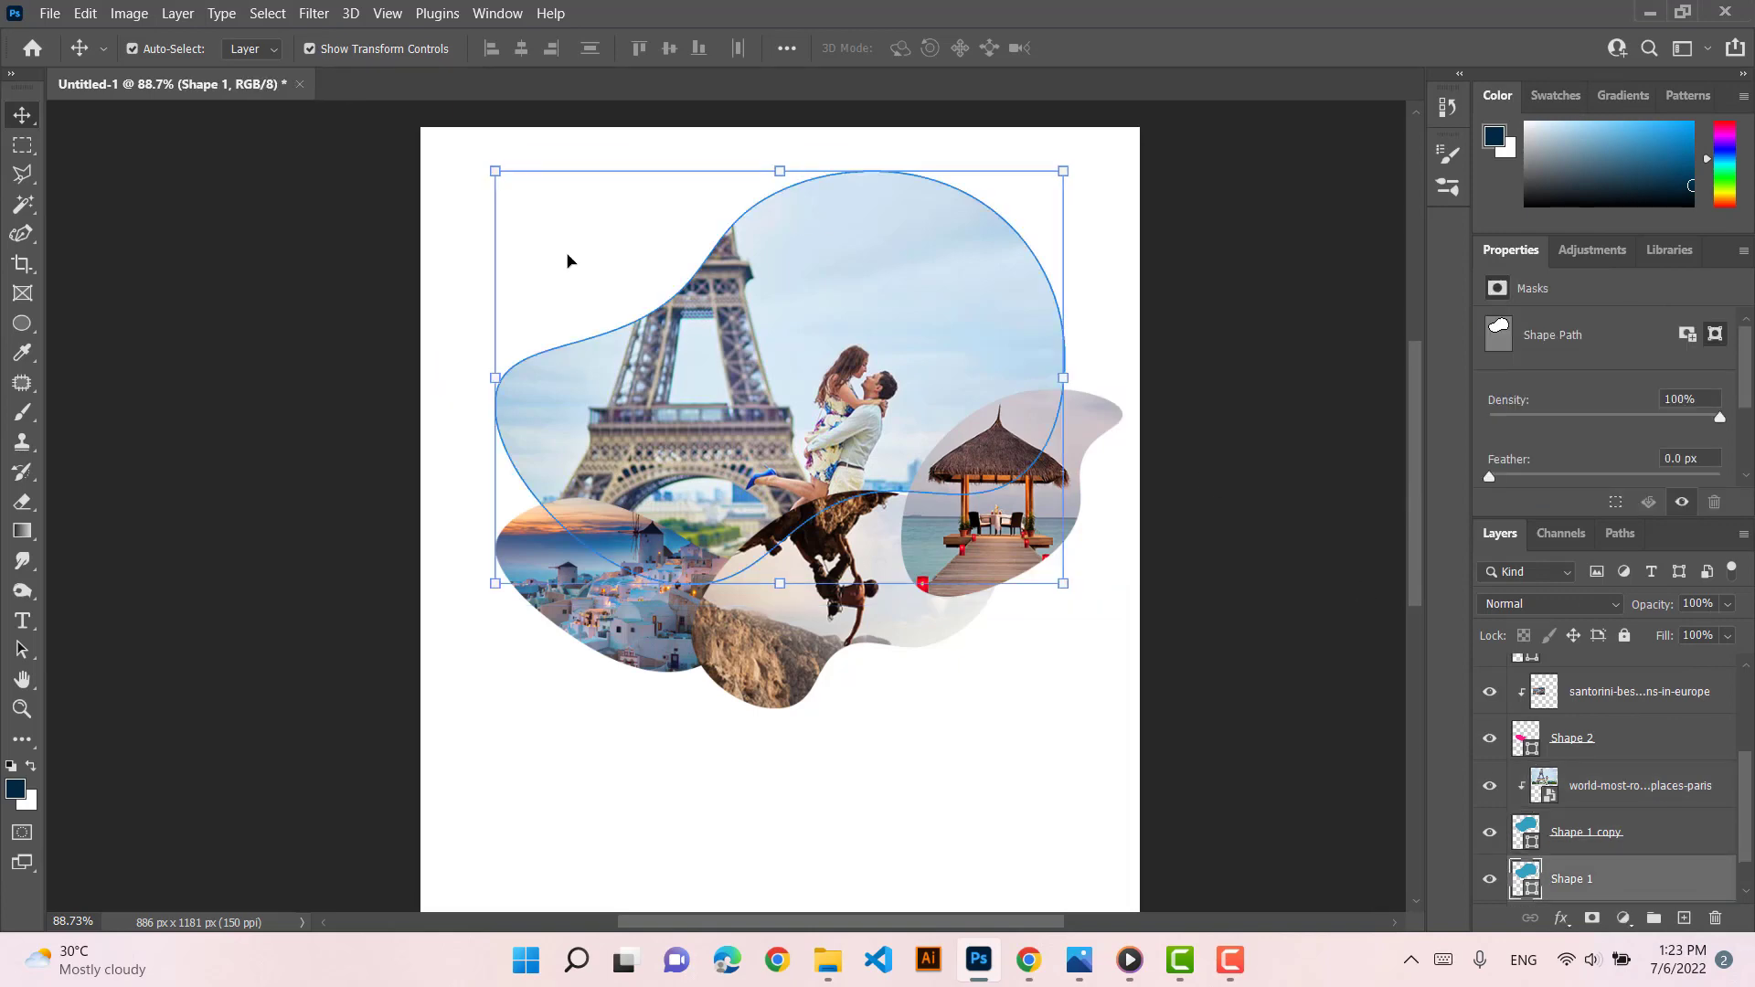
pyautogui.hotkey('ctrl', 't')
pyautogui.moveTo(494, 171); pyautogui.dragTo(475, 156)
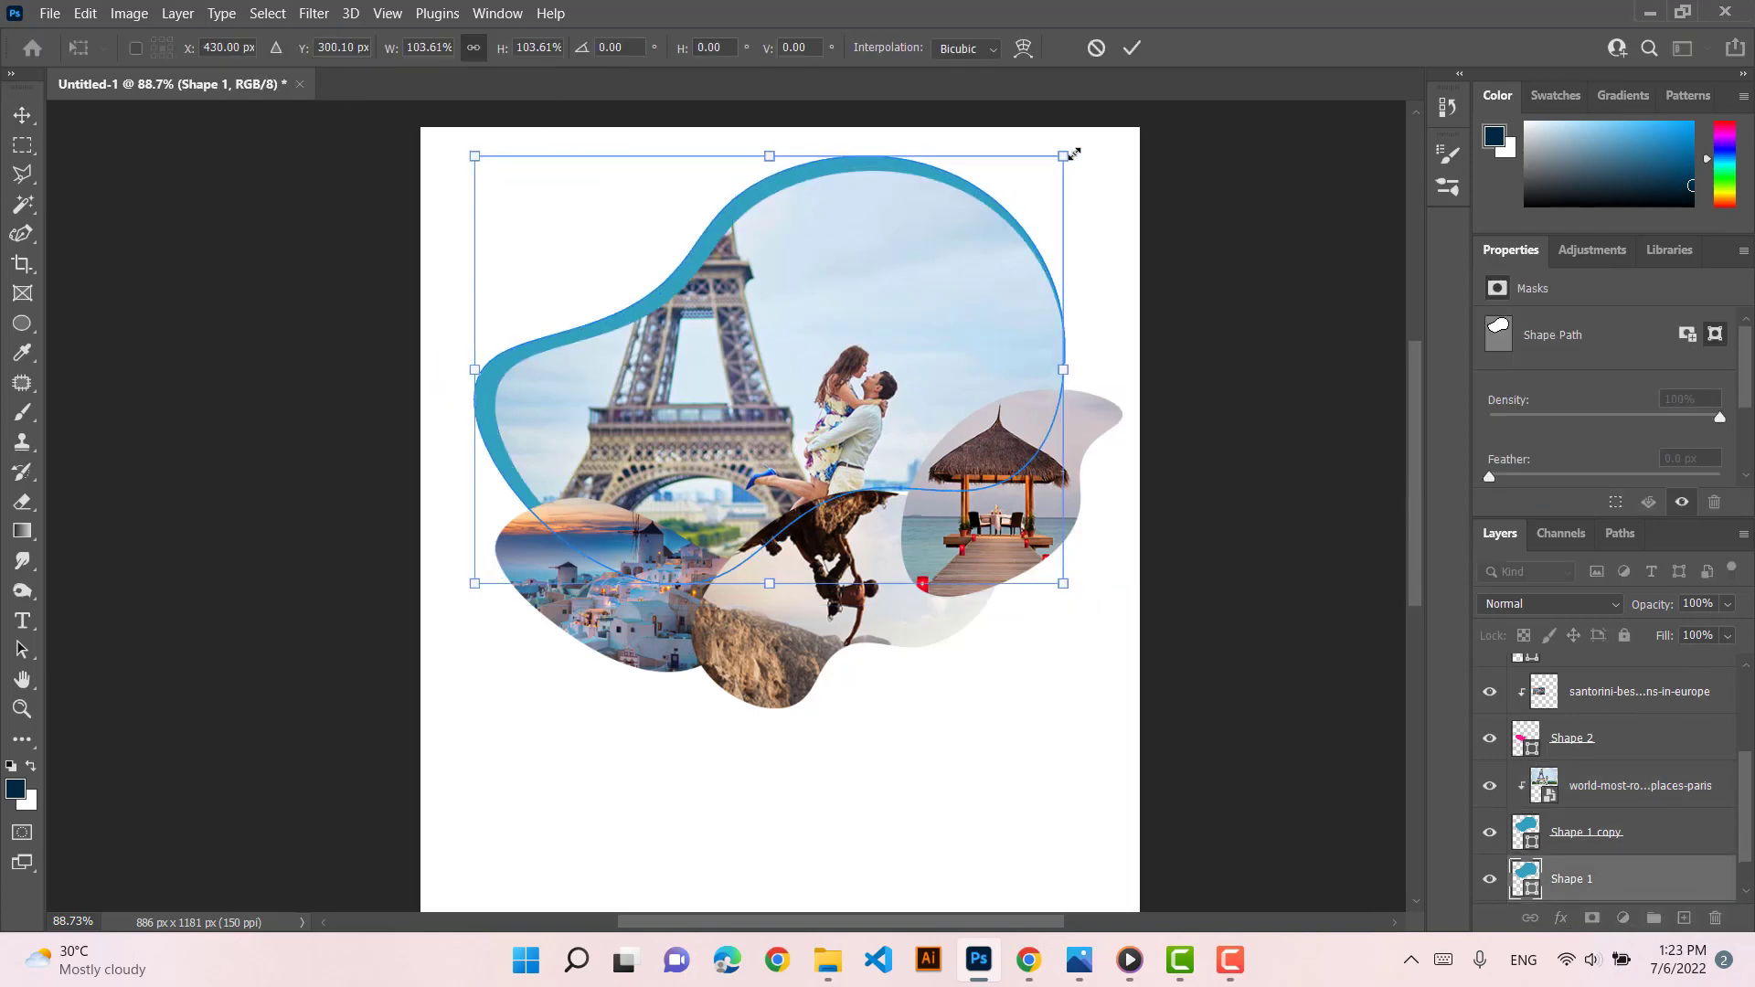
pyautogui.moveTo(981, 212); pyautogui.dragTo(996, 211)
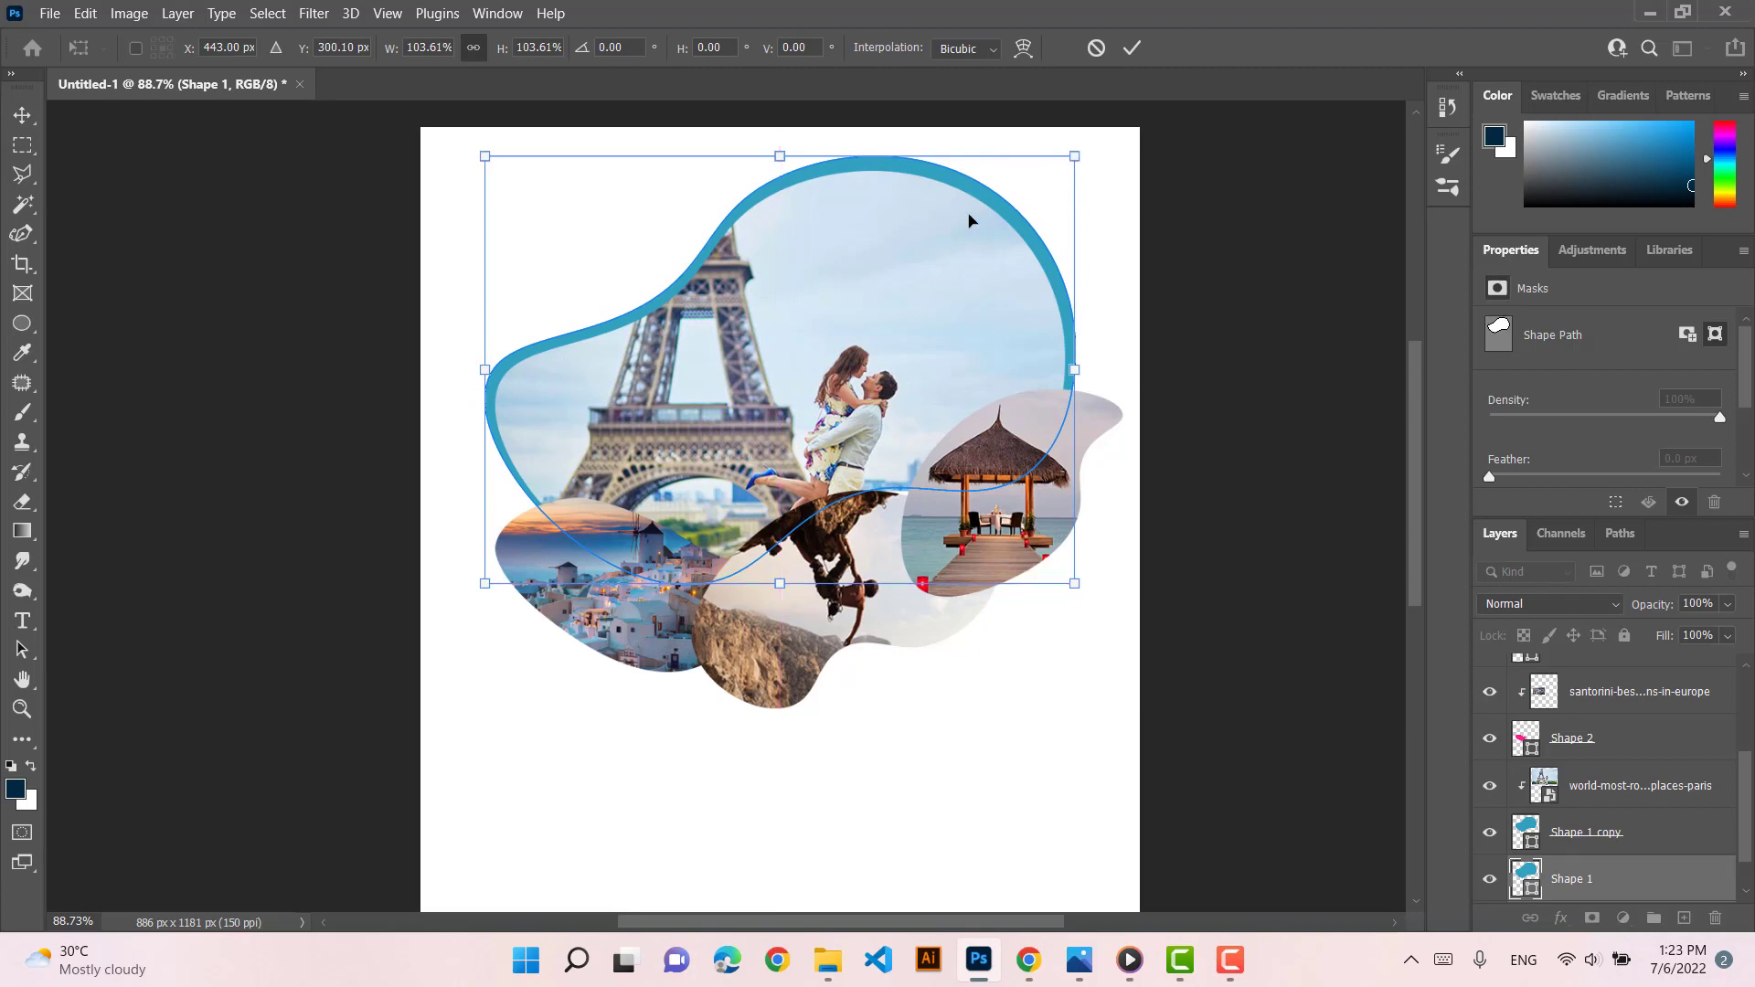
pyautogui.press('Return')
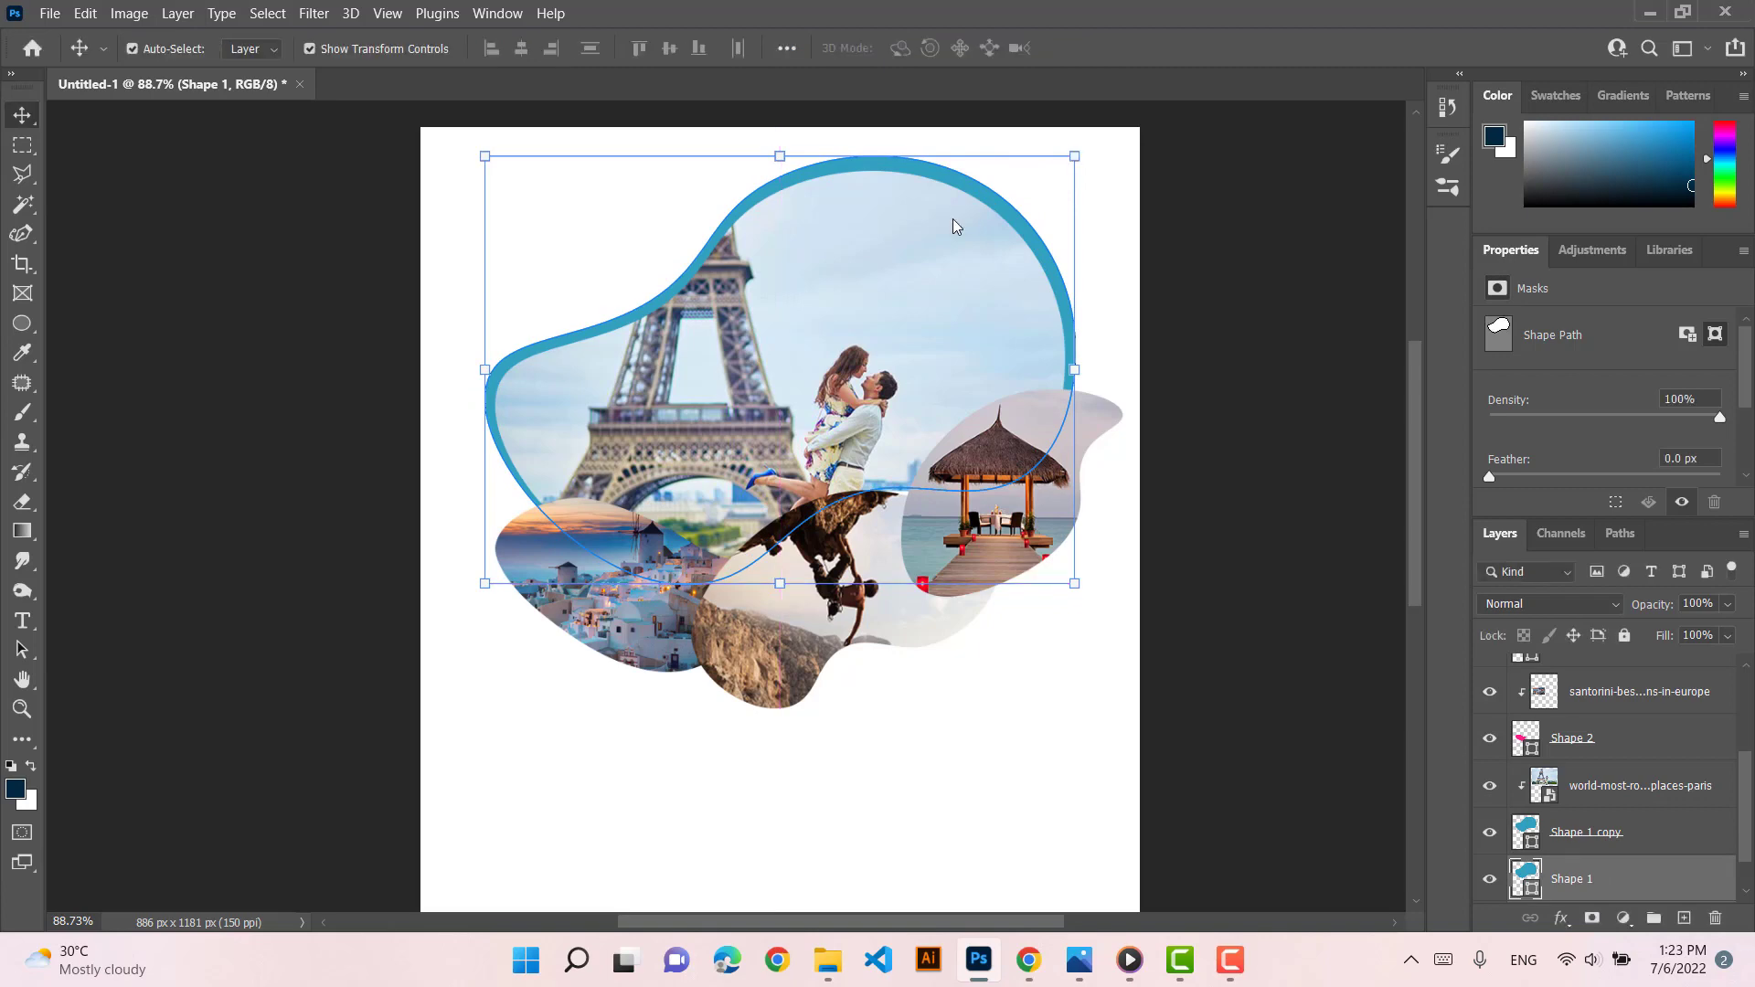
pyautogui.click(1196, 263)
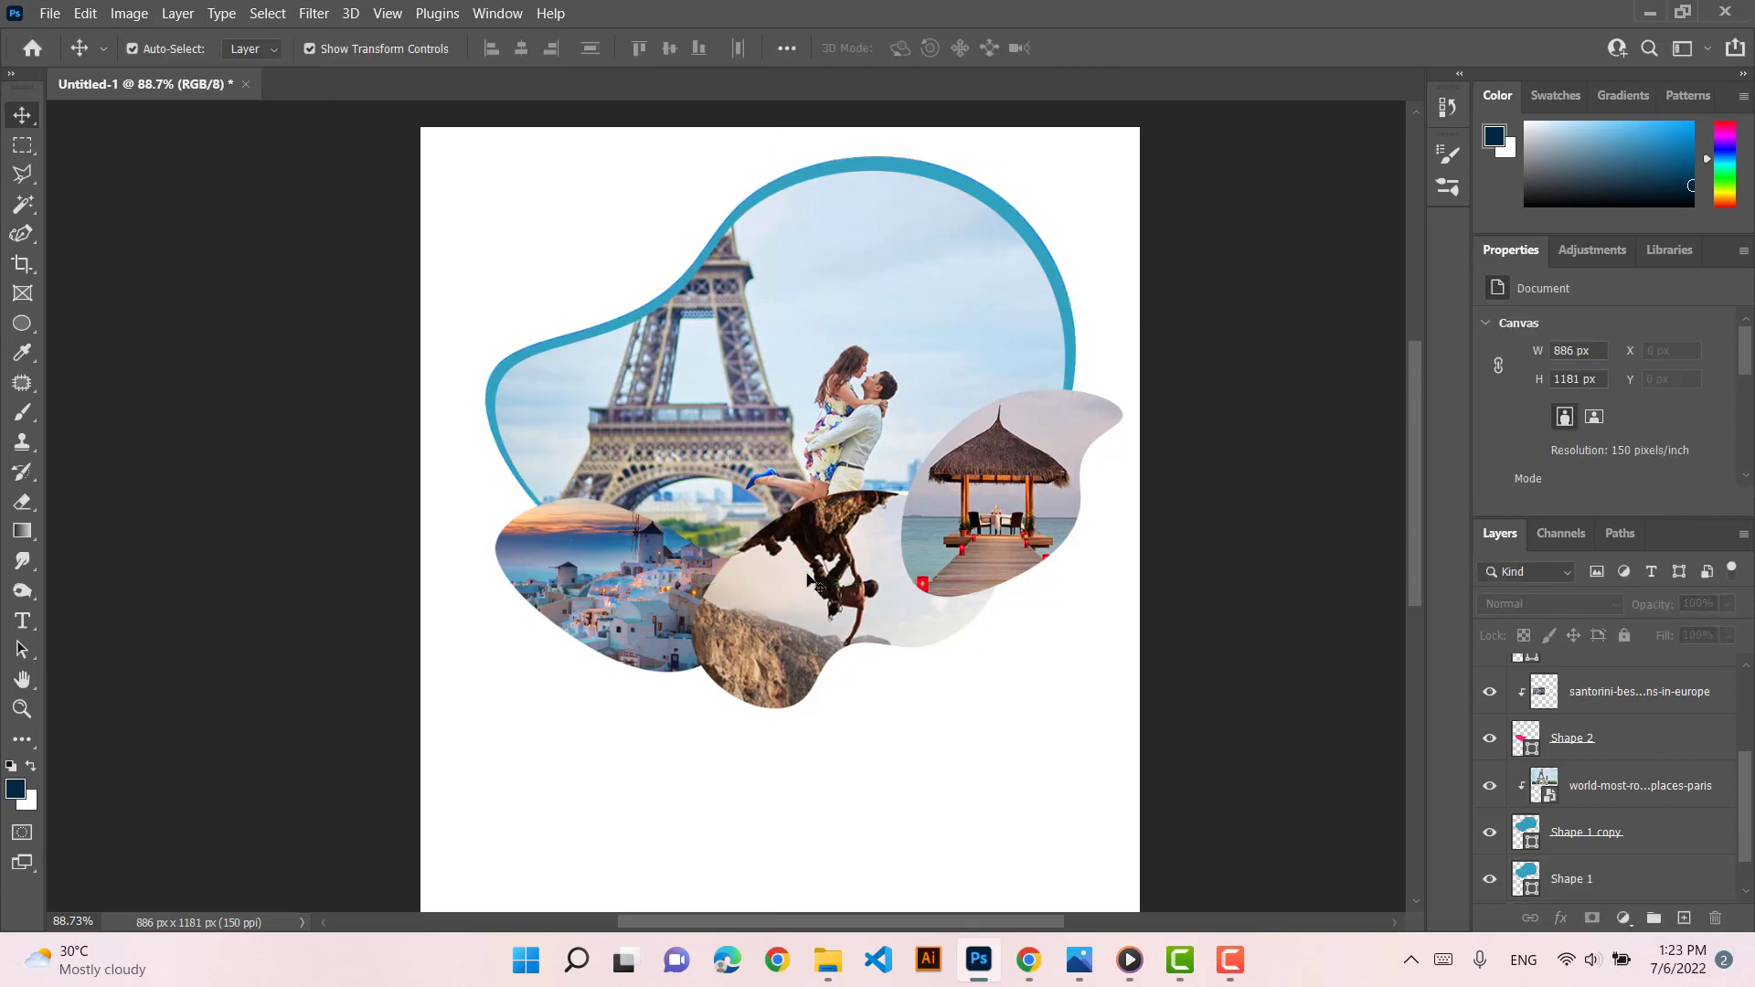
pyautogui.click(809, 582)
pyautogui.doubleClick(1669, 728)
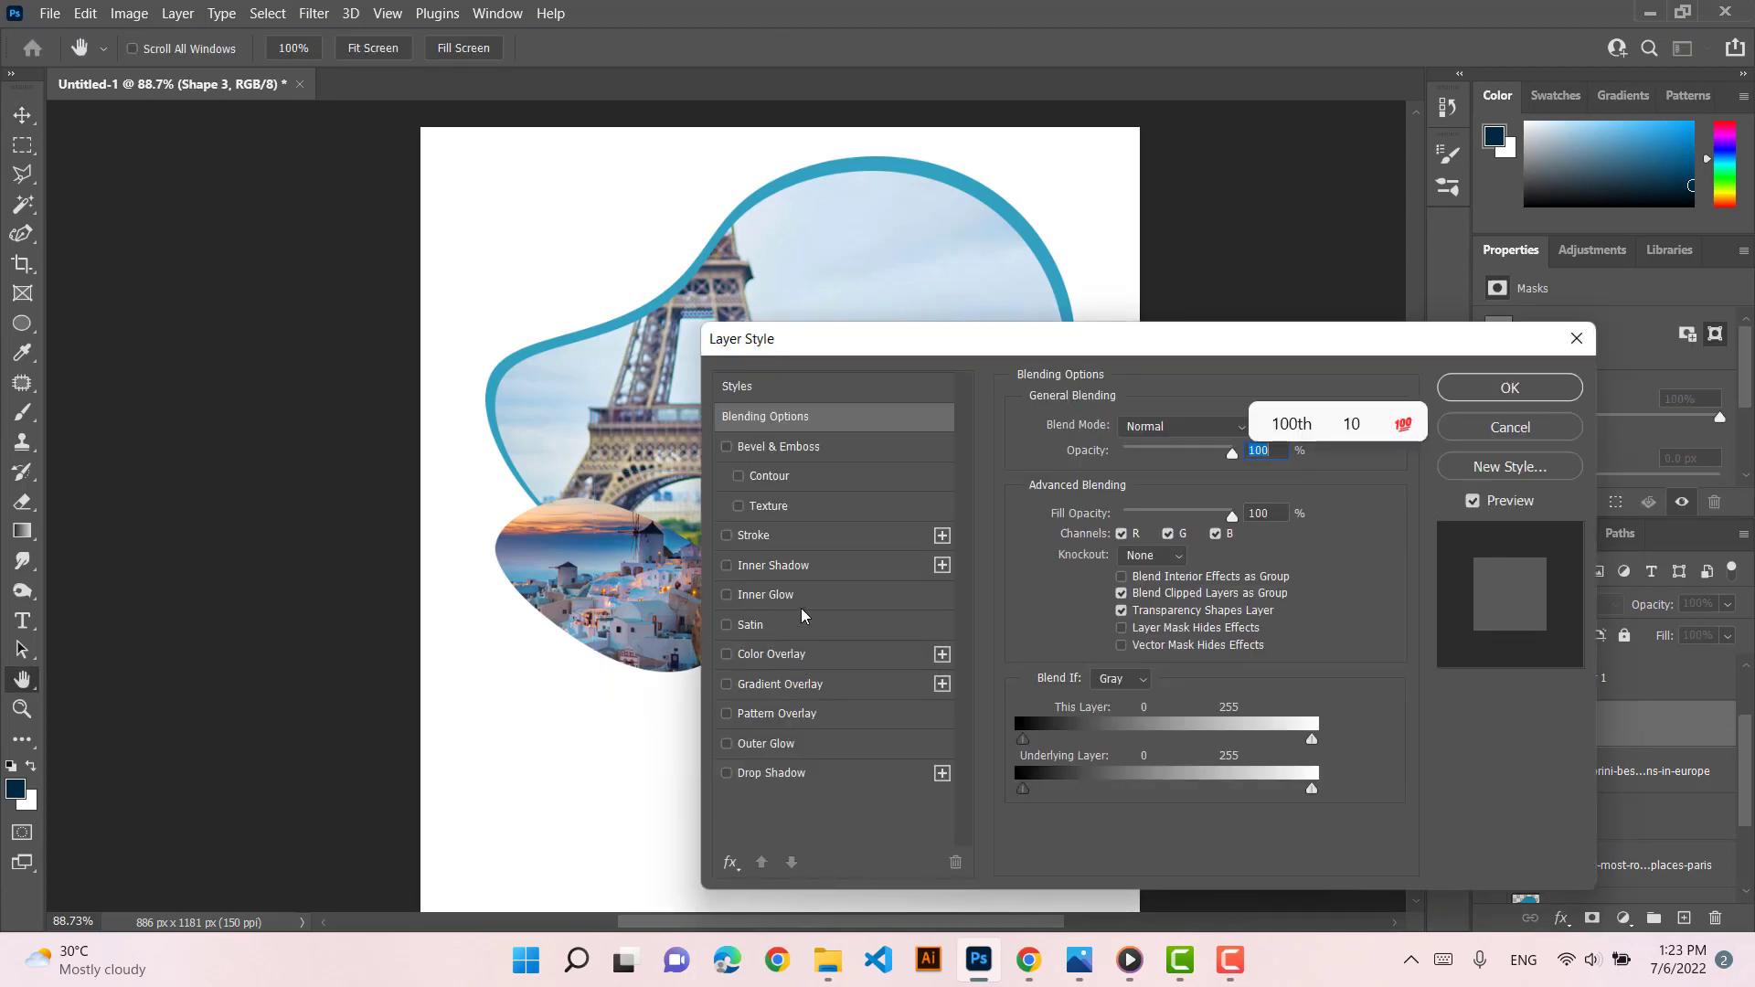
pyautogui.click(803, 532)
pyautogui.moveTo(820, 347)
pyautogui.mouseDown()
pyautogui.moveTo(1298, 297)
pyautogui.moveTo(1062, 270)
pyautogui.mouseUp()
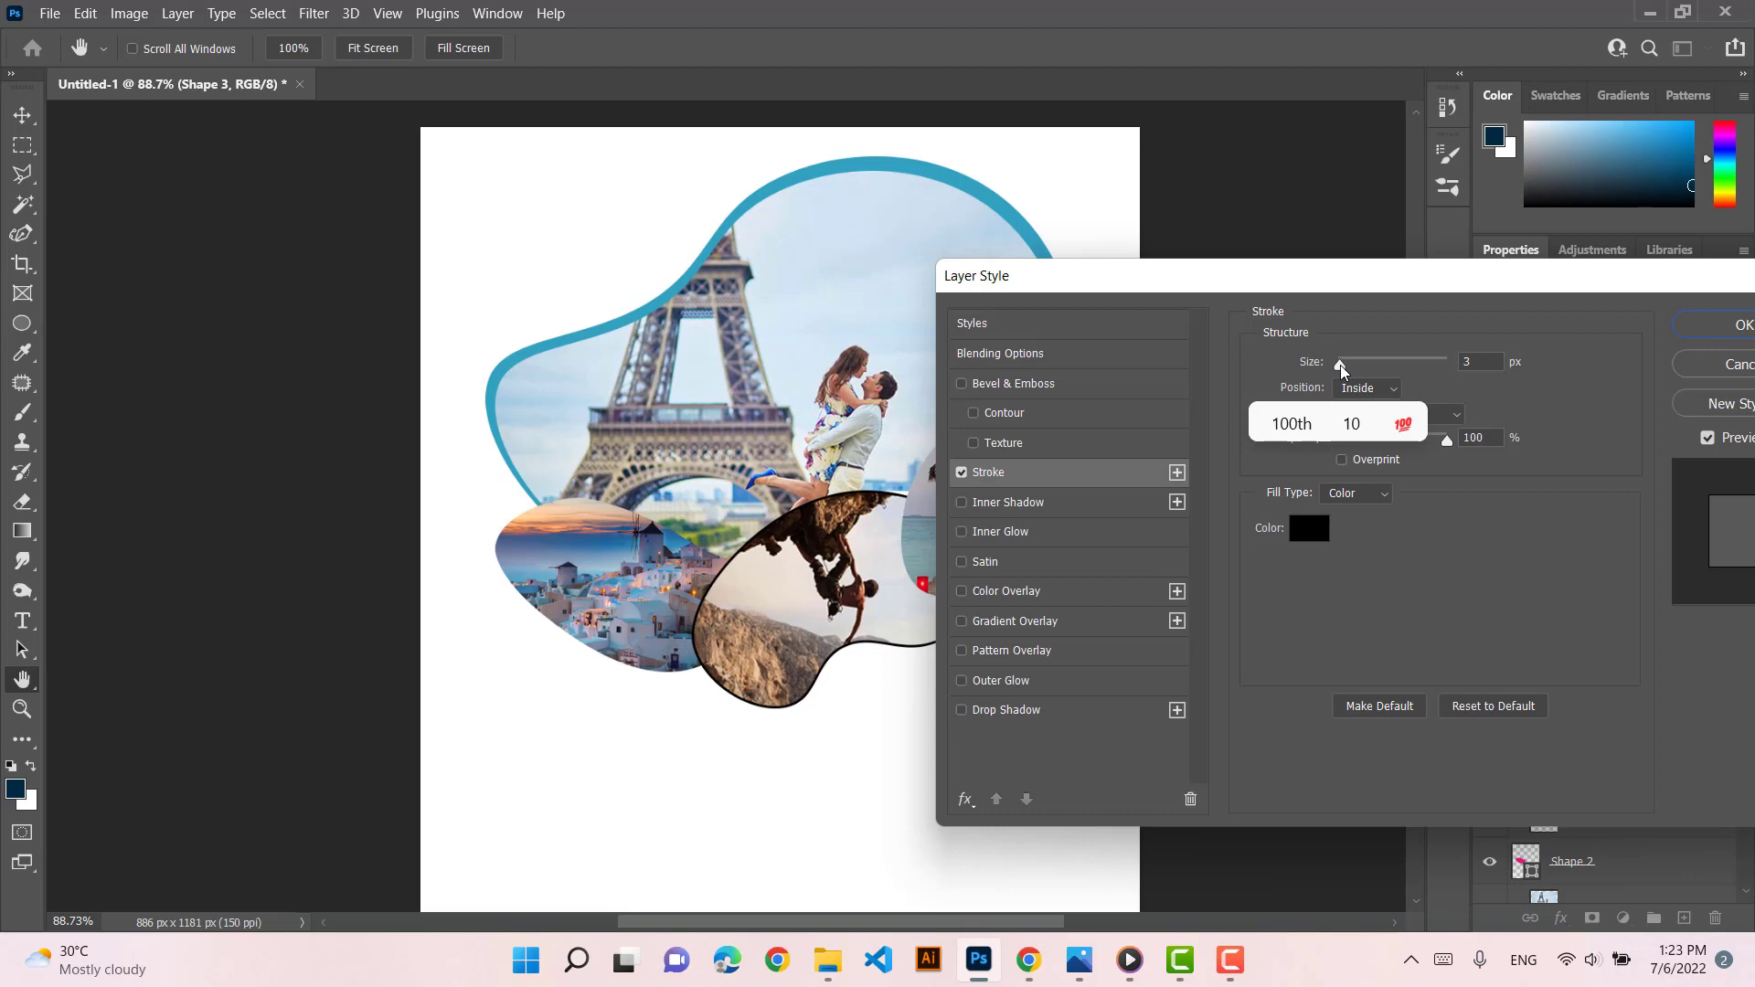
pyautogui.click(1340, 365)
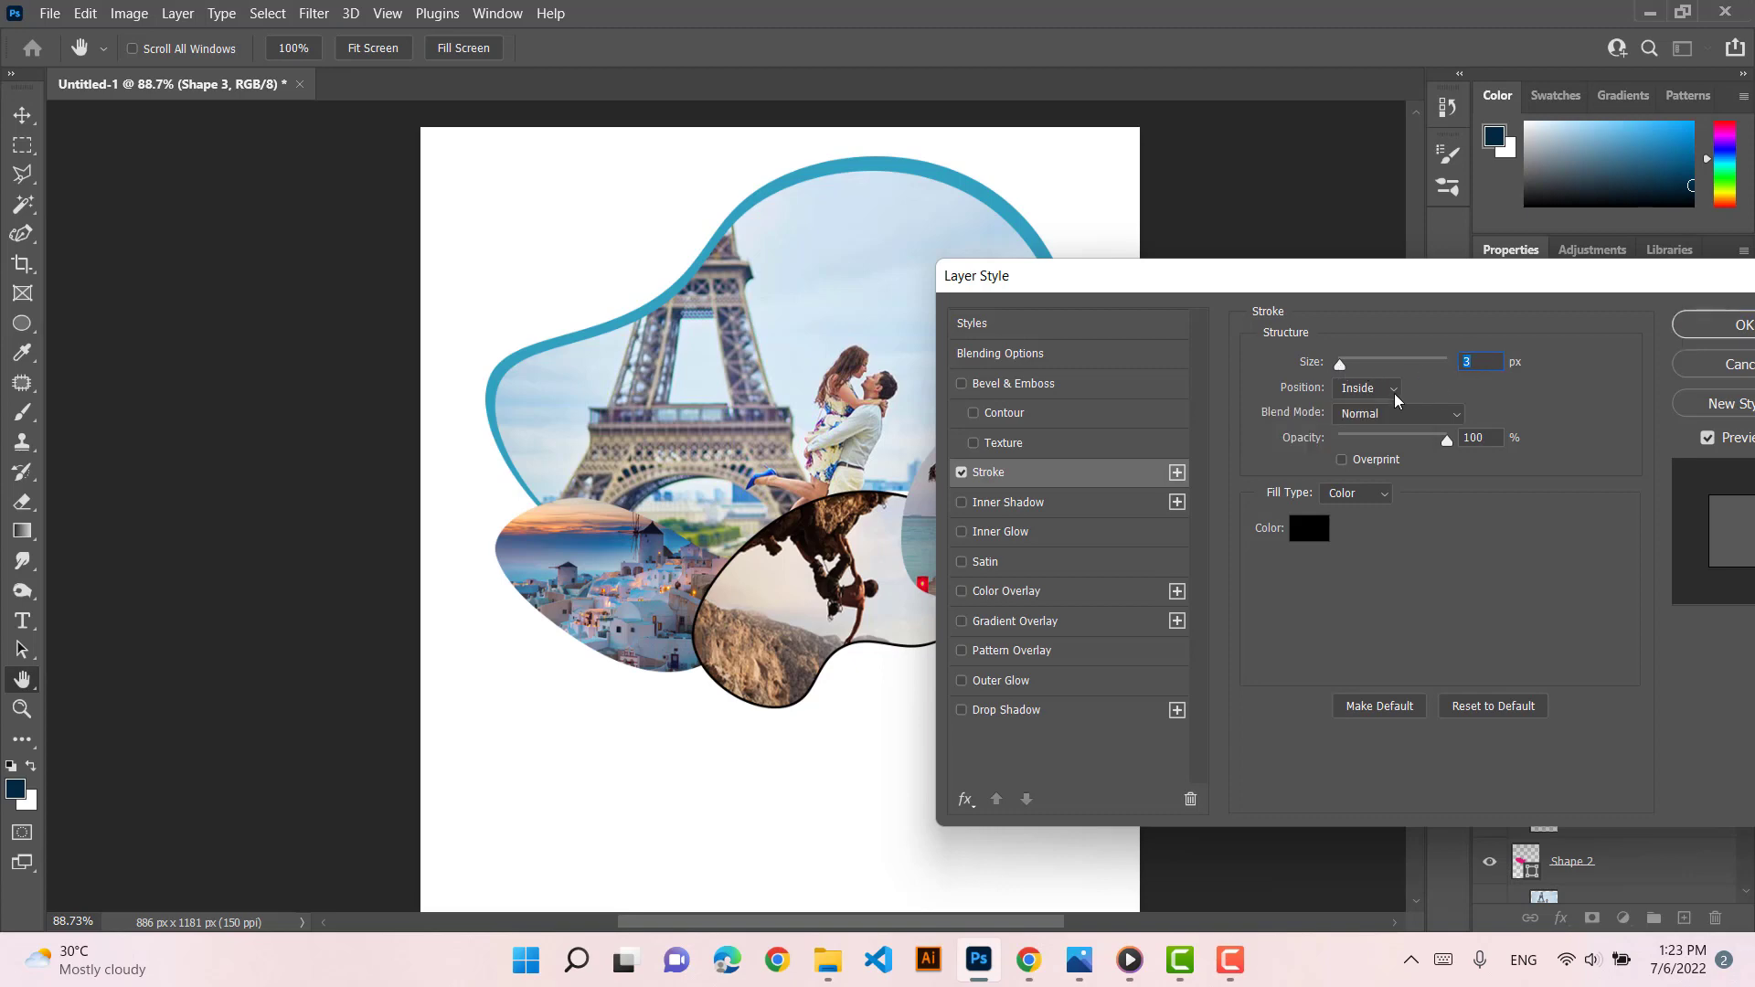
pyautogui.click(1310, 530)
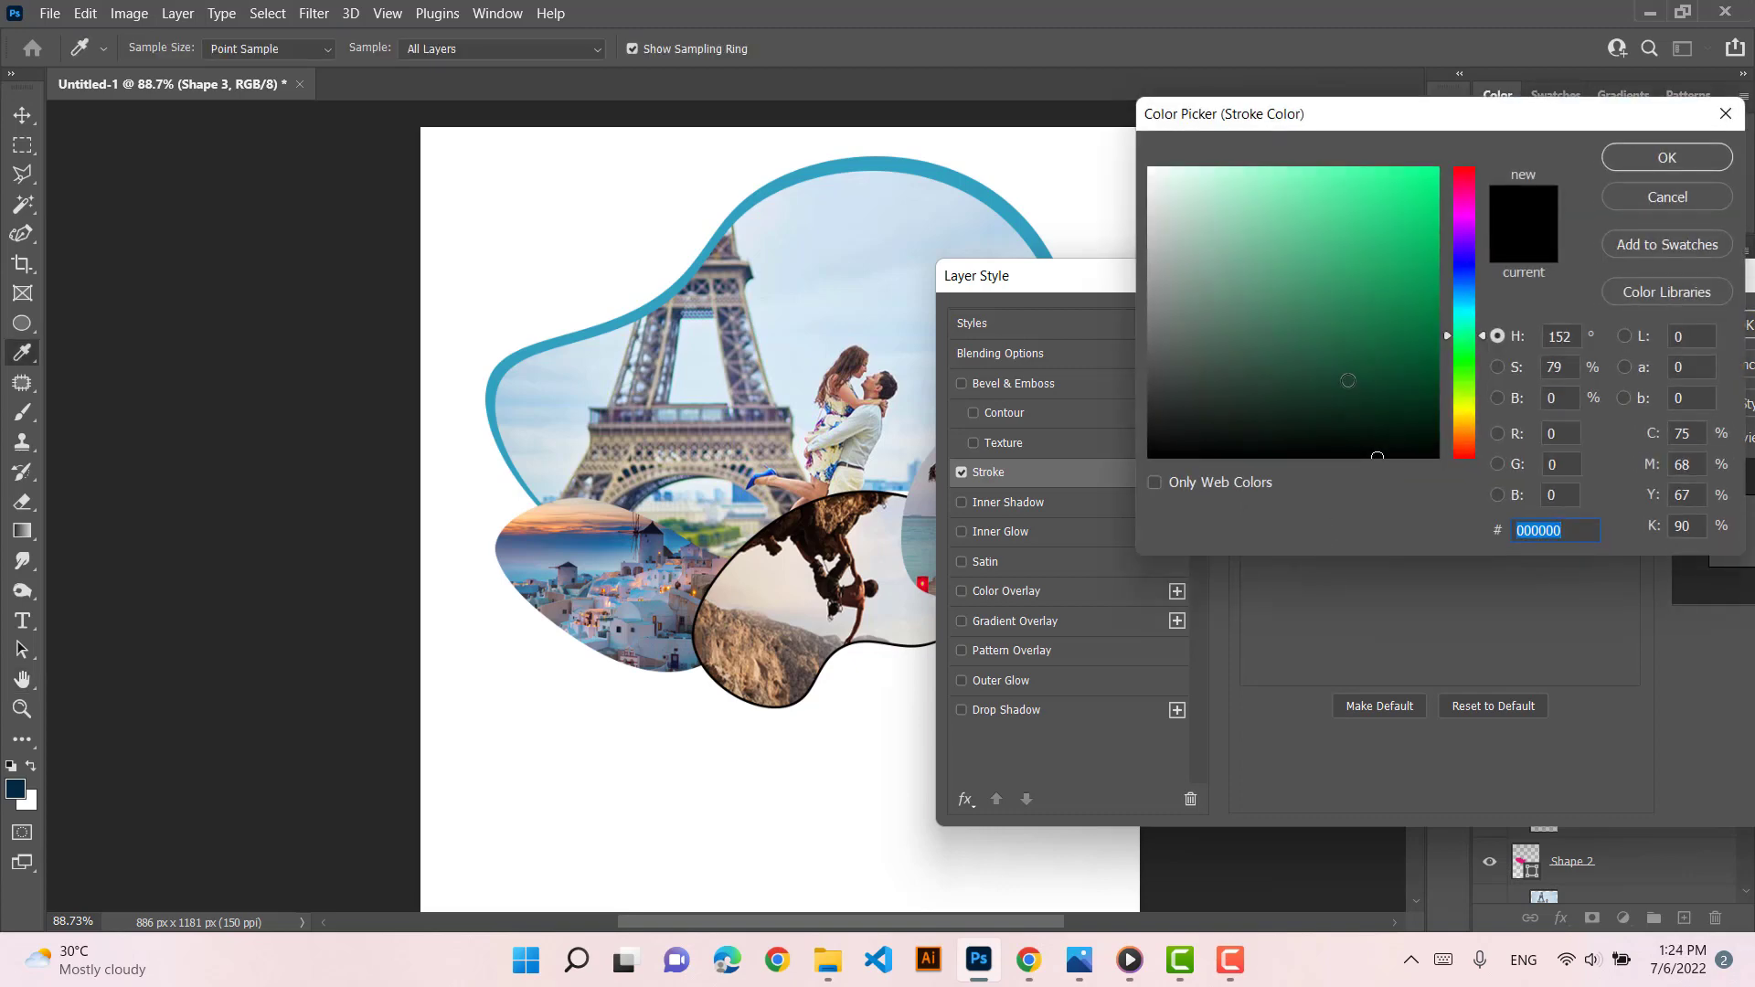
pyautogui.click(1467, 406)
pyautogui.click(1375, 183)
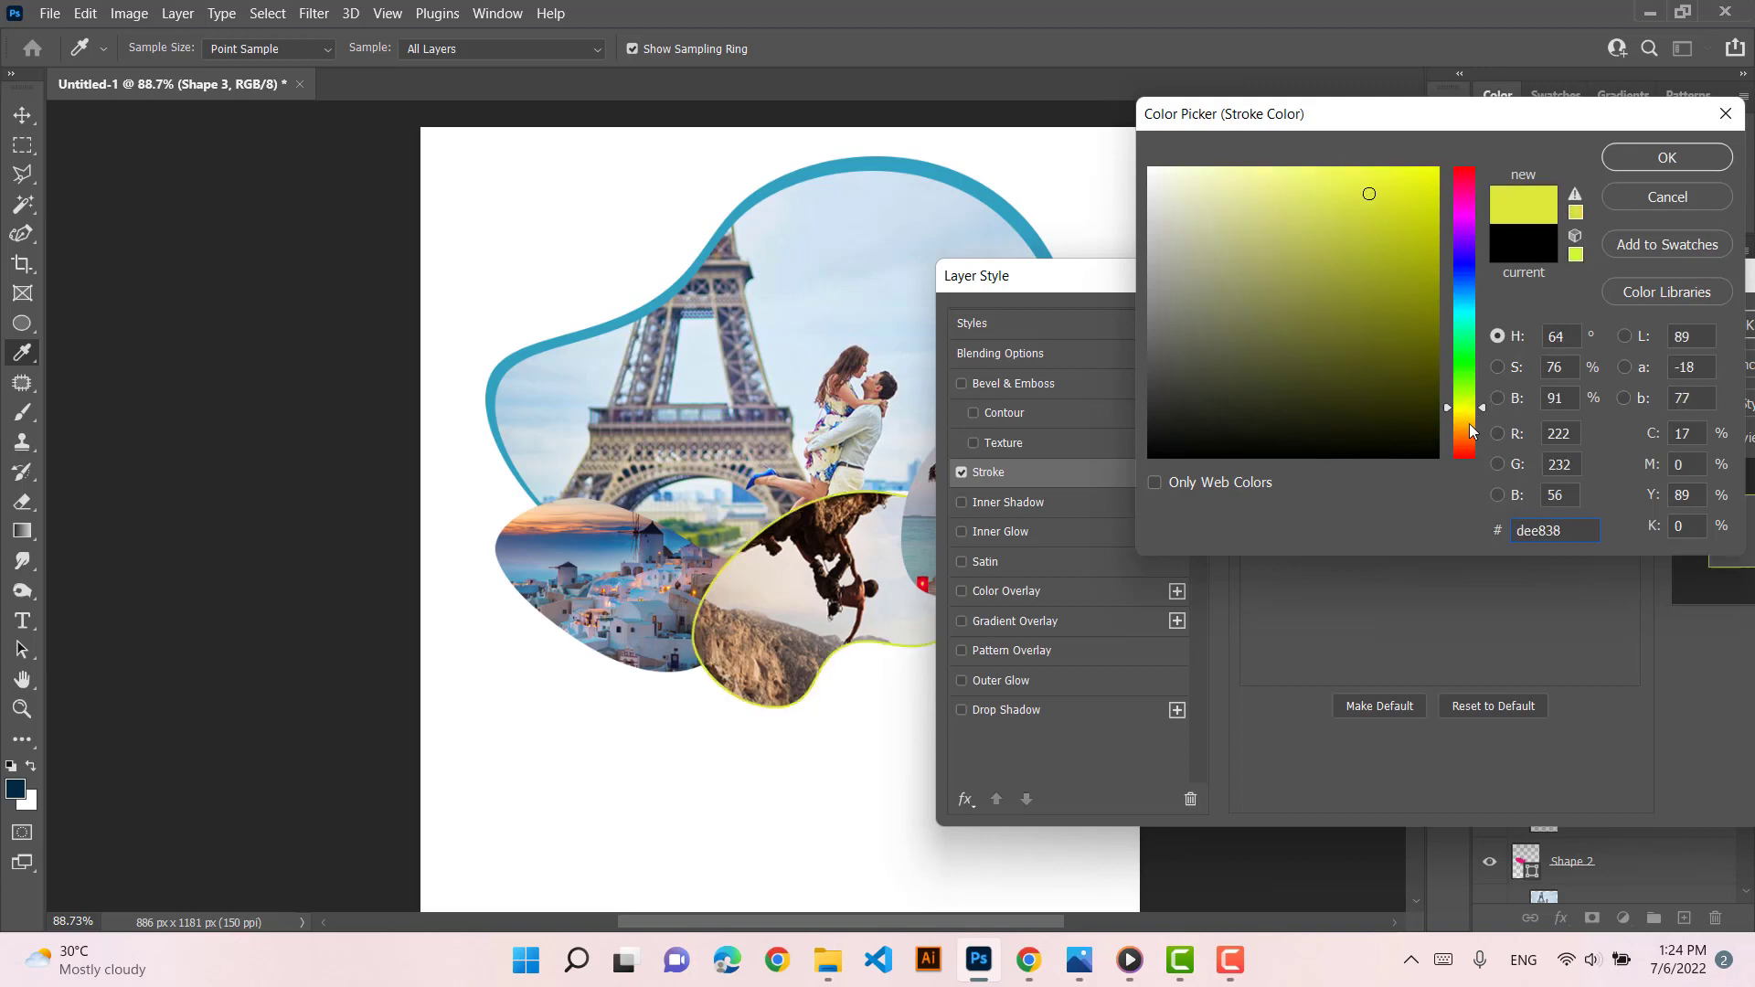
pyautogui.click(1468, 424)
pyautogui.moveTo(1376, 182); pyautogui.dragTo(1377, 148)
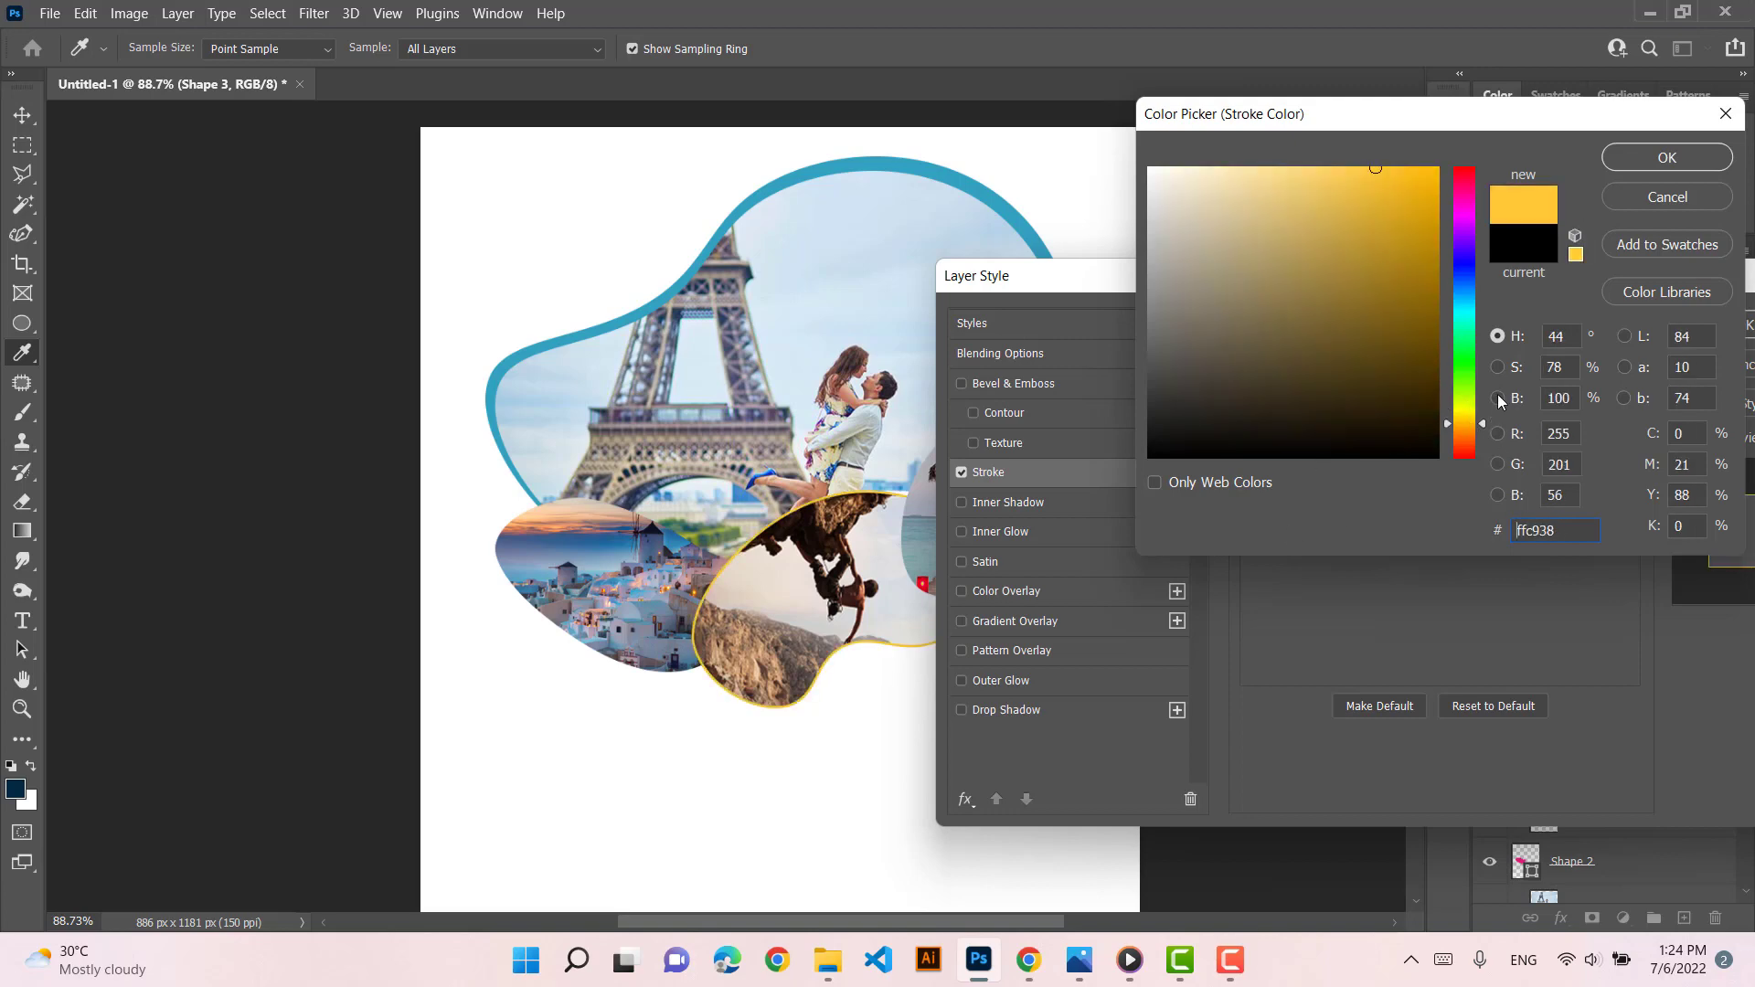
pyautogui.click(1658, 203)
pyautogui.click(1685, 360)
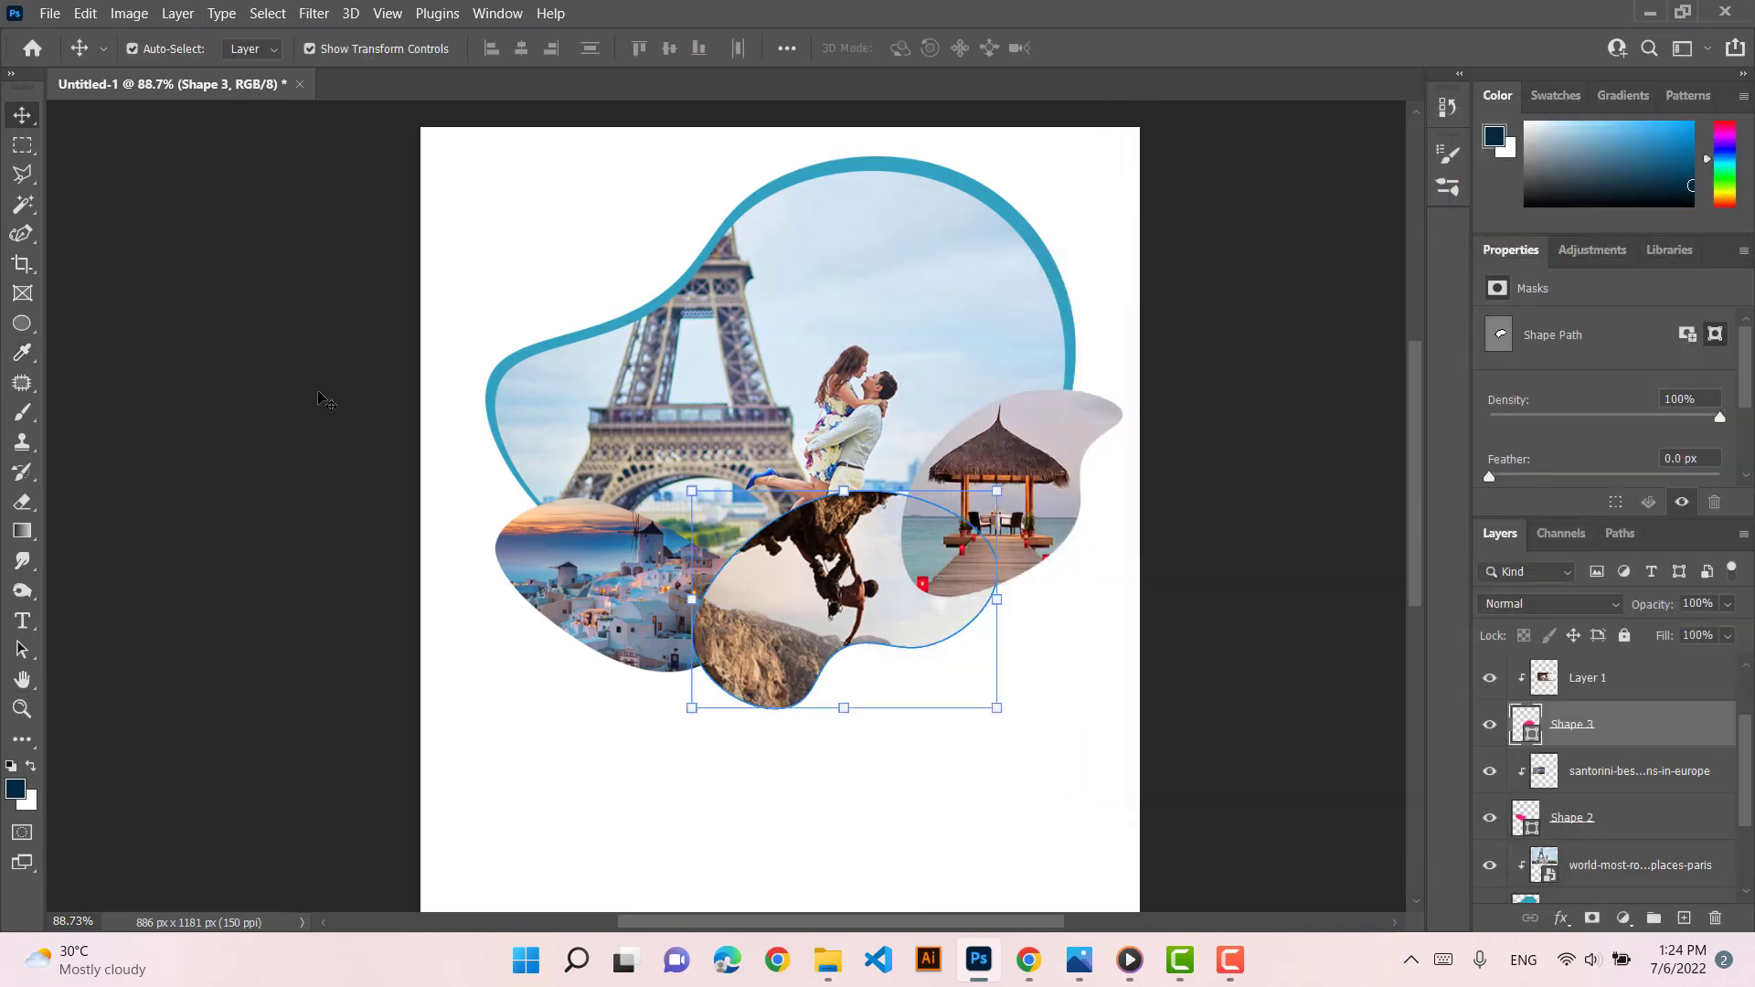
# Draw an orange ellipse about 125 by 116 px below the photos and move its layer to the top of the stack
pyautogui.click(22, 323)
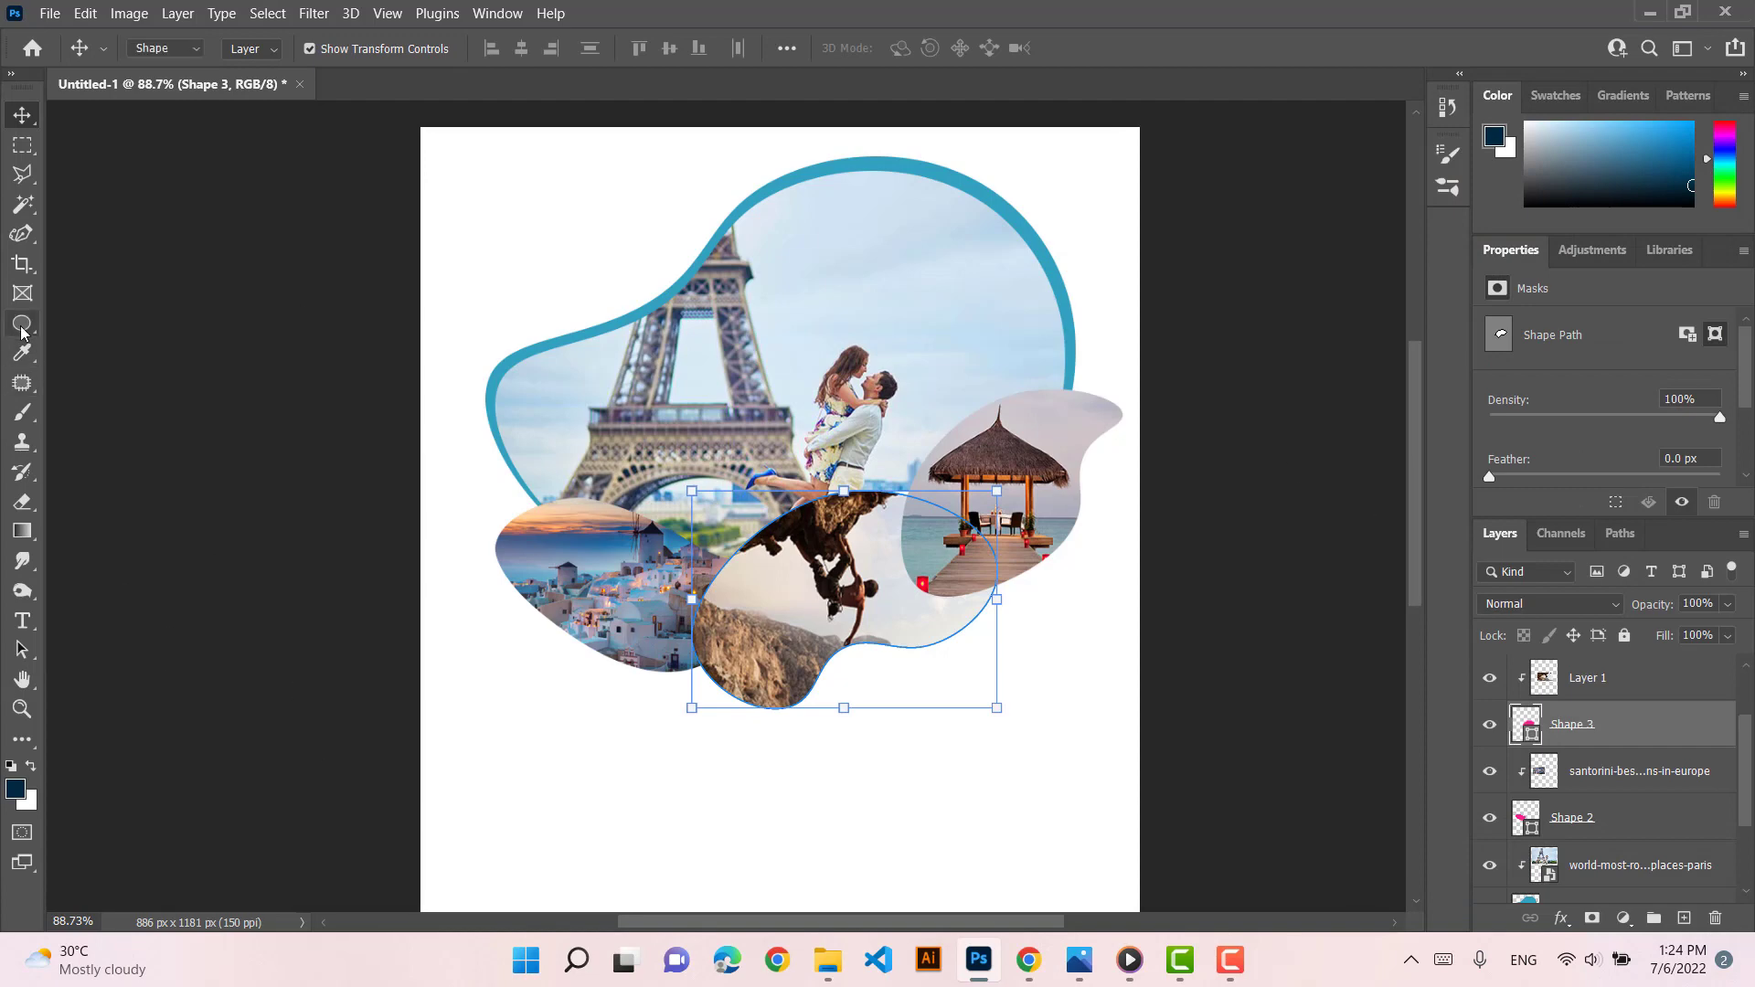
pyautogui.moveTo(534, 750); pyautogui.dragTo(635, 842)
pyautogui.click(256, 48)
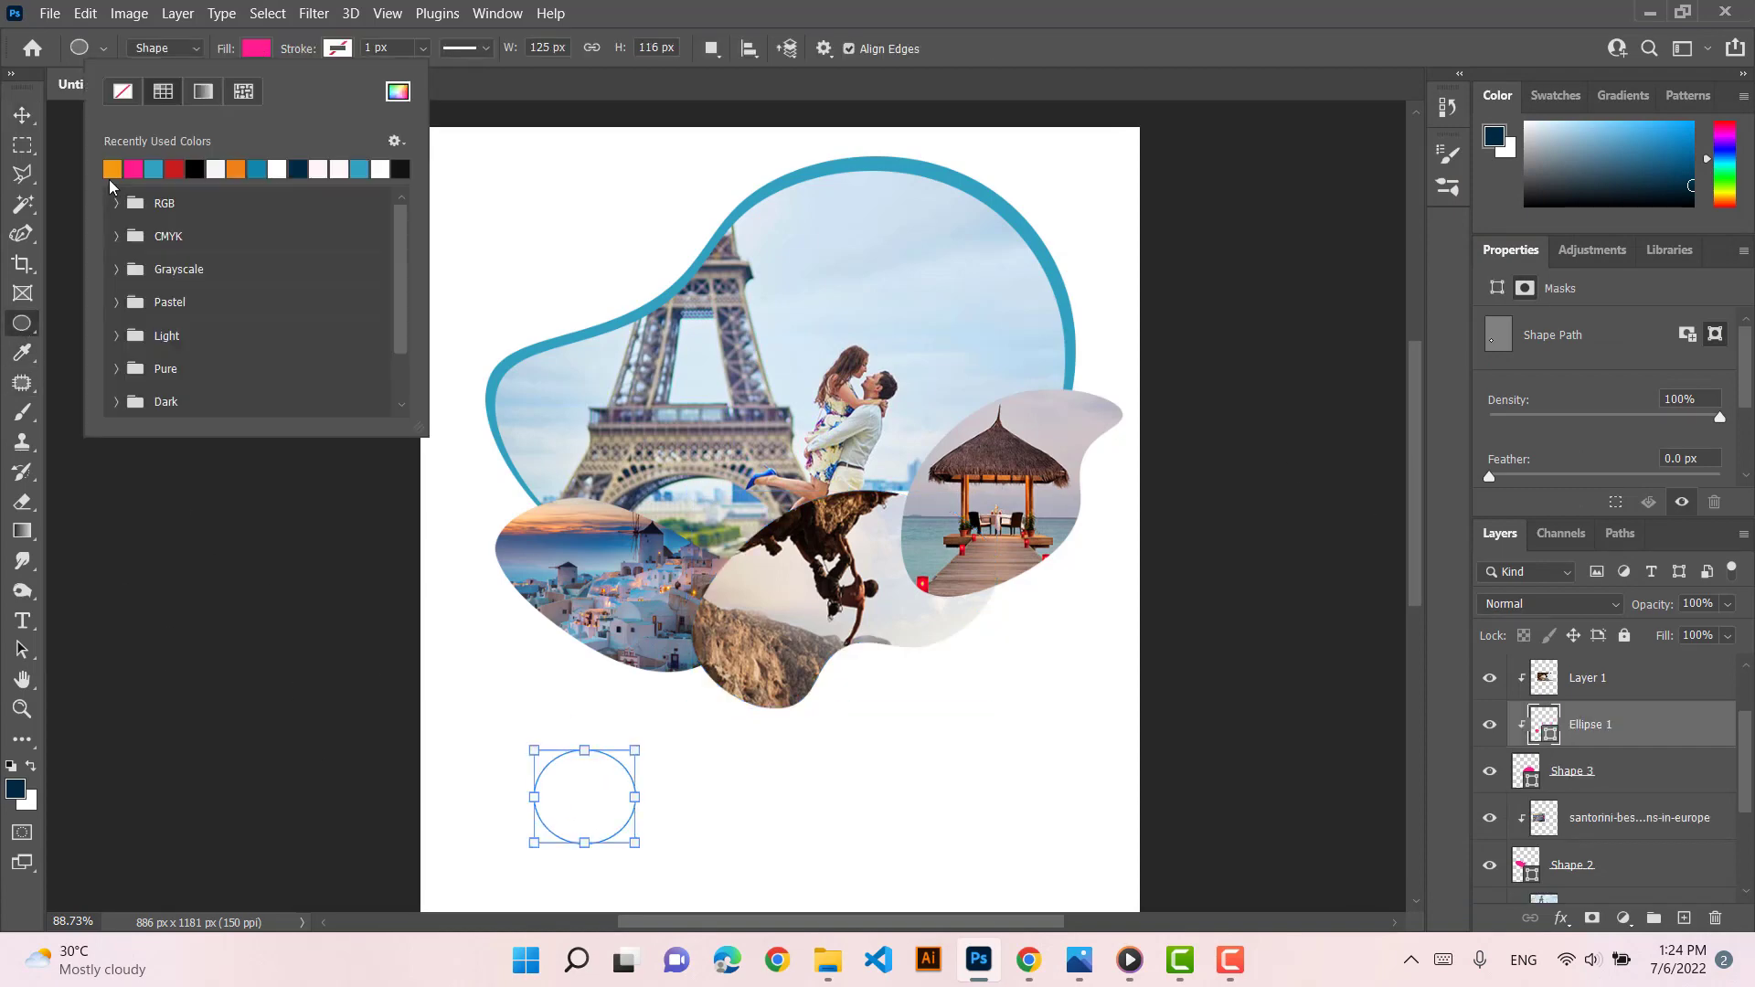
pyautogui.click(22, 114)
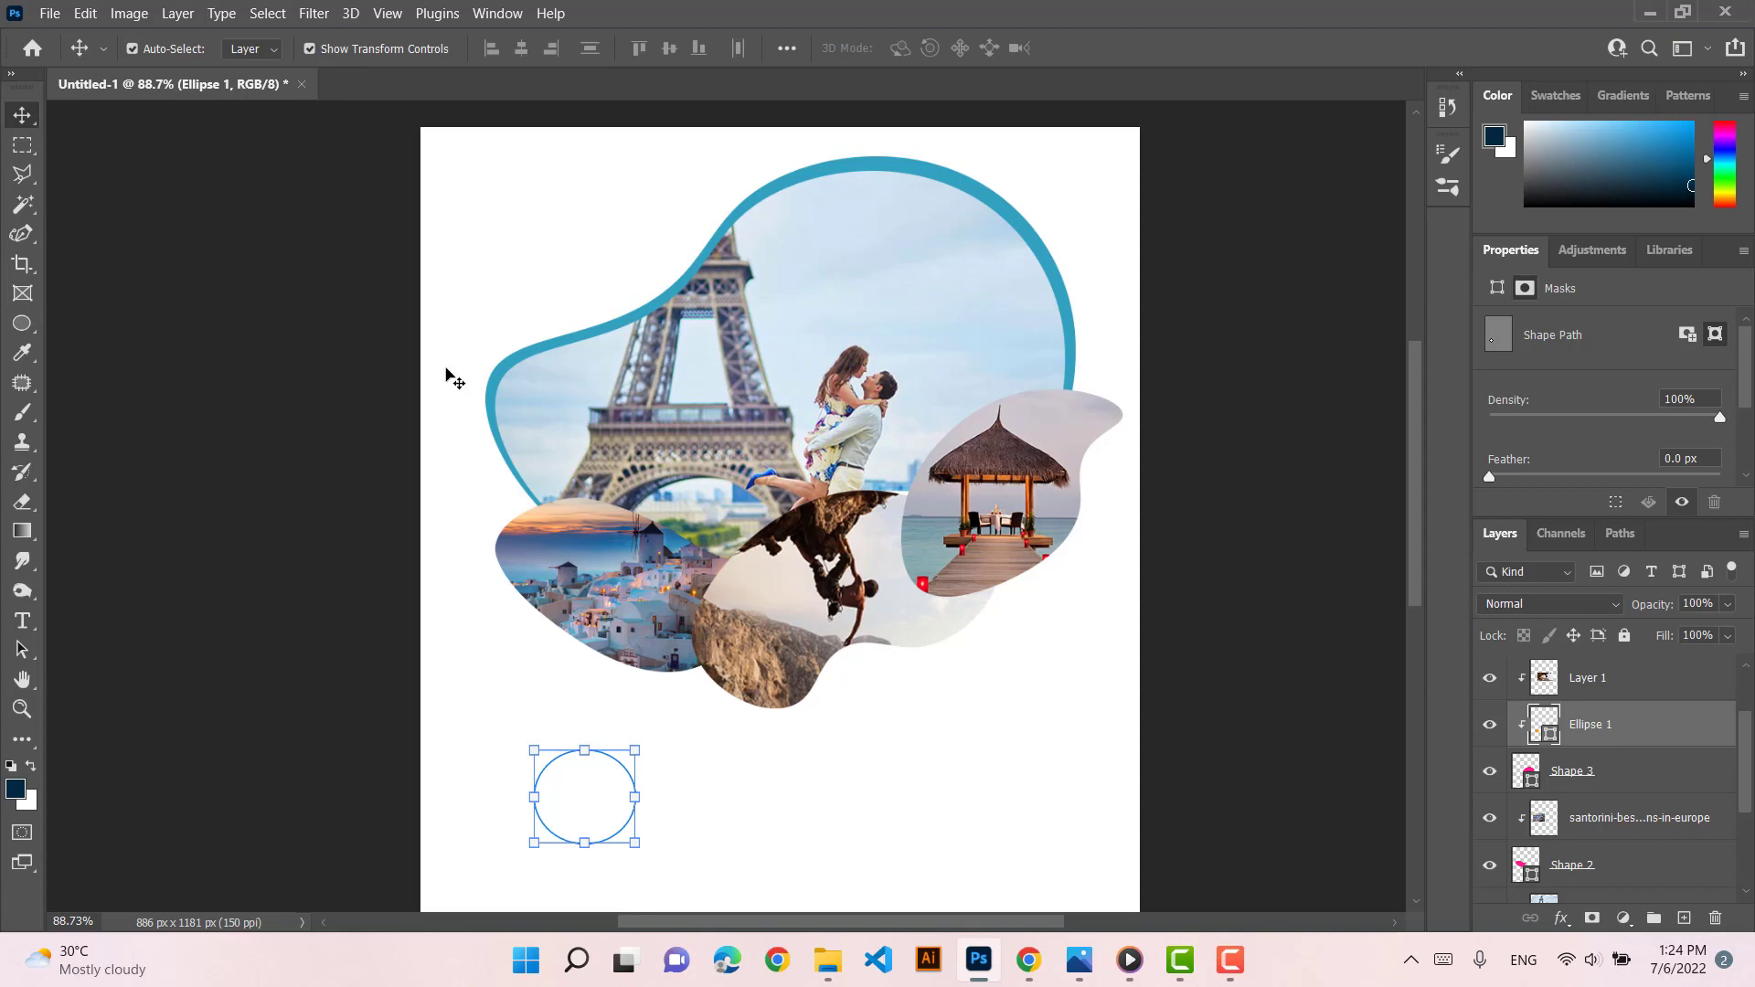
pyautogui.click(22, 234)
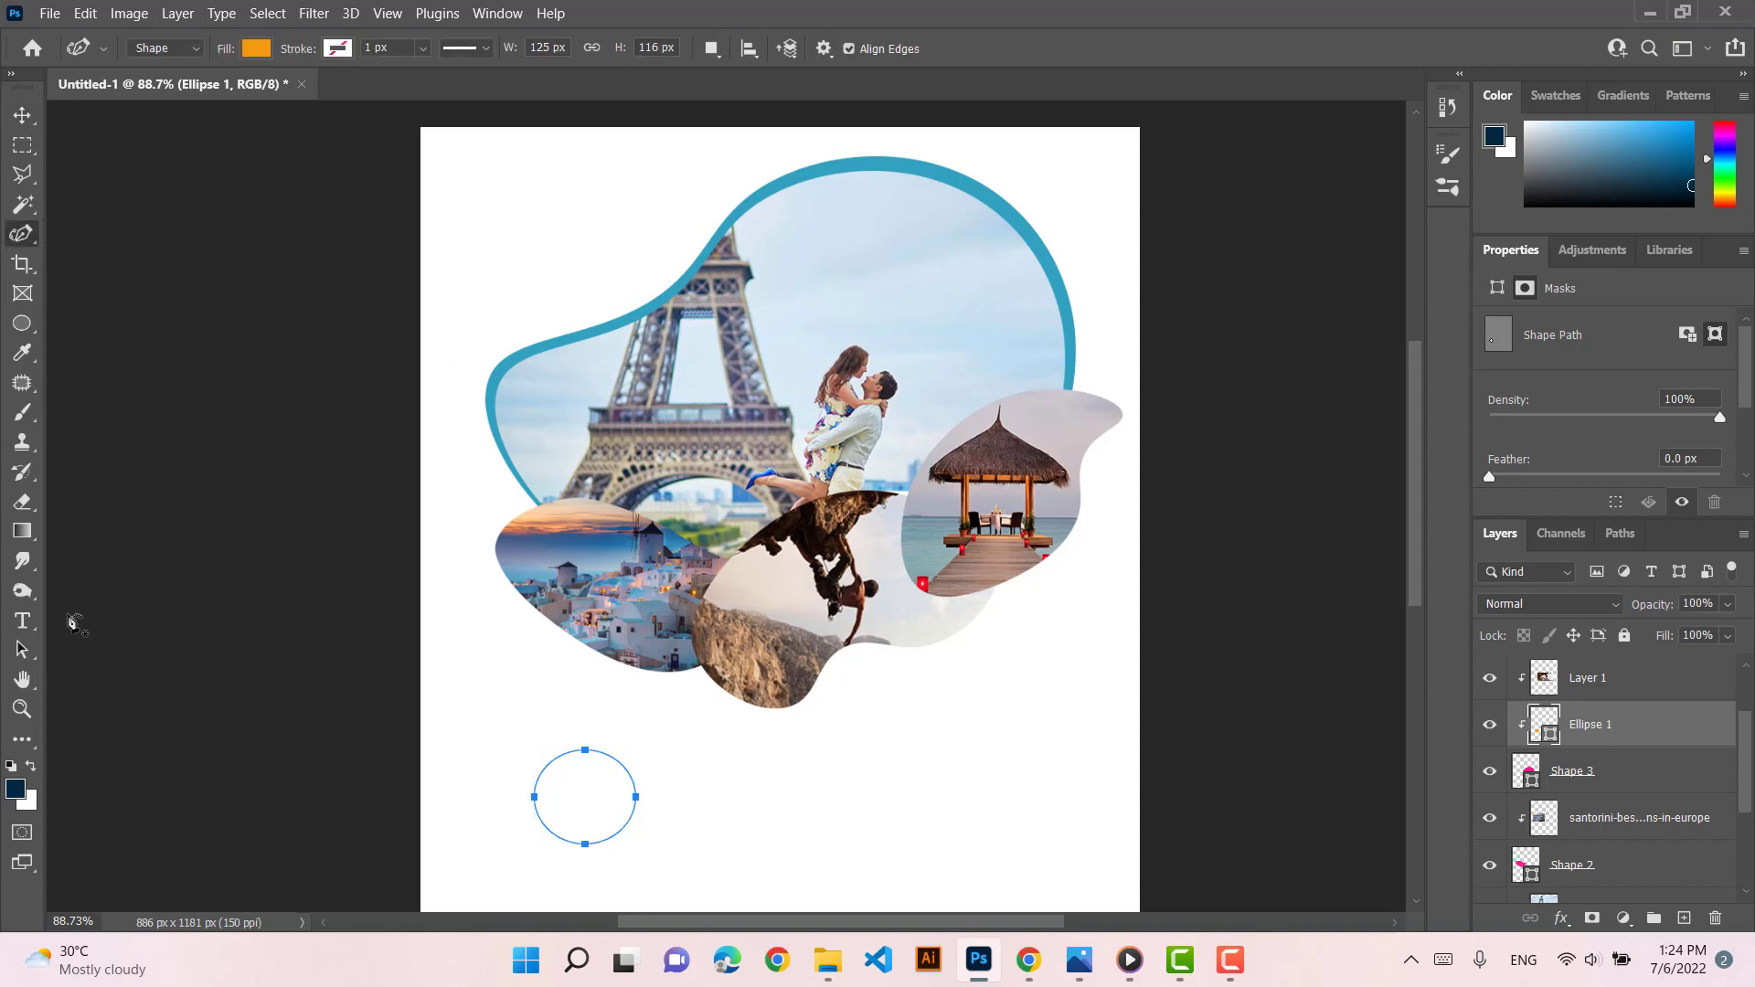
pyautogui.click(22, 325)
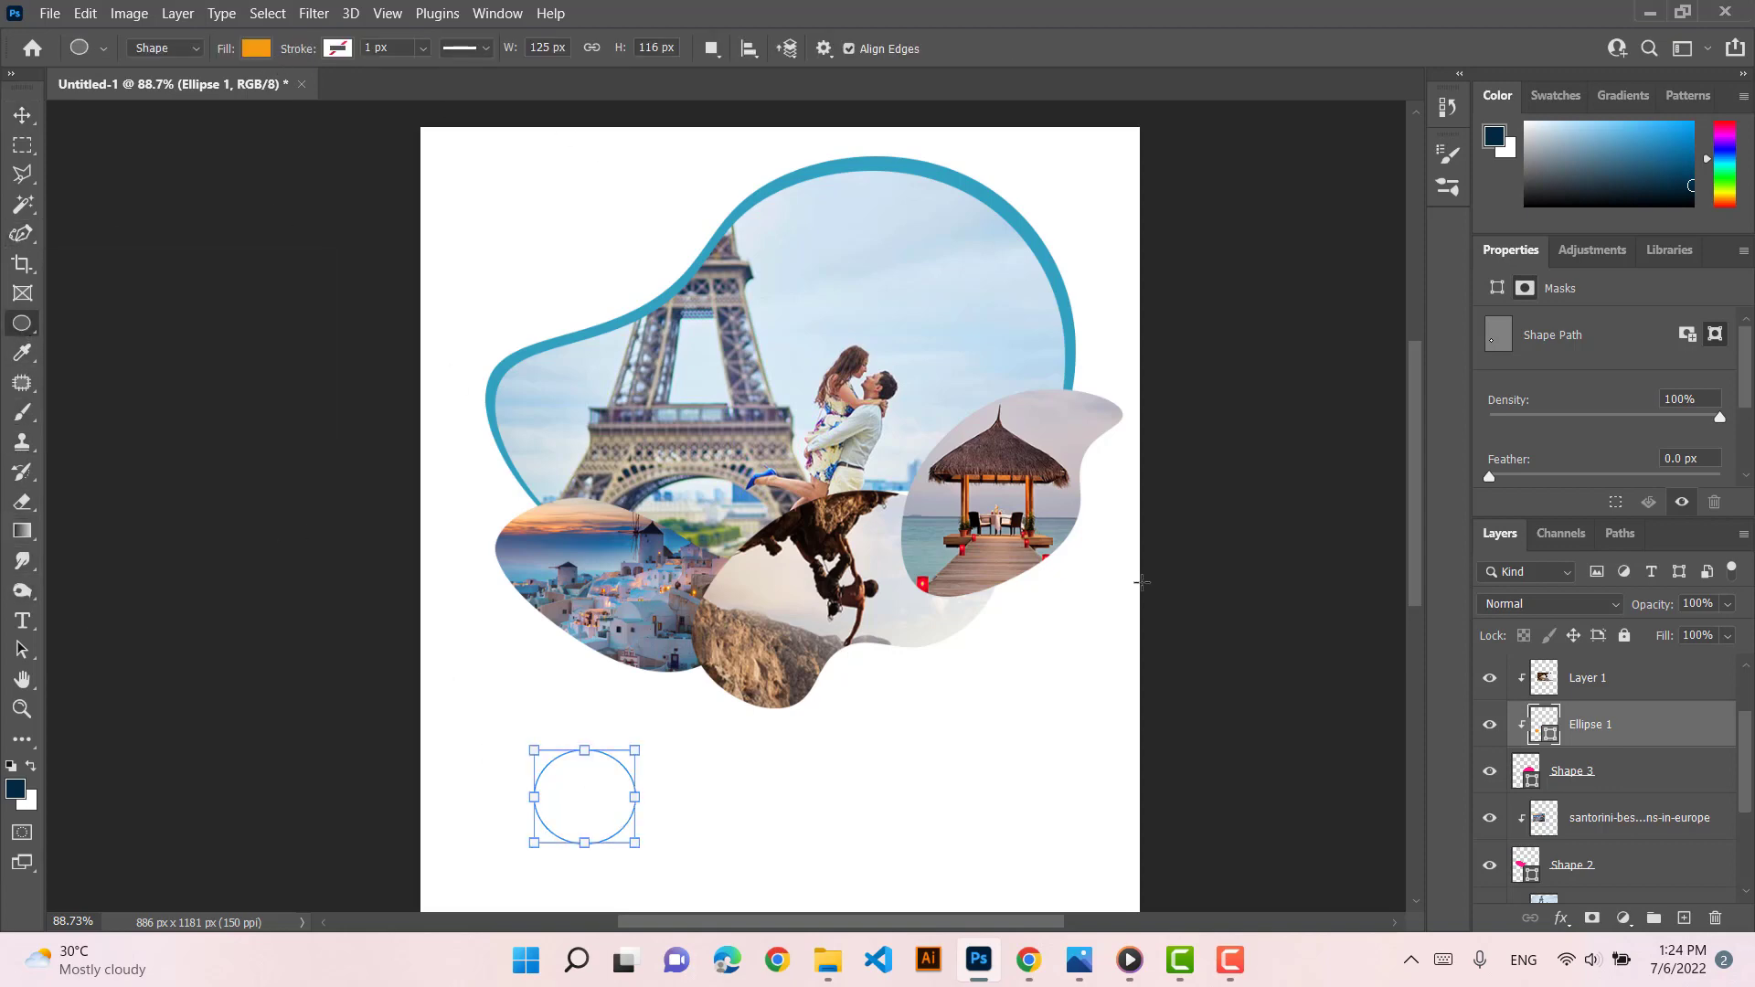
pyautogui.moveTo(1643, 728); pyautogui.dragTo(1608, 659)
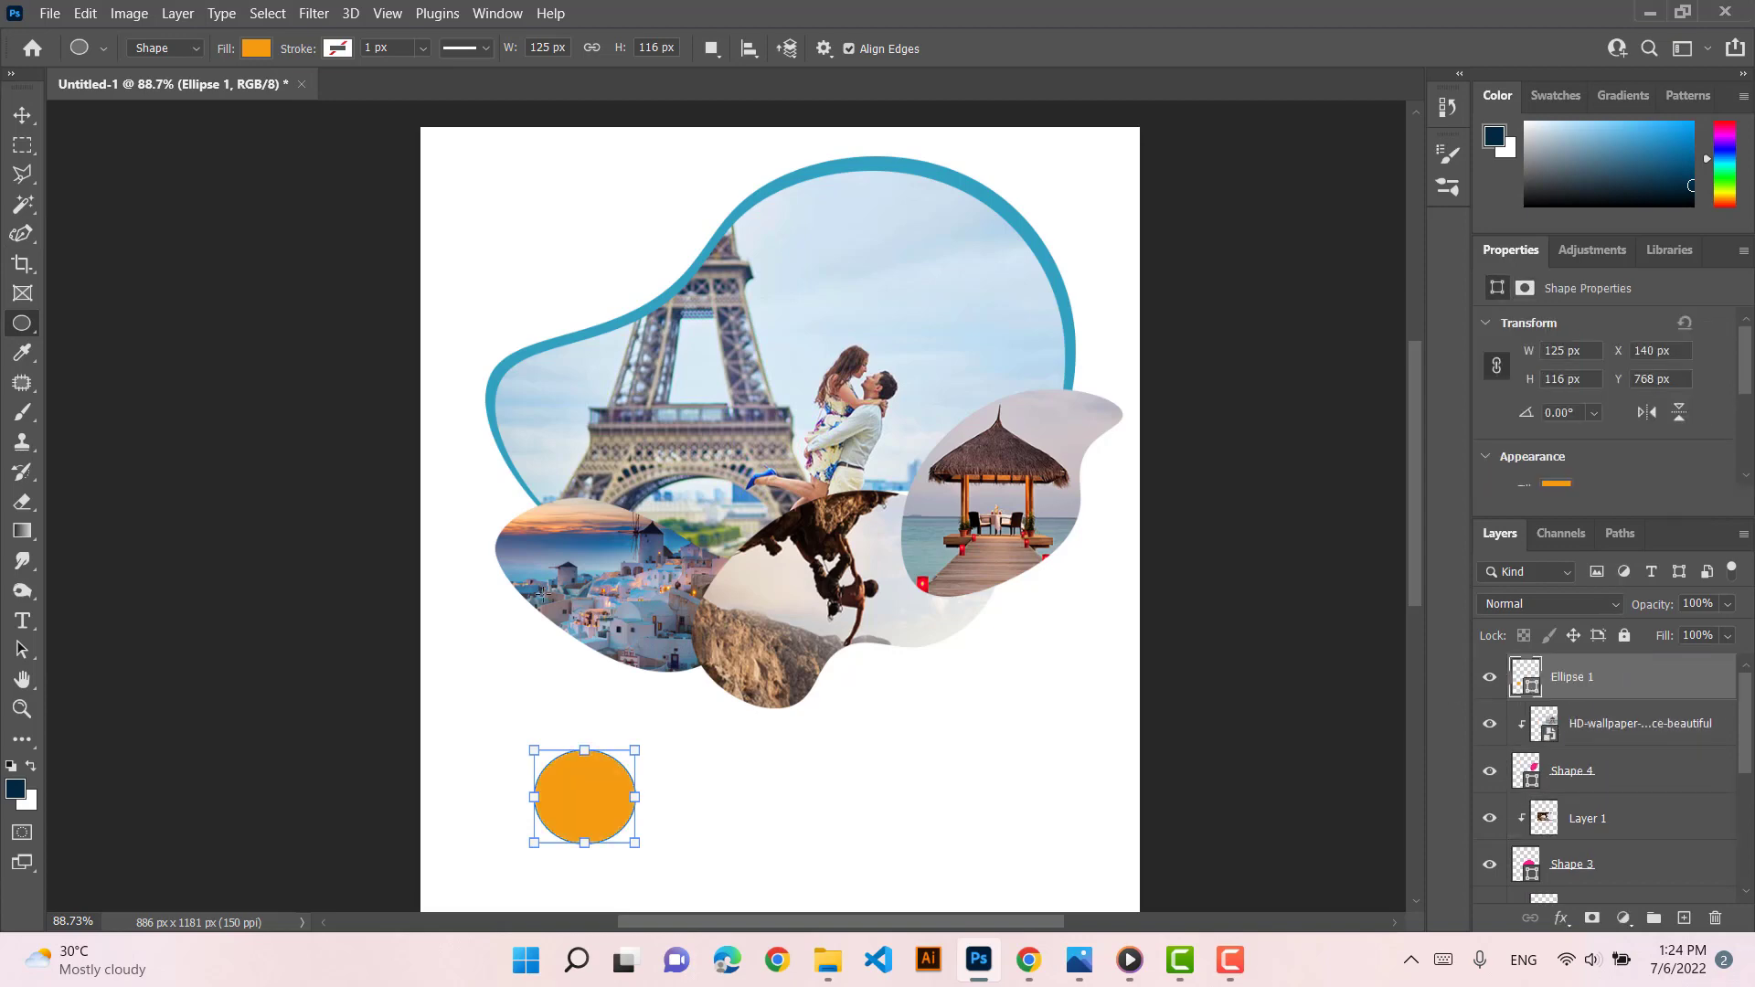
# Add a Stroke effect to the Santorini blob layer Shape 2, using the orange sampled from the ellipse
pyautogui.click(22, 114)
pyautogui.click(677, 635)
pyautogui.scroll(-2, 1636, 823)
pyautogui.click(1638, 835)
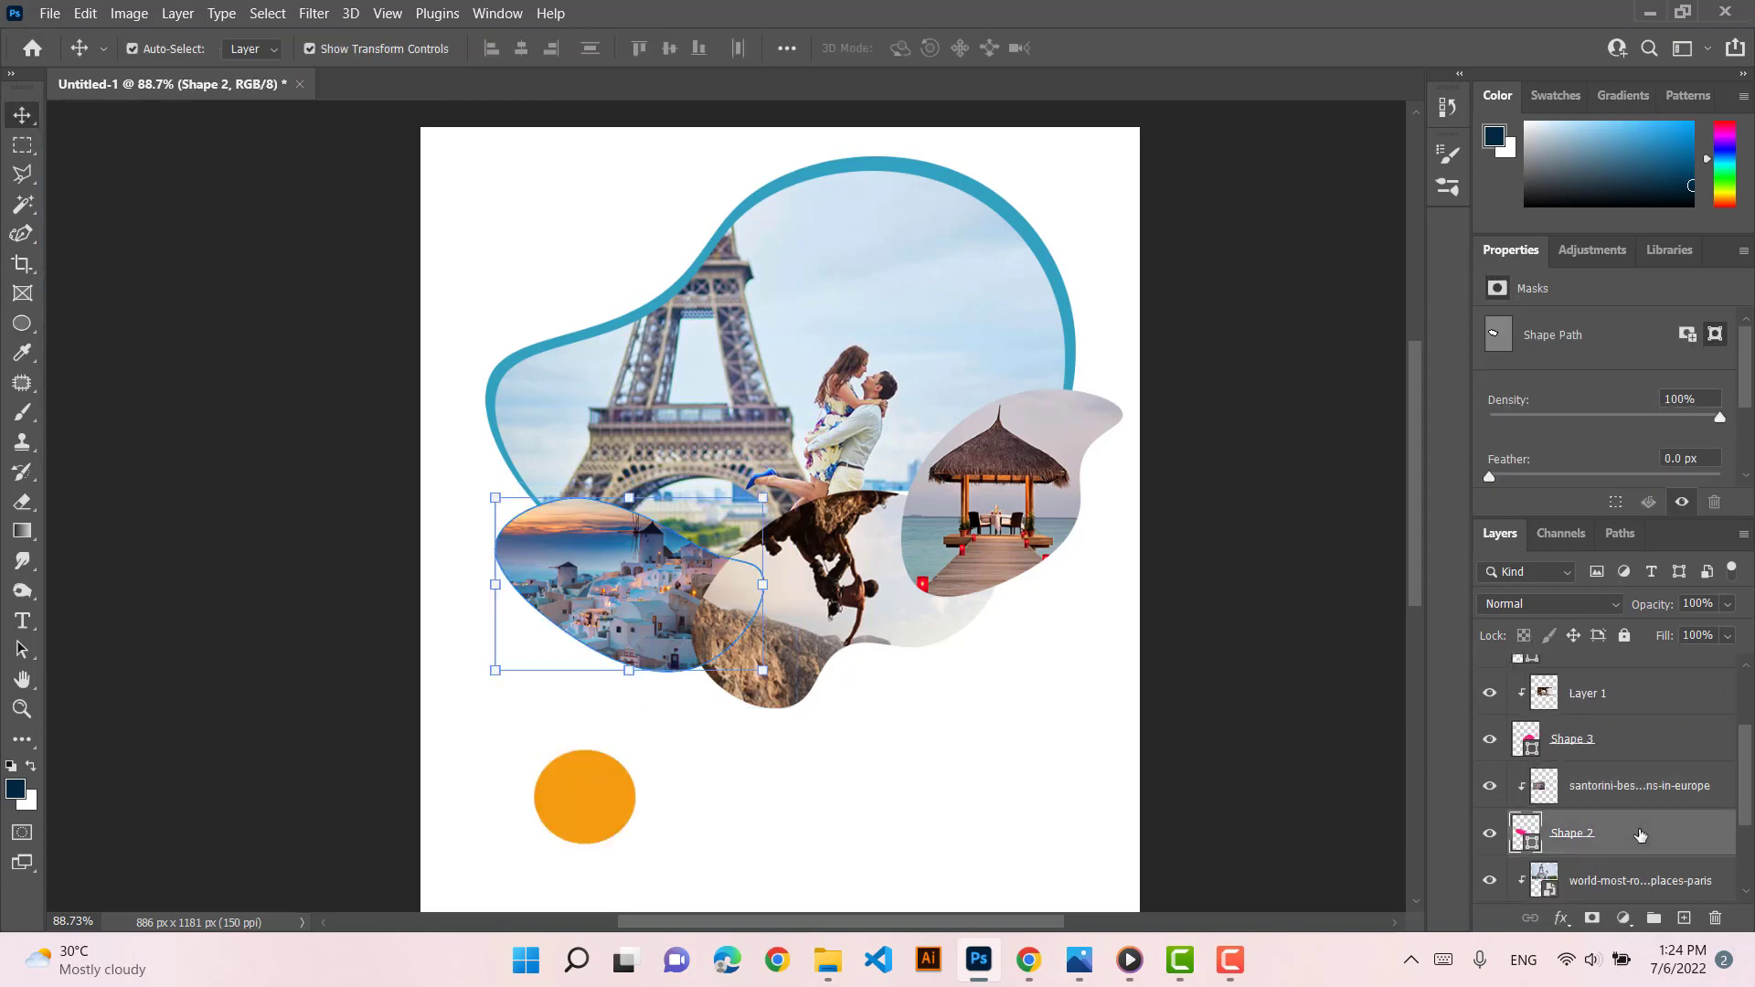
pyautogui.doubleClick(1699, 840)
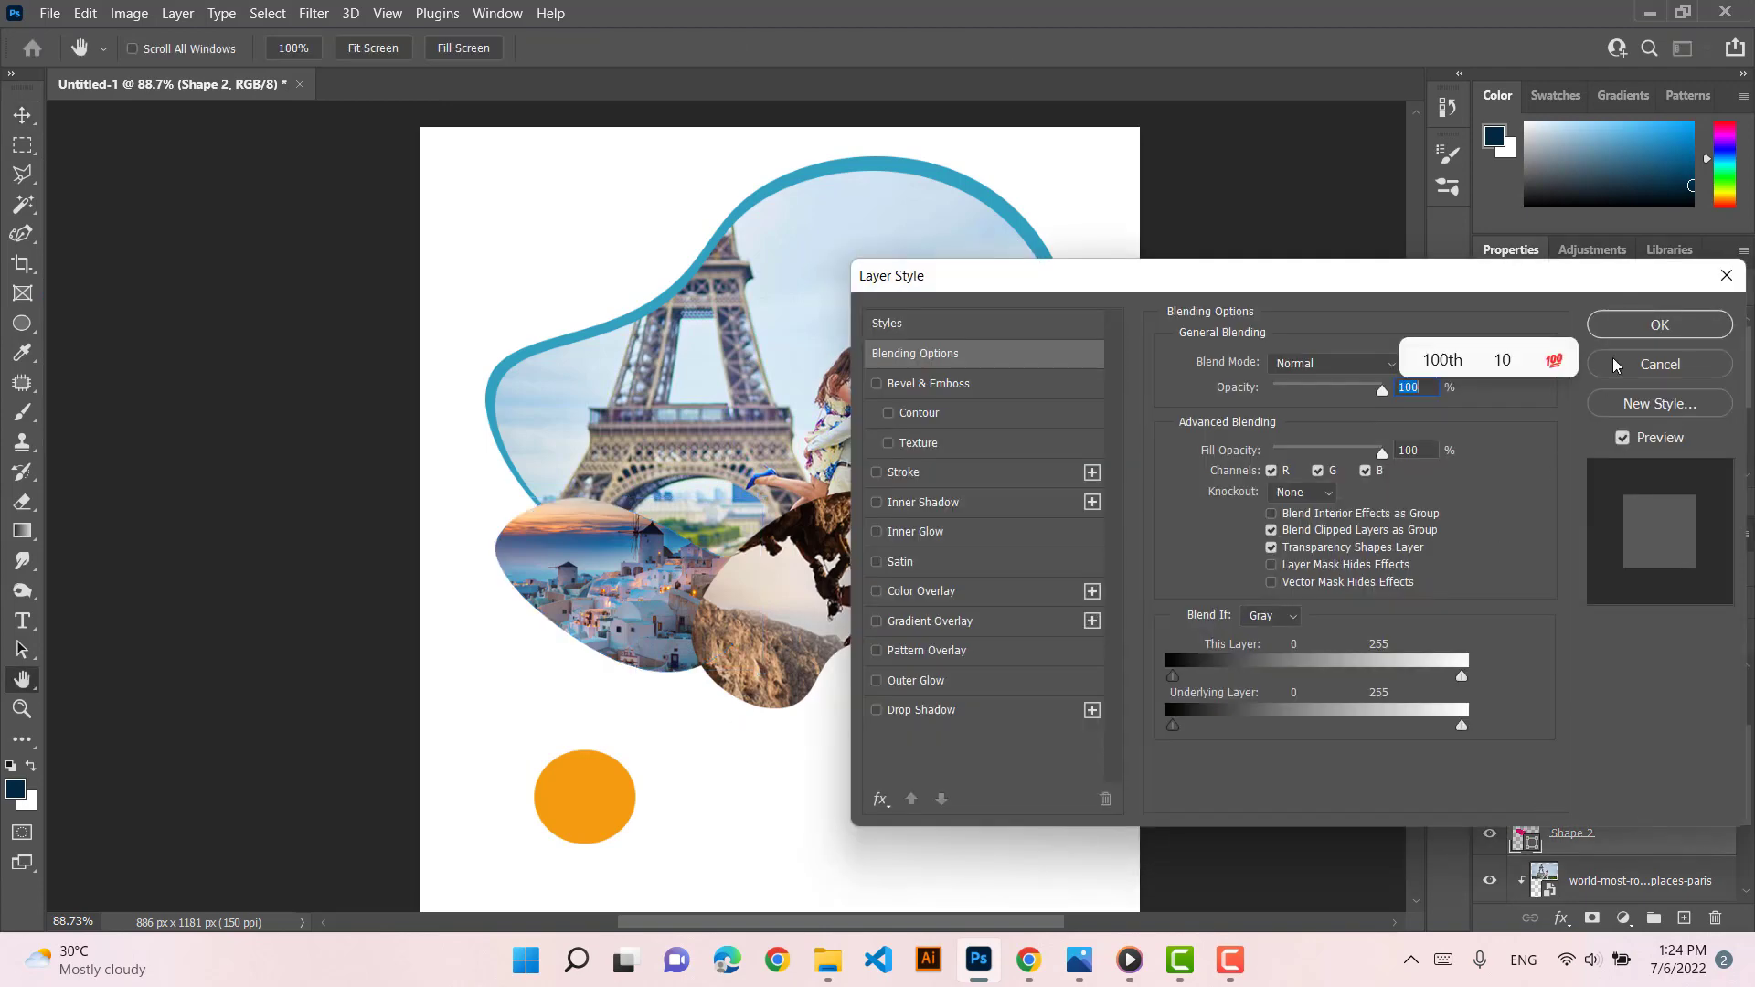
pyautogui.click(1001, 480)
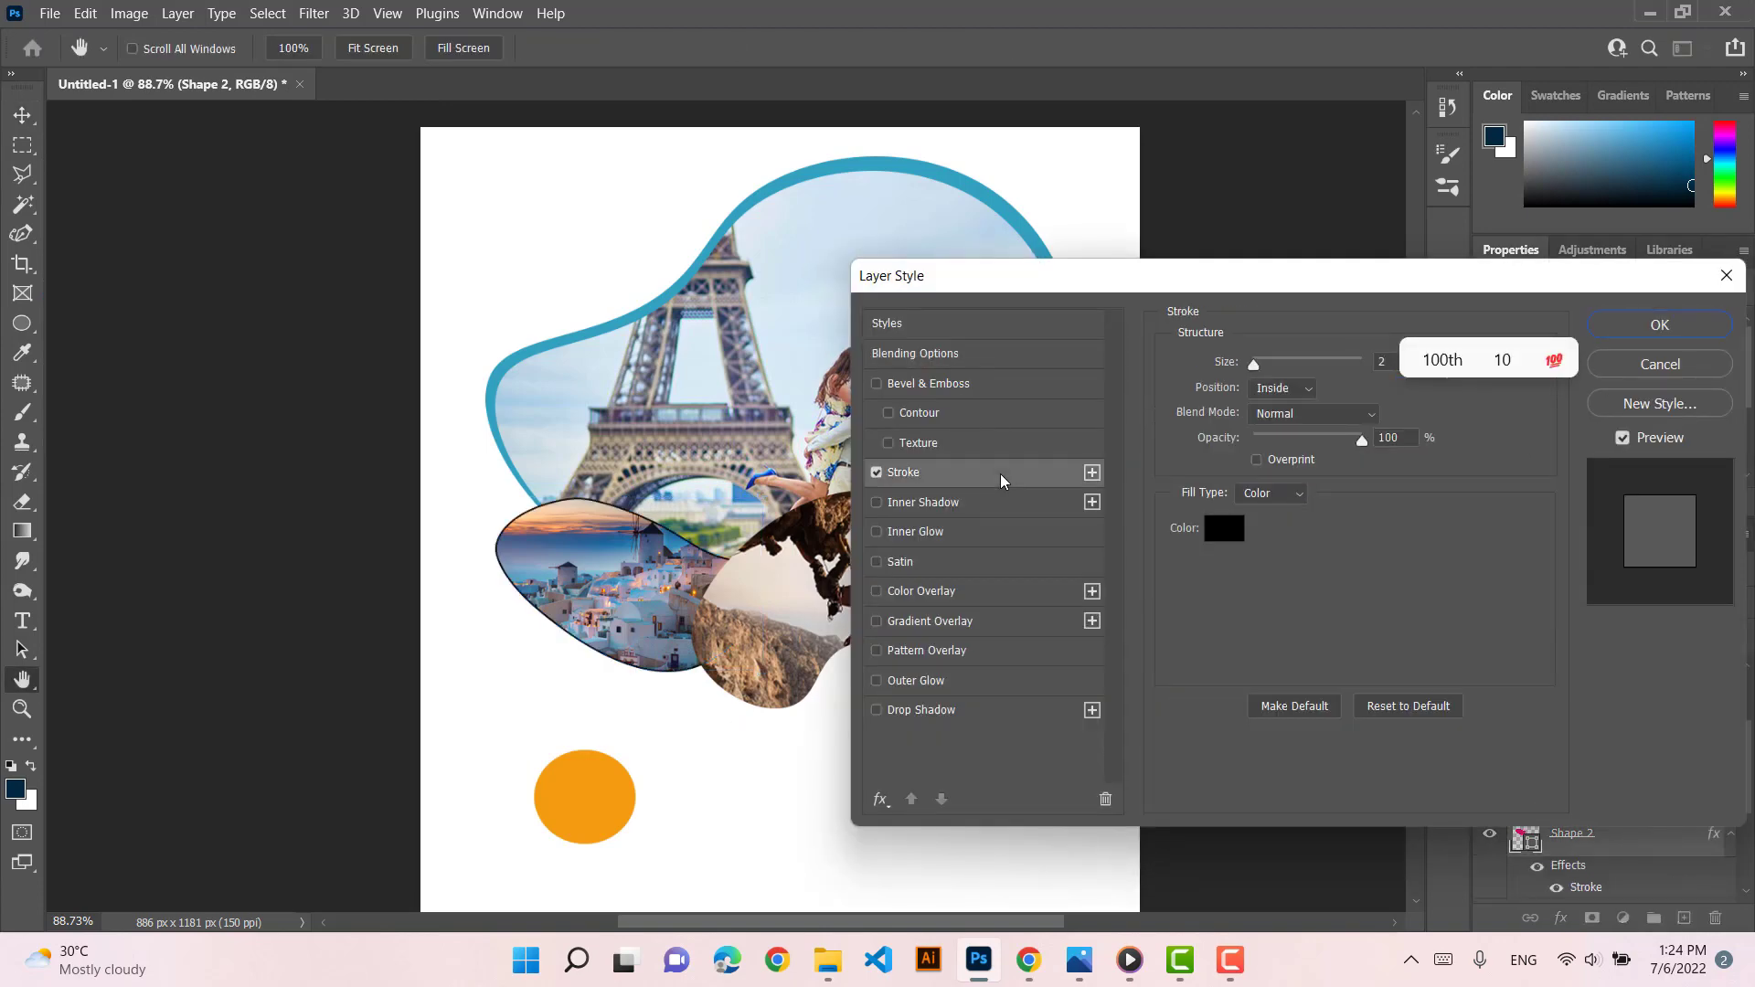
pyautogui.click(1229, 530)
pyautogui.click(584, 797)
pyautogui.click(1665, 157)
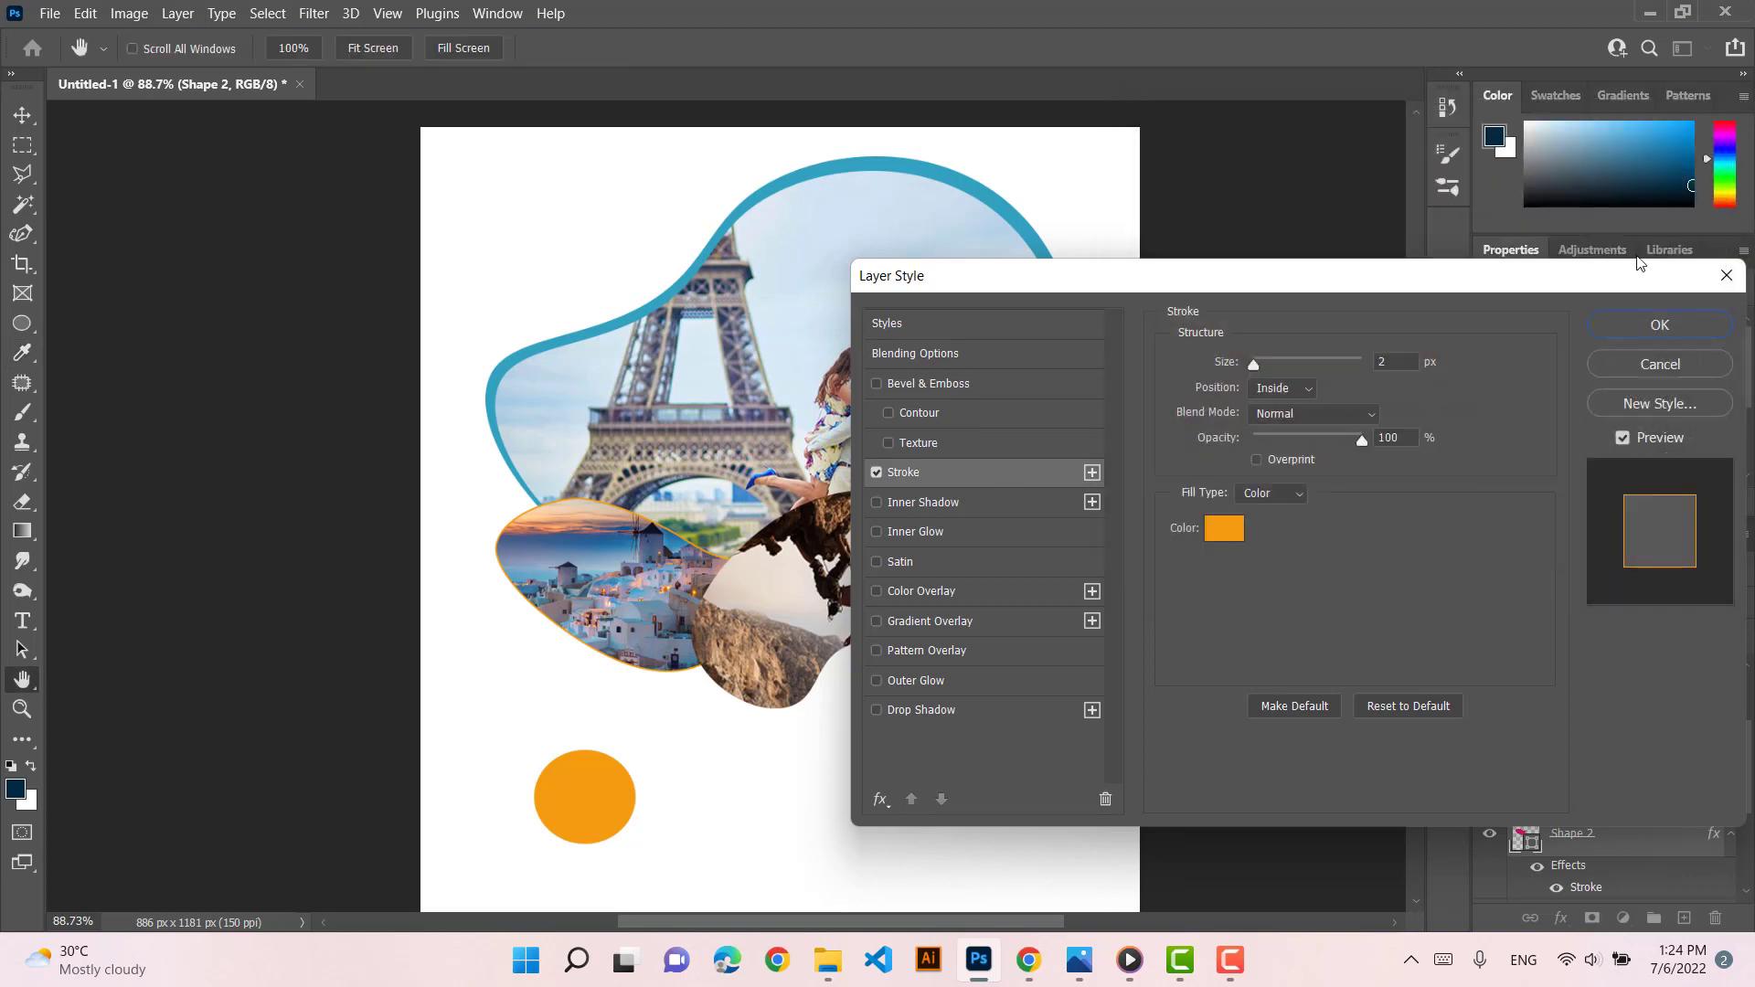
# Set the Shape 2 stroke to 8 px, positioned Outside, and apply it
pyautogui.moveTo(1273, 364); pyautogui.dragTo(1264, 360)
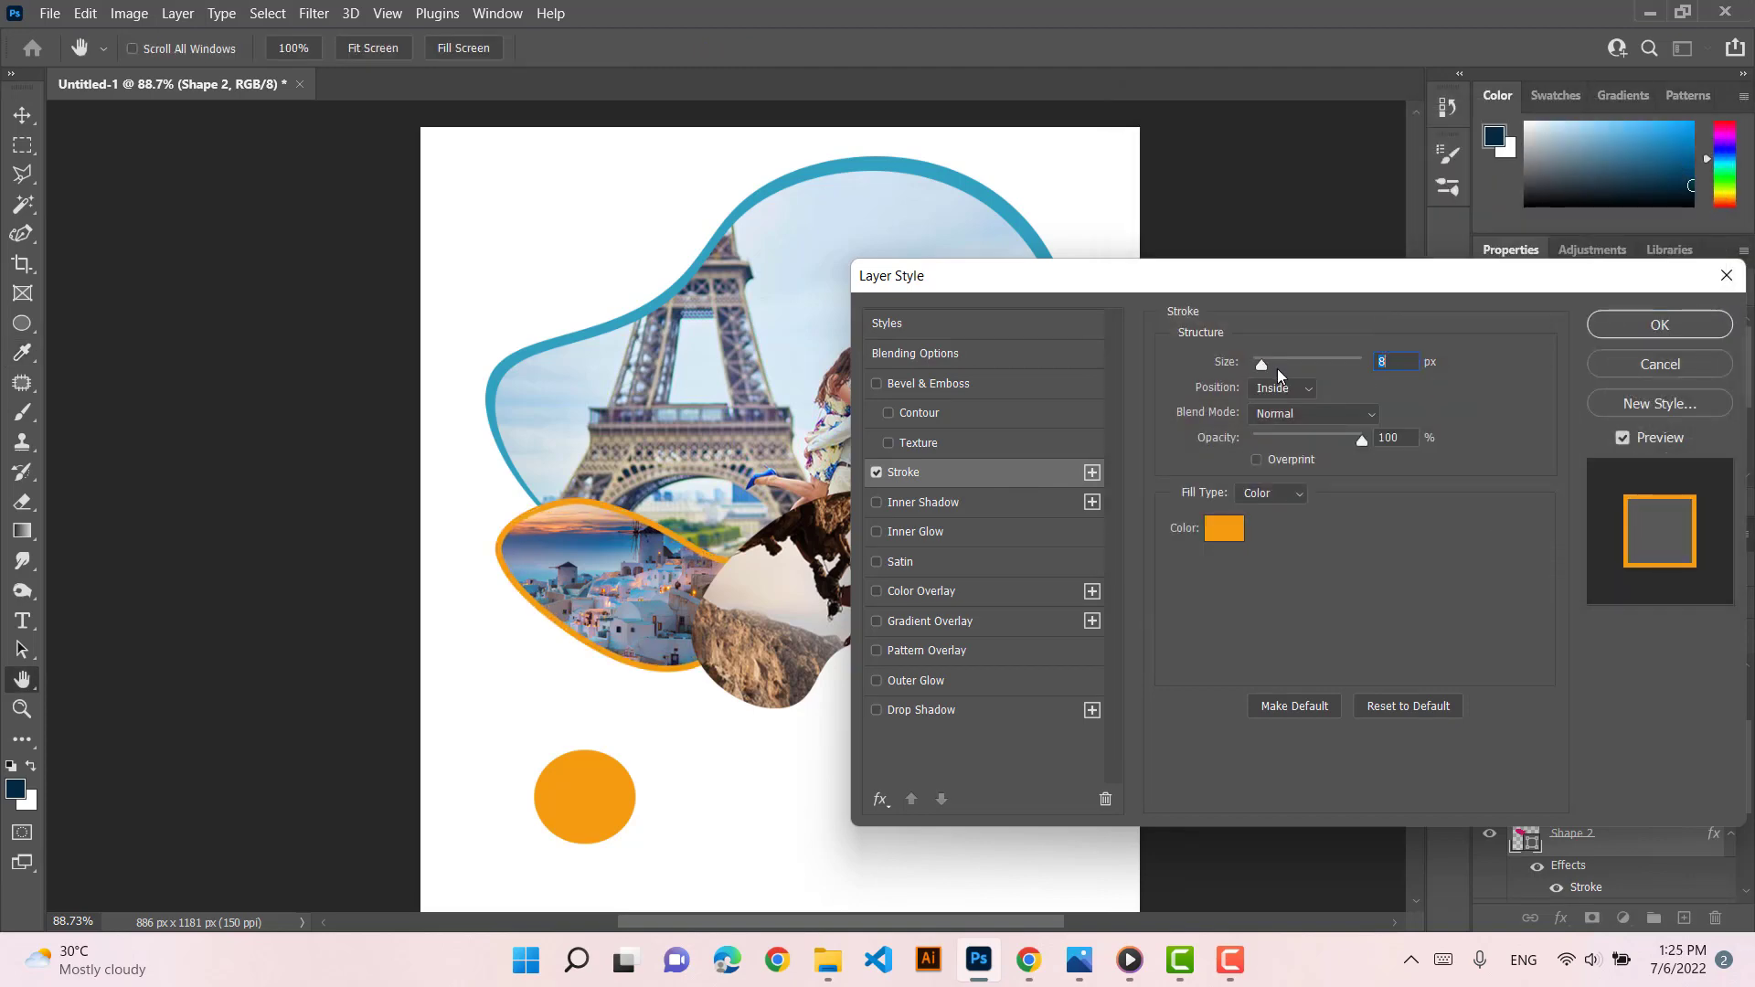
pyautogui.click(1304, 390)
pyautogui.click(1280, 404)
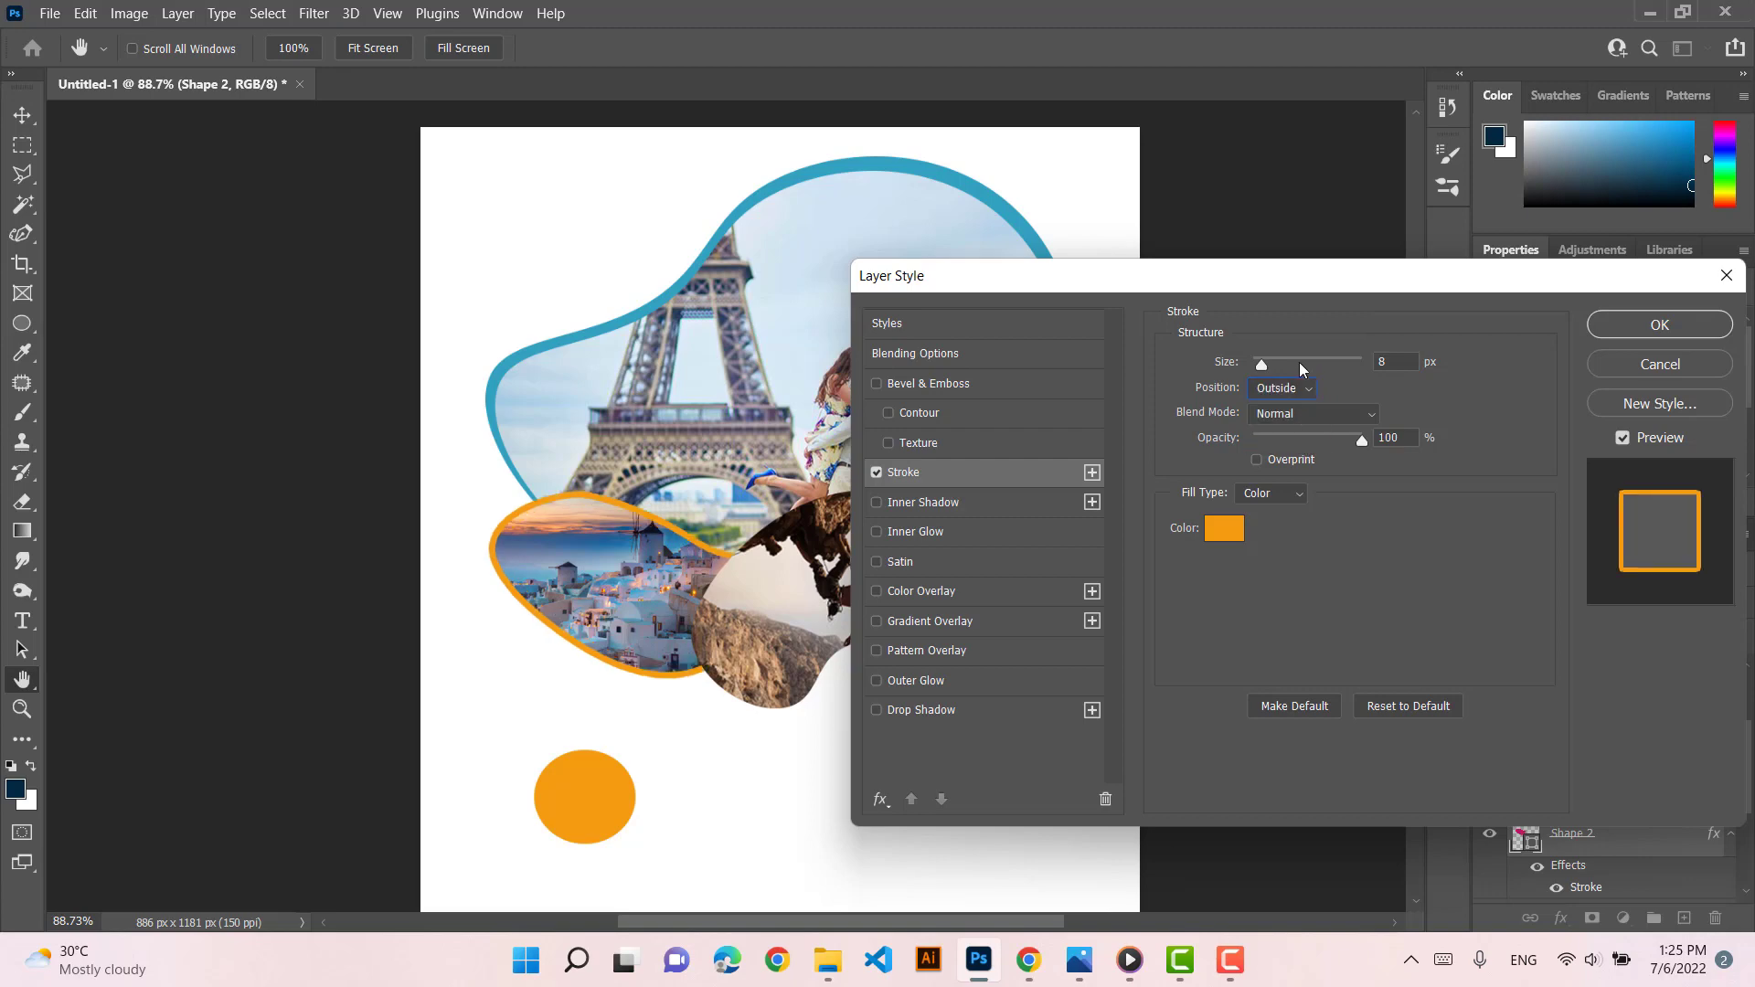
pyautogui.moveTo(1261, 363); pyautogui.dragTo(1262, 360)
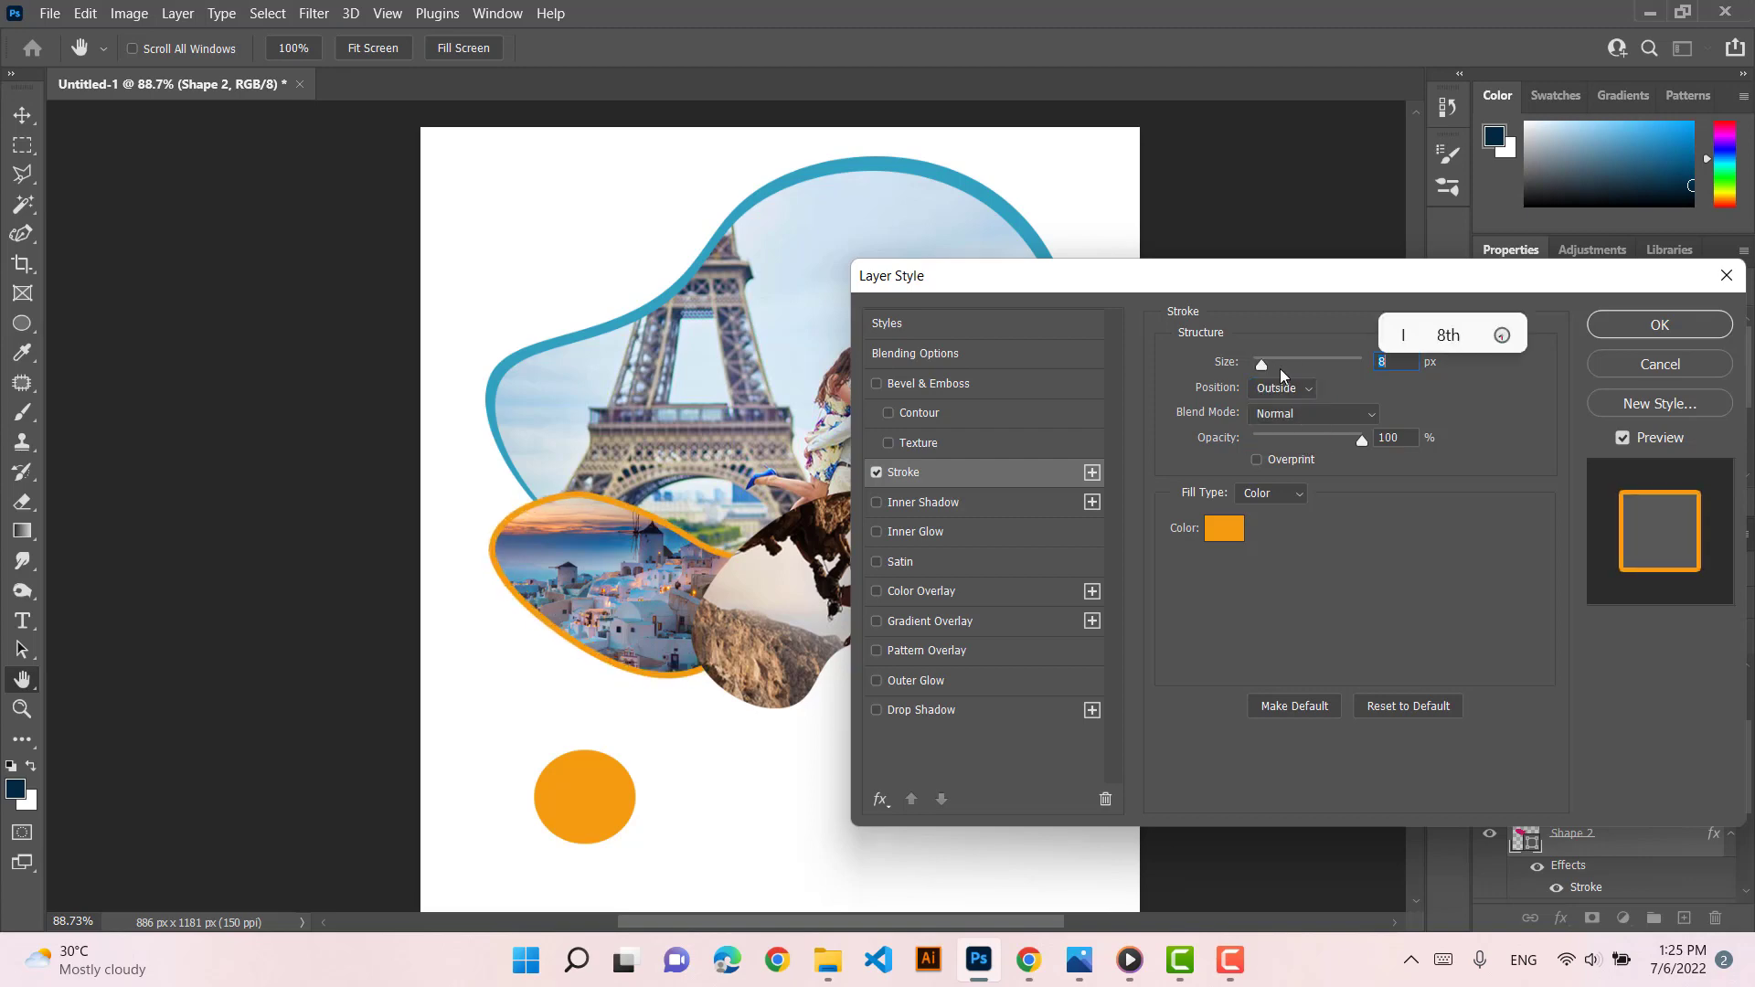
pyautogui.click(1659, 325)
pyautogui.press('v')
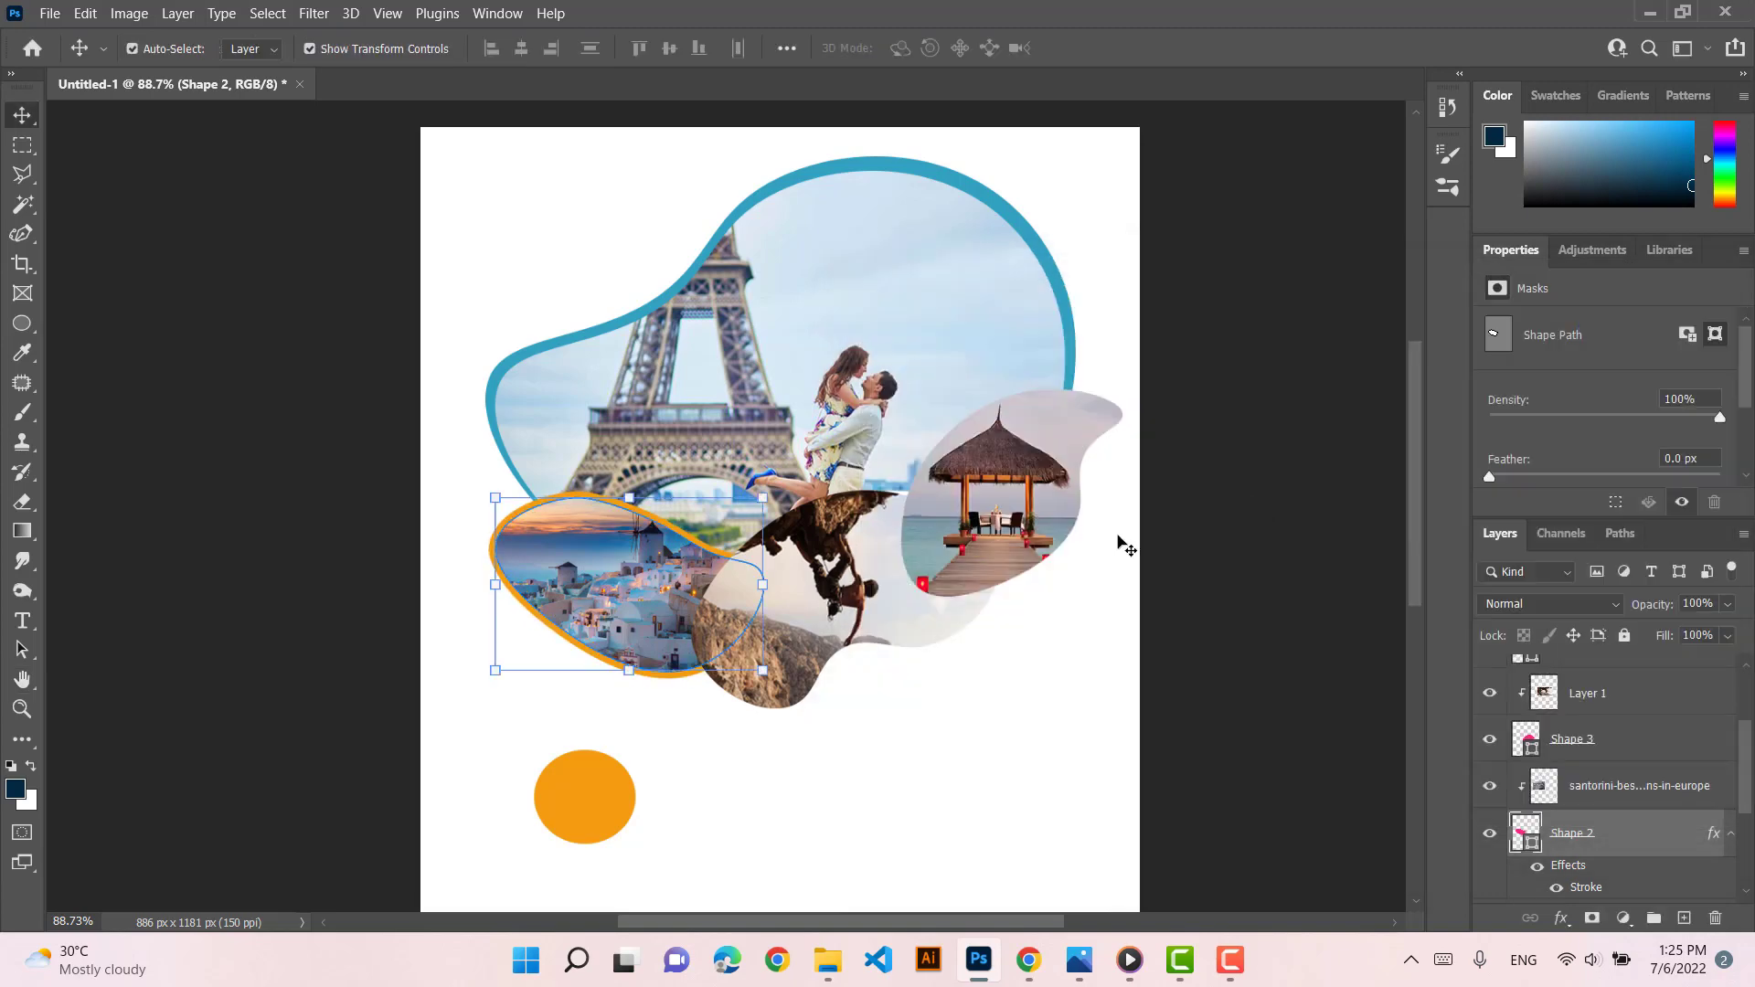
# Apply the same orange outside stroke to the rock climber blob layer Shape 3
pyautogui.click(948, 635)
pyautogui.doubleClick(1700, 737)
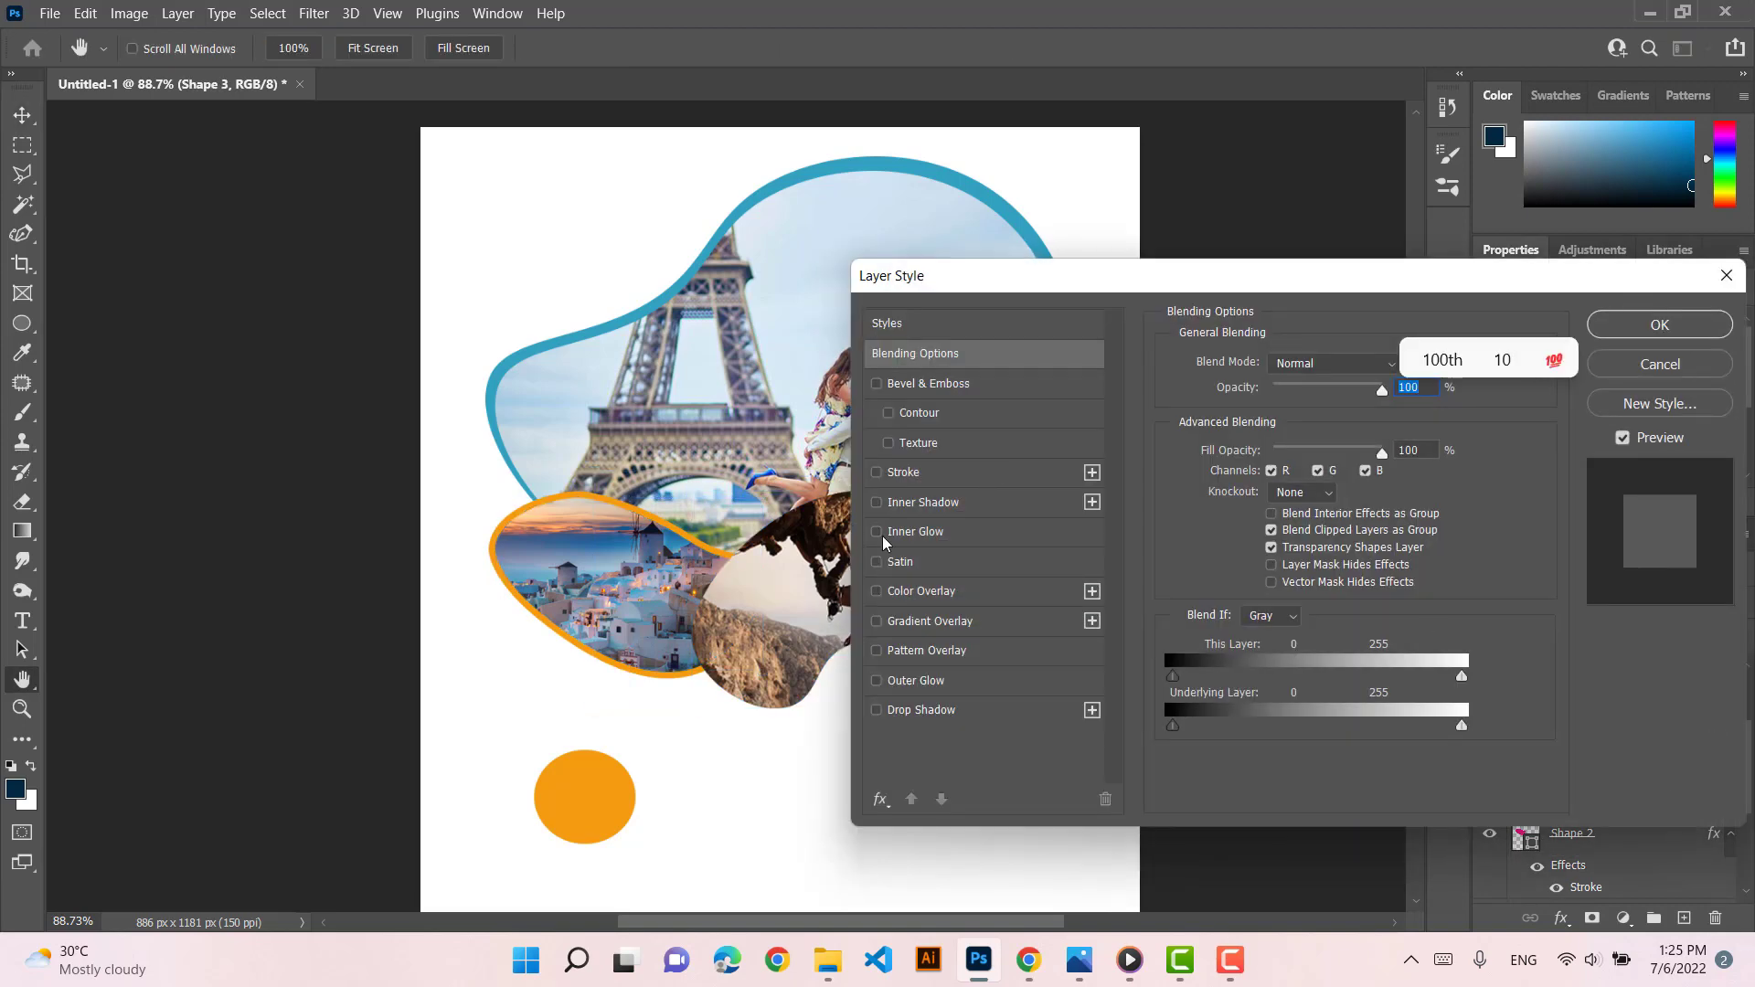
pyautogui.click(900, 472)
pyautogui.click(1673, 327)
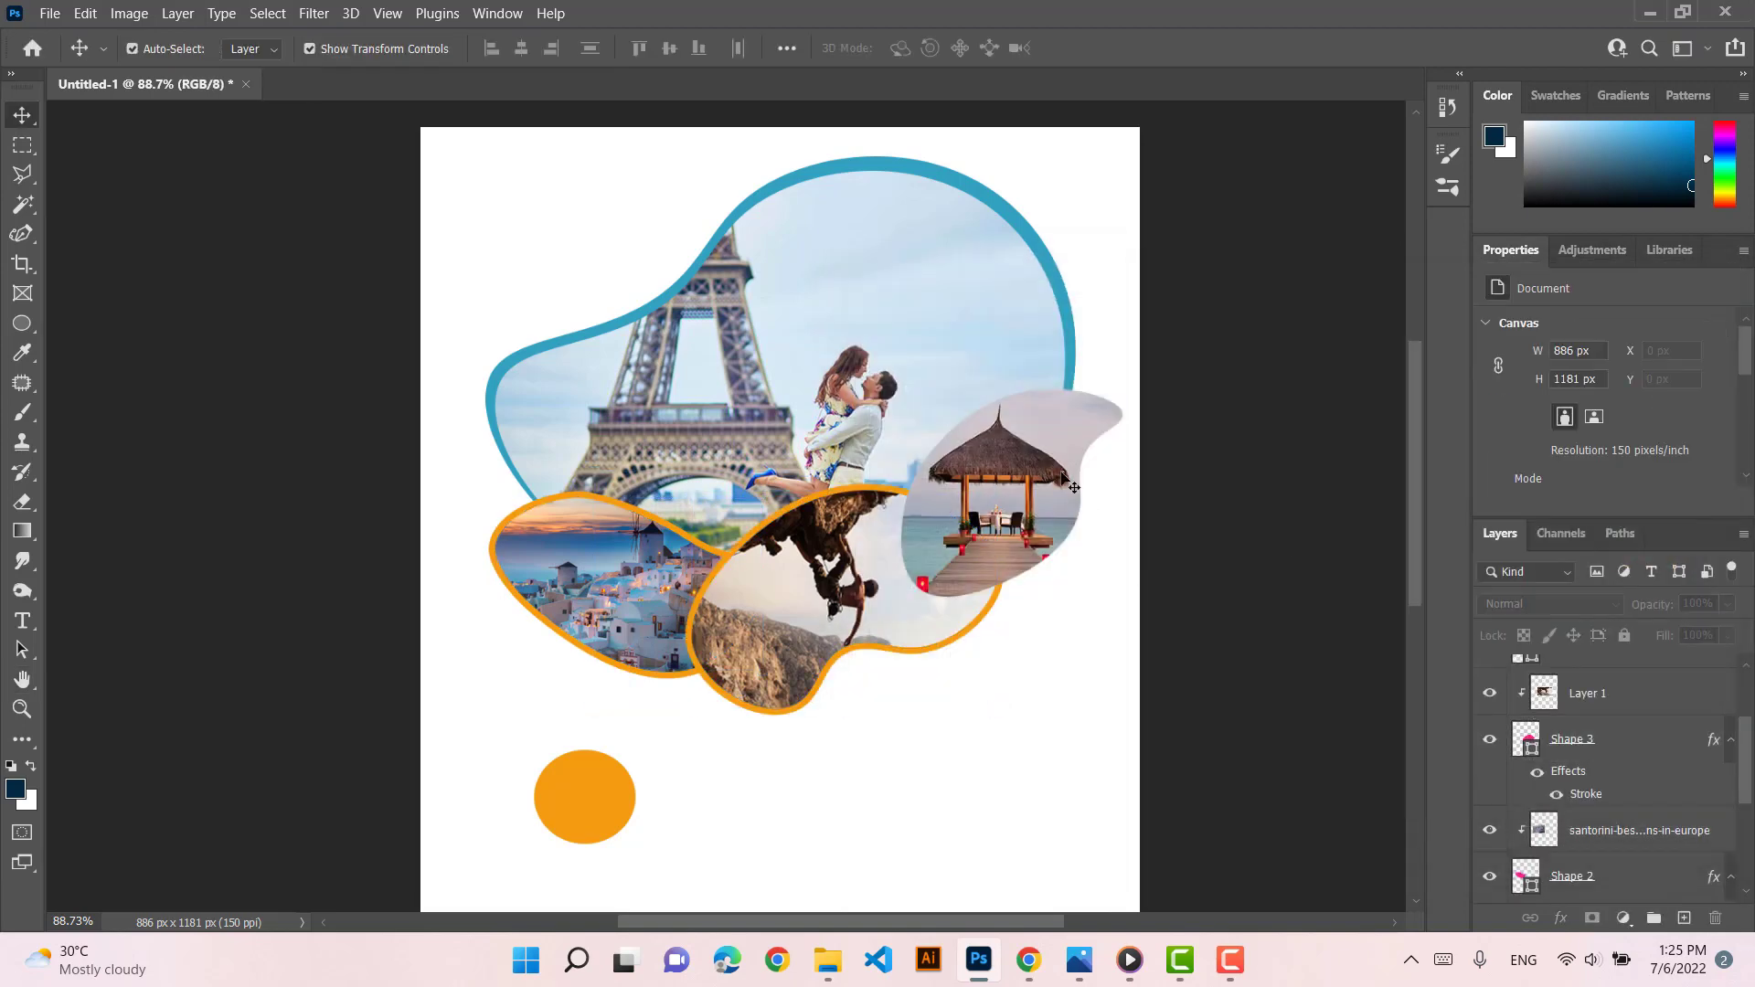
# Apply the same orange outside stroke to the beach hut blob layer Shape 4
pyautogui.click(1068, 483)
pyautogui.scroll(1, 1723, 681)
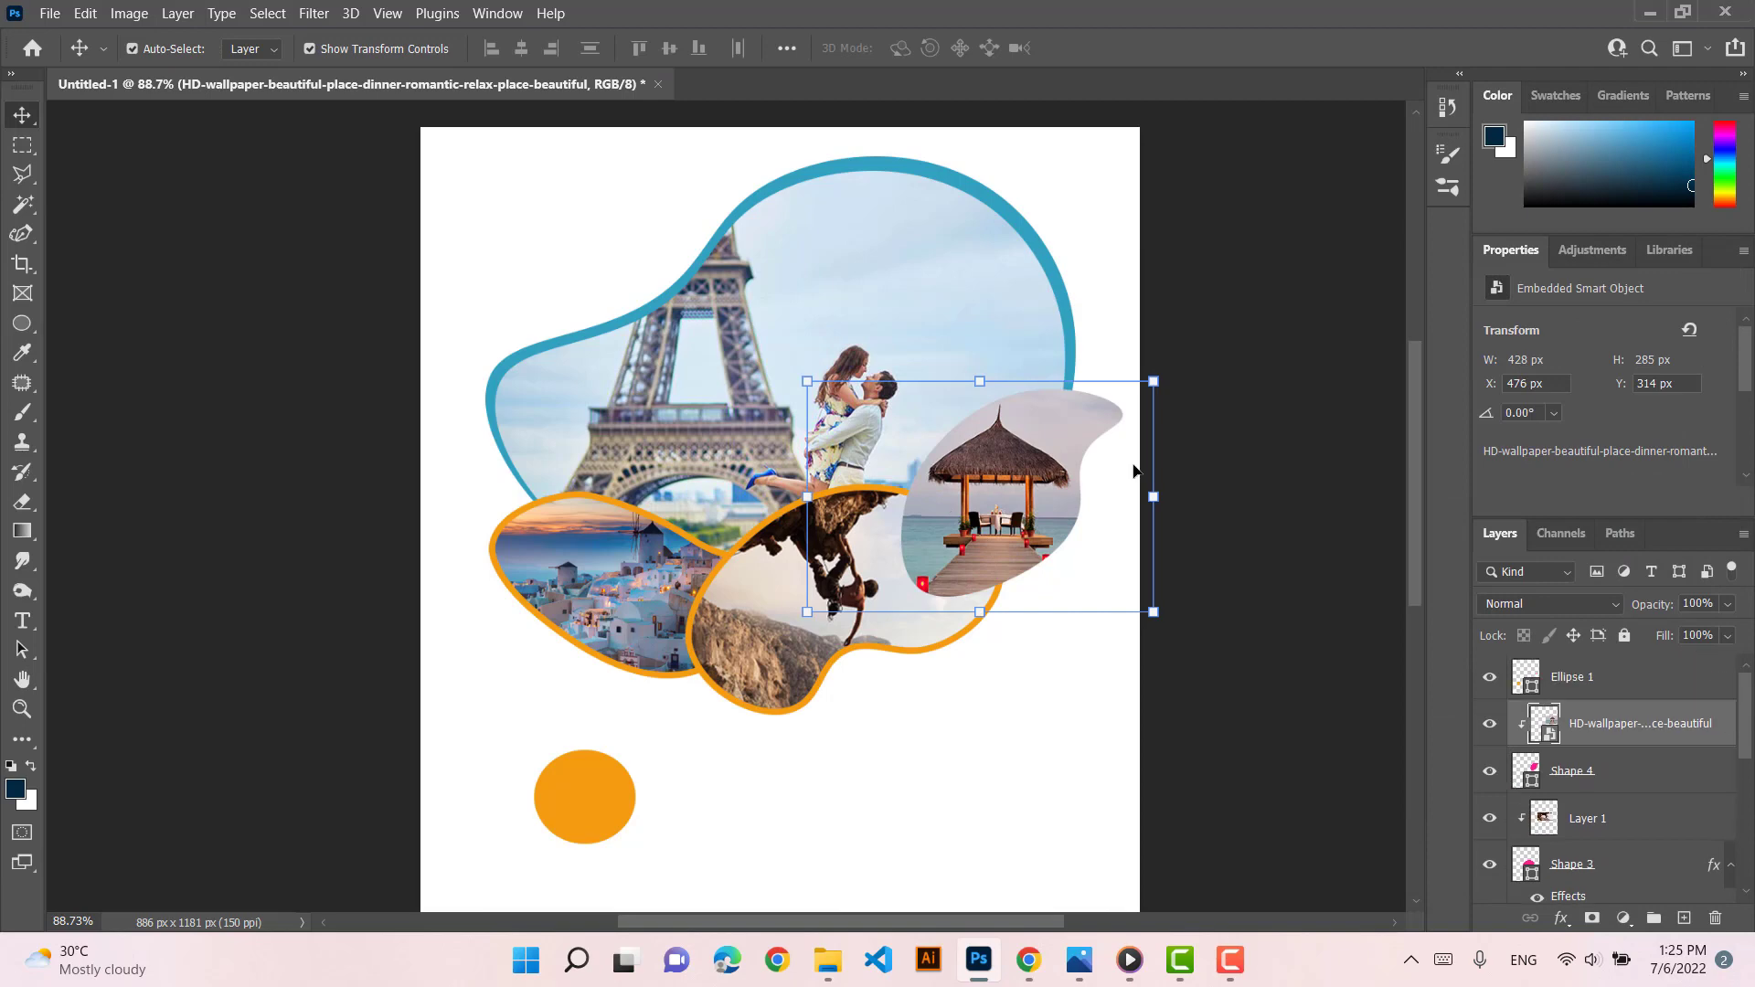
pyautogui.click(1642, 823)
pyautogui.click(1645, 791)
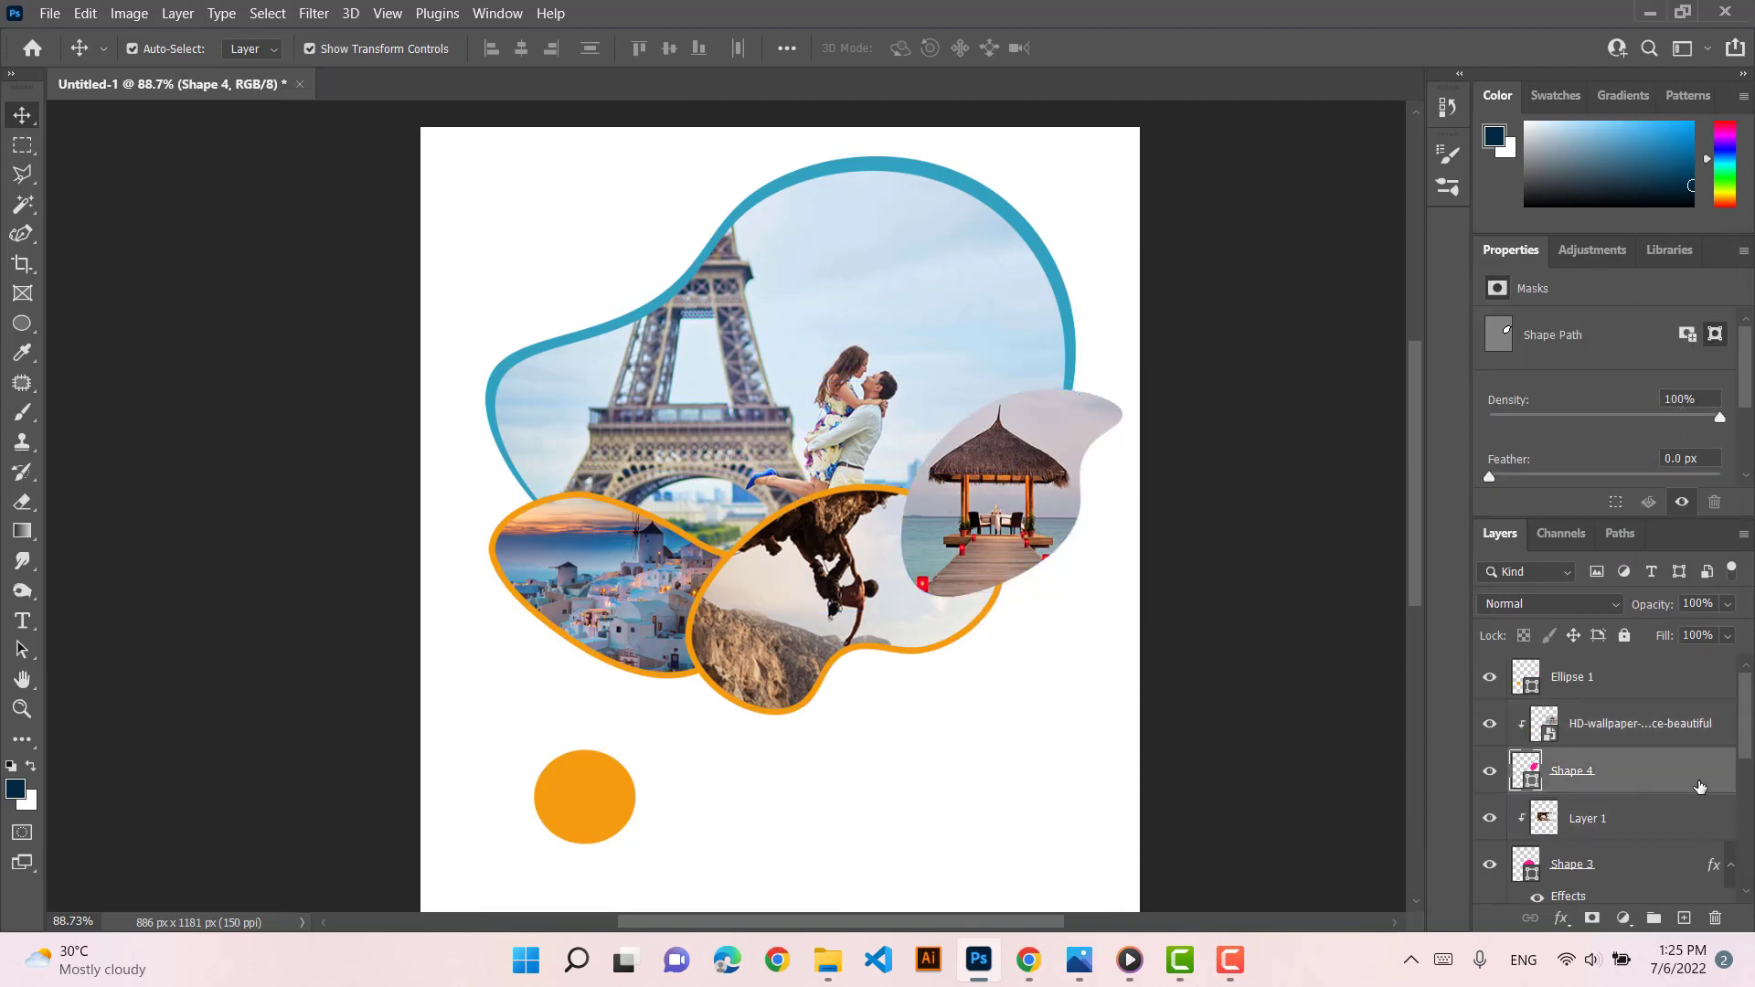
pyautogui.doubleClick(1697, 785)
pyautogui.click(976, 473)
pyautogui.click(1677, 331)
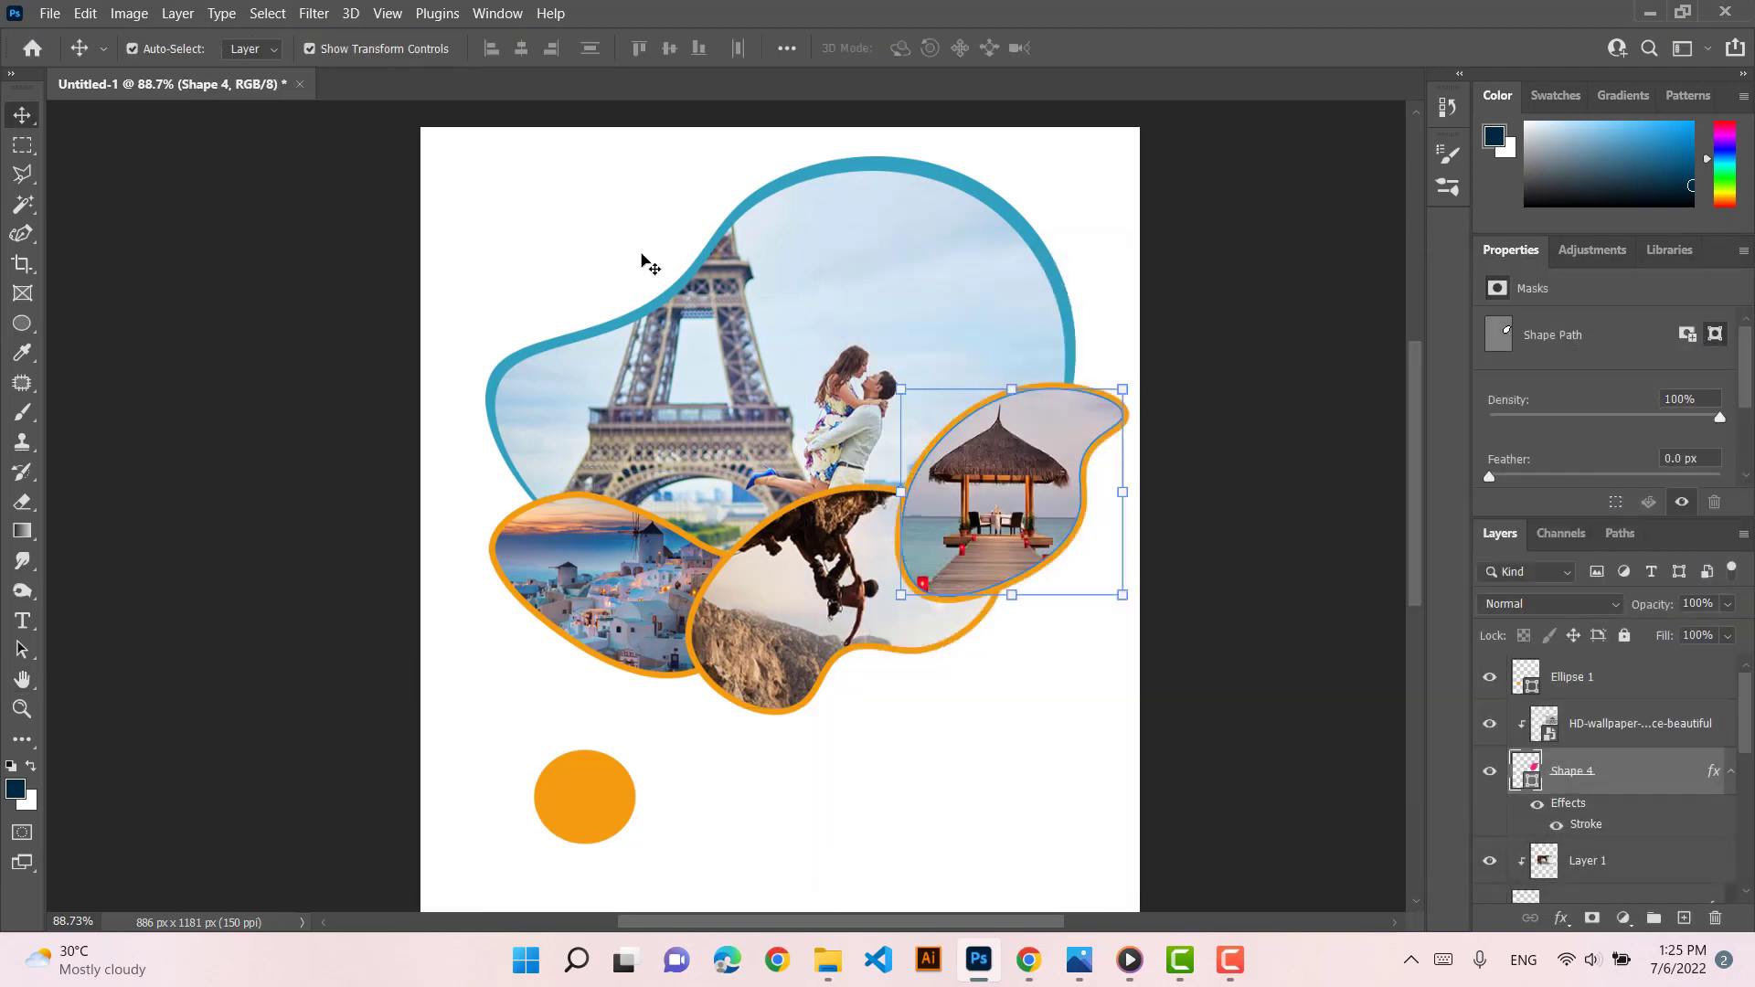
# Change the fill of the blue border blob Shape 1 behind the Paris photo to the recently used orange
pyautogui.click(681, 301)
pyautogui.click(22, 233)
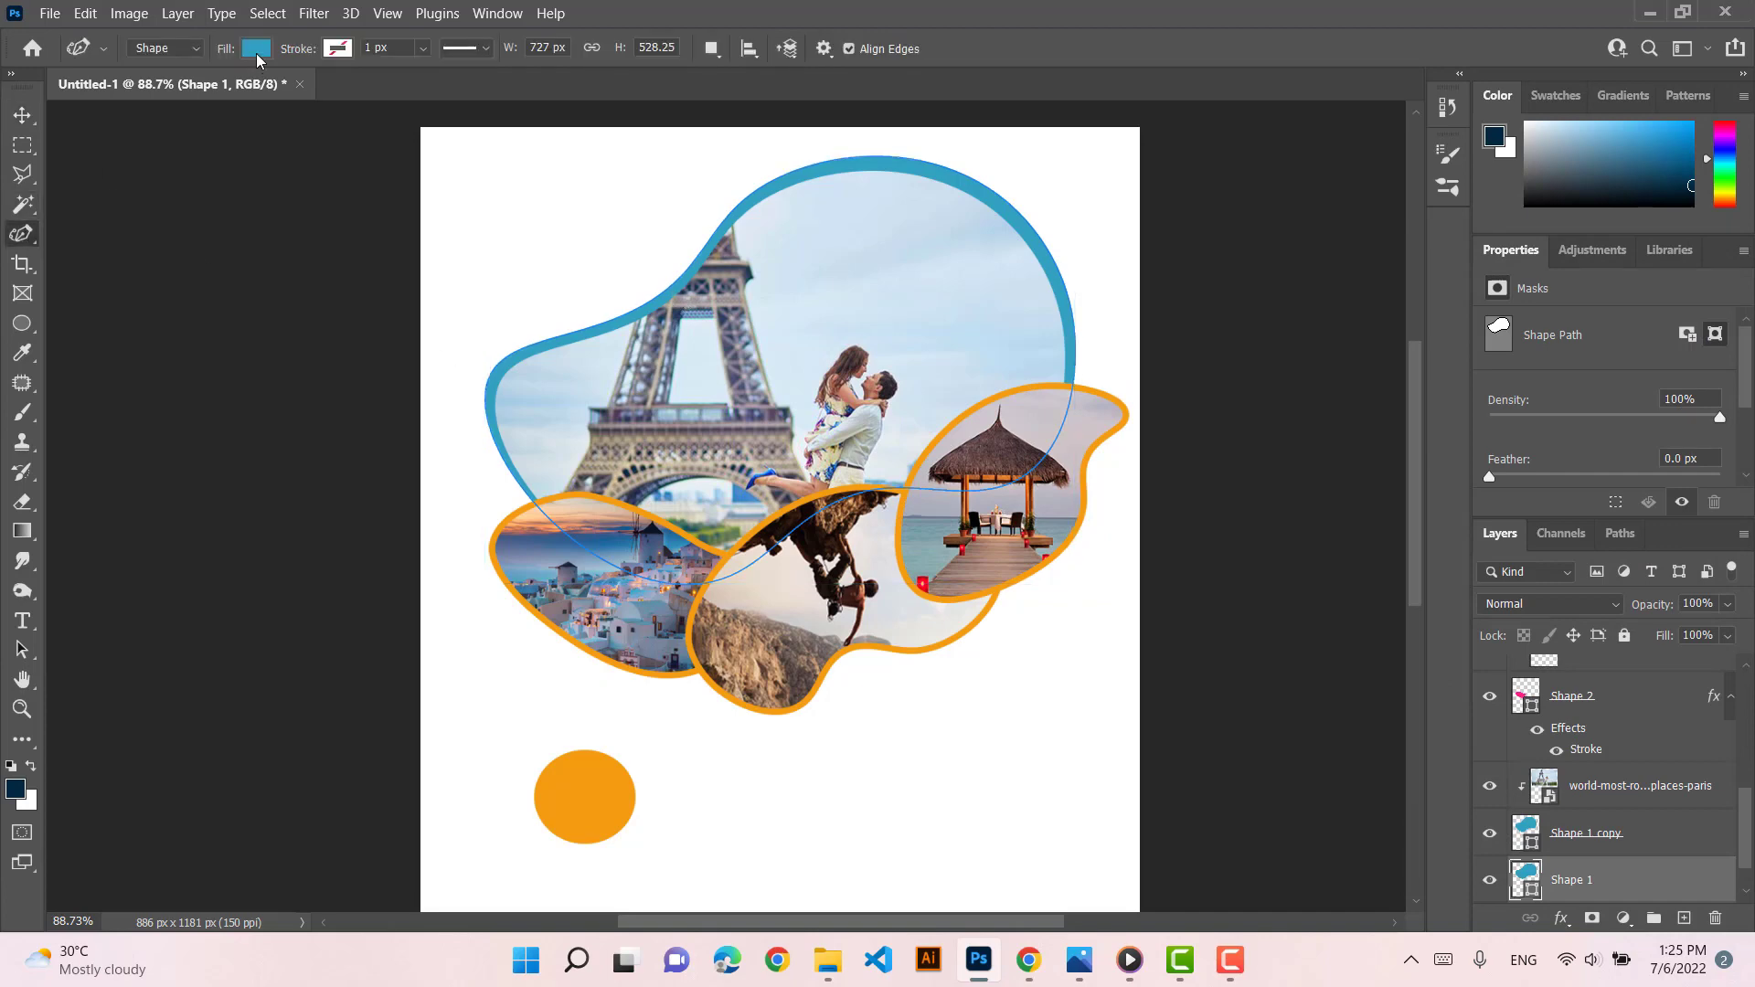
pyautogui.click(256, 47)
pyautogui.click(111, 167)
pyautogui.click(22, 115)
pyautogui.click(156, 137)
pyautogui.scroll(3, 782, 859)
pyautogui.scroll(-4, 781, 860)
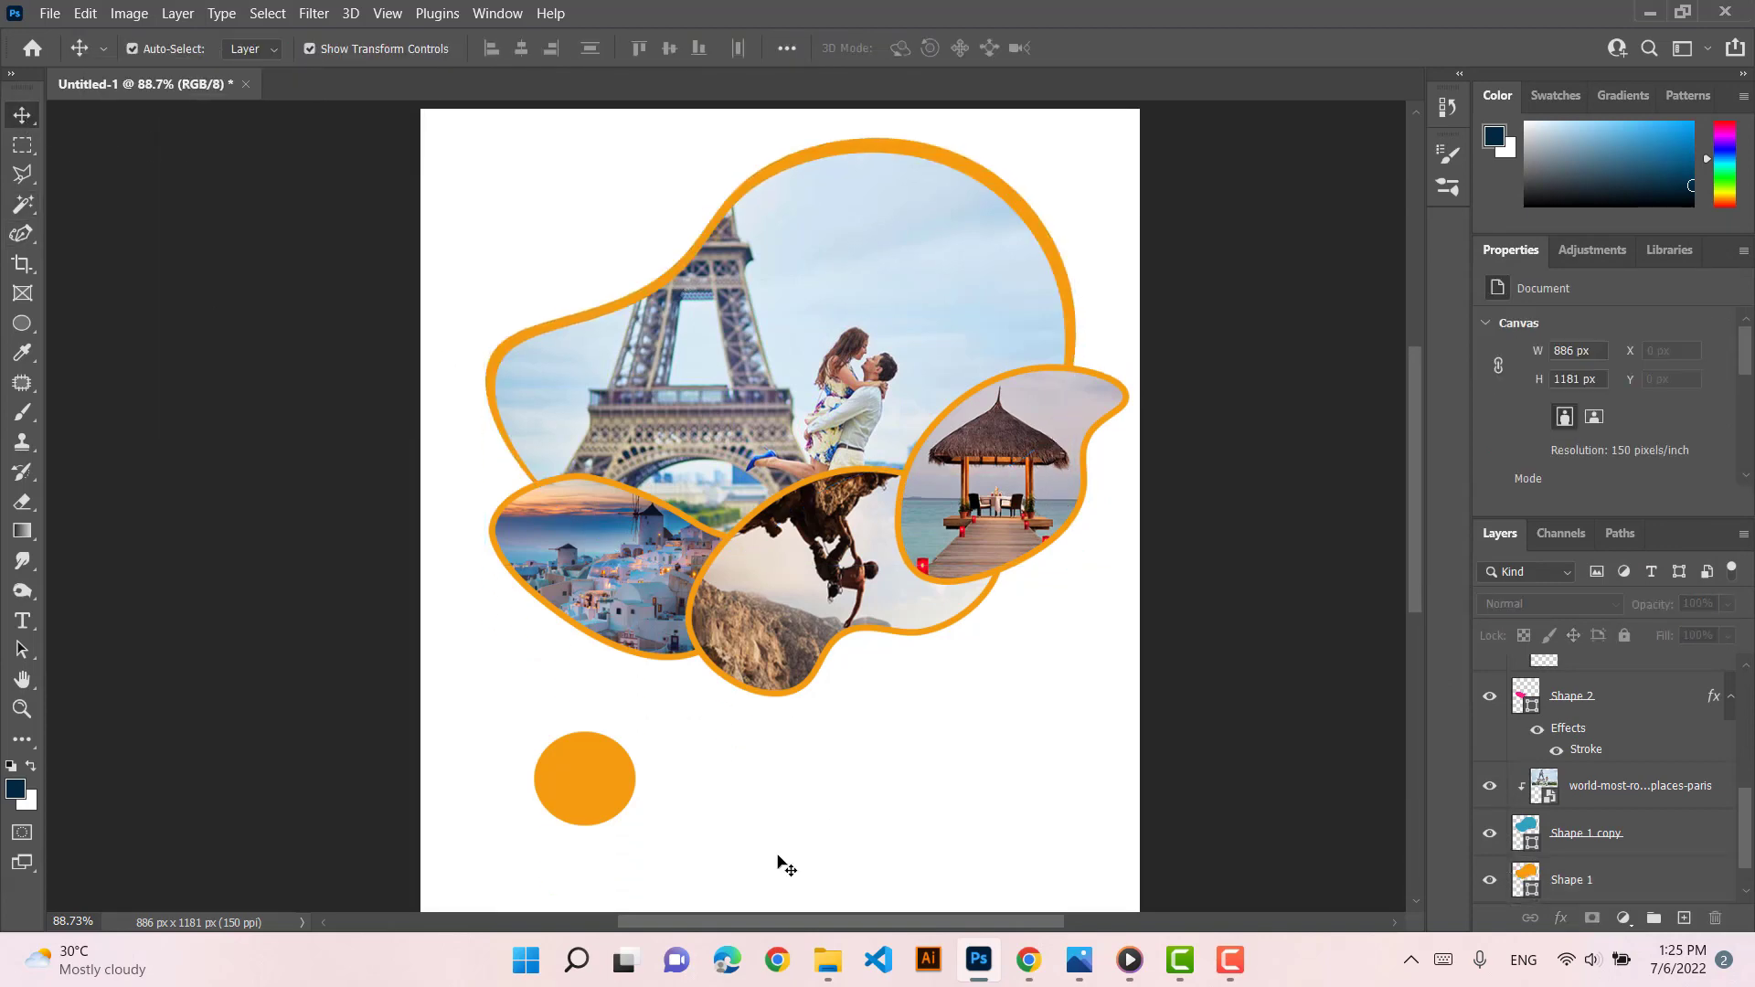
# Delete the orange sample ellipse below the photos
pyautogui.click(545, 782)
pyautogui.press('Delete')
pyautogui.click(831, 773)
pyautogui.scroll(2, 823, 640)
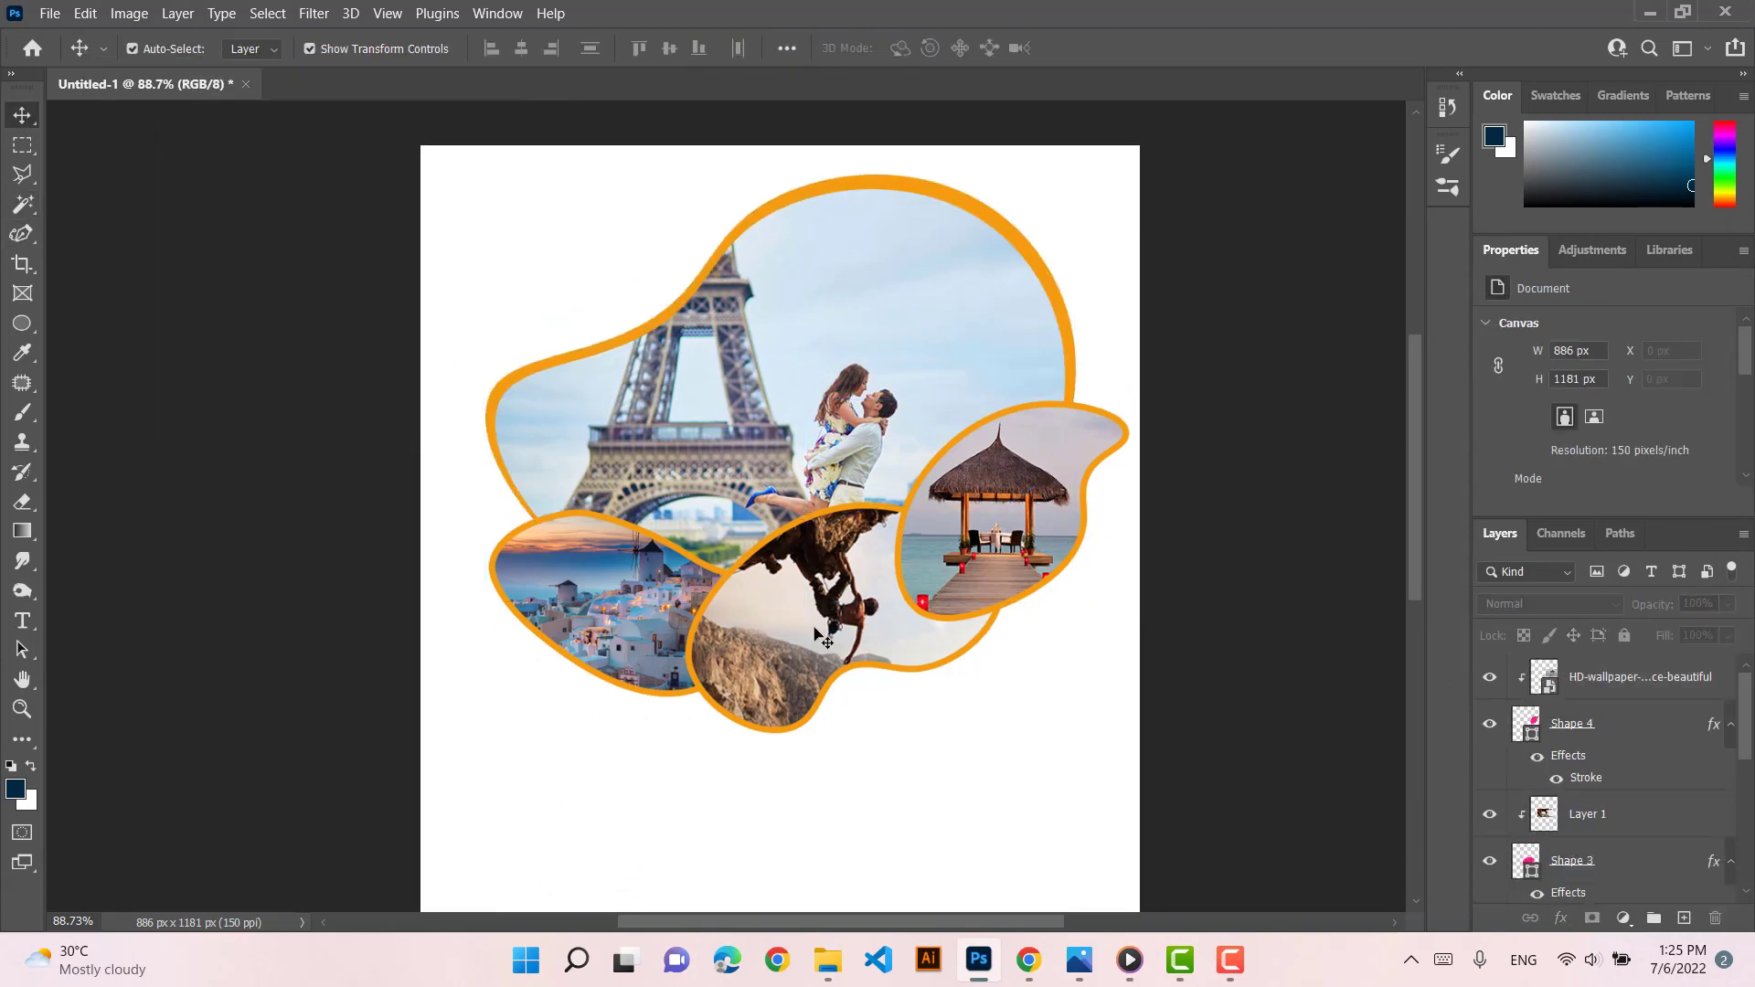
# Select all the photo blobs together and move the group slightly down on the canvas
pyautogui.moveTo(1089, 695); pyautogui.dragTo(619, 403)
pyautogui.moveTo(836, 358); pyautogui.dragTo(834, 376)
pyautogui.click(1274, 255)
# Switch to File Explorer and open the template pro folder on the I: drive
pyautogui.hotkey('alt', 'Tab')
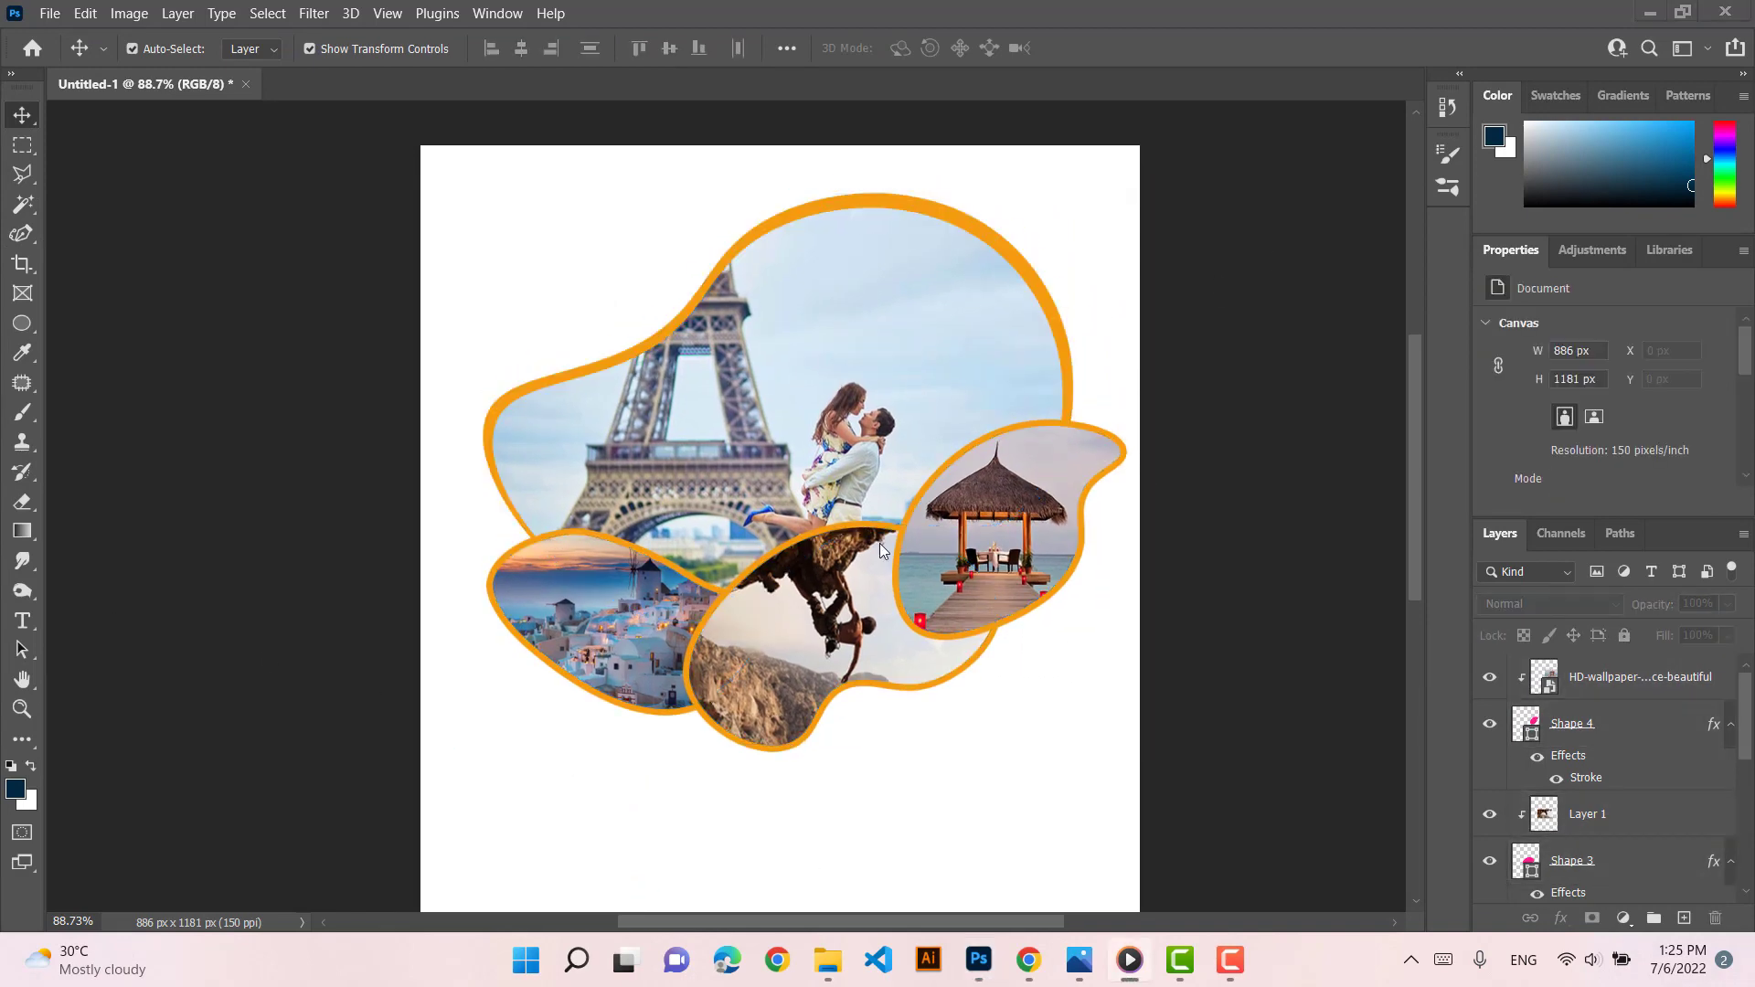
pyautogui.scroll(1, 879, 541)
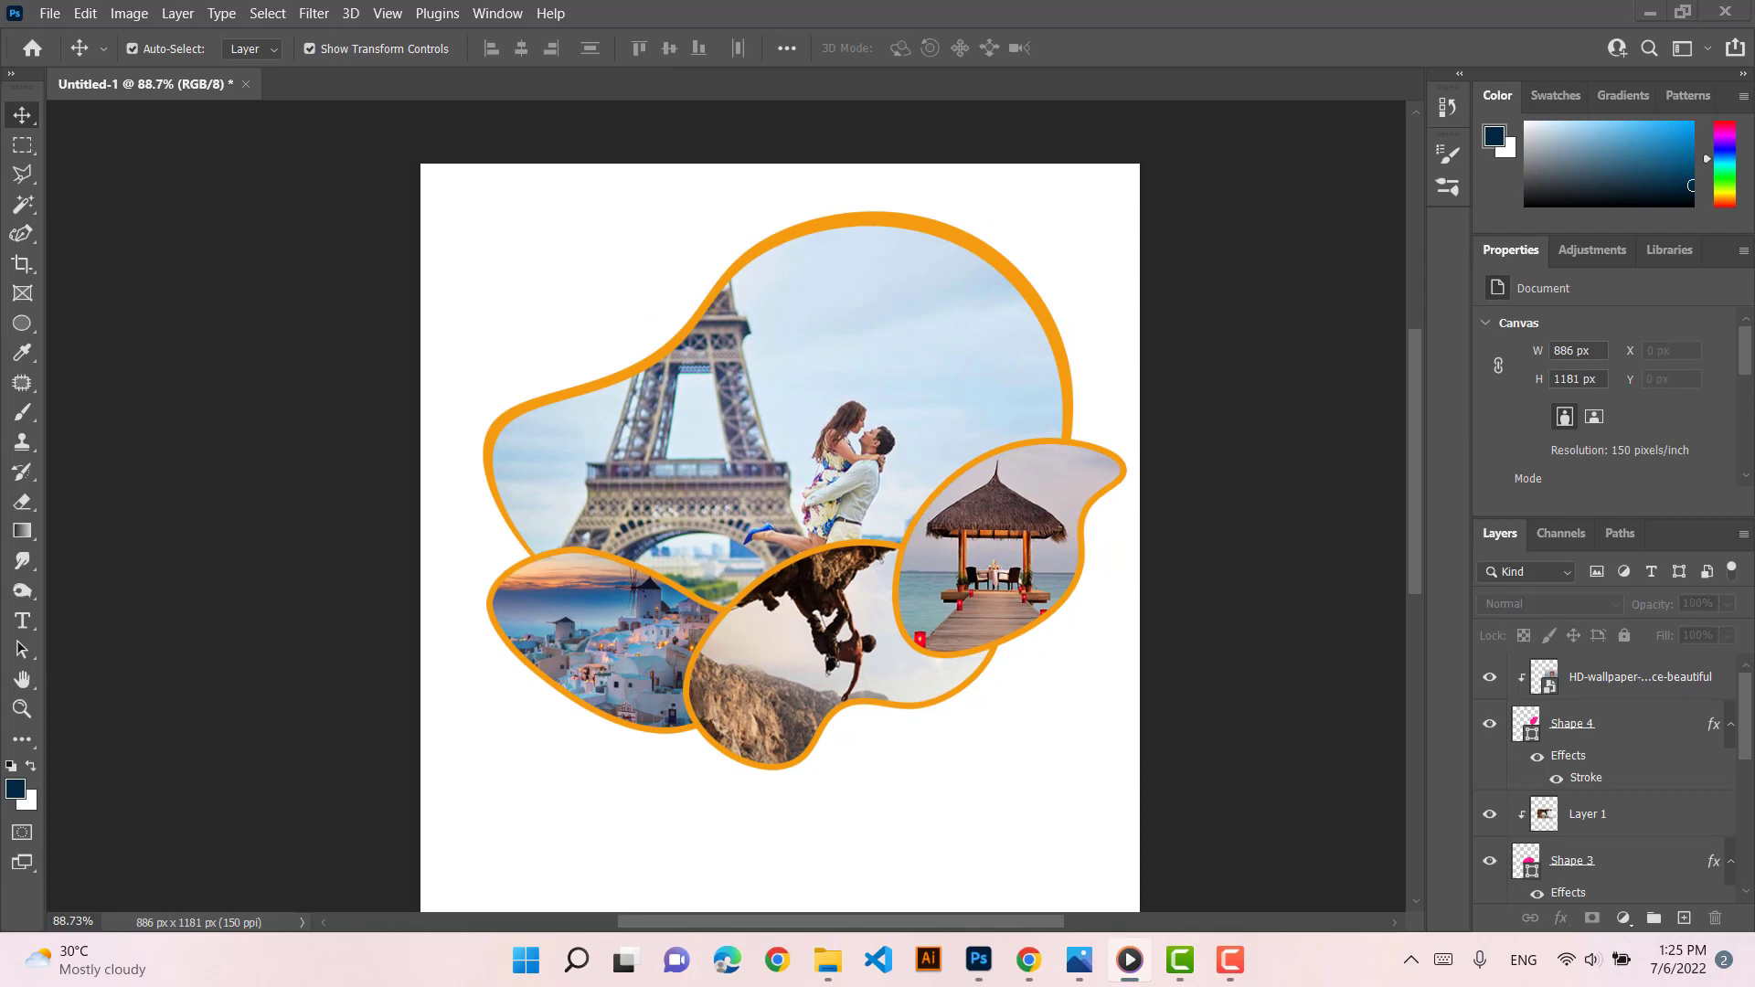
pyautogui.hotkey('alt', 'Tab')
pyautogui.click(513, 267)
pyautogui.click(828, 951)
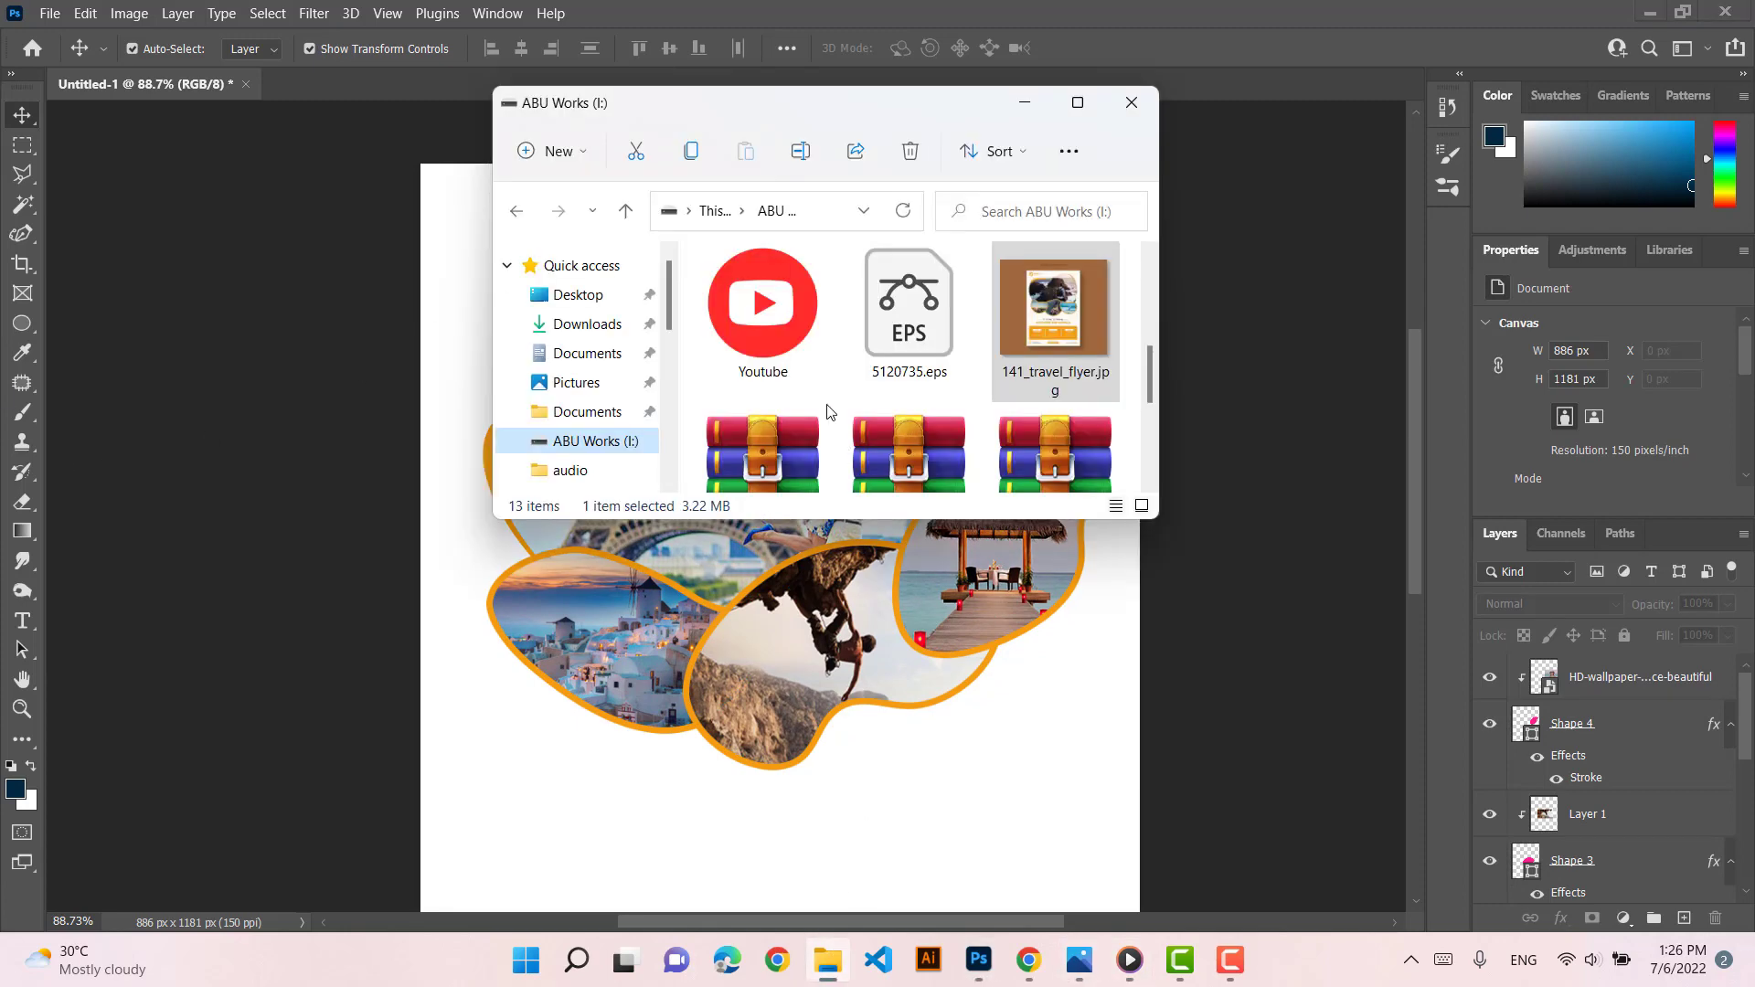
pyautogui.scroll(3, 822, 393)
pyautogui.doubleClick(931, 427)
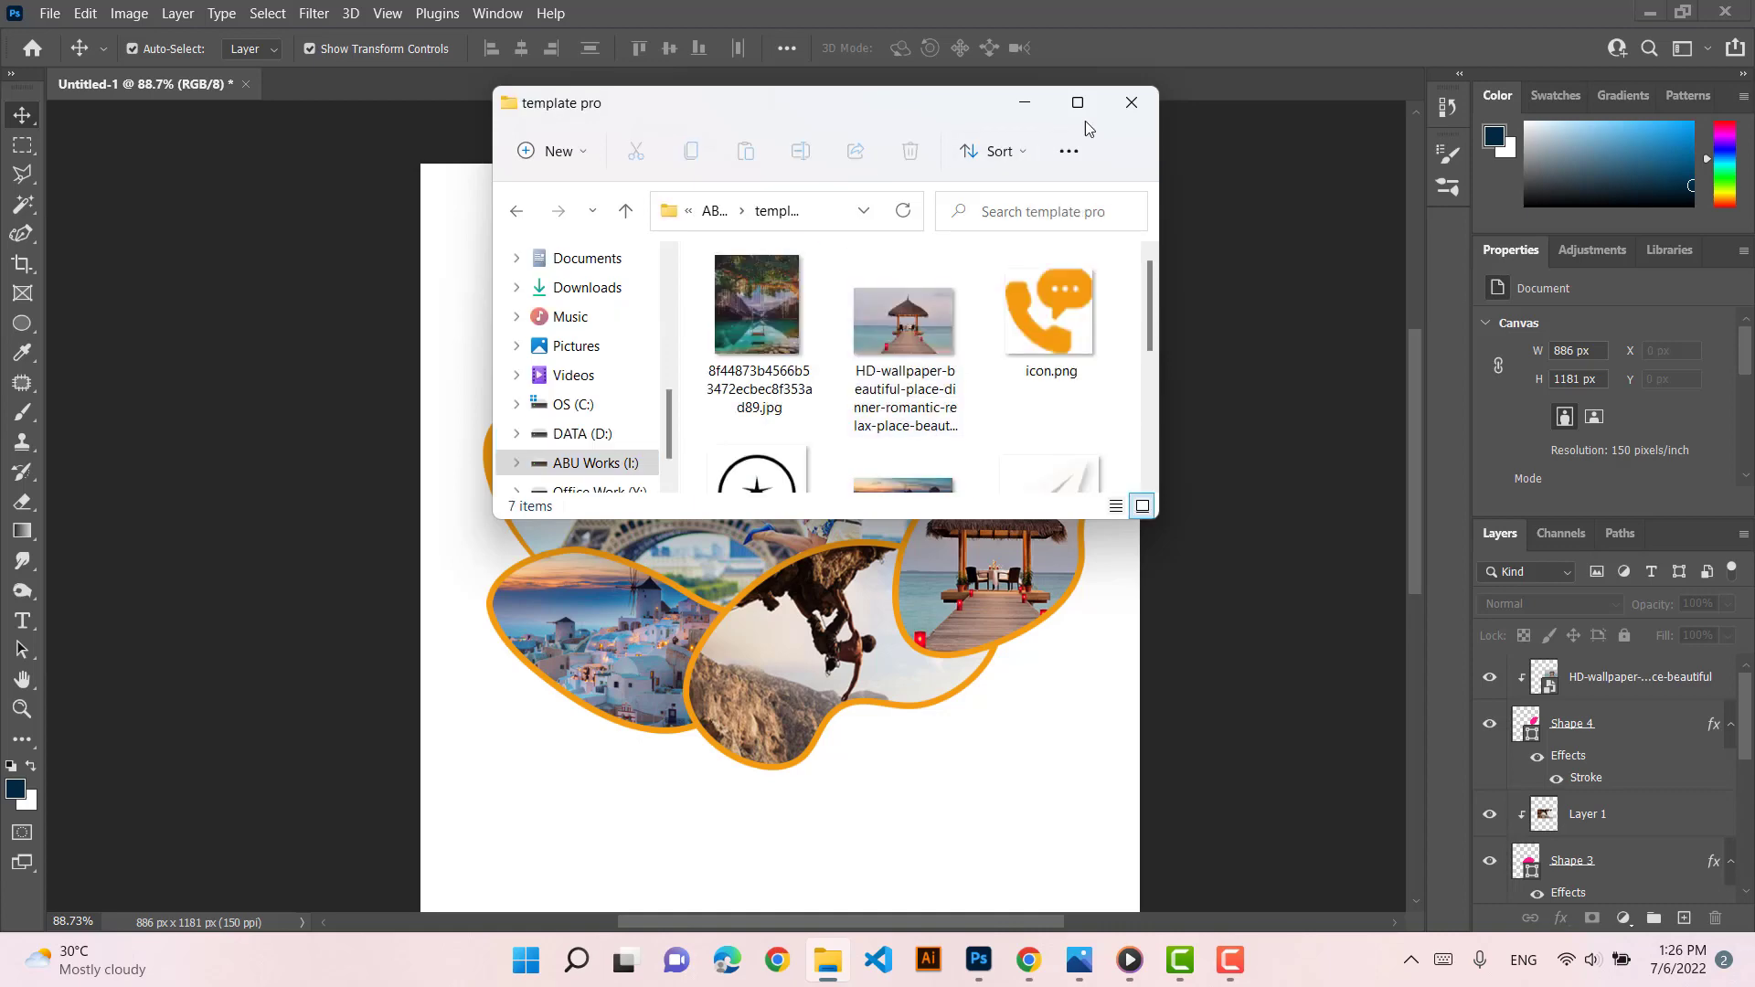
# Enlarge the File Explorer window to show more files, move it aside, and return to the Photoshop document
pyautogui.moveTo(1159, 516); pyautogui.dragTo(1457, 521)
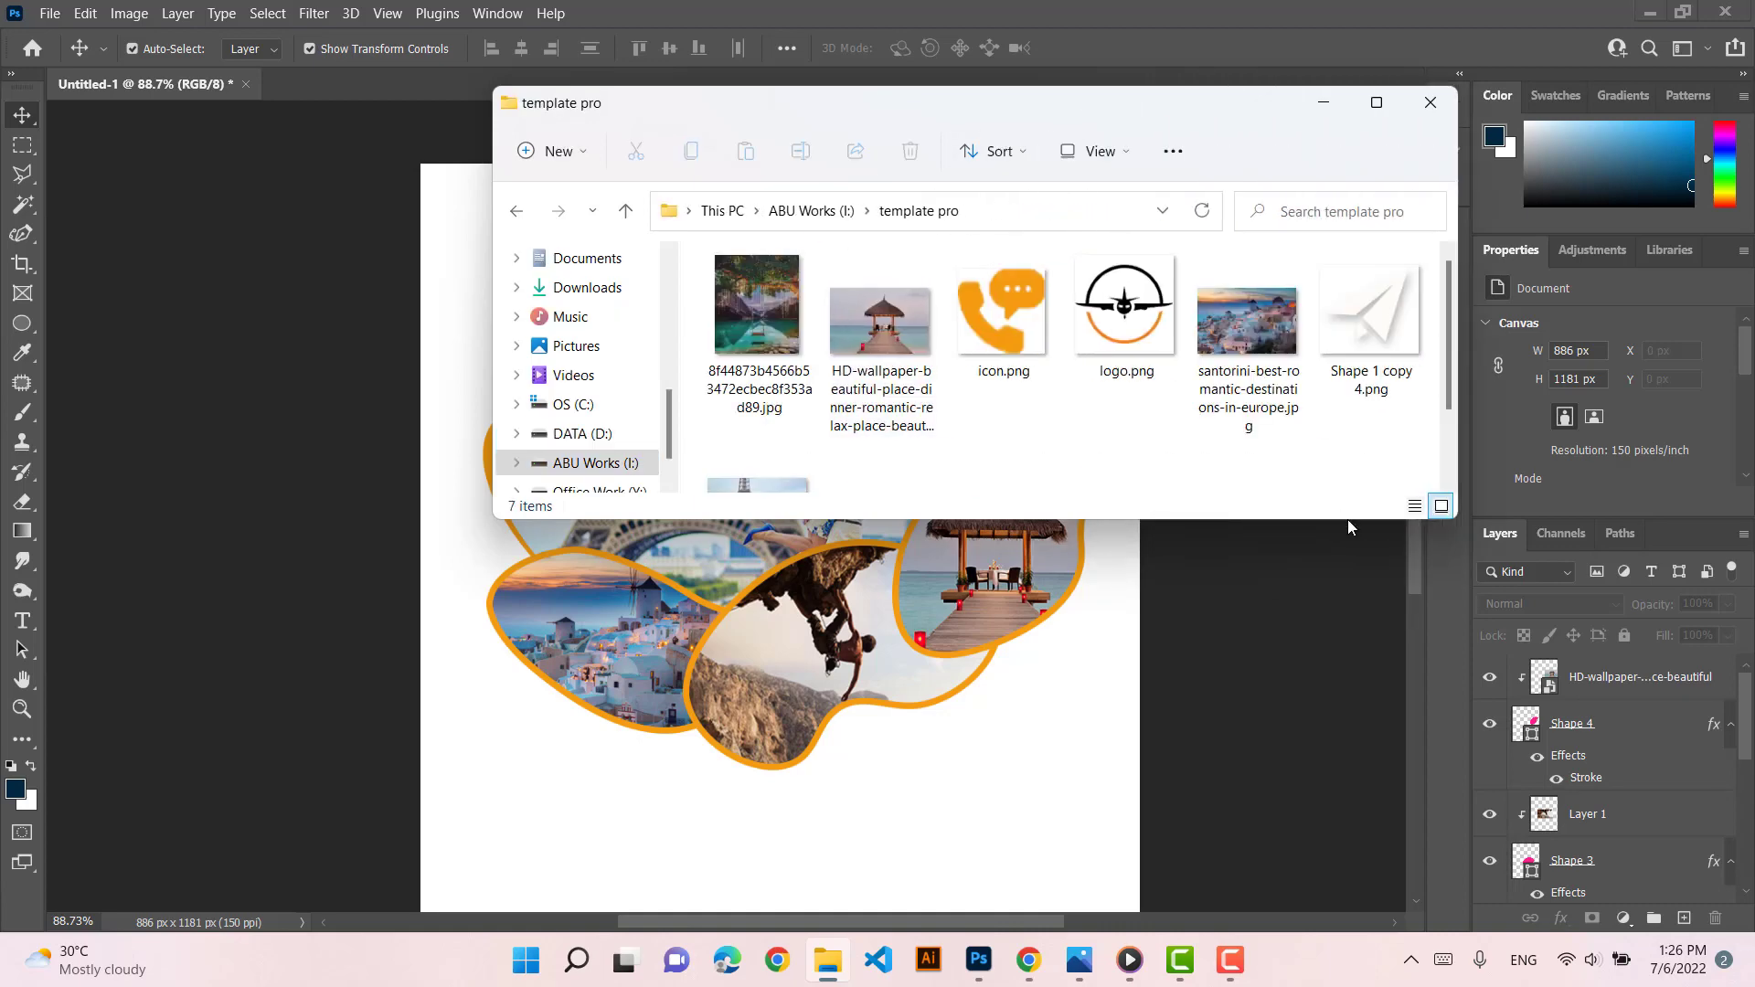
pyautogui.moveTo(1347, 519); pyautogui.dragTo(1348, 667)
pyautogui.moveTo(1012, 125); pyautogui.dragTo(1337, 244)
pyautogui.click(835, 967)
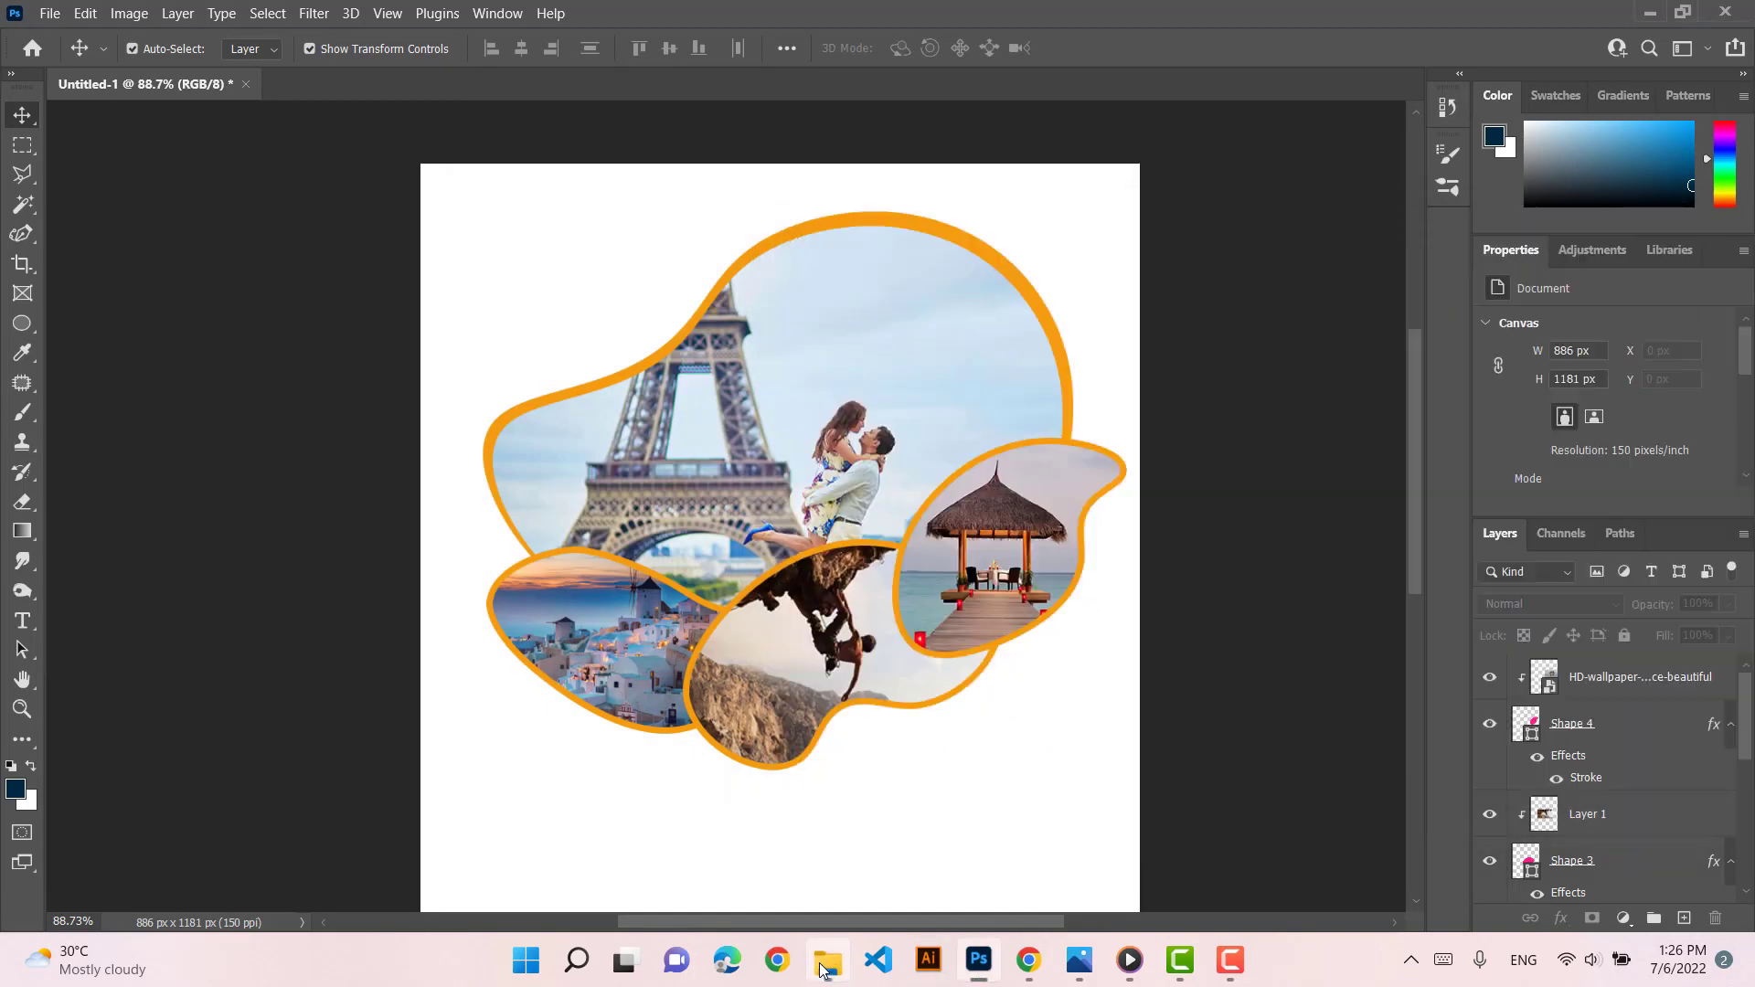
# Place the logo image from File Explorer into the document, scaled down in the canvas's upper-left corner
pyautogui.click(837, 969)
pyautogui.moveTo(1395, 457); pyautogui.dragTo(584, 290)
pyautogui.moveTo(1138, 537); pyautogui.dragTo(493, 212)
pyautogui.press('Return')
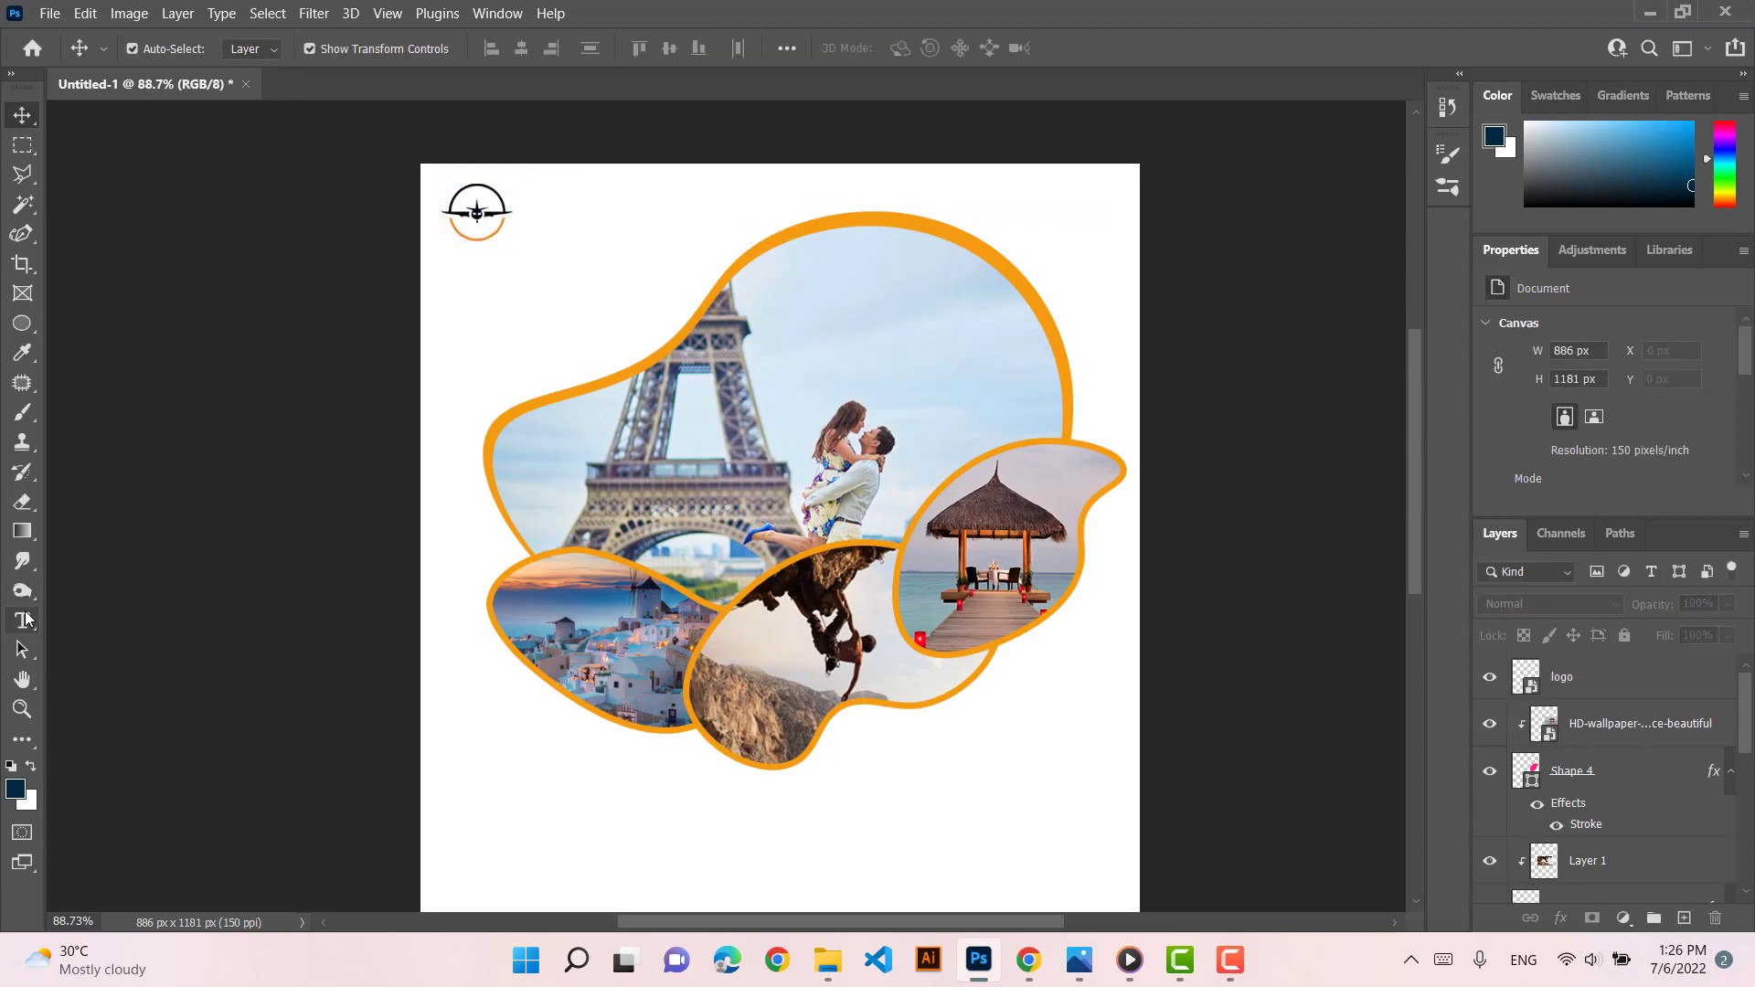
# Add a placeholder text line beside the logo and enlarge it to about 17.6 pt
pyautogui.click(22, 620)
pyautogui.click(557, 194)
pyautogui.click(22, 115)
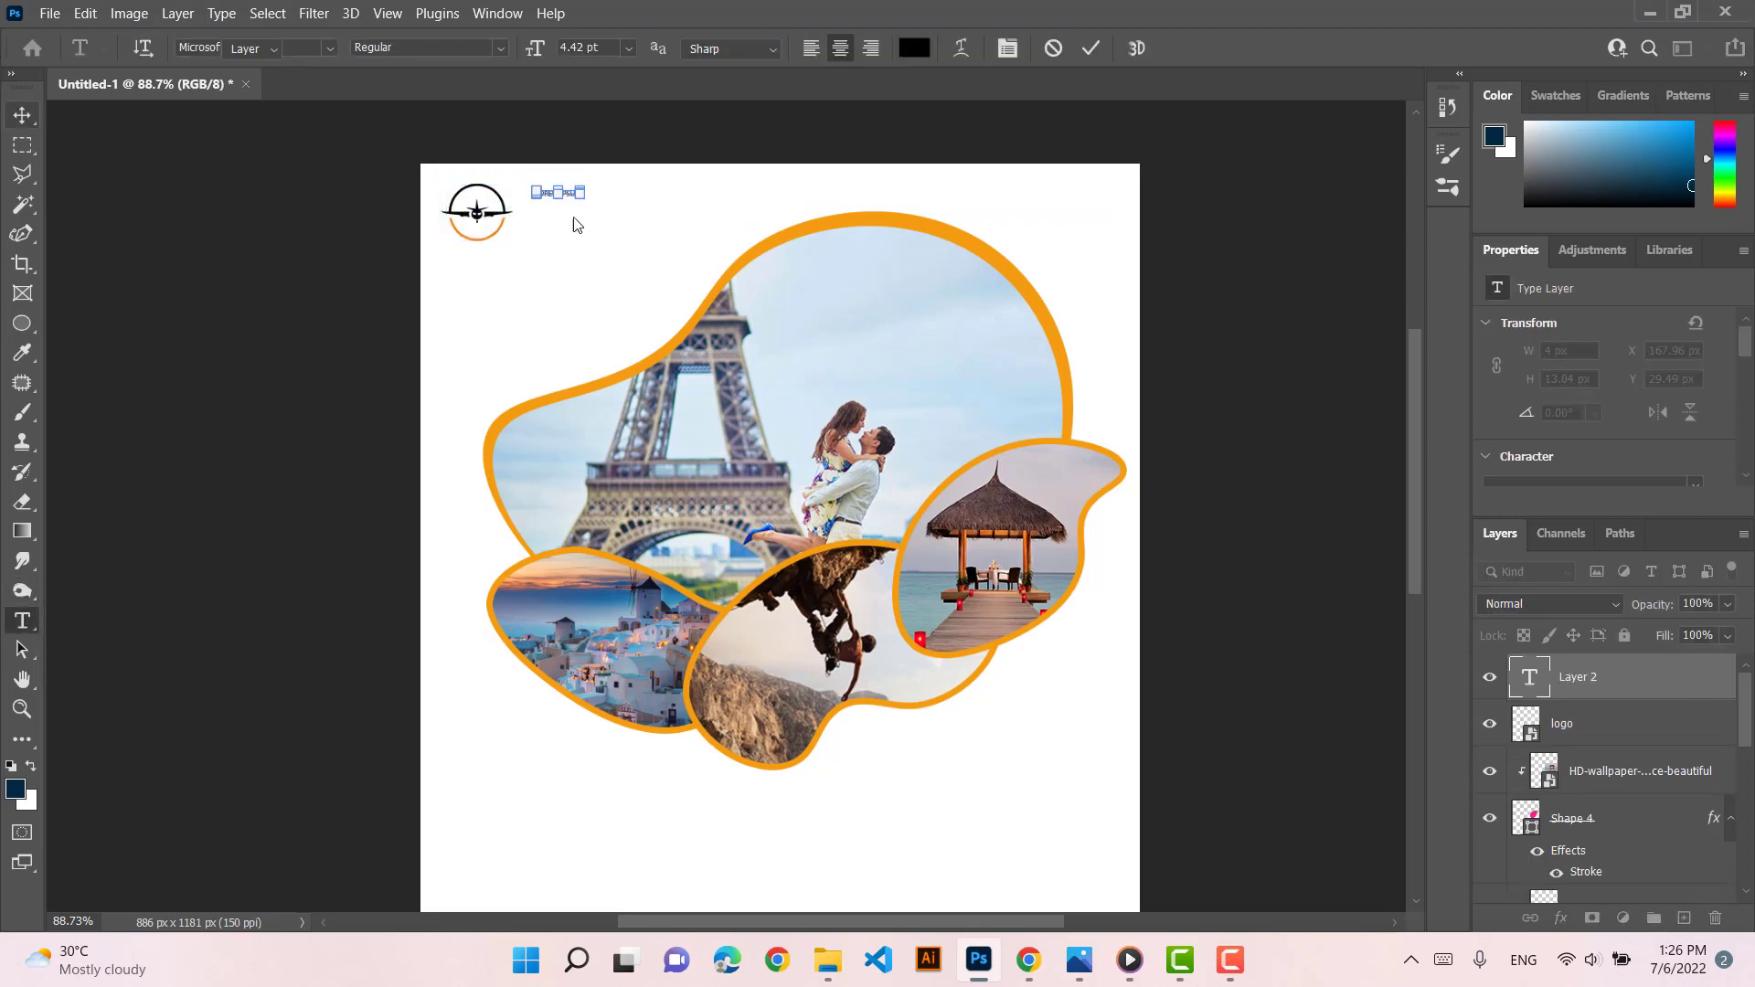
pyautogui.hotkey('ctrl', 't')
pyautogui.moveTo(582, 198); pyautogui.dragTo(782, 260)
pyautogui.press('Return')
# Replace the placeholder text beside the logo with TRAVEL
pyautogui.doubleClick(695, 205)
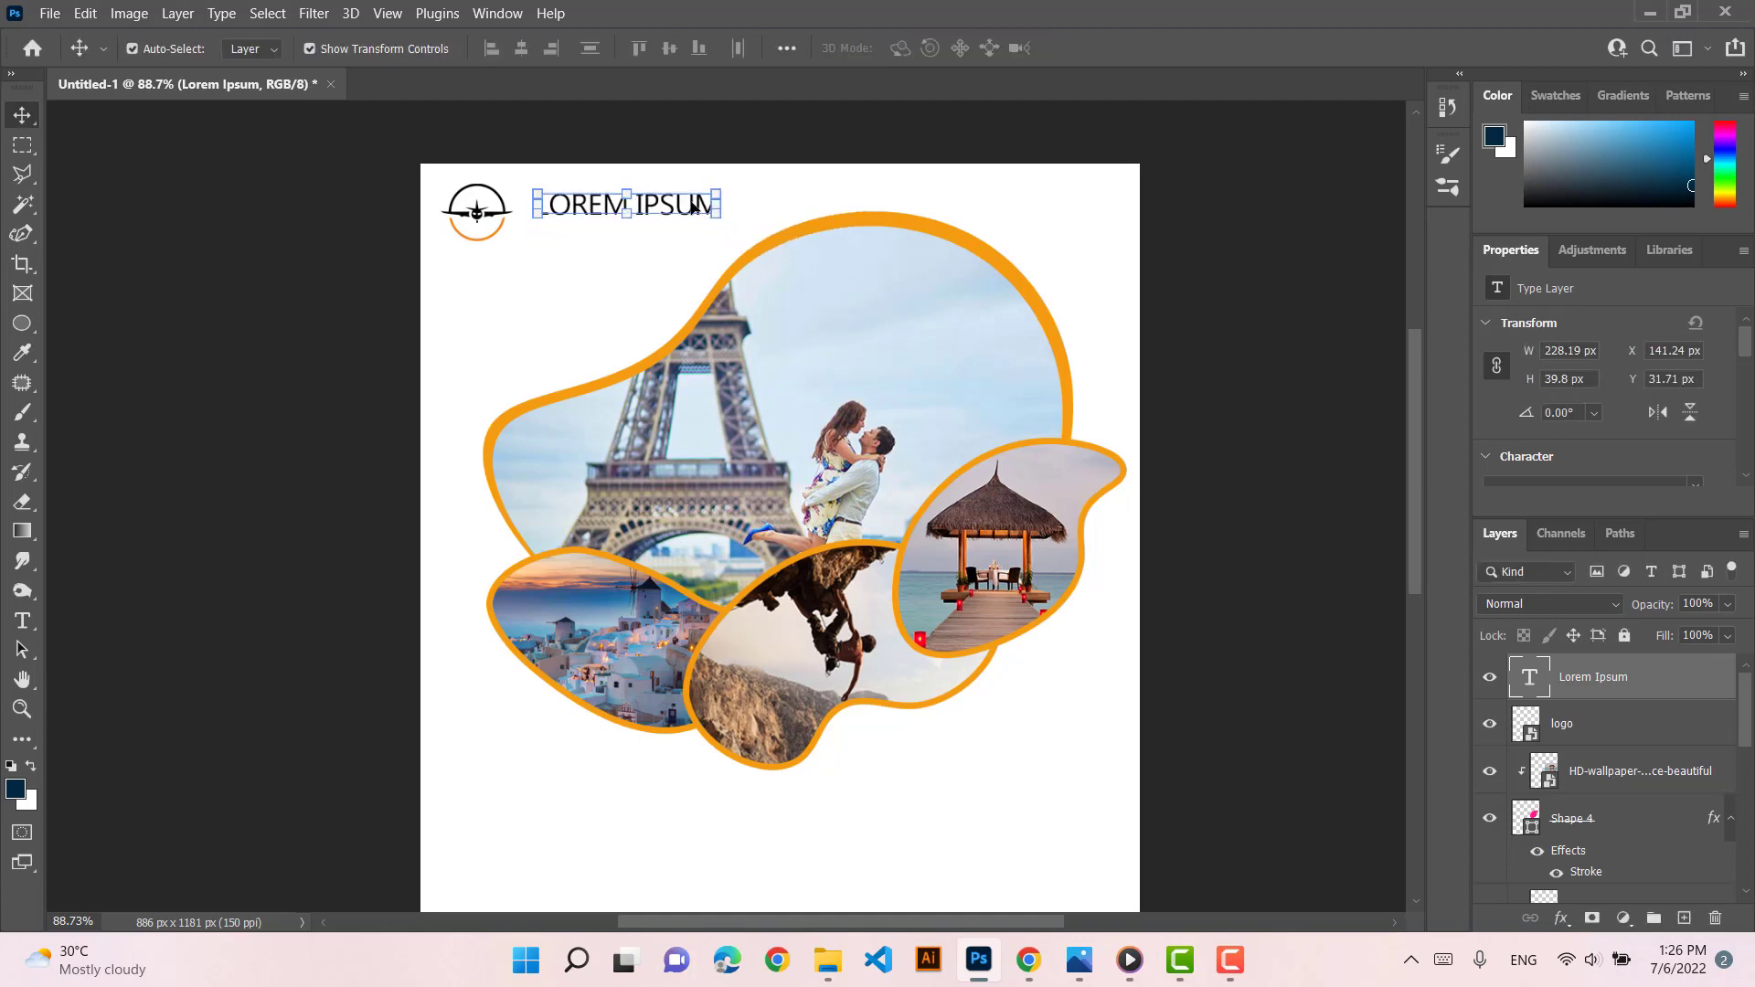
pyautogui.write('TRAV')
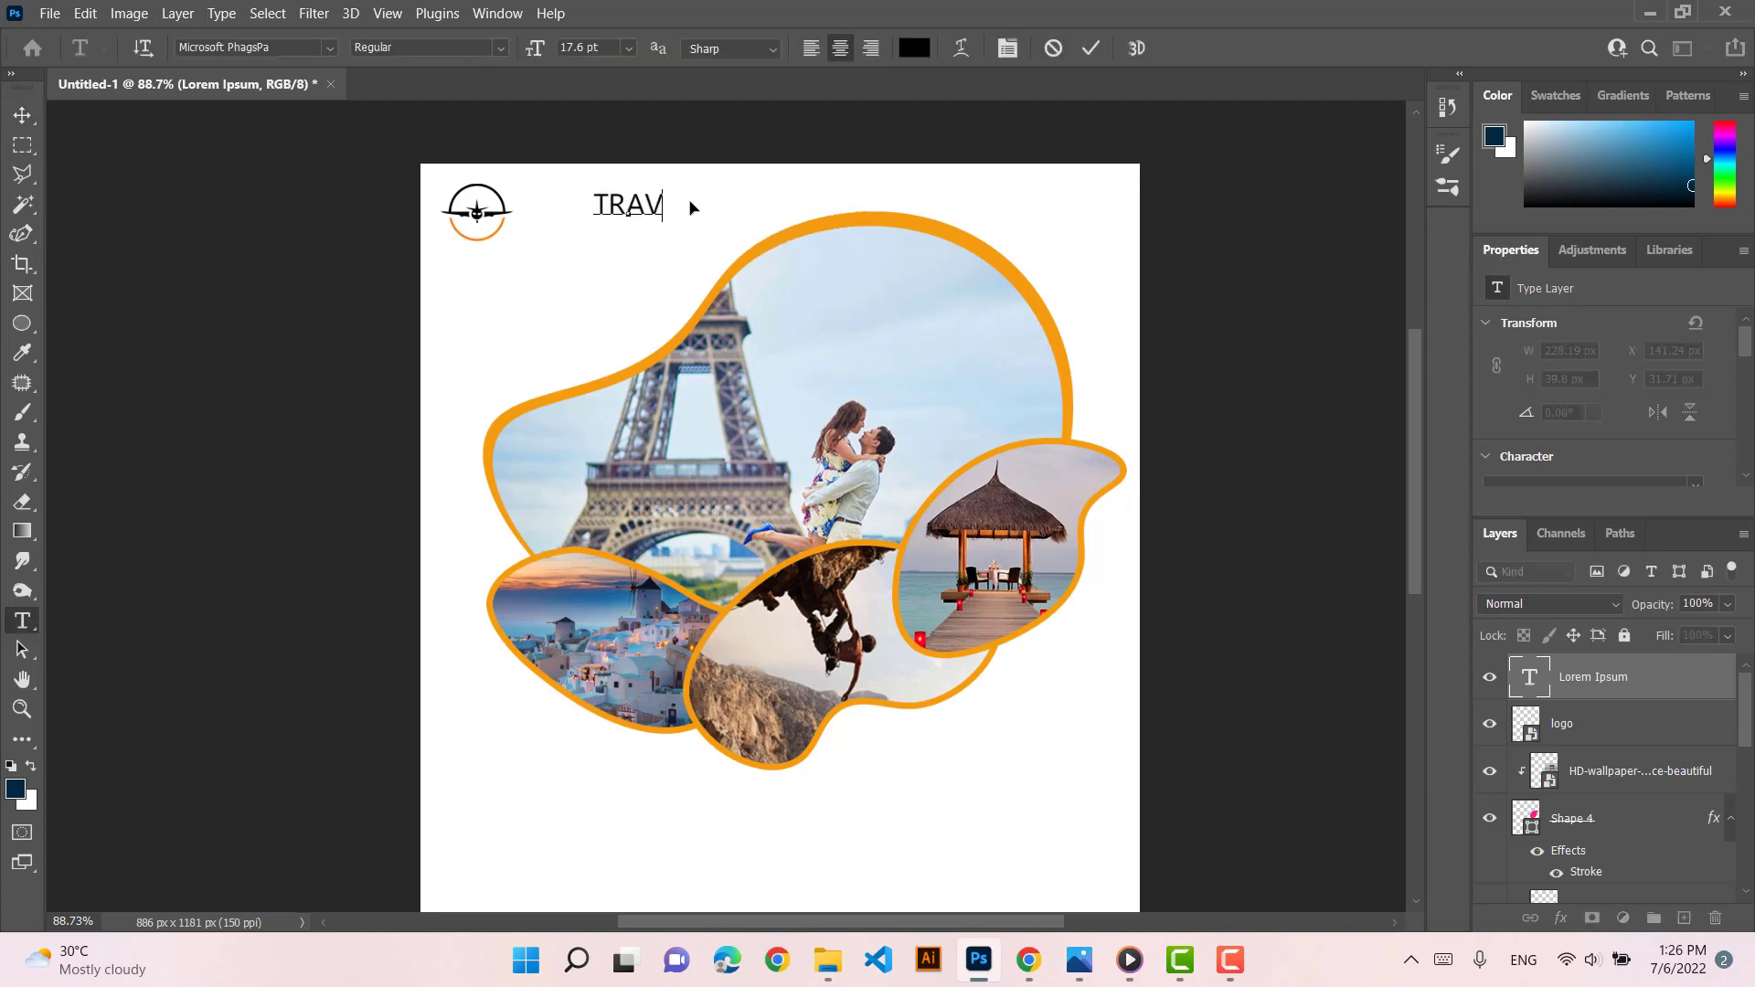
pyautogui.write('EL')
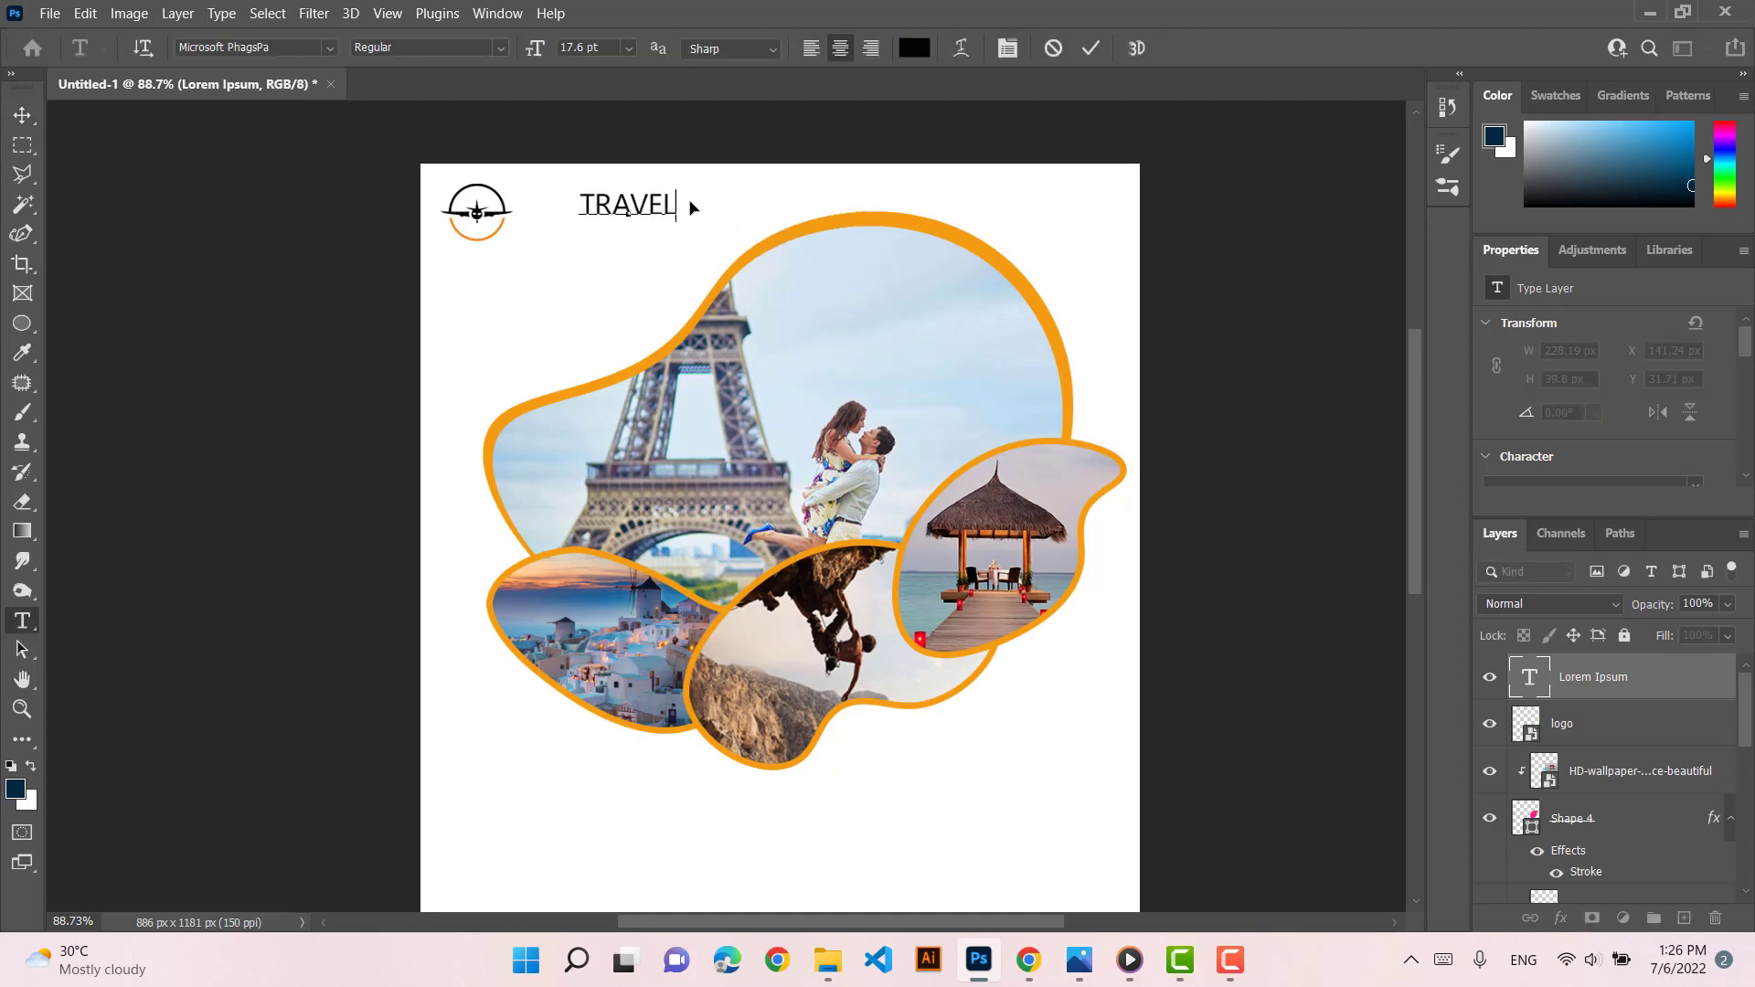
pyautogui.click(22, 115)
# Make the TRAVEL text Bold, enlarge it to about 21.9 pt and move it close beside the logo
pyautogui.scroll(-3, 1609, 411)
pyautogui.click(1696, 403)
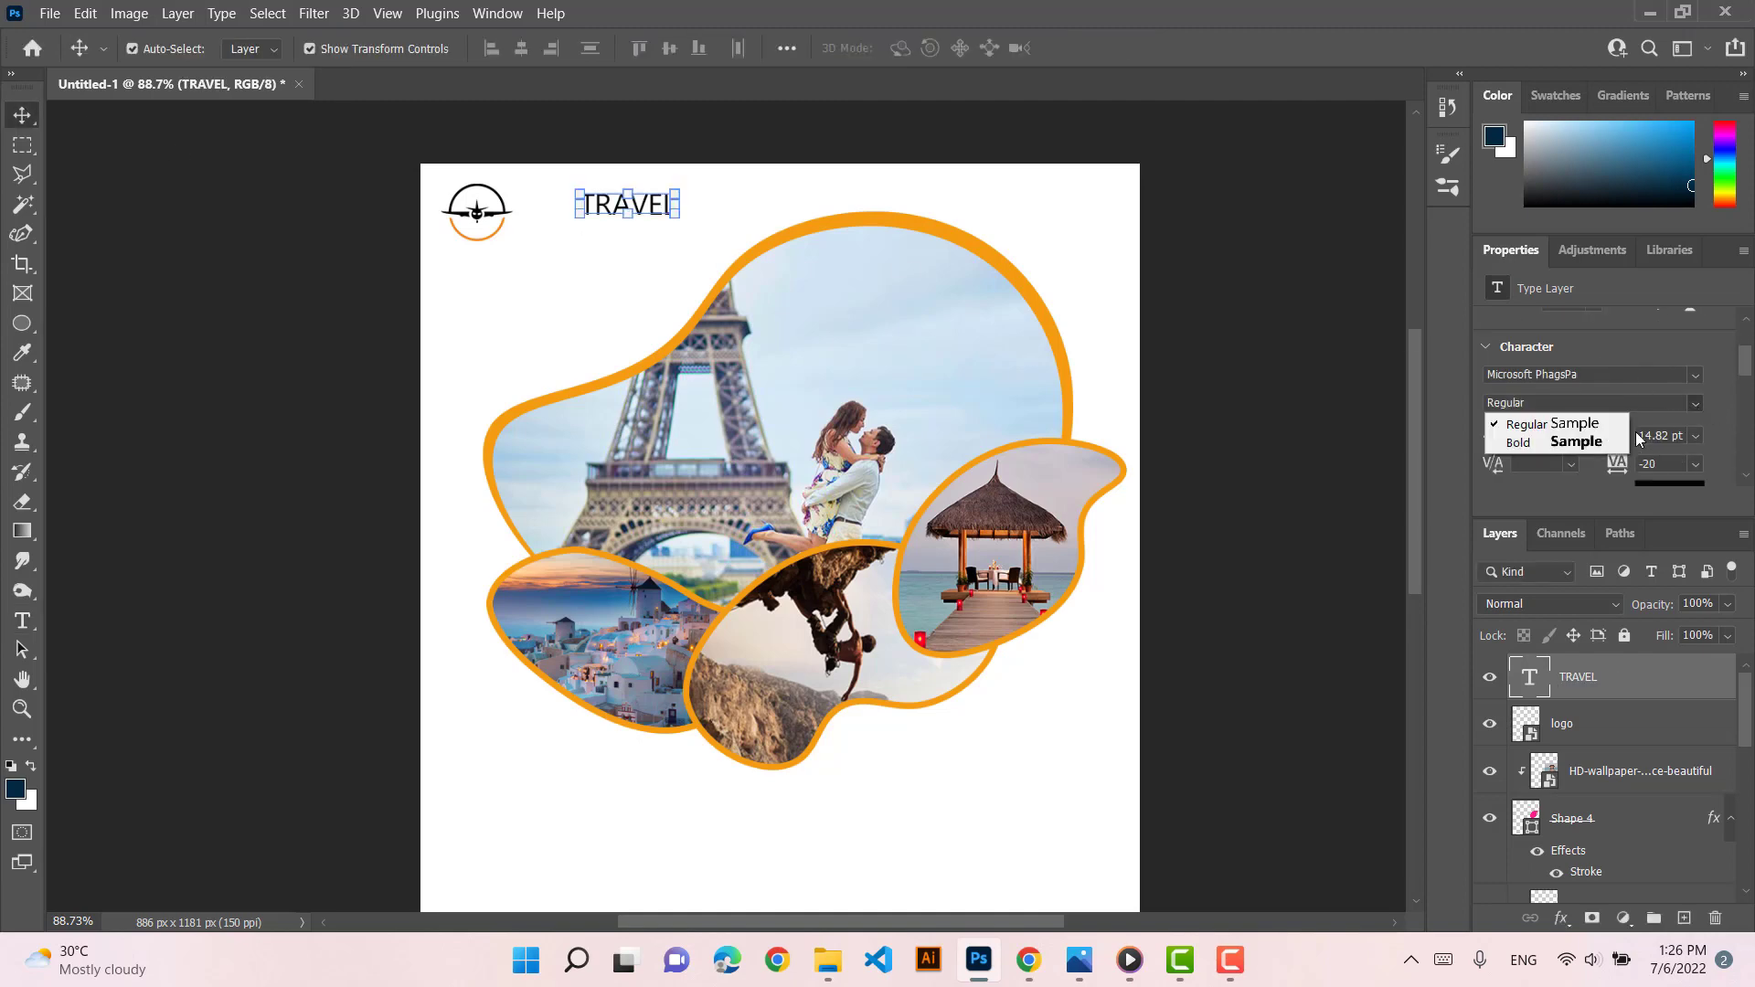
pyautogui.click(1609, 443)
pyautogui.moveTo(655, 212); pyautogui.dragTo(506, 221)
pyautogui.hotkey('ctrl', 't')
pyautogui.press('Return')
# Select the logo and the TRAVEL text together and align their vertical centers
pyautogui.keyDown('shift'); pyautogui.click(704, 358); pyautogui.keyUp('shift')
pyautogui.moveTo(397, 160); pyautogui.dragTo(539, 220)
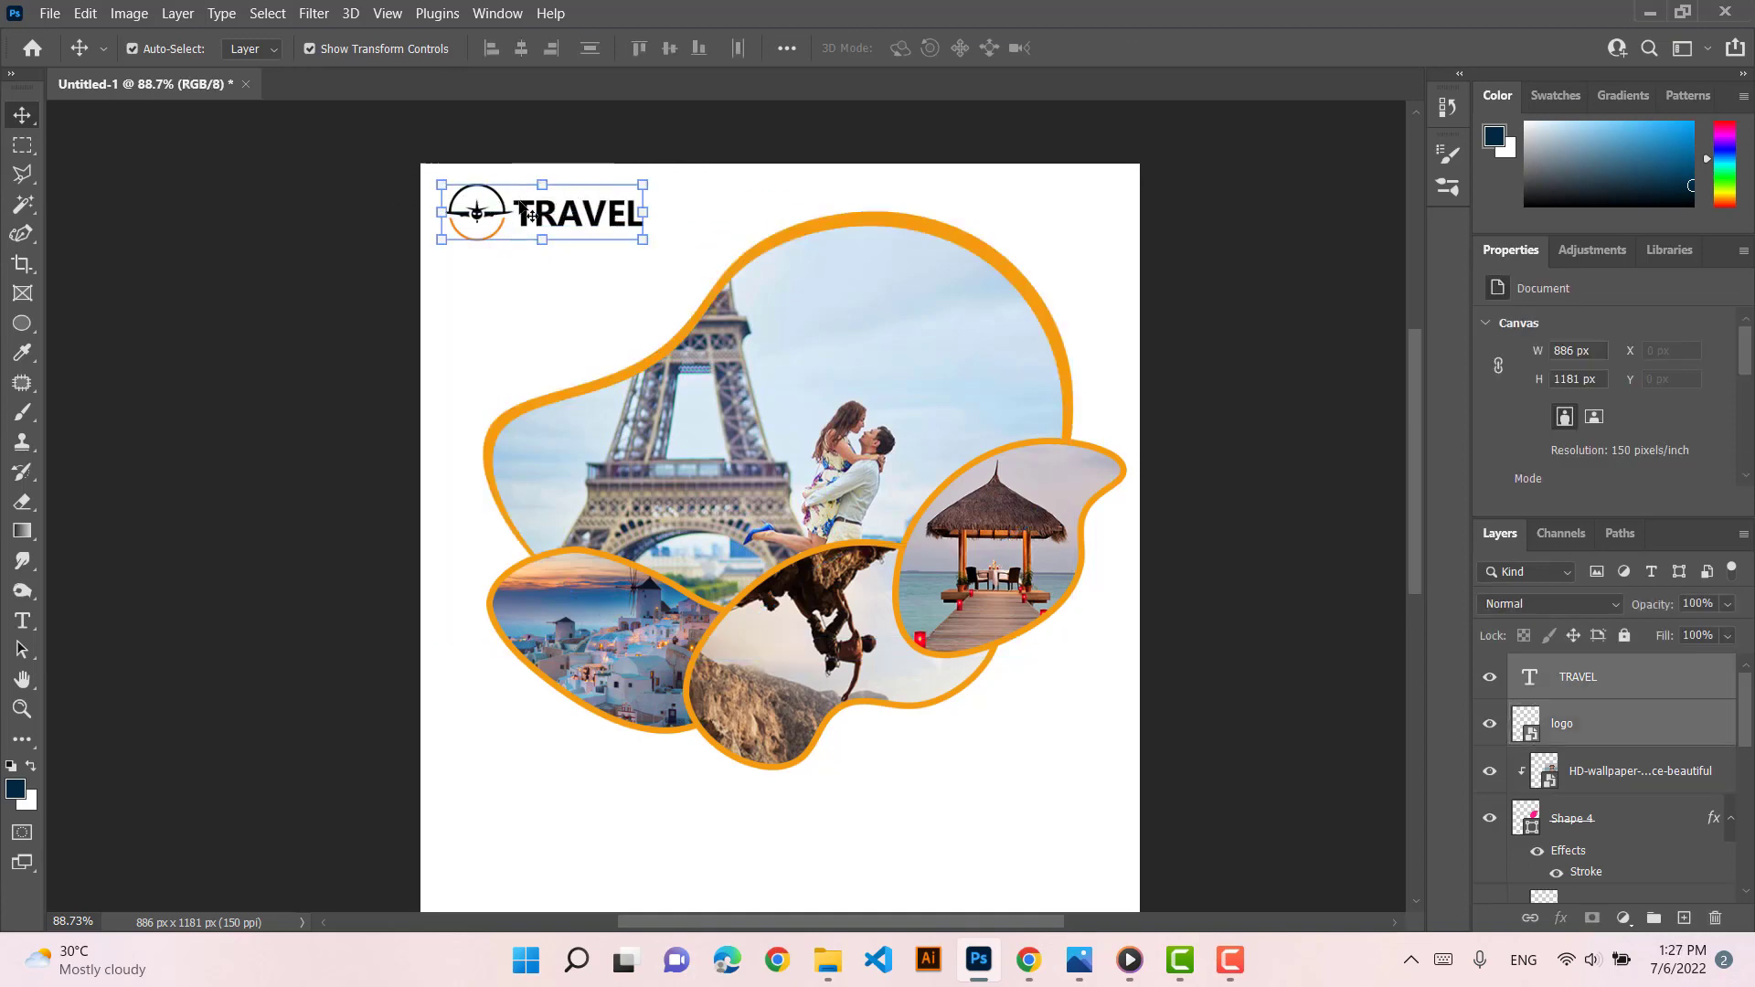
pyautogui.click(669, 52)
pyautogui.click(96, 151)
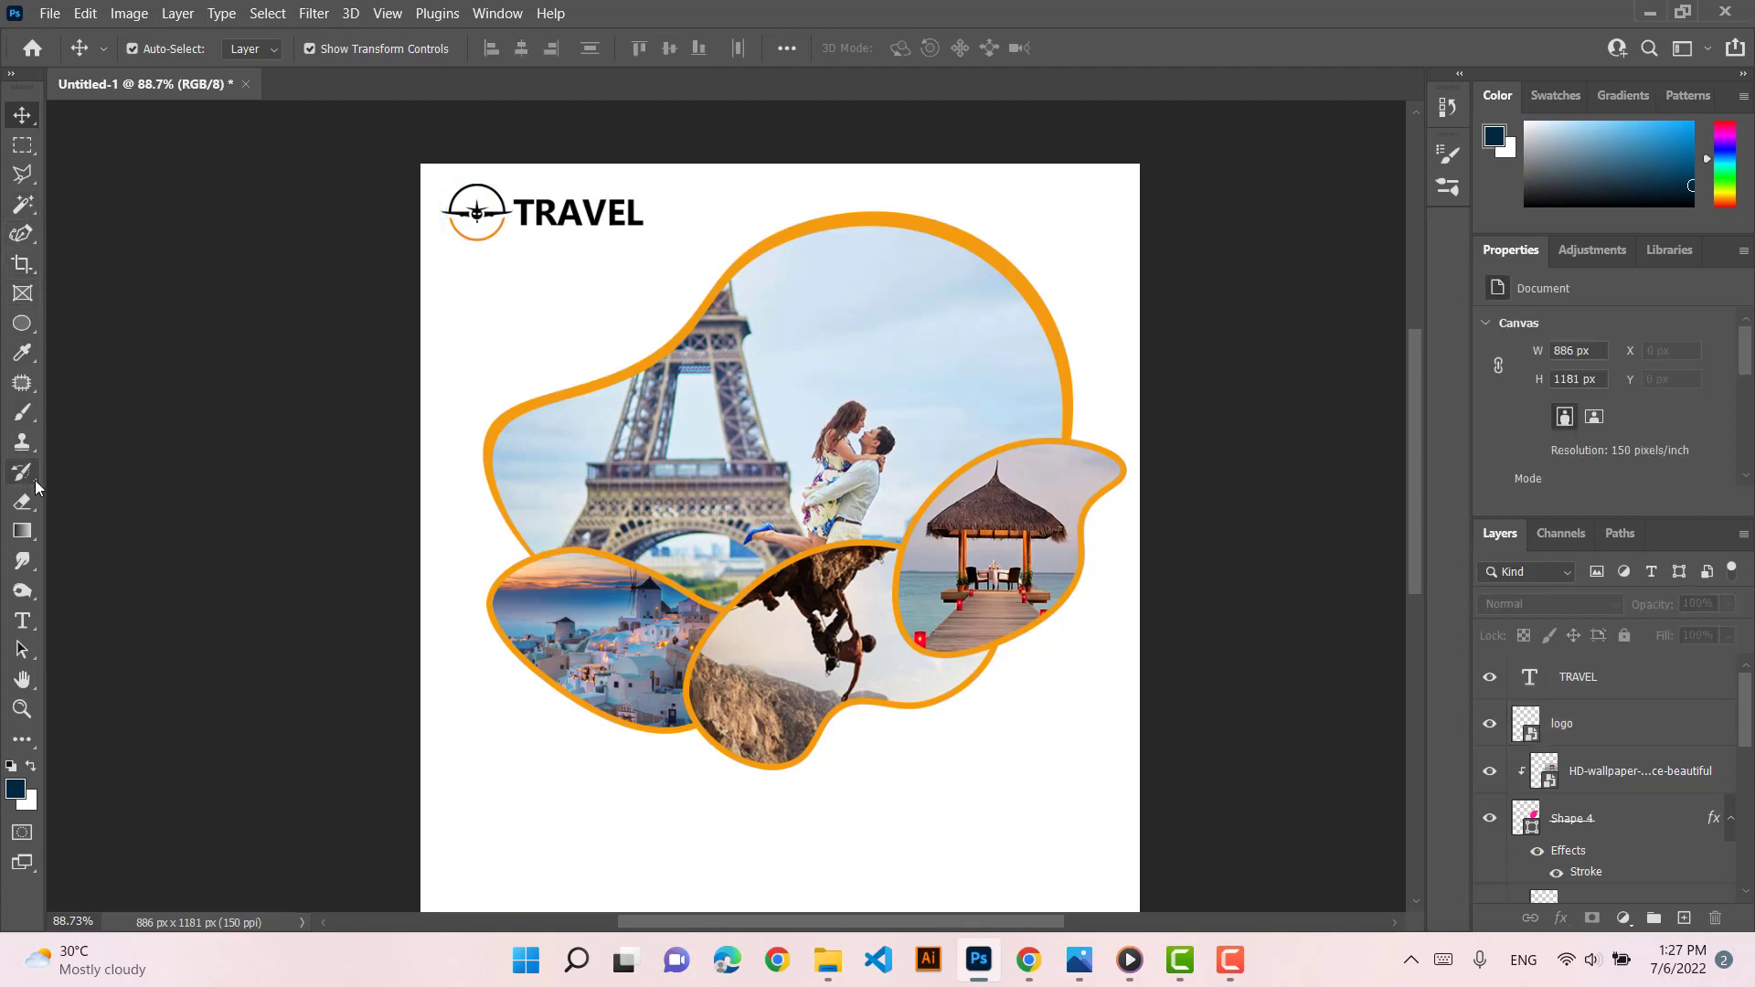
# Add a small text line reading COMPANY TAGLINE just below the TRAVEL text
pyautogui.click(23, 621)
pyautogui.click(530, 229)
pyautogui.scroll(6, 526, 243)
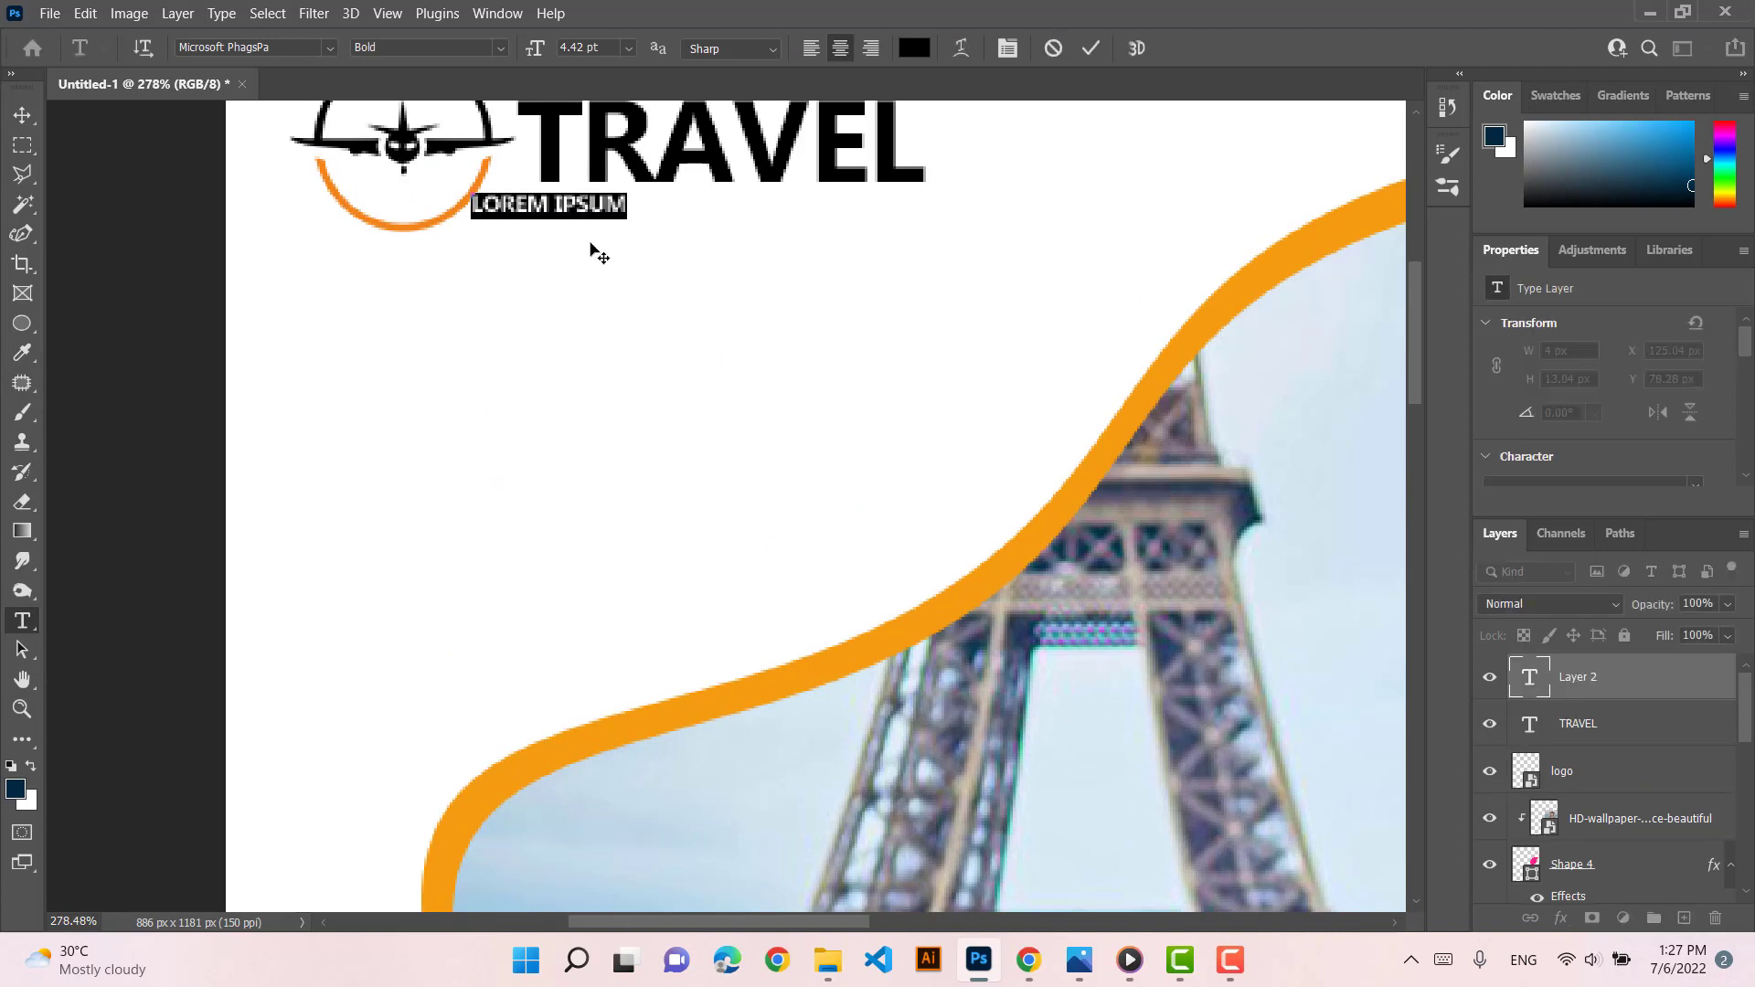
pyautogui.write('COM')
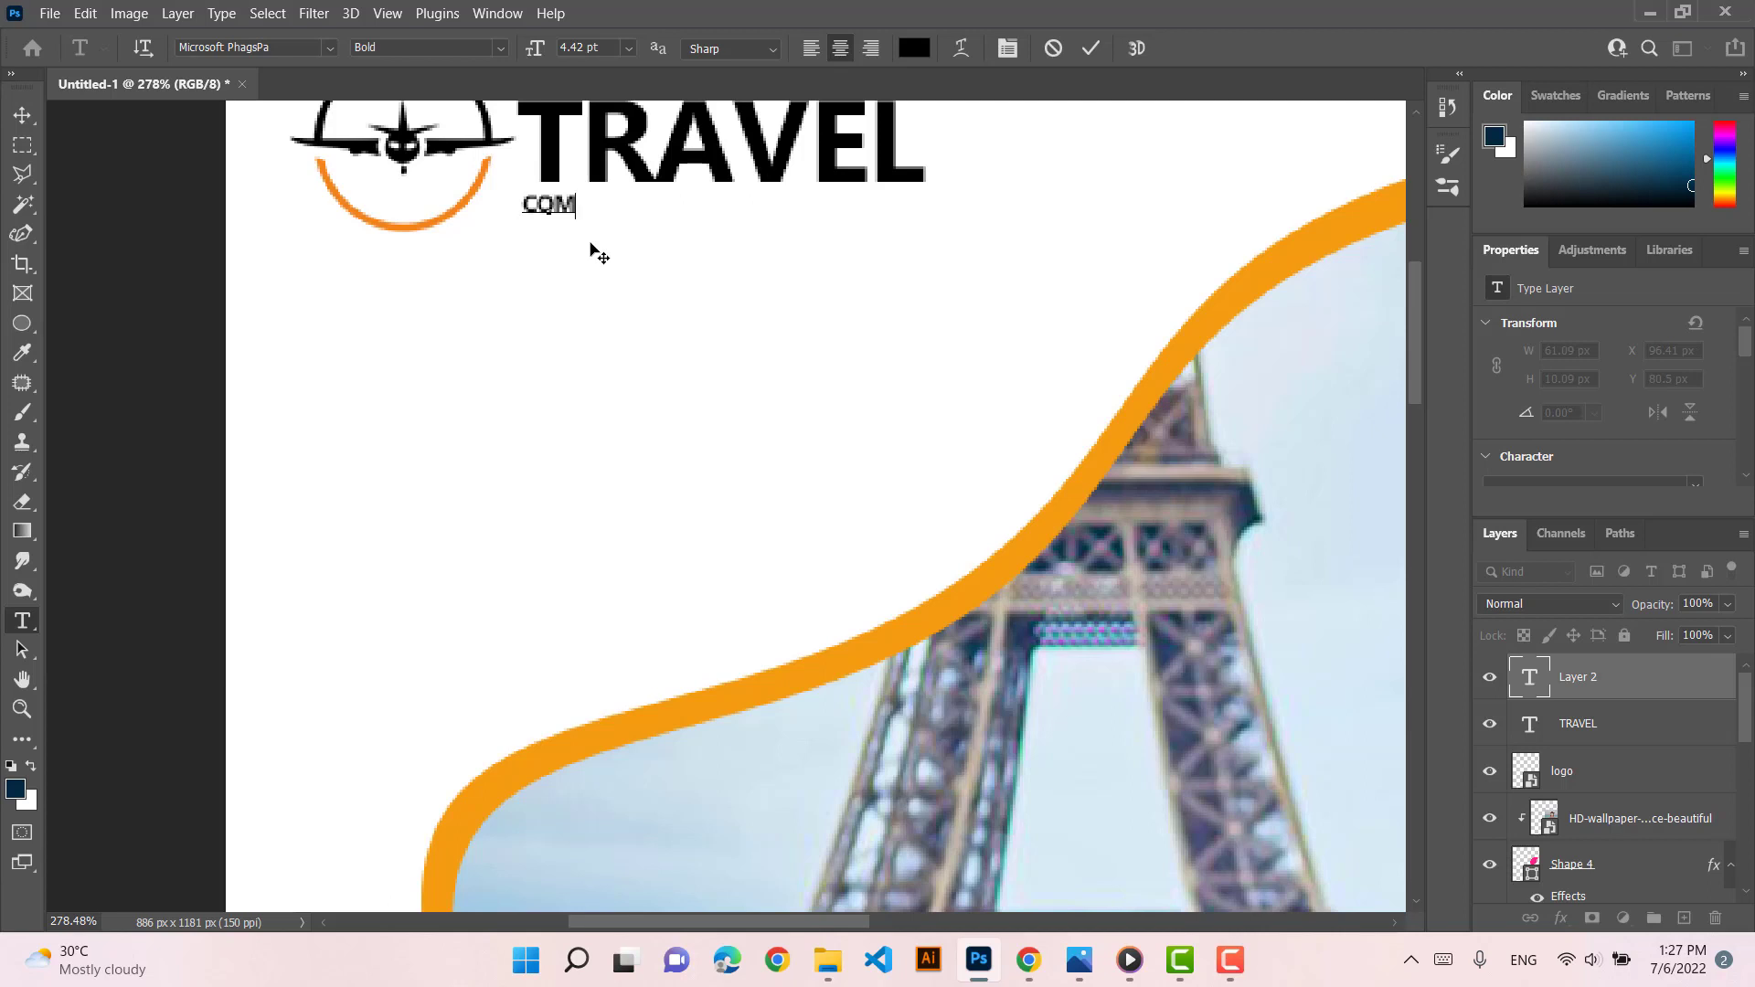
pyautogui.write('PANY TAGLINE')
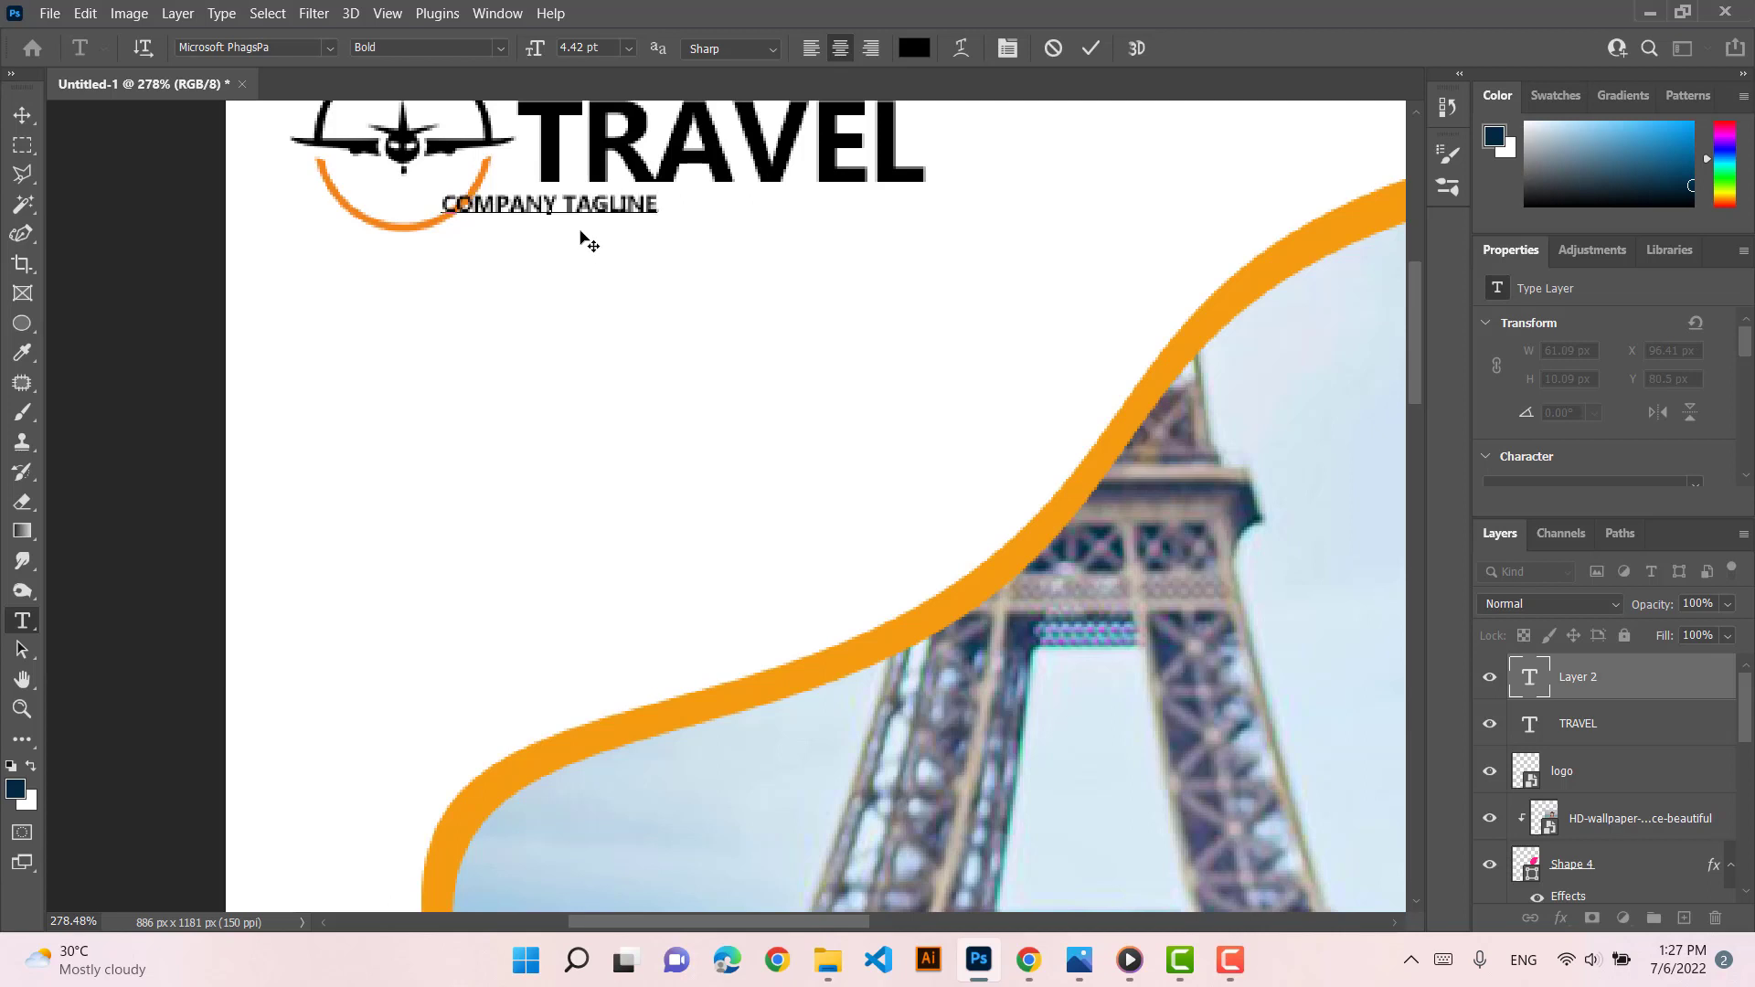
pyautogui.click(19, 127)
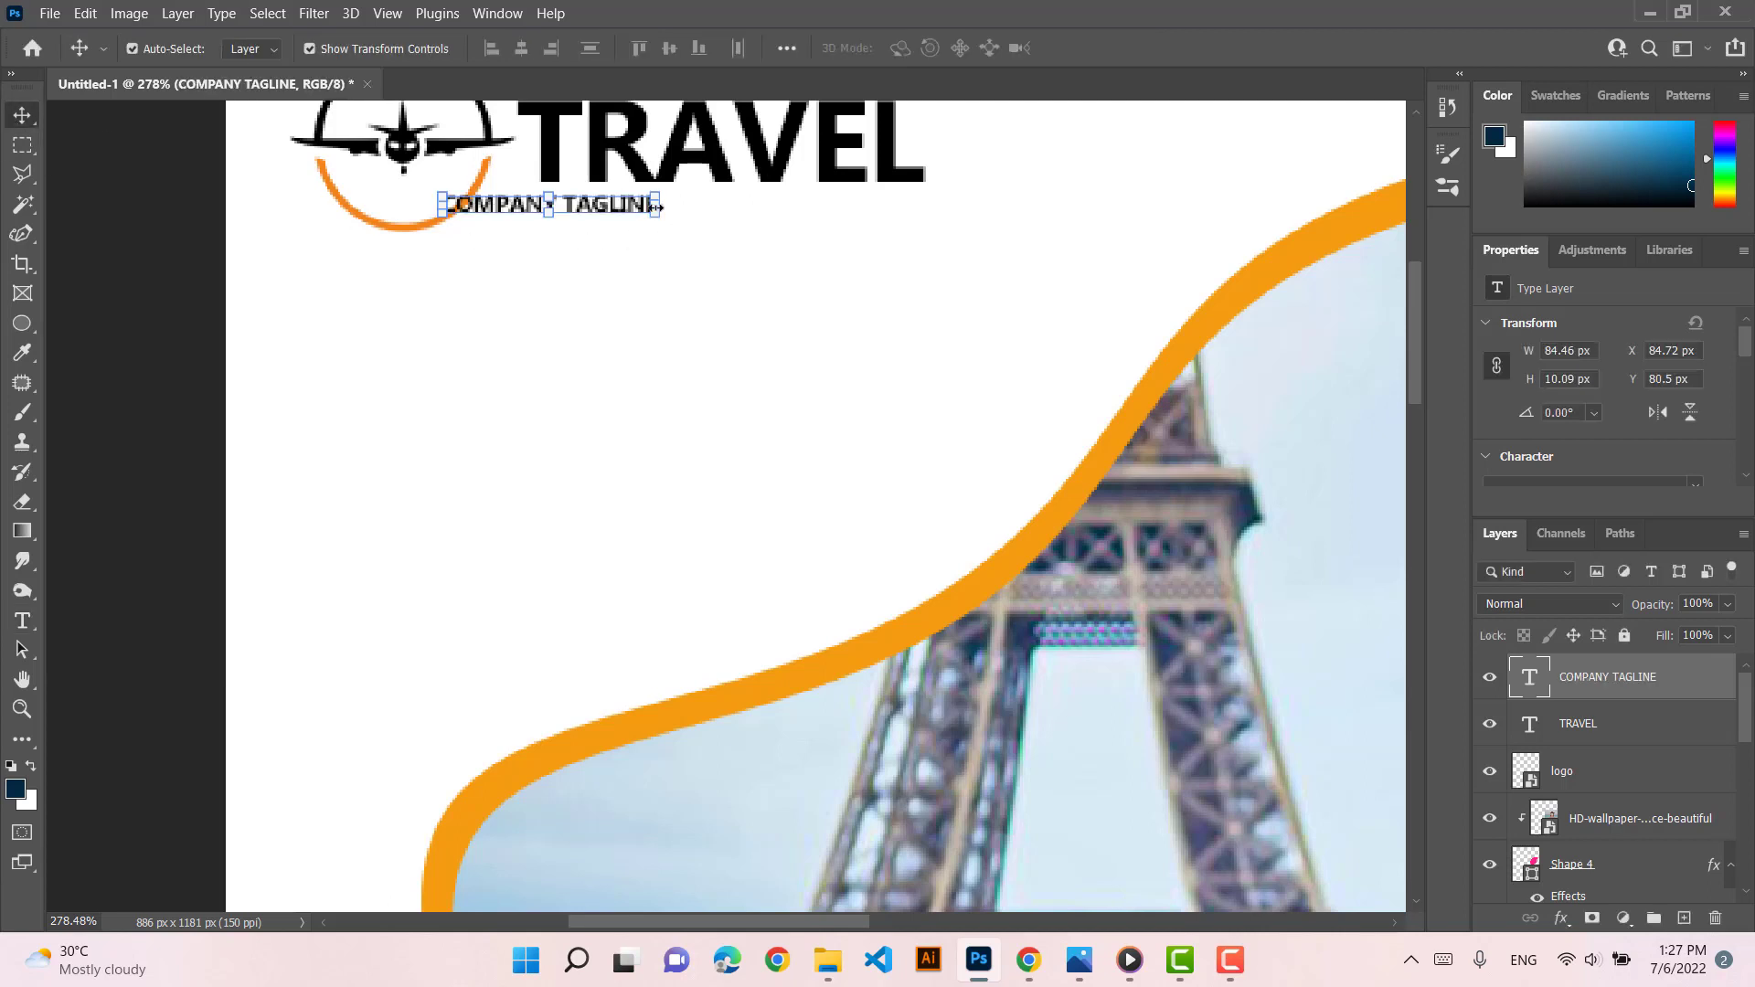
# Enlarge the COMPANY TAGLINE text to 6.36 pt and set its tracking to 160
pyautogui.moveTo(655, 217); pyautogui.dragTo(827, 229)
pyautogui.press('Return')
pyautogui.scroll(-2, 1582, 433)
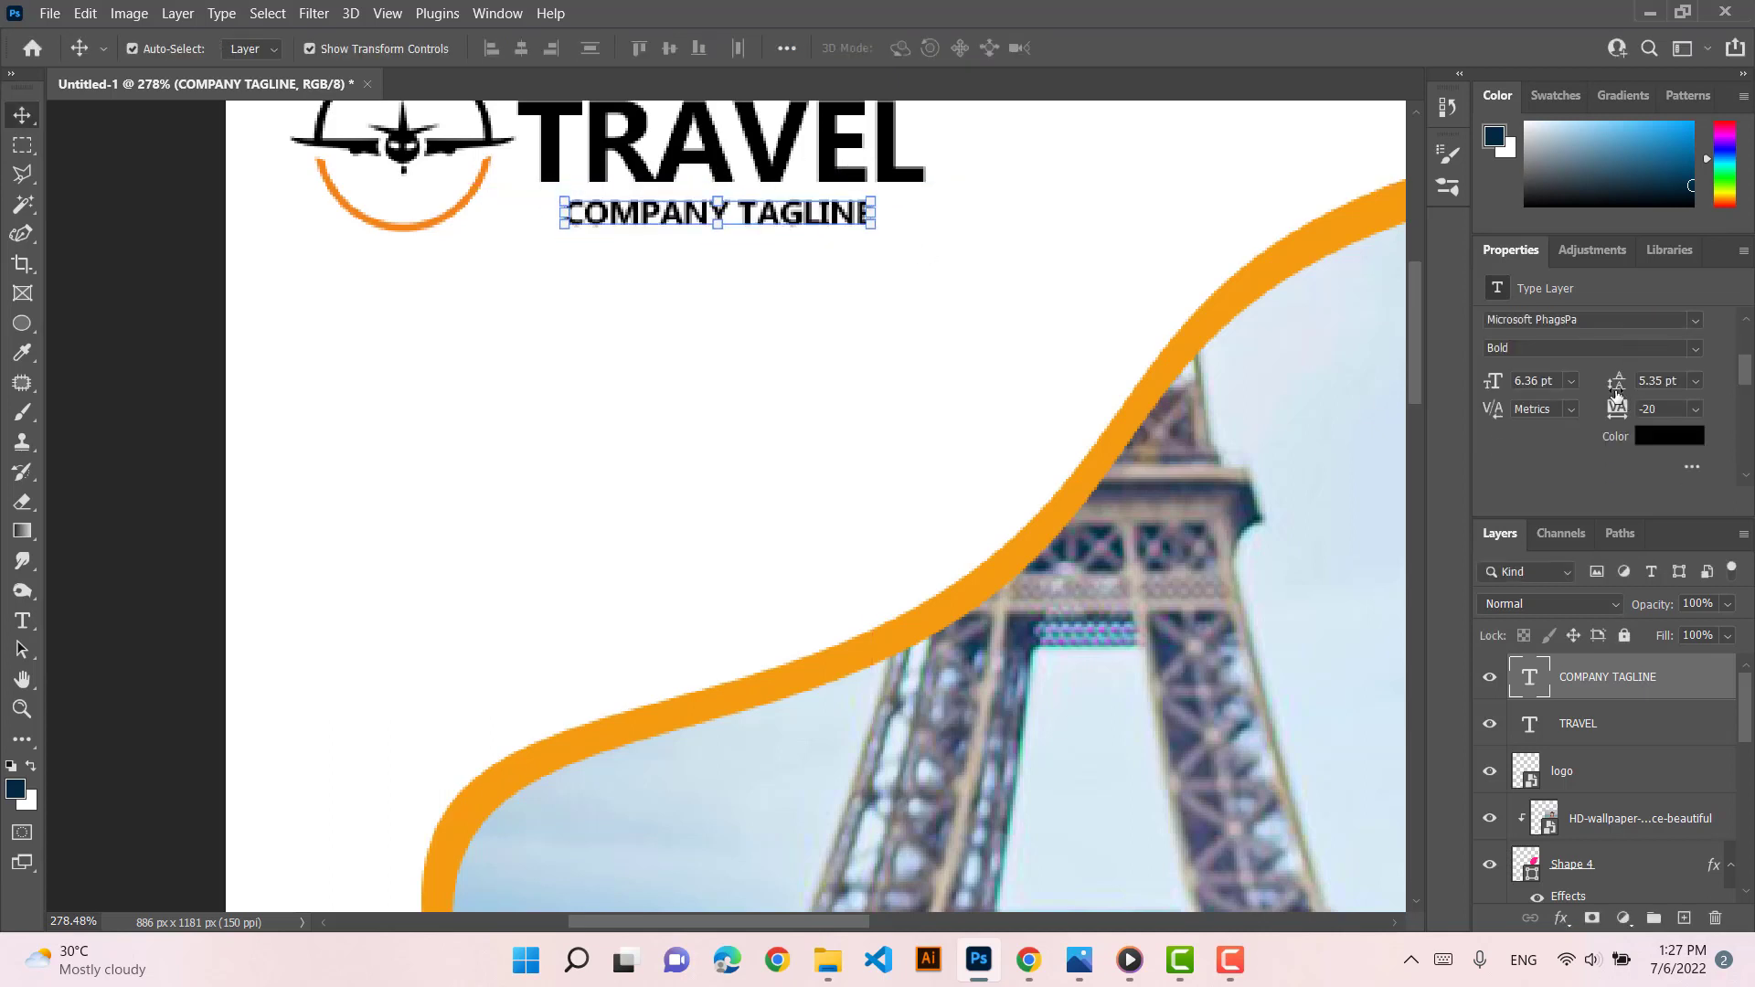
pyautogui.moveTo(1621, 412); pyautogui.dragTo(1574, 409)
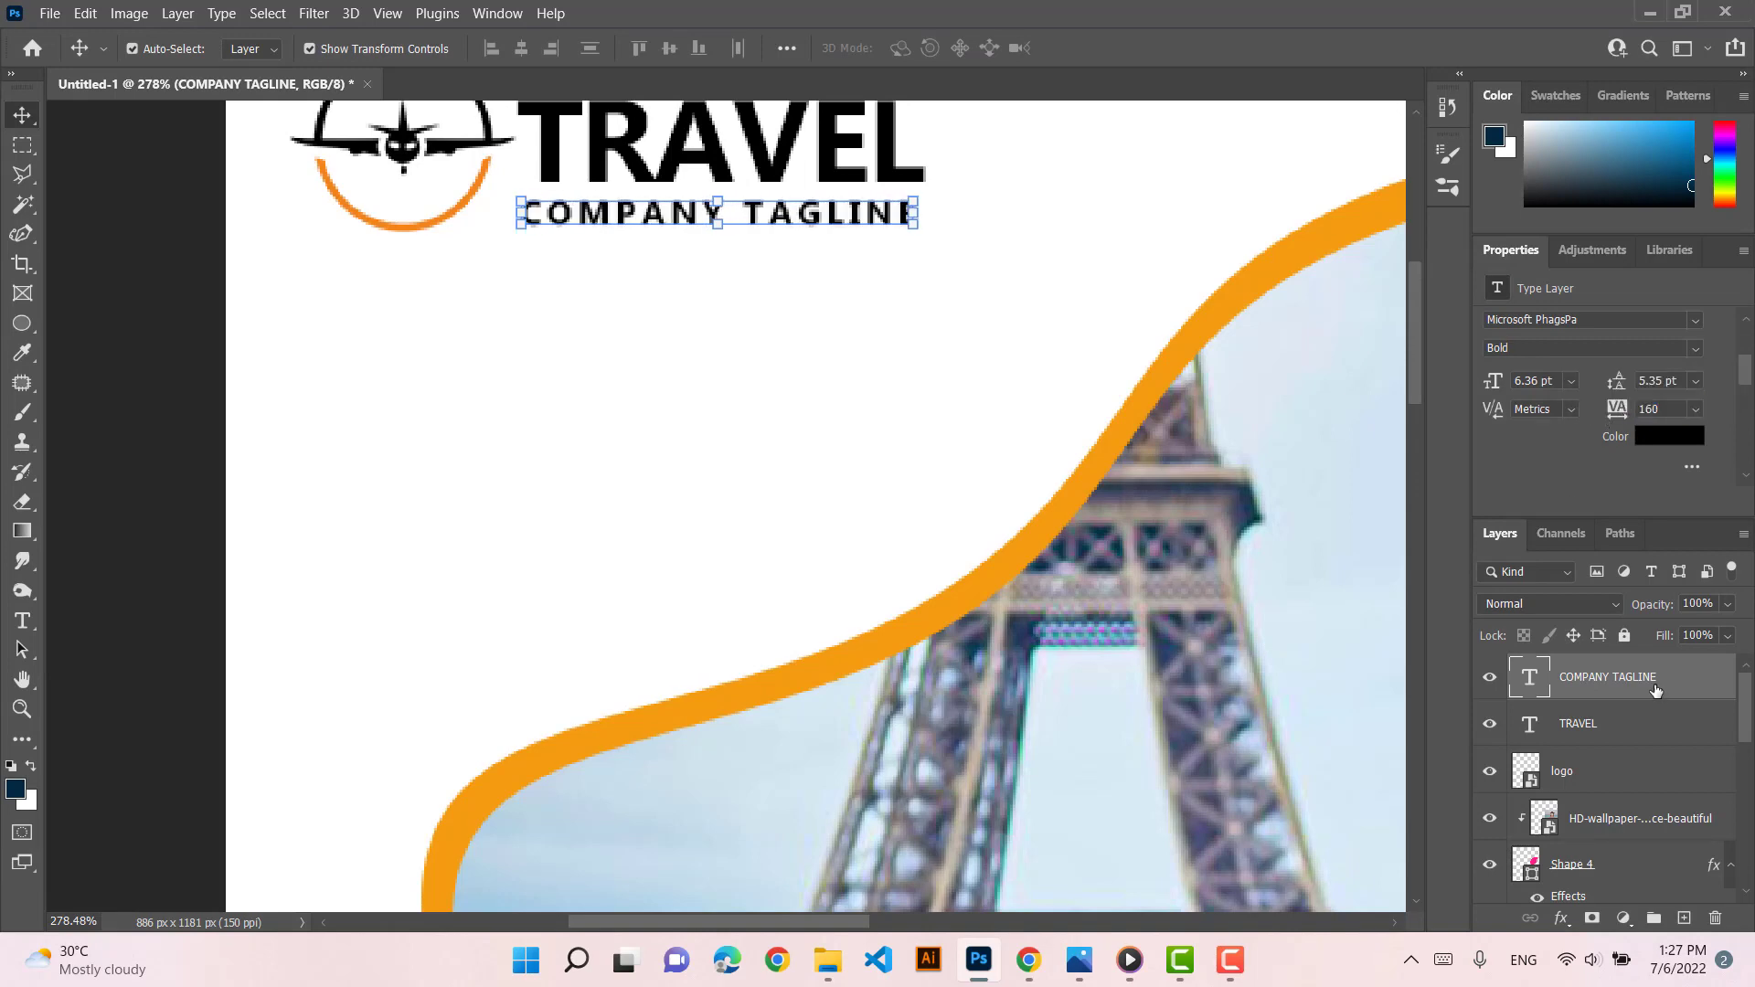
# Move the tagline up and right so its right end lines up with the end of TRAVEL
pyautogui.moveTo(800, 212)
pyautogui.mouseDown()
pyautogui.moveTo(826, 200)
pyautogui.moveTo(825, 219)
pyautogui.moveTo(826, 204)
pyautogui.mouseUp()
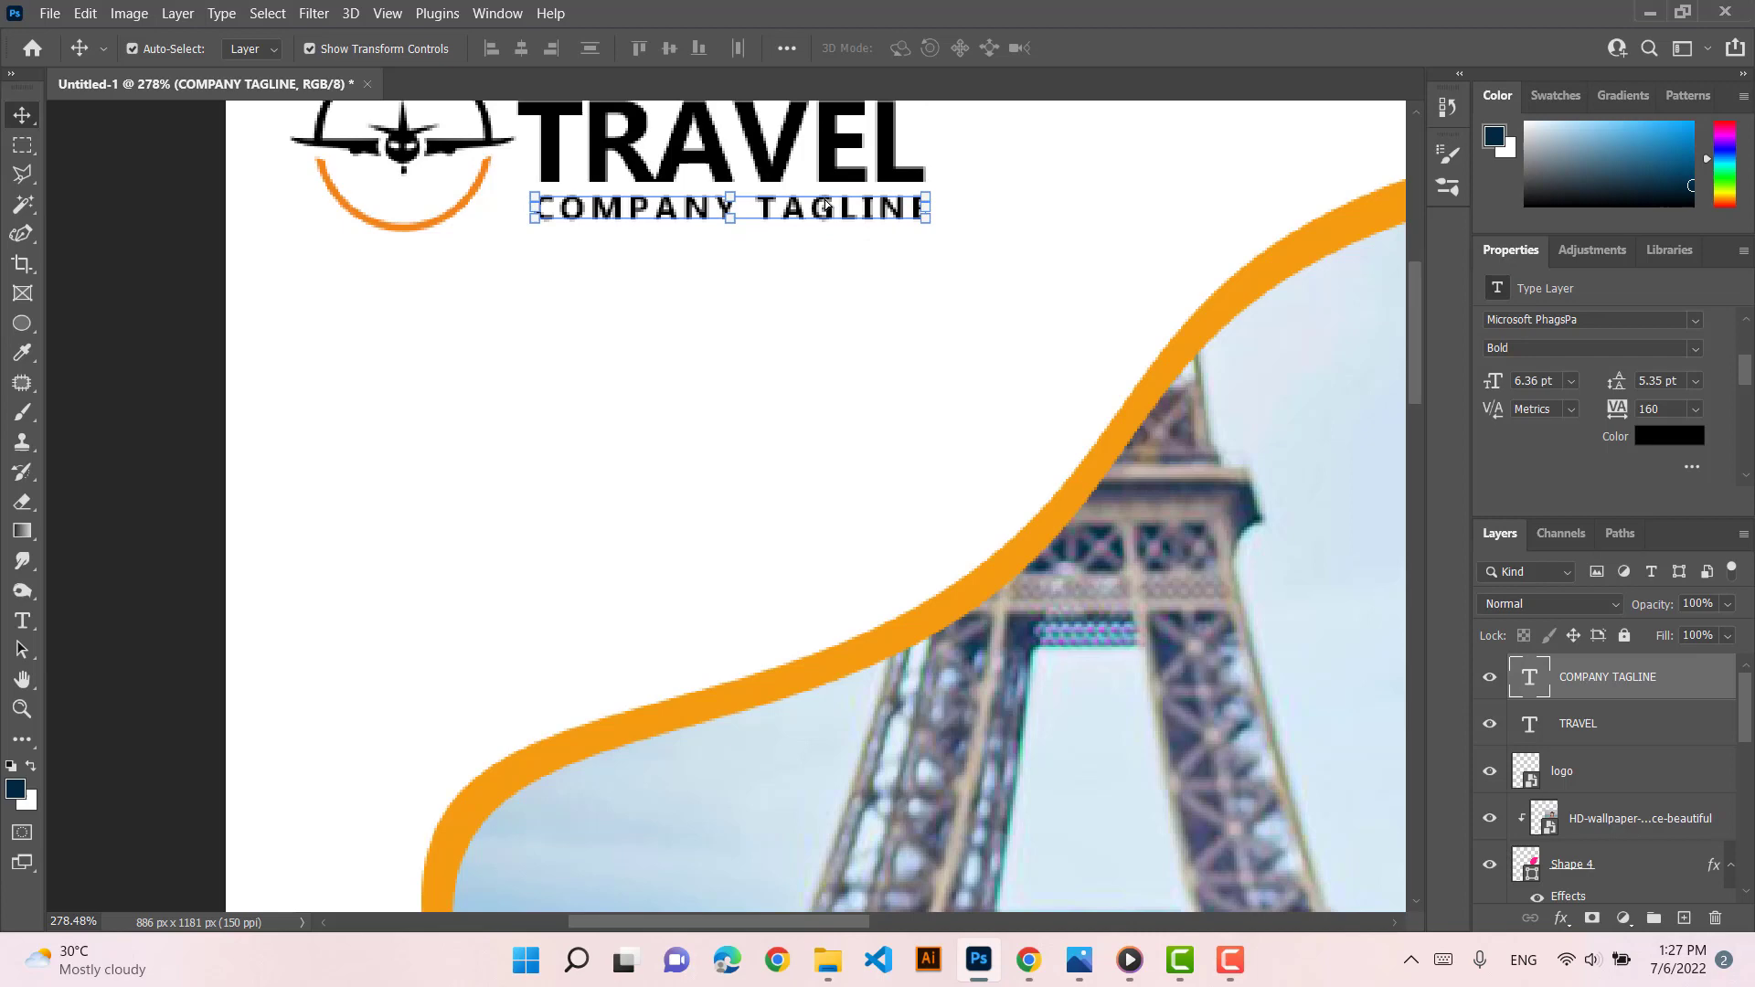
pyautogui.click(870, 267)
pyautogui.scroll(-4, 871, 267)
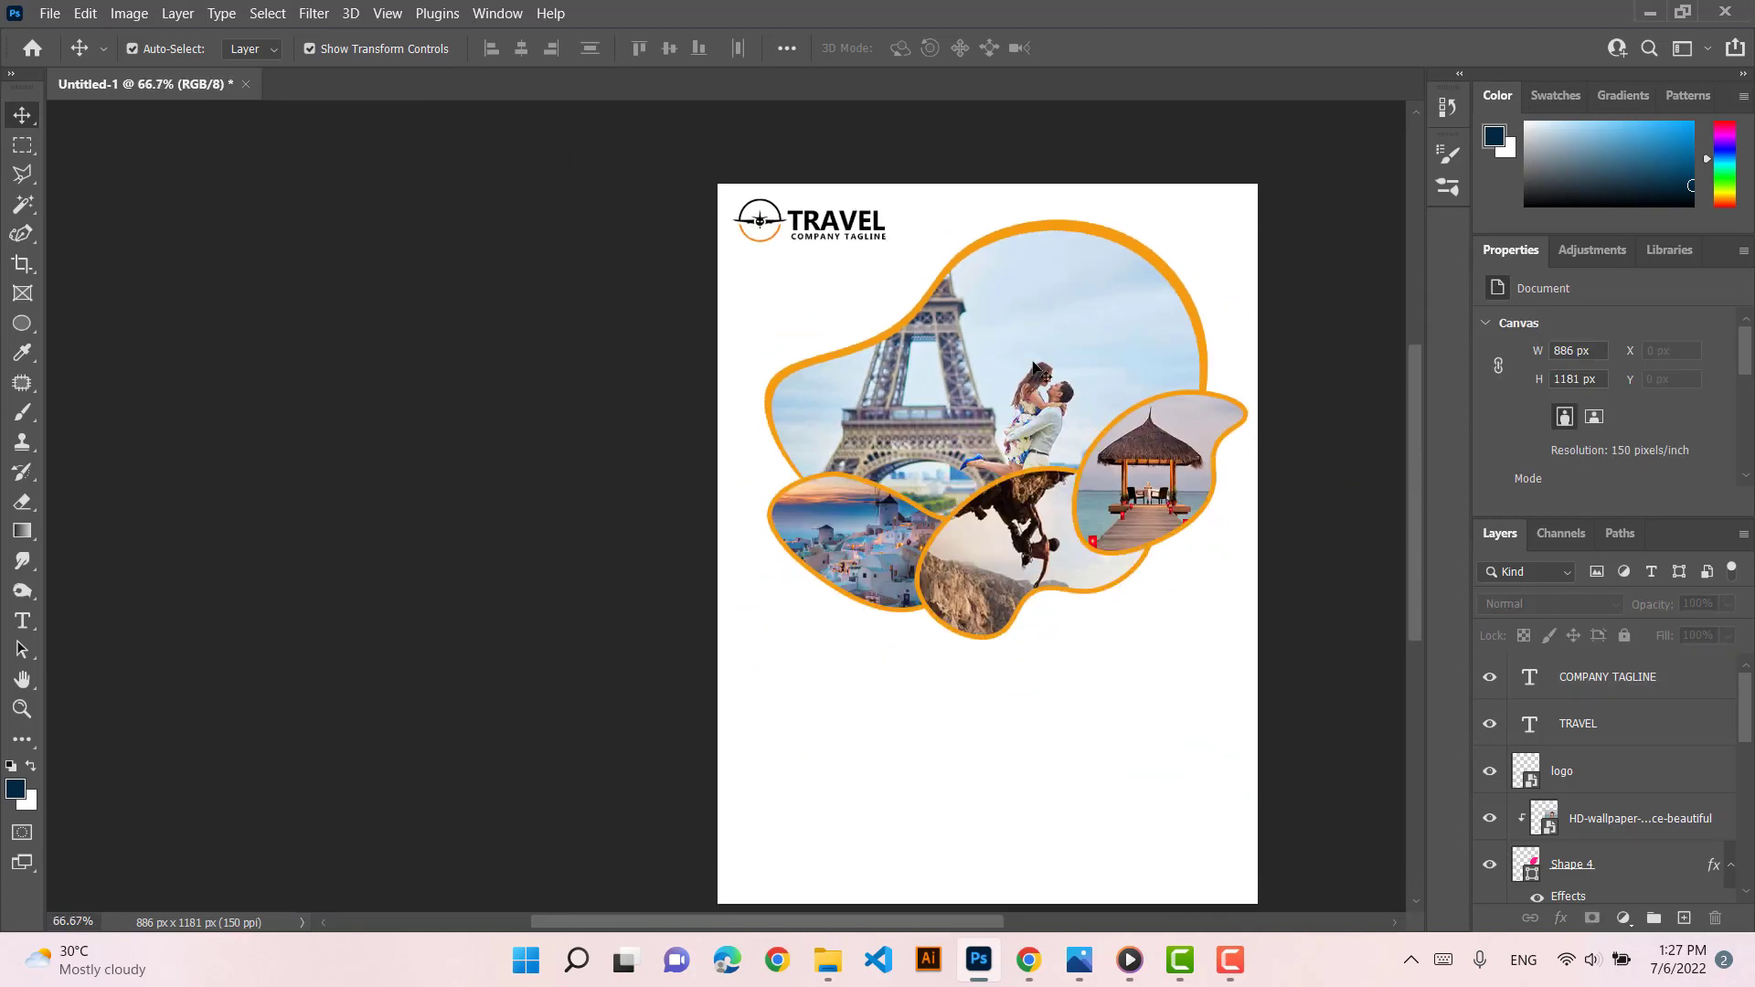
# Recolor the TRAVEL text with the orange sampled from the large photo blob's outline
pyautogui.click(873, 224)
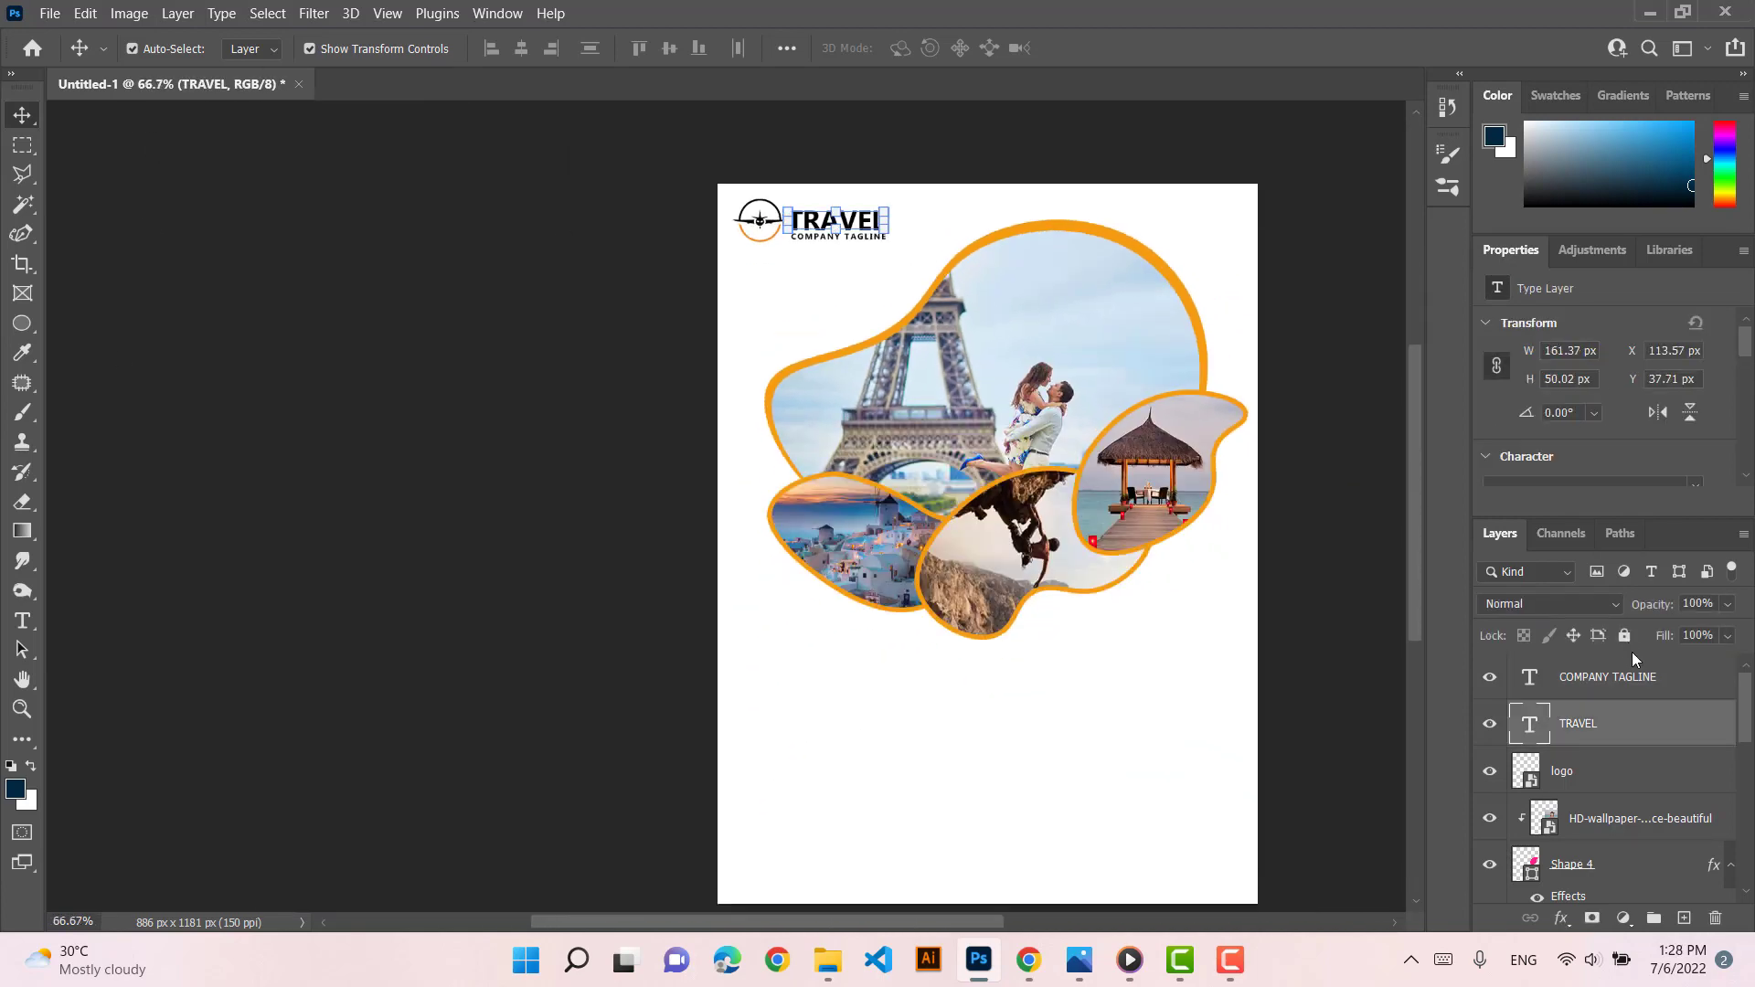
pyautogui.scroll(-3, 1658, 366)
pyautogui.click(1658, 366)
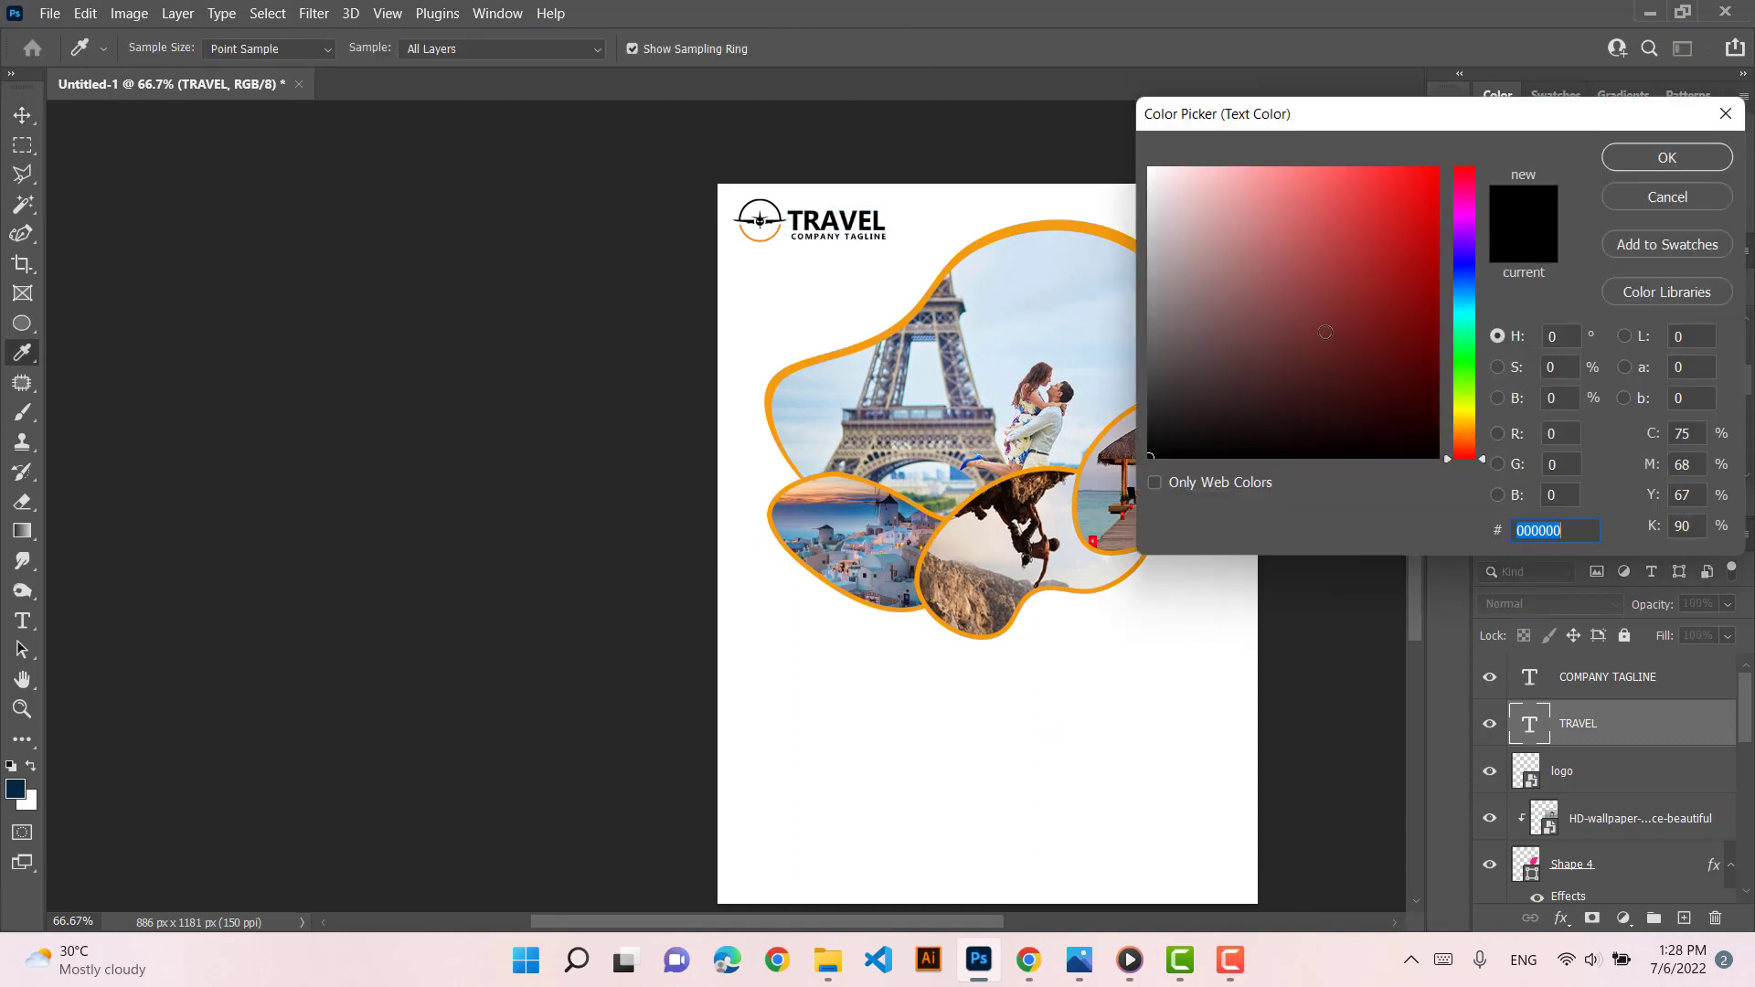
pyautogui.click(1037, 231)
pyautogui.click(1616, 156)
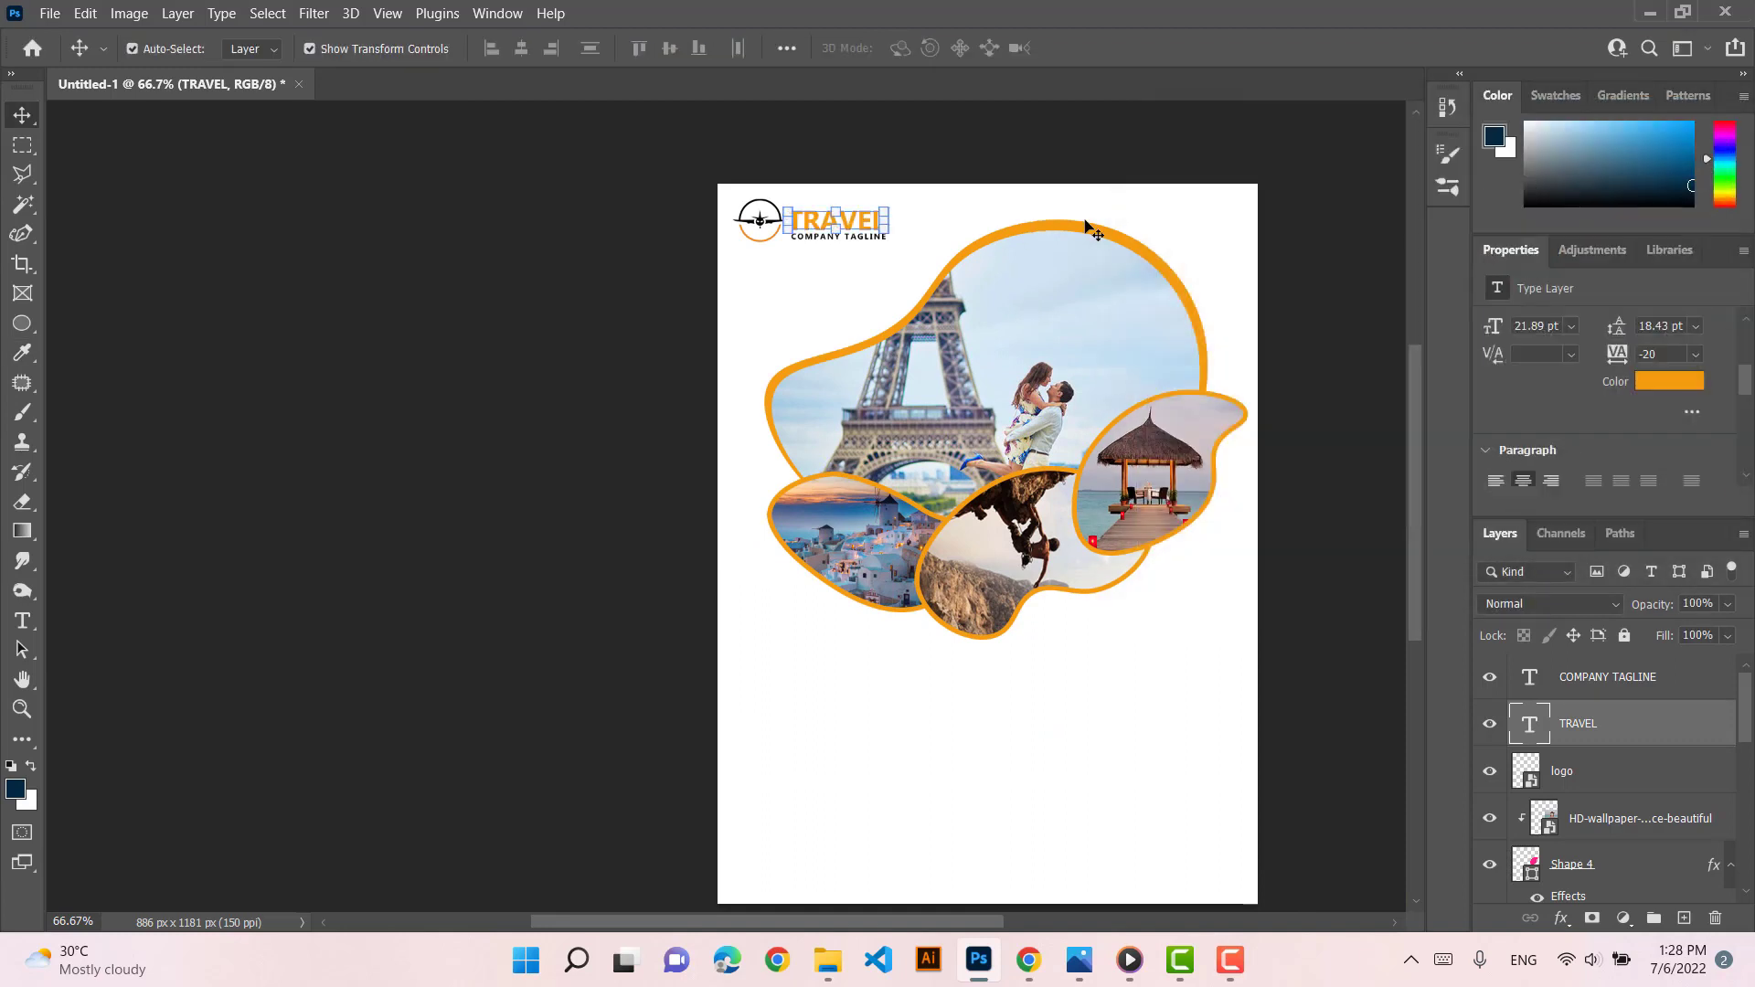
# Set the COMPANY TAGLINE text's font style to Regular
pyautogui.click(857, 236)
pyautogui.scroll(-2, 1524, 406)
pyautogui.click(1695, 458)
pyautogui.click(1610, 478)
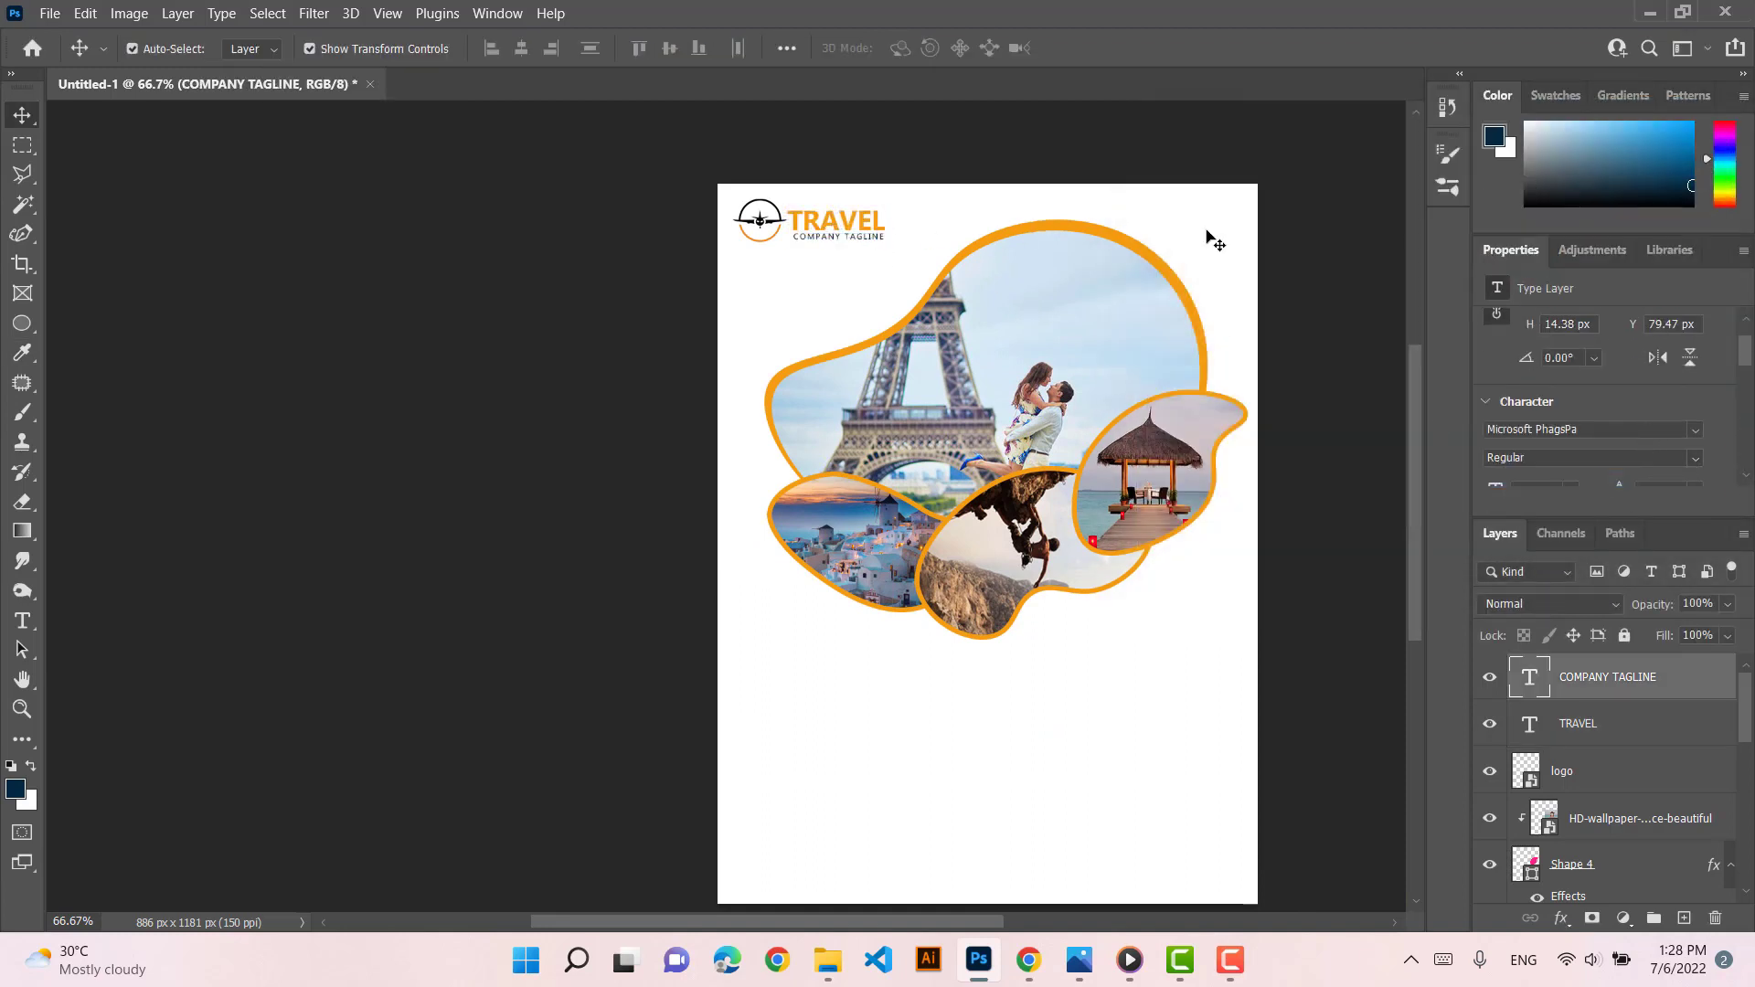
# Nudge the logo slightly down beside the TRAVEL text and deselect it
pyautogui.click(763, 234)
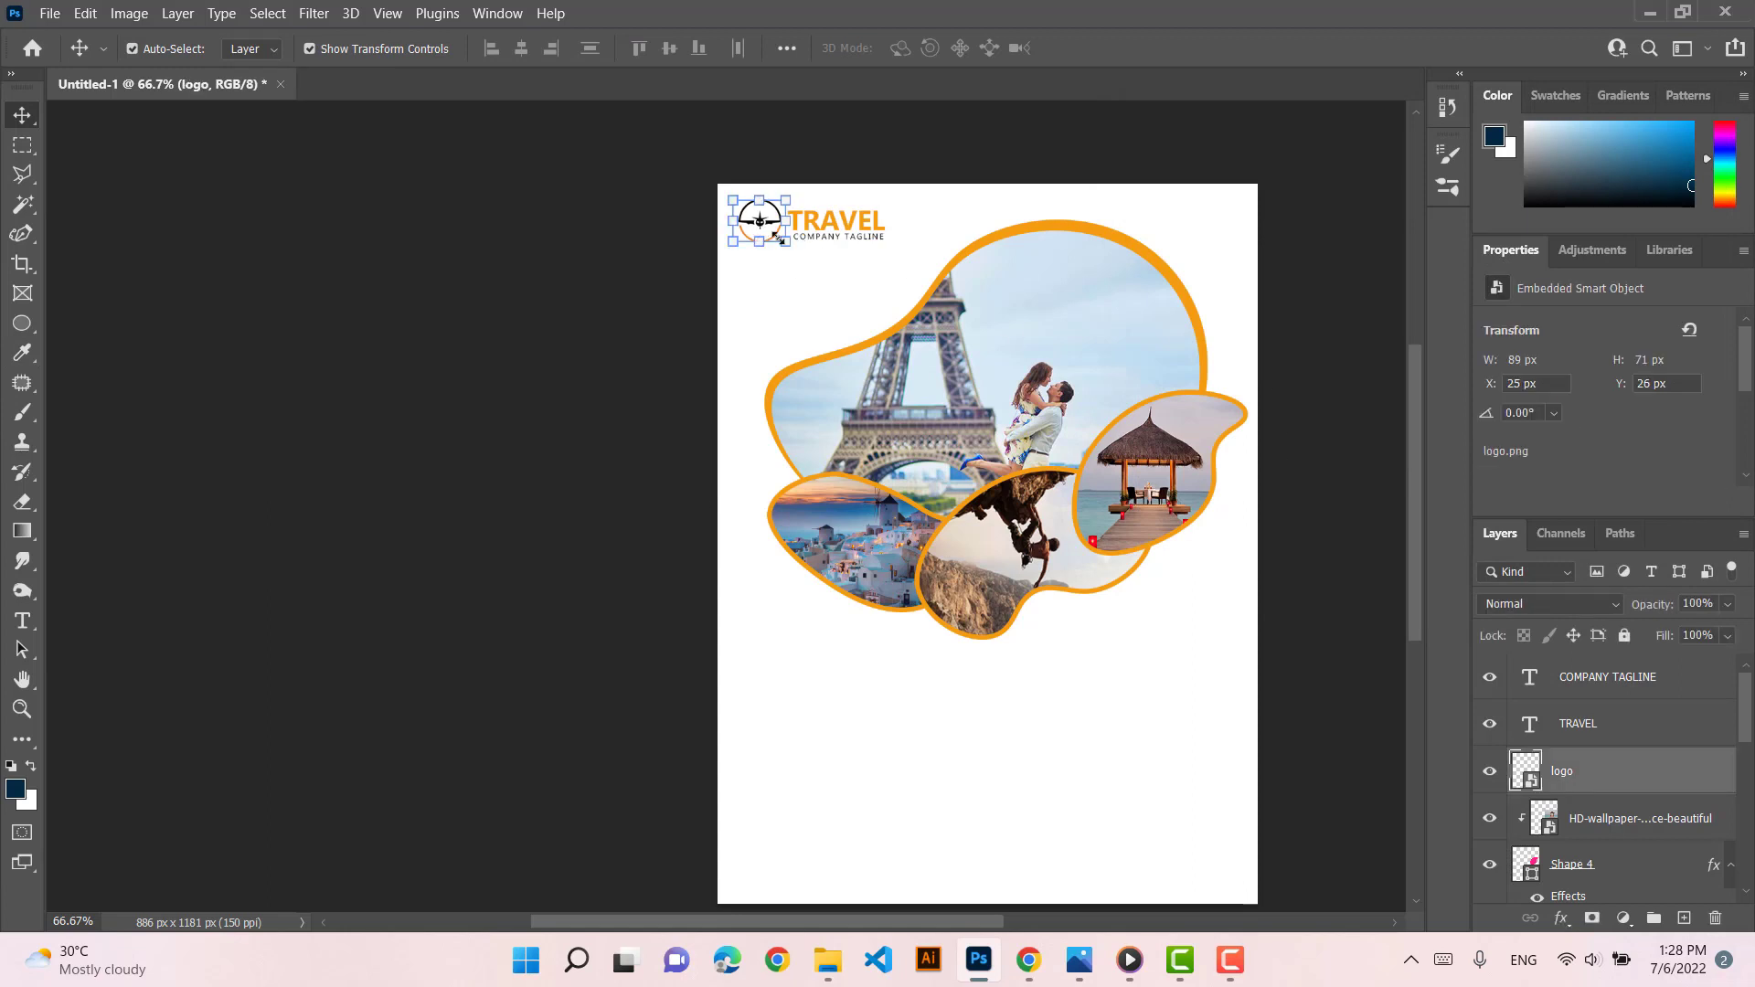
pyautogui.click(798, 289)
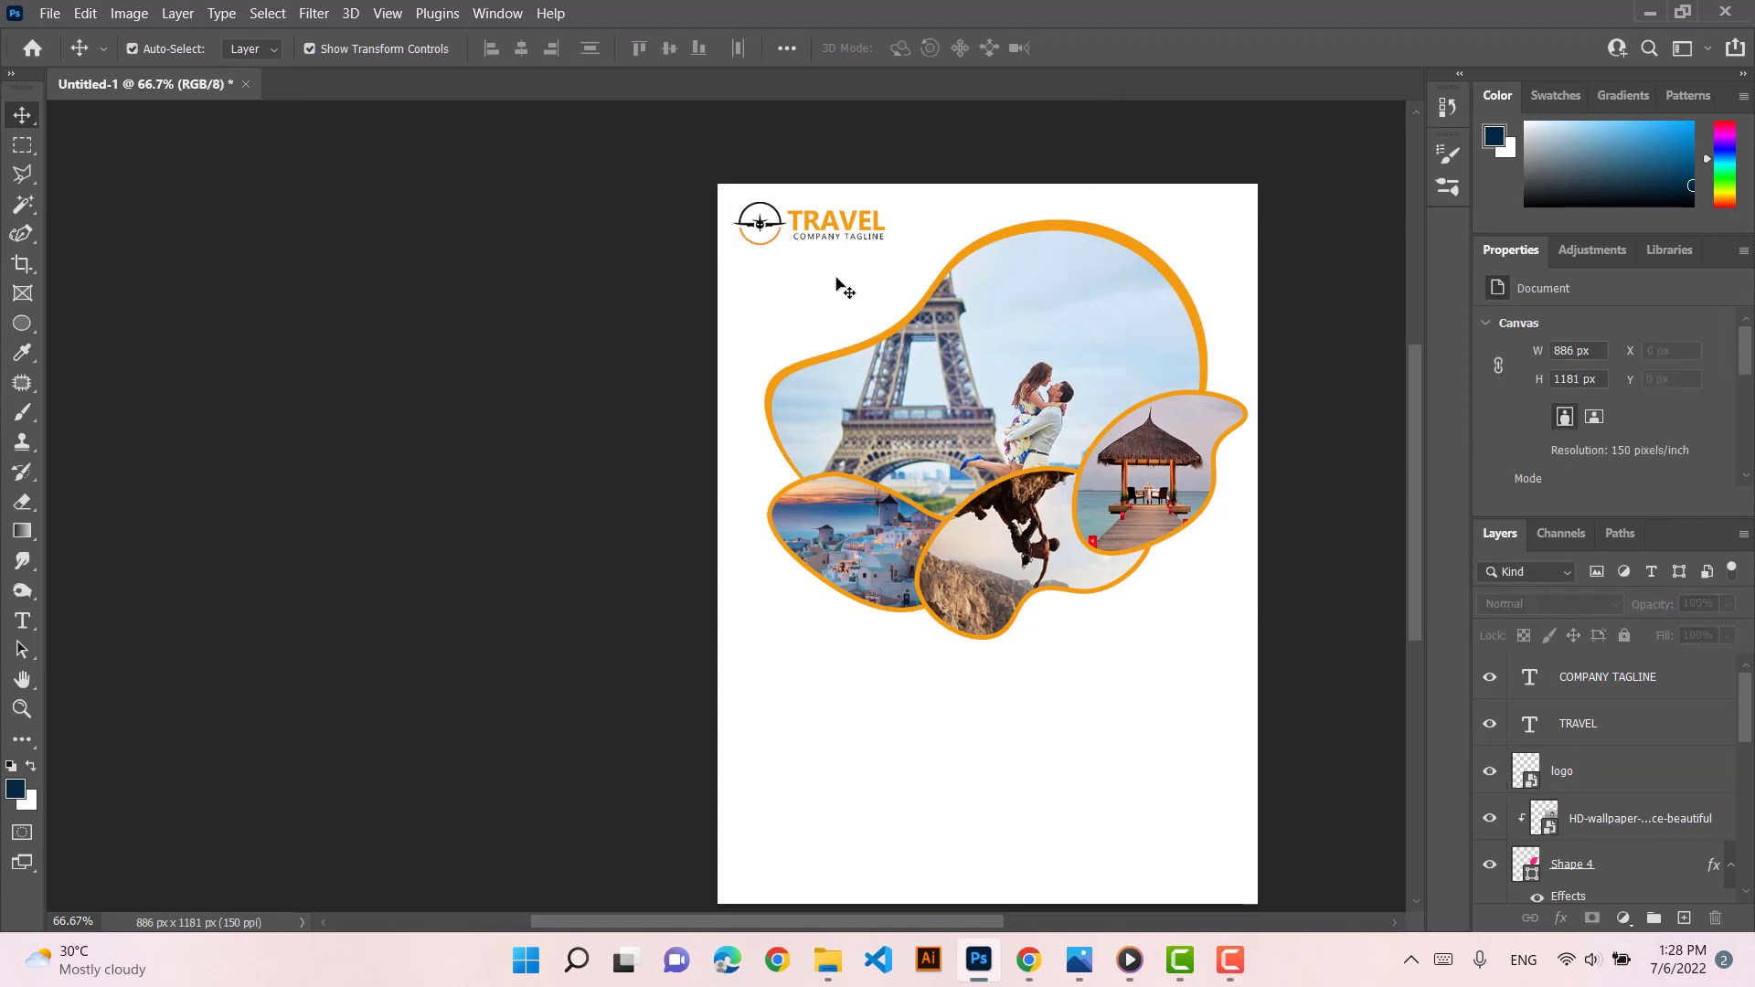
pyautogui.scroll(-1, 836, 280)
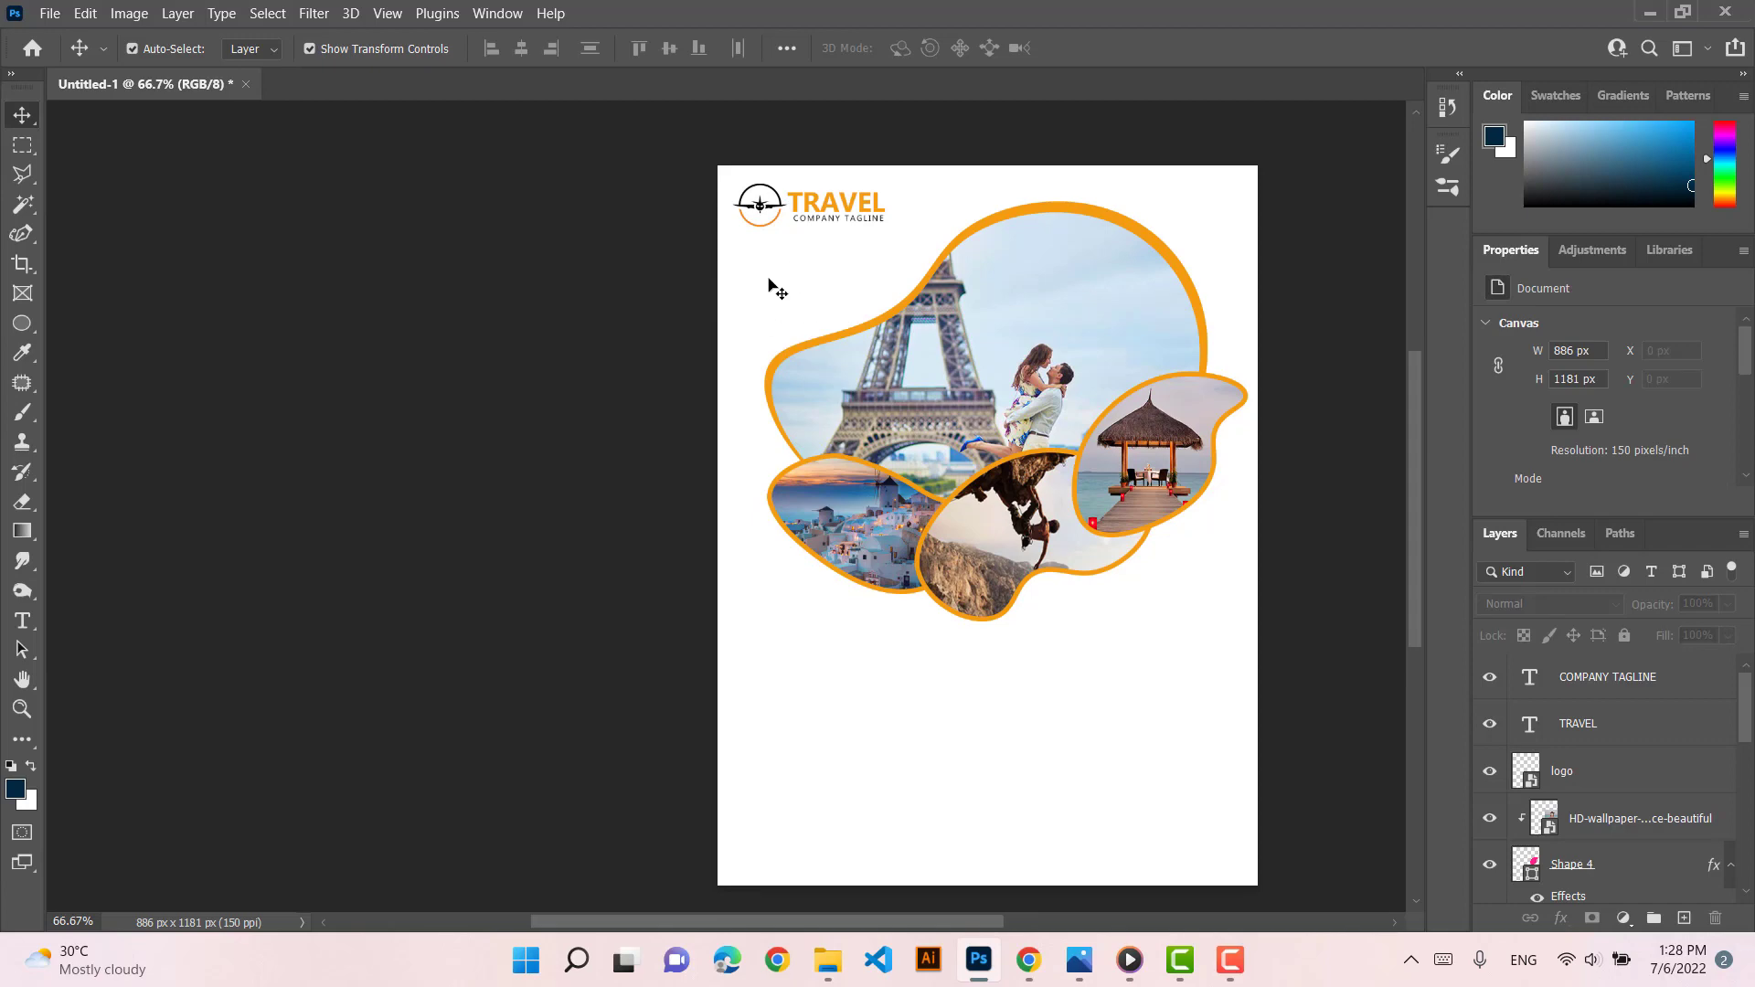
# Set up the Pen tool in Shape mode with no fill and a light grey #d8d8d8 stroke
pyautogui.click(22, 236)
pyautogui.click(96, 235)
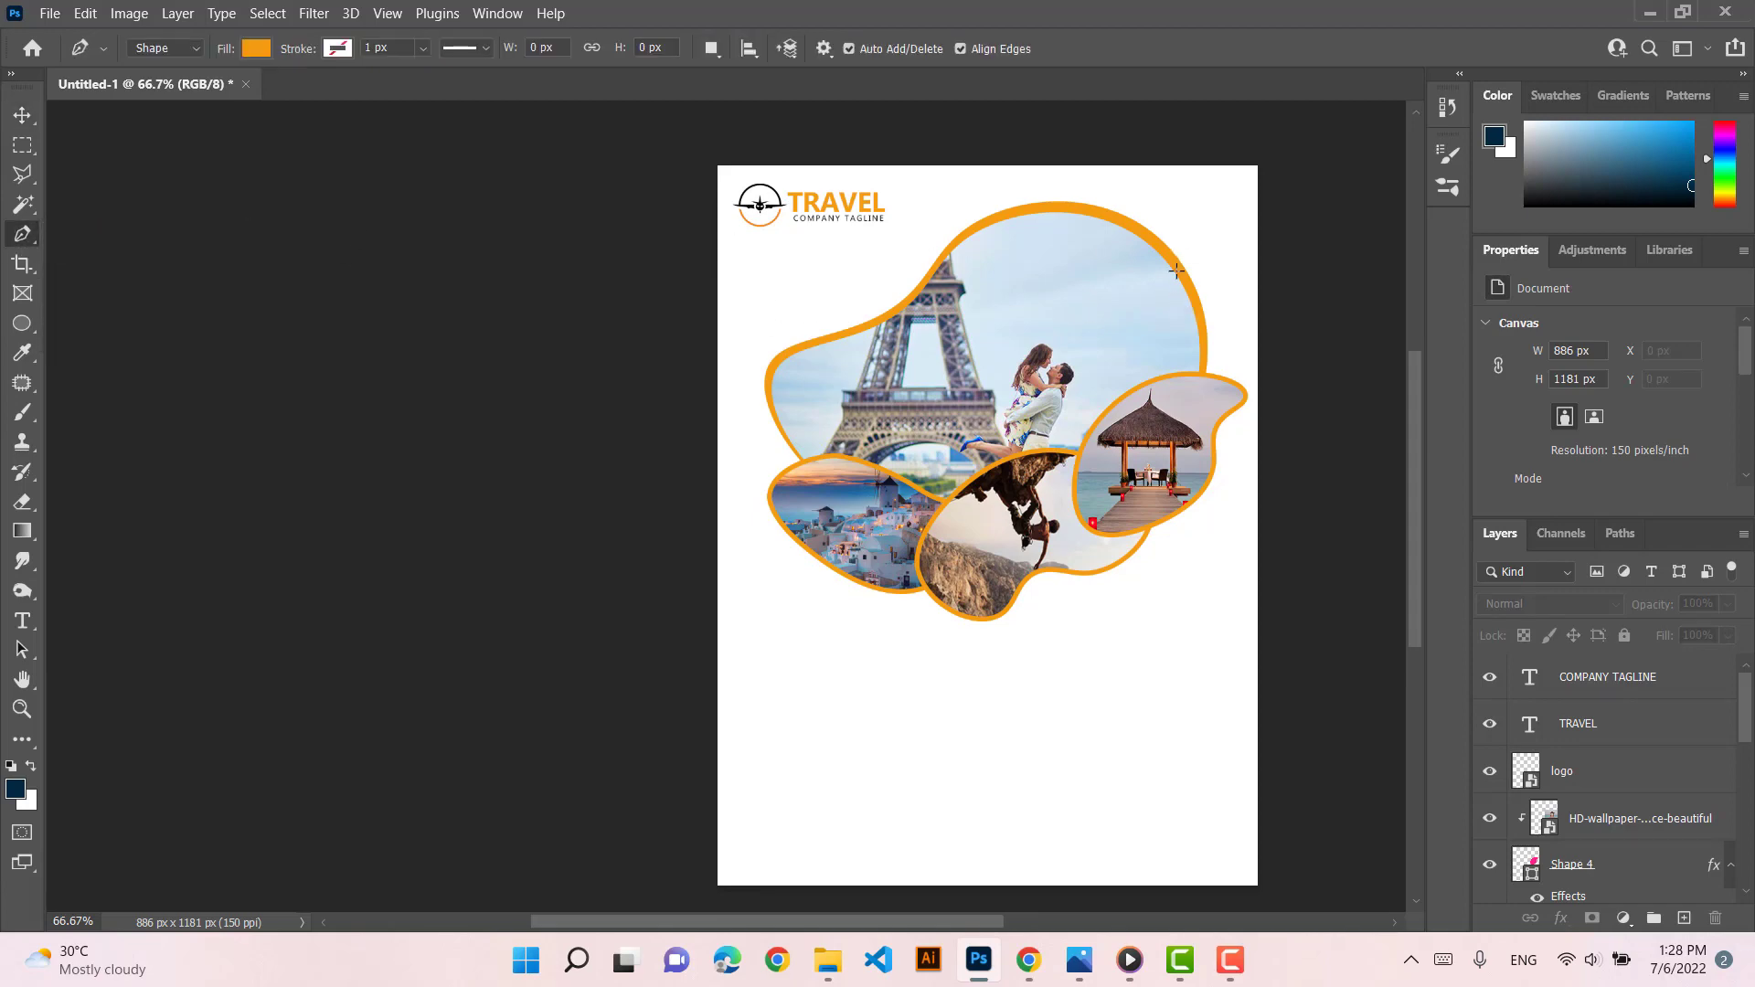
pyautogui.scroll(7, 1169, 252)
pyautogui.click(256, 49)
pyautogui.click(121, 92)
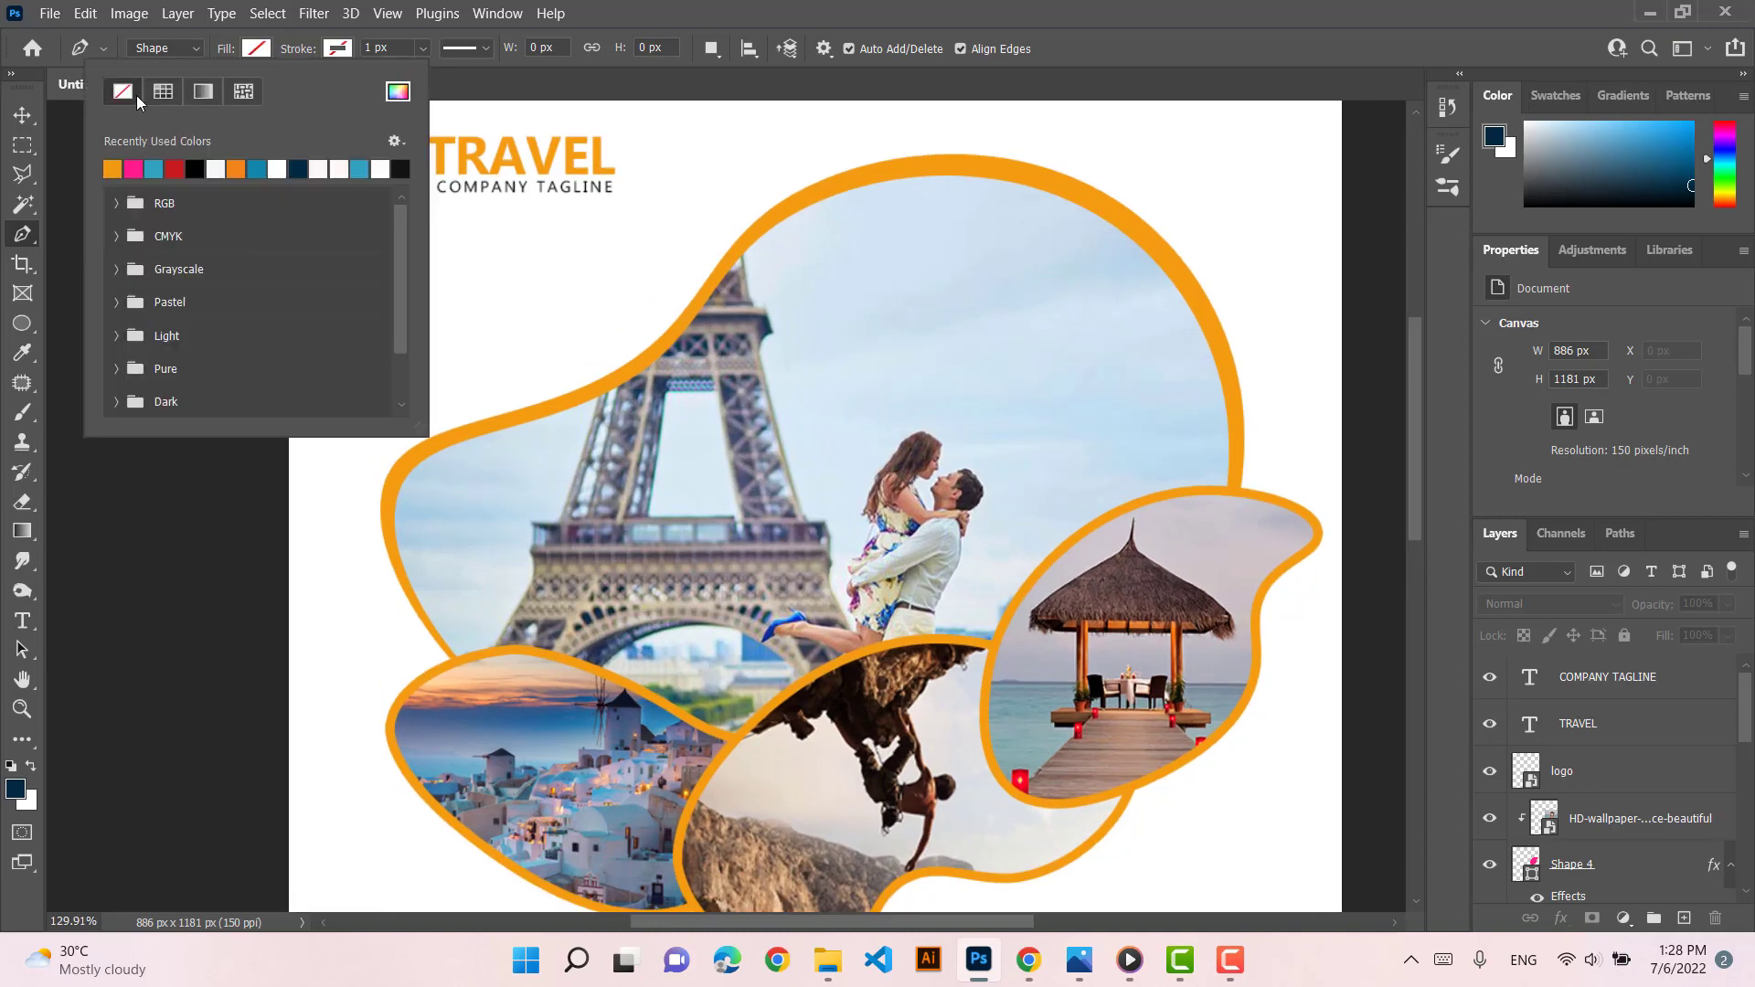
pyautogui.click(335, 51)
pyautogui.click(477, 91)
pyautogui.click(1122, 188)
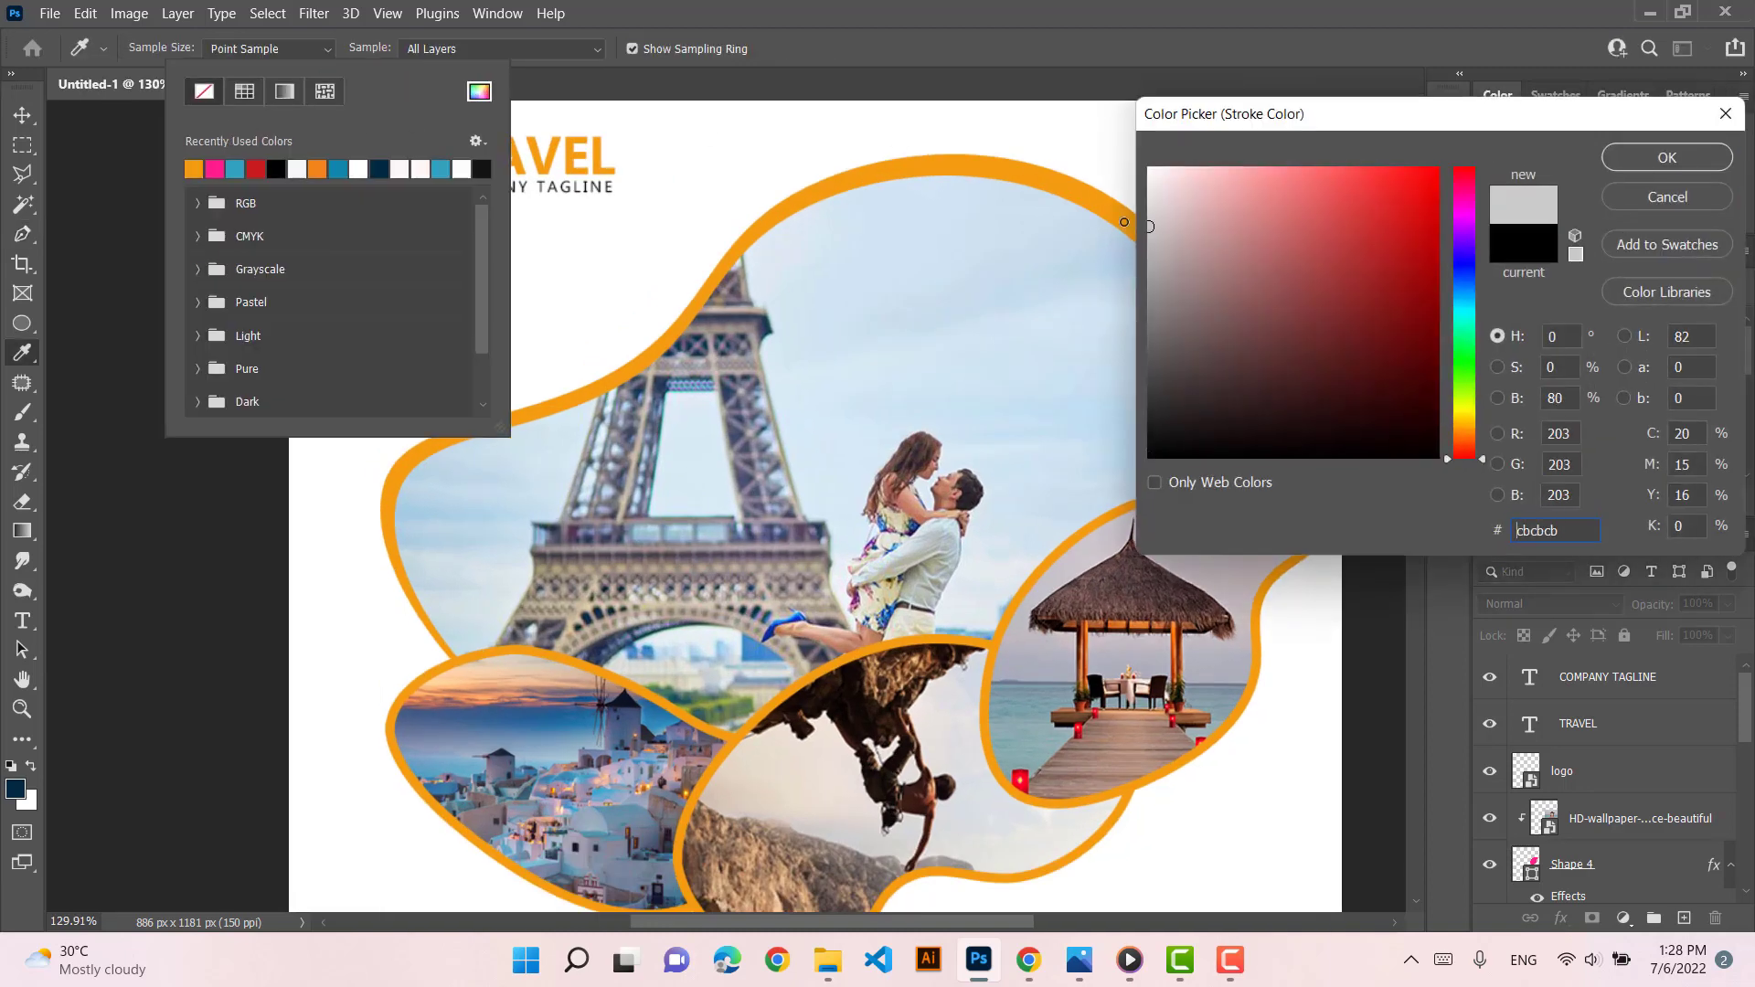
pyautogui.write('cccccc')
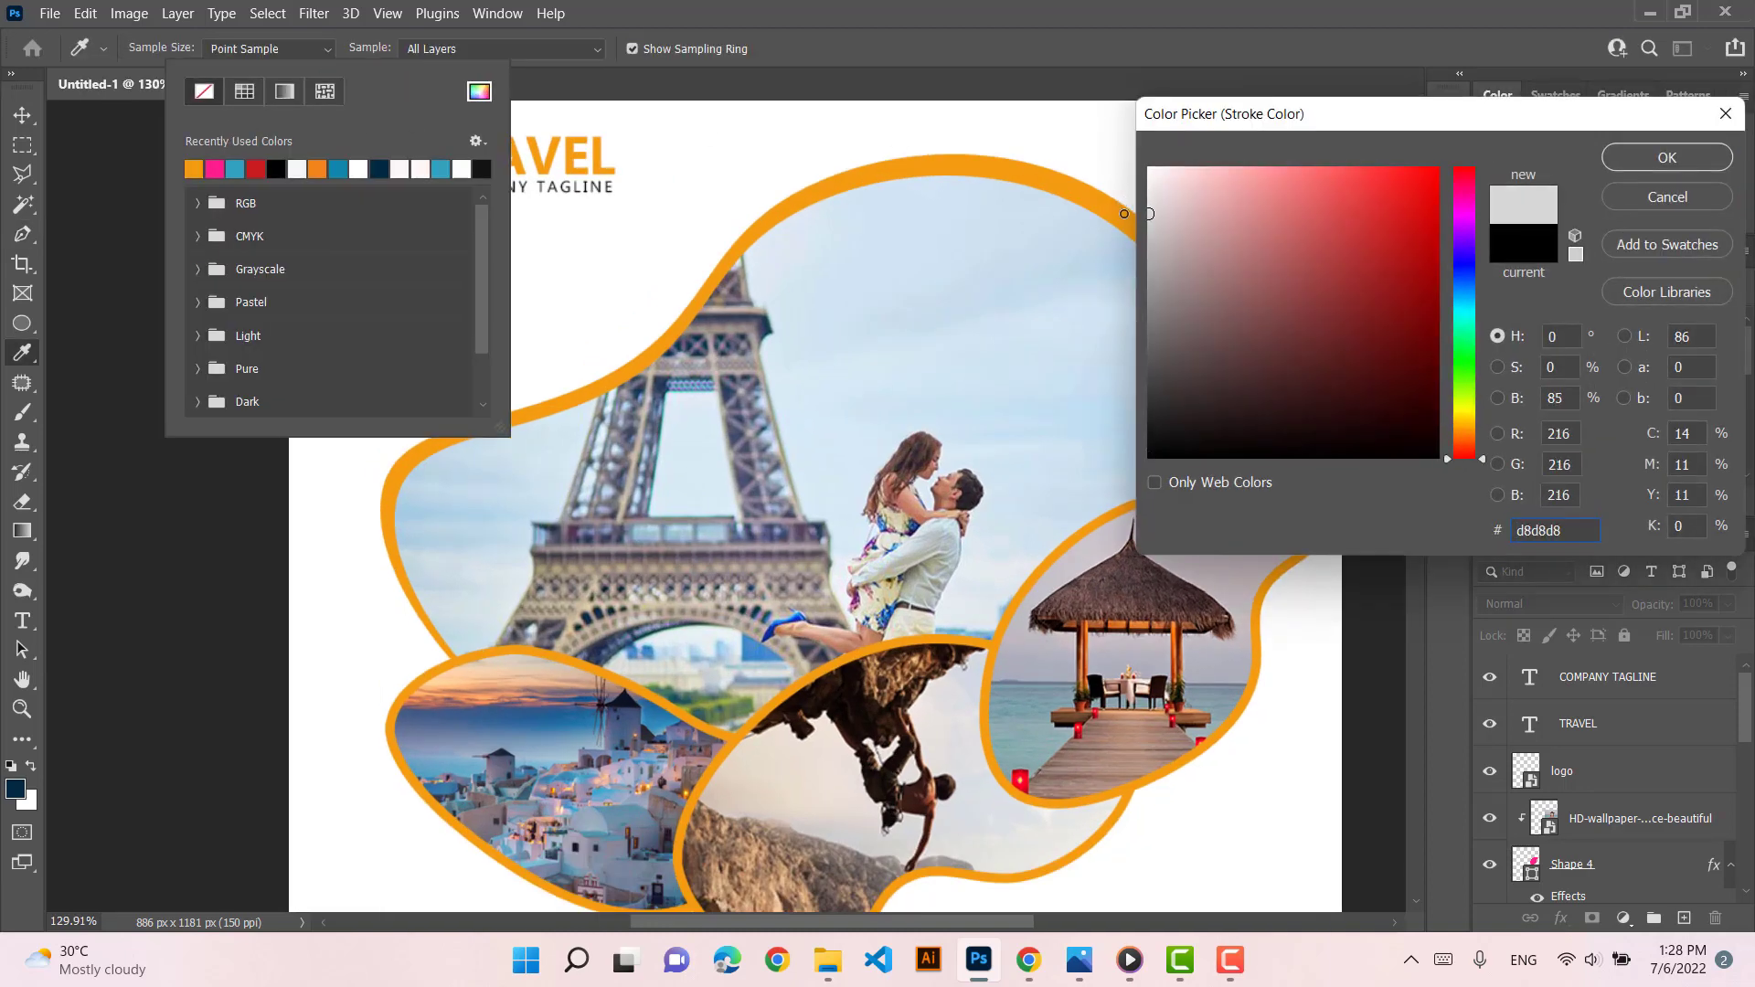
pyautogui.press('Return')
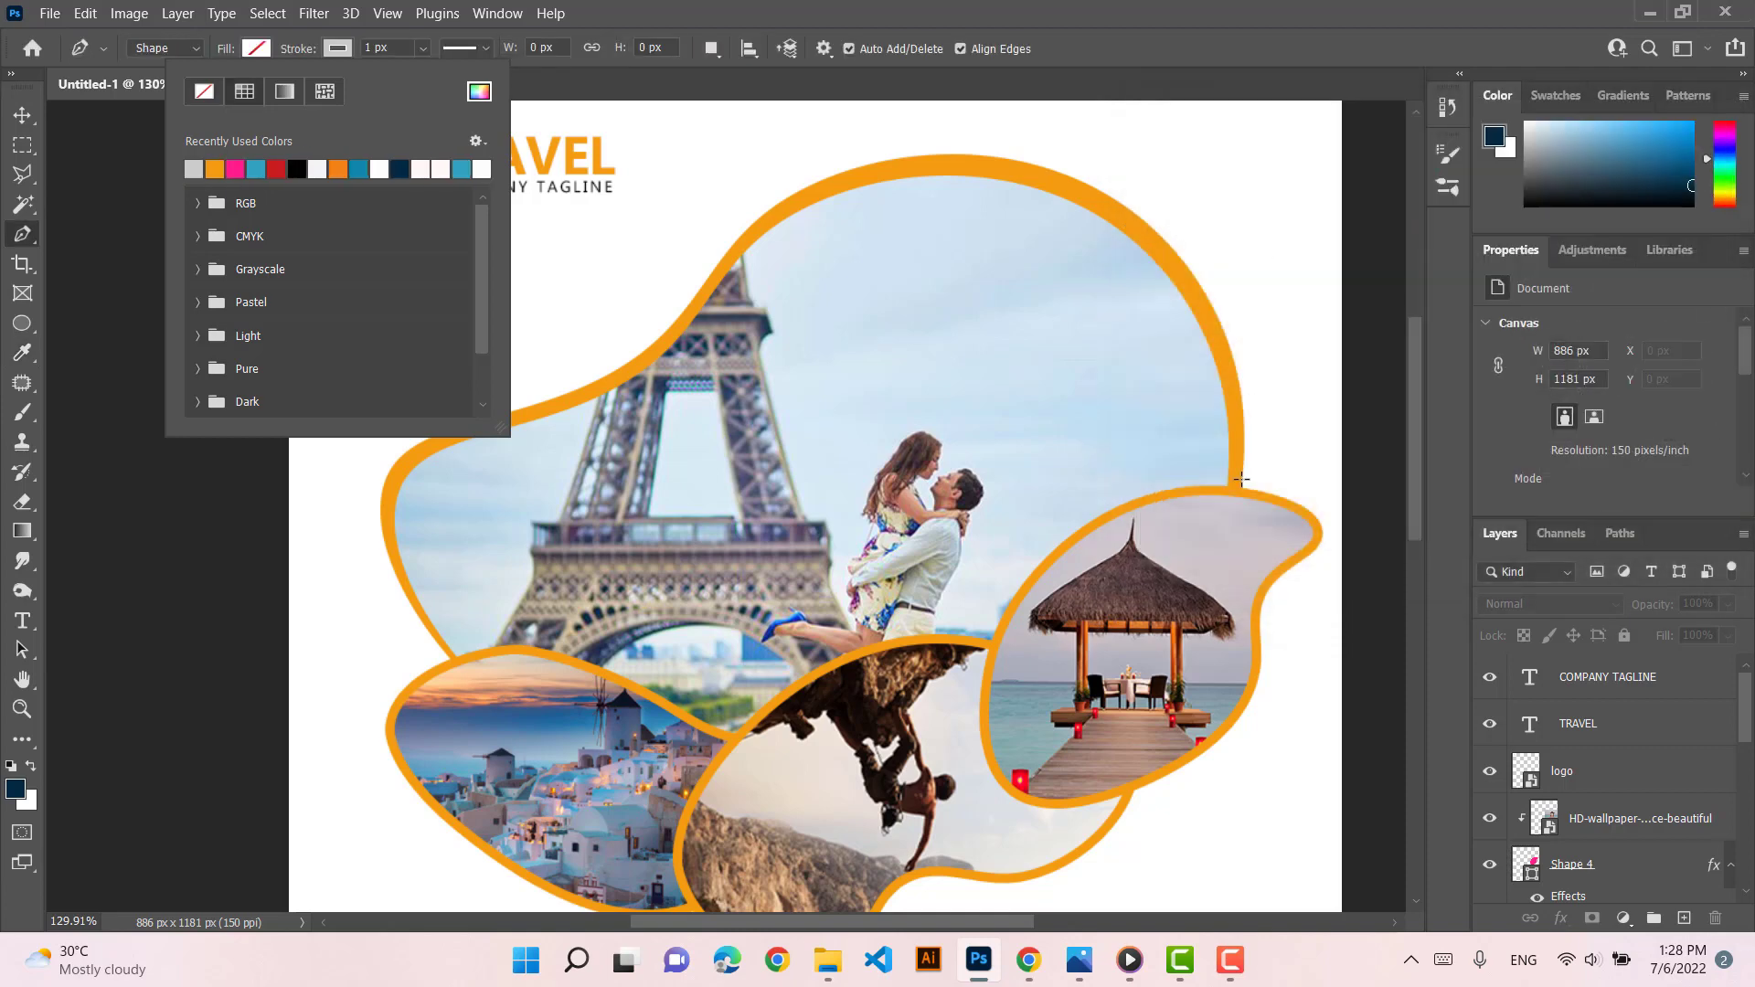
# Draw an open curve about 313 × 305 px just outside the large blob's upper-right edge, from the hut blob to the blob's top
pyautogui.click(1240, 503)
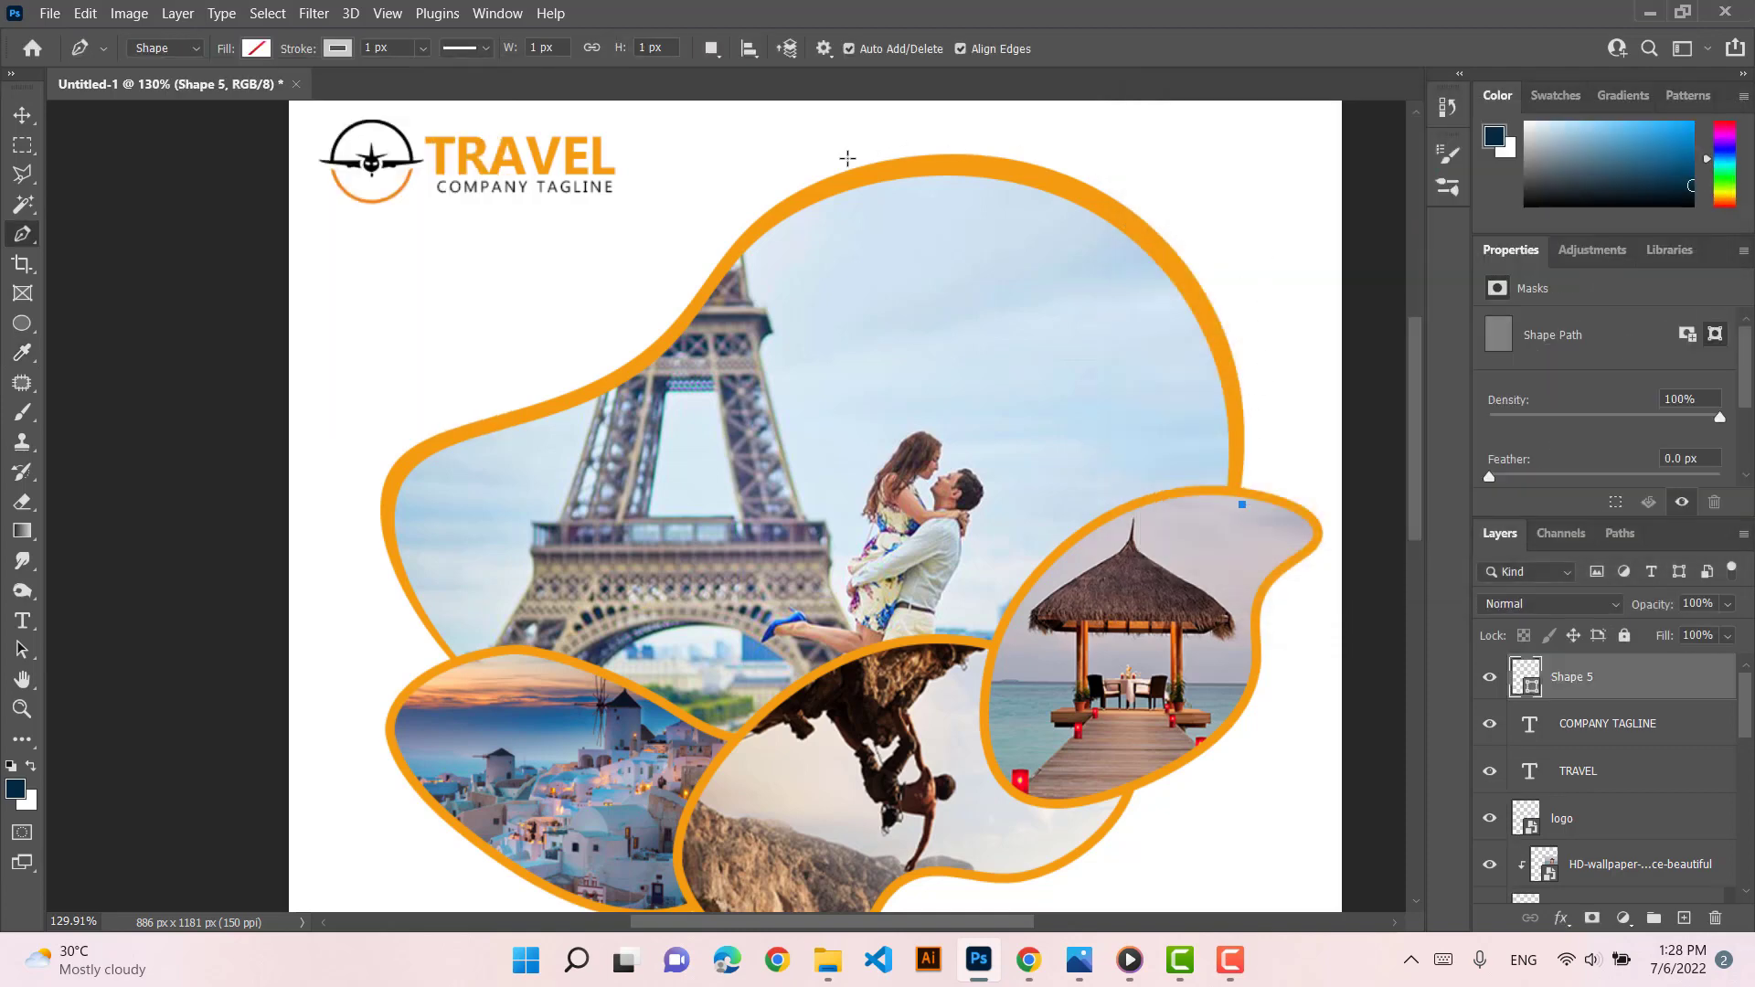
pyautogui.moveTo(848, 158); pyautogui.dragTo(326, 223)
pyautogui.moveTo(1156, 196); pyautogui.dragTo(1011, 323)
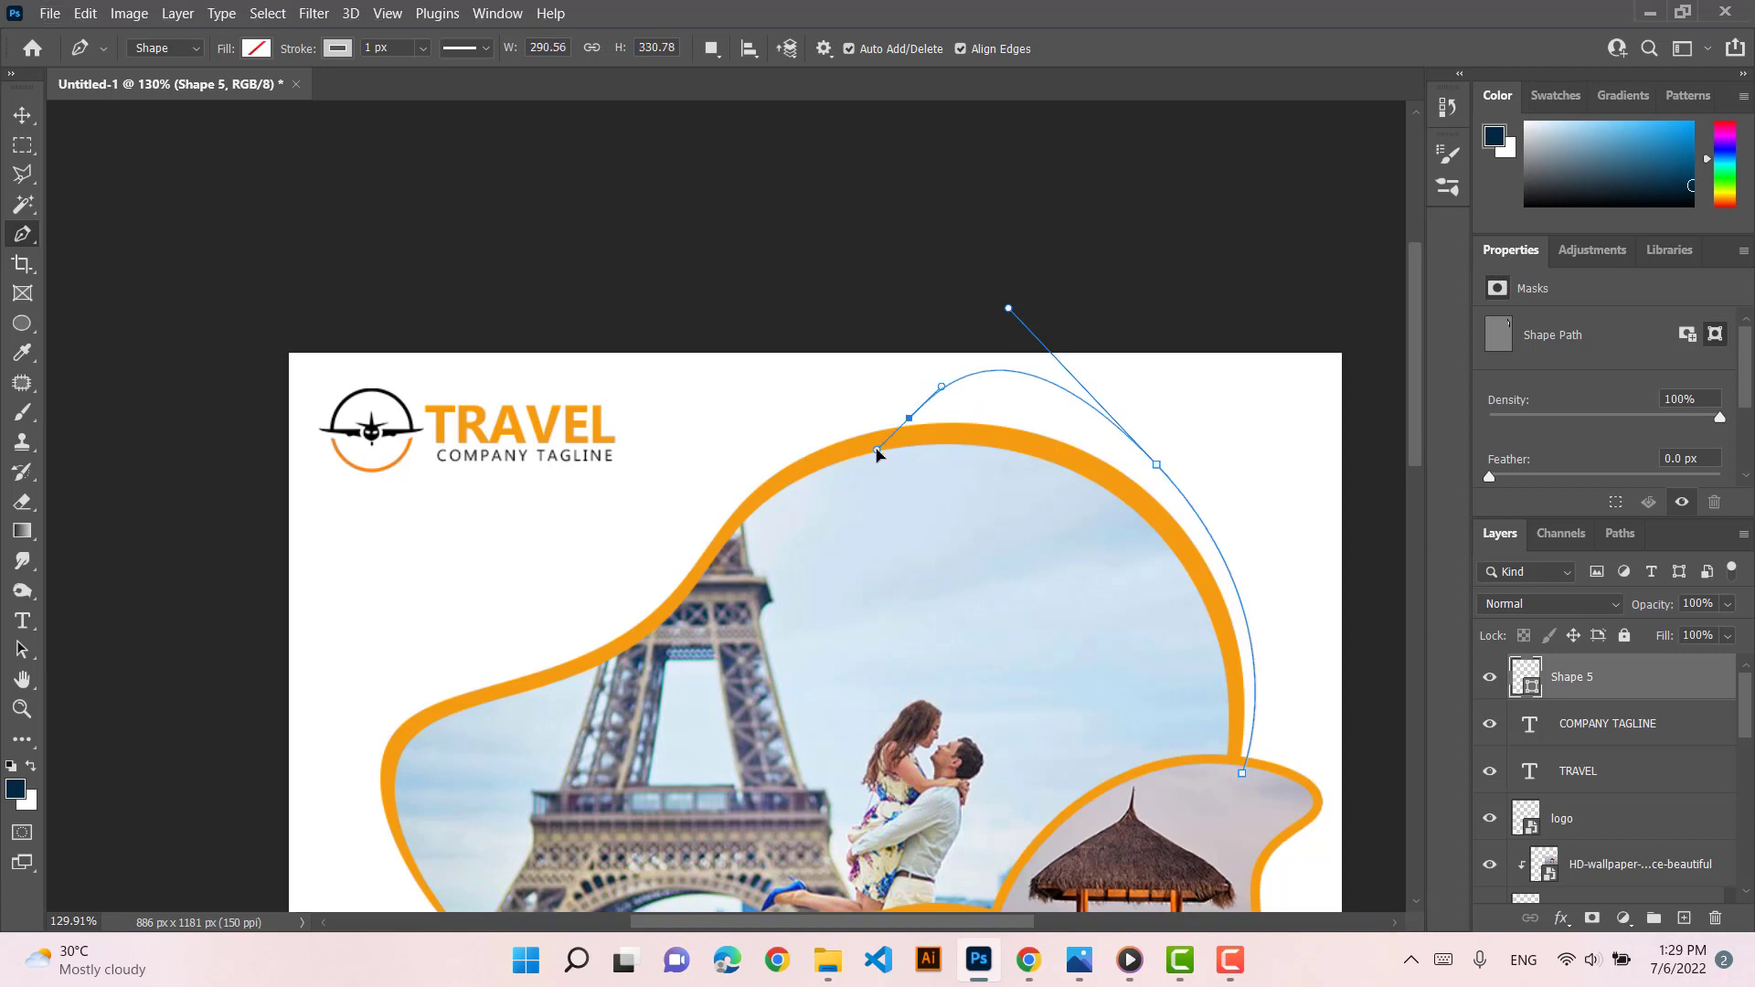
pyautogui.keyDown('alt'); pyautogui.click(1156, 465); pyautogui.keyUp('alt')
pyautogui.moveTo(885, 426); pyautogui.dragTo(747, 485)
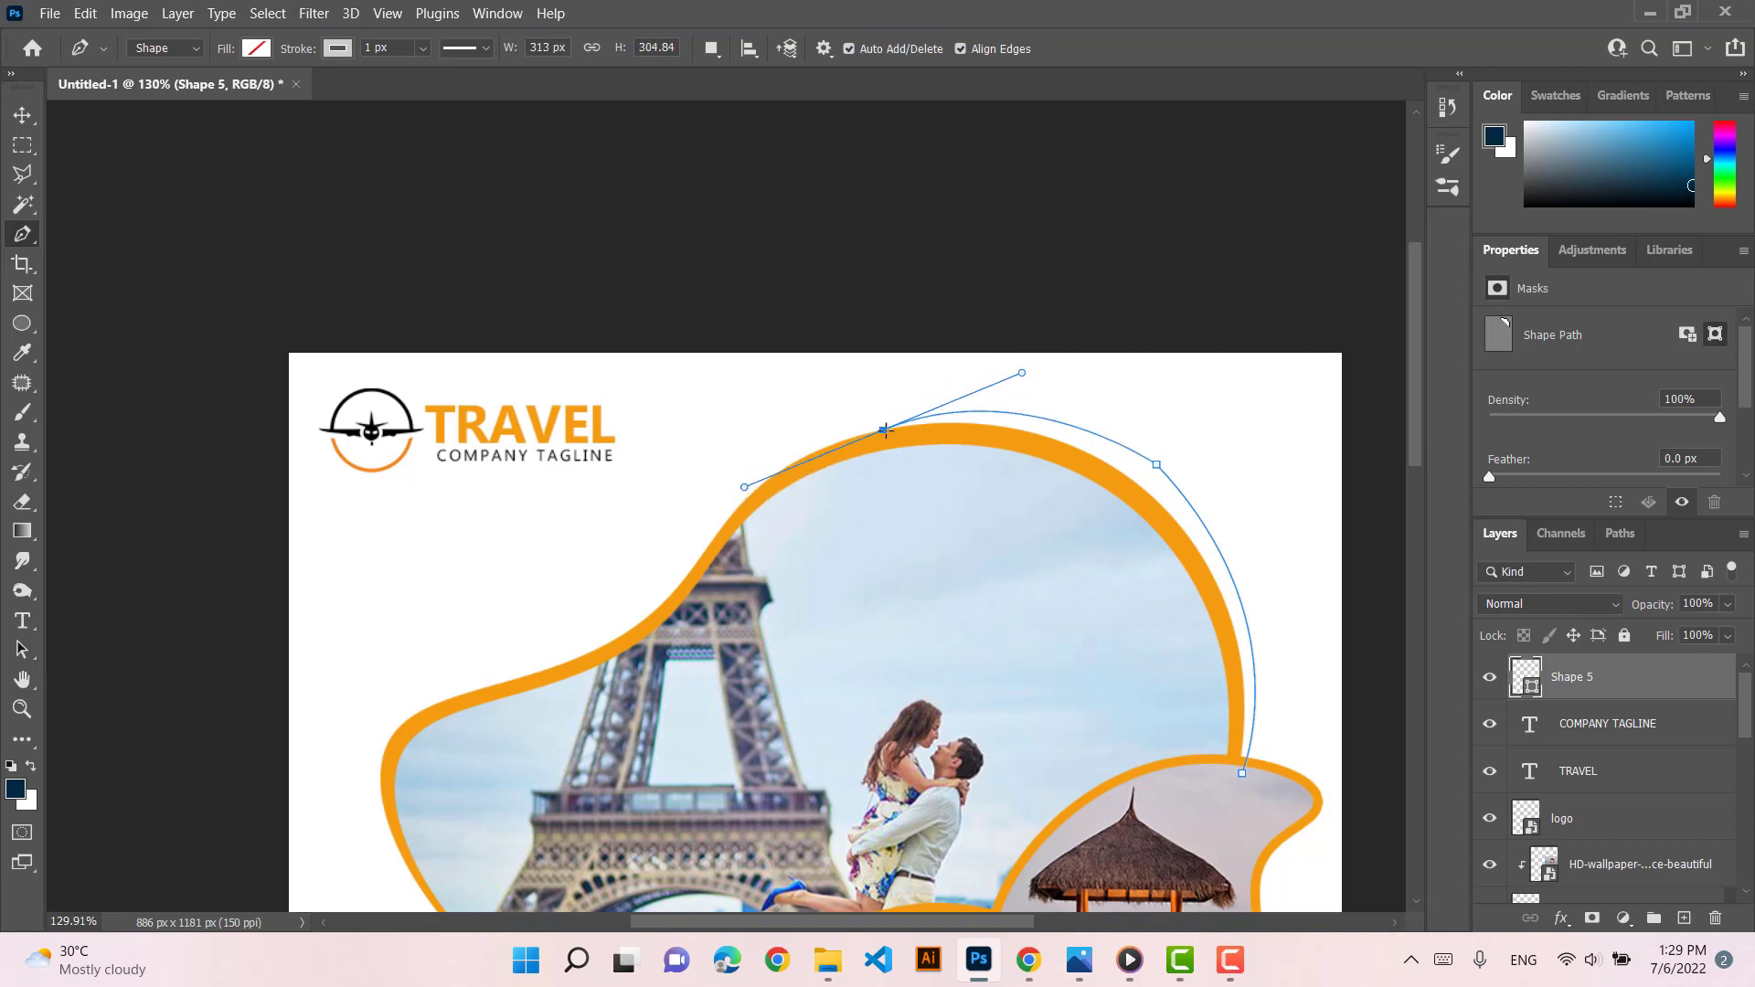
# Set the grey curve's stroke width to 4.18 px
pyautogui.click(423, 48)
pyautogui.moveTo(443, 77); pyautogui.dragTo(431, 74)
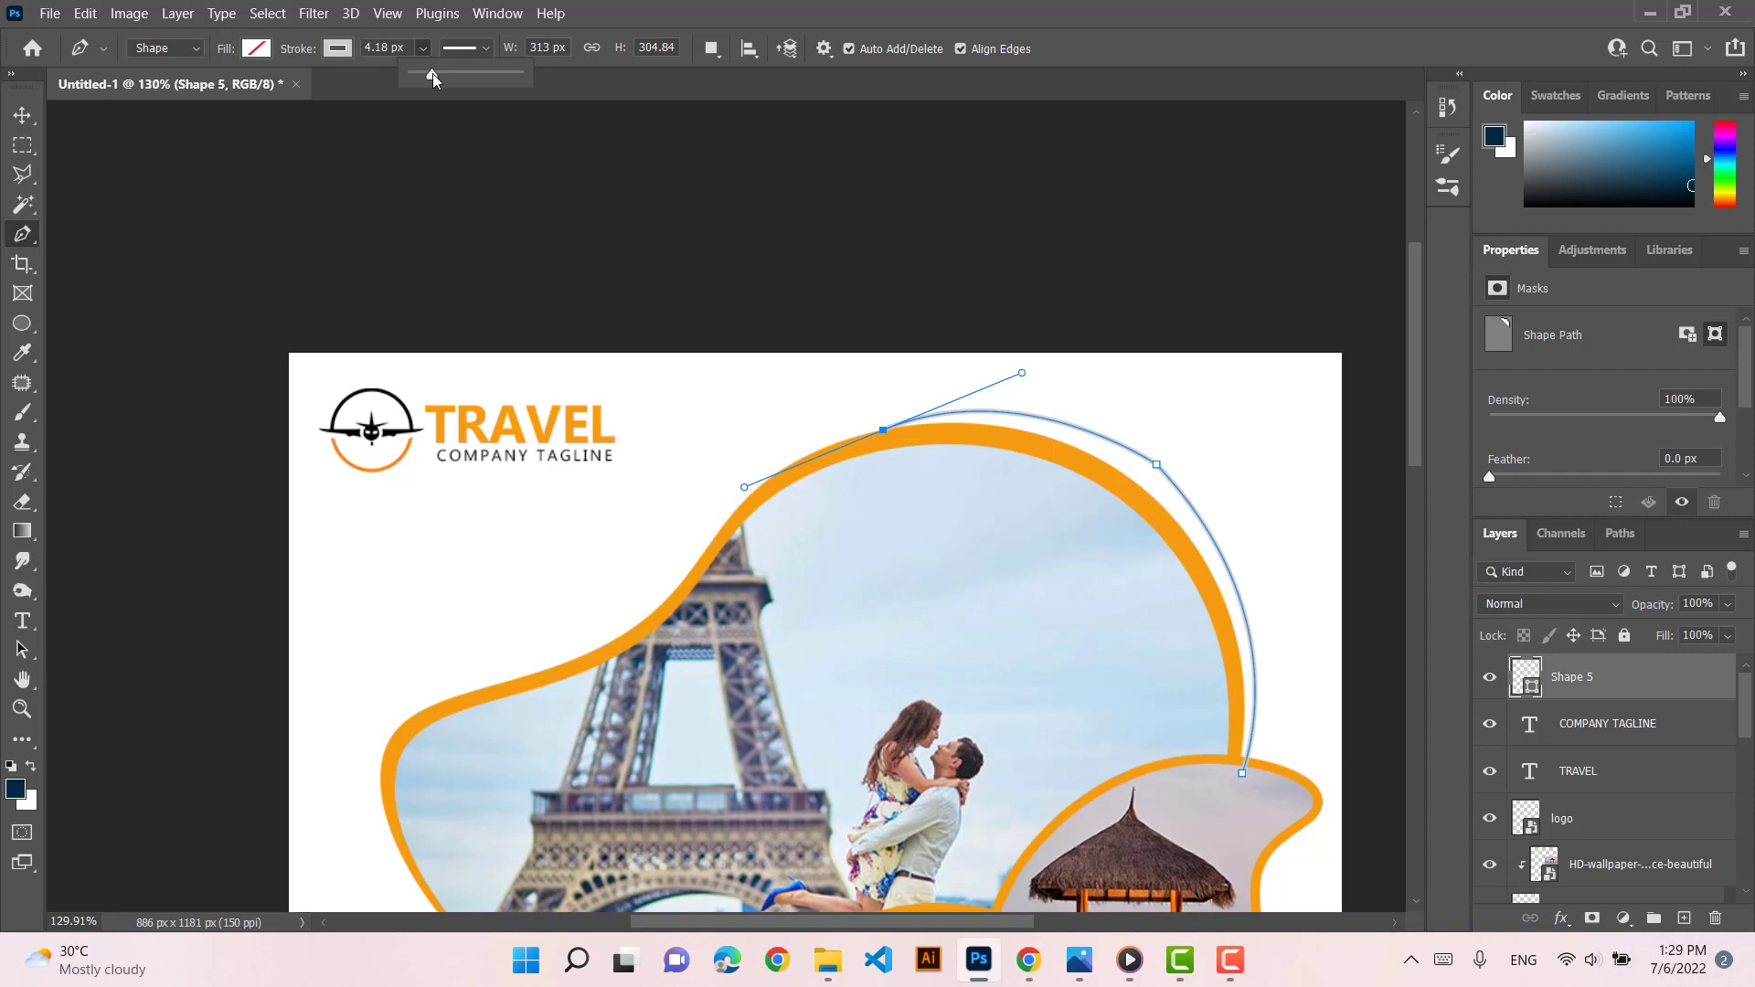
pyautogui.click(716, 8)
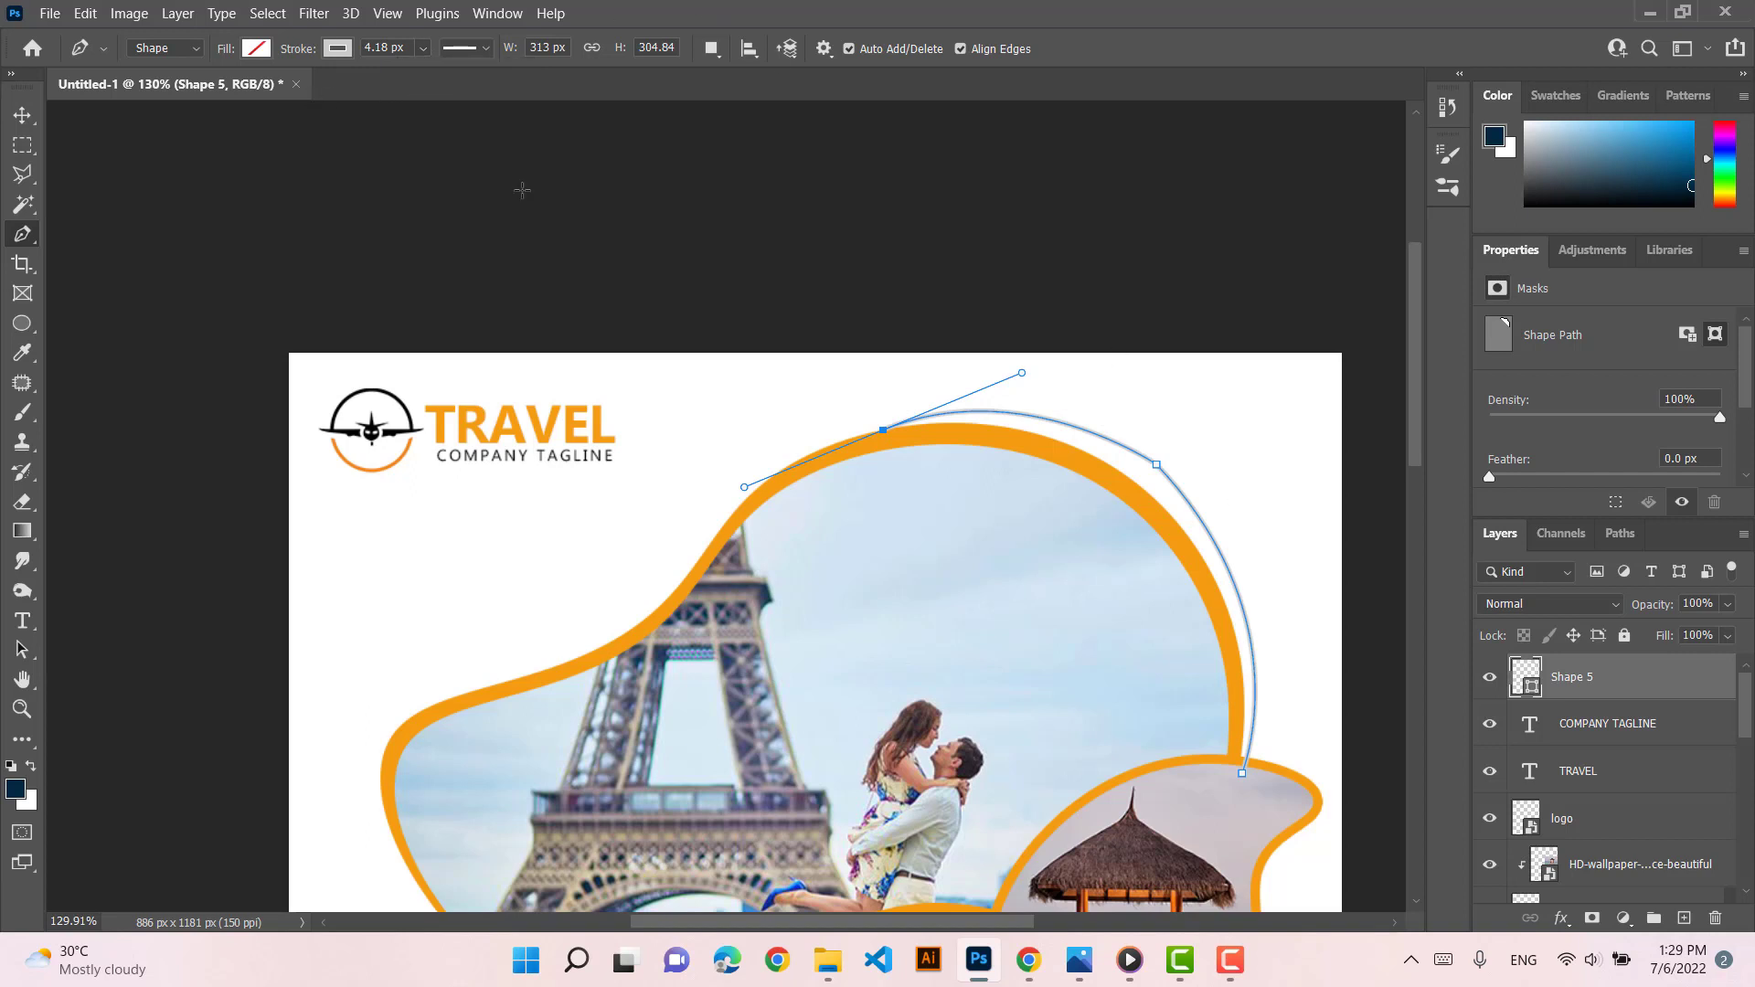
# Change the grey curve's stroke to the dashed preset with dash 4, gap 2, round caps and round corners
pyautogui.click(488, 51)
pyautogui.click(465, 322)
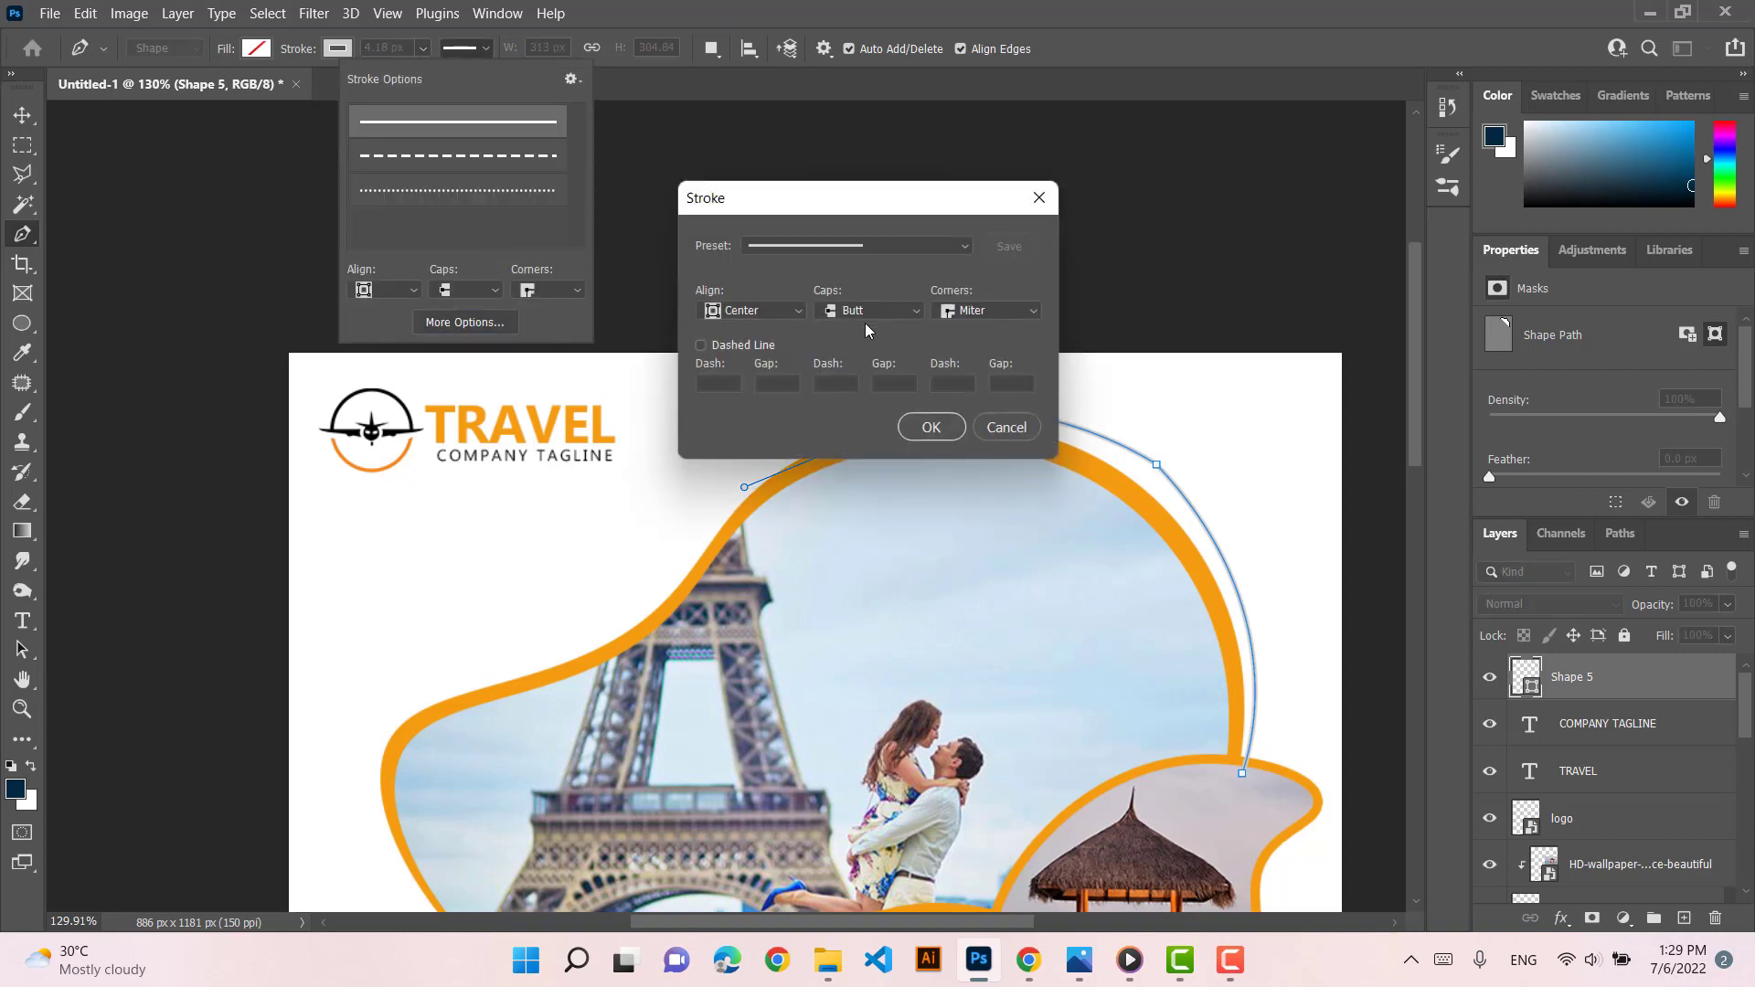
pyautogui.click(778, 252)
pyautogui.click(782, 270)
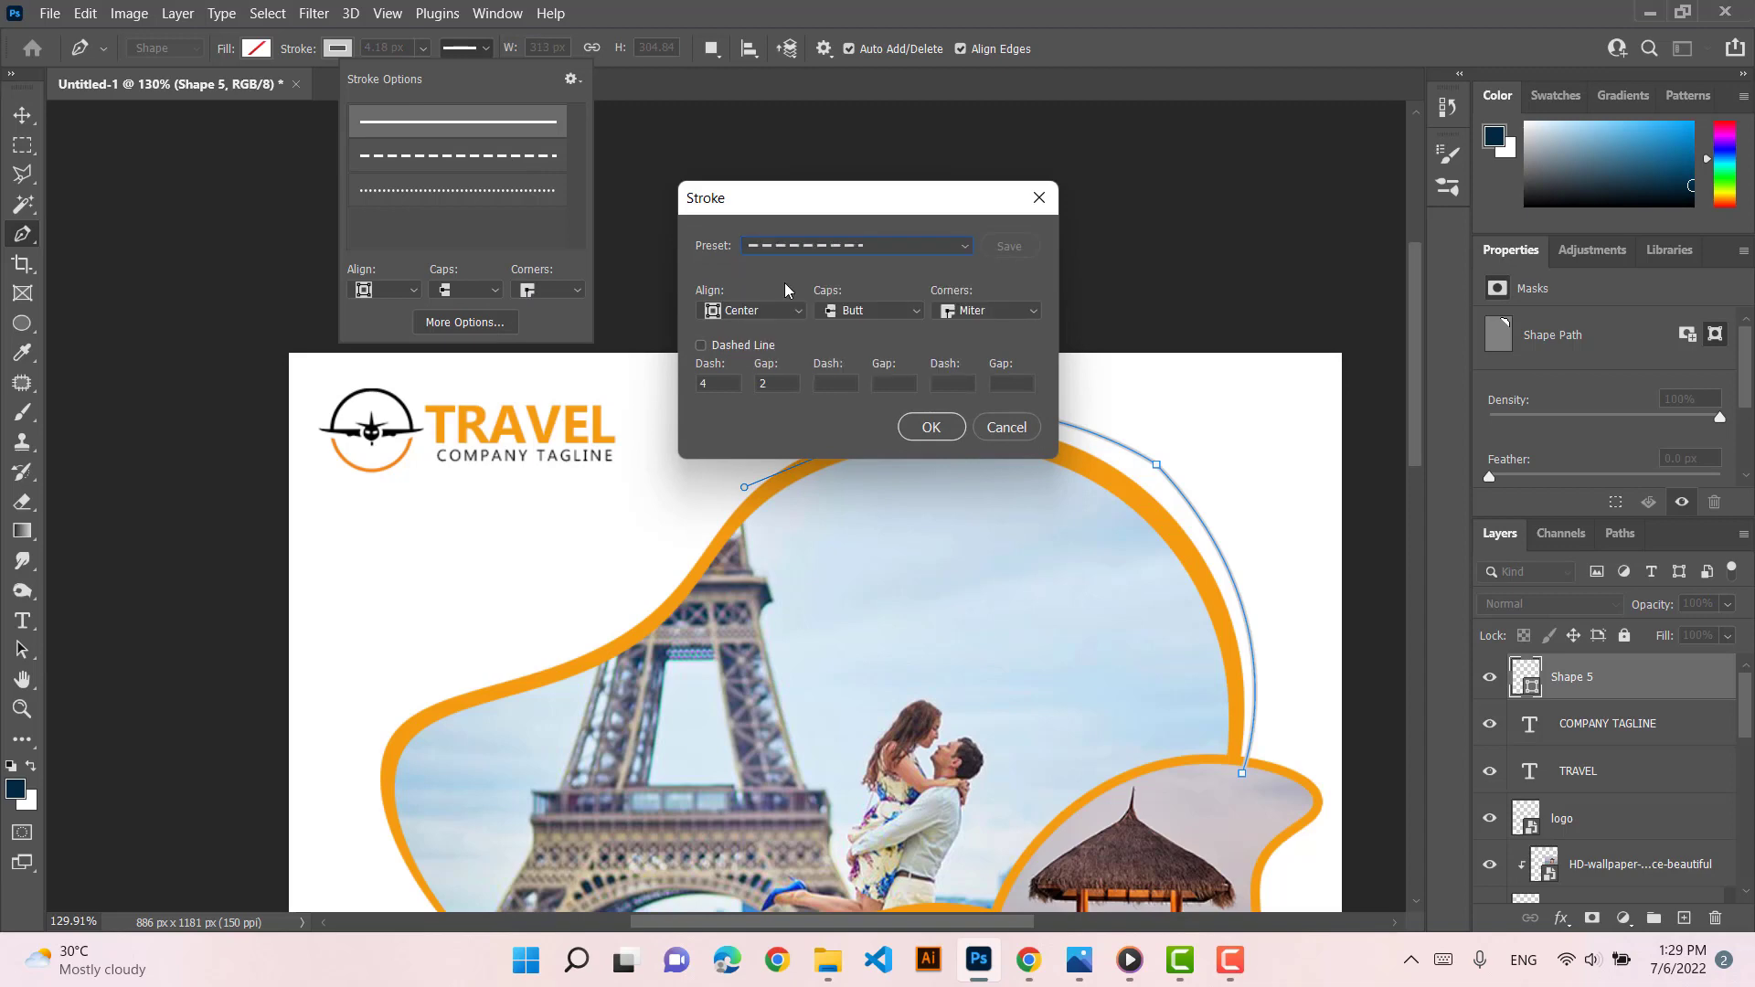
pyautogui.click(963, 309)
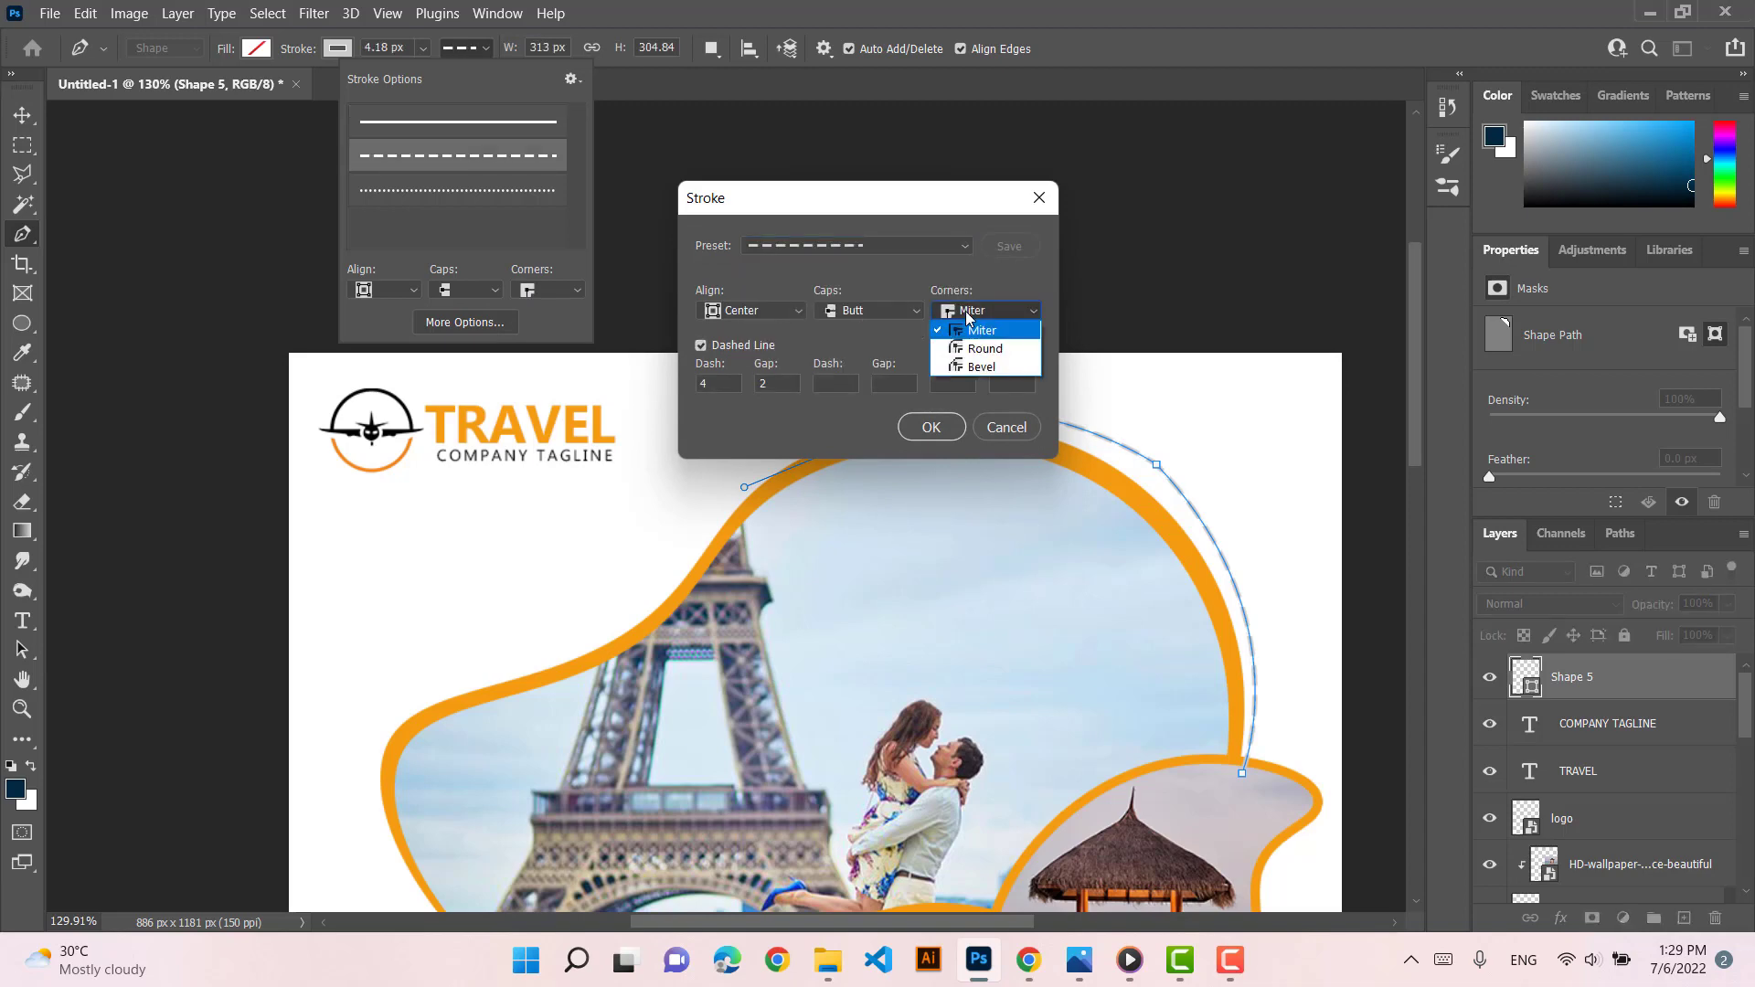
pyautogui.click(969, 348)
pyautogui.click(891, 309)
pyautogui.click(891, 347)
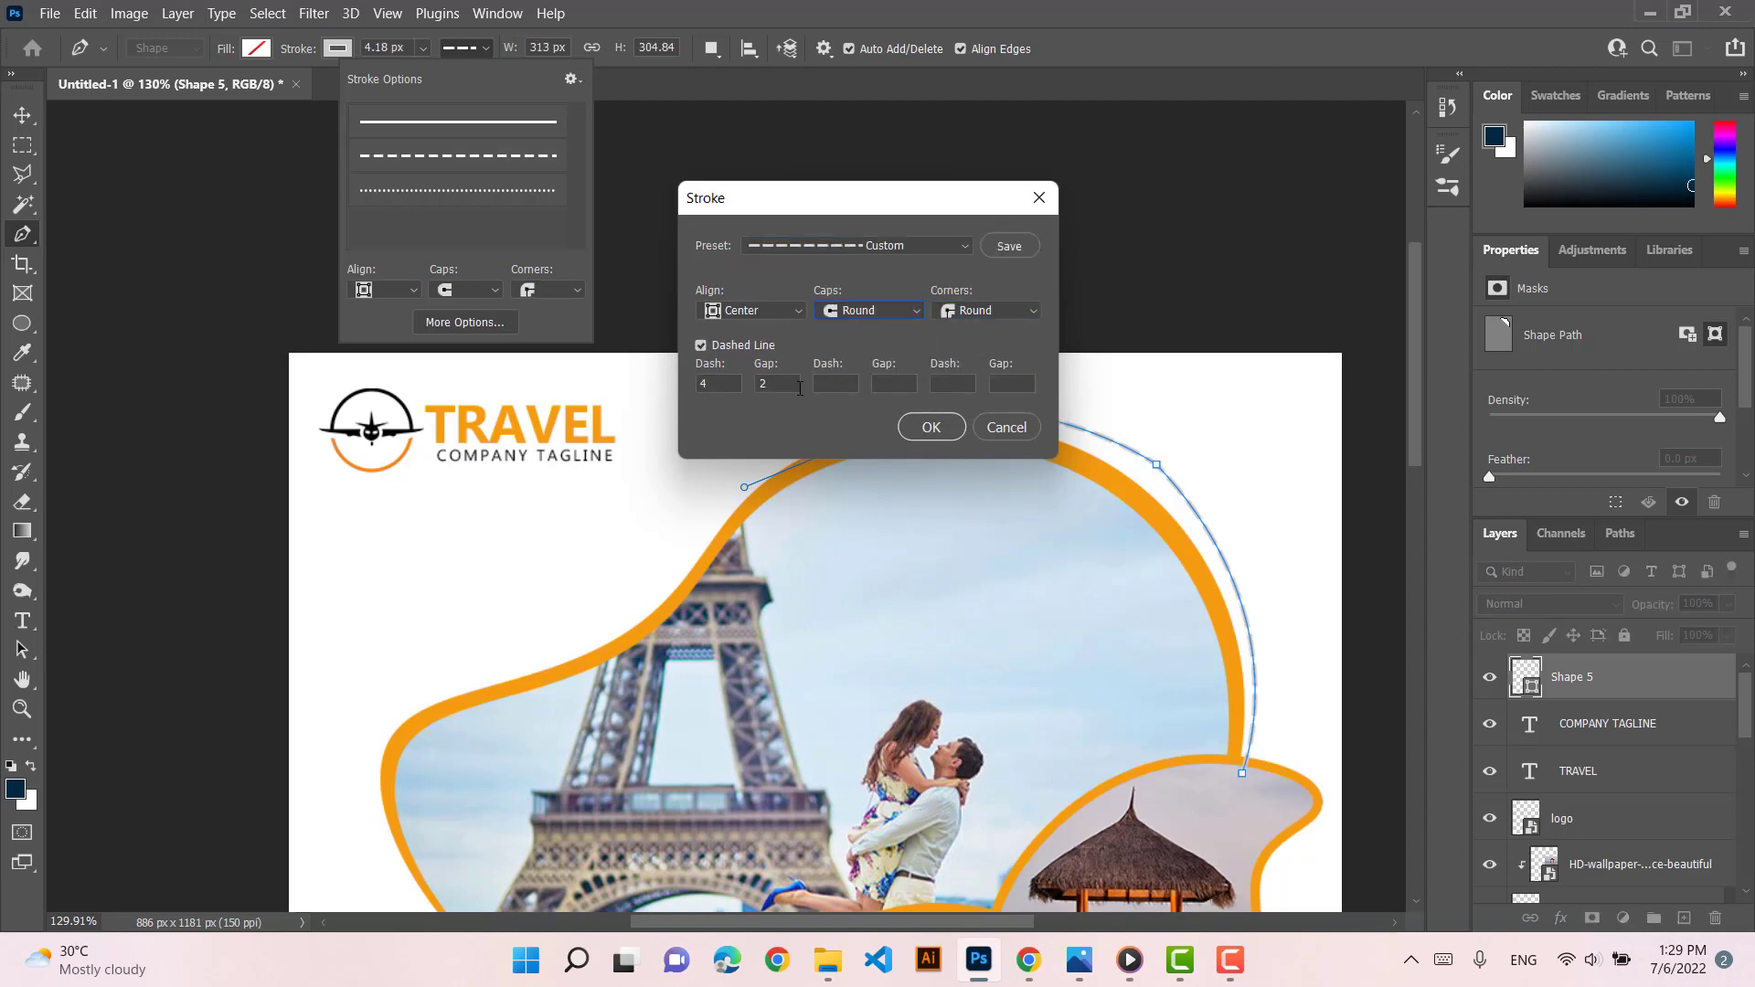
pyautogui.click(932, 427)
pyautogui.click(23, 115)
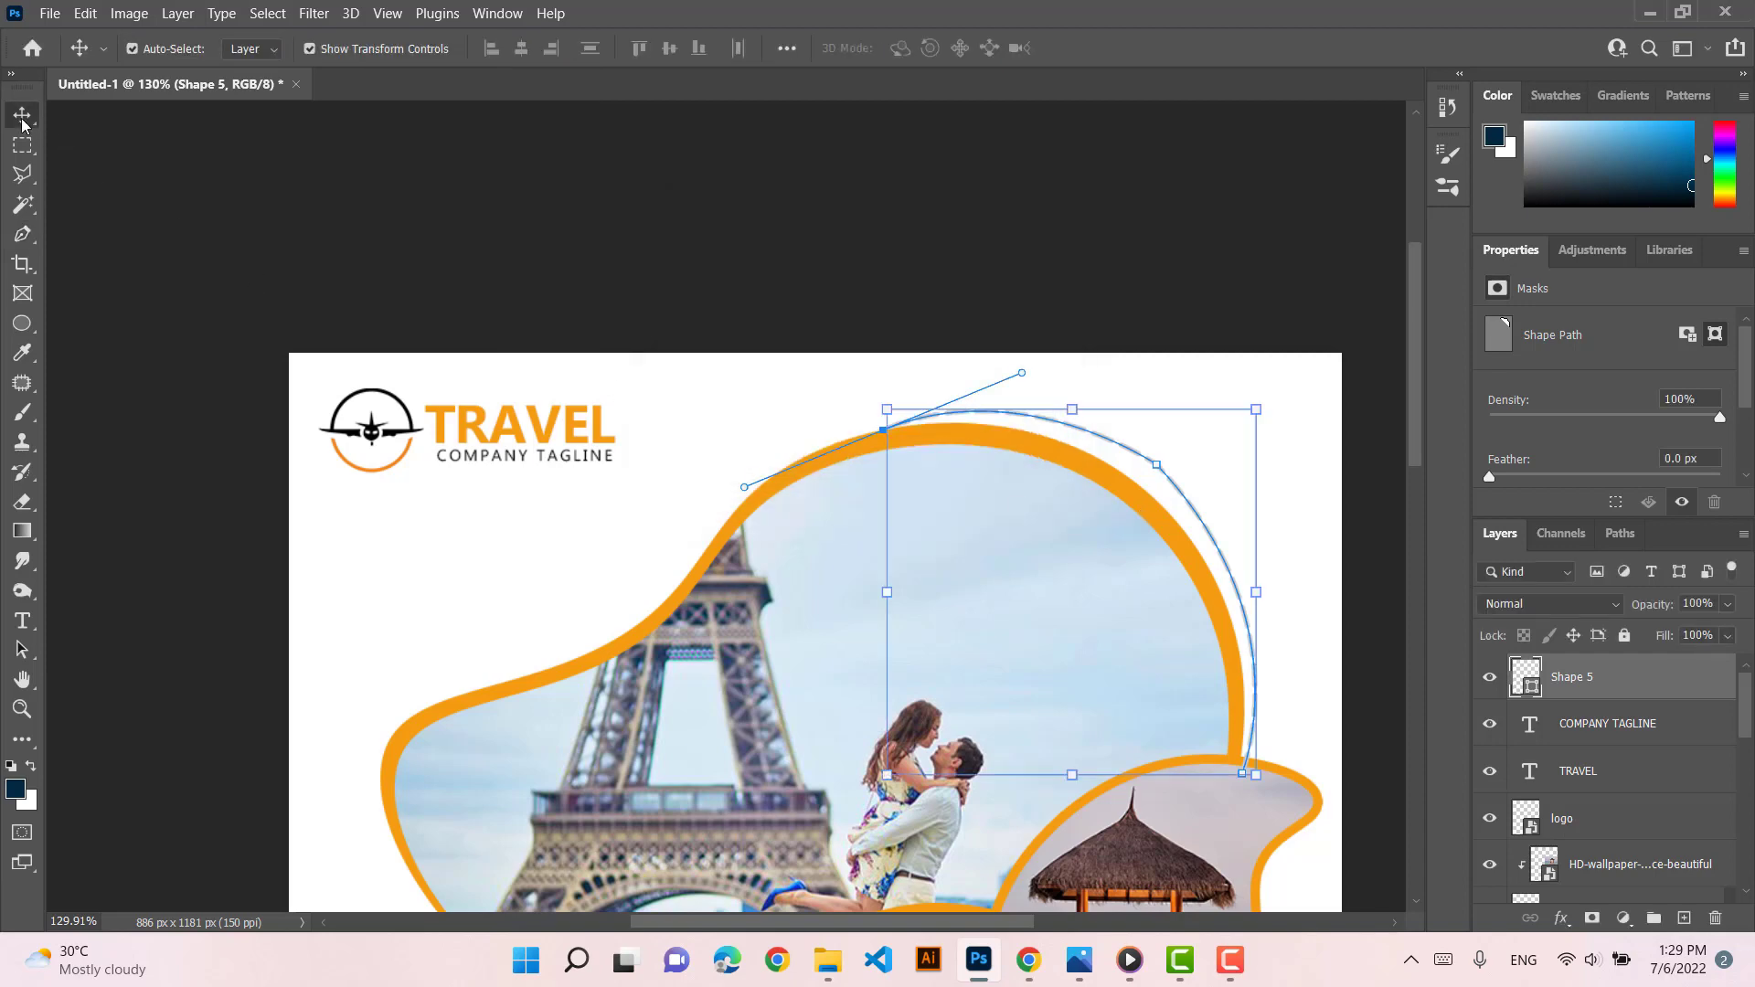
pyautogui.click(1159, 366)
# Shift the dashed curve's middle anchor point slightly towards the large blob, adjust its handle to smooth the bend, and deselect the curve
pyautogui.click(1188, 501)
pyautogui.click(23, 234)
pyautogui.scroll(10, 1057, 501)
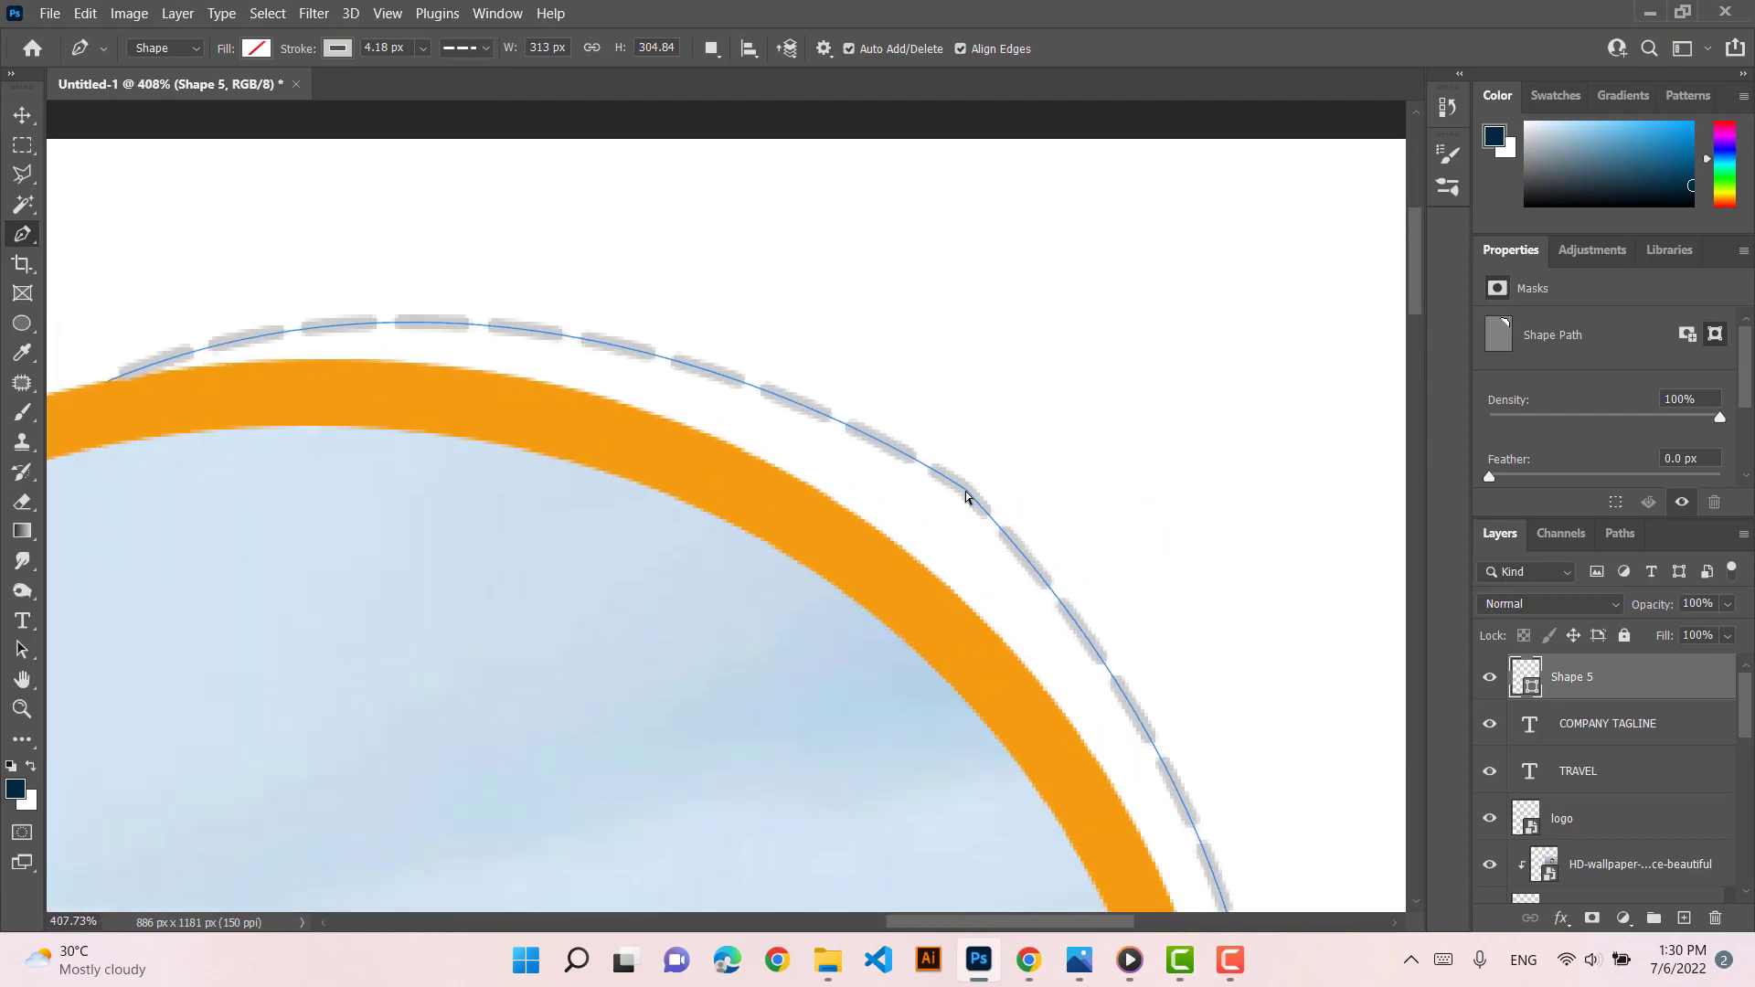
pyautogui.click(966, 496)
pyautogui.moveTo(961, 490); pyautogui.dragTo(960, 505)
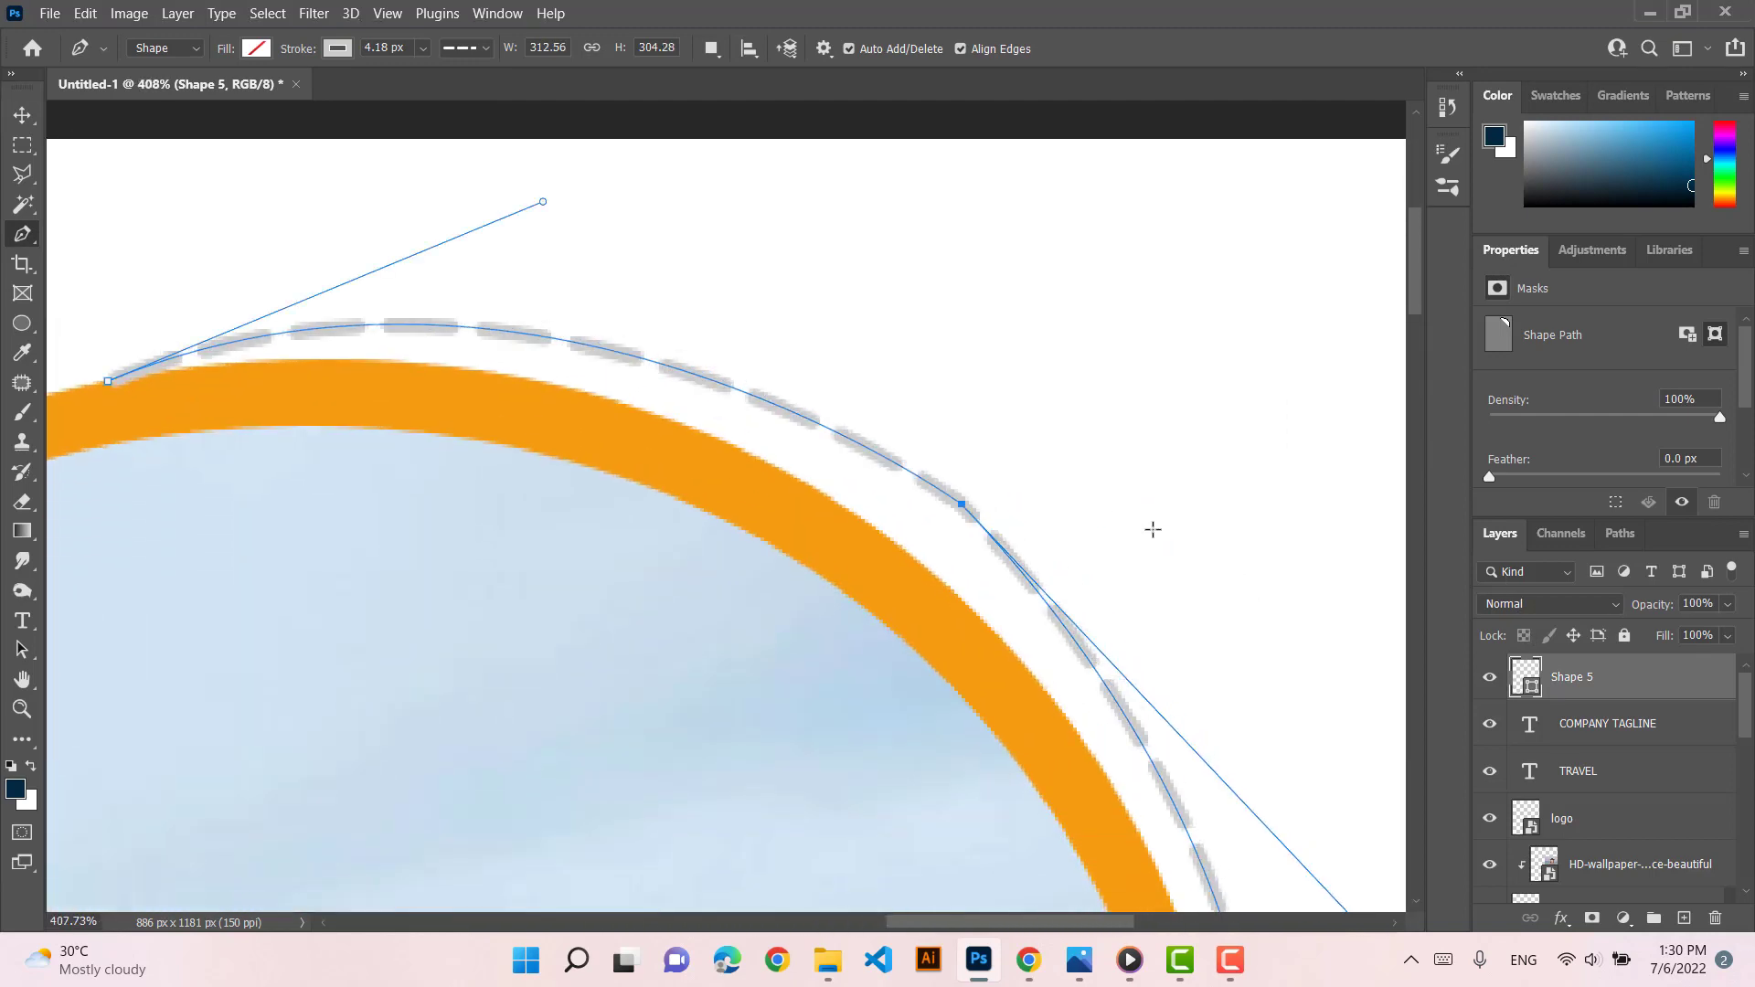
pyautogui.scroll(-5, 1152, 529)
pyautogui.moveTo(1310, 795); pyautogui.dragTo(1328, 775)
pyautogui.click(22, 116)
pyautogui.click(1115, 356)
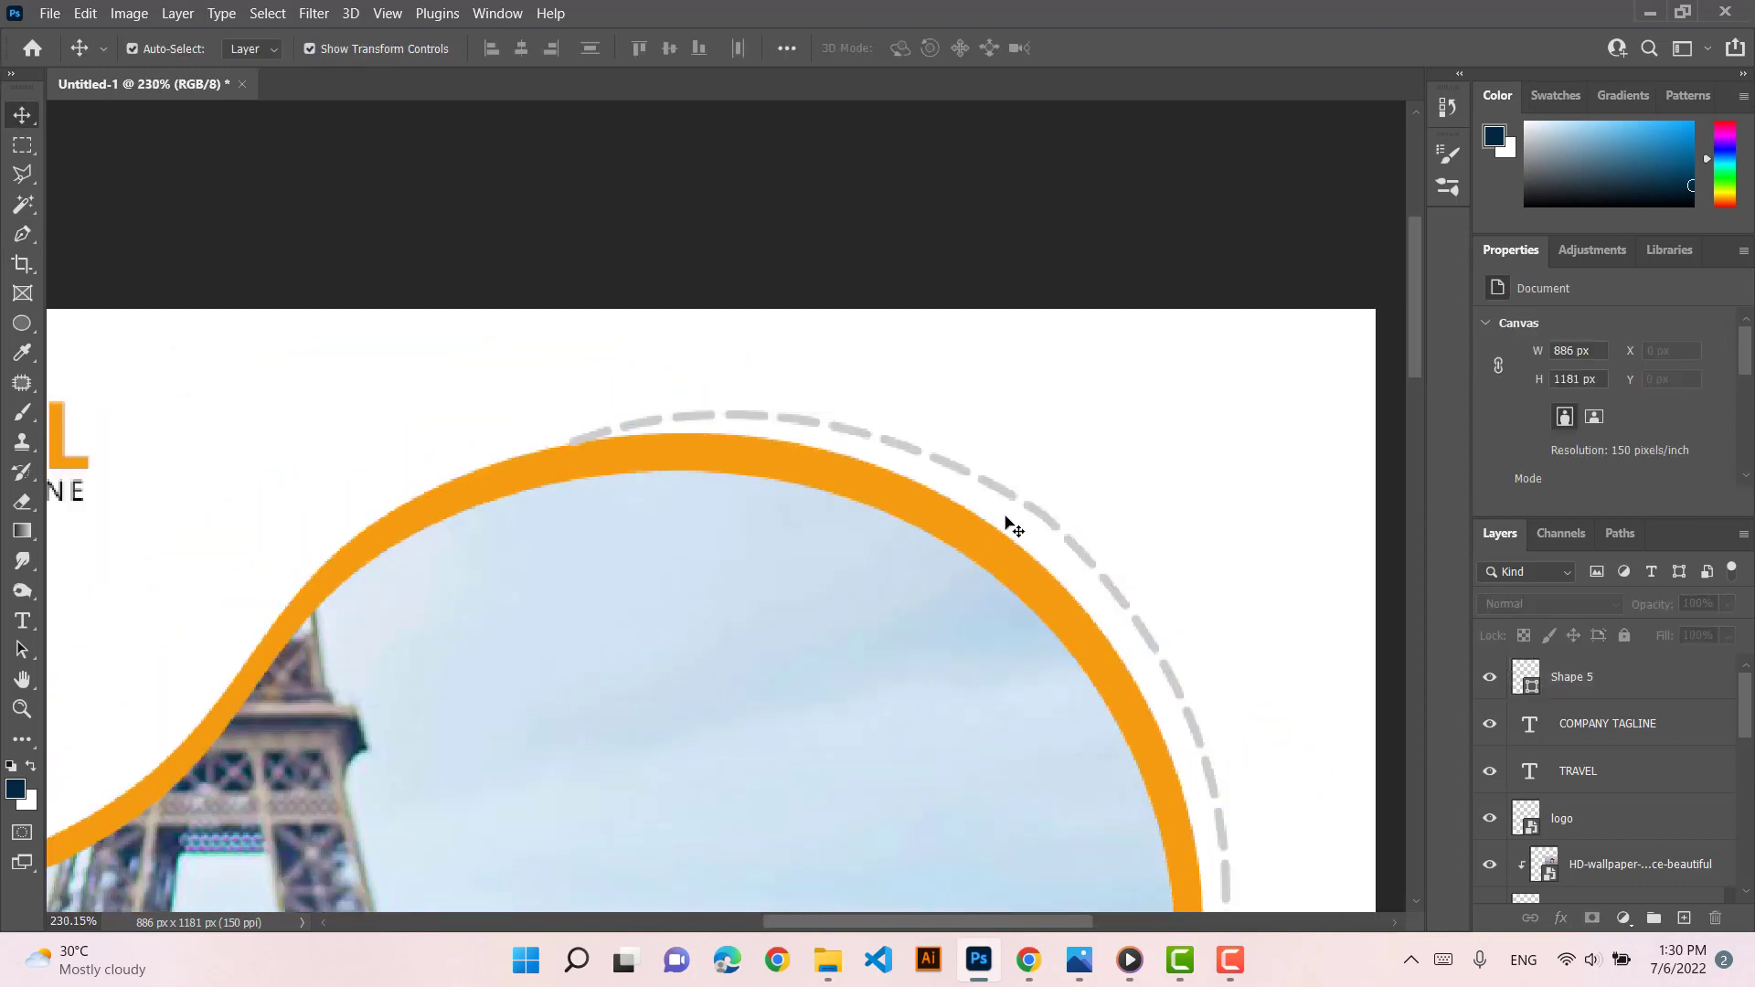
# Move the dashed curve's layer, Shape 5, below Shape 1 and directly above the Background layer, then deselect it
pyautogui.scroll(-5, 1008, 519)
pyautogui.scroll(-1, 1189, 729)
pyautogui.click(1123, 599)
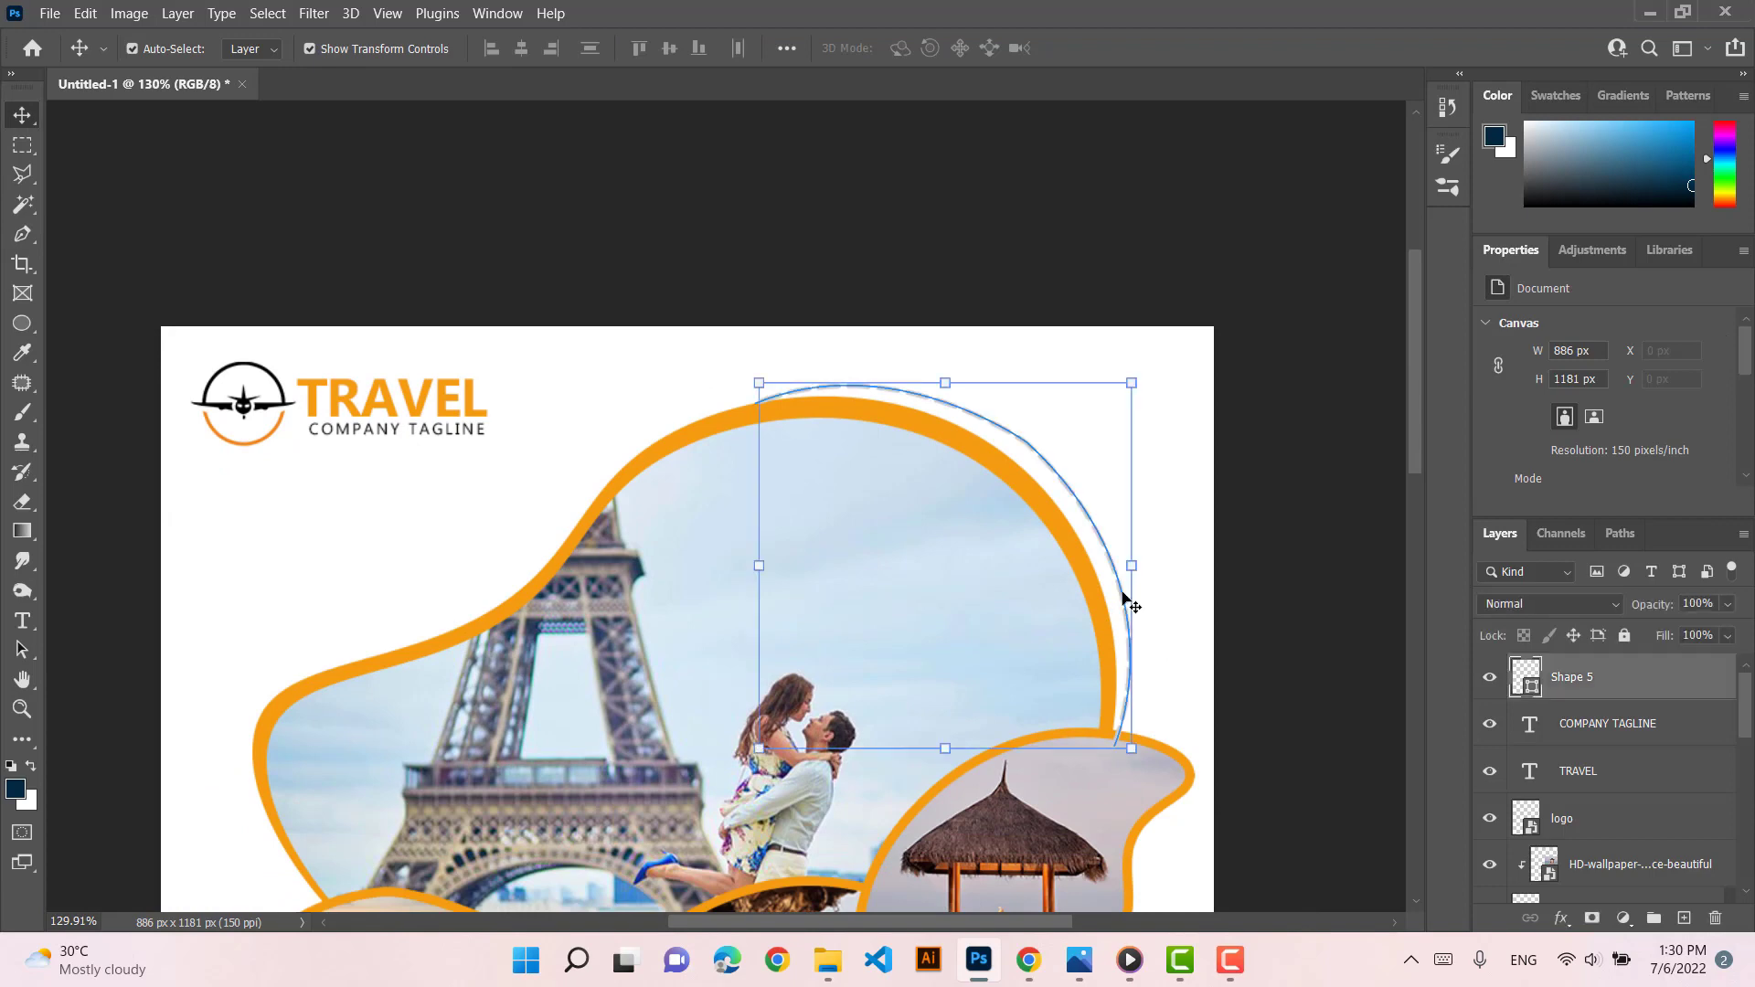
pyautogui.scroll(-3, 1661, 747)
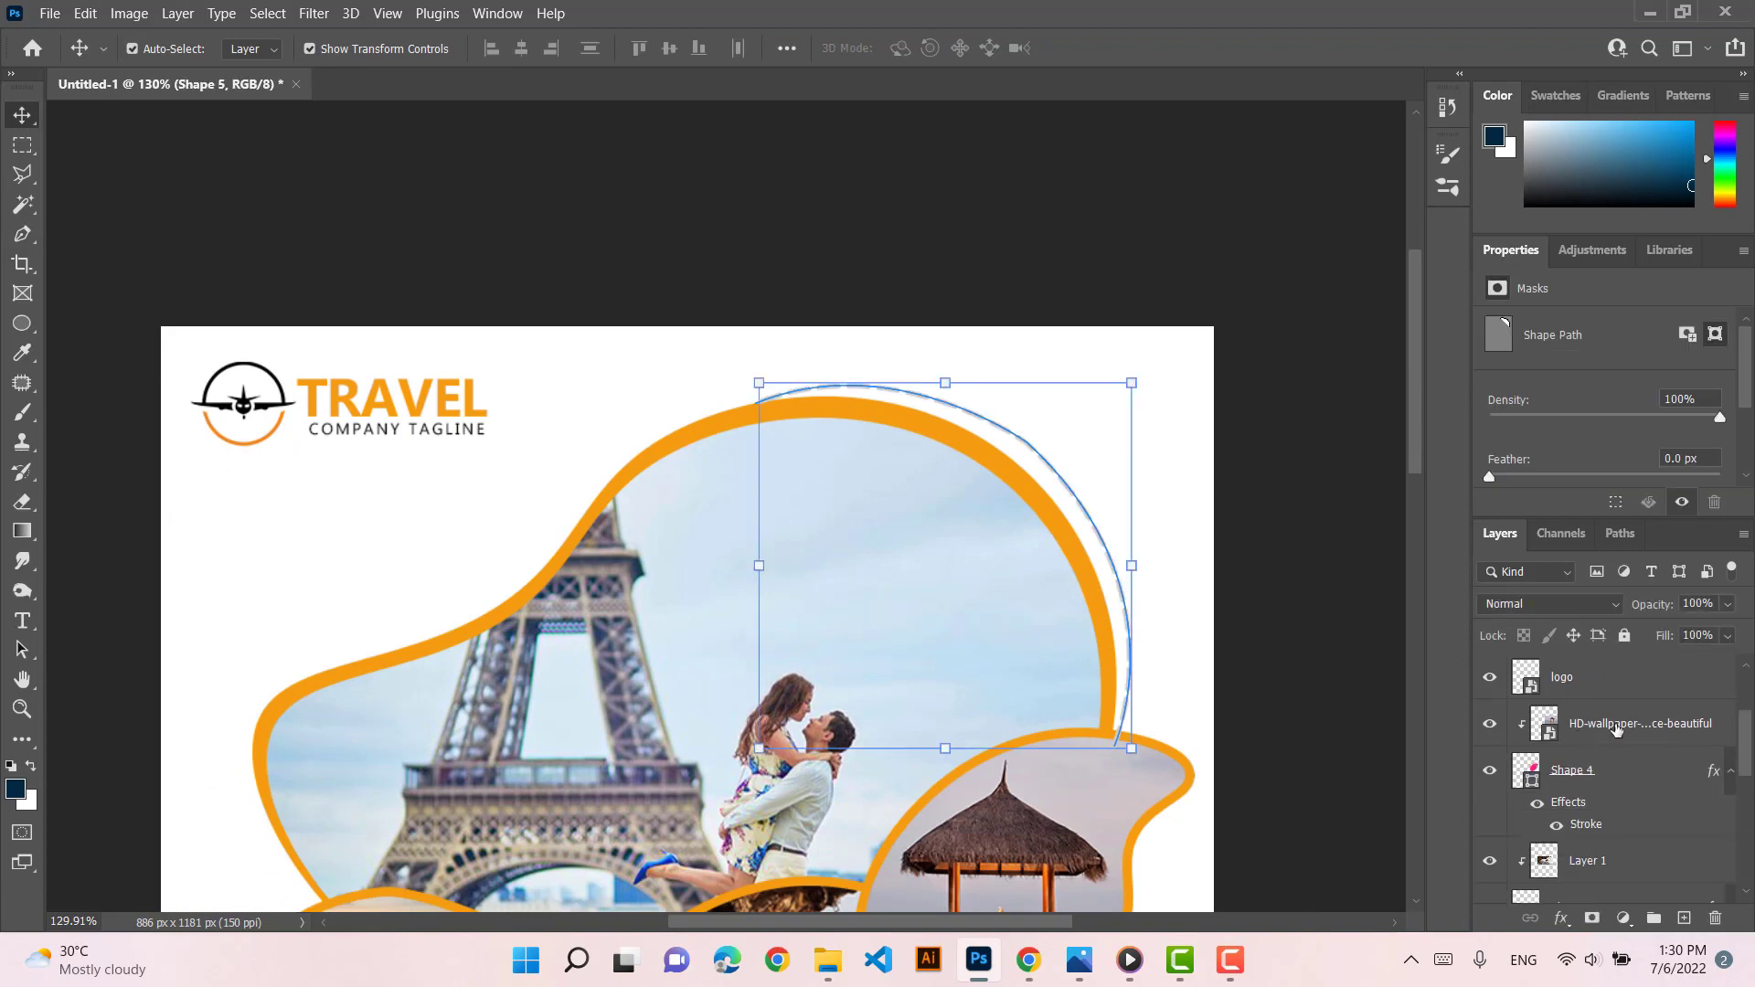
pyautogui.scroll(3, 1616, 729)
pyautogui.moveTo(1618, 673); pyautogui.dragTo(1616, 860)
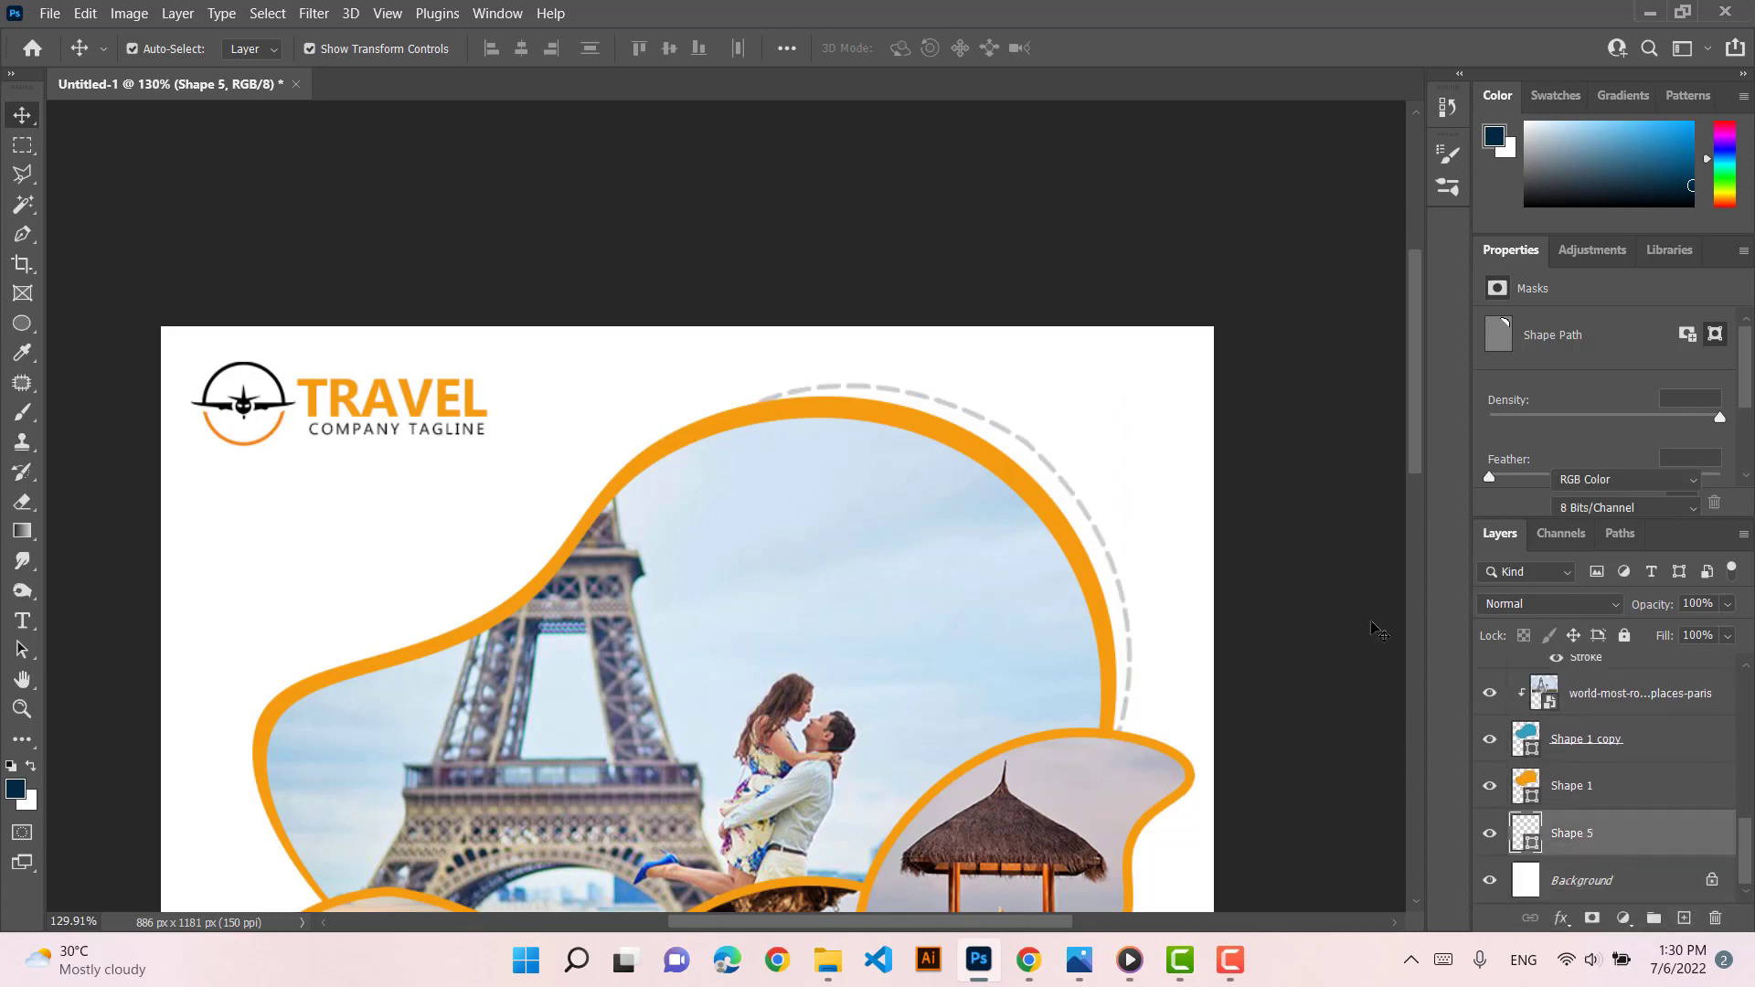
pyautogui.click(1379, 631)
# Draw an open grey curve about 181 × 134 px just outside the lower-right edges of the climber and hut blobs
pyautogui.scroll(-5, 815, 454)
pyautogui.scroll(-3, 755, 340)
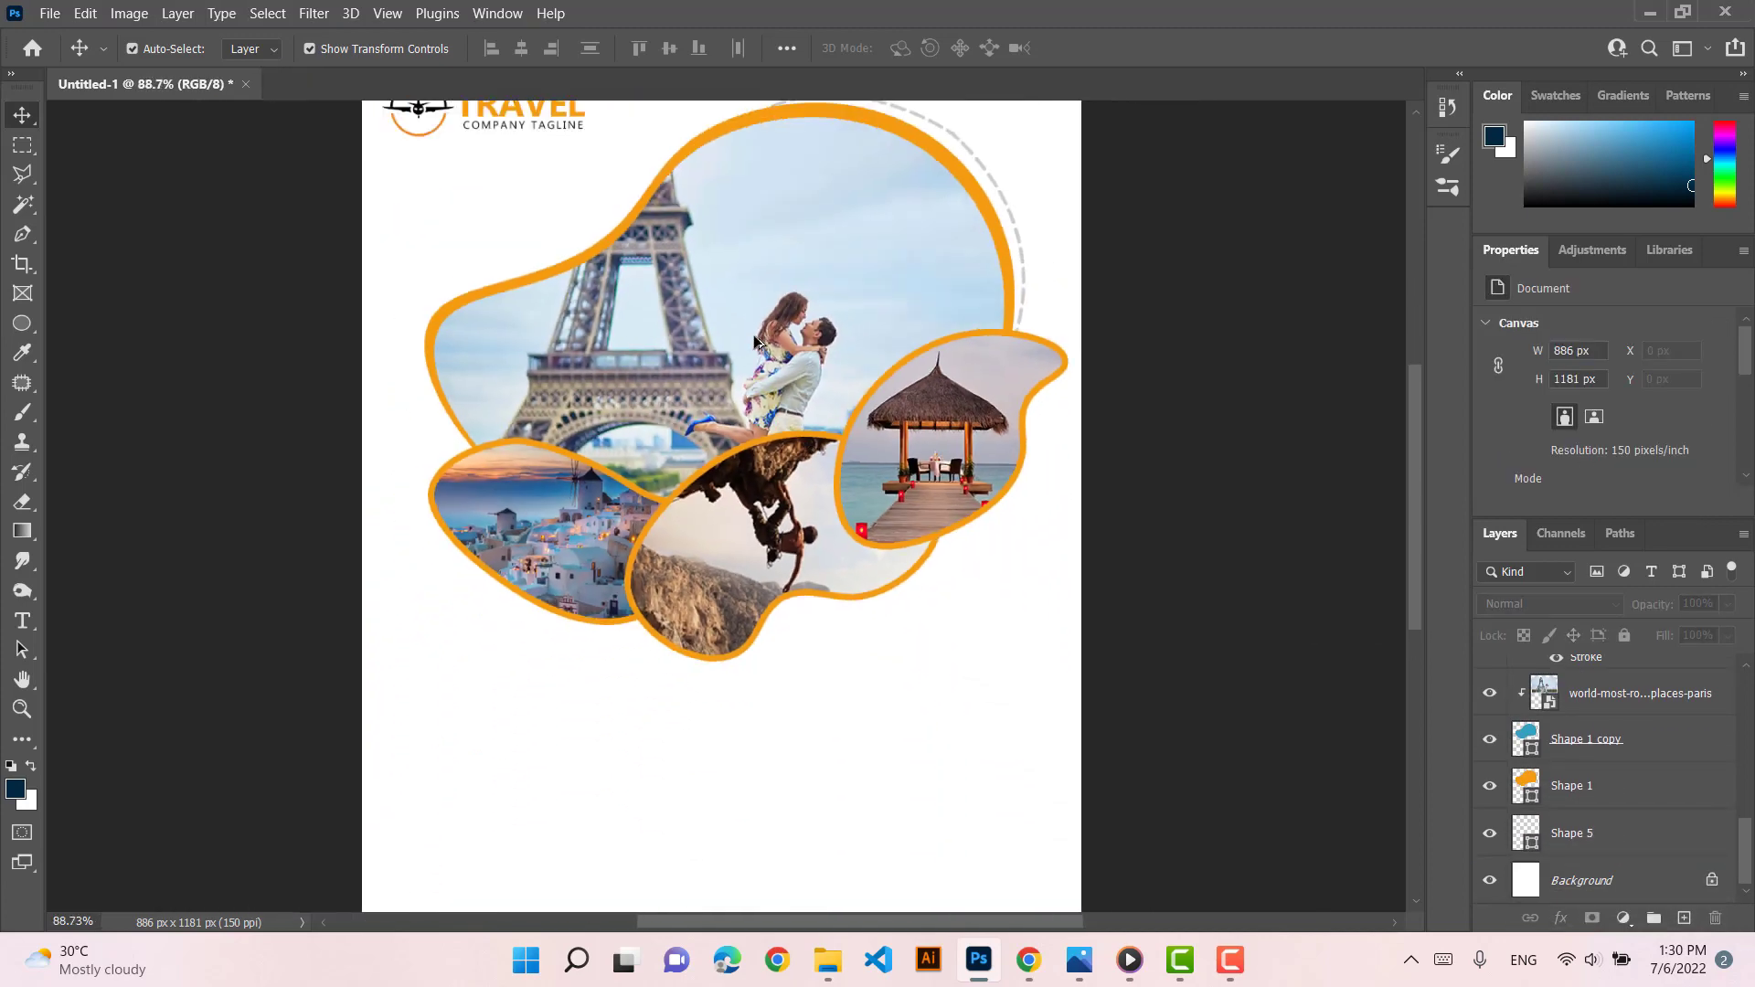
pyautogui.scroll(-2, 754, 341)
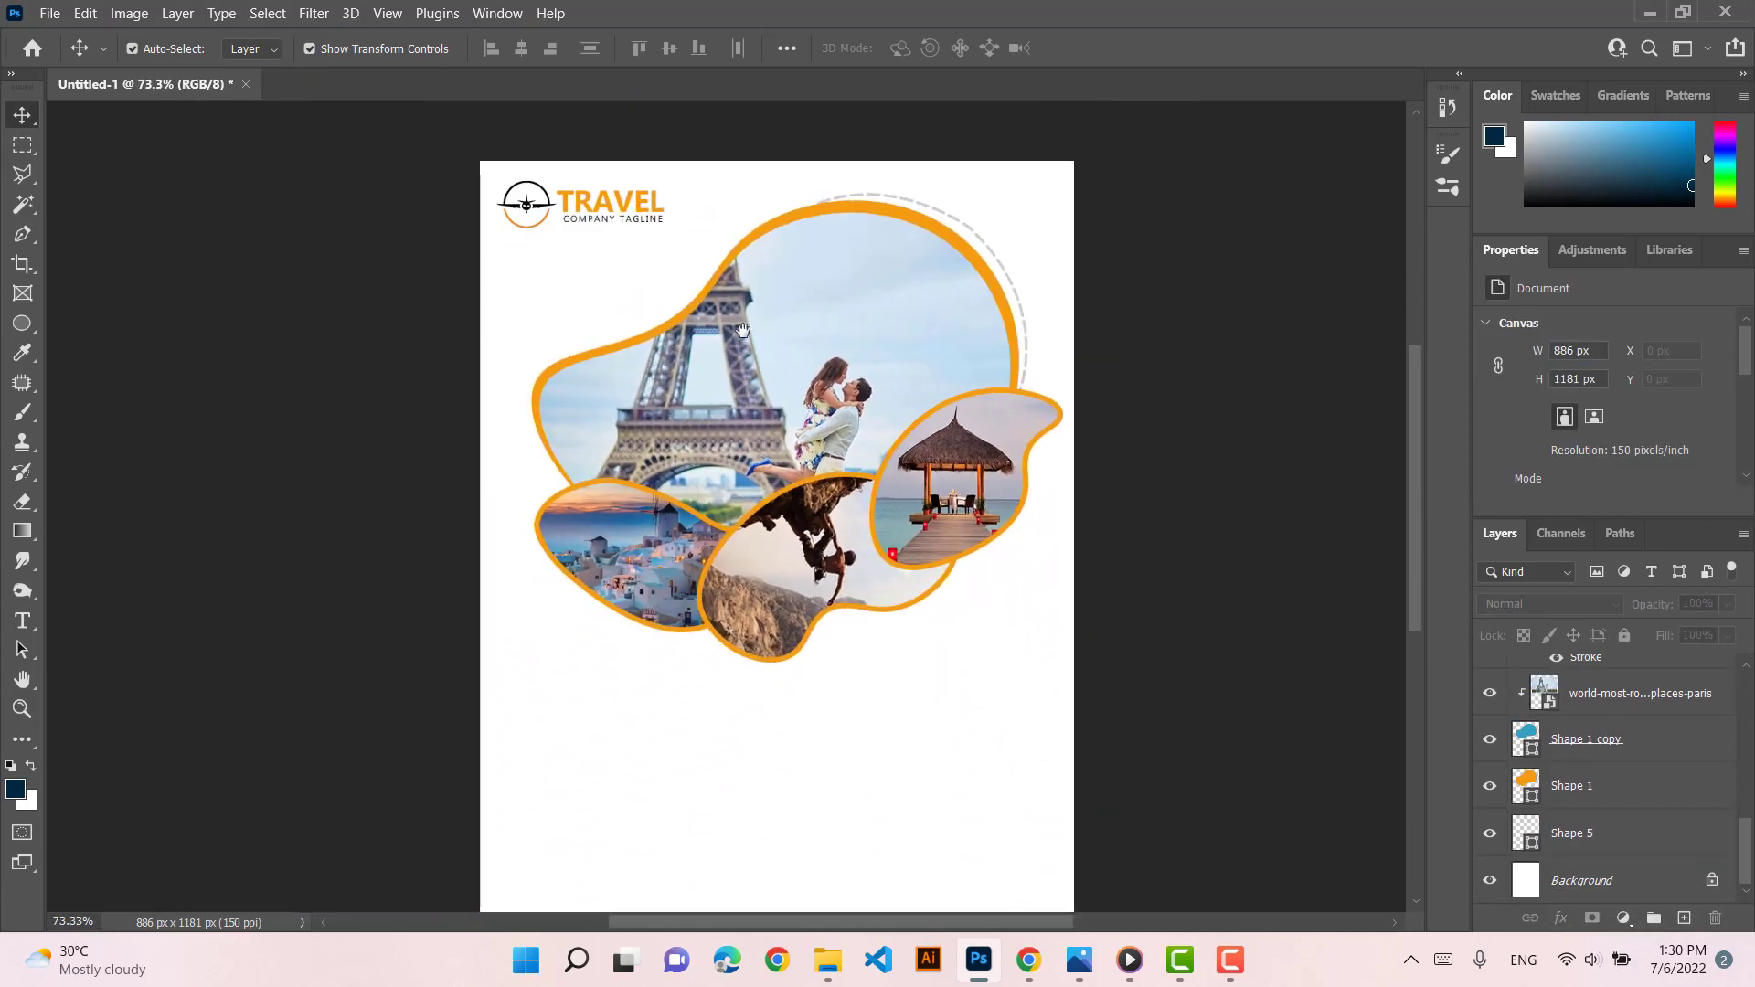
pyautogui.click(1079, 960)
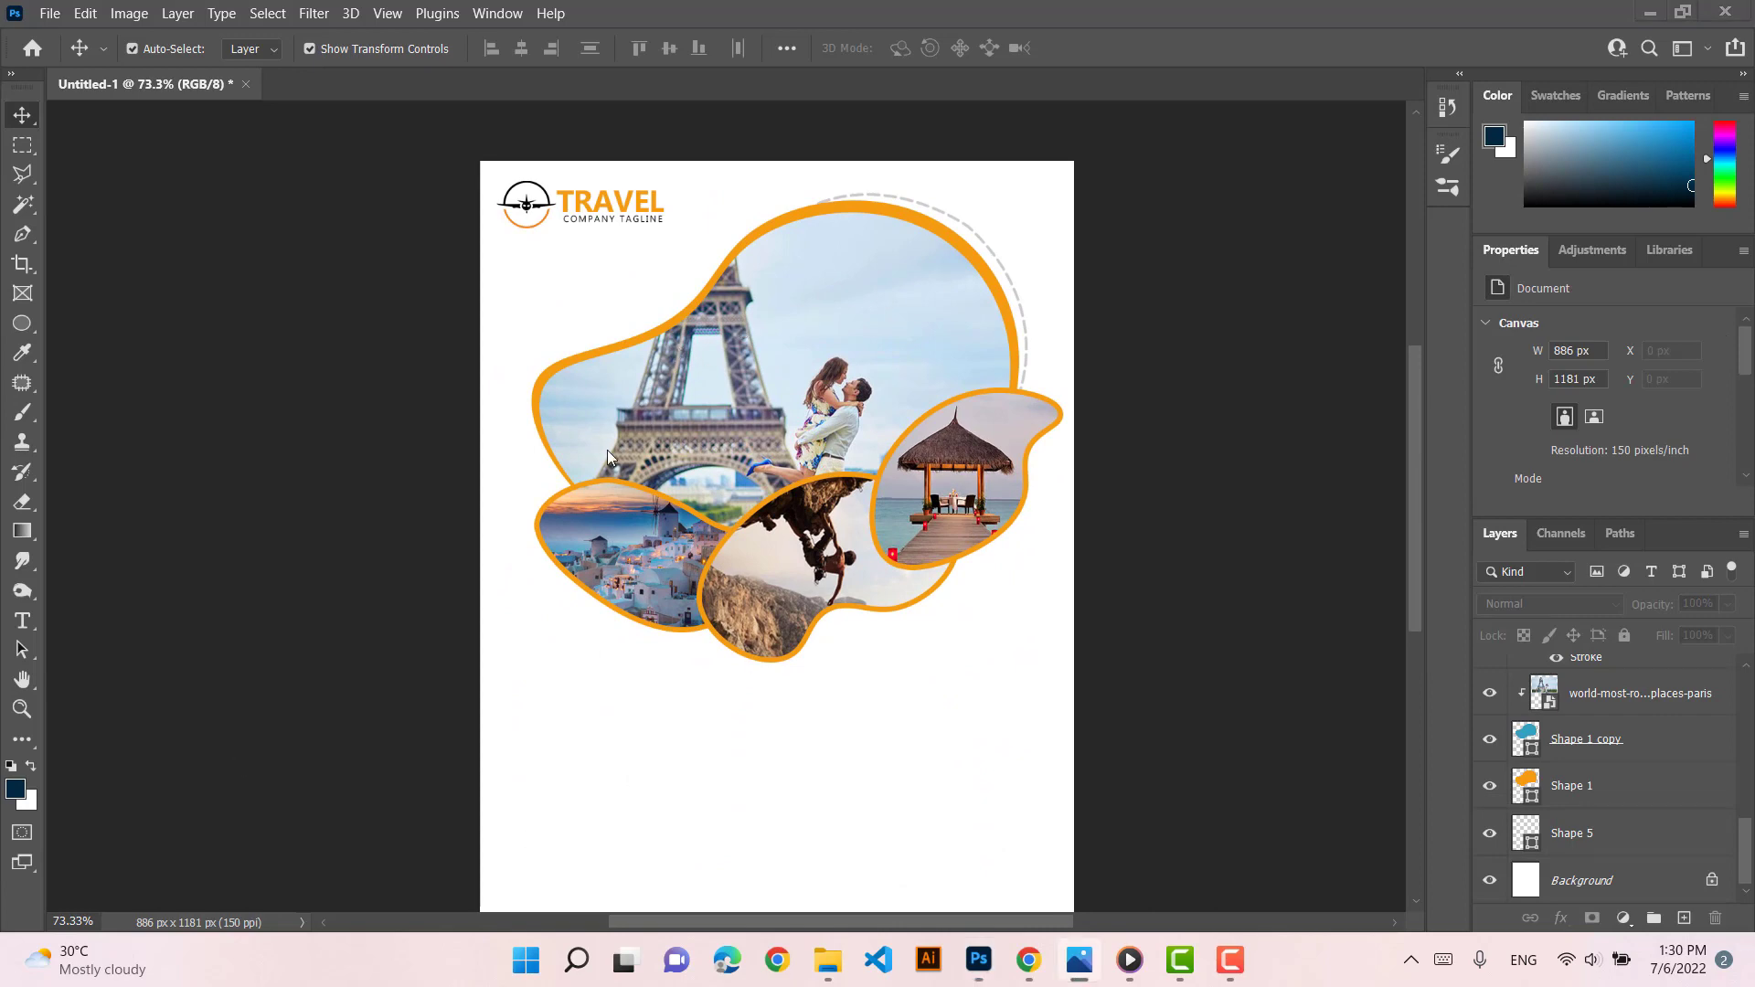
pyautogui.scroll(6, 933, 615)
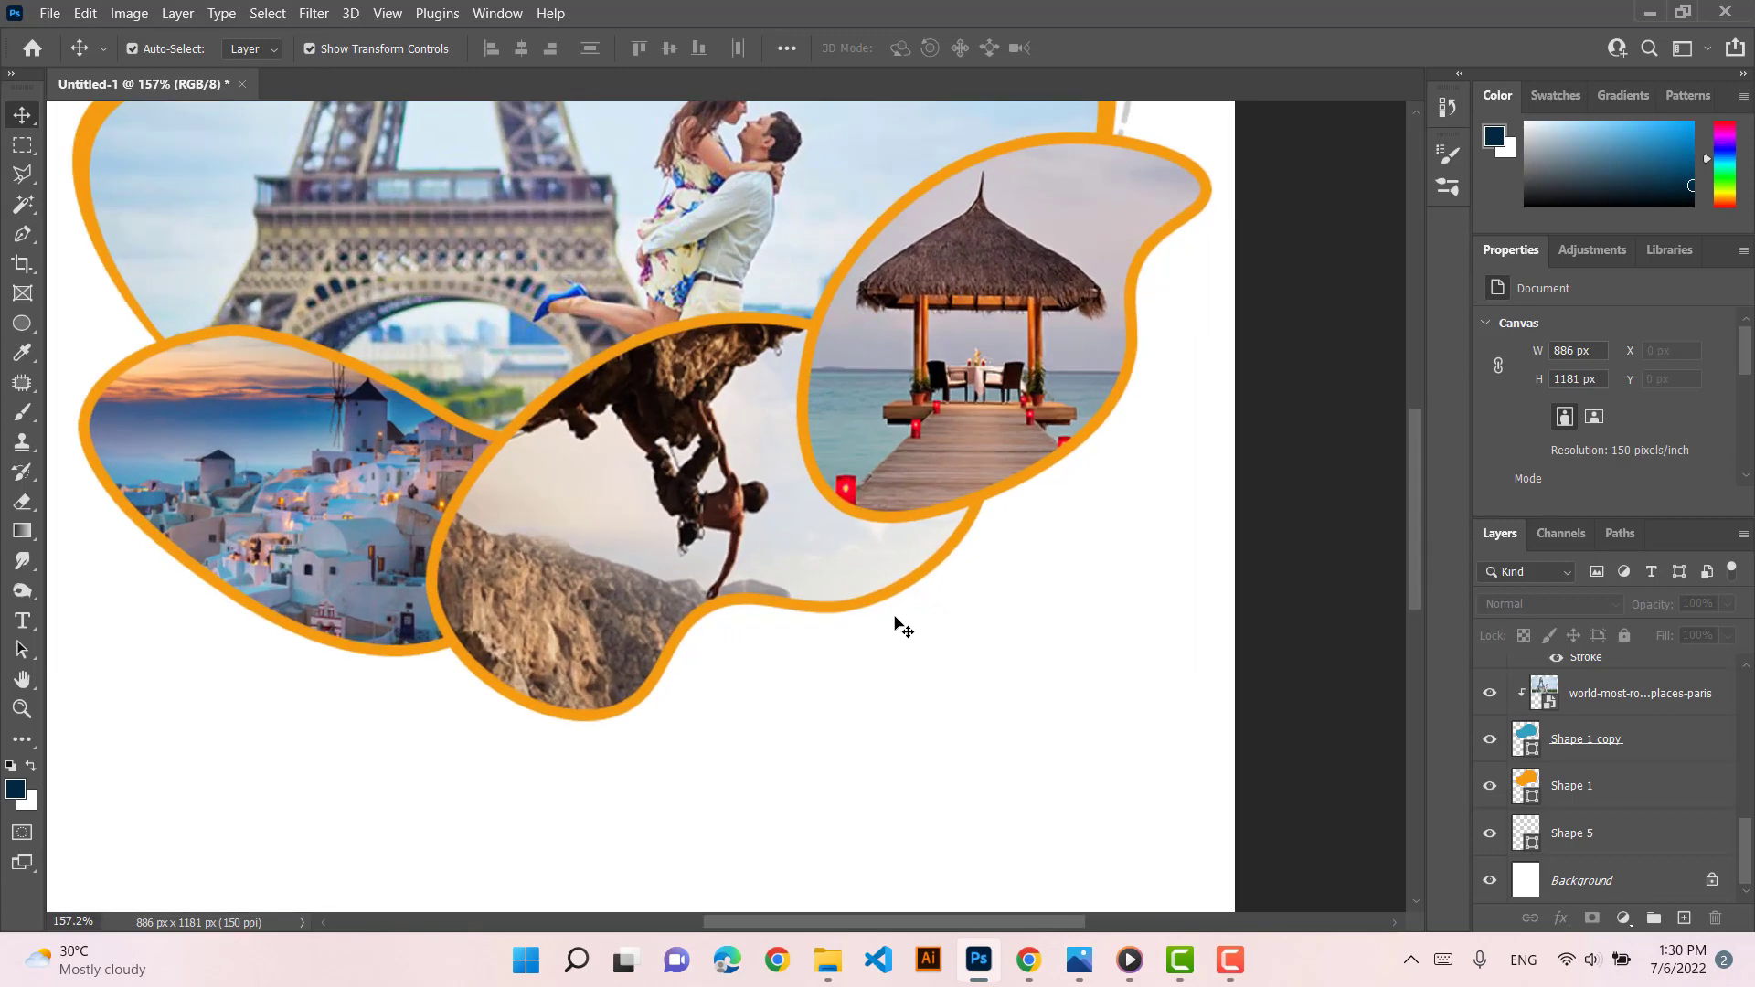
pyautogui.click(22, 234)
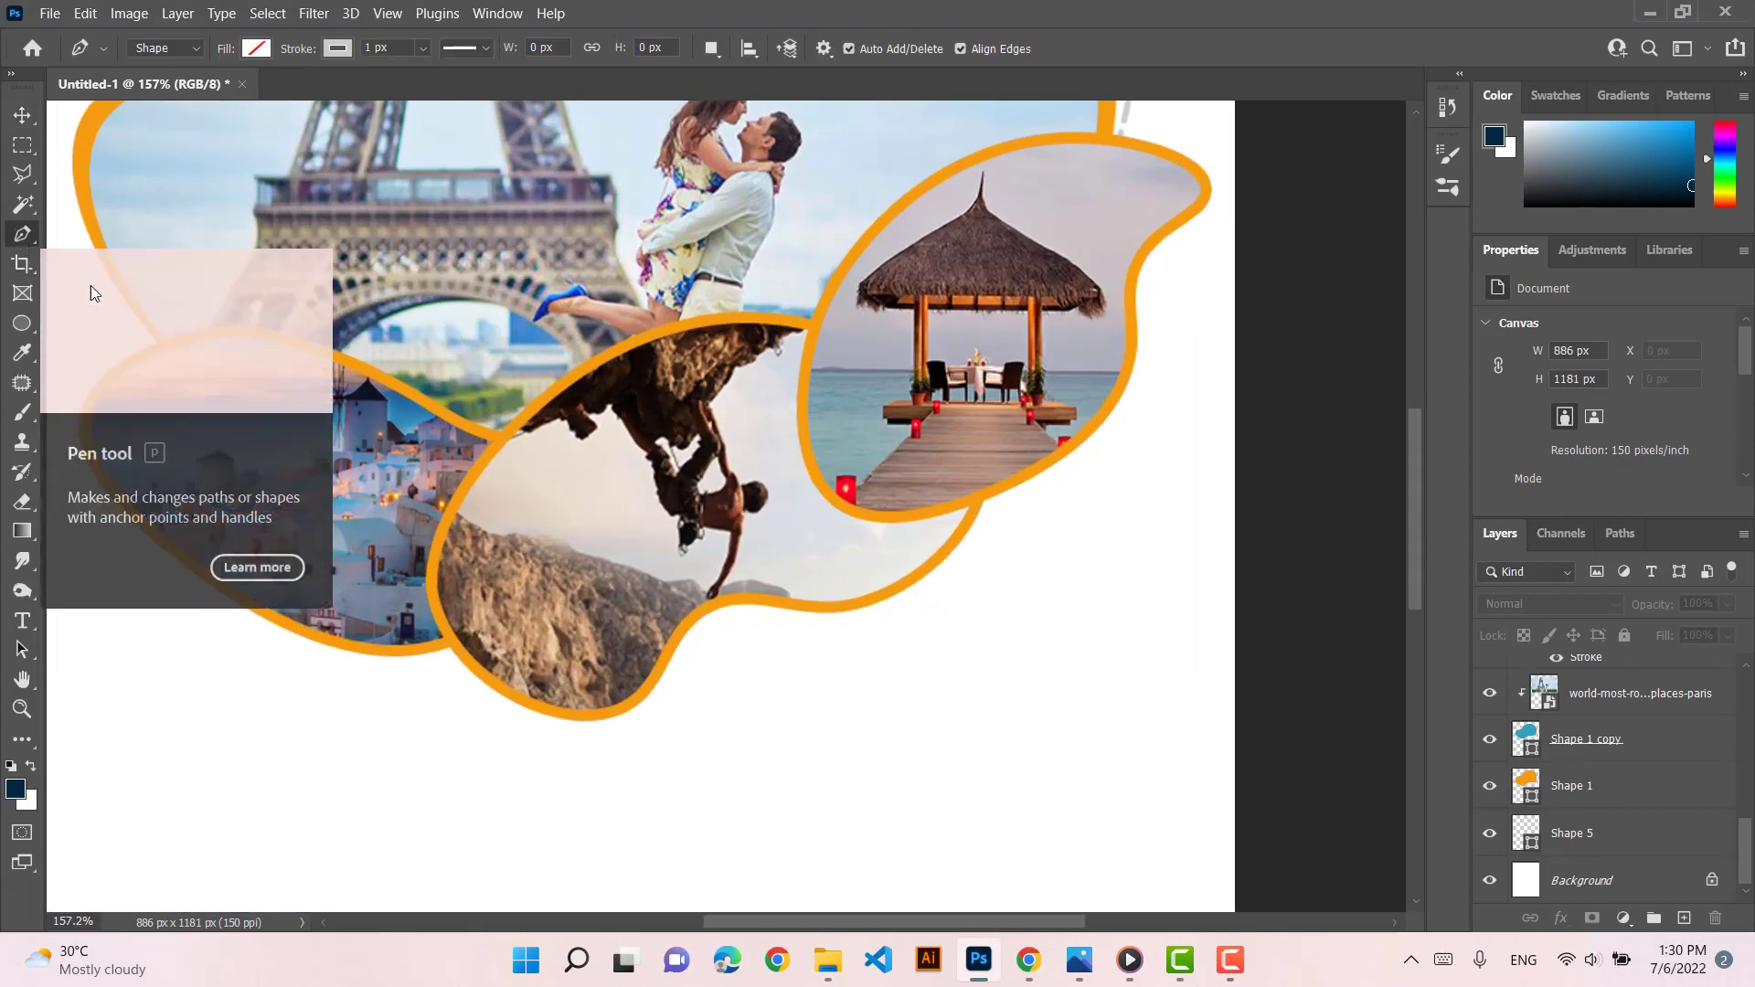
pyautogui.click(854, 628)
pyautogui.moveTo(997, 513); pyautogui.dragTo(1161, 383)
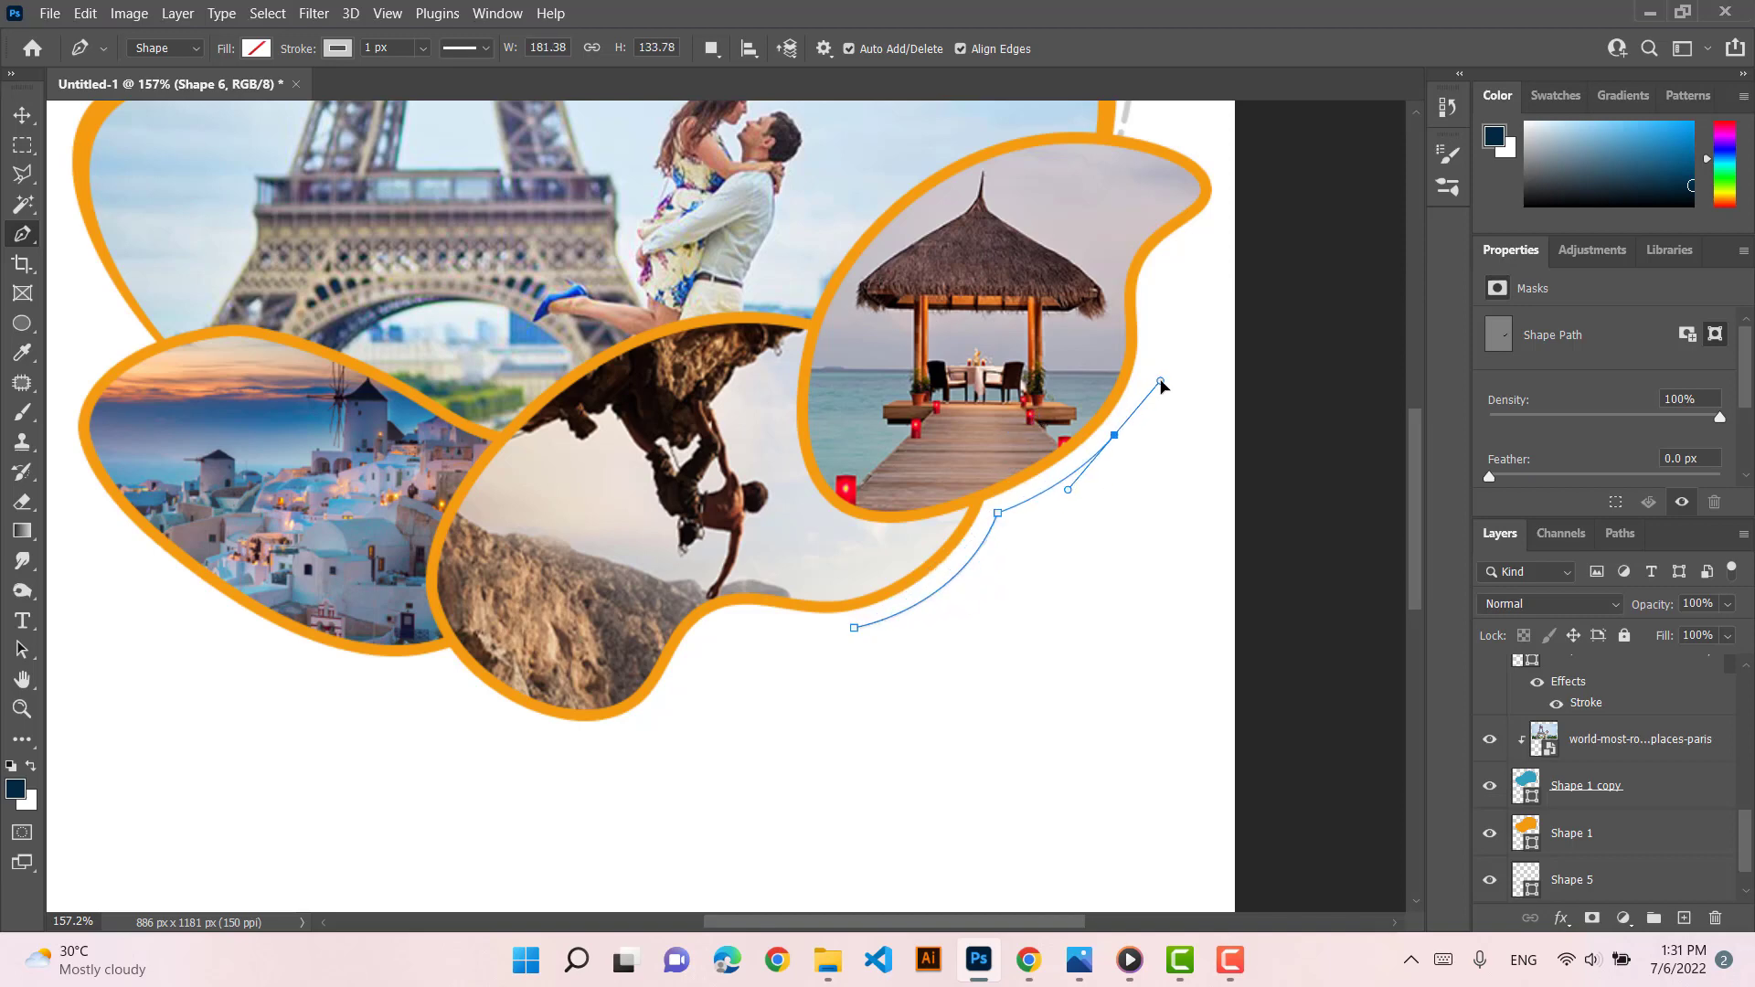
# Give the new lower curve a 5.54 px dashed stroke with round caps and round corners, then deselect it
pyautogui.click(422, 48)
pyautogui.moveTo(408, 72)
pyautogui.mouseDown()
pyautogui.moveTo(441, 75)
pyautogui.moveTo(376, 46)
pyautogui.mouseUp()
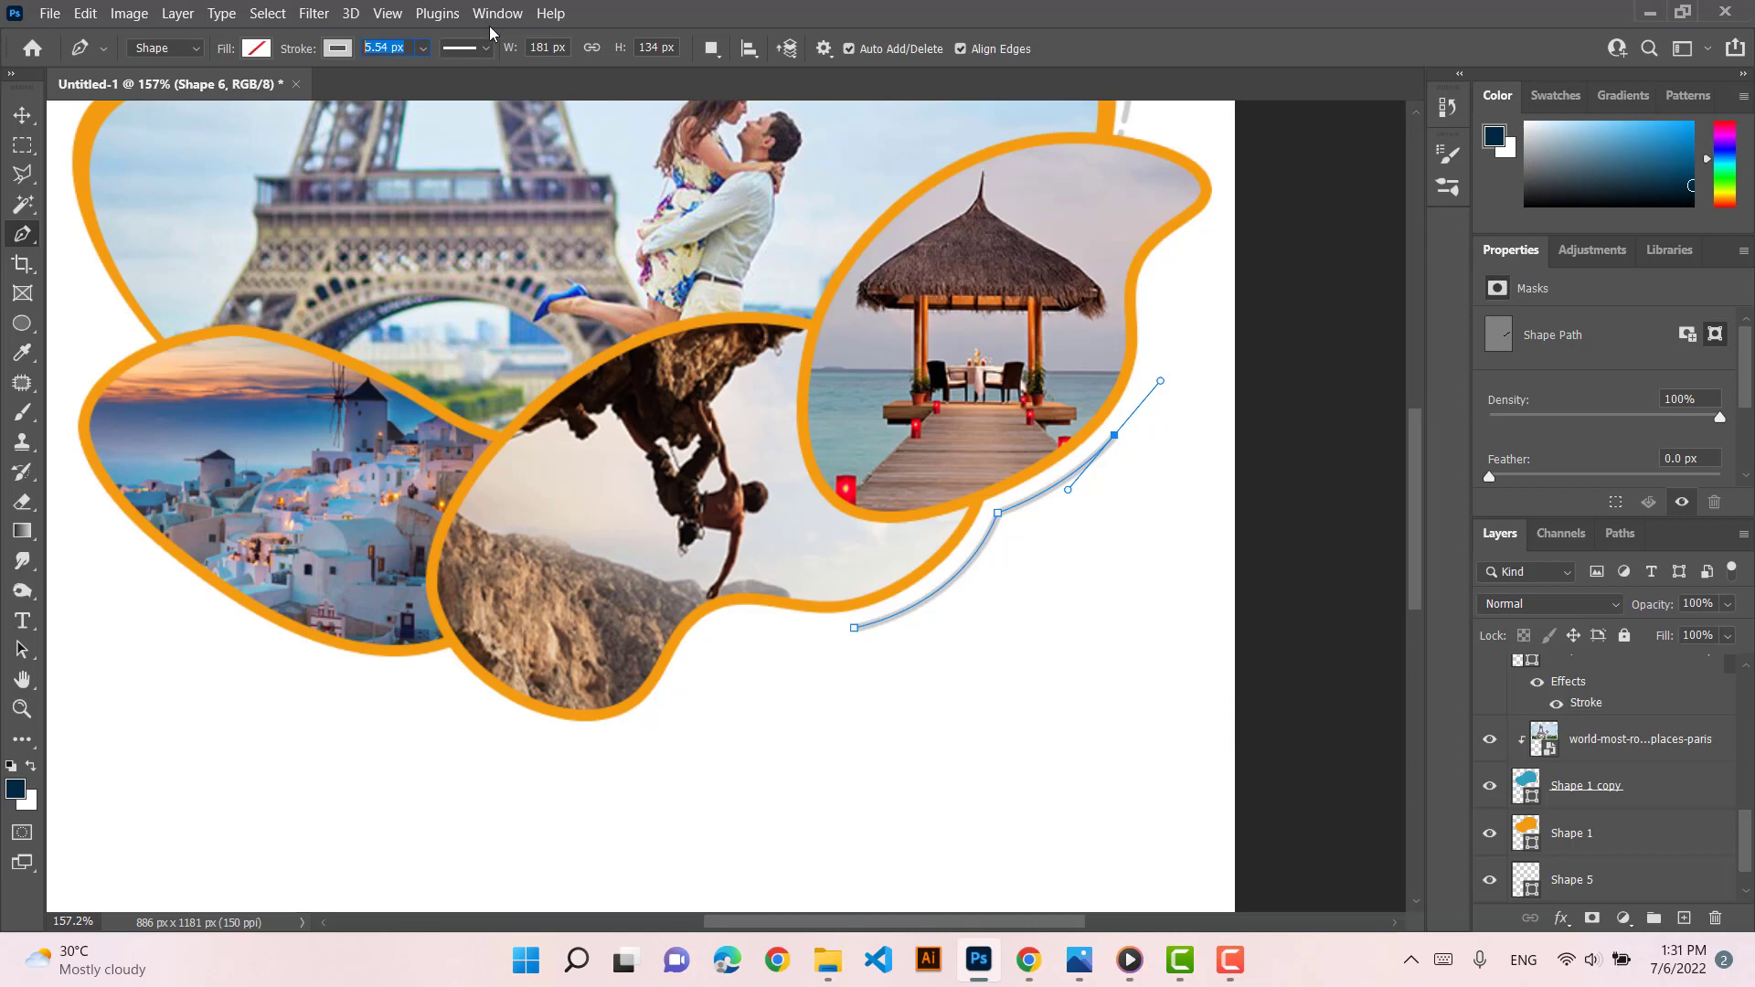
pyautogui.click(424, 47)
pyautogui.click(476, 47)
pyautogui.click(466, 155)
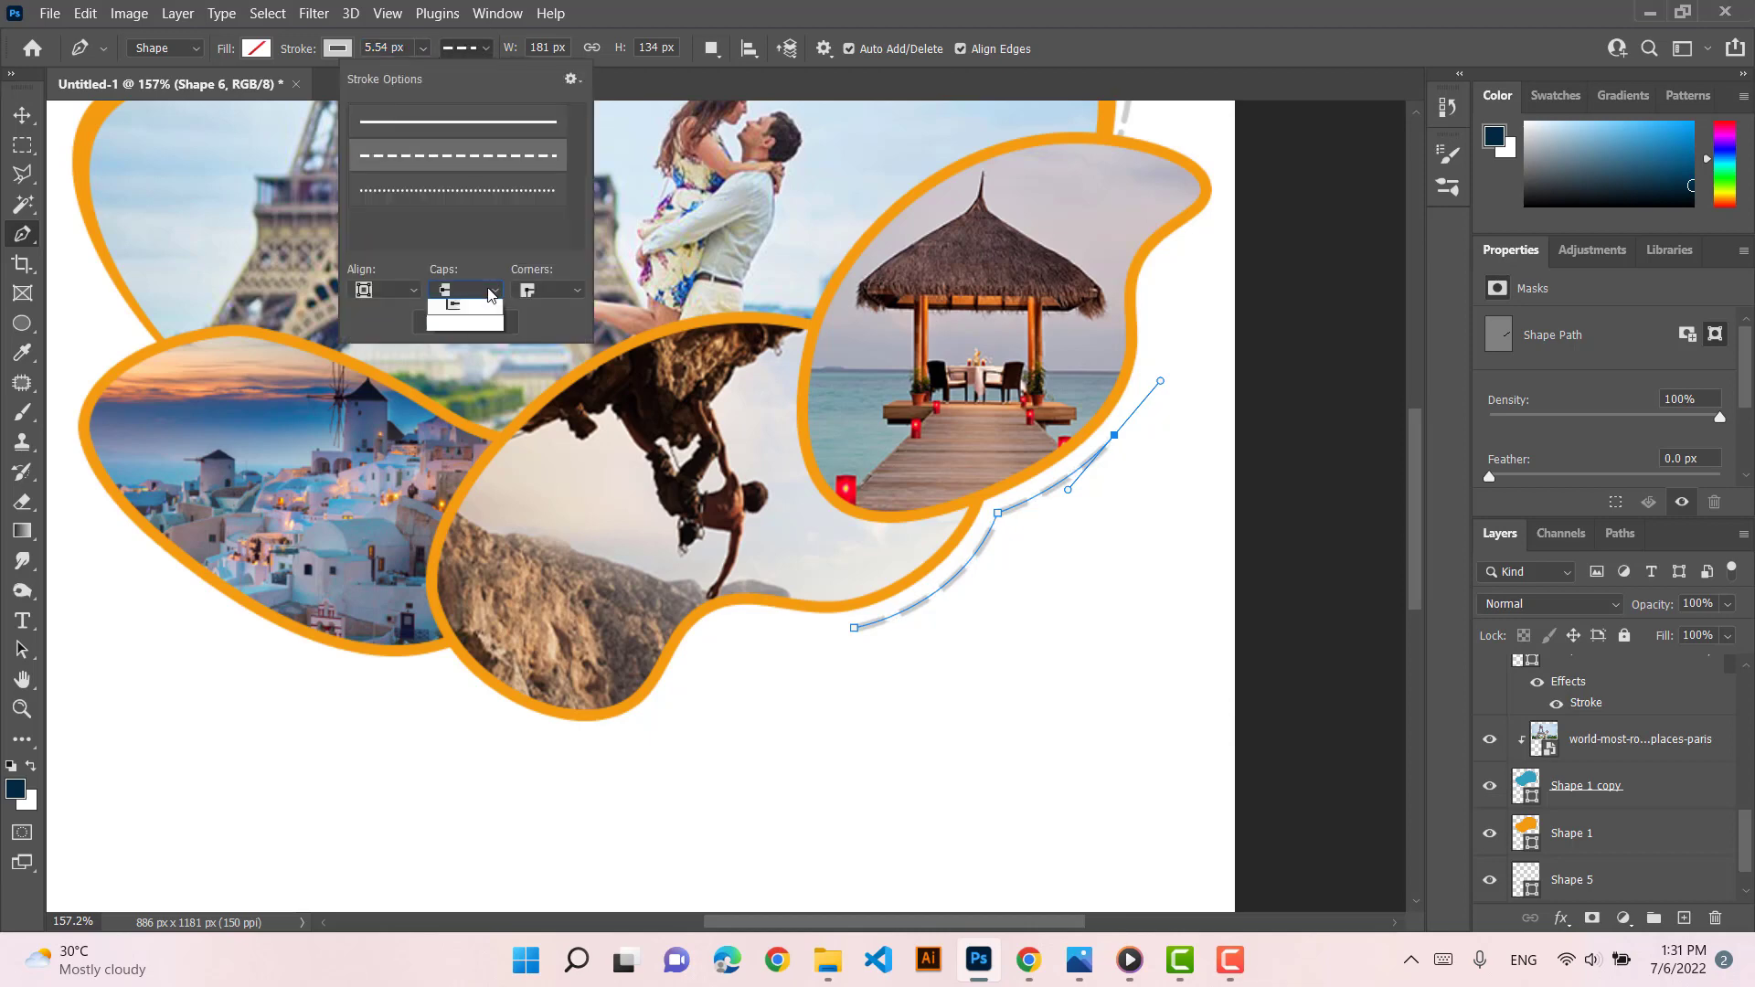
pyautogui.click(548, 290)
pyautogui.click(525, 328)
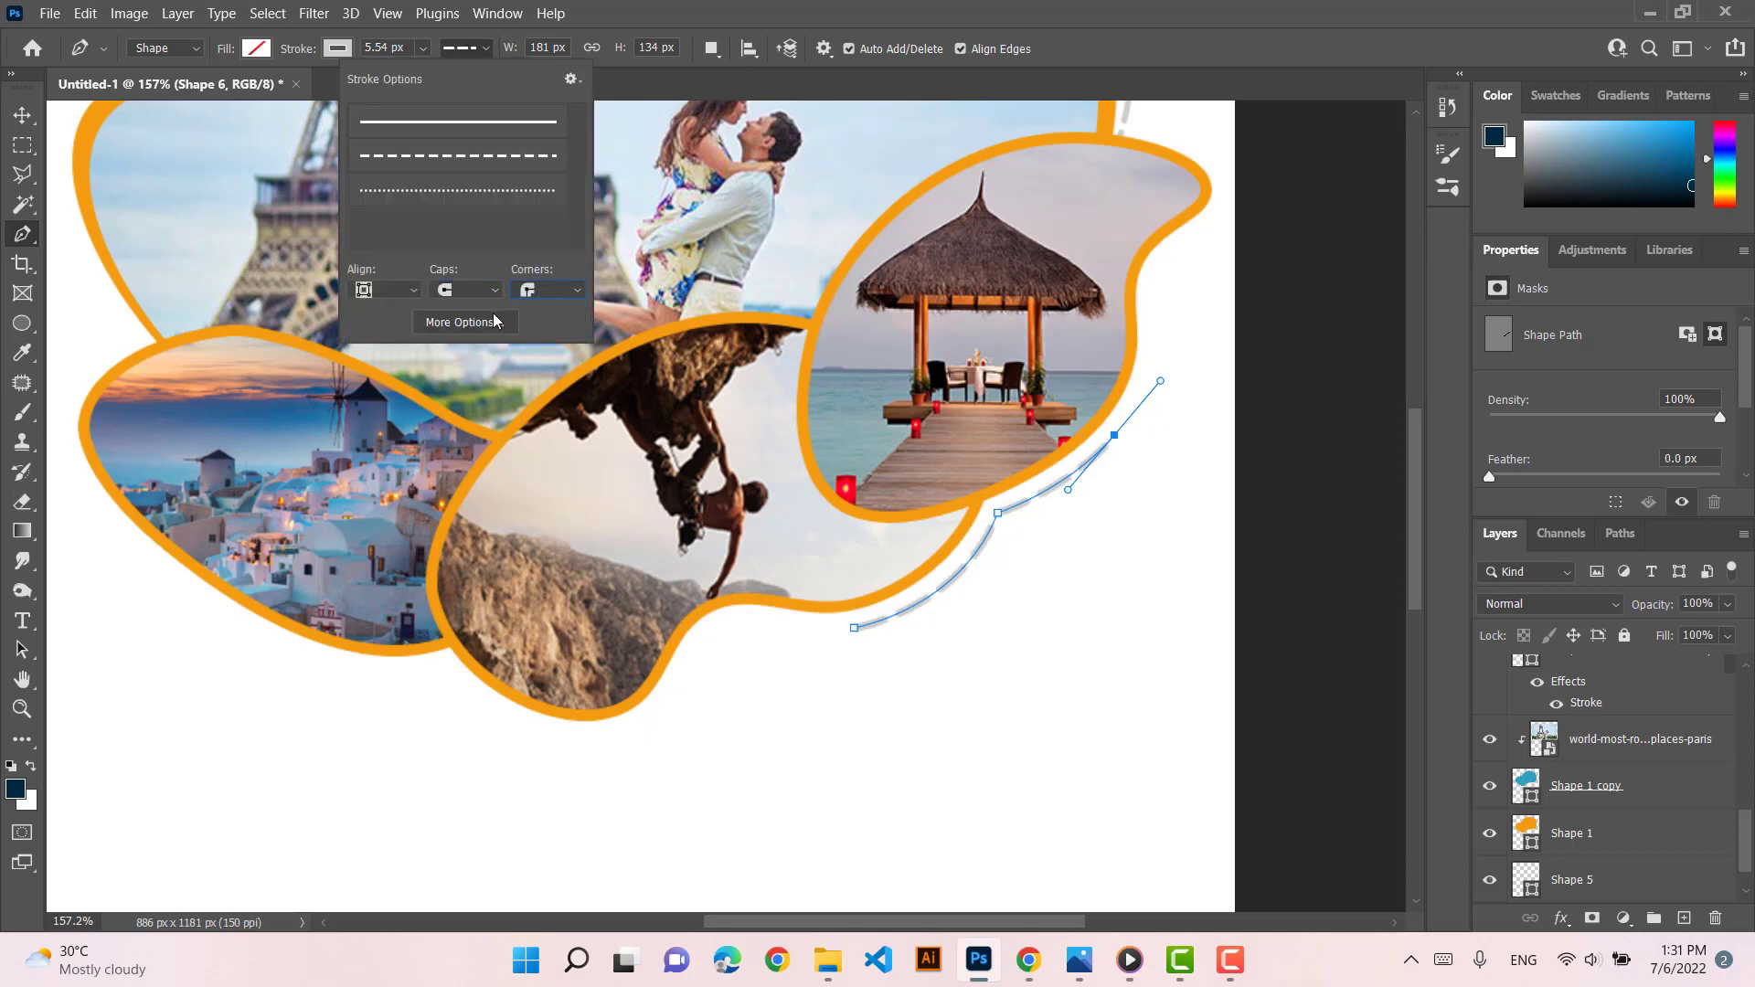
pyautogui.click(776, 7)
pyautogui.click(22, 114)
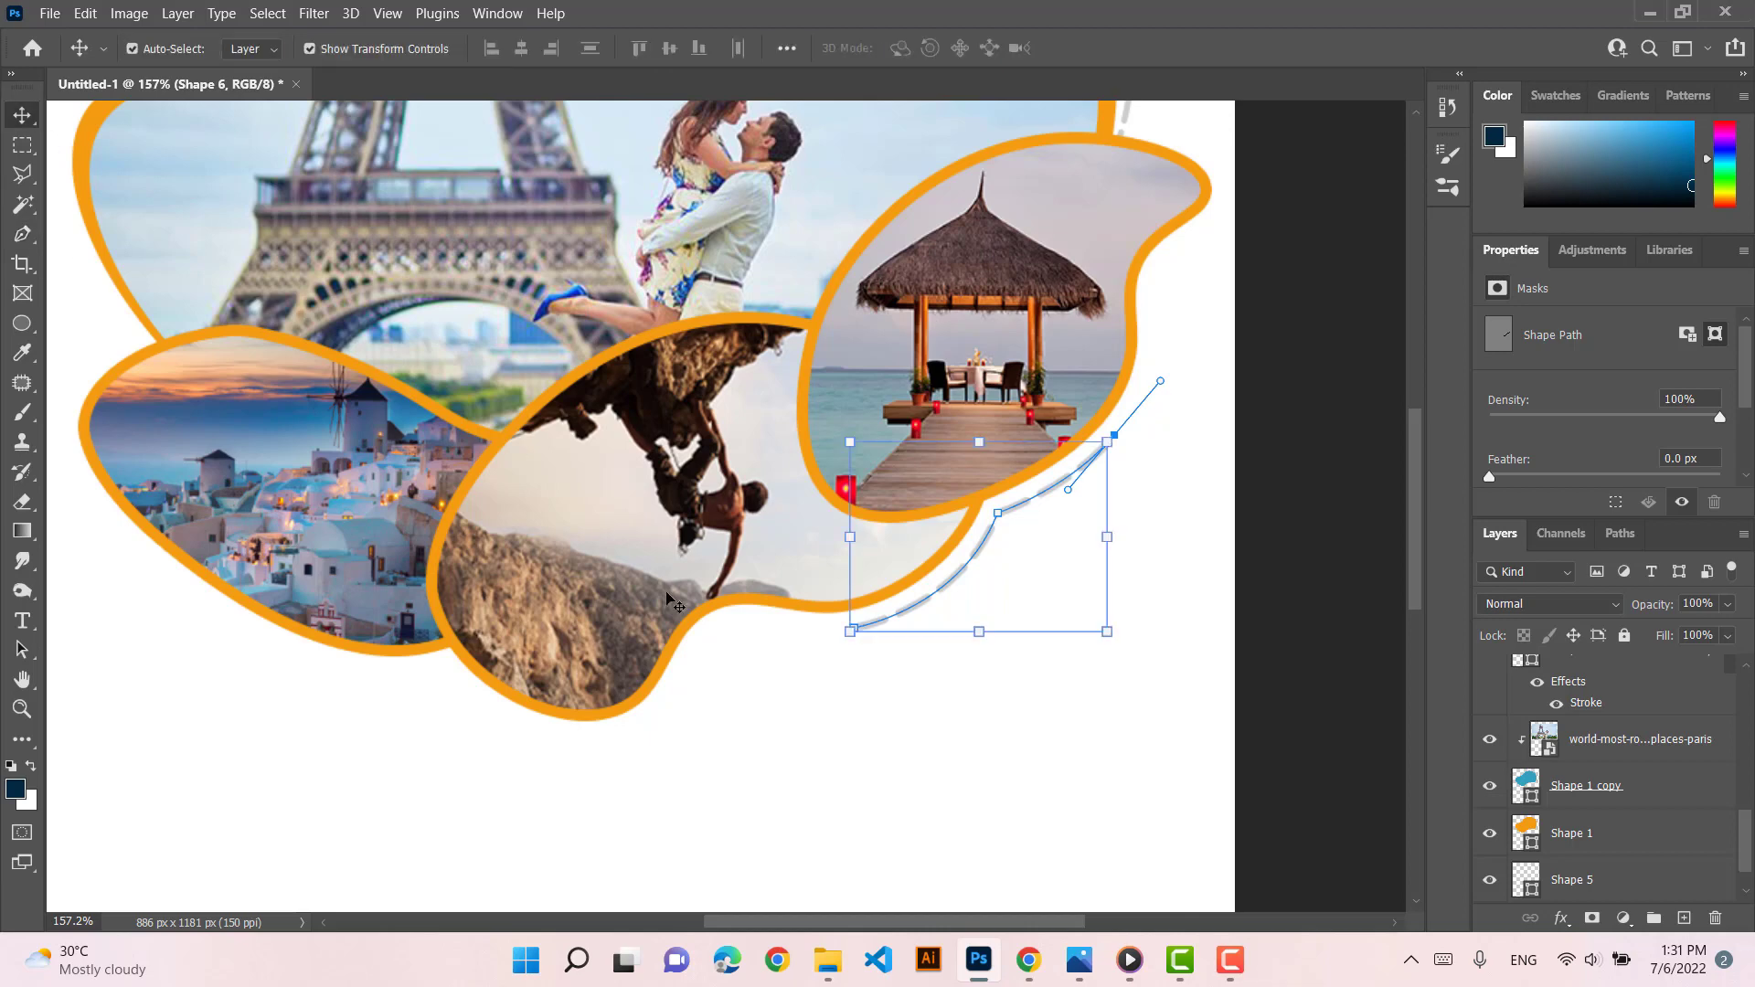
pyautogui.click(1046, 561)
pyautogui.click(1051, 499)
pyautogui.click(1207, 463)
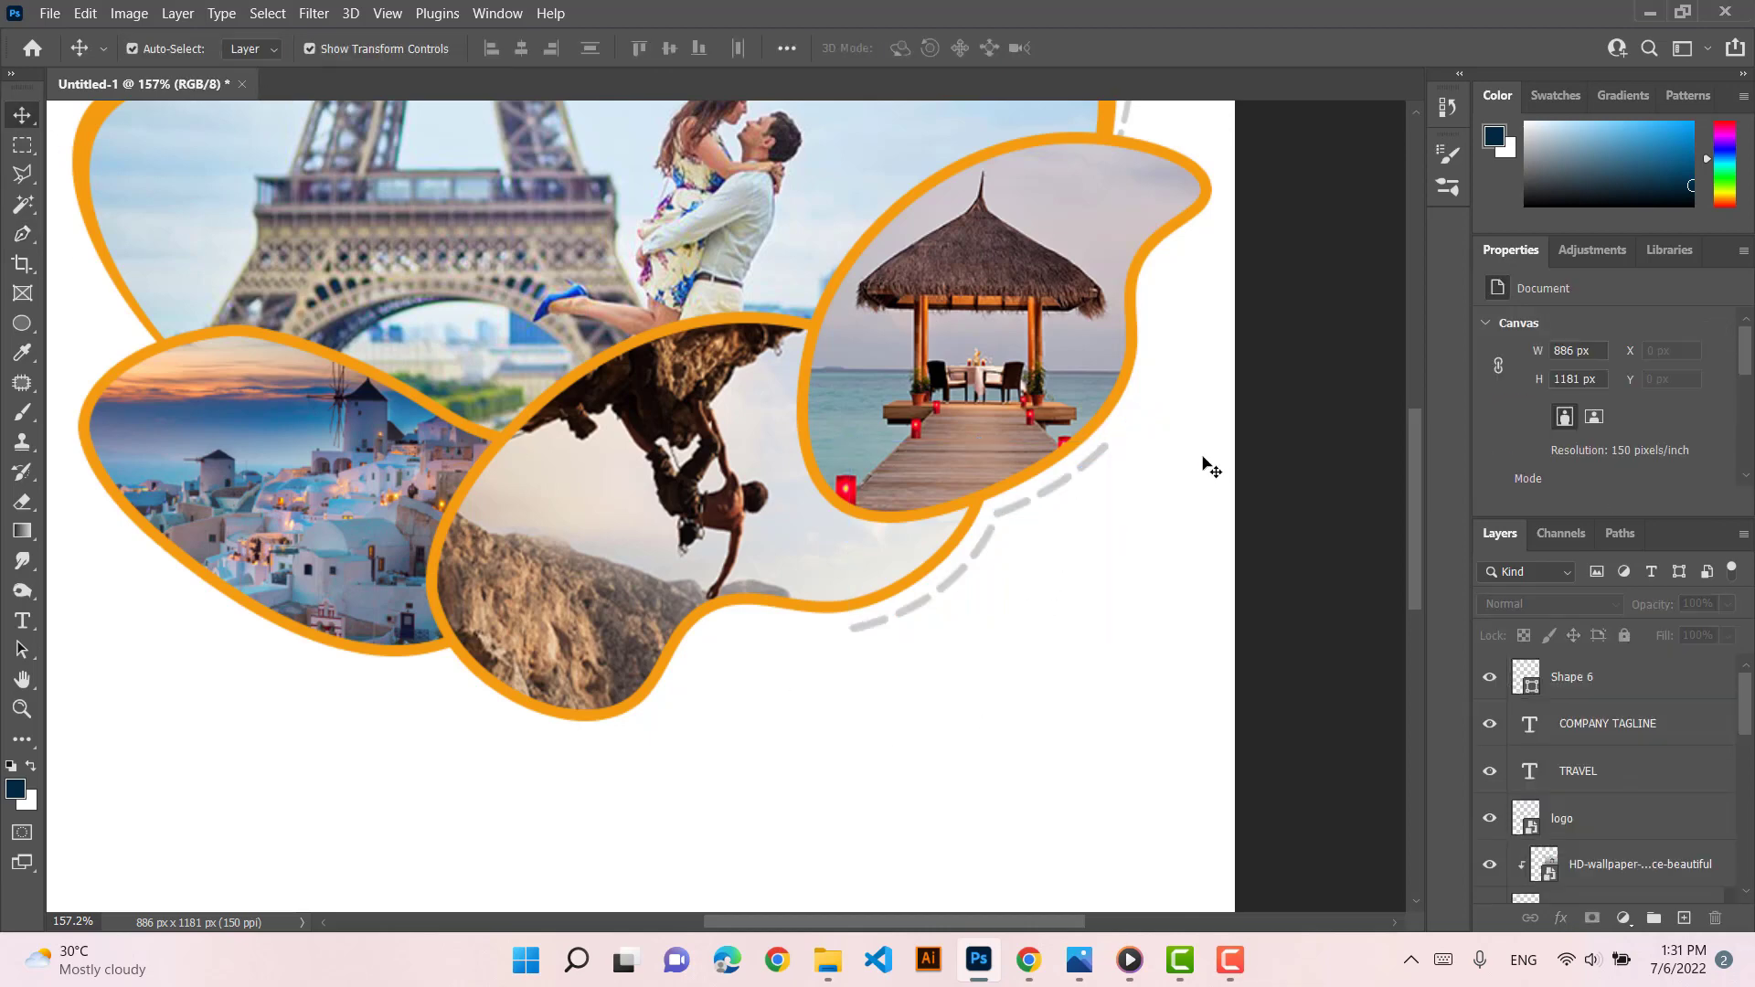
# Set the lower curve's dash length to 3, keeping a gap of 2, and deselect the curve
pyautogui.click(1030, 505)
pyautogui.click(22, 234)
pyautogui.click(457, 52)
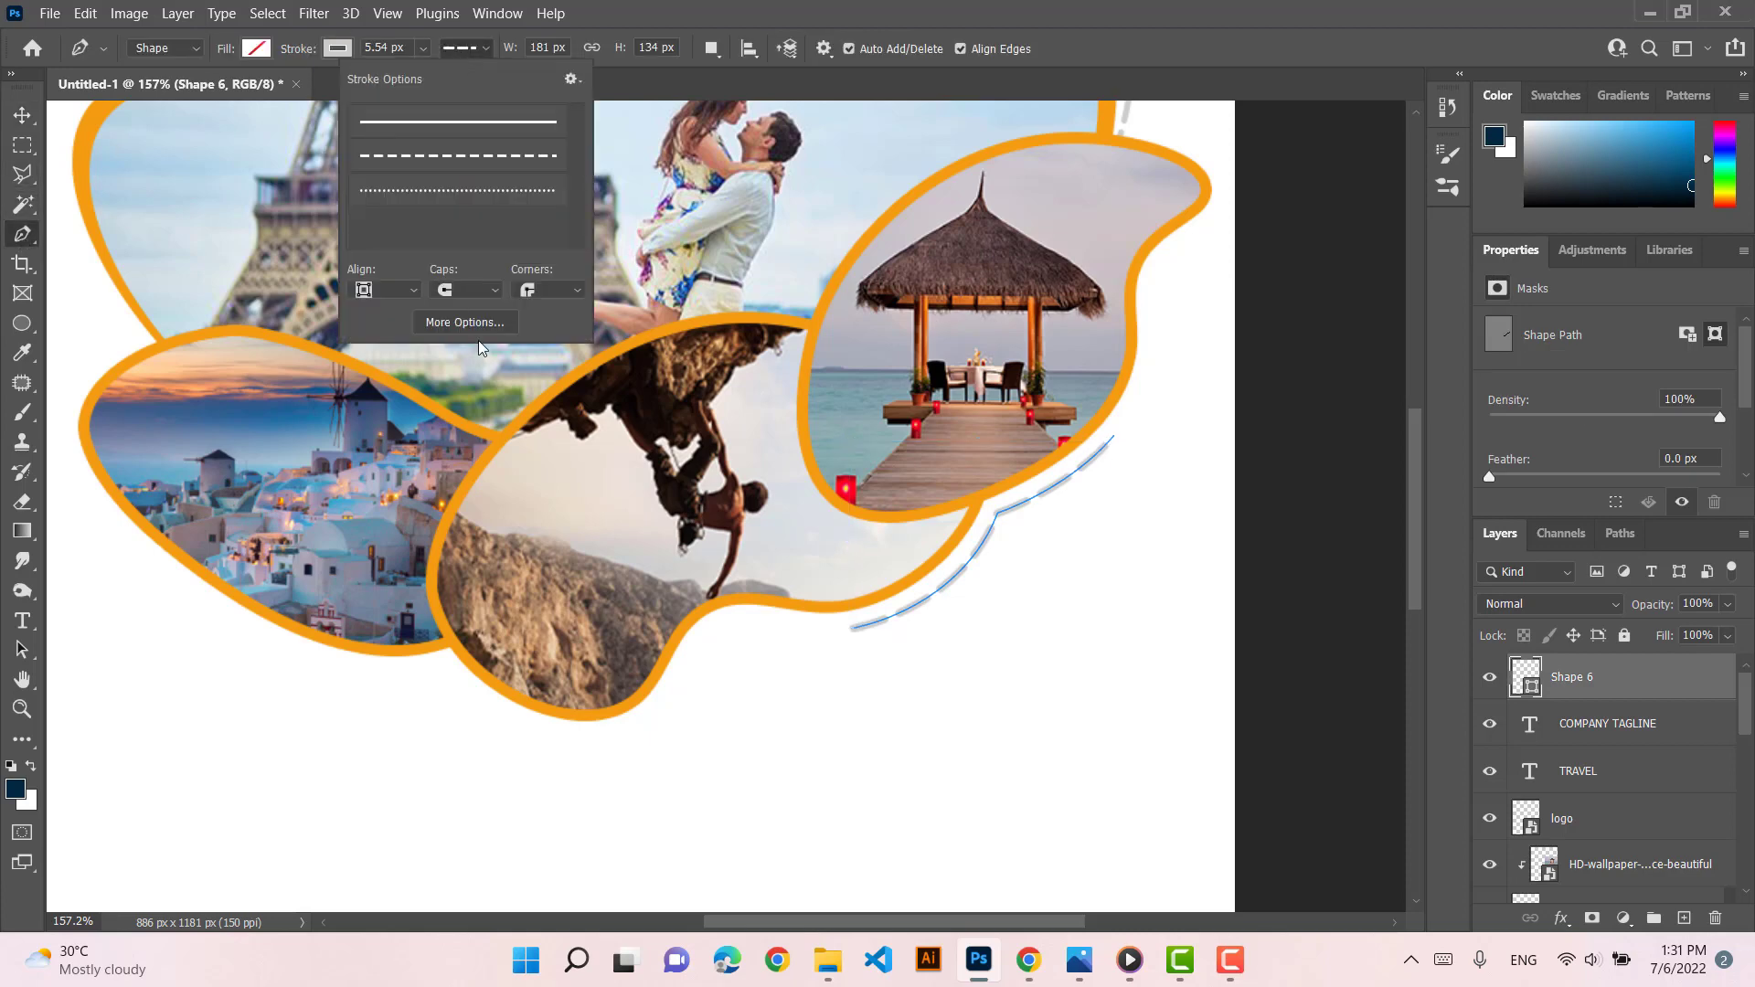
pyautogui.click(464, 322)
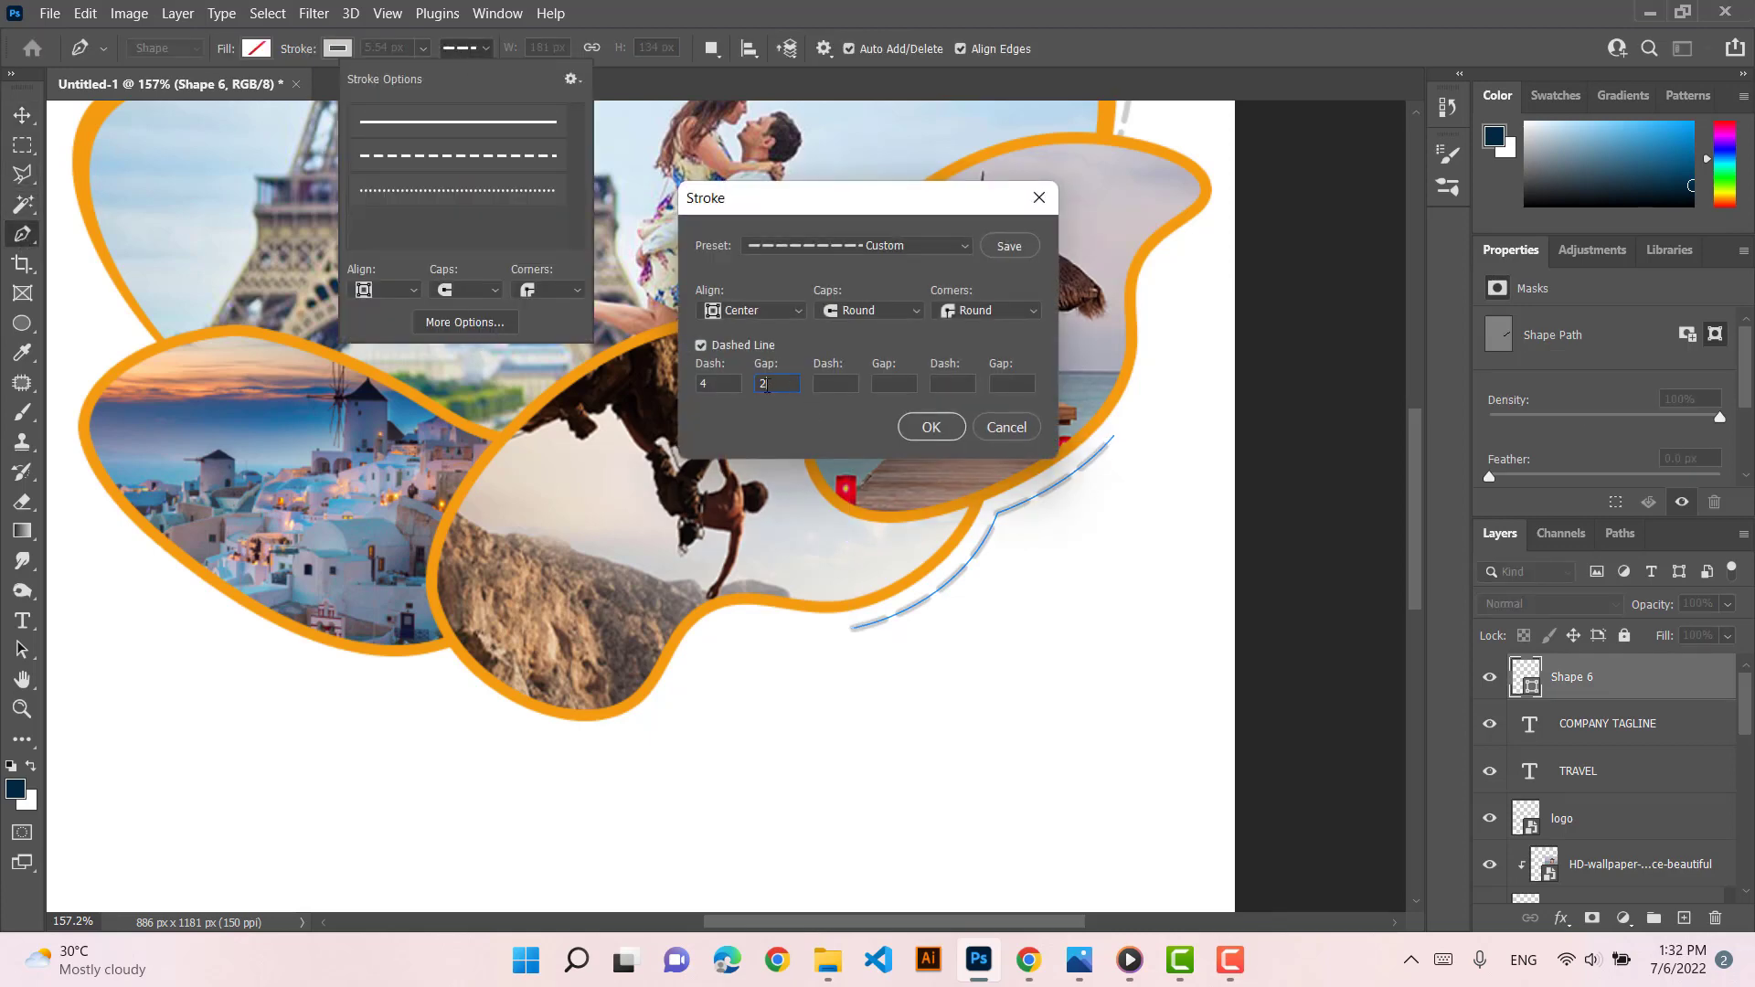
pyautogui.click(696, 382)
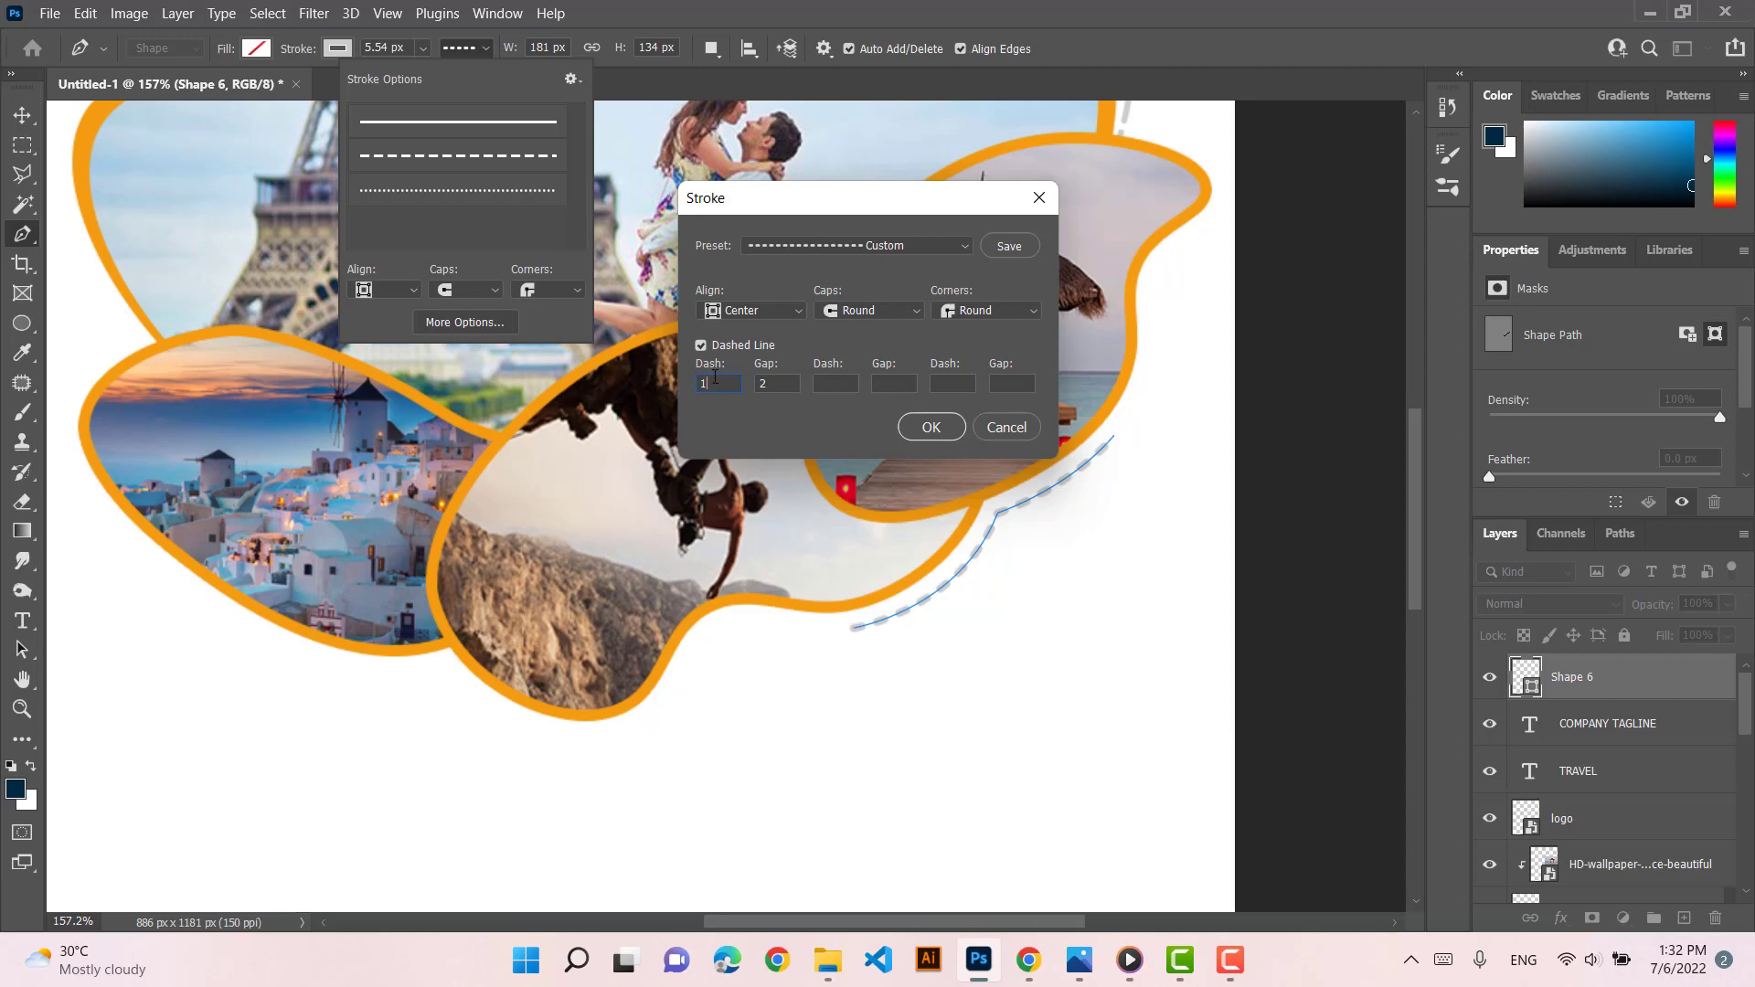
pyautogui.write('3')
pyautogui.click(925, 425)
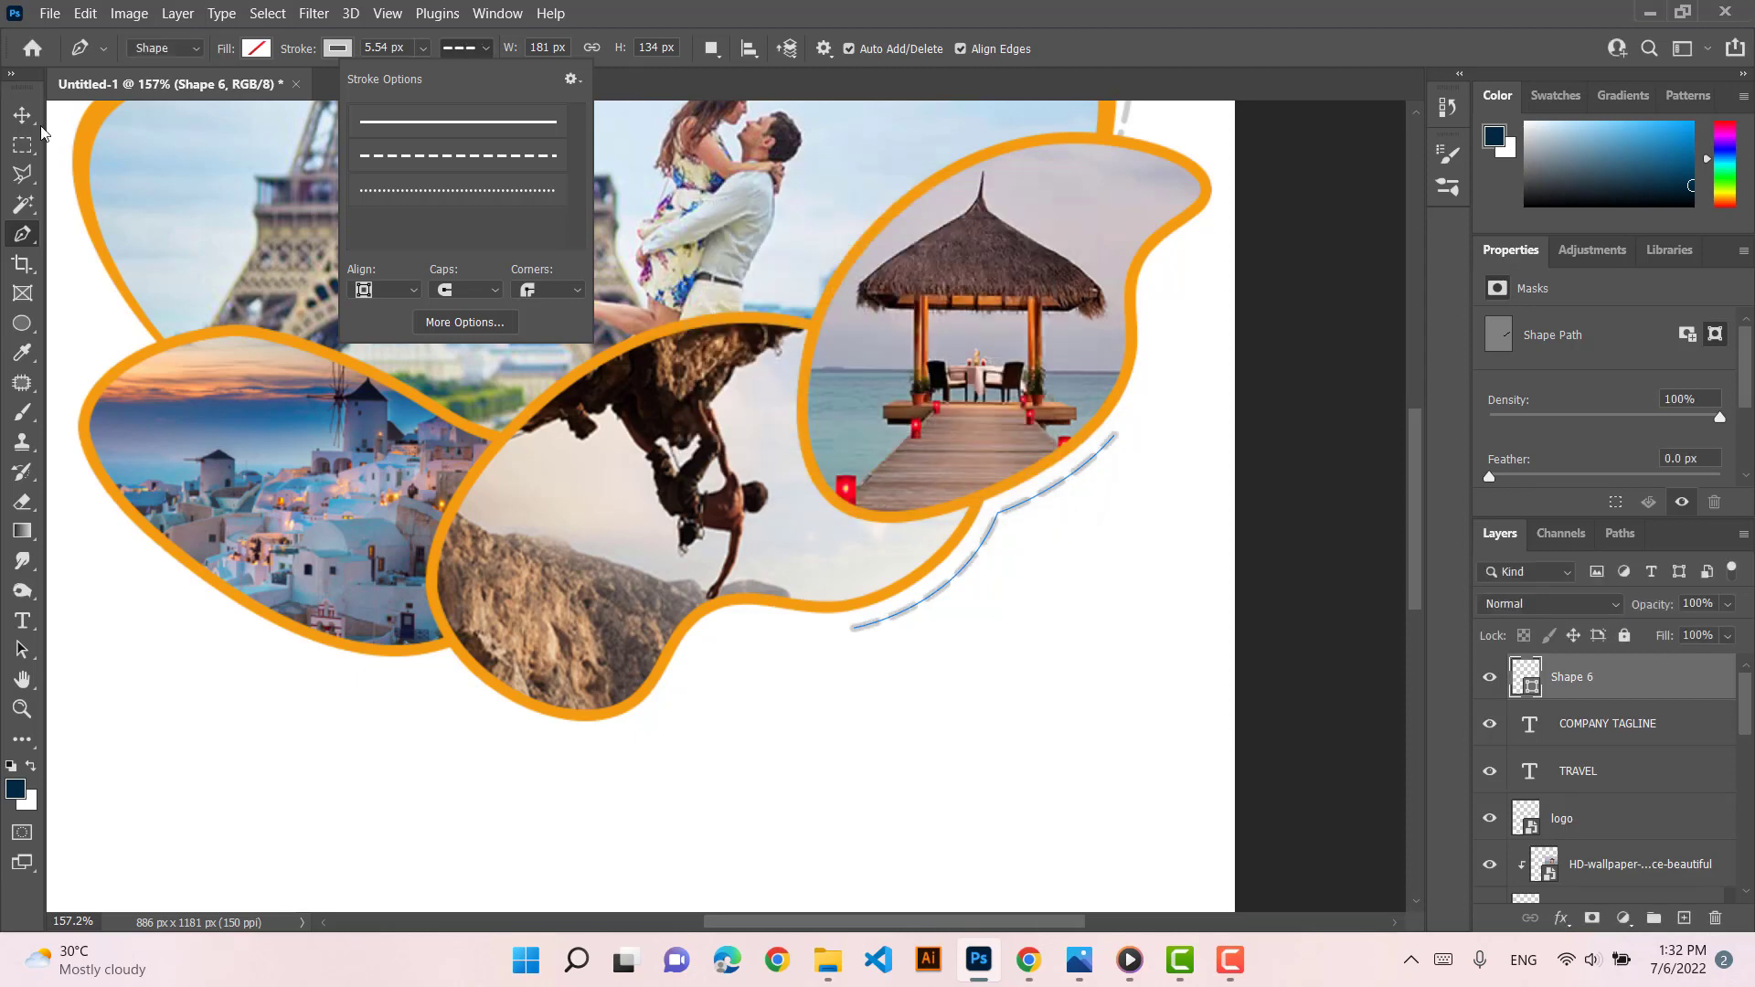
pyautogui.press('v')
pyautogui.click(936, 731)
pyautogui.click(1044, 488)
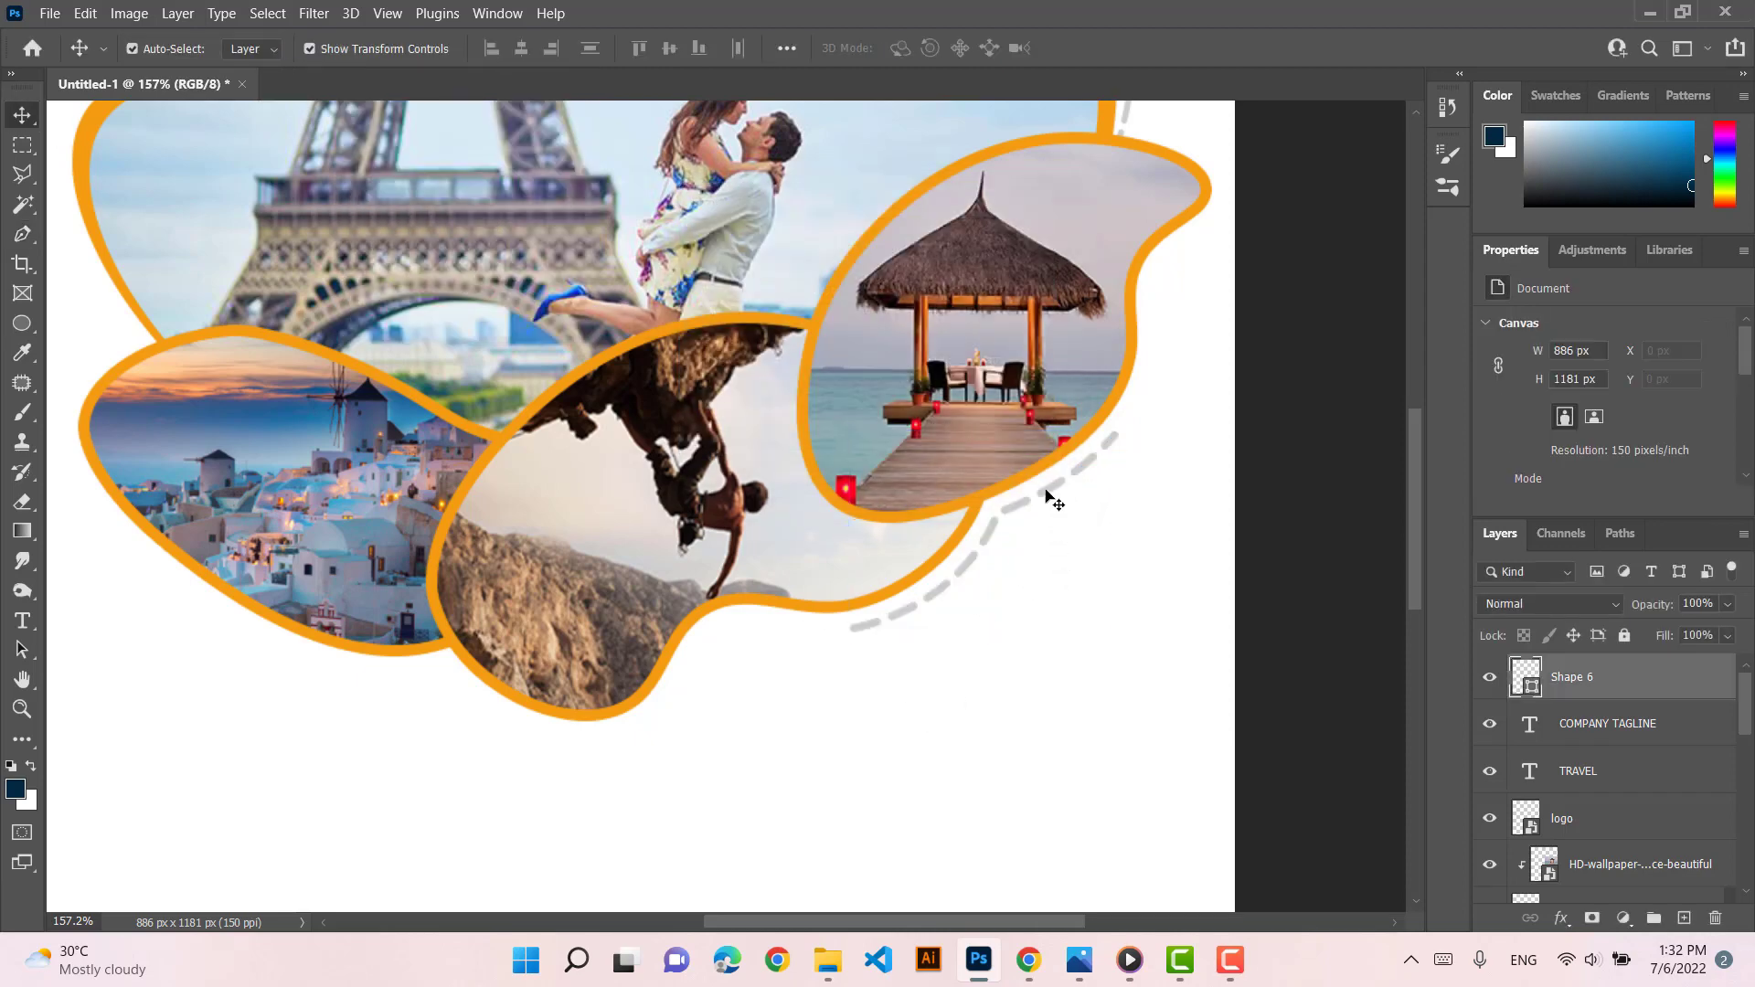
pyautogui.click(1184, 732)
# Place the paper plane image "Shape 1 copy 4.png" from the template pro folder at the upper end of the lower dashed curve
pyautogui.click(827, 960)
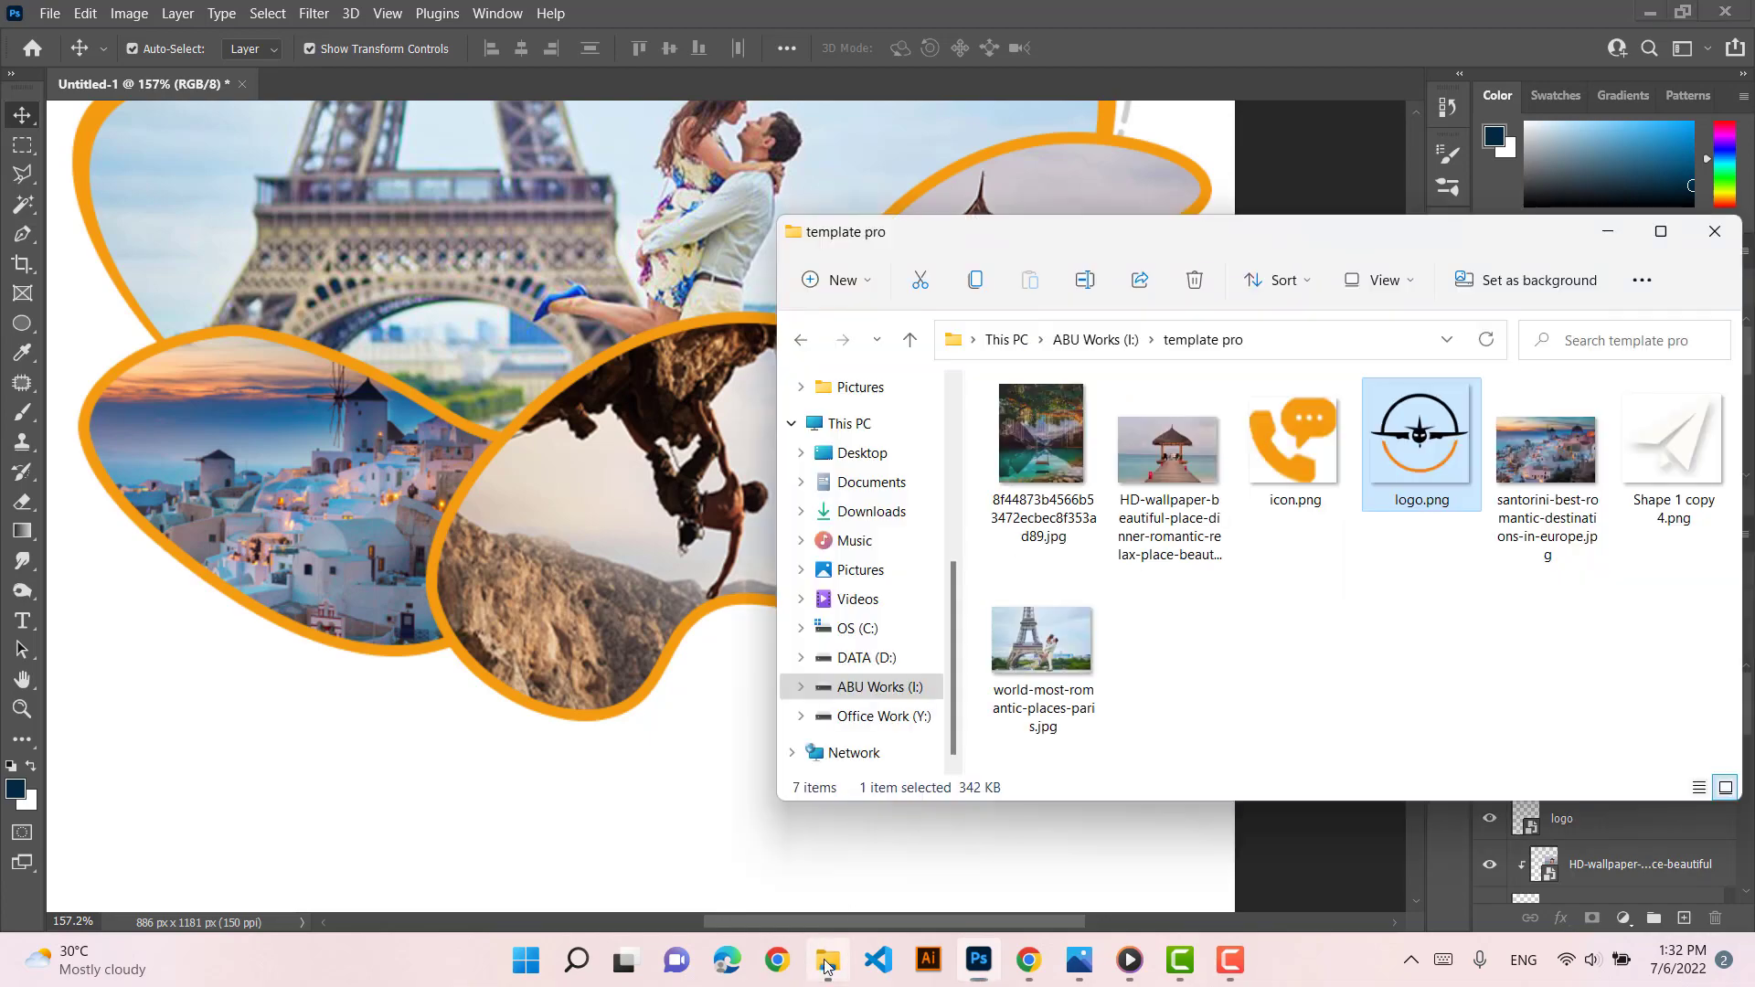
pyautogui.moveTo(1642, 443); pyautogui.dragTo(696, 721)
pyautogui.moveTo(674, 524); pyautogui.dragTo(1181, 382)
pyautogui.scroll(5, 1147, 428)
pyautogui.press('Return')
pyautogui.click(1149, 702)
# Scale the paper plane down to a smaller size at the end of the dashed curve and deselect it
pyautogui.scroll(-7, 1027, 645)
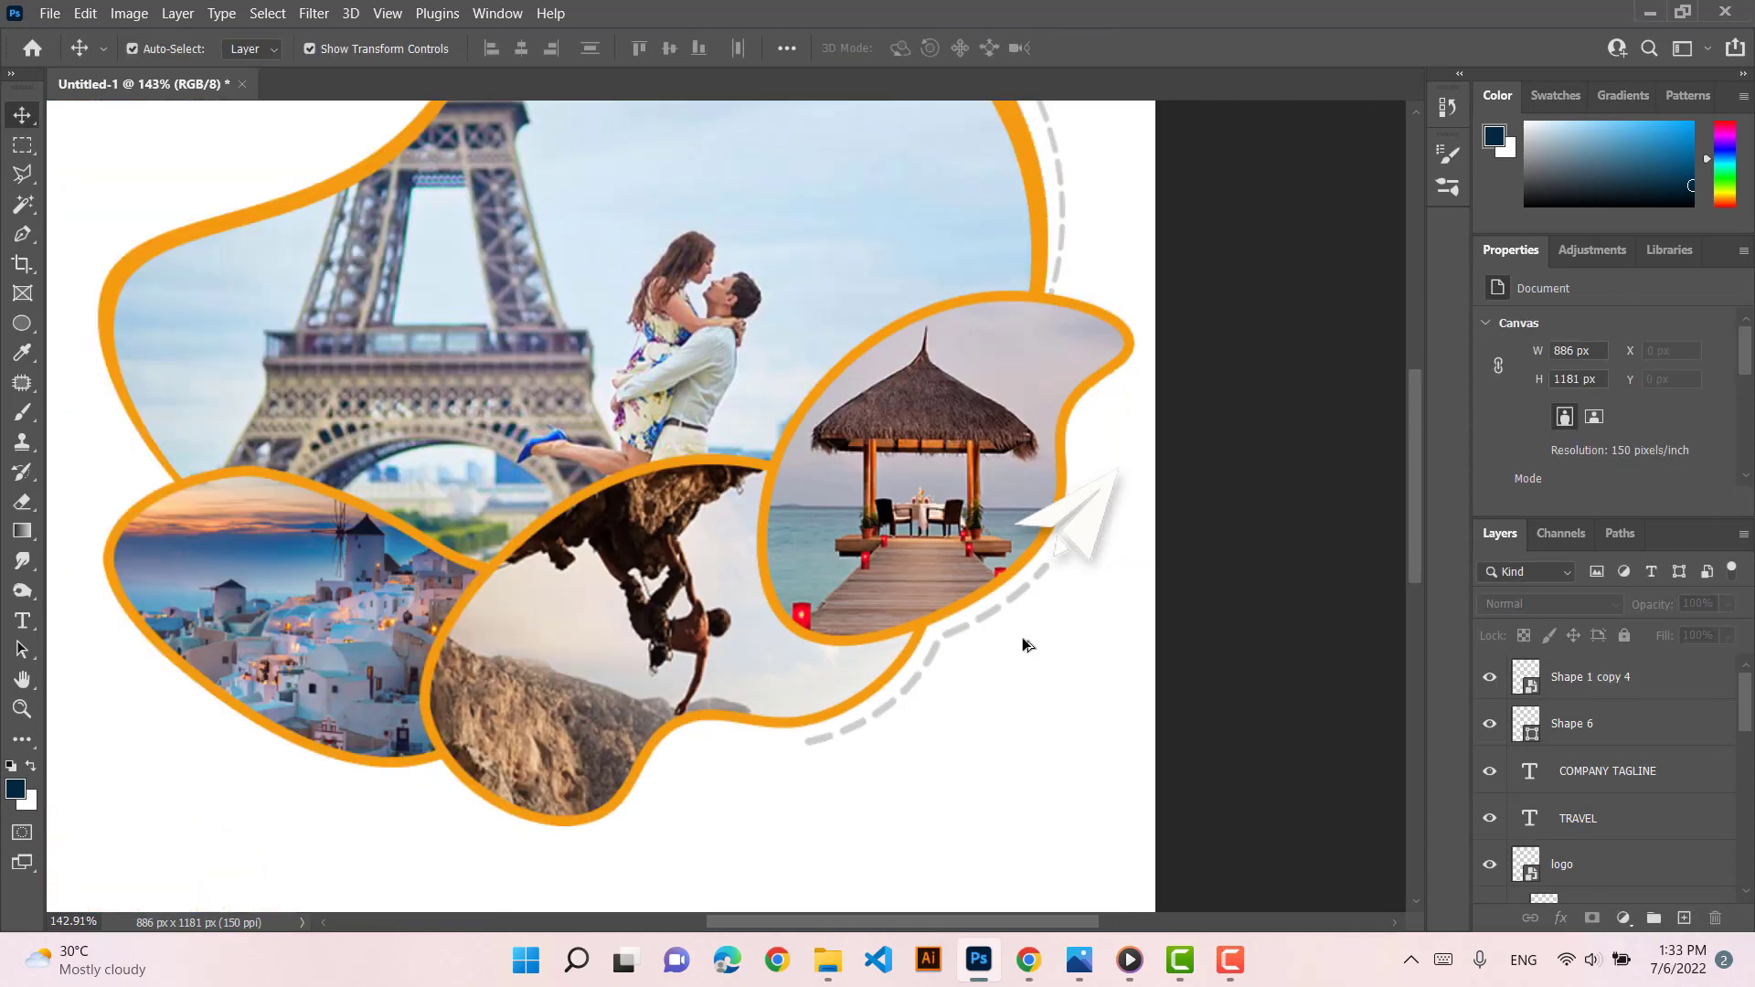
pyautogui.scroll(5, 858, 627)
pyautogui.scroll(2, 1014, 629)
pyautogui.click(1266, 479)
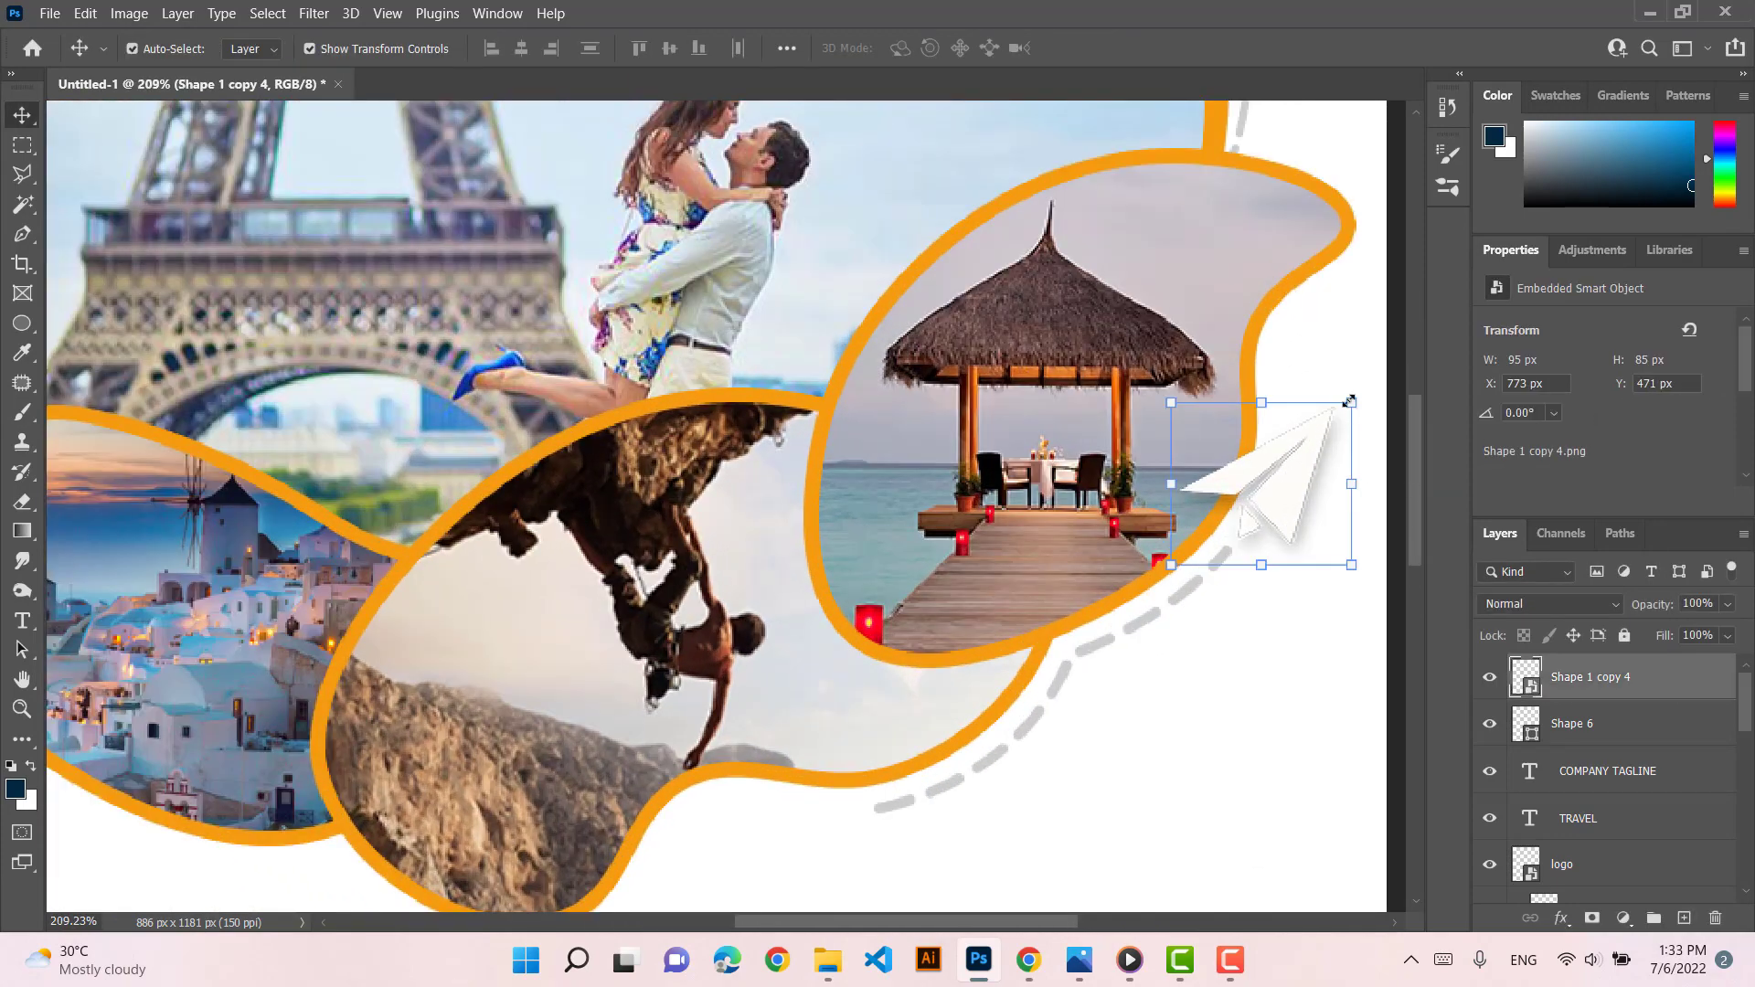
pyautogui.moveTo(1351, 404); pyautogui.dragTo(1271, 488)
pyautogui.press('Return')
pyautogui.click(1143, 732)
pyautogui.scroll(-3, 1142, 732)
pyautogui.scroll(-3, 895, 721)
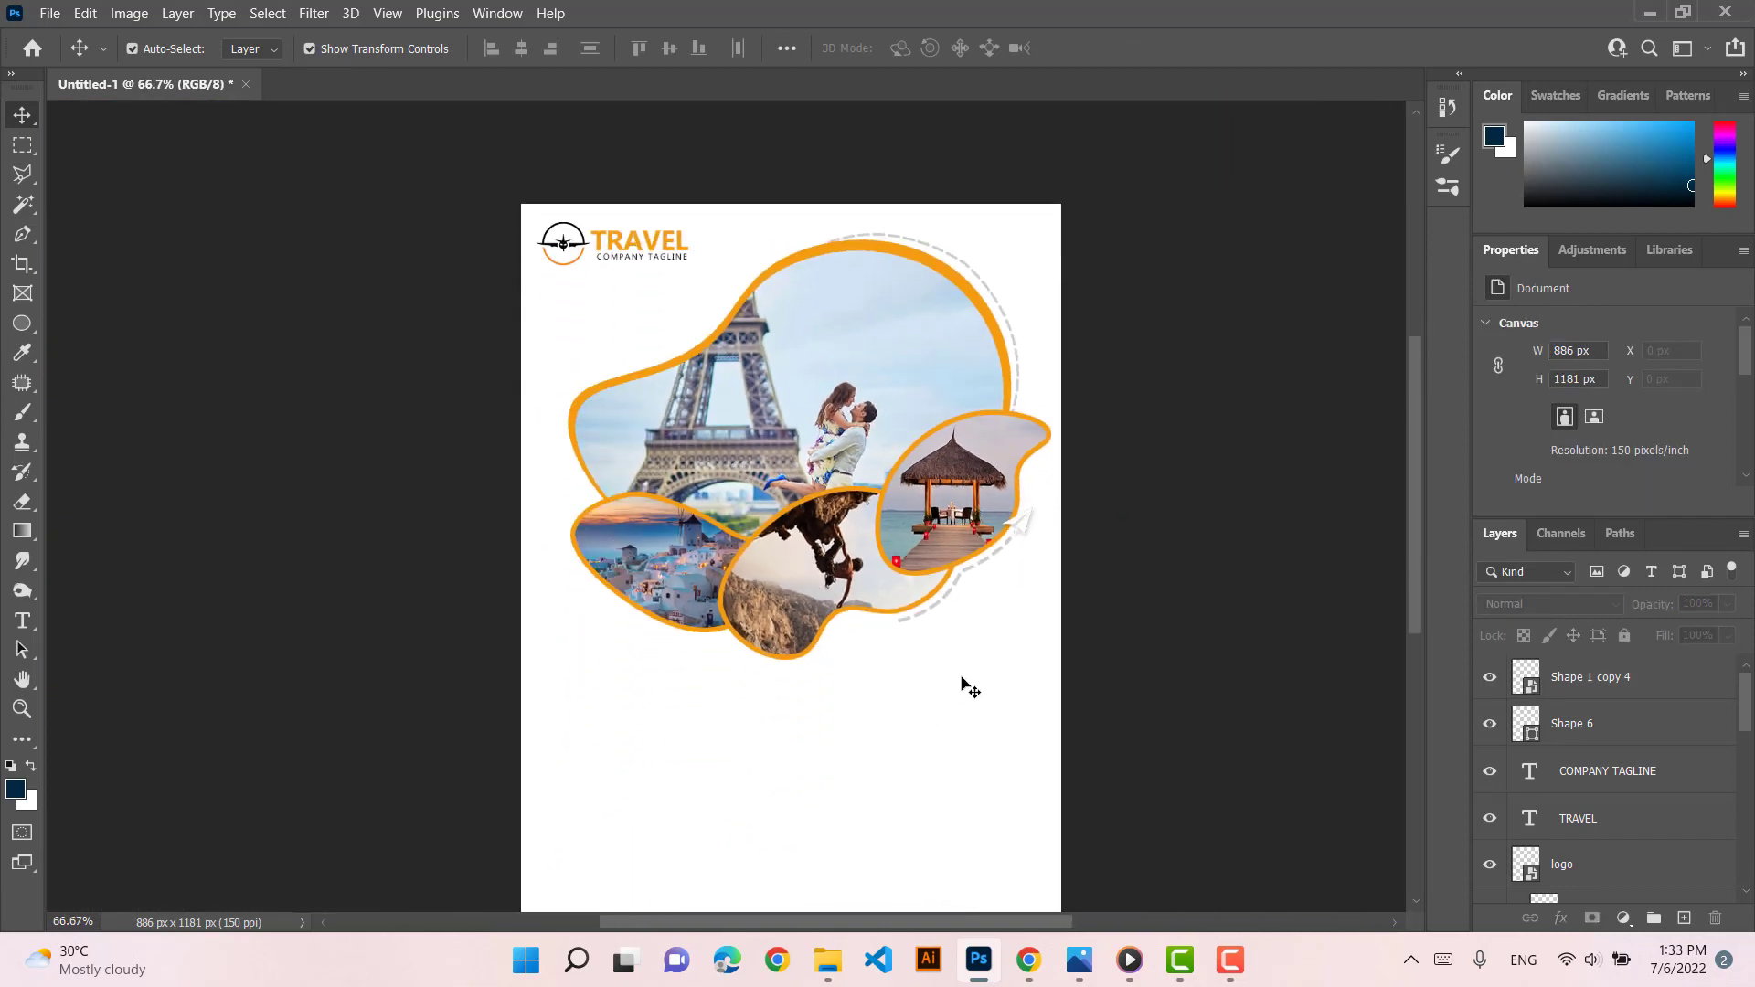
pyautogui.scroll(-1, 790, 511)
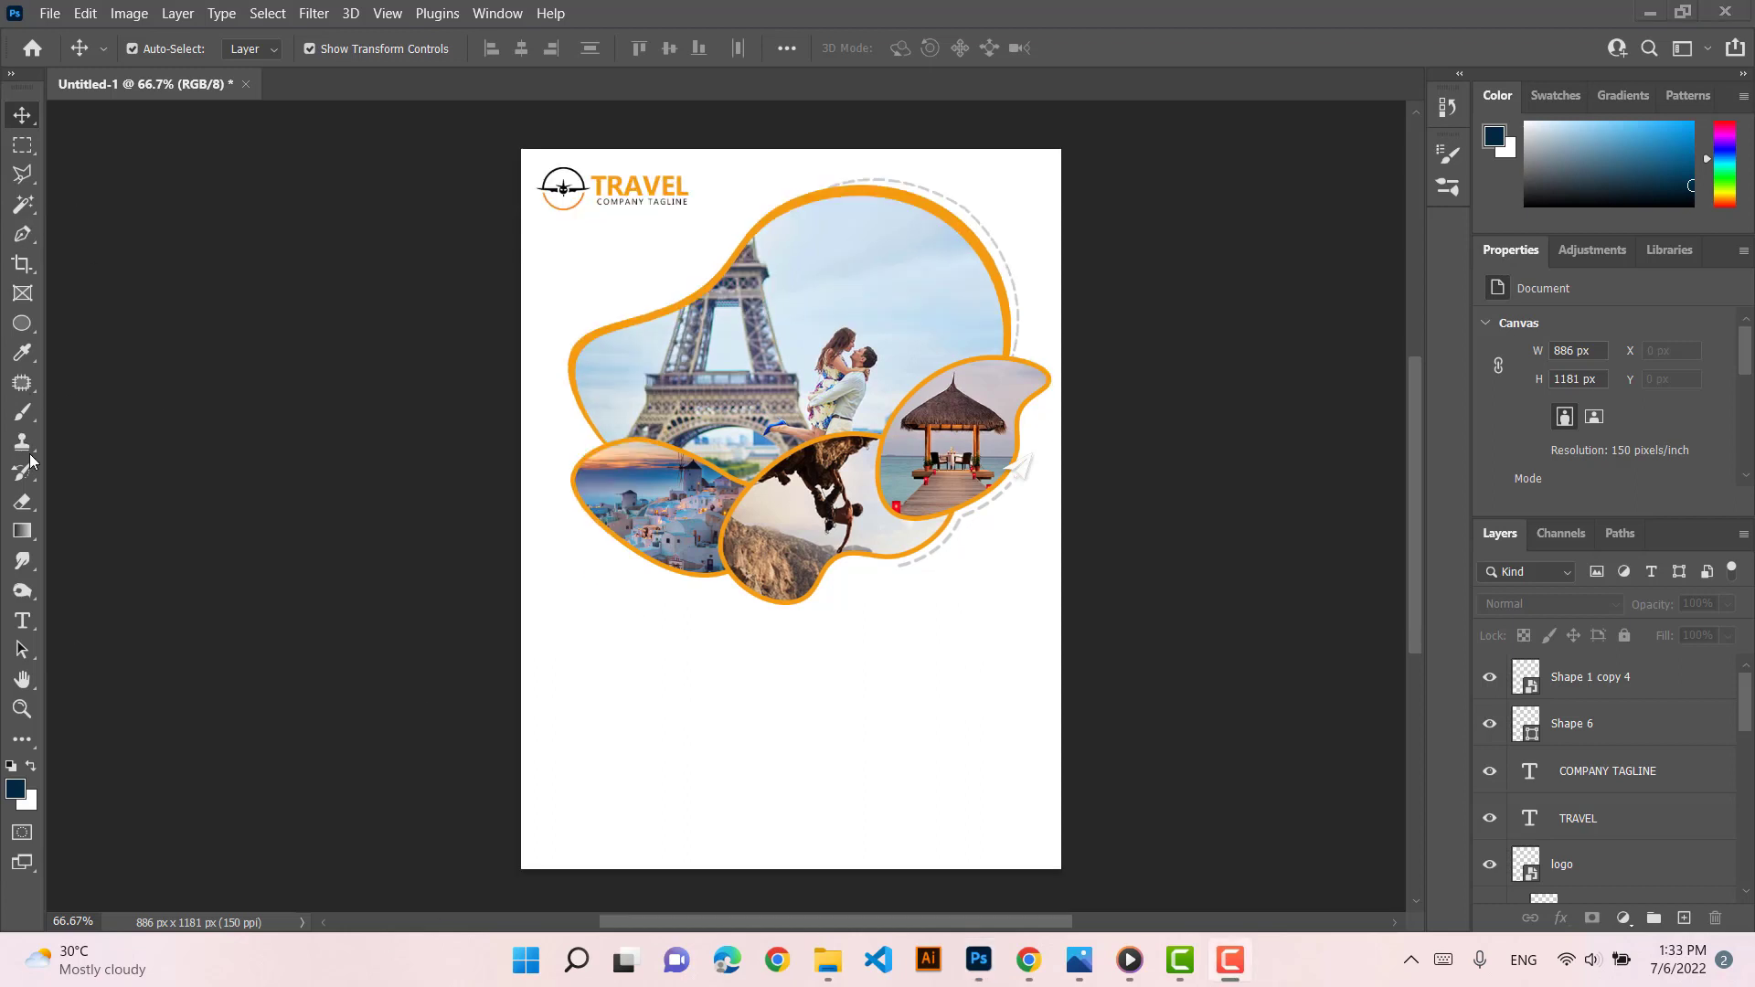
# Add a "Lorem Ipsum" placeholder text line, enlarge it to about 353 × 47 px, and centre it below the photo blobs
pyautogui.click(26, 627)
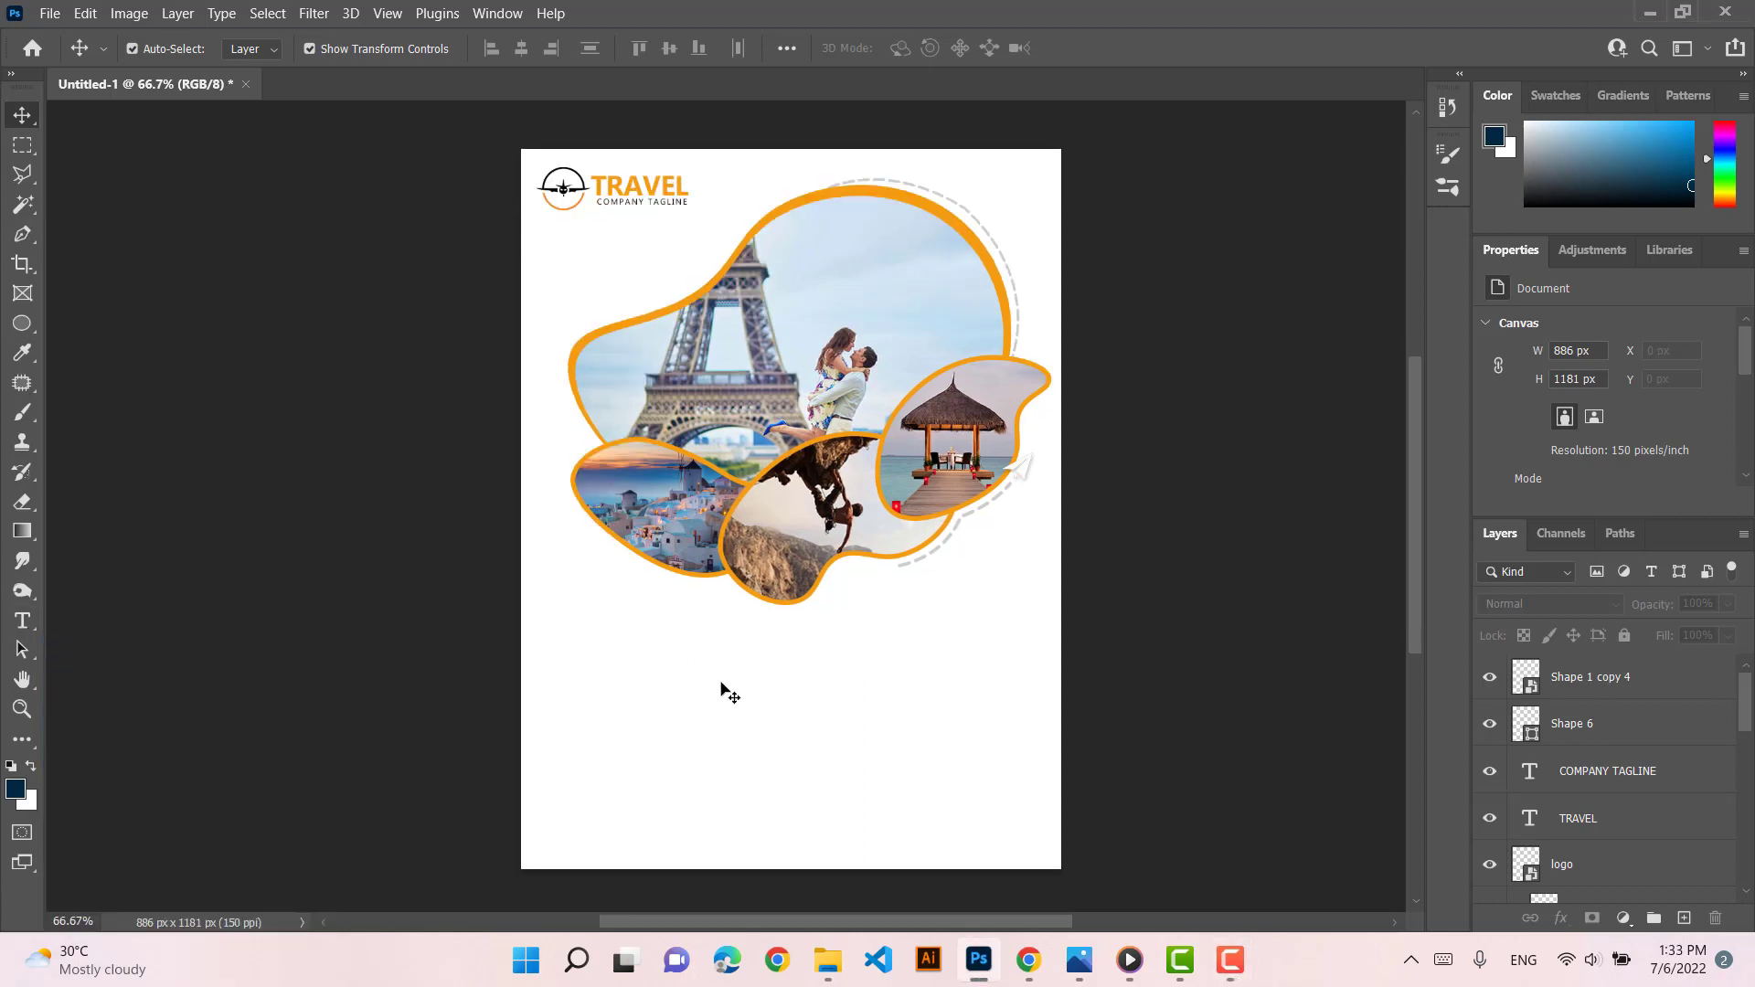
pyautogui.click(22, 621)
pyautogui.click(684, 685)
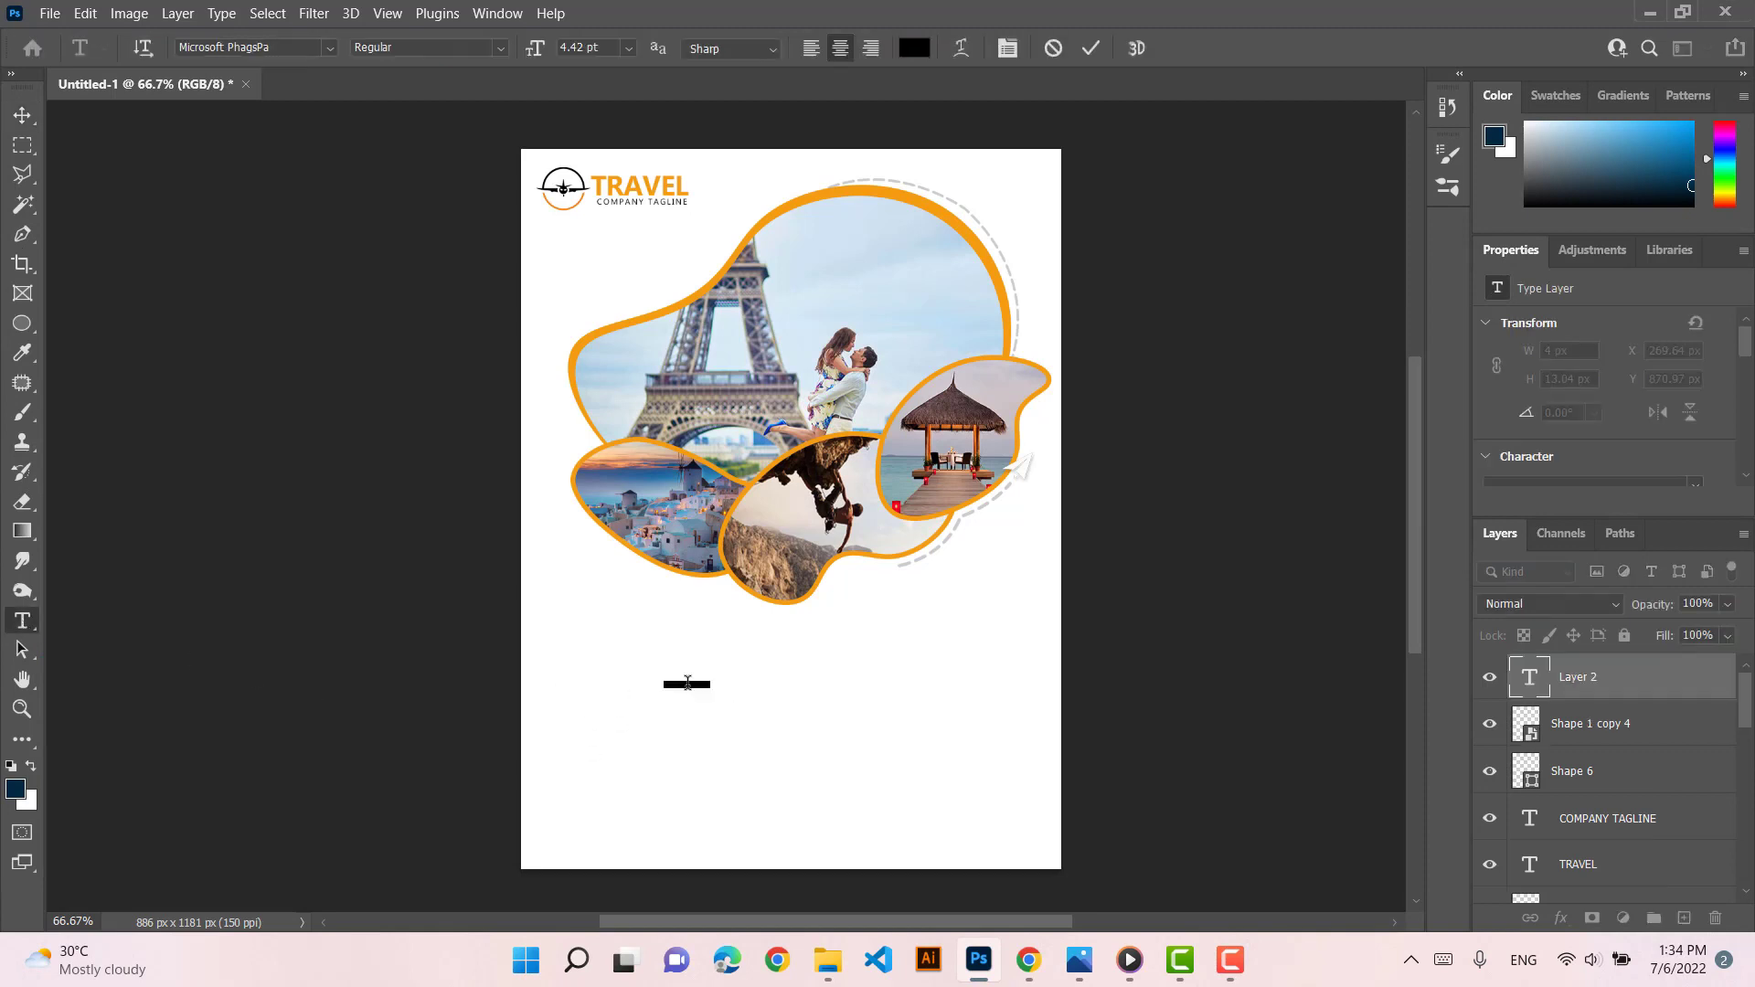
pyautogui.click(24, 115)
pyautogui.moveTo(710, 688); pyautogui.dragTo(860, 647)
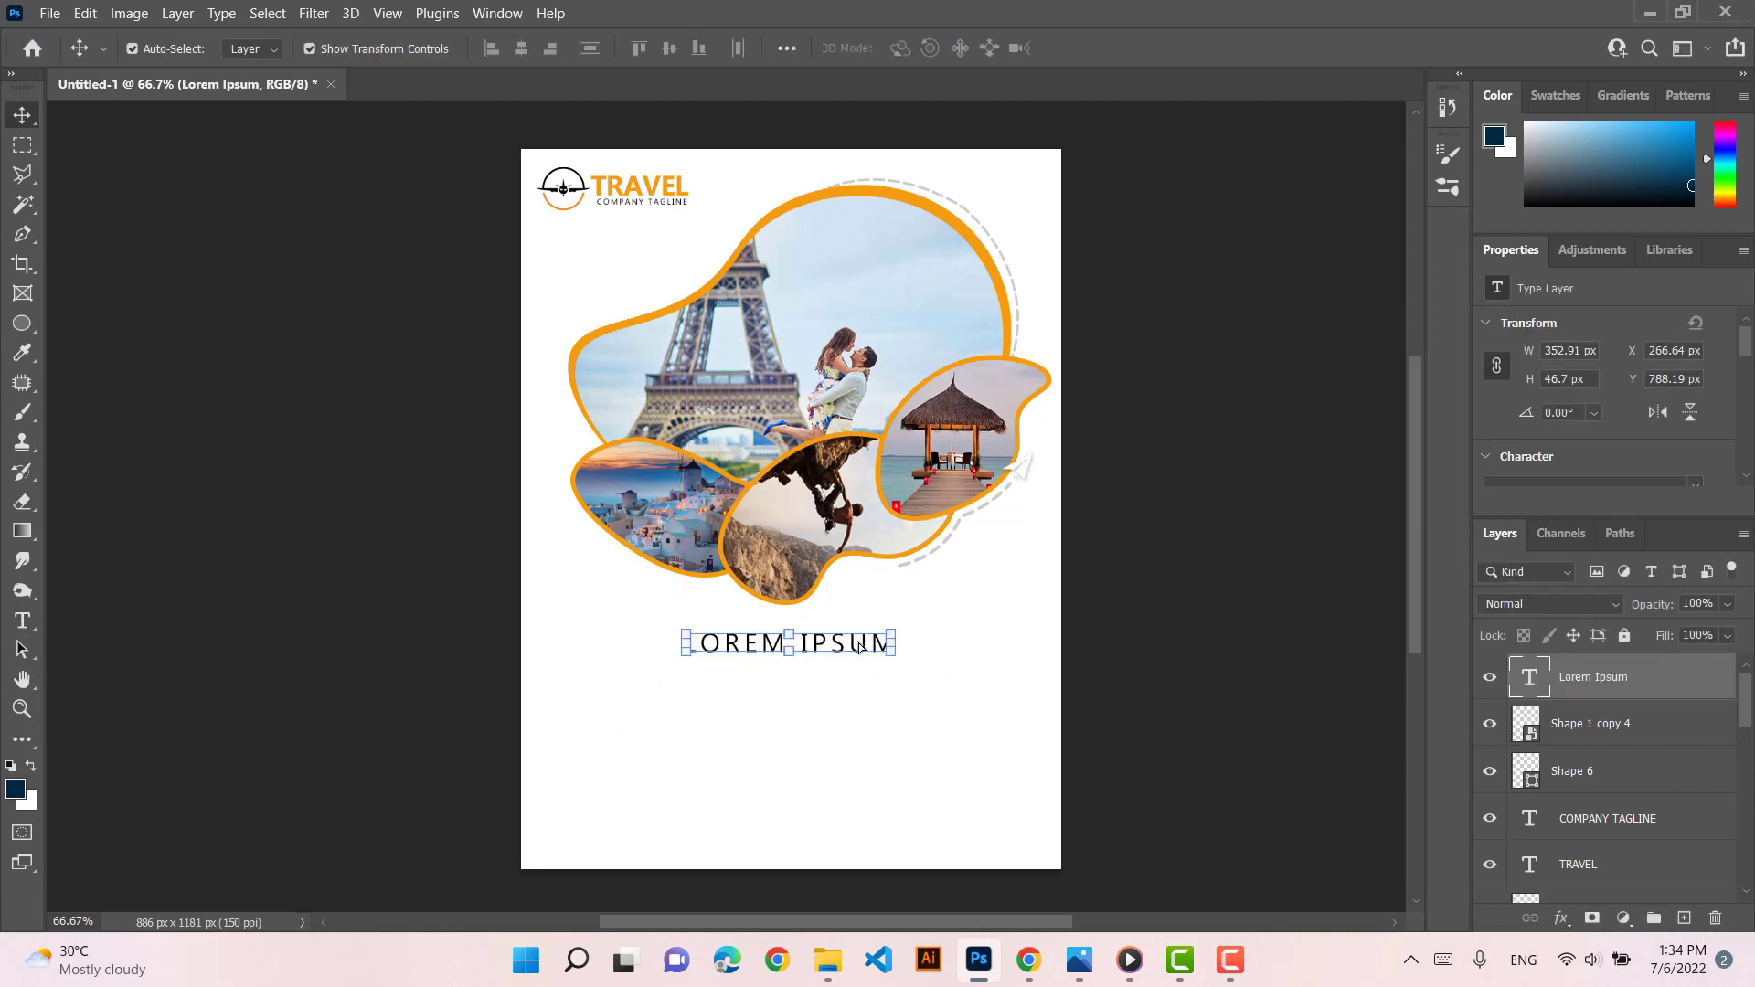
# Set the tracking of the Lorem Ipsum line to 20
pyautogui.scroll(-2, 1705, 425)
pyautogui.click(1639, 391)
pyautogui.write('20')
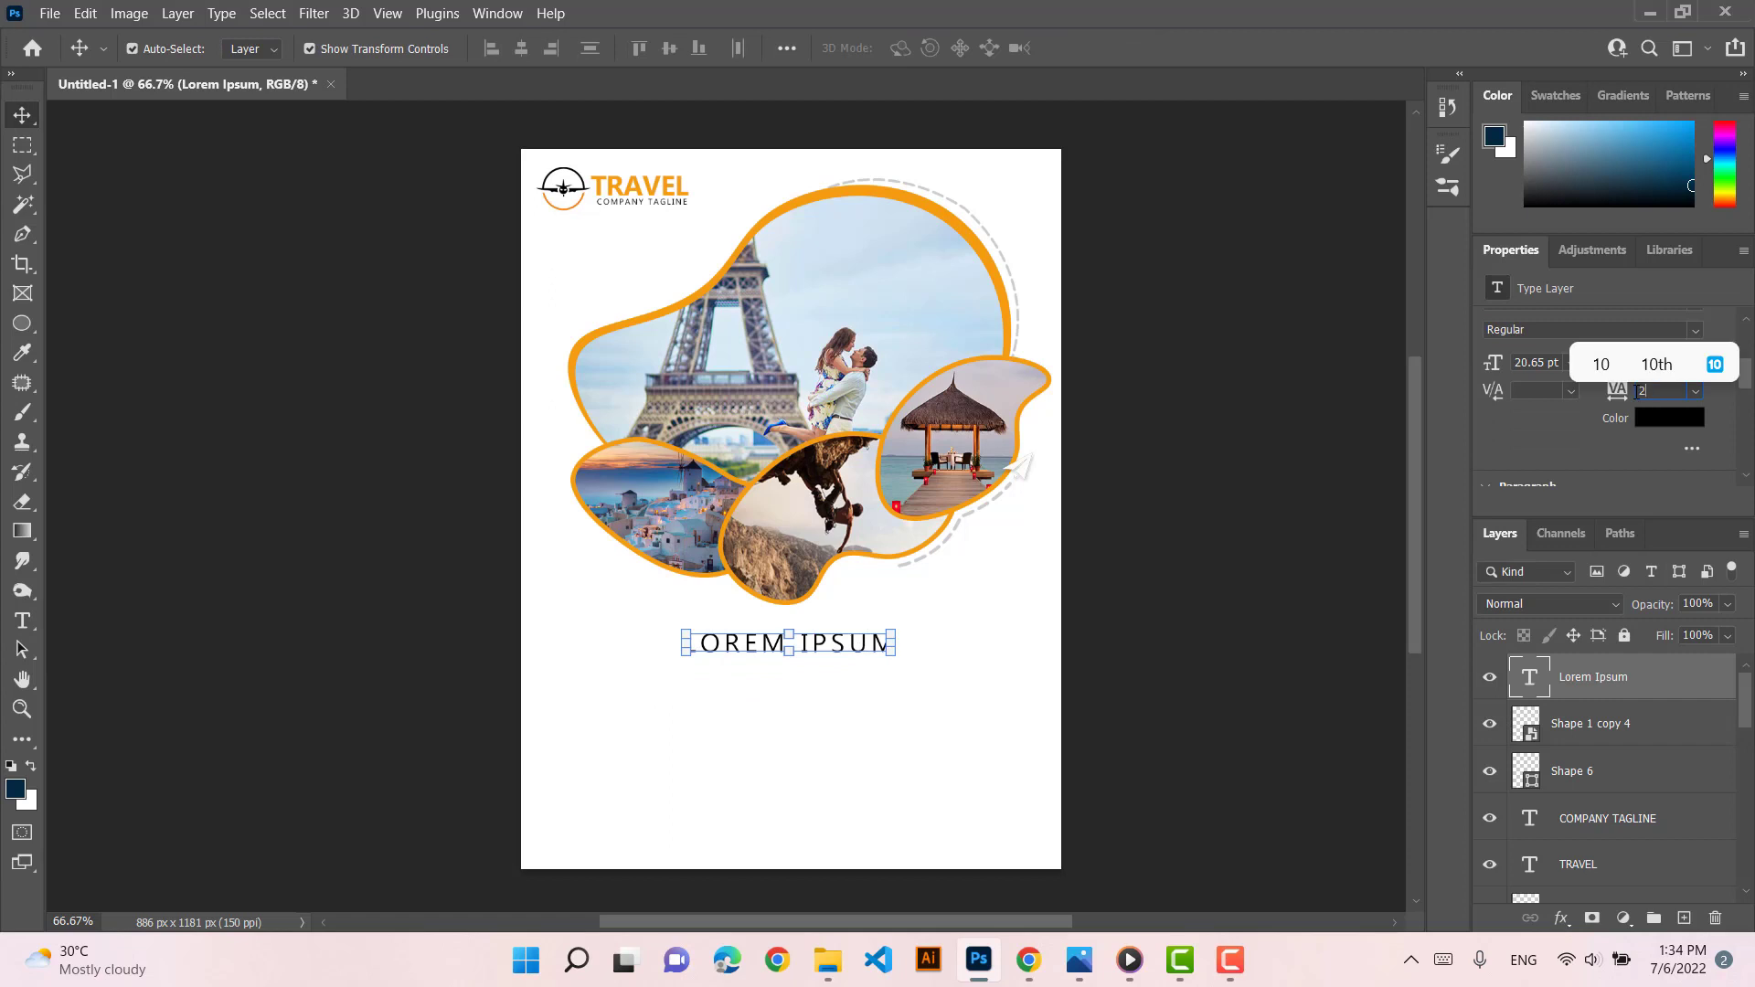
pyautogui.press('Return')
# Replace the Lorem Ipsum placeholder text with "IT'S TIME TO TRAVEL" and commit the edit
pyautogui.doubleClick(841, 645)
pyautogui.hotkey('ctrl', 'a')
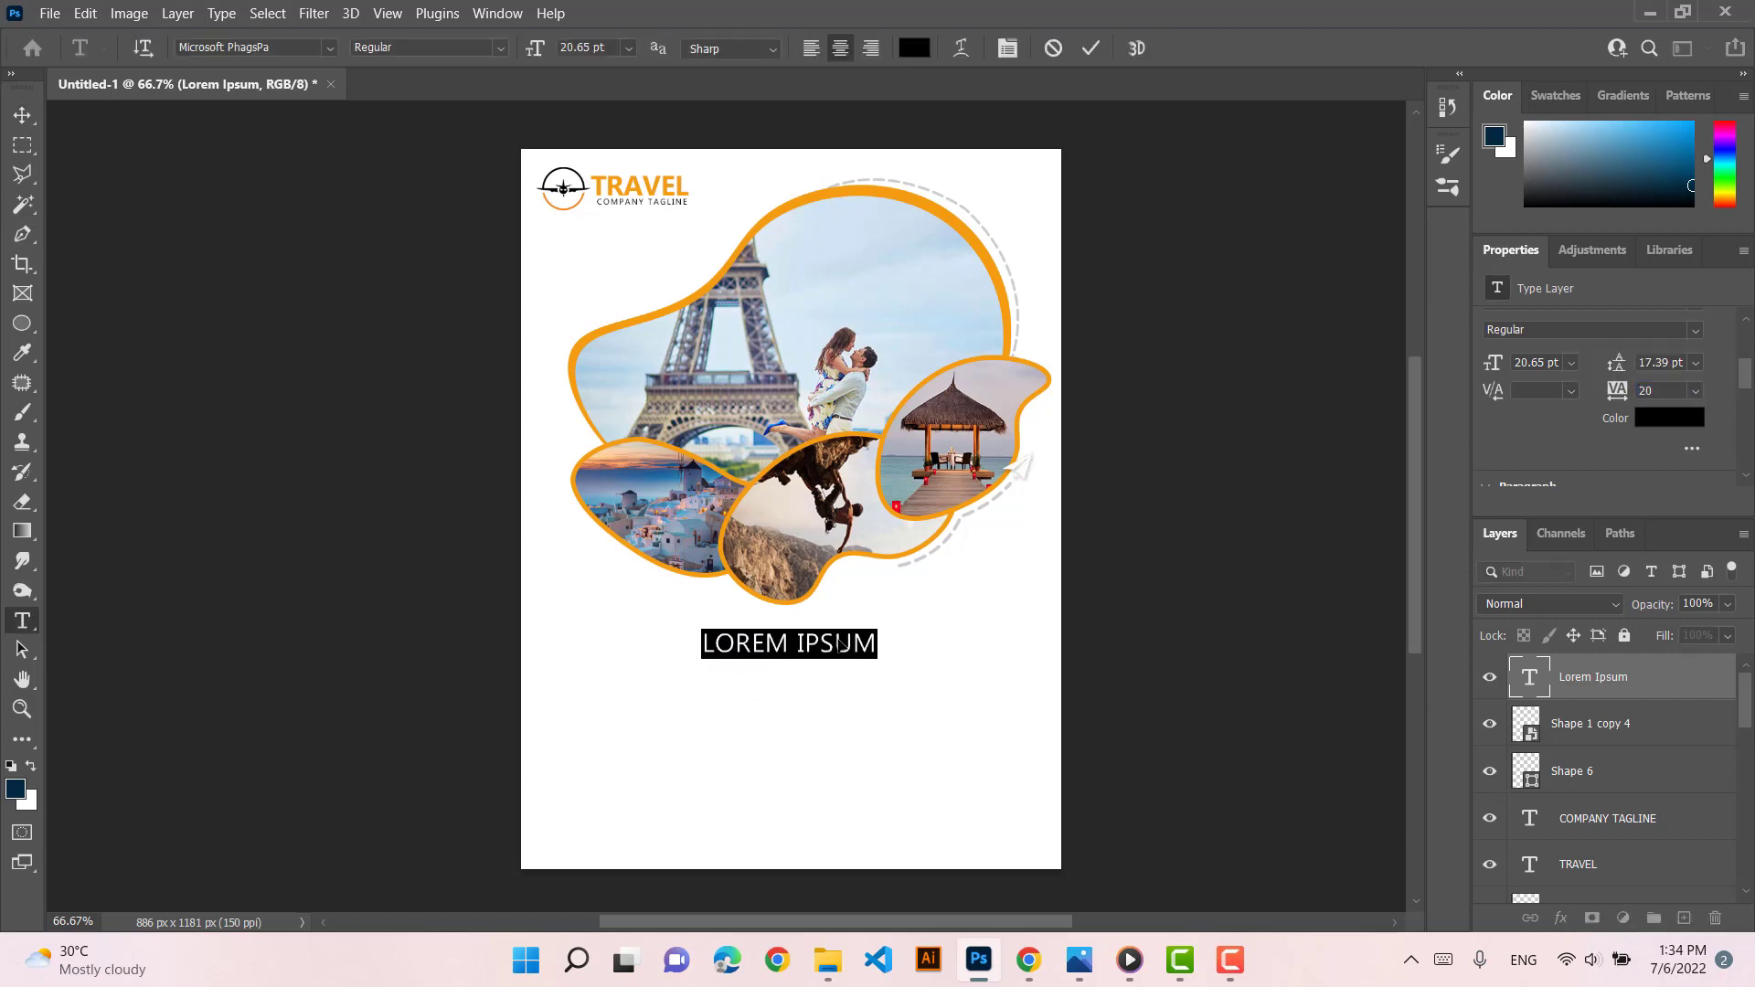
pyautogui.press('BackSpace')
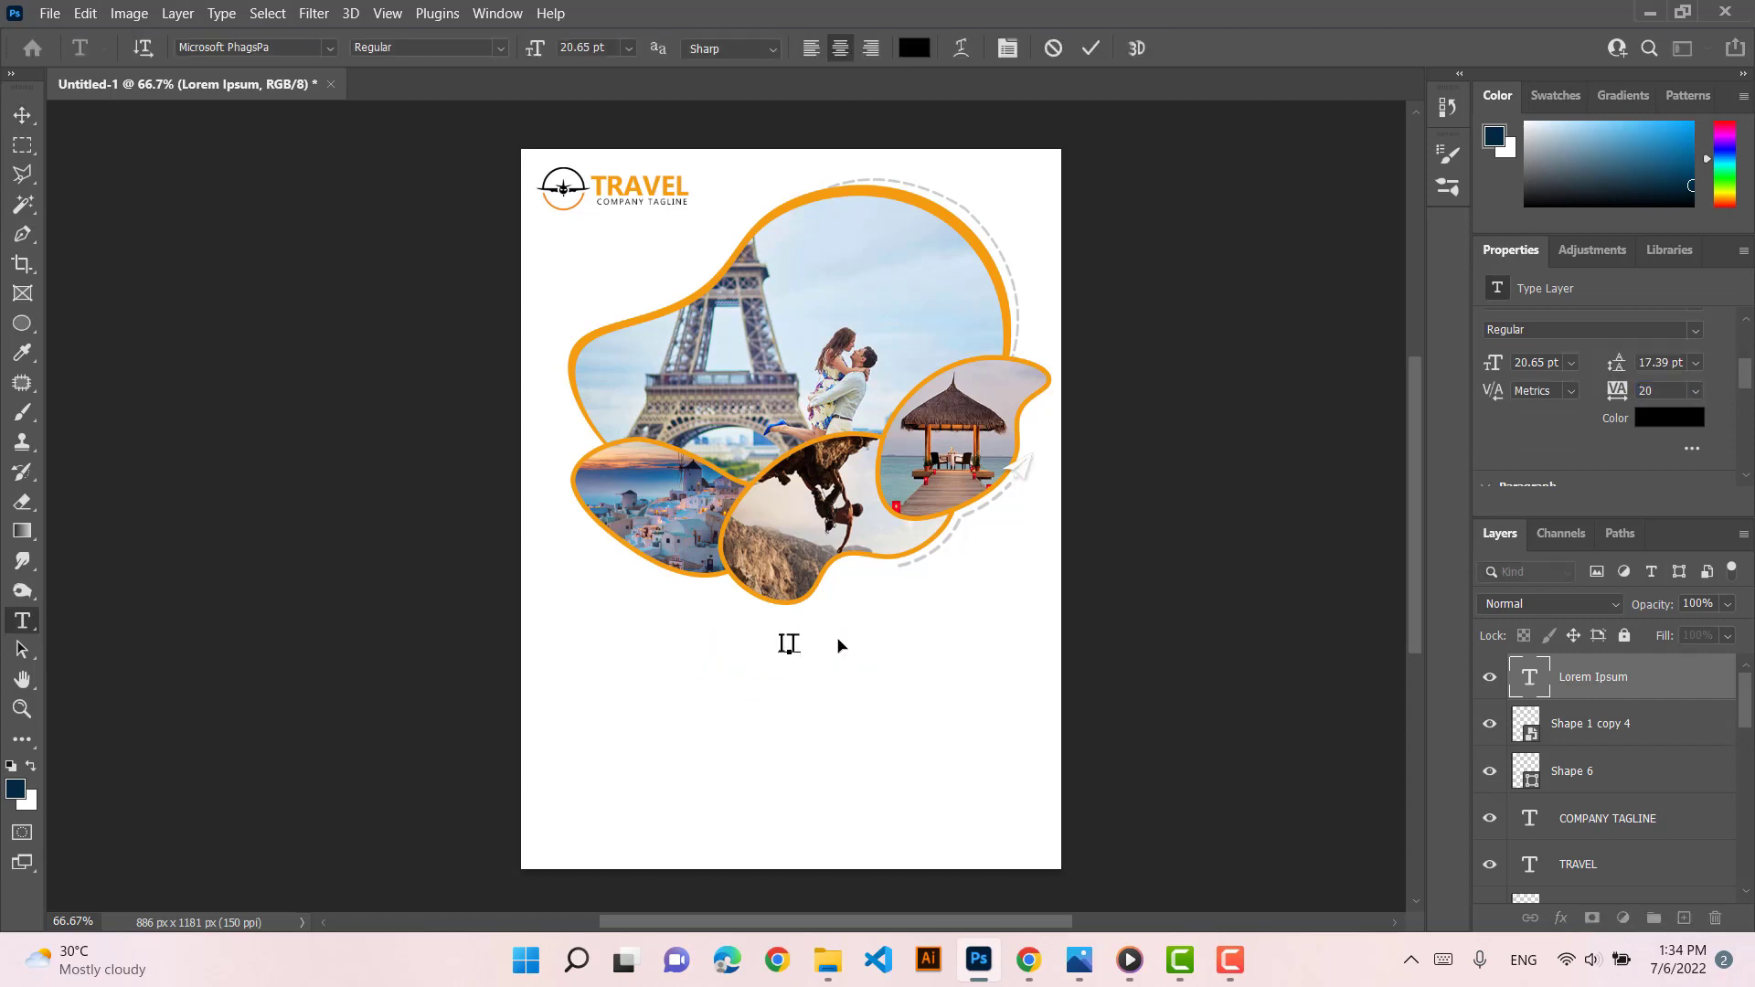
pyautogui.write("IT'S TIME TO TRAVEL")
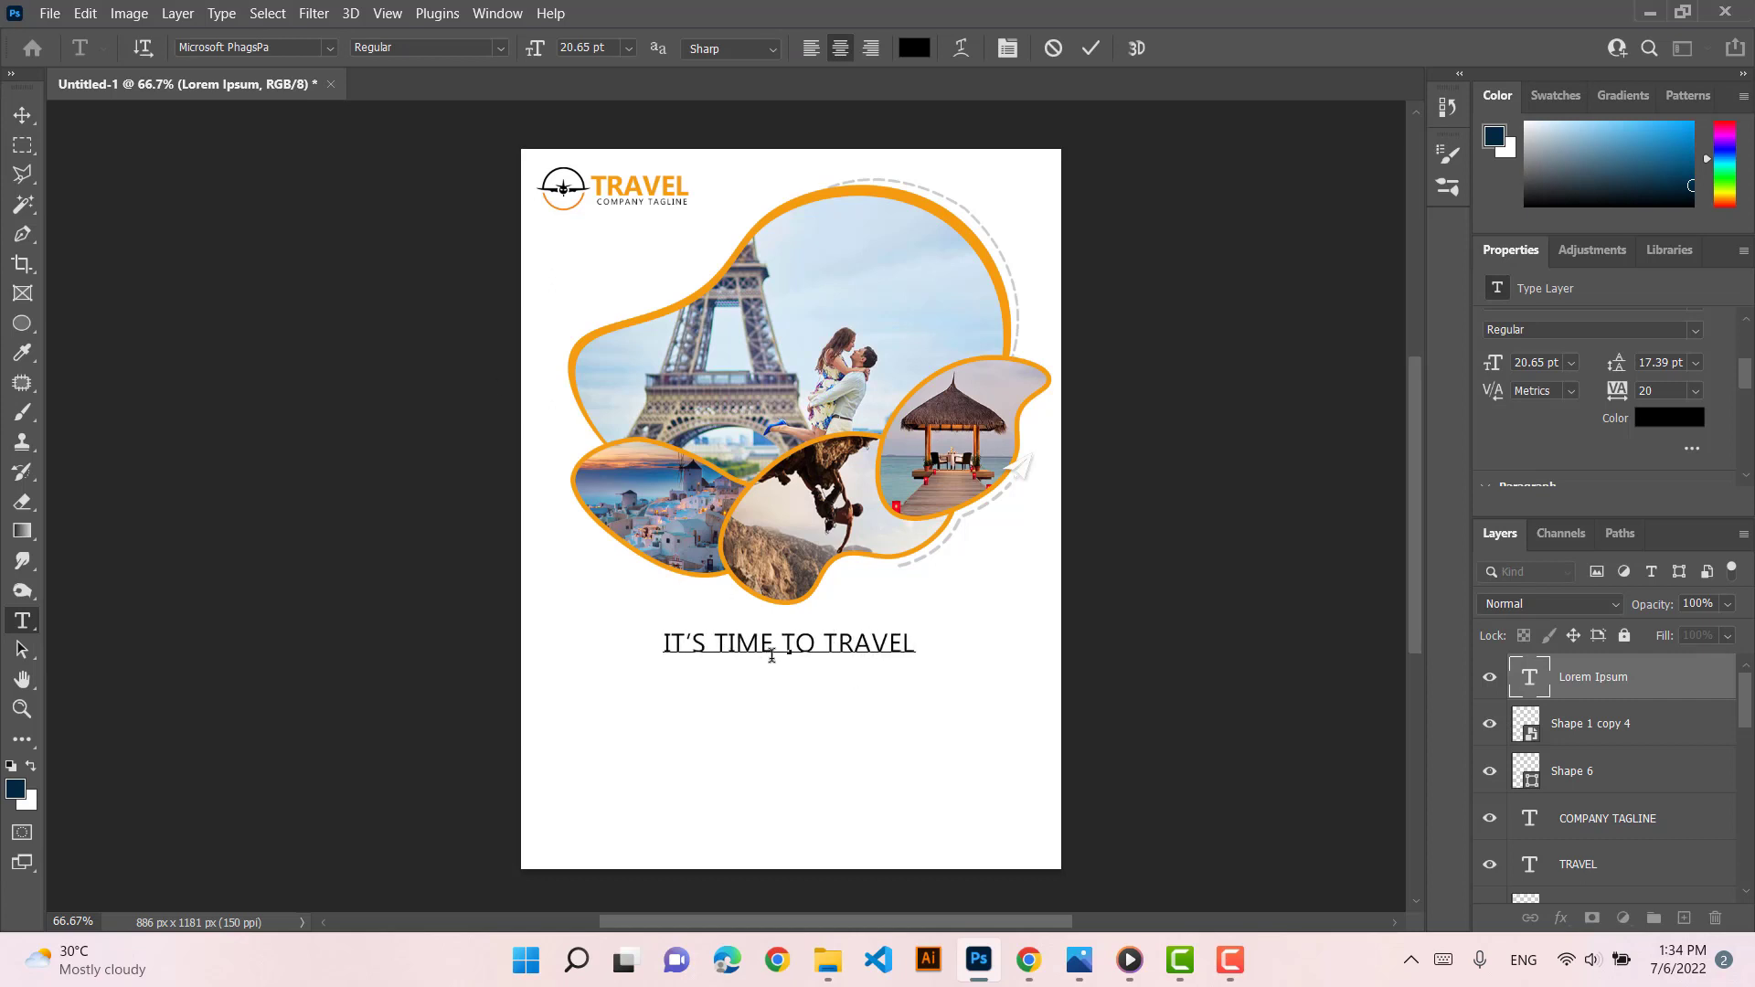
pyautogui.click(1567, 693)
# Duplicate the headline line, place the copy directly beneath it, and change its text to "EXPLORE THE WORLD"
pyautogui.press('v')
pyautogui.write('IT’S TIME TO TRAVEL')
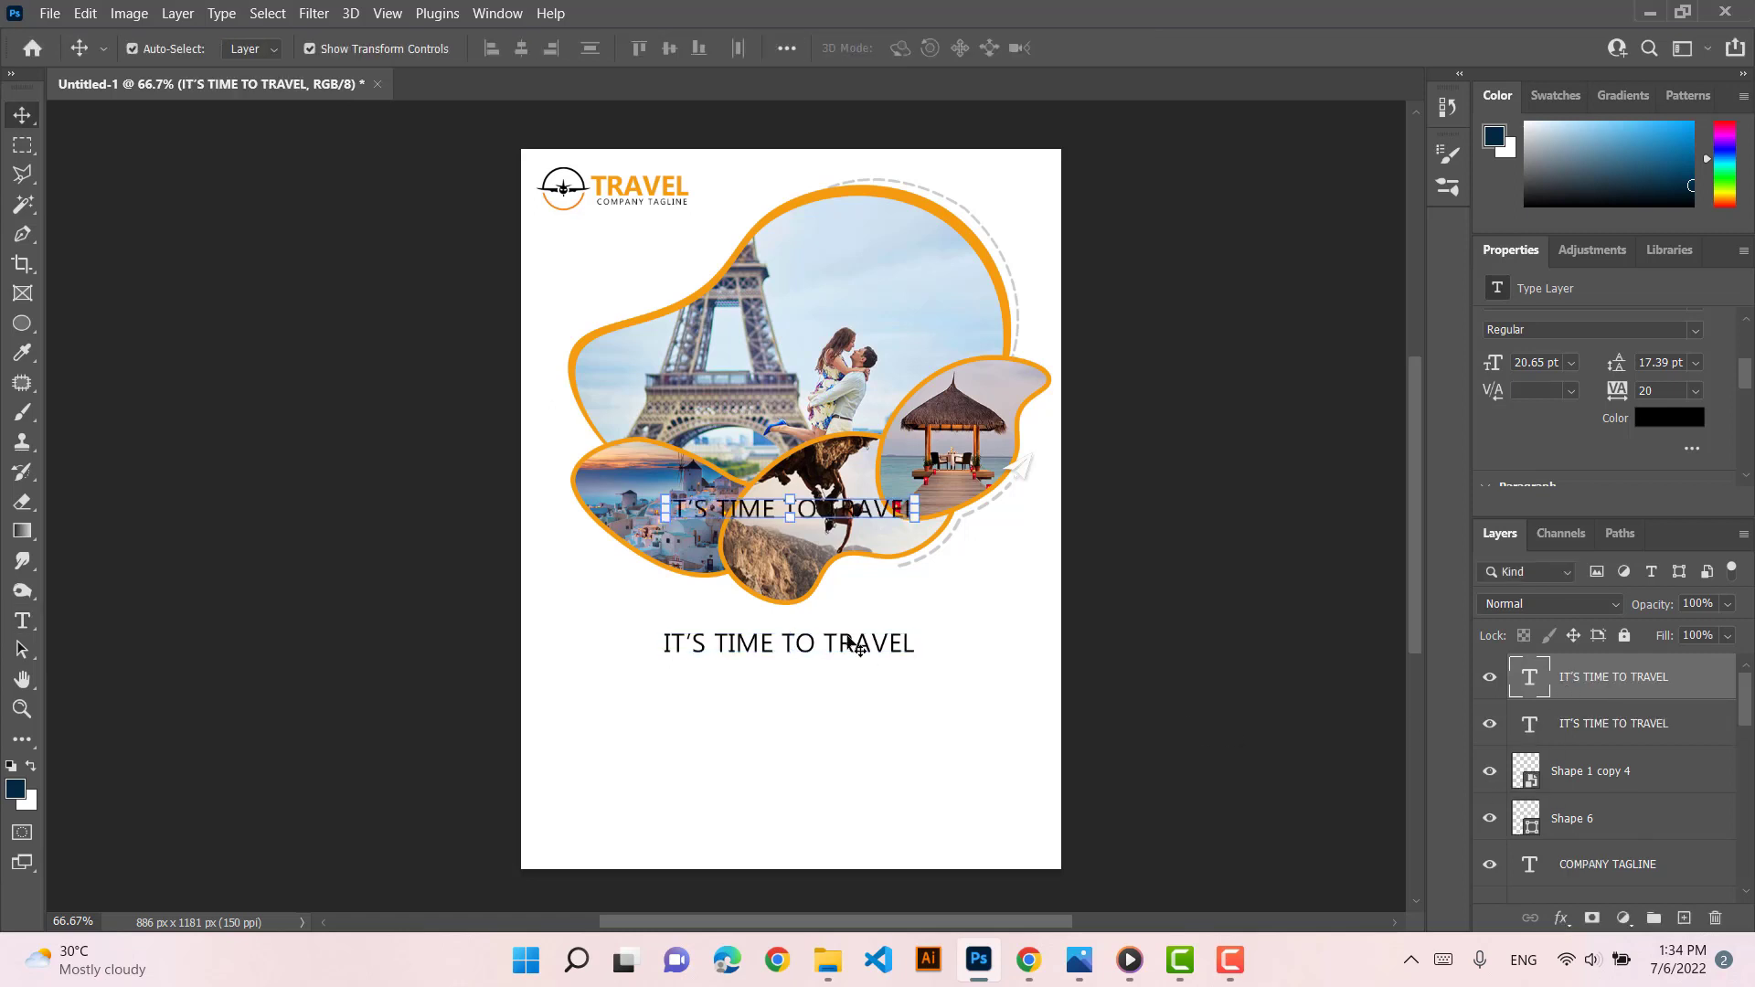
pyautogui.moveTo(851, 516); pyautogui.dragTo(850, 680)
pyautogui.doubleClick(850, 678)
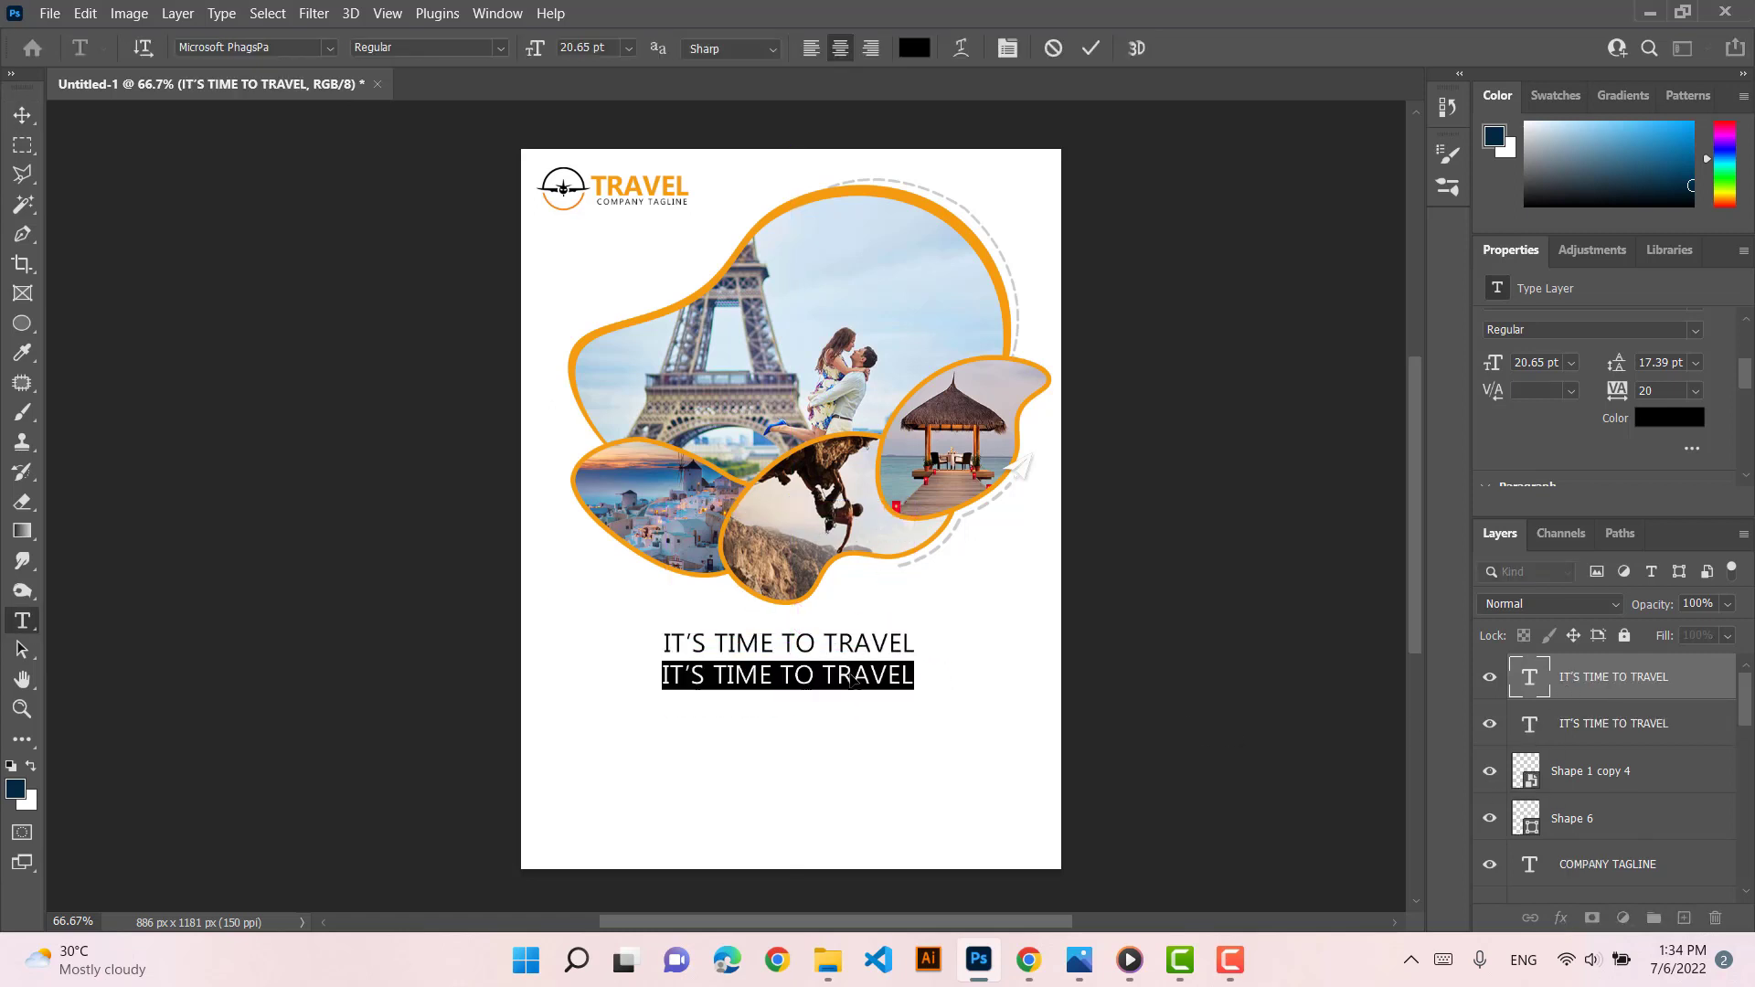
pyautogui.write('EX')
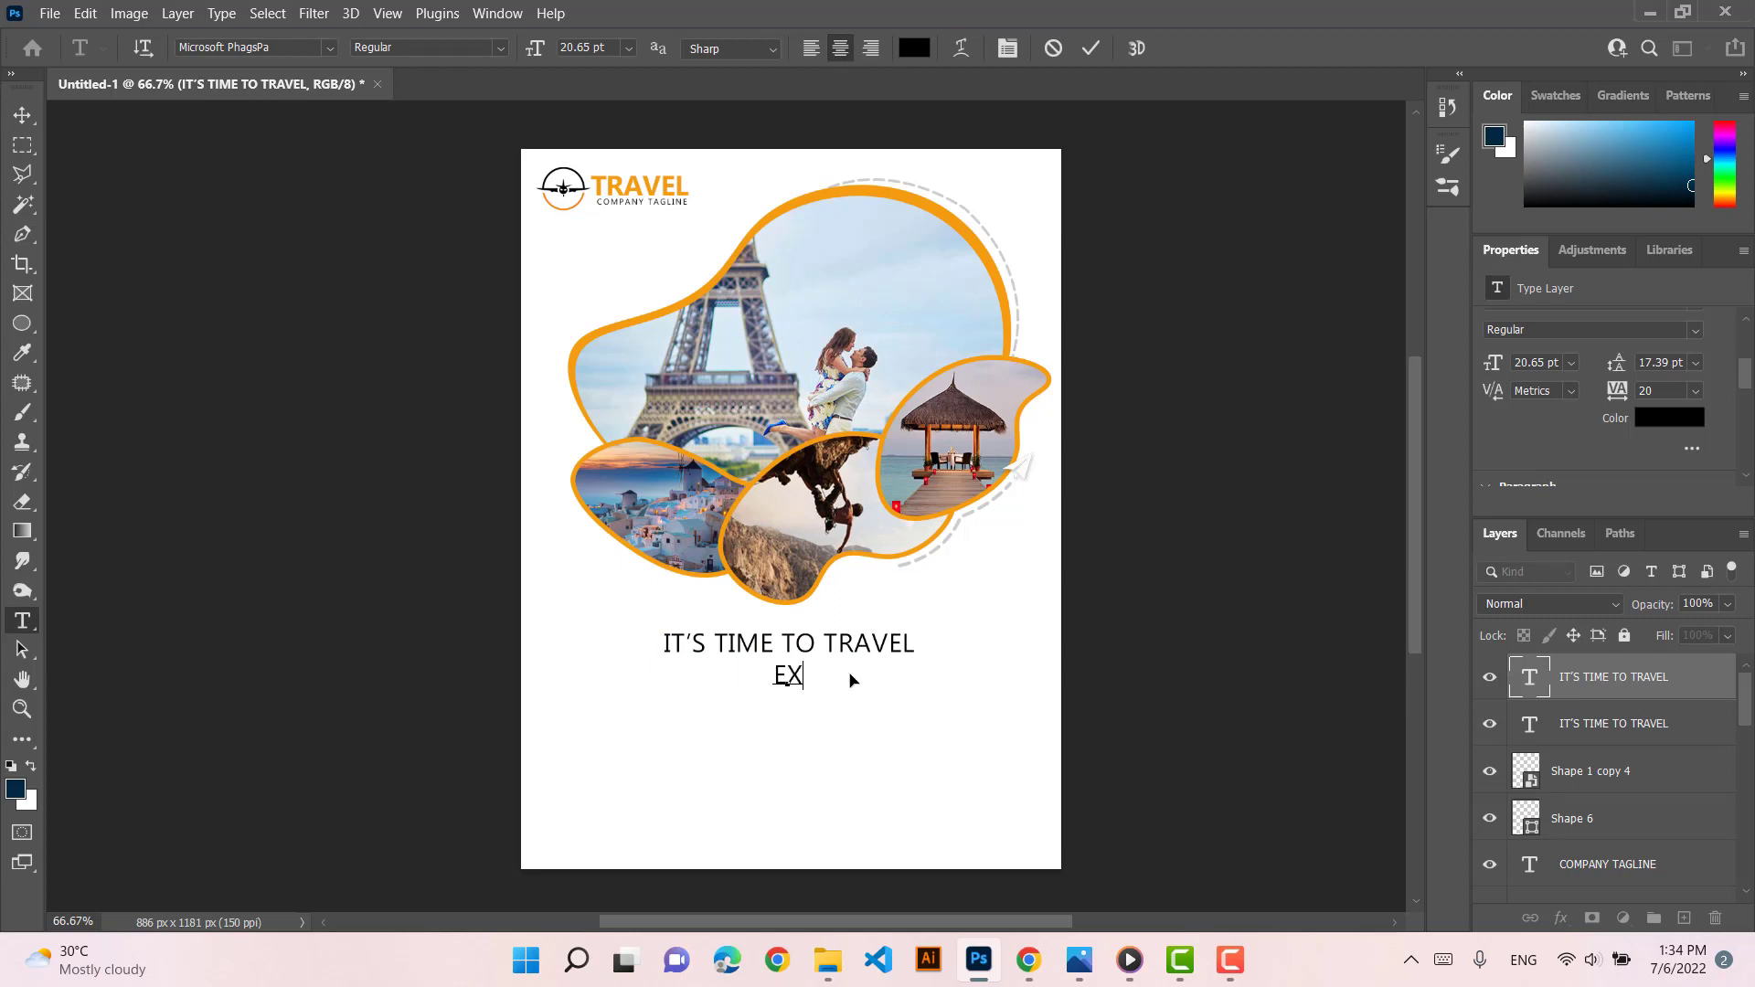
pyautogui.write('PLORE THE WORLD')
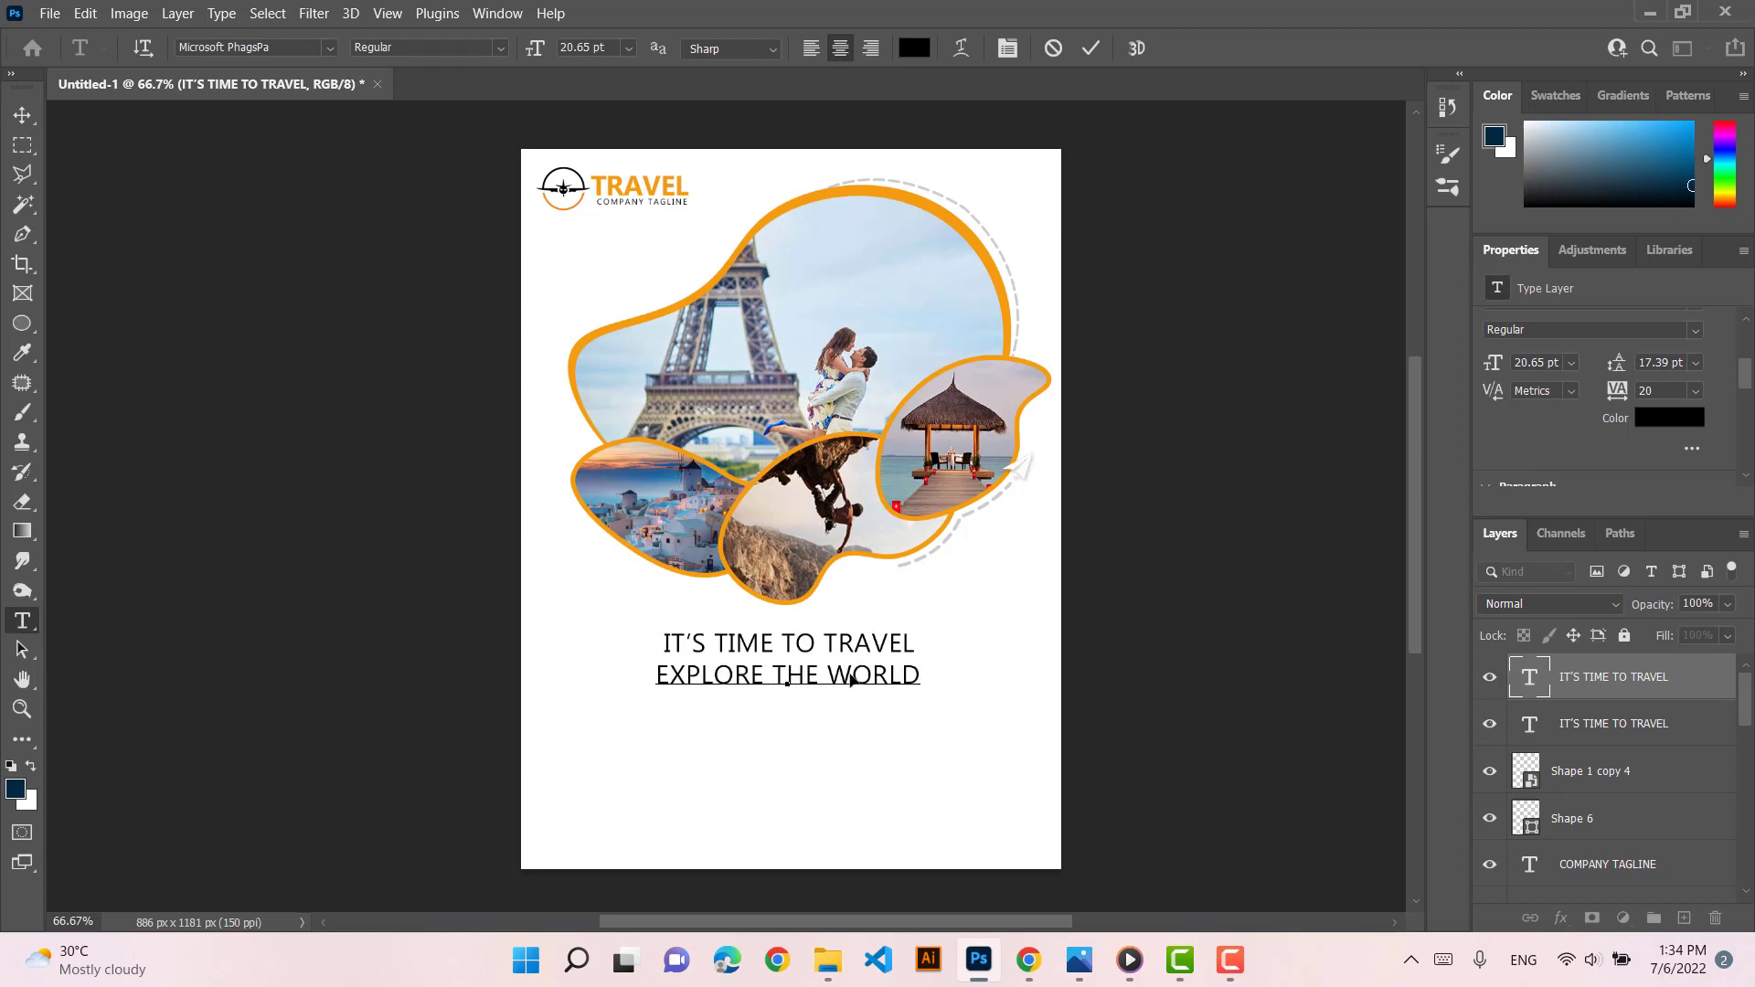
# Enlarge the "EXPLORE THE WORLD" line slightly beneath the upper headline line and apply the transform
pyautogui.click(26, 119)
pyautogui.moveTo(880, 692)
pyautogui.mouseDown()
pyautogui.moveTo(908, 713)
pyautogui.moveTo(891, 693)
pyautogui.mouseUp()
pyautogui.press('Return')
# Try the Bold font style on the "IT'S TIME TO TRAVEL" line
pyautogui.scroll(4, 865, 742)
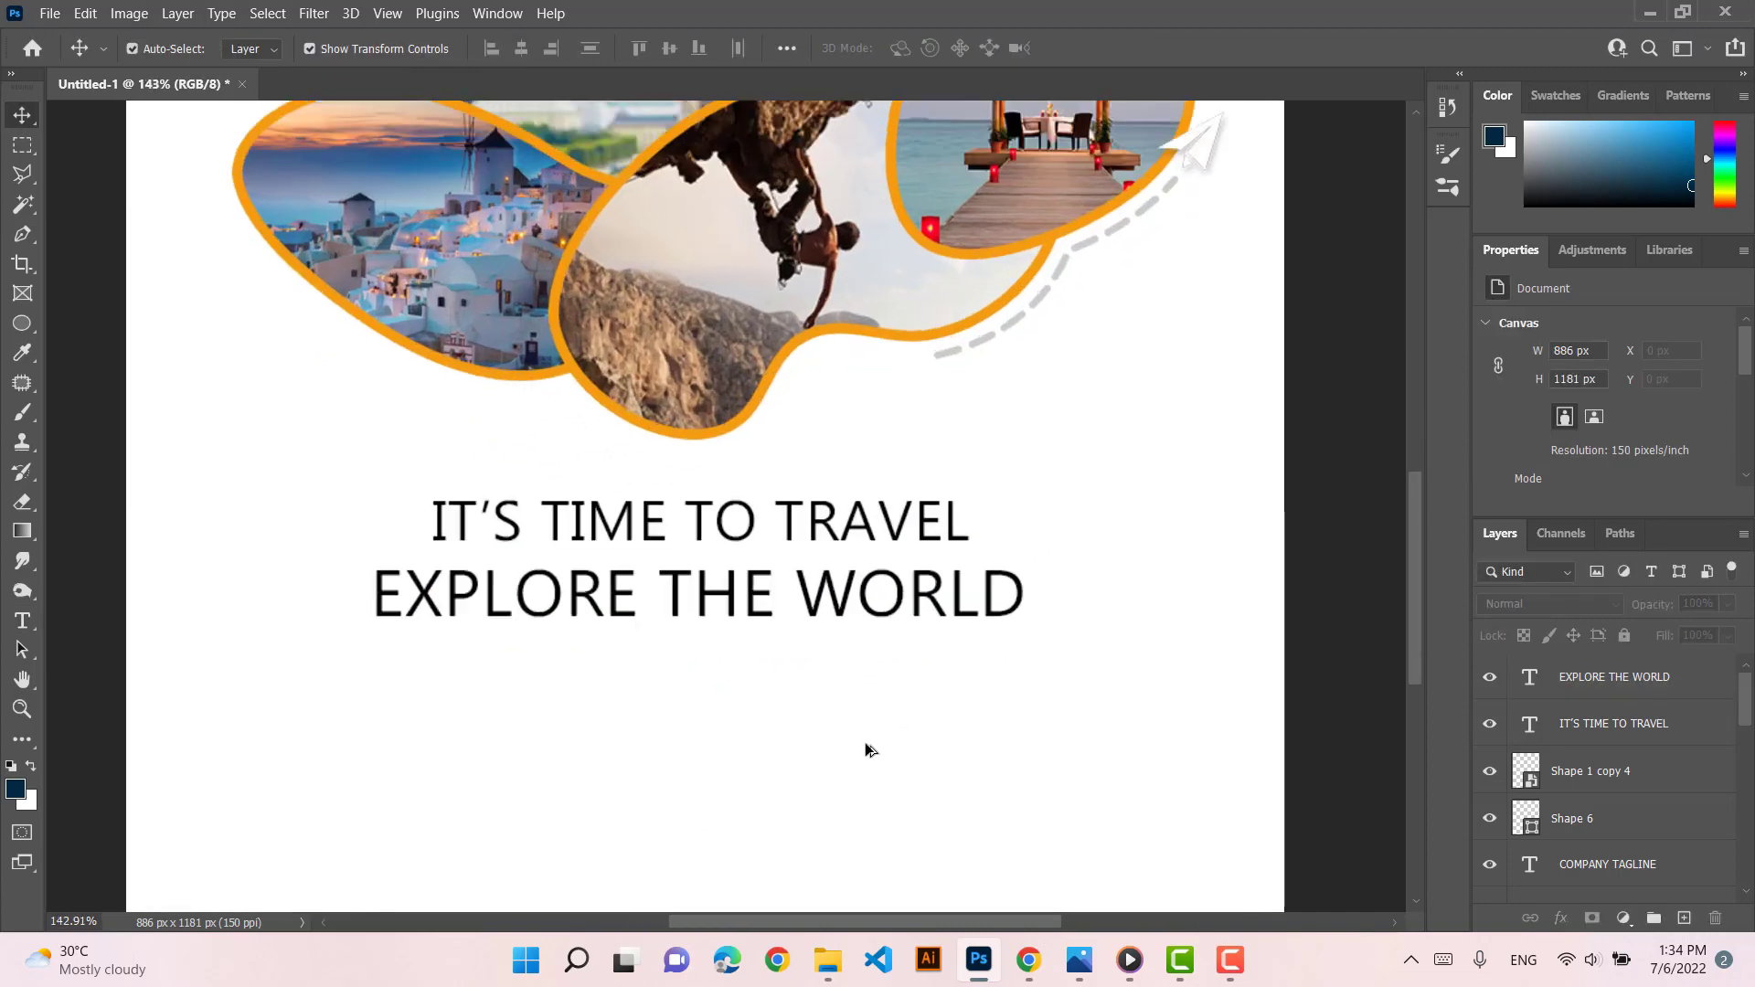
pyautogui.click(837, 541)
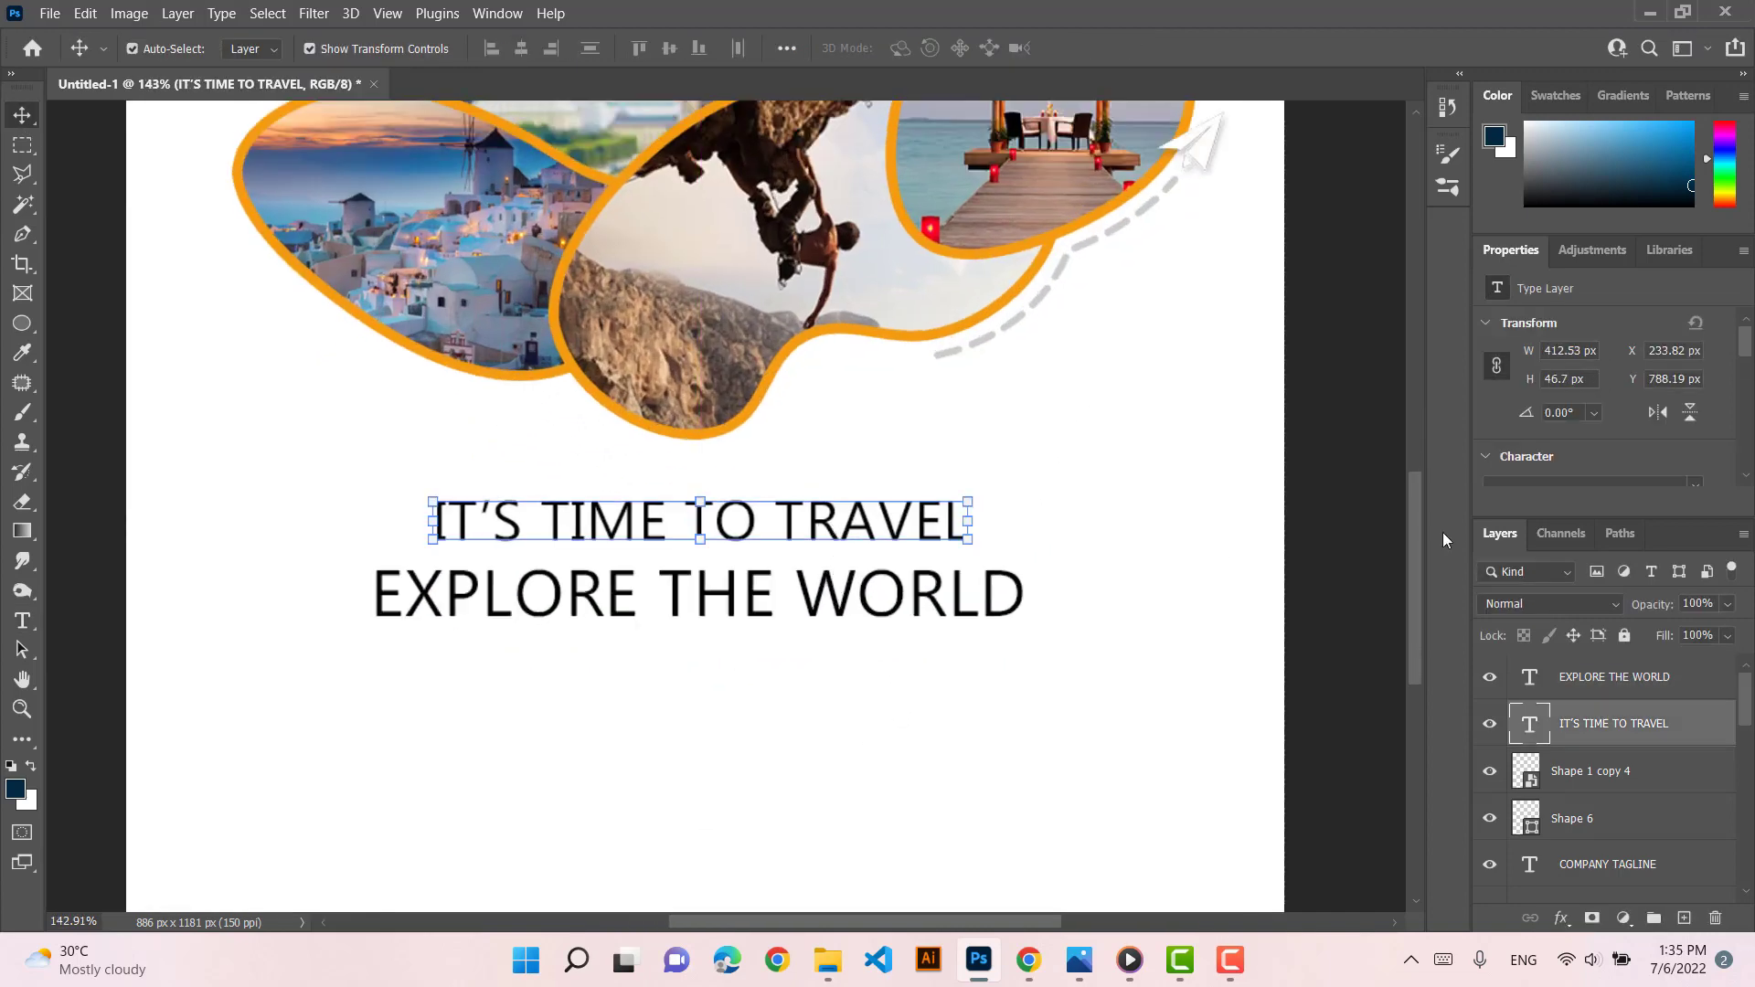
pyautogui.scroll(-3, 1512, 452)
pyautogui.click(1554, 402)
pyautogui.click(1590, 445)
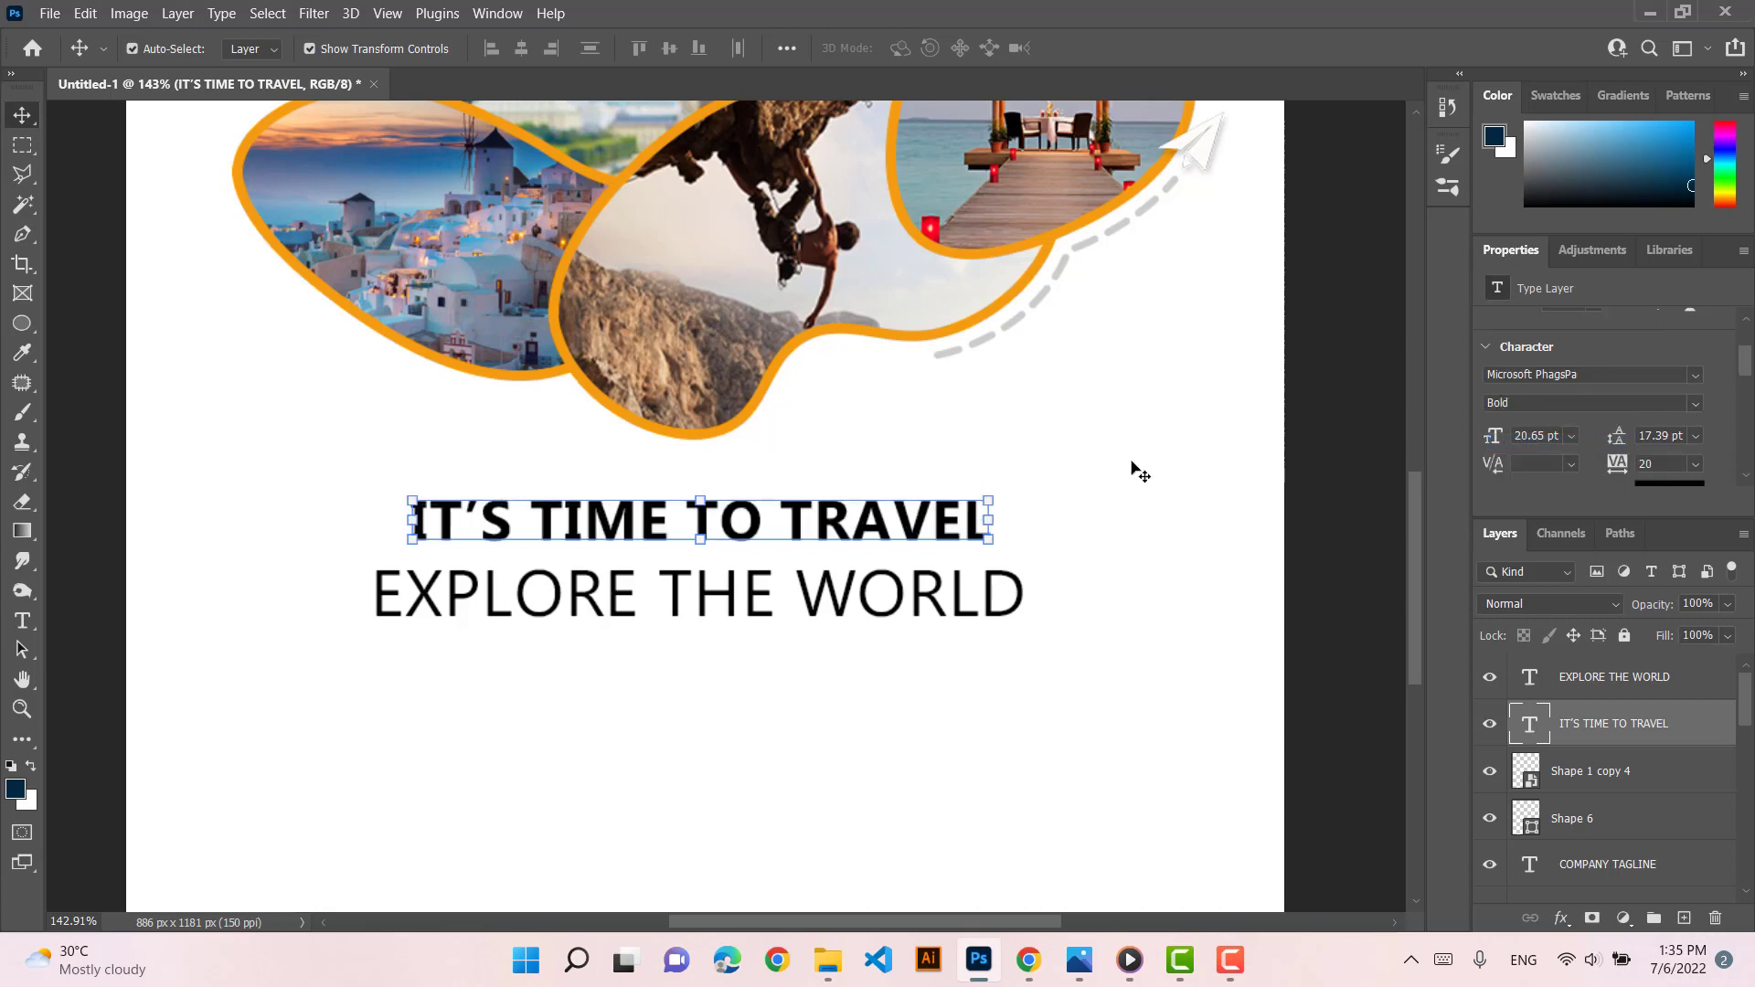
pyautogui.click(1132, 462)
pyautogui.click(979, 517)
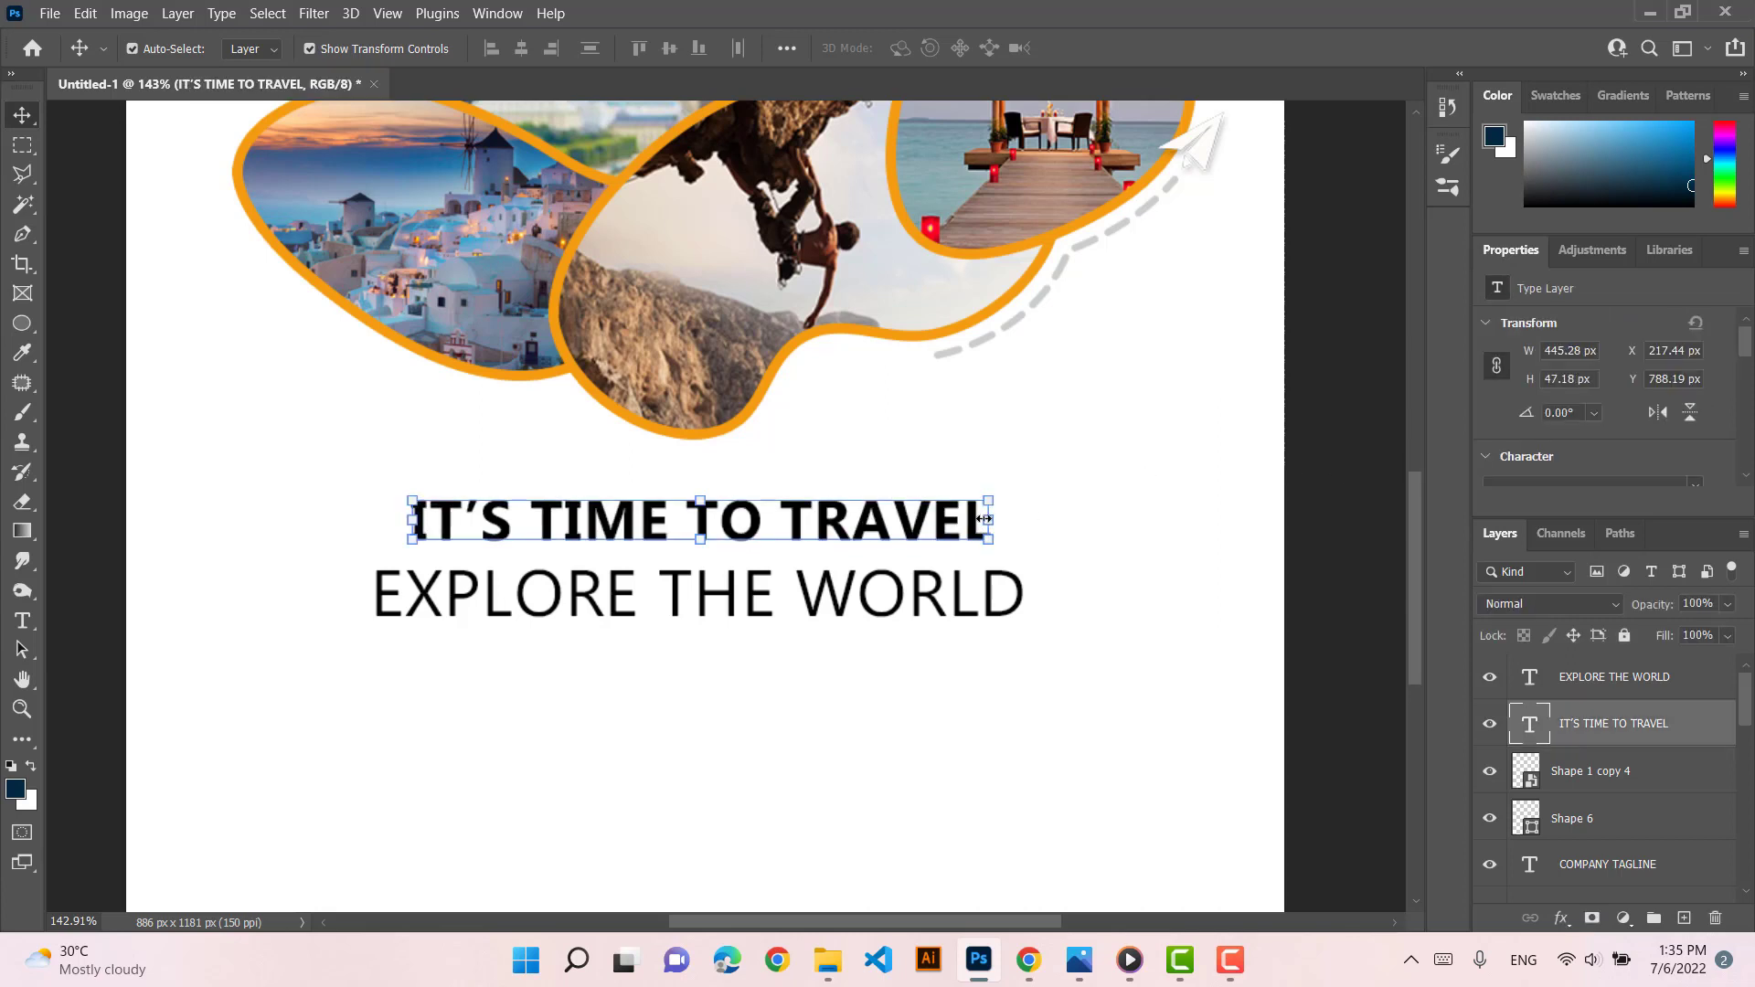
pyautogui.hotkey('ctrl', 'z')
# Set the font style of the "EXPLORE THE WORLD" line to Bold and deselect it
pyautogui.click(1004, 597)
pyautogui.scroll(-3, 1599, 453)
pyautogui.click(1688, 387)
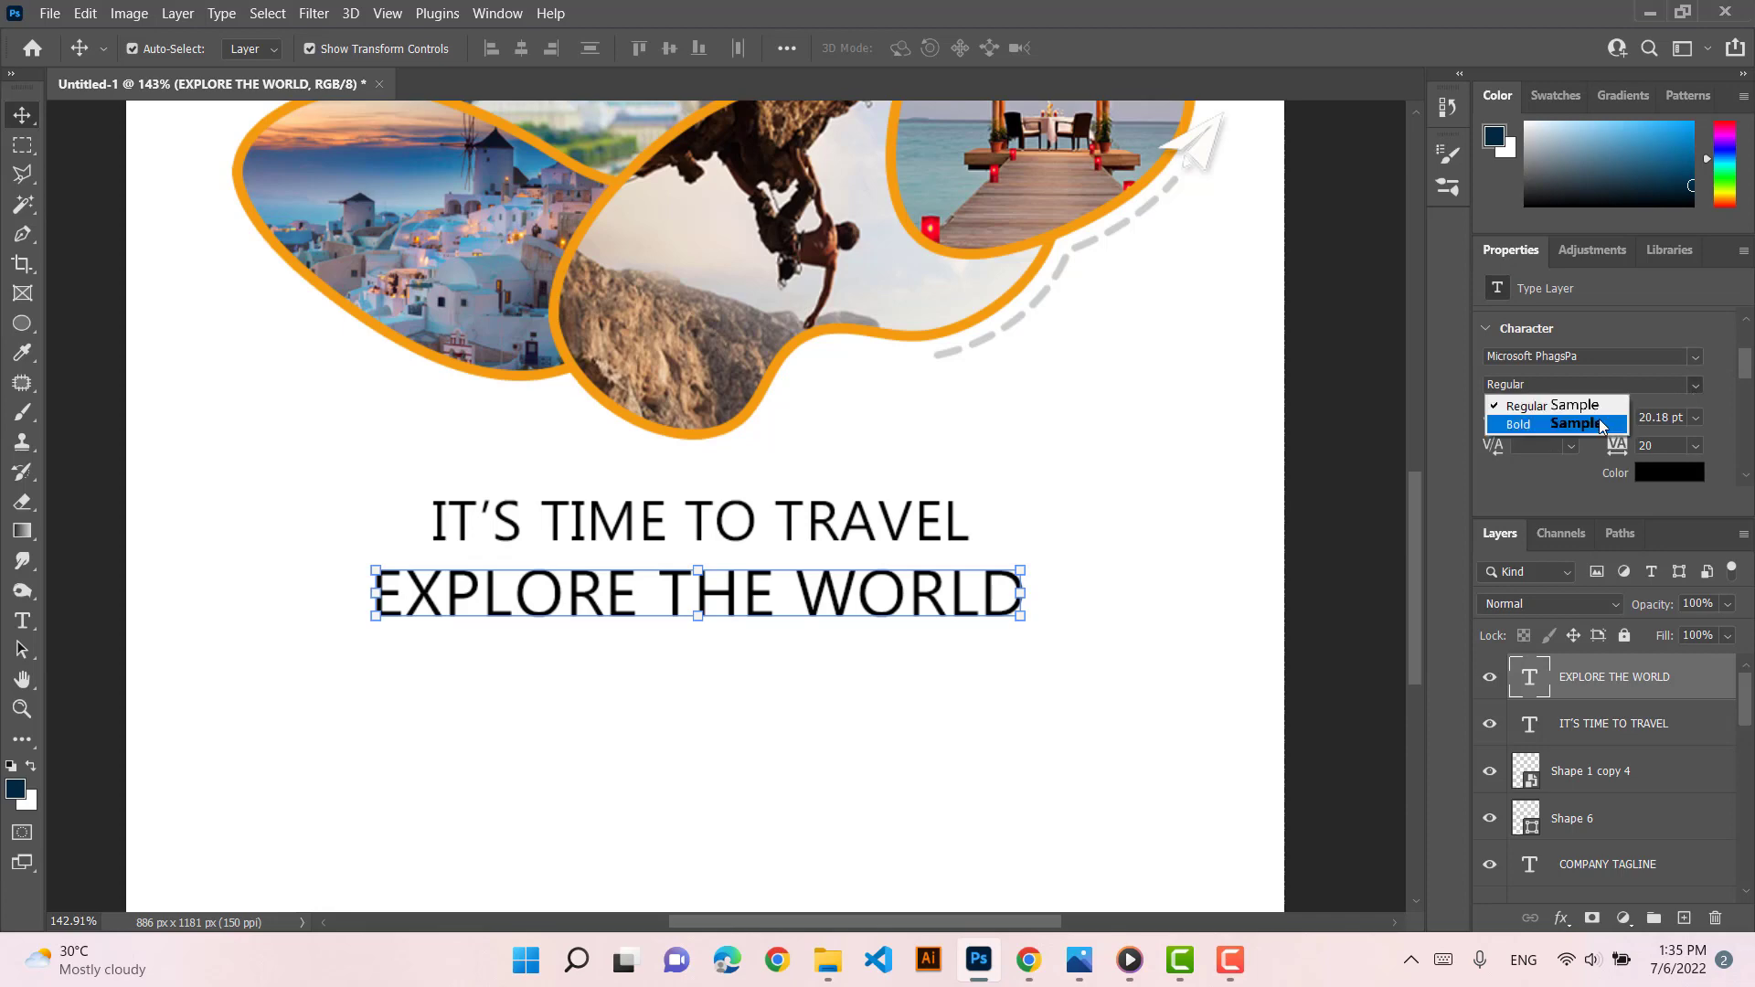
pyautogui.click(1600, 423)
pyautogui.click(1220, 526)
# Scale down the "IT'S TIME TO TRAVEL" line above the bold headline
pyautogui.moveTo(1003, 580); pyautogui.dragTo(917, 527)
pyautogui.click(922, 523)
pyautogui.press('Return')
# Enlarge the "EXPLORE THE WORLD" line to about 640 × 66 px and centre it below the smaller headline line
pyautogui.click(971, 609)
pyautogui.hotkey('ctrl', 't')
pyautogui.moveTo(1059, 629); pyautogui.dragTo(1196, 645)
pyautogui.moveTo(1117, 618); pyautogui.dragTo(1042, 589)
pyautogui.press('Return')
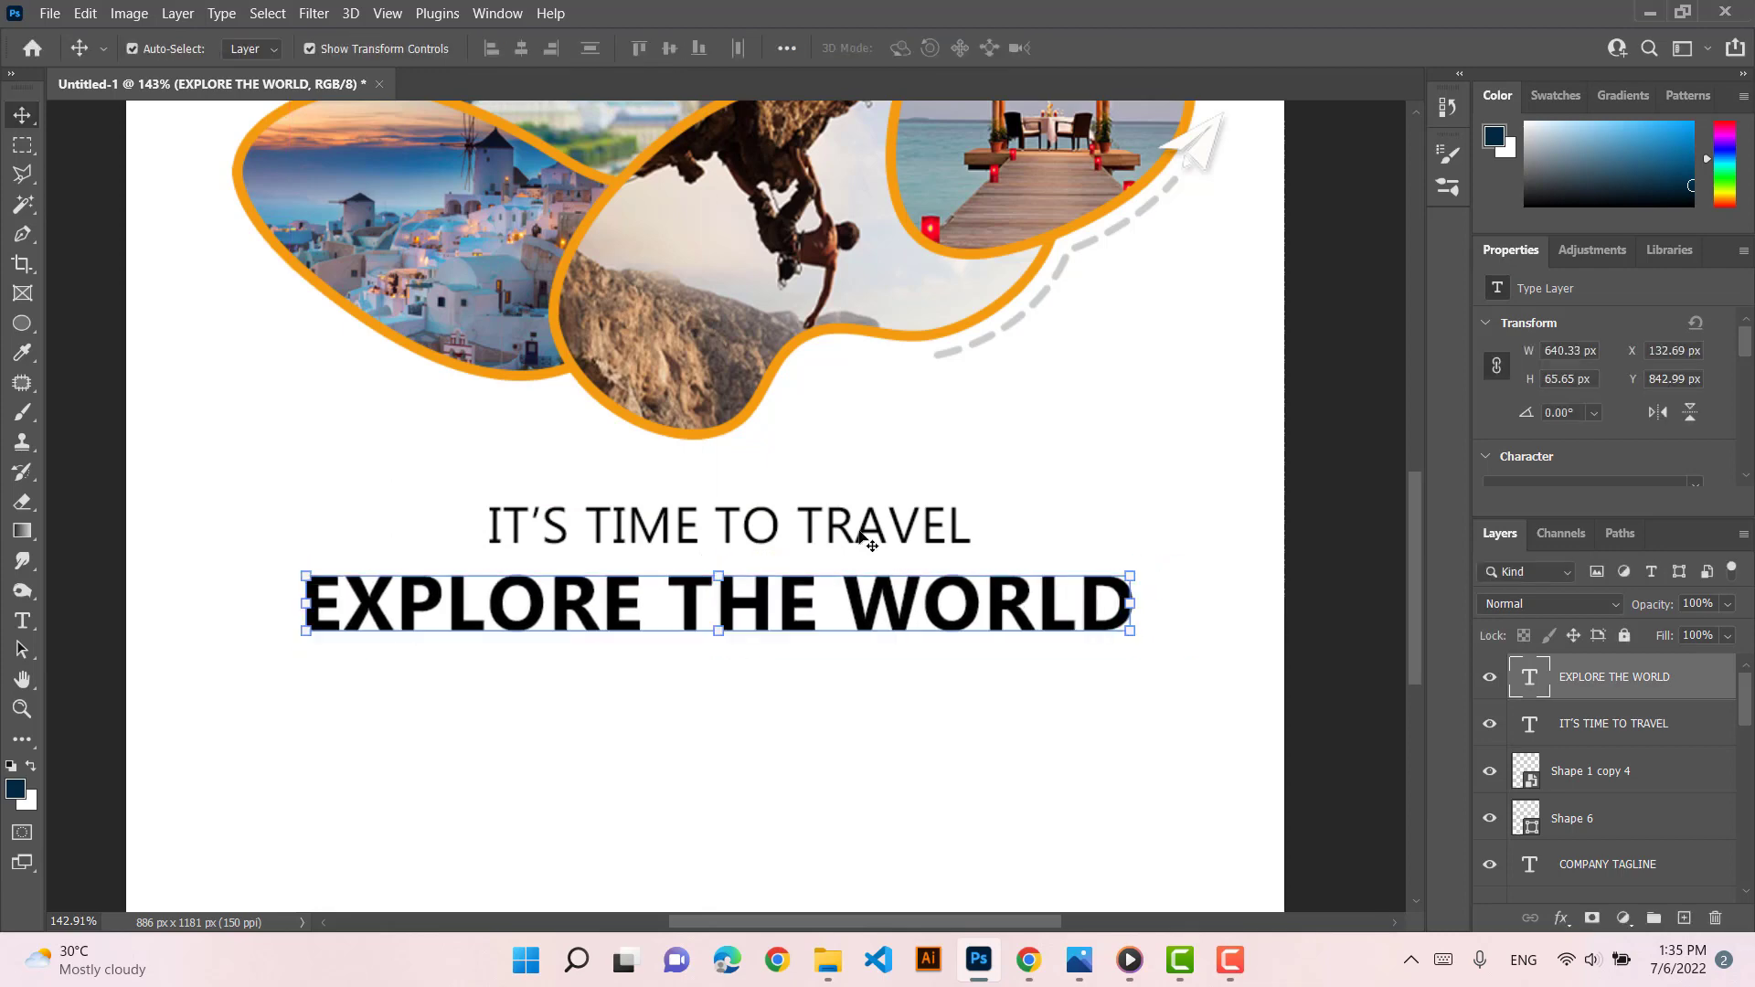
# Shrink the "IT'S TIME TO TRAVEL" line to about 14.8 pt, set its tracking to 120, and deselect it
pyautogui.click(870, 539)
pyautogui.moveTo(970, 528); pyautogui.dragTo(886, 542)
pyautogui.scroll(-3, 1599, 411)
pyautogui.moveTo(1659, 428); pyautogui.dragTo(1620, 436)
pyautogui.write('60')
pyautogui.press('Return')
pyautogui.write('120')
pyautogui.press('Return')
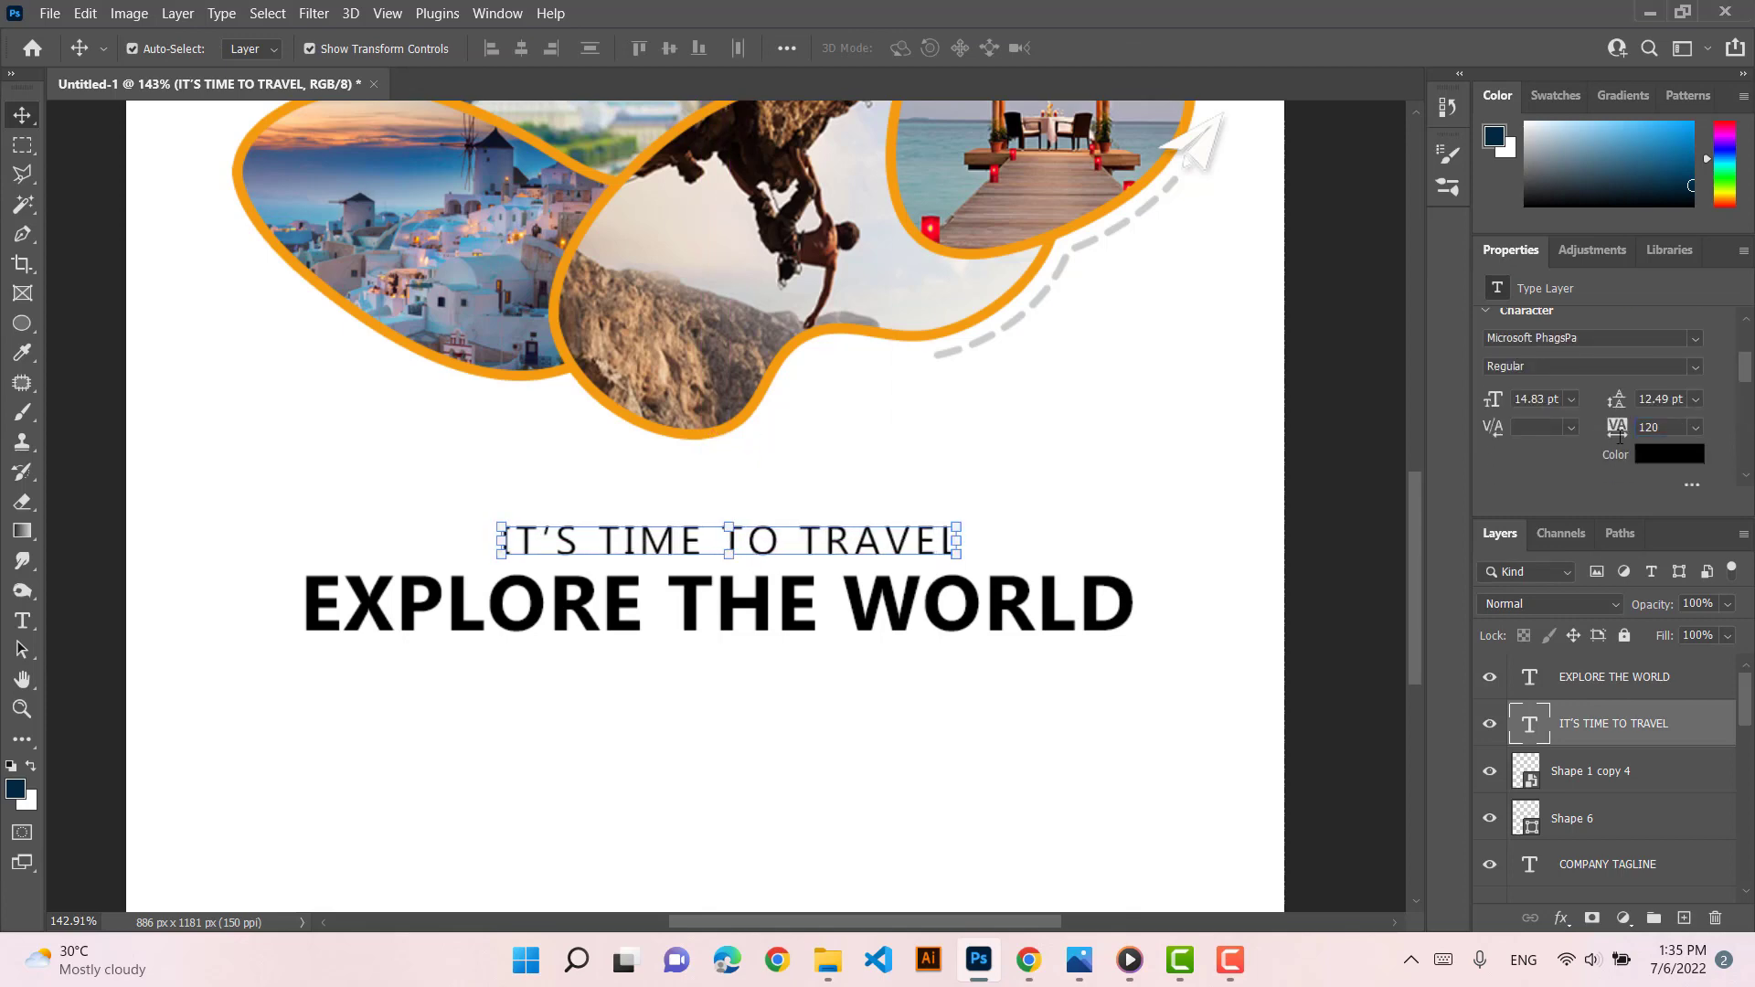
pyautogui.click(712, 695)
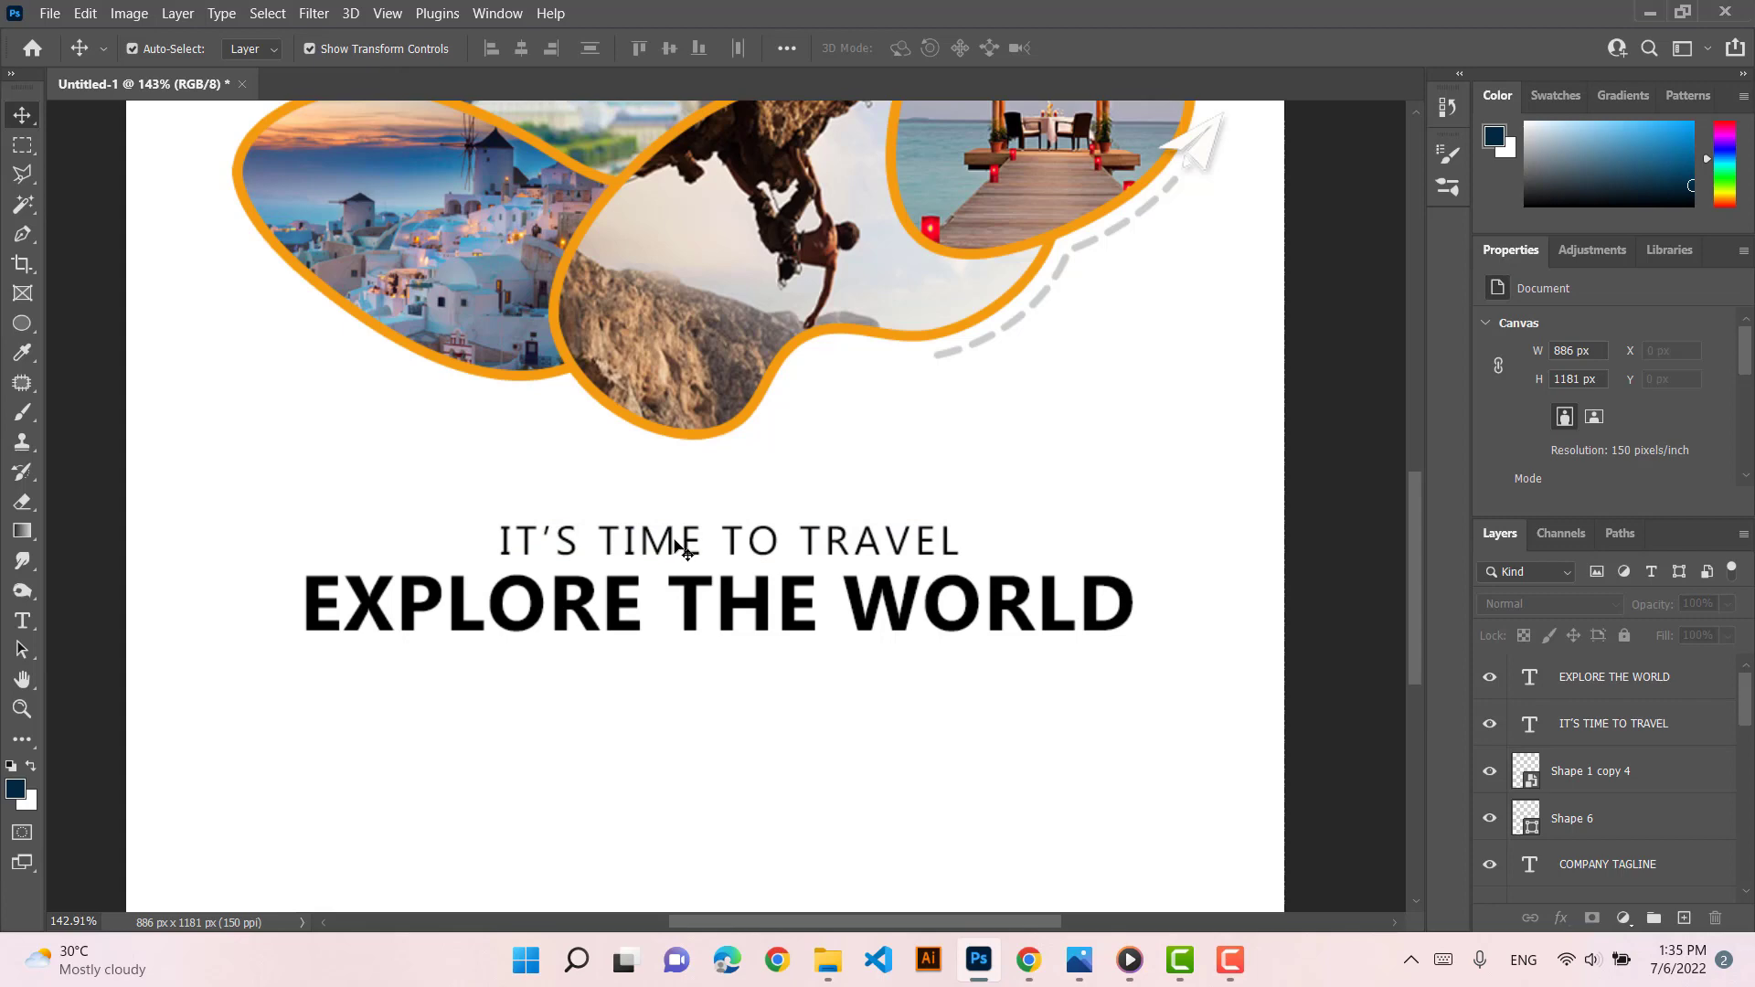
pyautogui.click(617, 536)
pyautogui.click(815, 685)
# Draw a rectangle about 742 × 181 px in the empty area below the "EXPLORE THE WORLD" headline
pyautogui.scroll(-2, 821, 685)
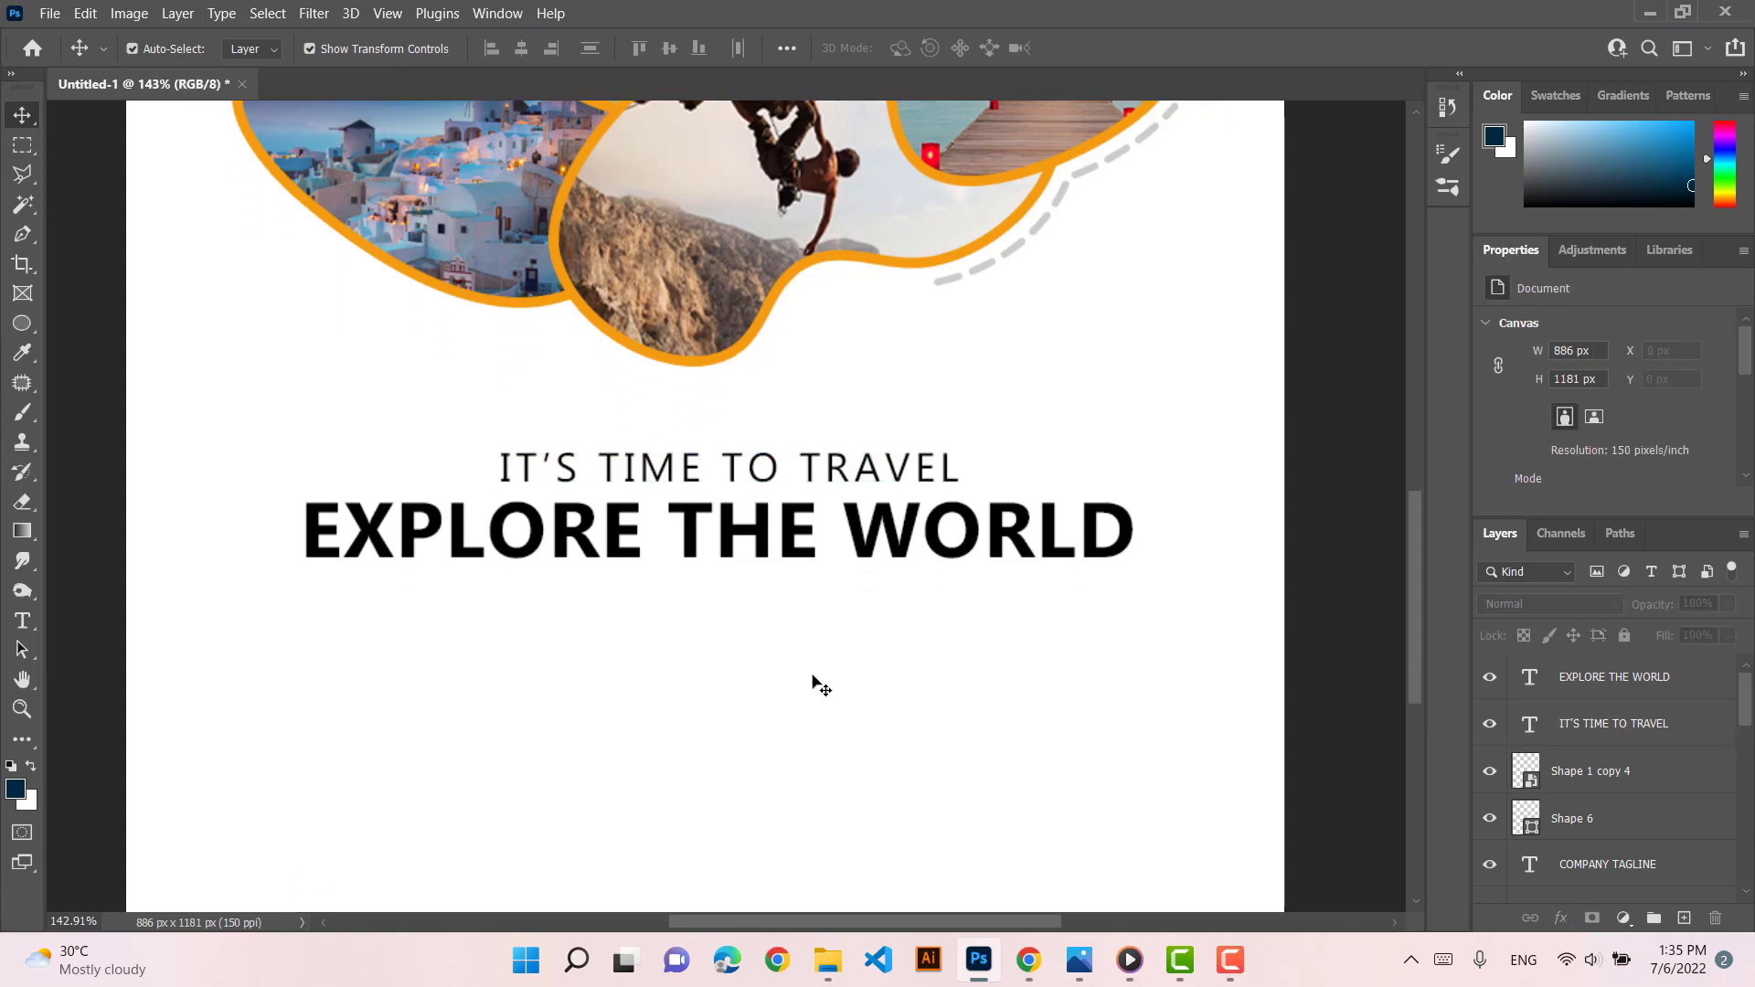
pyautogui.scroll(-1, 821, 685)
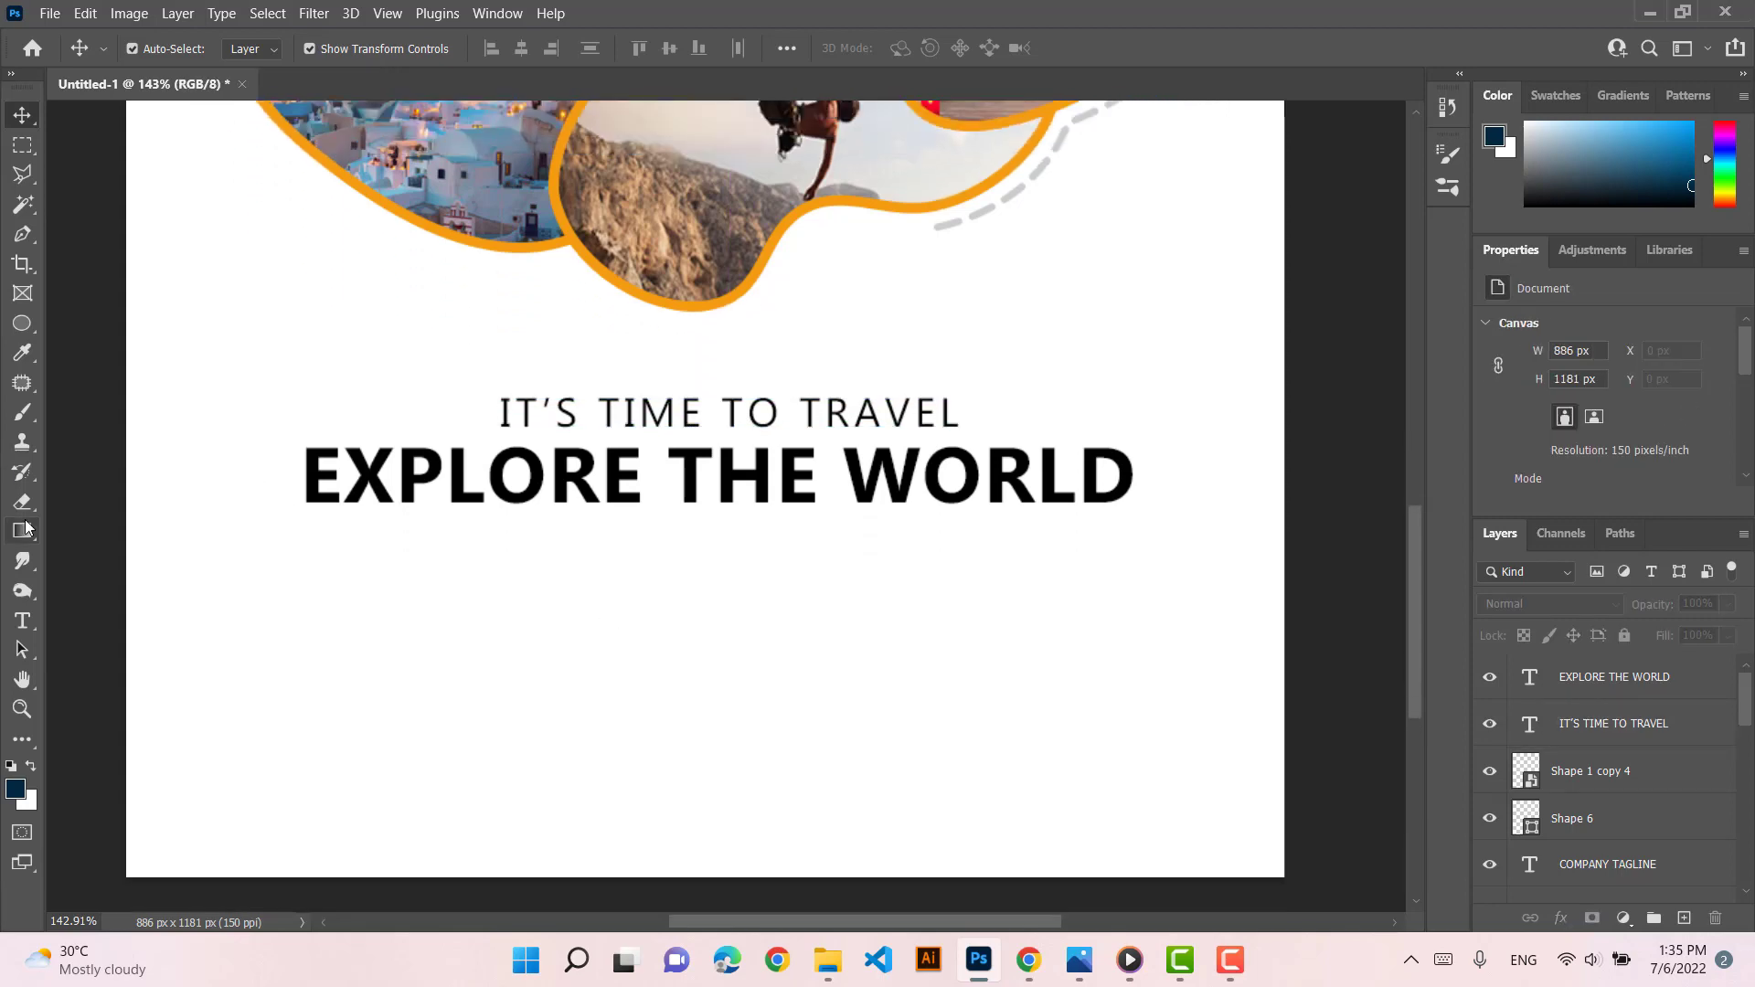
pyautogui.moveTo(33, 323); pyautogui.dragTo(57, 323)
pyautogui.moveTo(224, 565); pyautogui.dragTo(1192, 801)
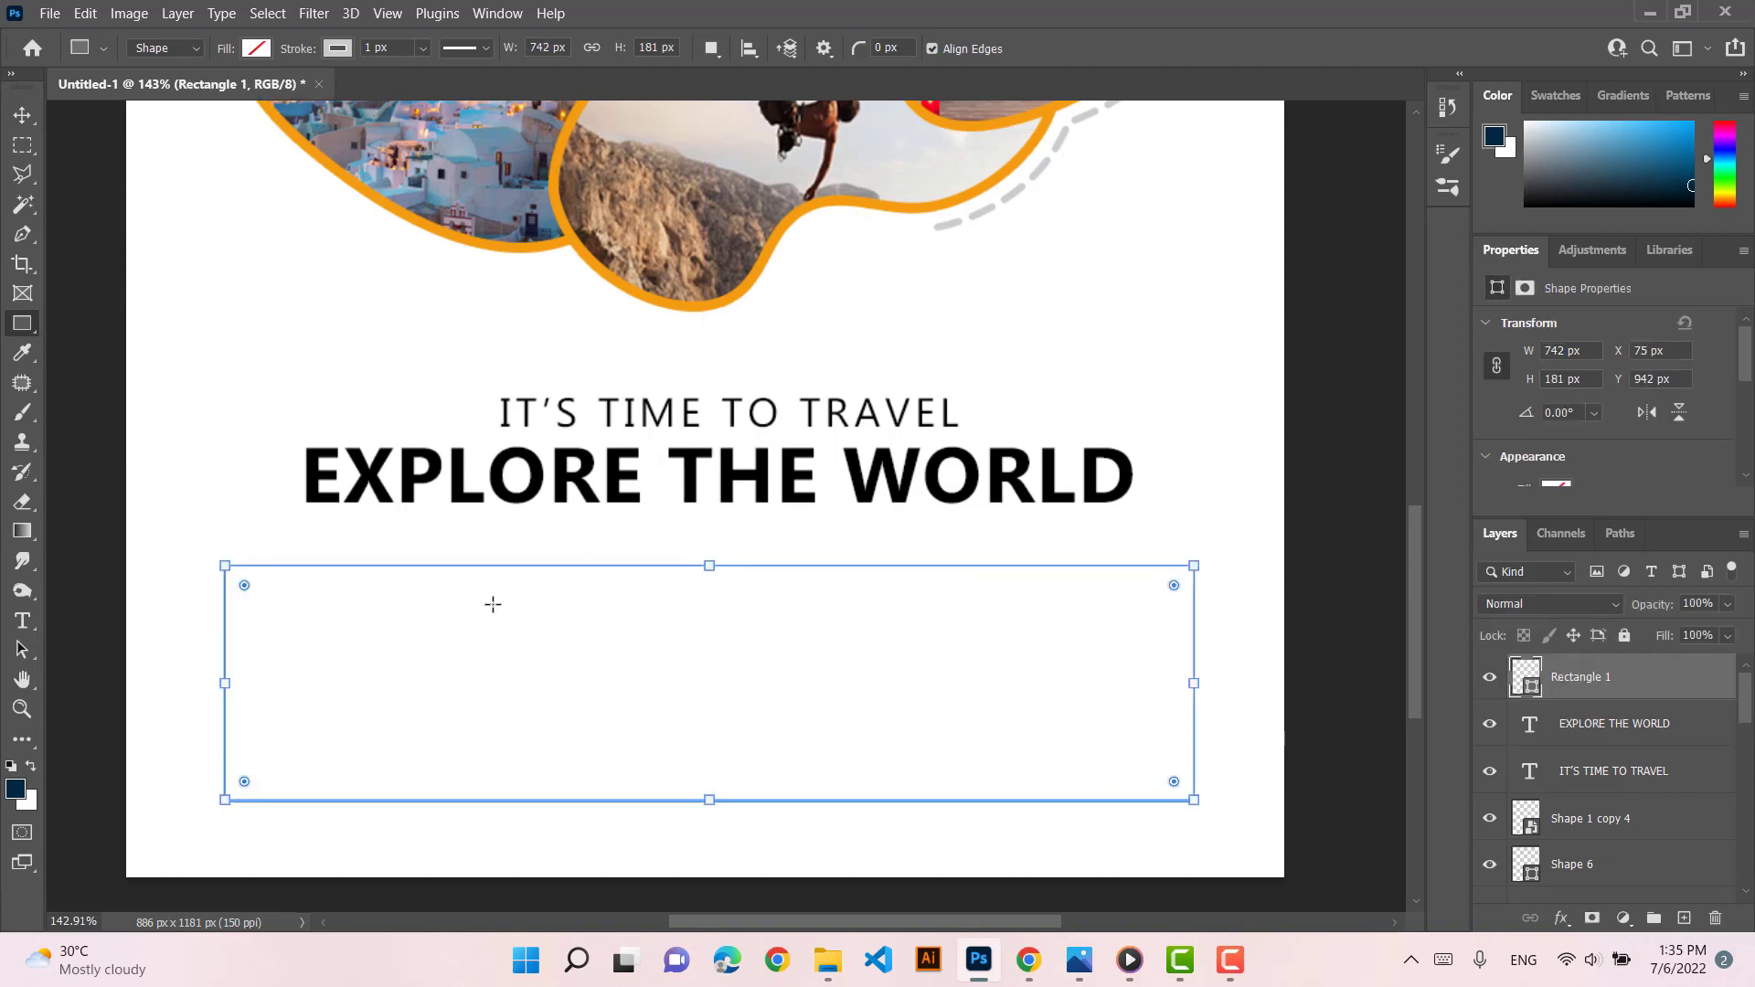
# Fill the rectangle with the recently used orange and remove its stroke
pyautogui.click(256, 47)
pyautogui.click(111, 168)
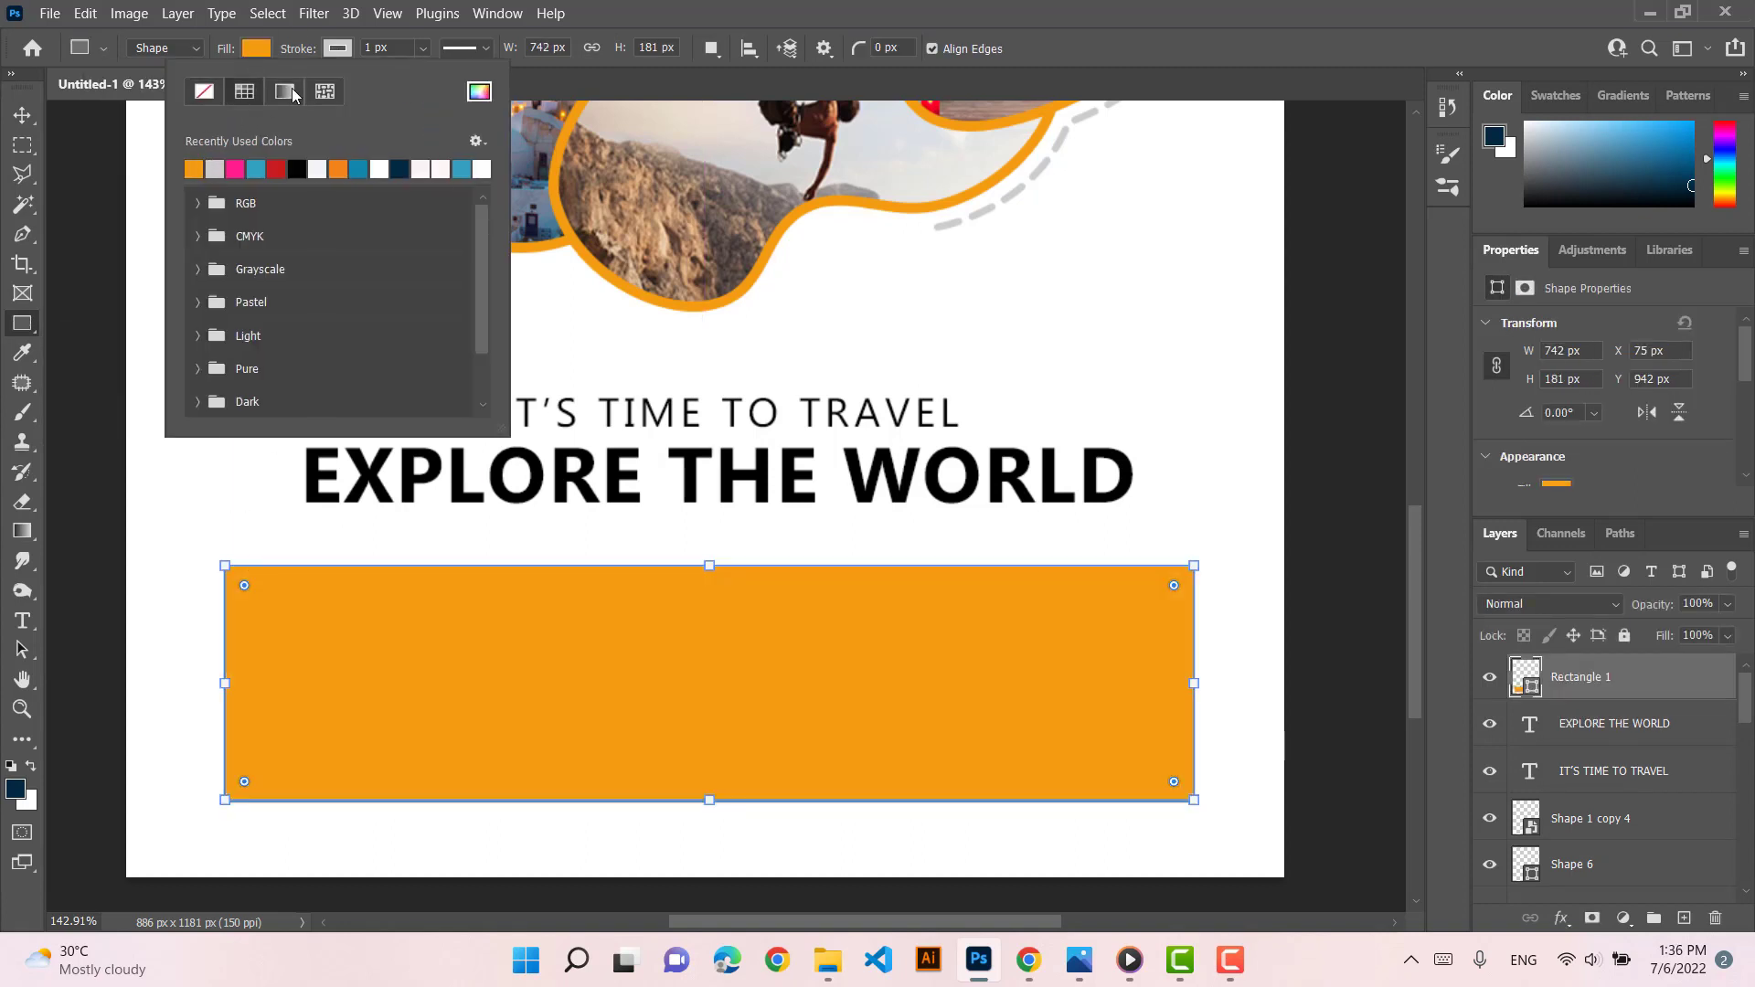
pyautogui.click(564, 7)
pyautogui.click(564, 8)
# Round all four corners of the orange rectangle slightly and lock its layer
pyautogui.moveTo(245, 585); pyautogui.dragTo(249, 588)
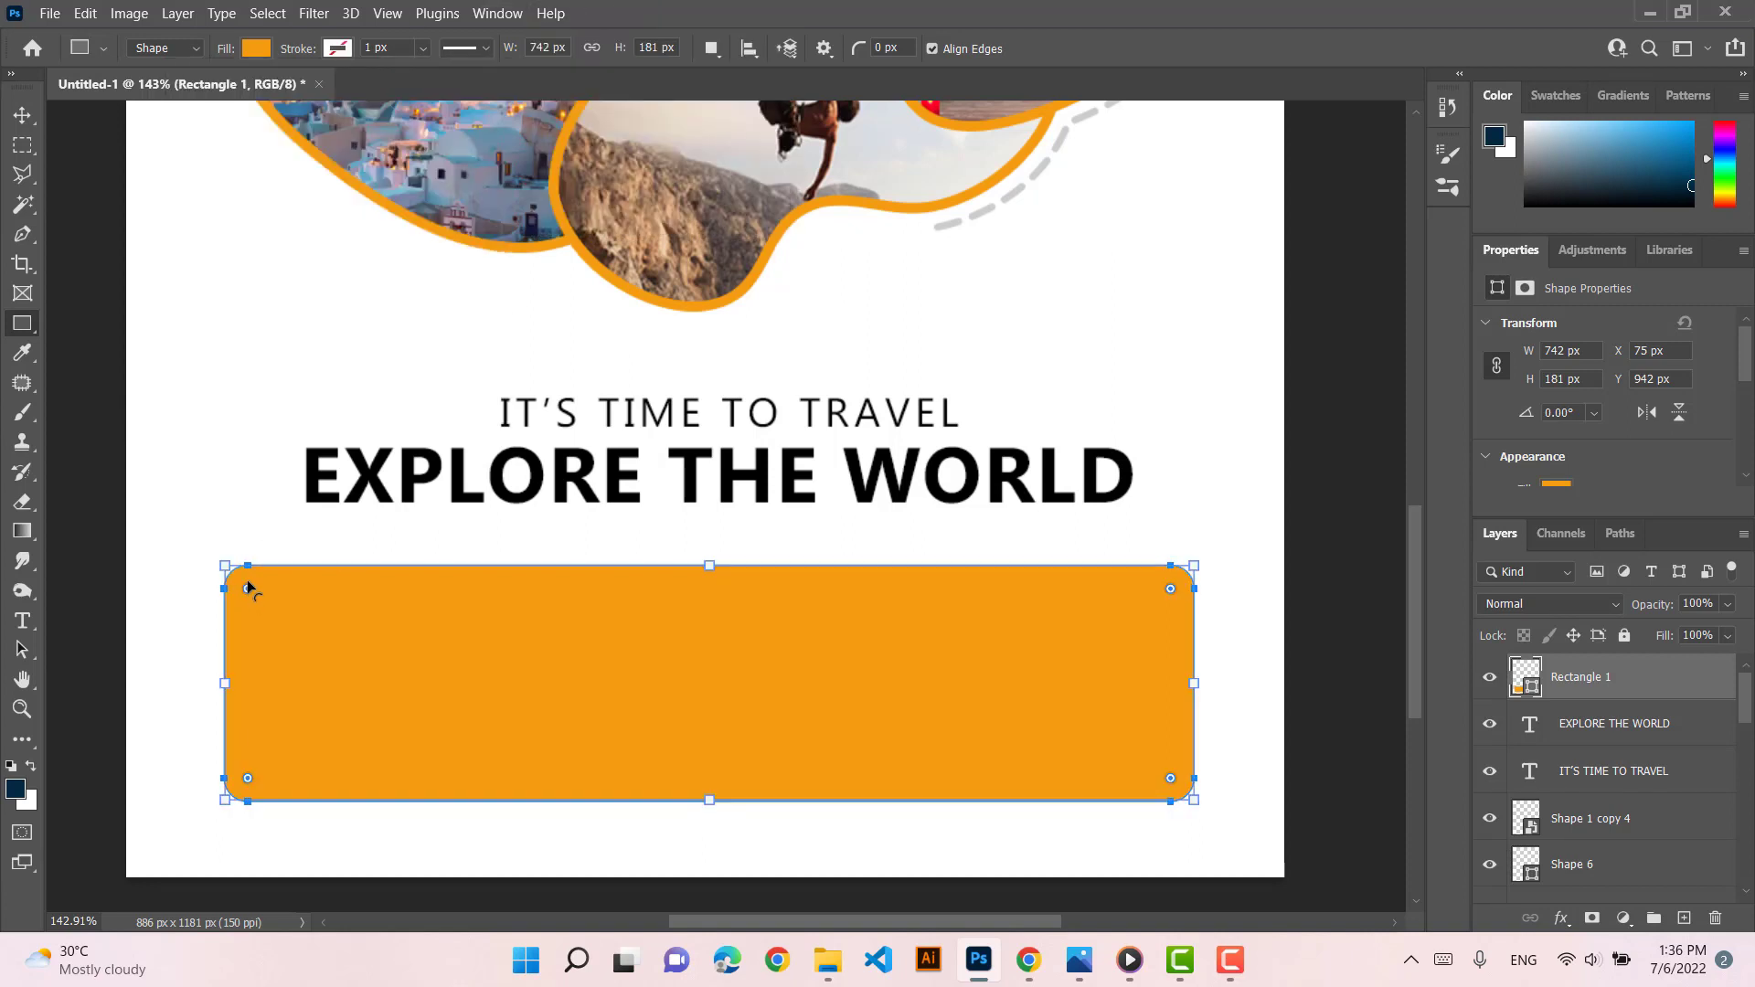
pyautogui.click(22, 114)
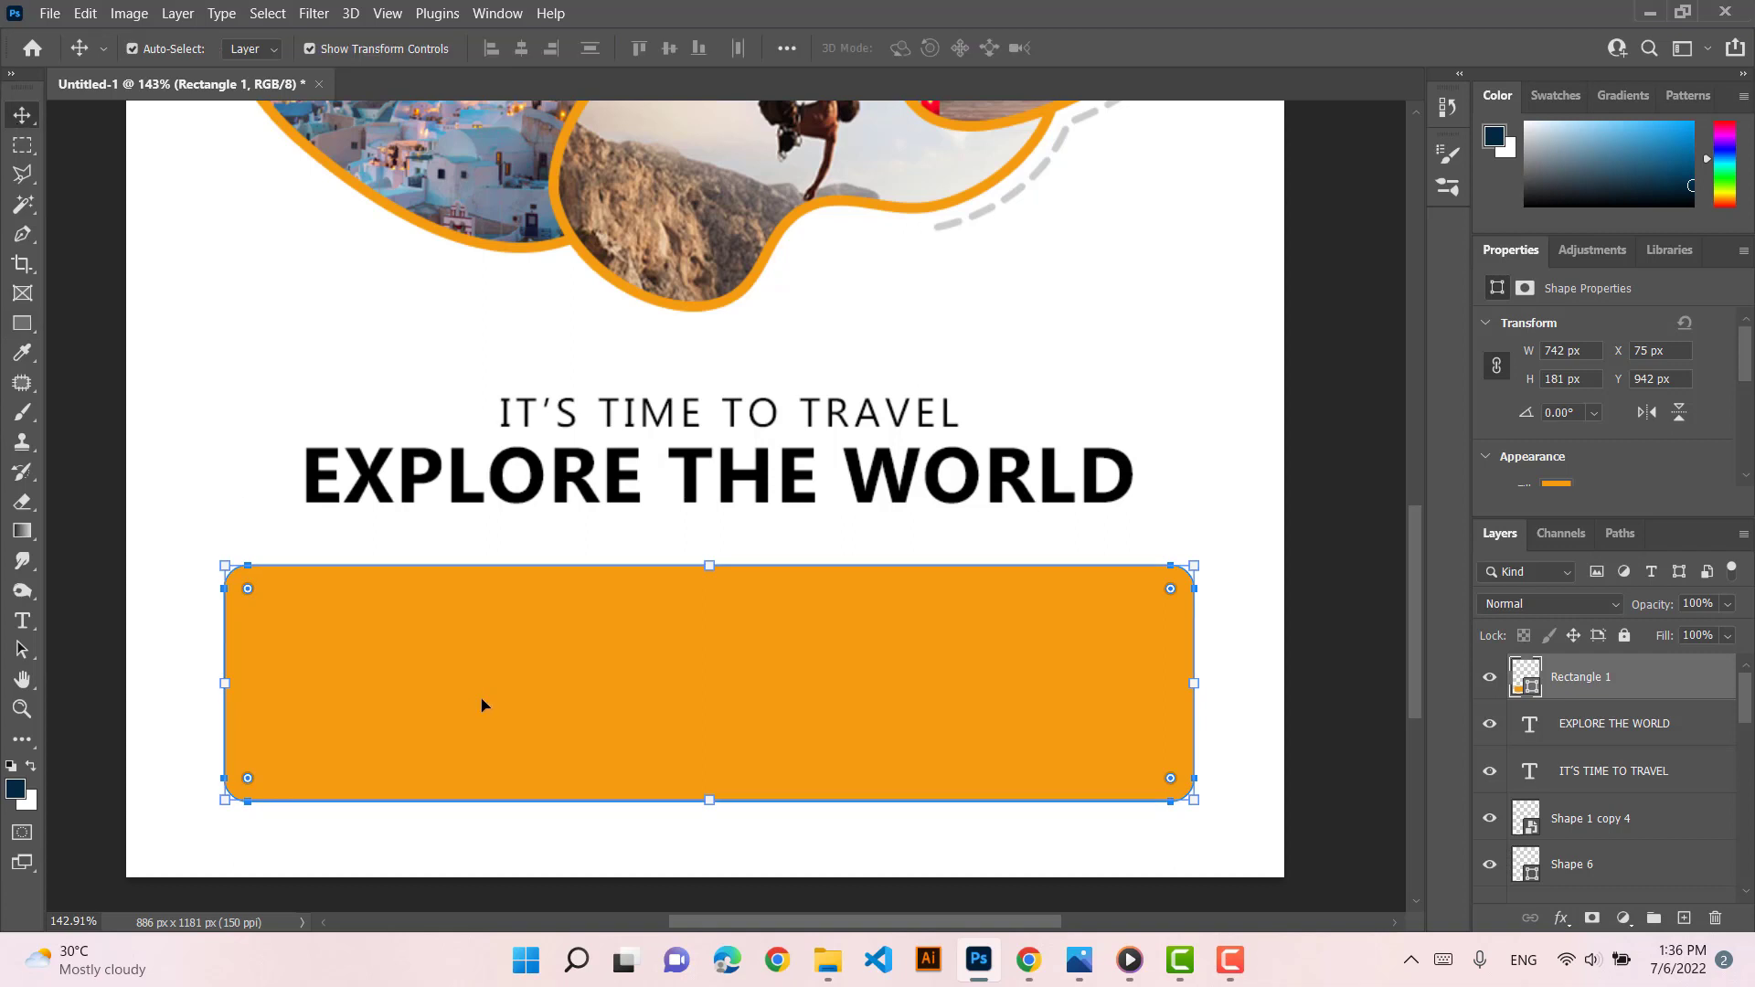
pyautogui.click(1623, 636)
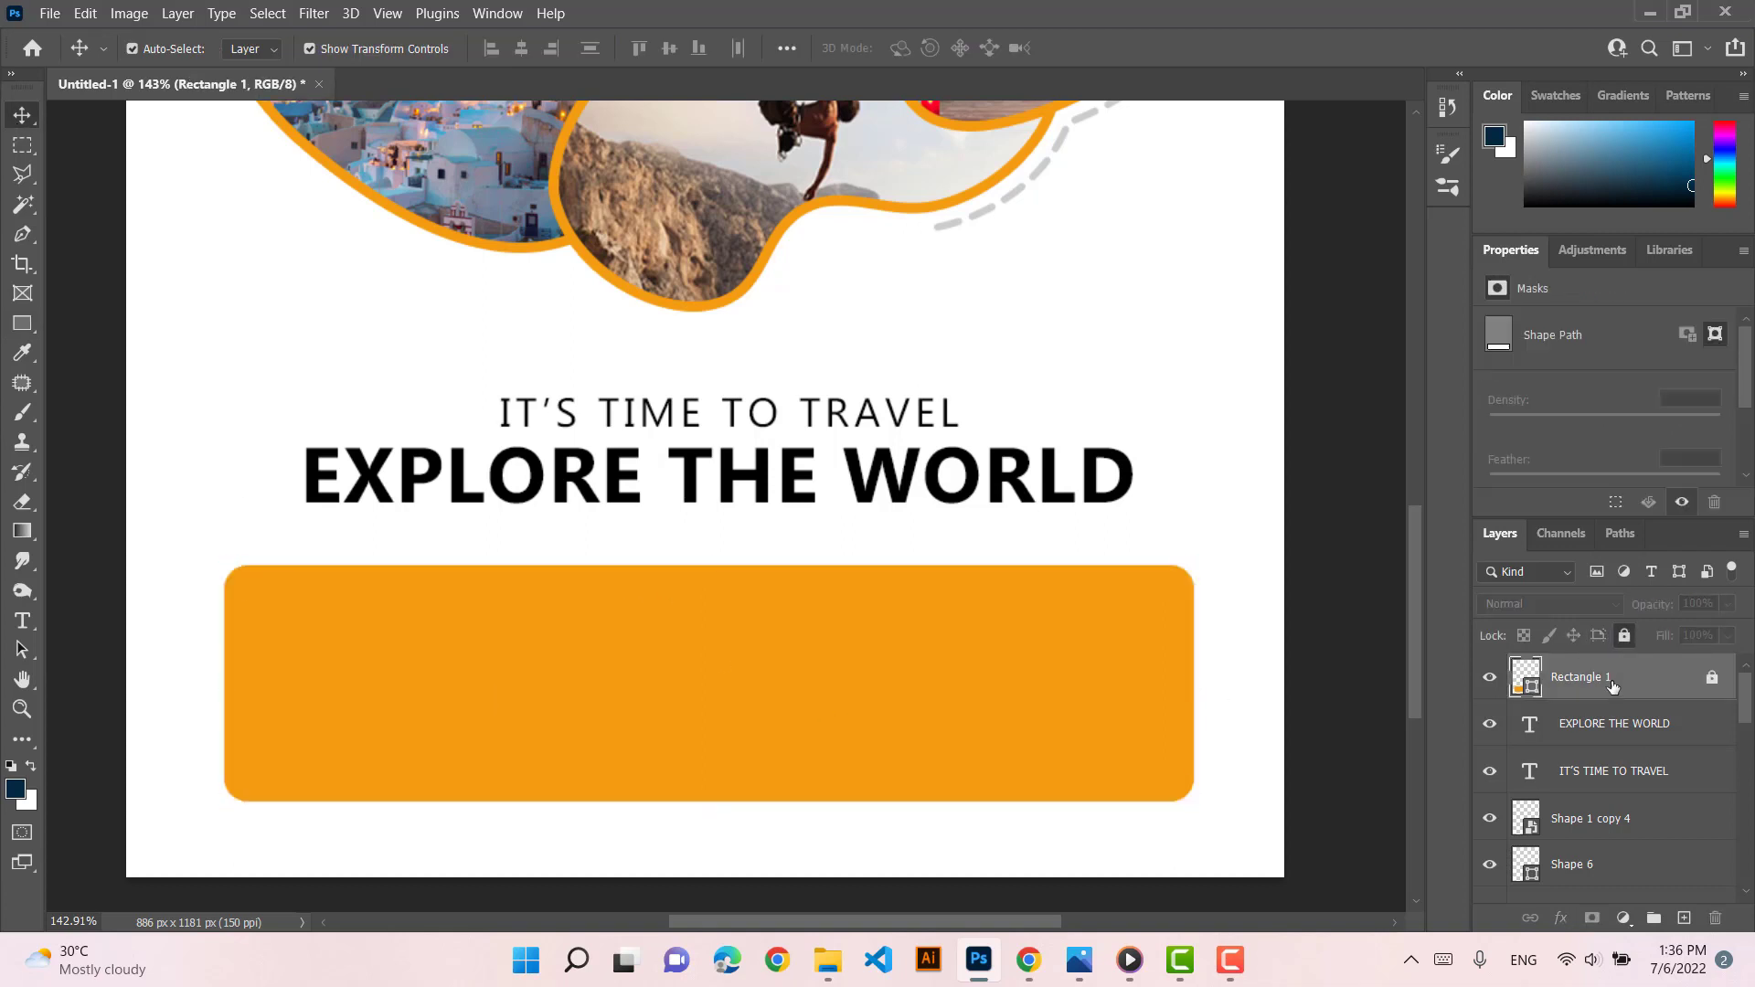
pyautogui.click(458, 666)
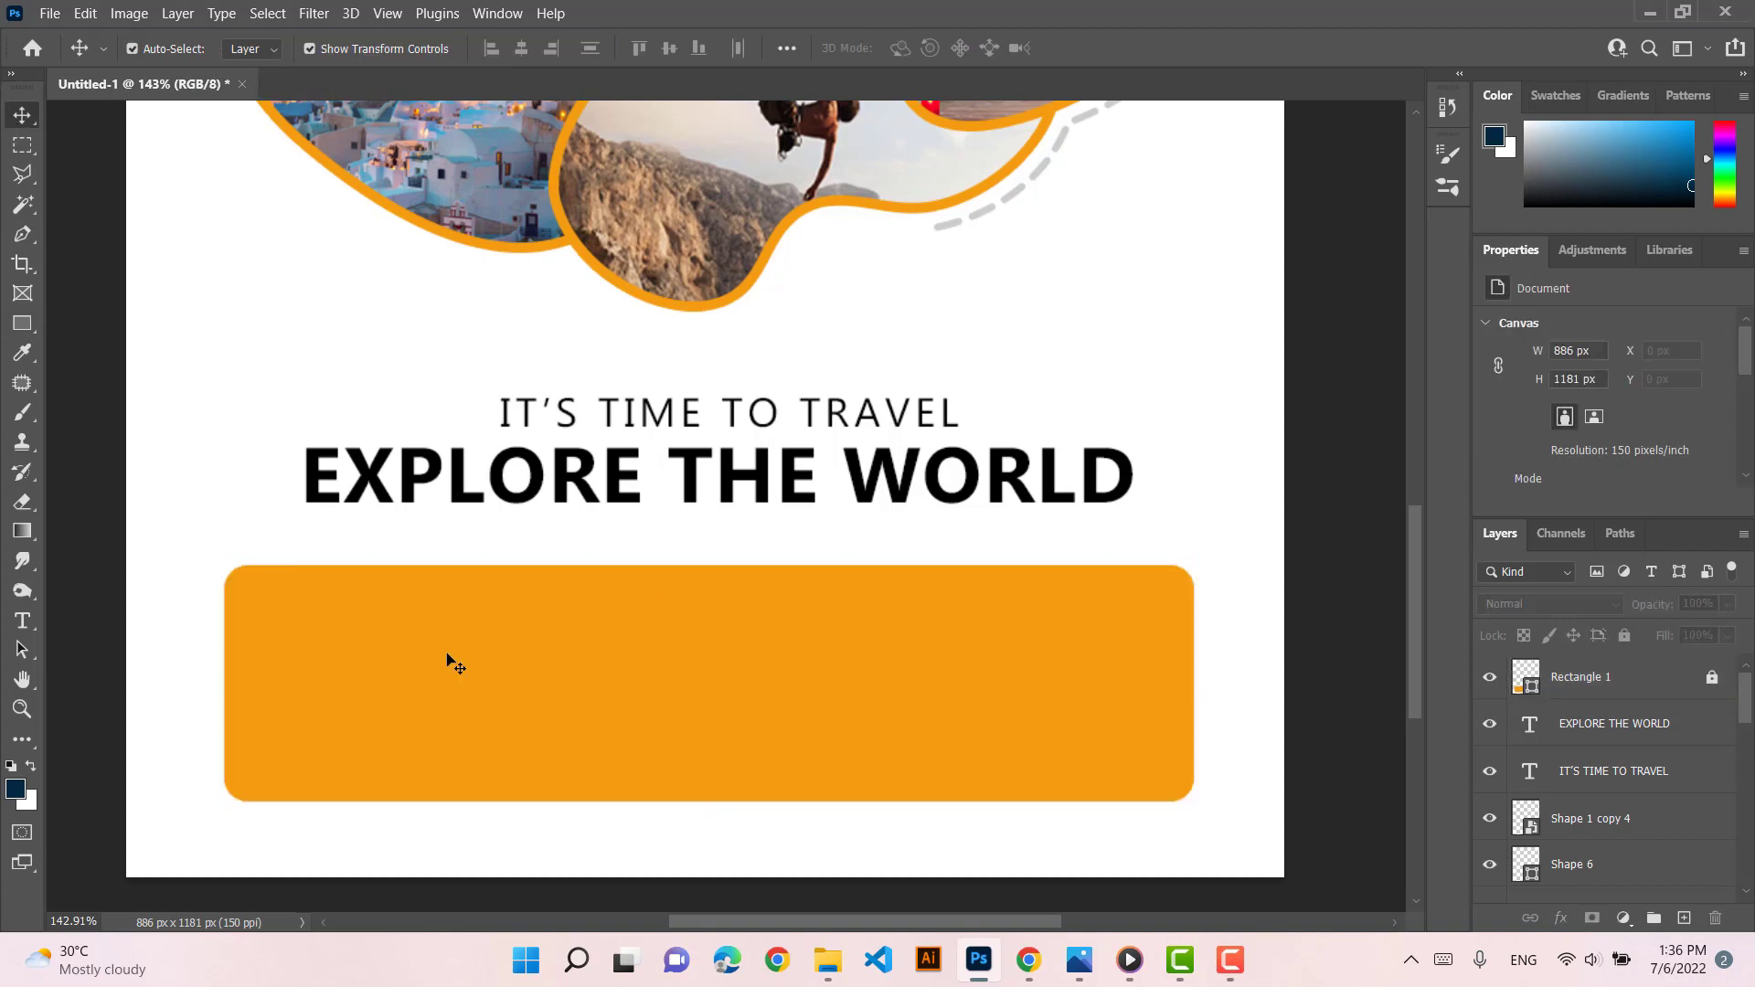
pyautogui.click(21, 322)
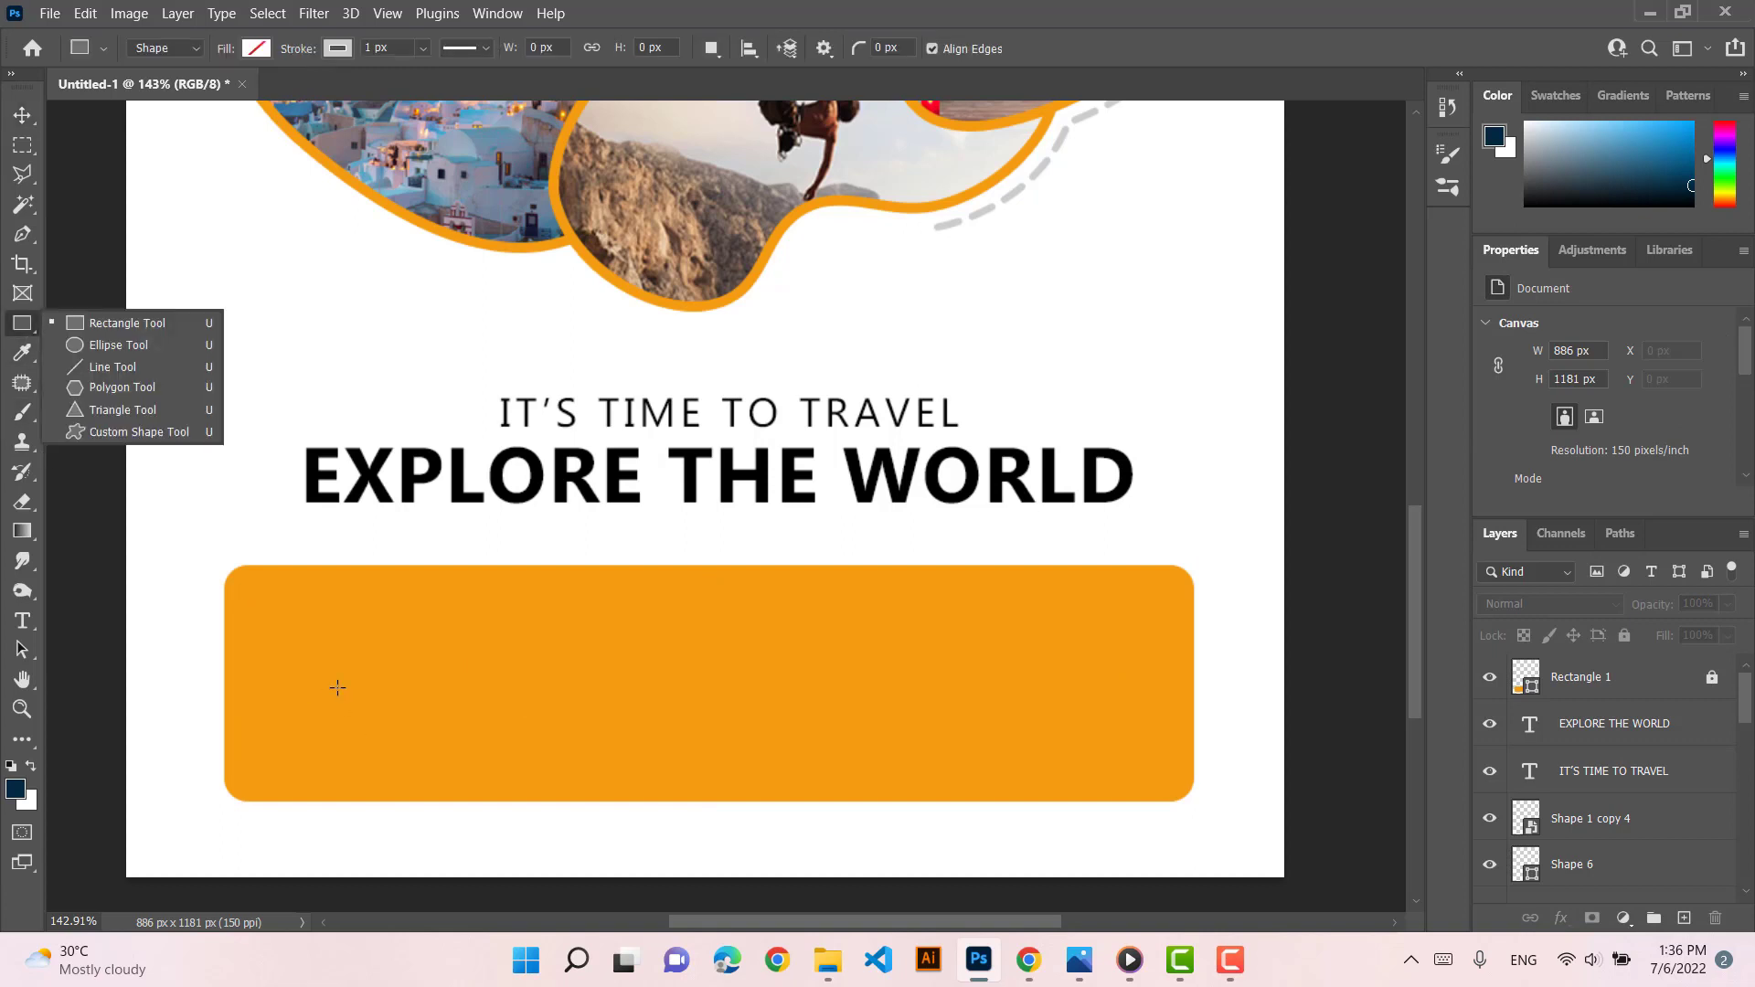
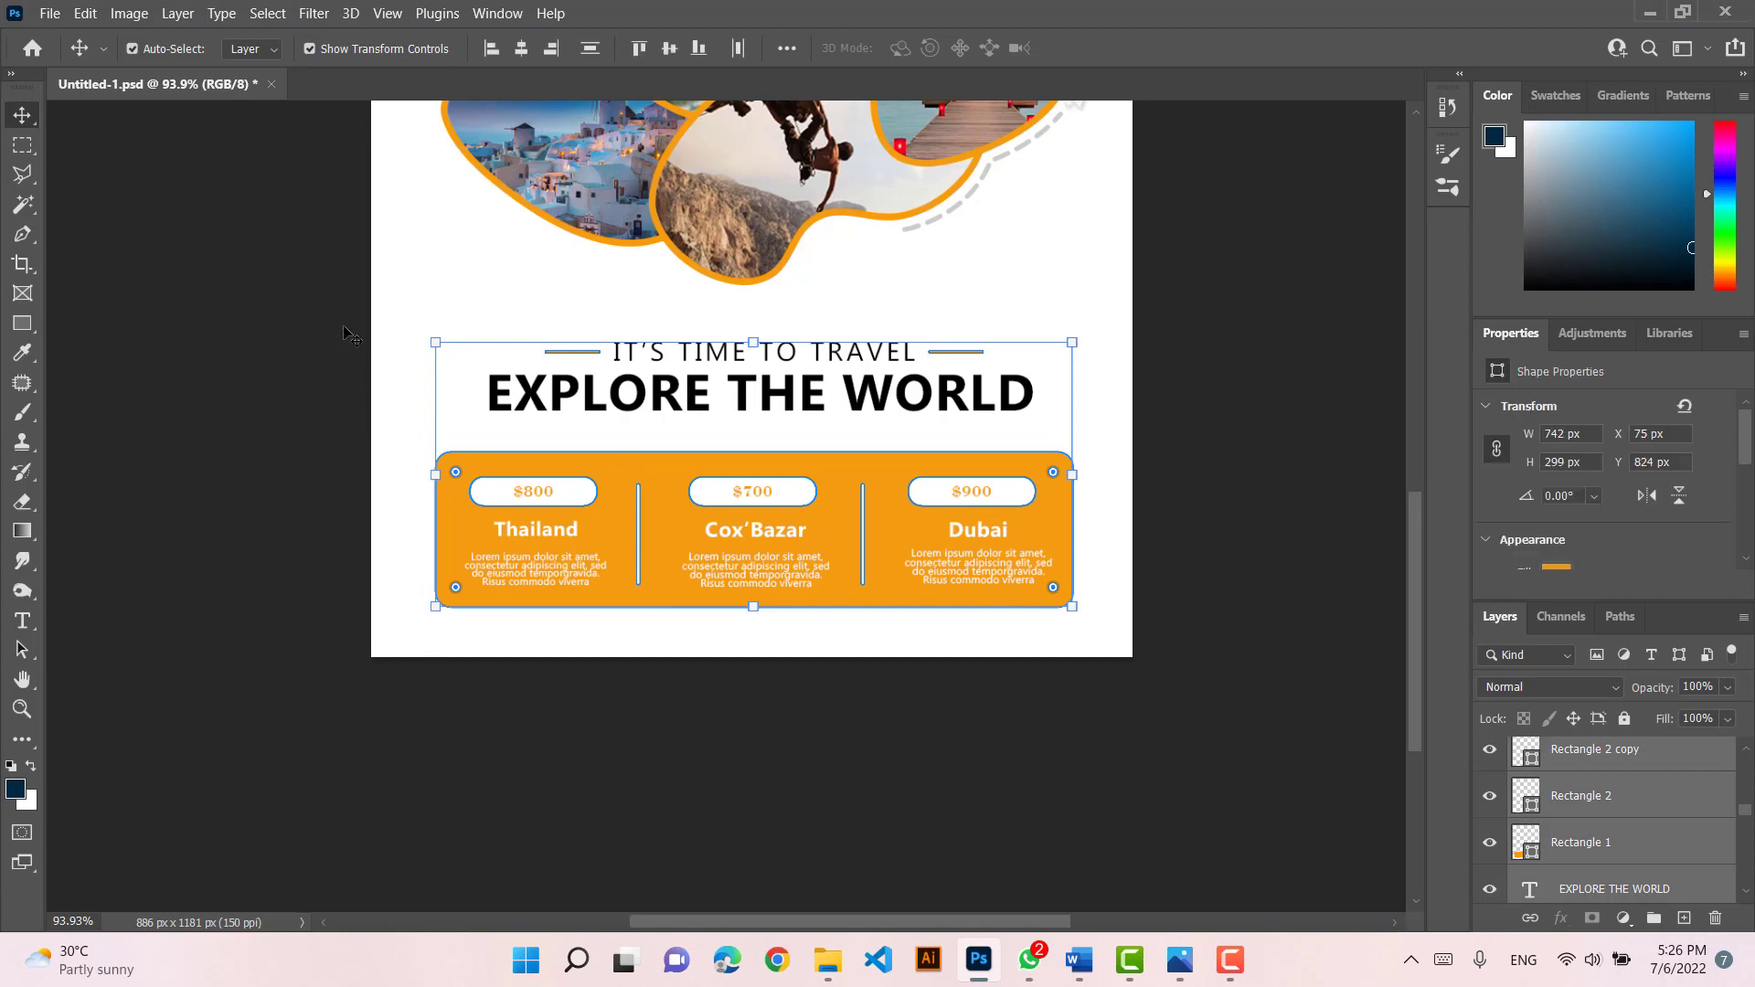
# Nudge the selected headline and orange price panel group up to Y 807 px, then deselect it
pyautogui.press('Up')
pyautogui.press('Up')
pyautogui.press('Up')
pyautogui.press('Up')
pyautogui.press('Up')
pyautogui.press('Up')
pyautogui.press('Up')
pyautogui.press('Up')
pyautogui.press('Up')
pyautogui.press('Up')
pyautogui.press('Up')
pyautogui.press('Up')
pyautogui.press('Up')
pyautogui.press('Up')
pyautogui.press('Up')
pyautogui.press('Up')
pyautogui.press('Up')
pyautogui.press('Up')
pyautogui.press('Down')
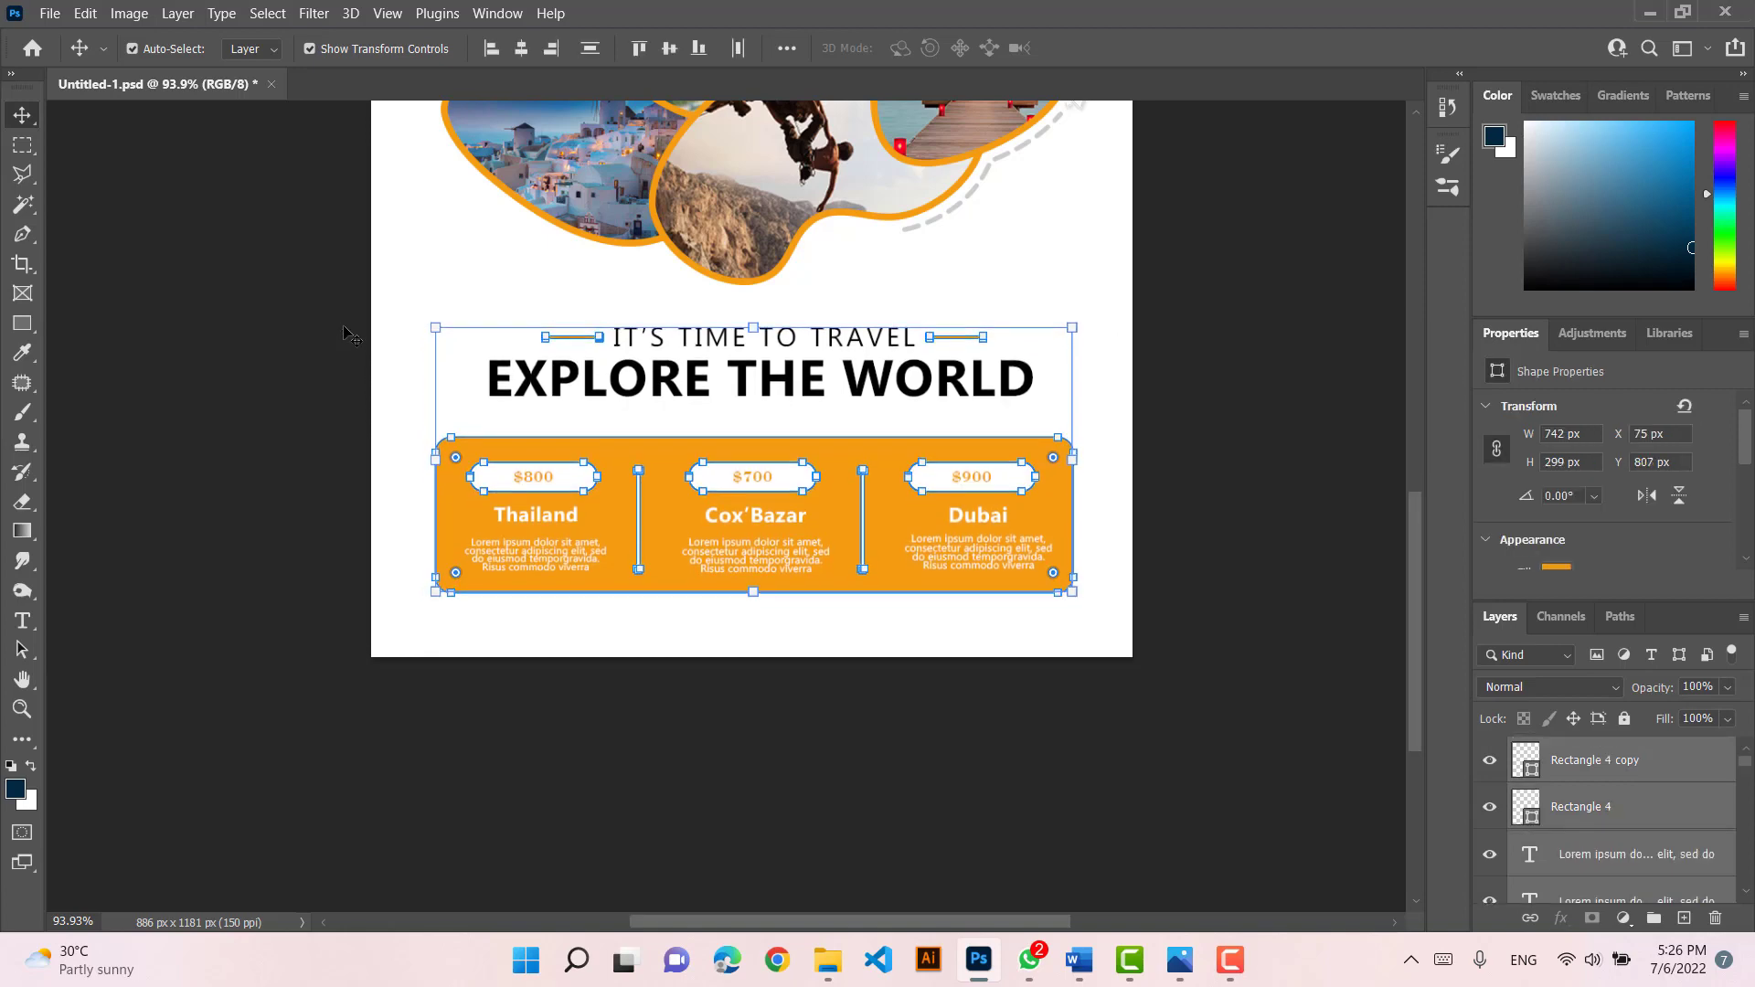
pyautogui.click(727, 688)
# Place the phone icon "icon.png" below the orange panel in the page's lower-left corner, at about X 29, Y 1128 px
pyautogui.scroll(1, 751, 629)
pyautogui.scroll(-2, 751, 628)
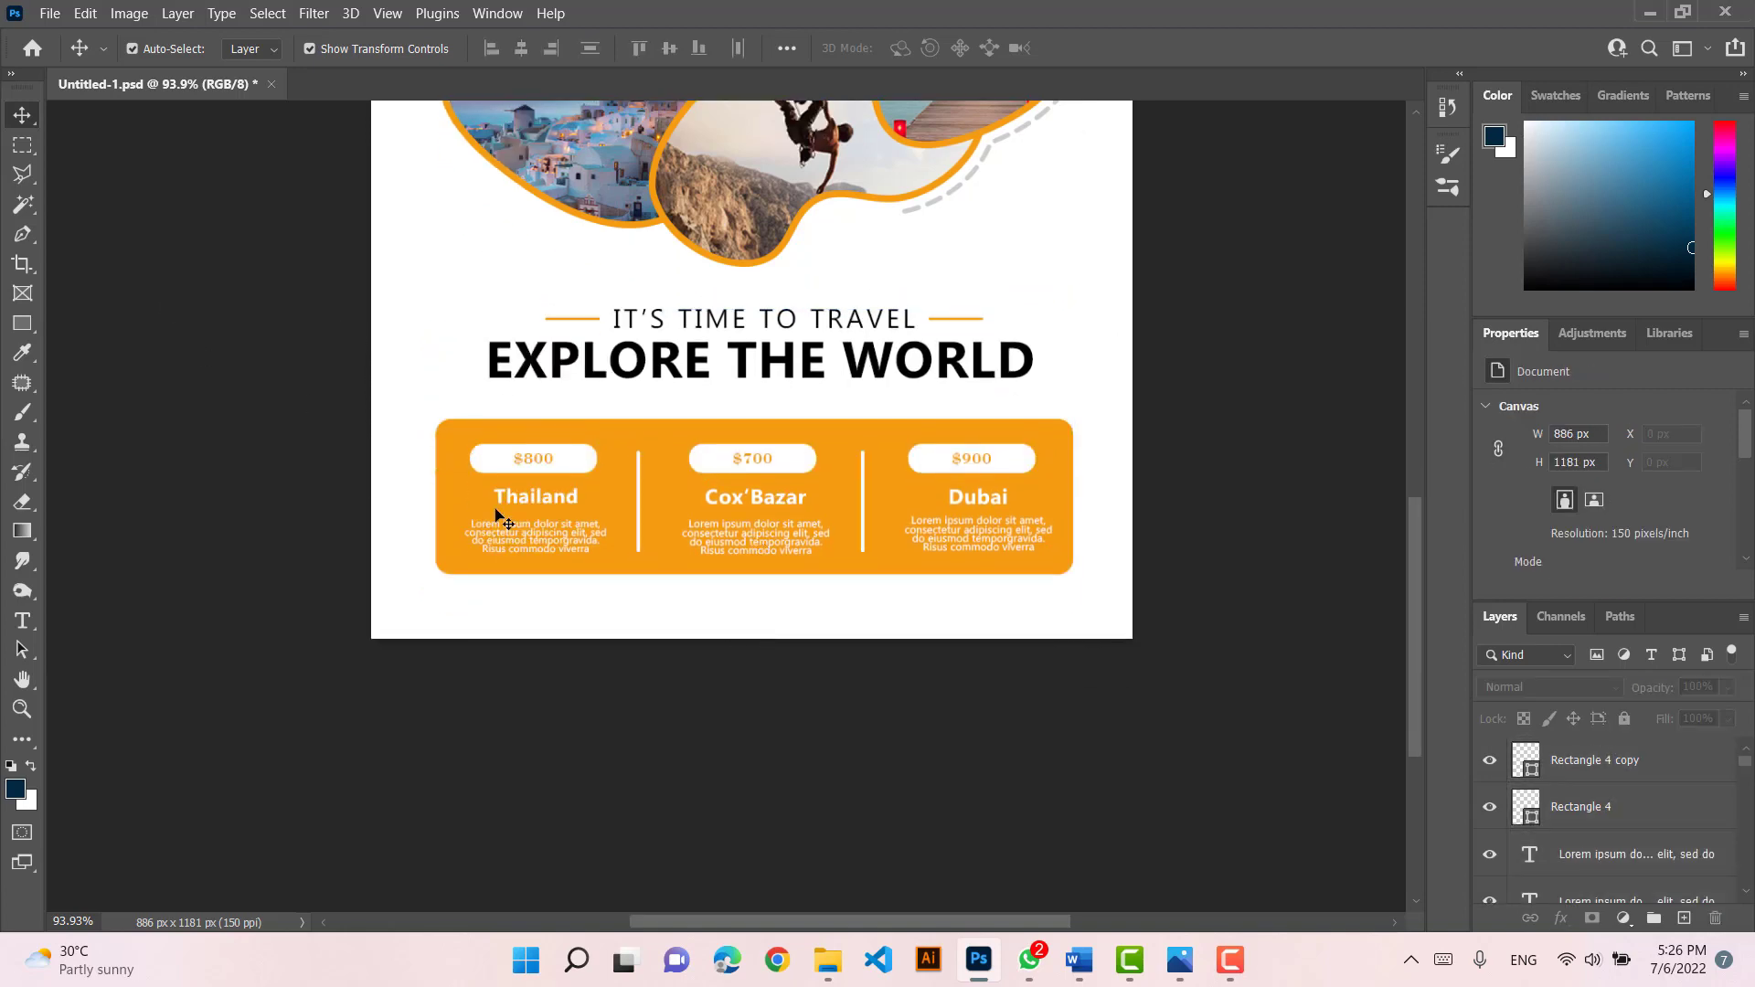
pyautogui.moveTo(1188, 281); pyautogui.dragTo(485, 365)
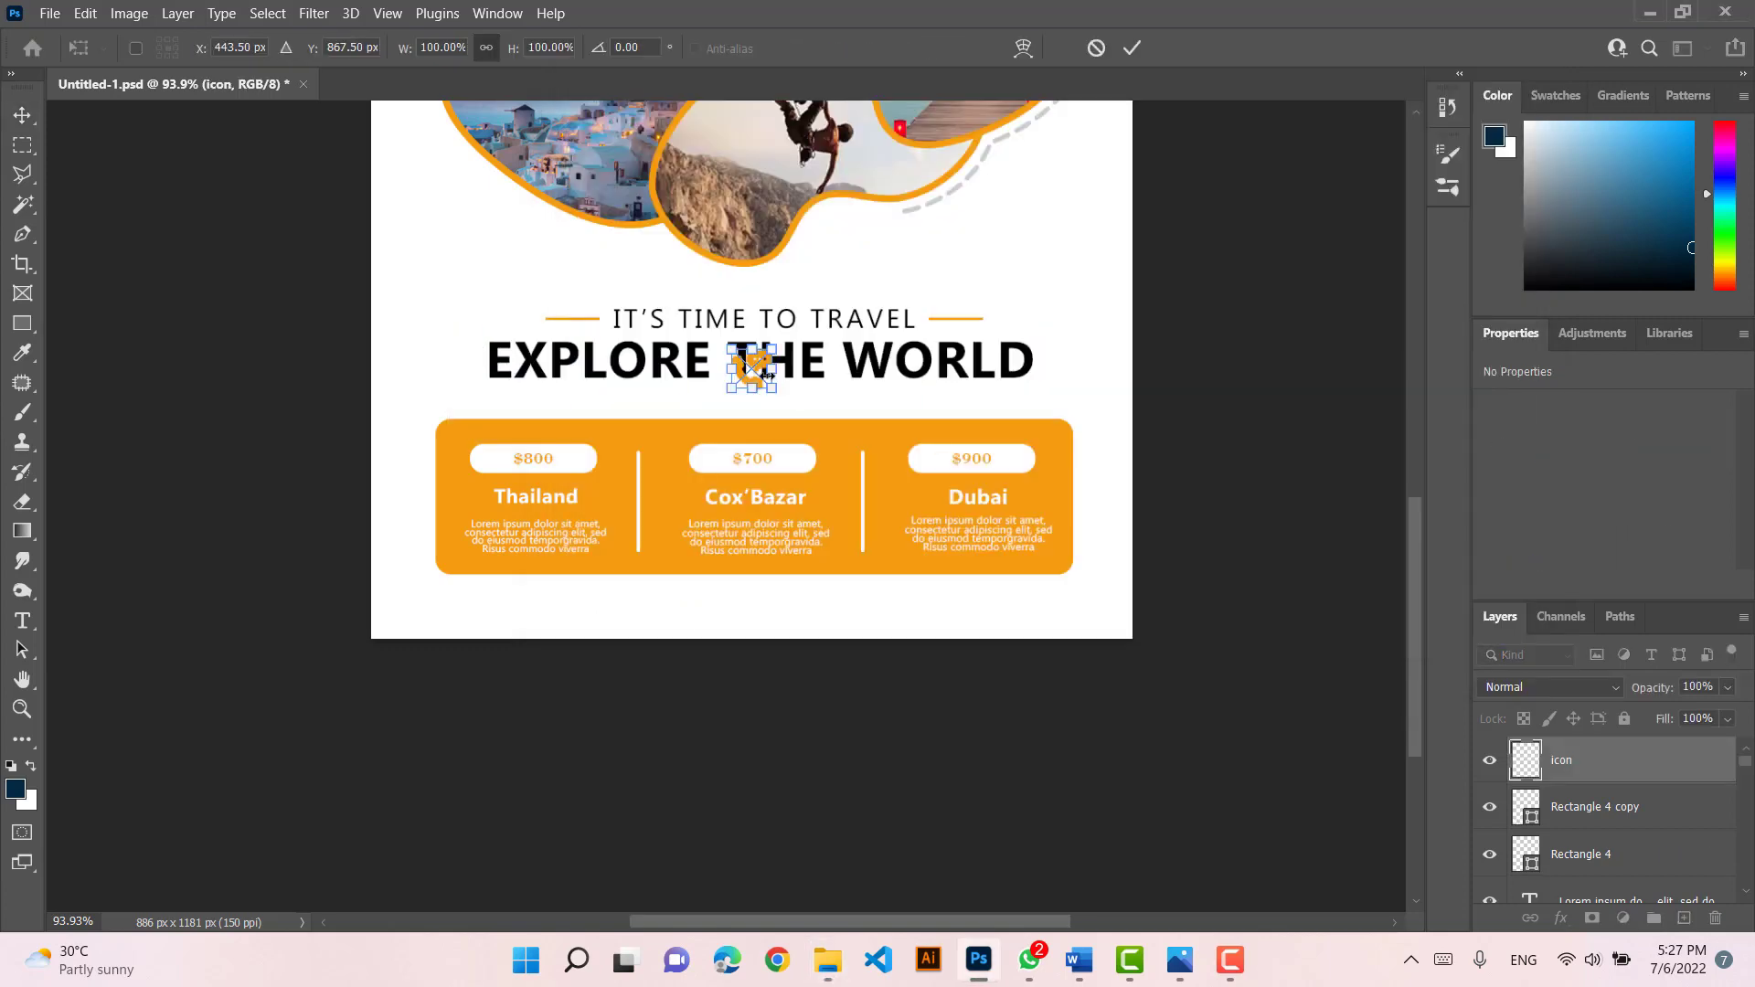
pyautogui.moveTo(755, 371); pyautogui.dragTo(454, 585)
pyautogui.press('Return')
pyautogui.scroll(10, 413, 599)
pyautogui.press('Return')
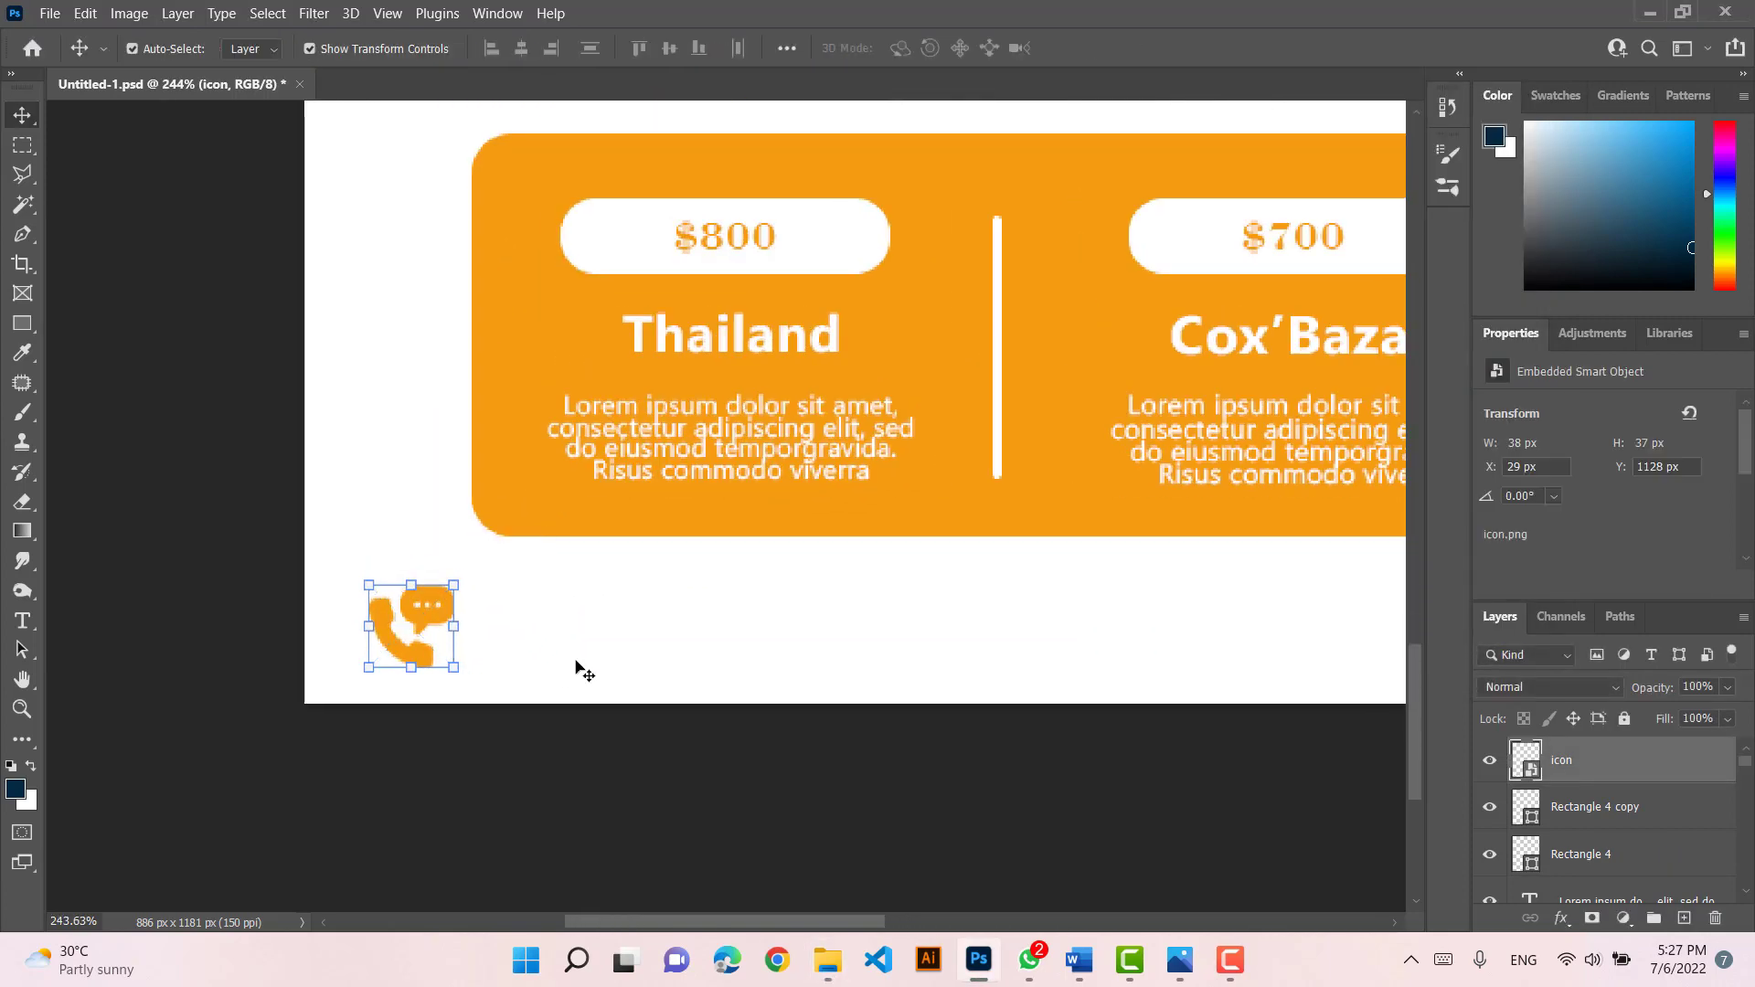
pyautogui.click(576, 666)
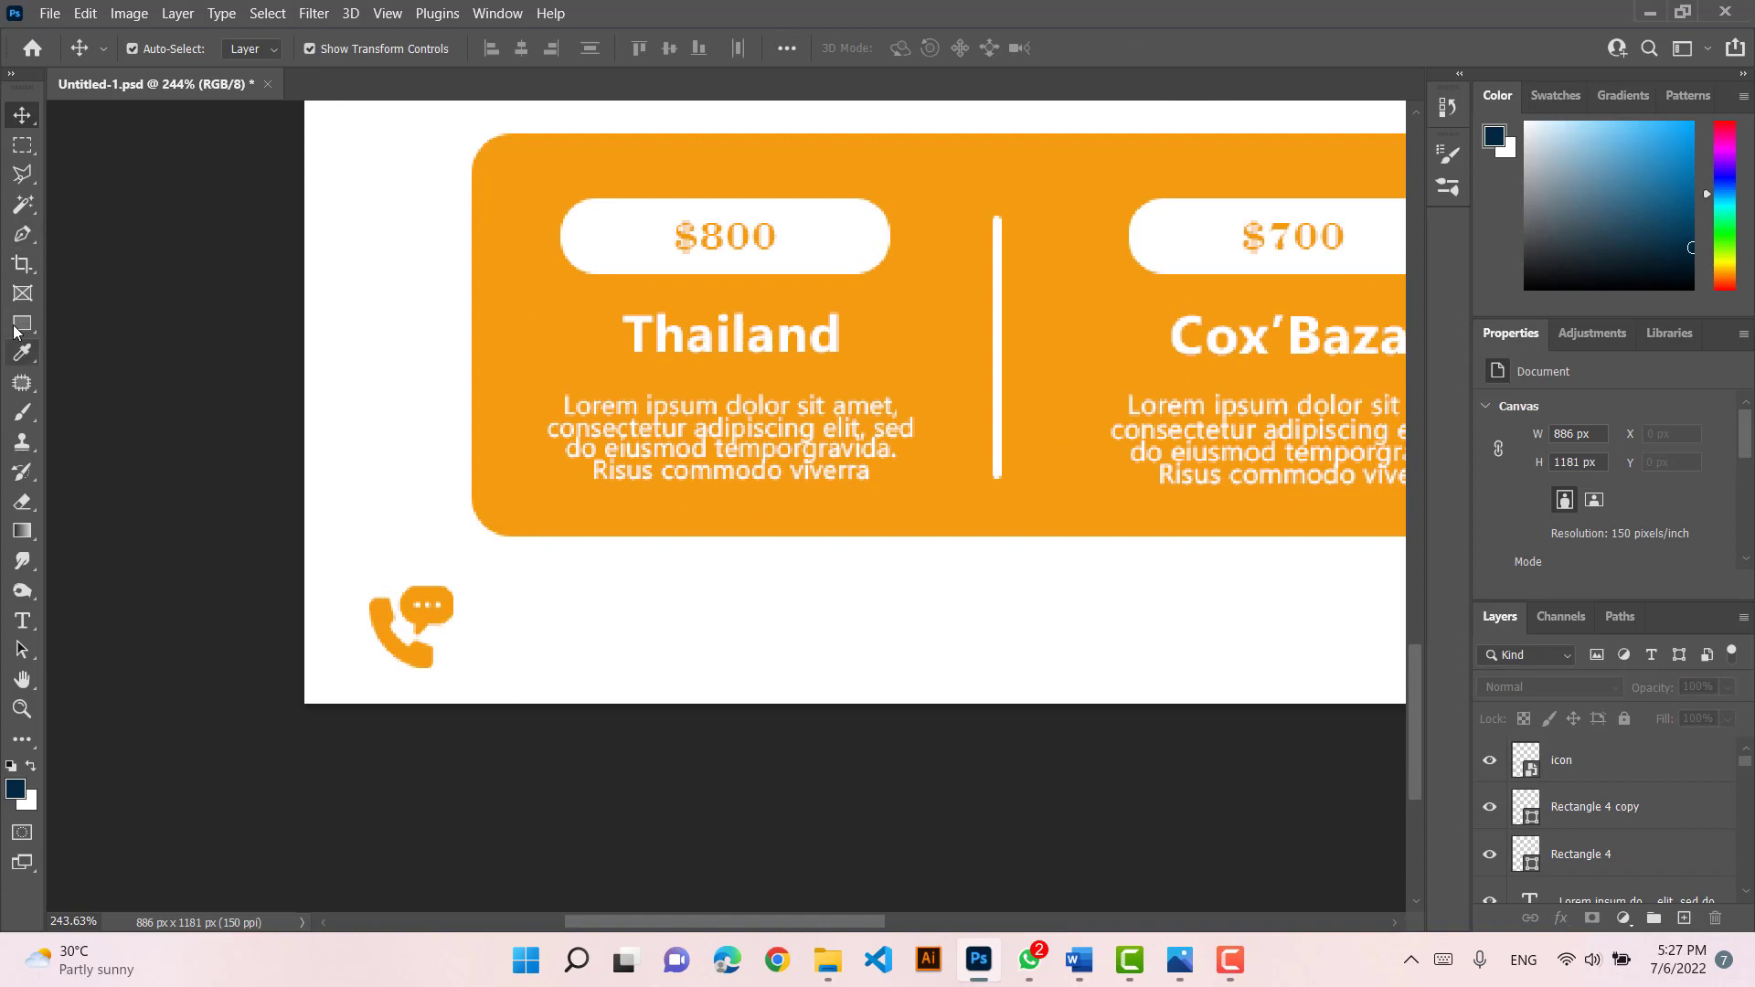
# Add a text line reading "More" beside the phone icon
pyautogui.click(22, 622)
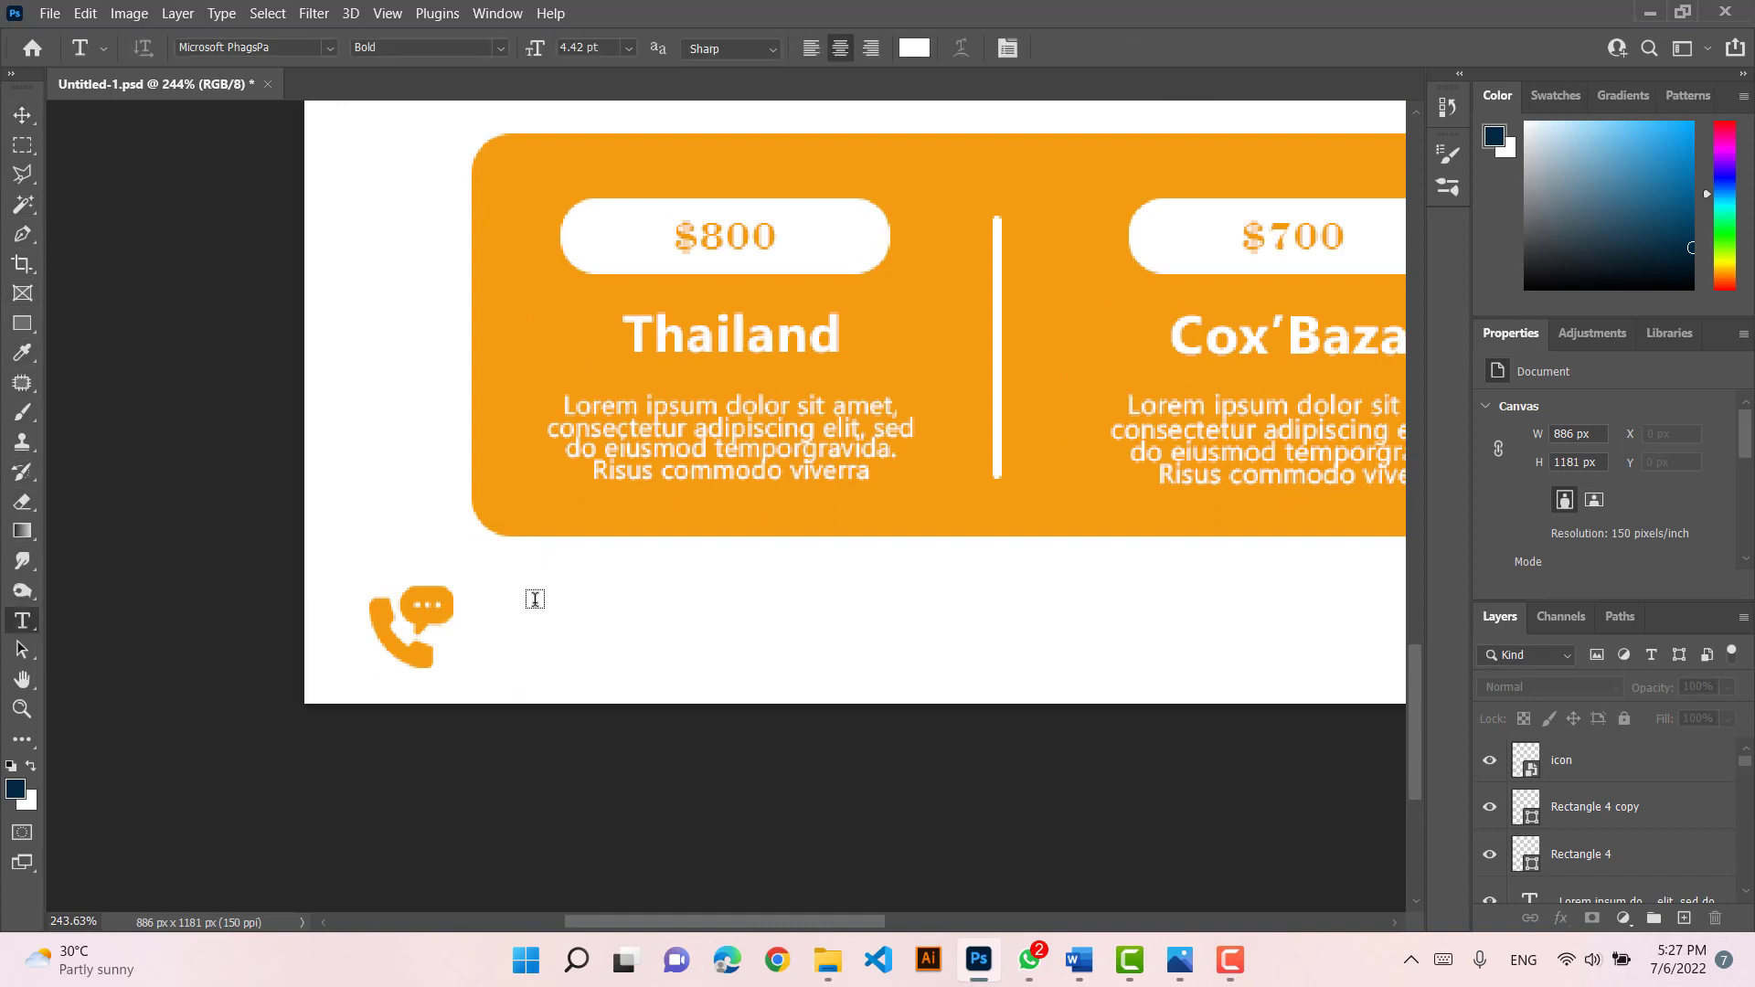
pyautogui.click(534, 596)
pyautogui.press('BackSpace')
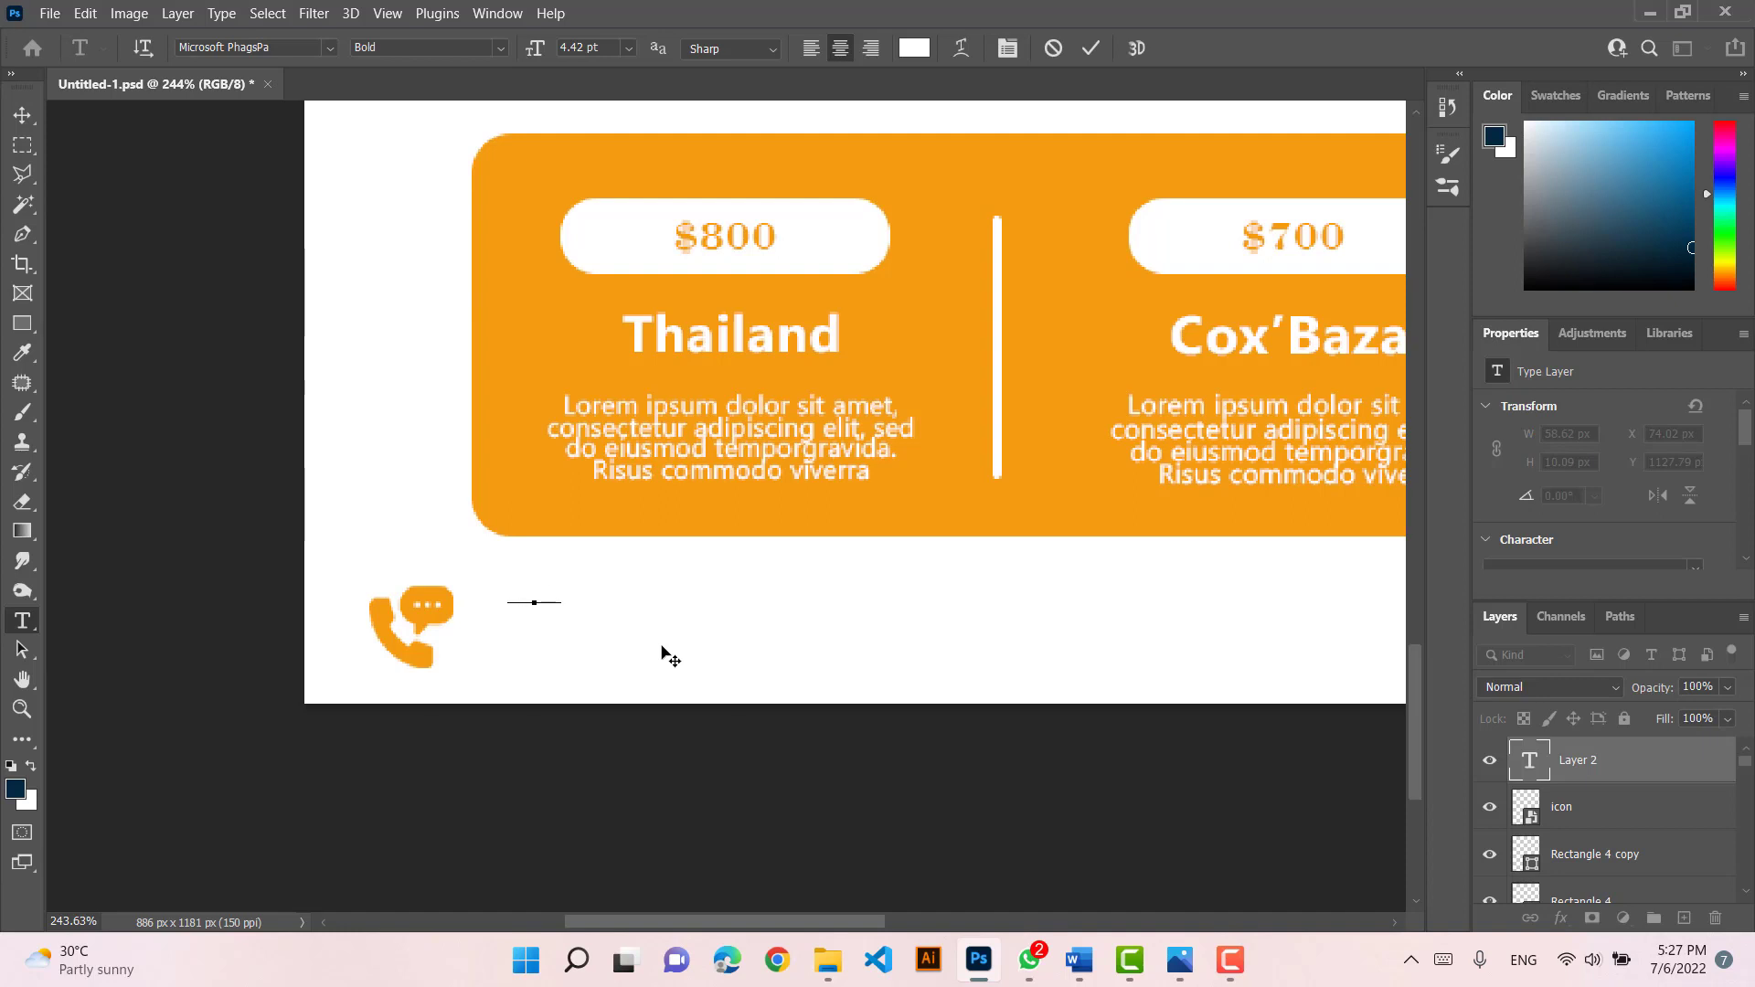
pyautogui.click(1558, 770)
# Set the colour of the "More" text to the orange sampled from the price panel
pyautogui.scroll(-3, 1621, 447)
pyautogui.click(1682, 559)
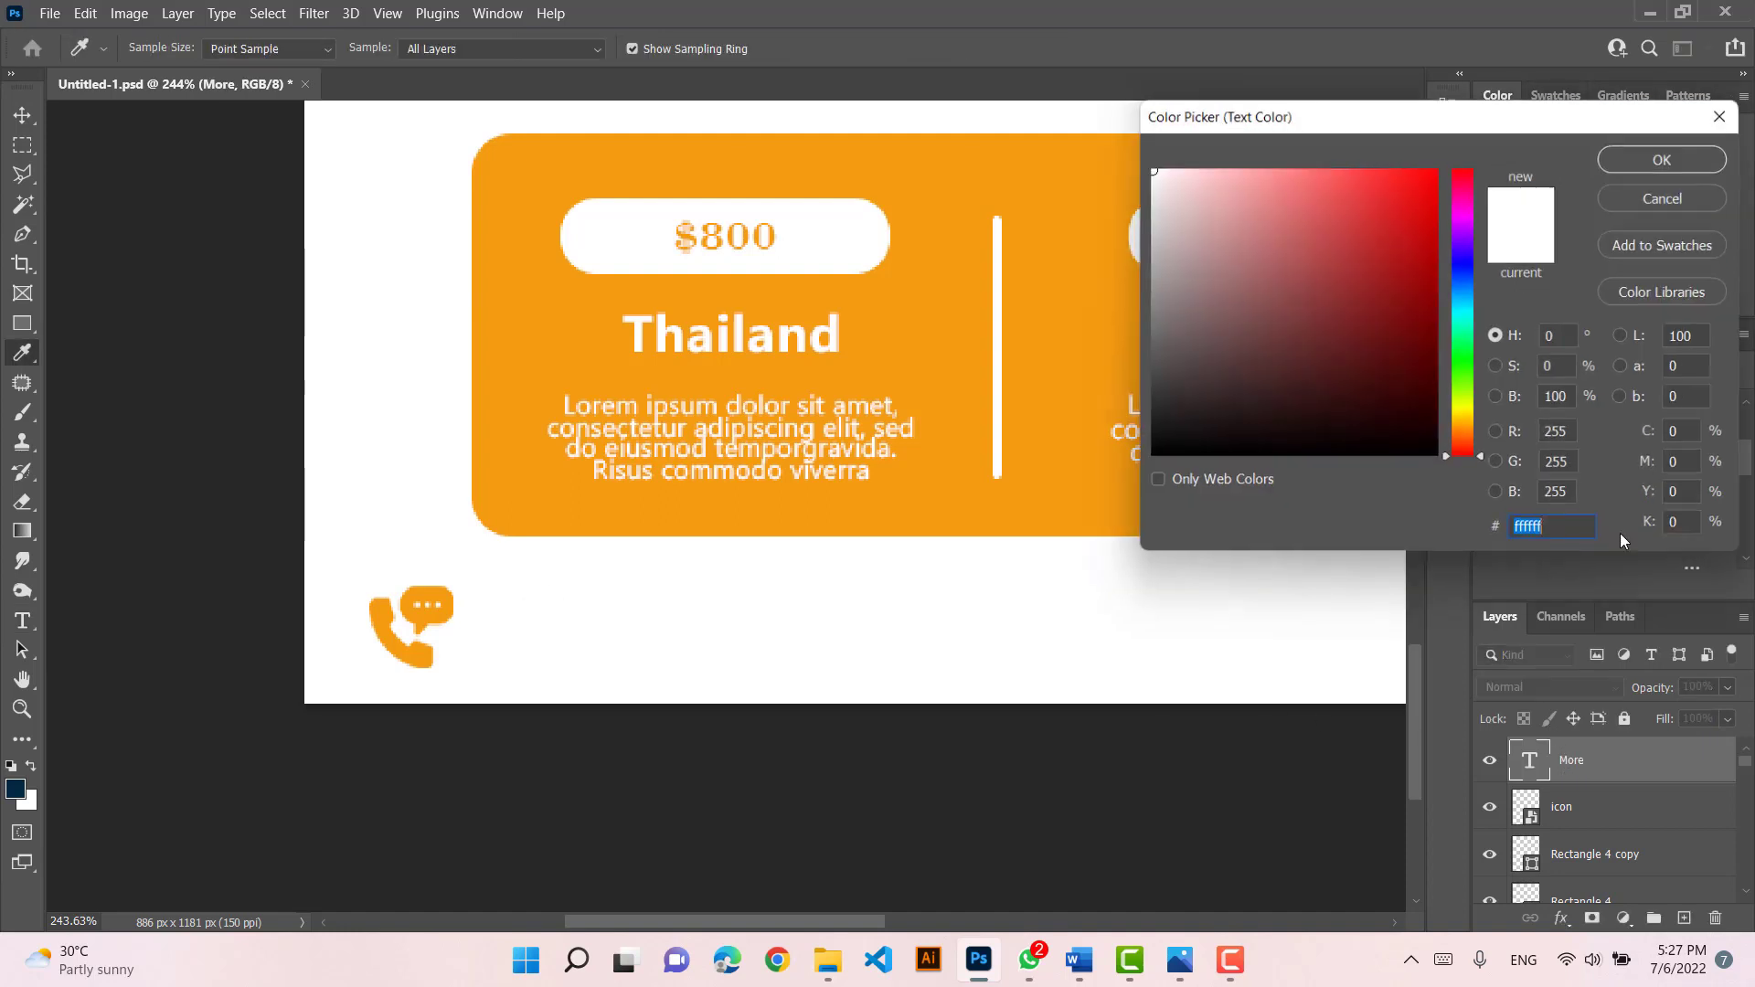
pyautogui.click(1149, 456)
pyautogui.click(687, 493)
pyautogui.click(1673, 161)
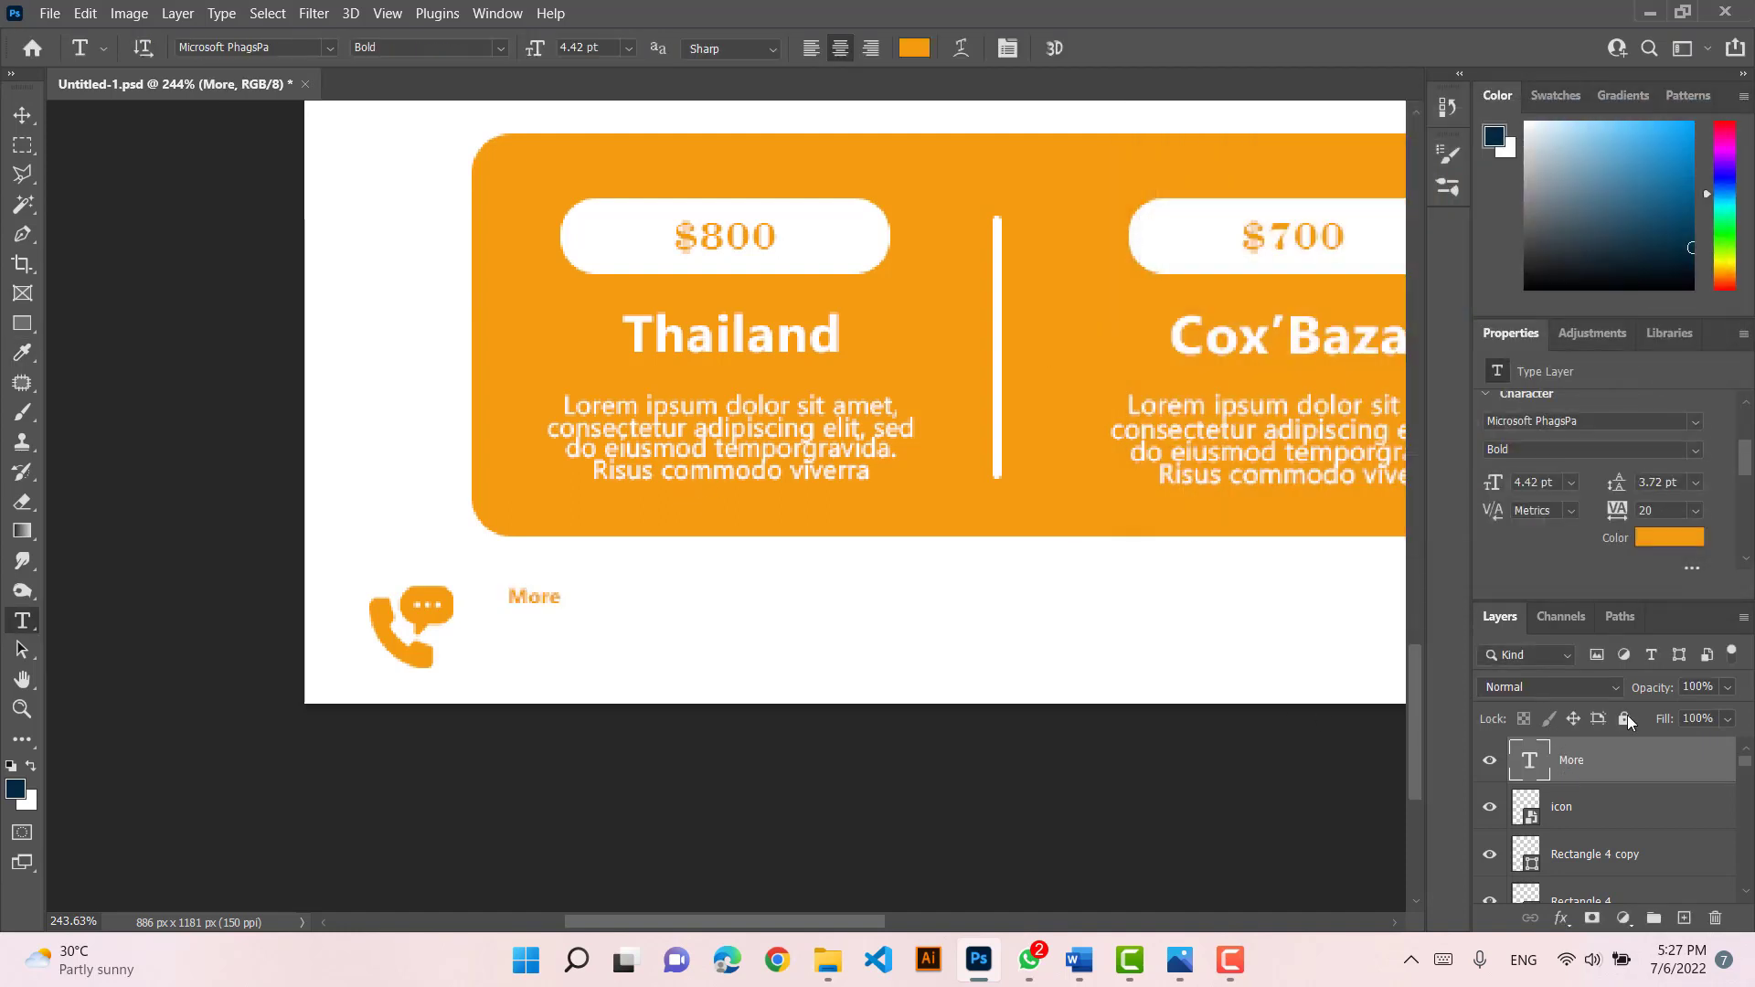
# Extend the "More" text to read "More Information Call Us", enlarge it to 5.52 pt and place it beside the phone icon
pyautogui.doubleClick(1514, 766)
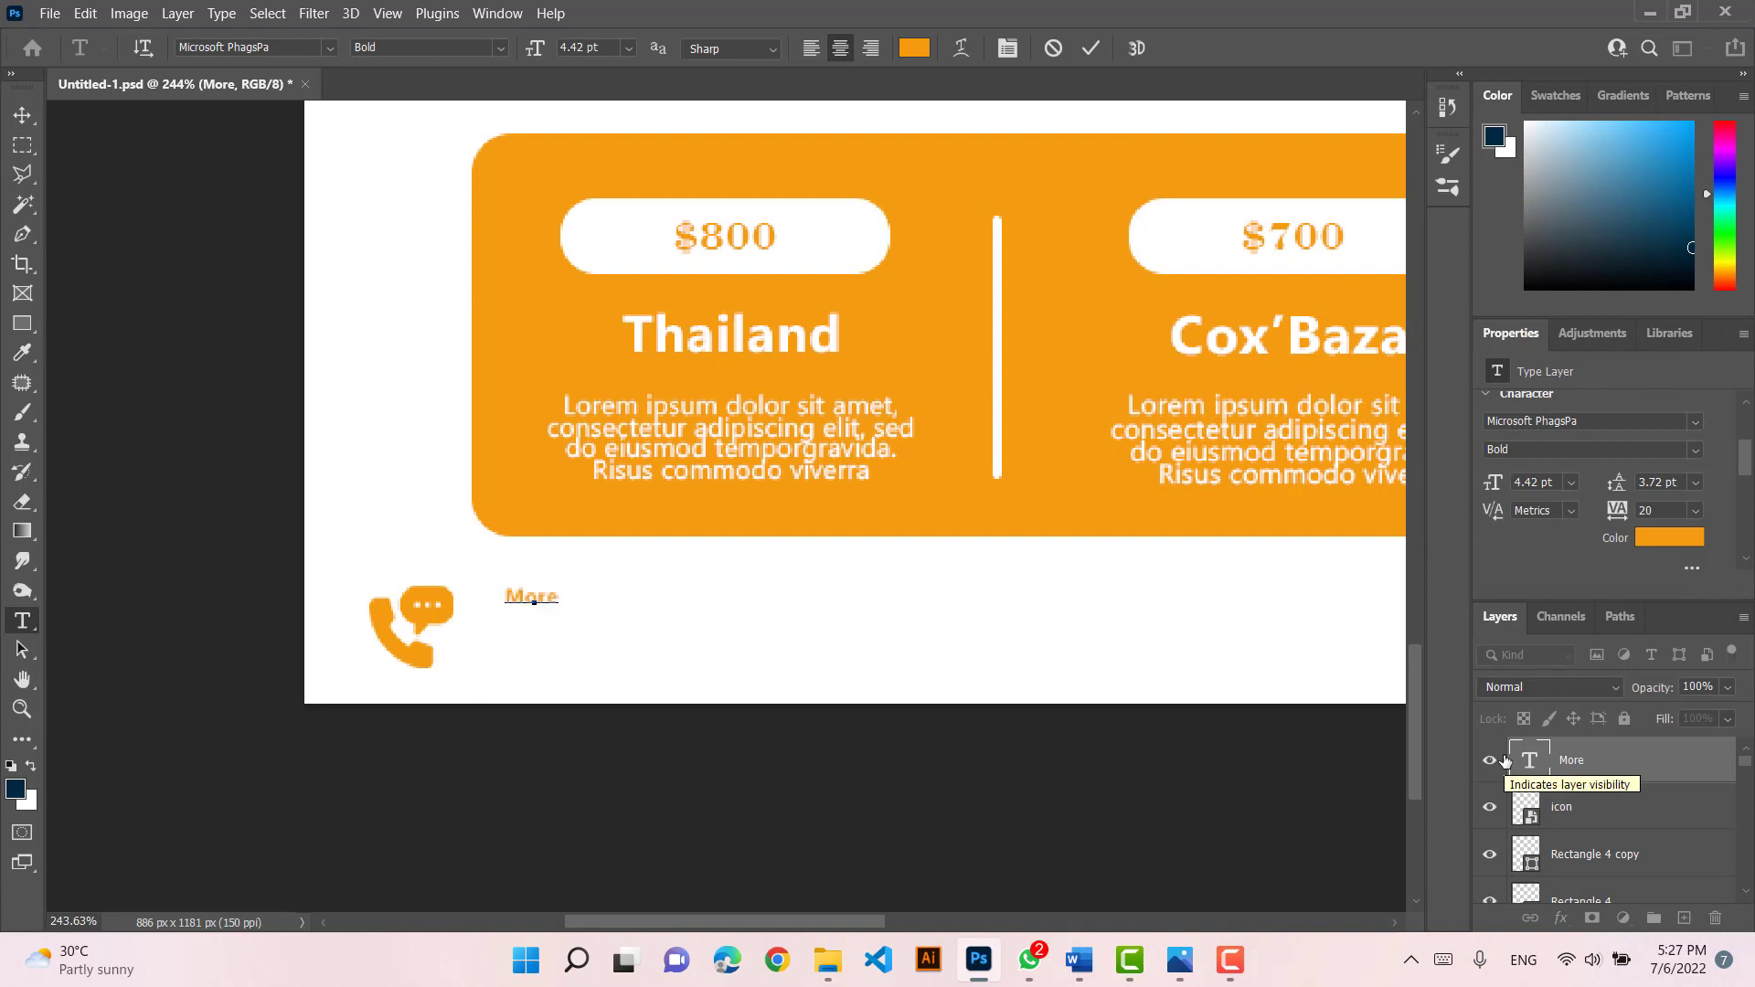
pyautogui.write('Information Call Us')
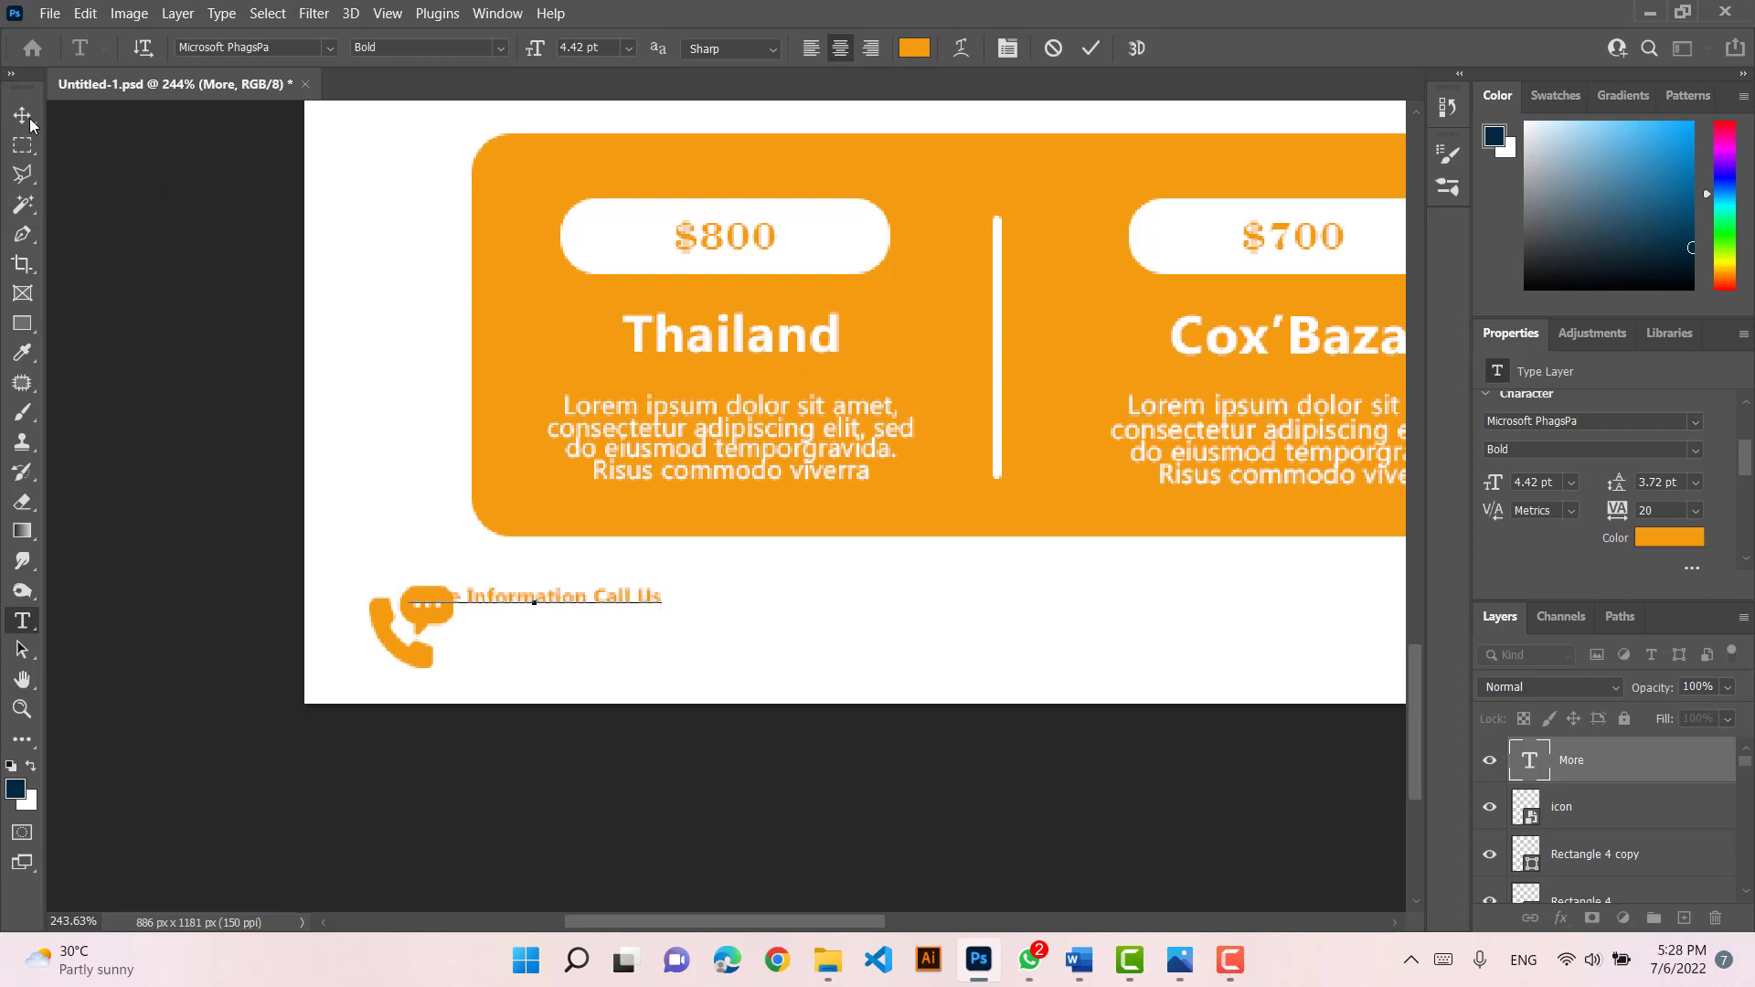
pyautogui.click(28, 118)
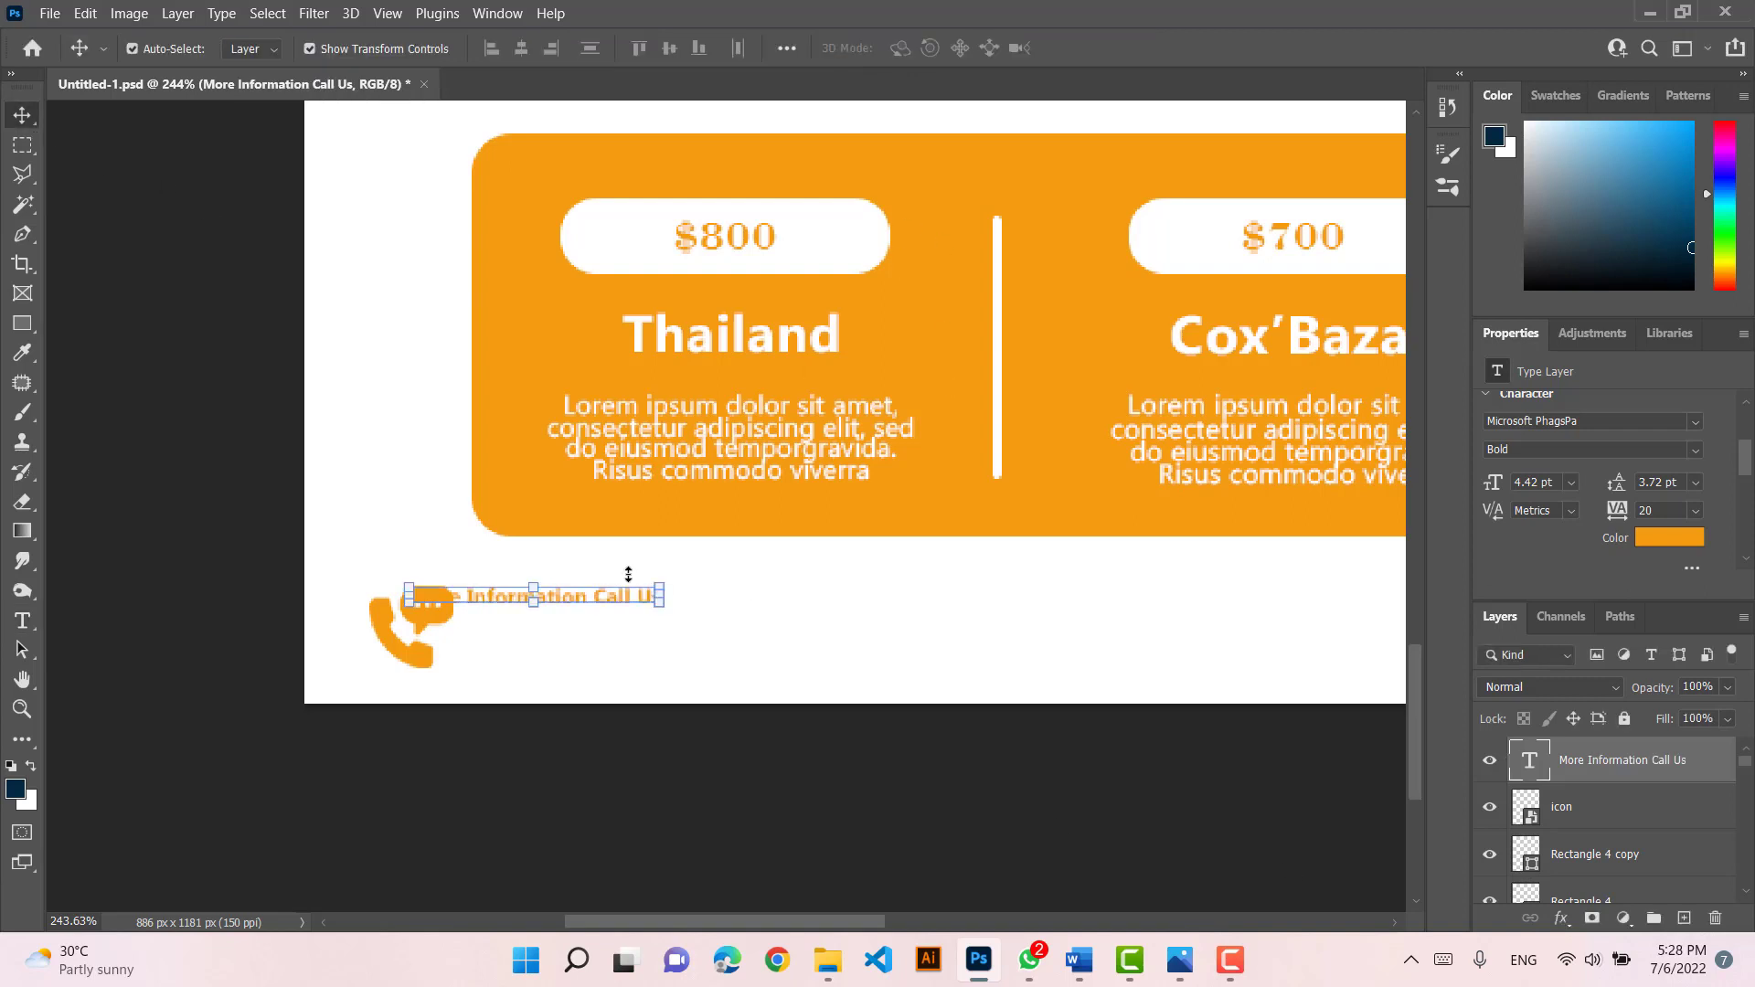
pyautogui.moveTo(664, 605); pyautogui.dragTo(757, 604)
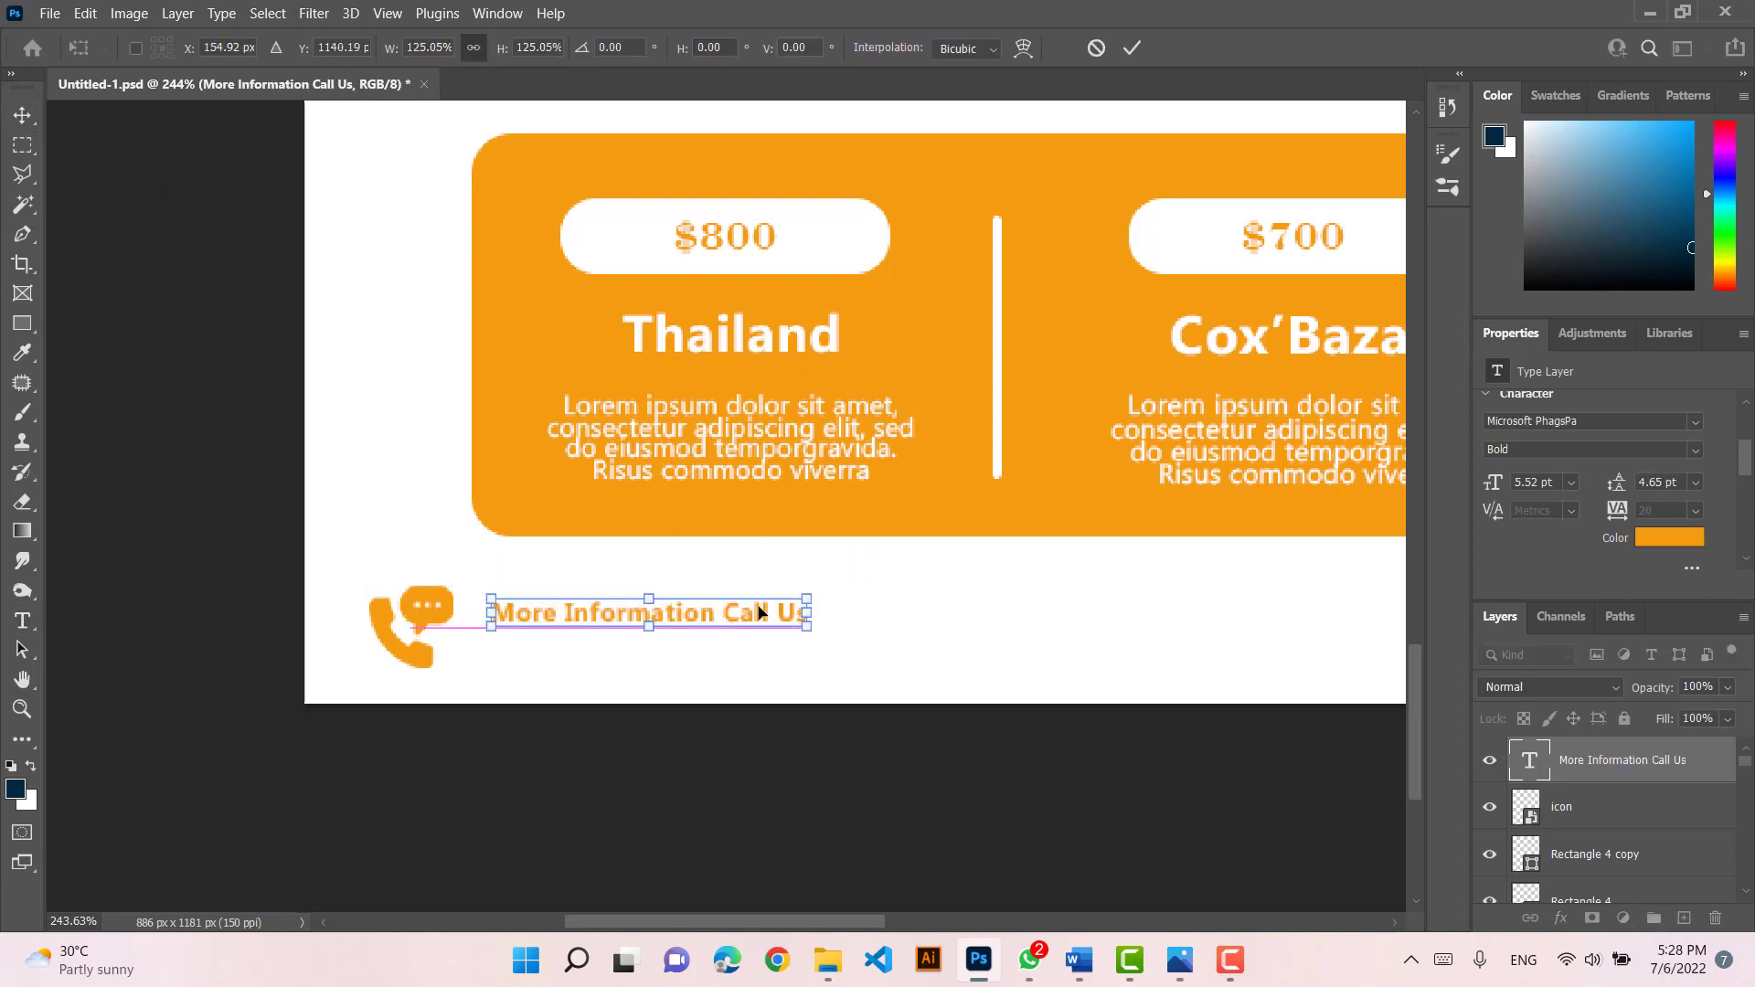
pyautogui.press('Return')
pyautogui.keyDown('ctrl'); pyautogui.click(785, 665); pyautogui.keyUp('ctrl')
# Duplicate the "More Information Call Us" line directly below itself and replace the copy's text with the contact phone number
pyautogui.keyDown('ctrl'); pyautogui.click(648, 617); pyautogui.keyUp('ctrl')
pyautogui.hotkey('ctrl', 'c')
pyautogui.hotkey('ctrl', 'v')
pyautogui.moveTo(925, 403); pyautogui.dragTo(718, 645)
pyautogui.doubleClick(718, 646)
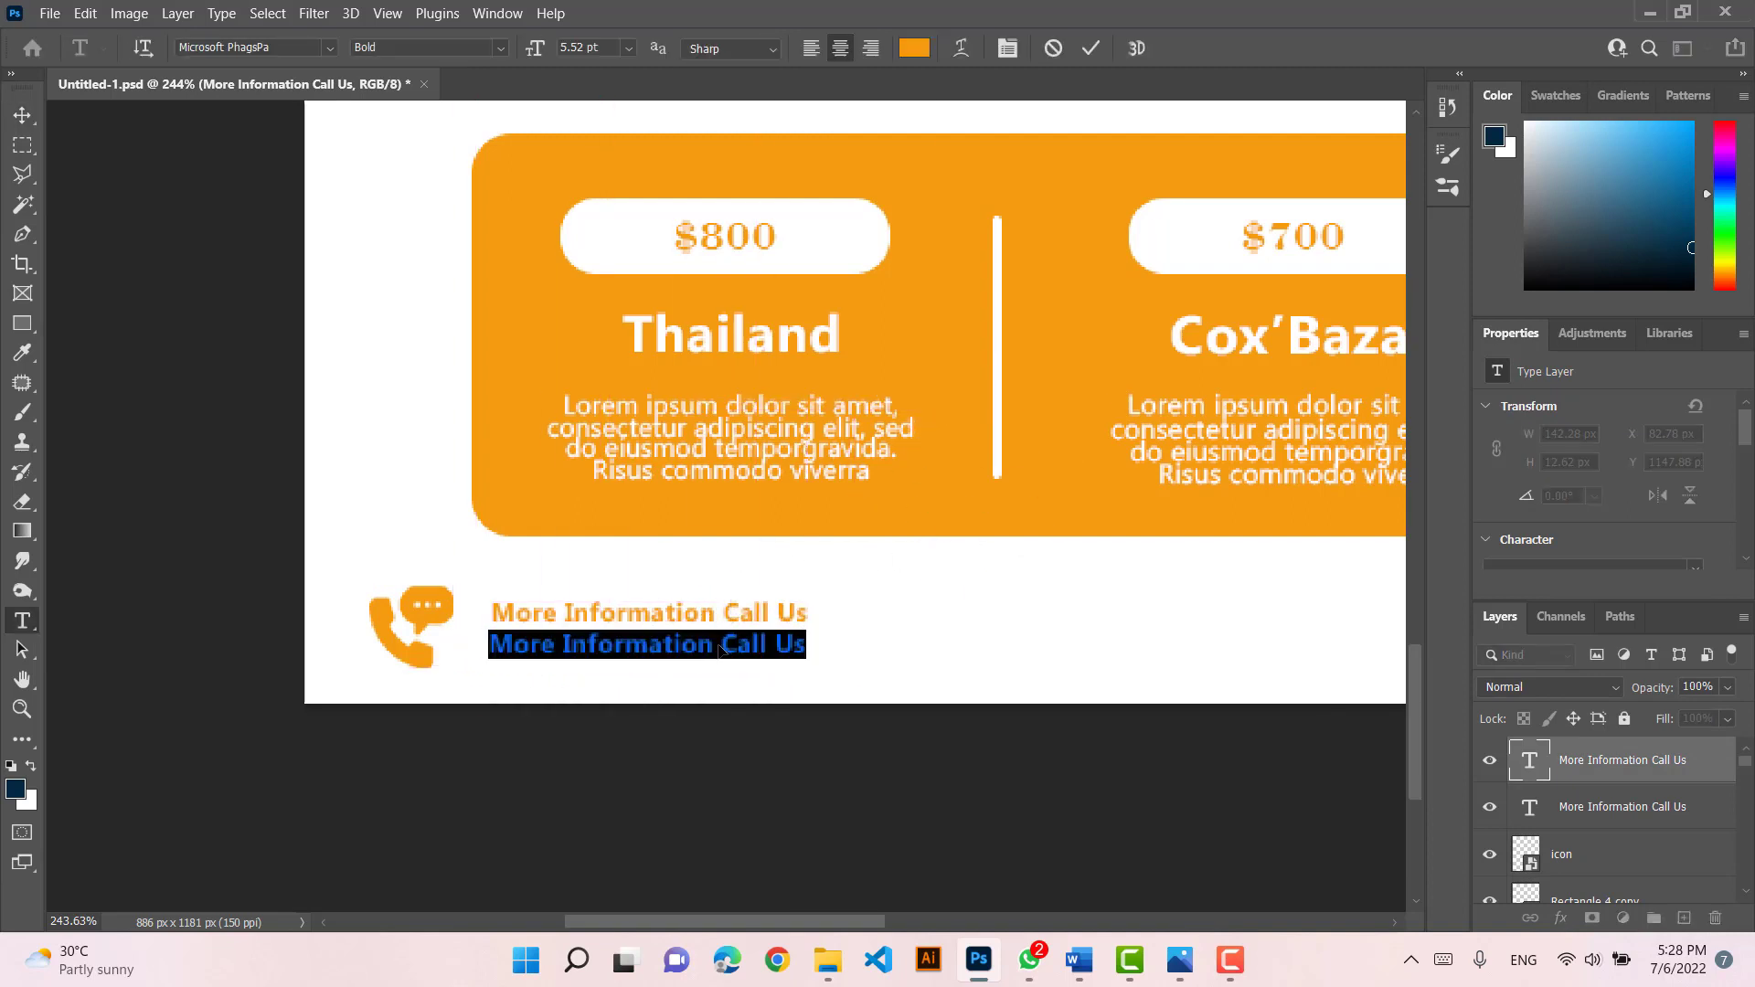
pyautogui.press('BackSpace')
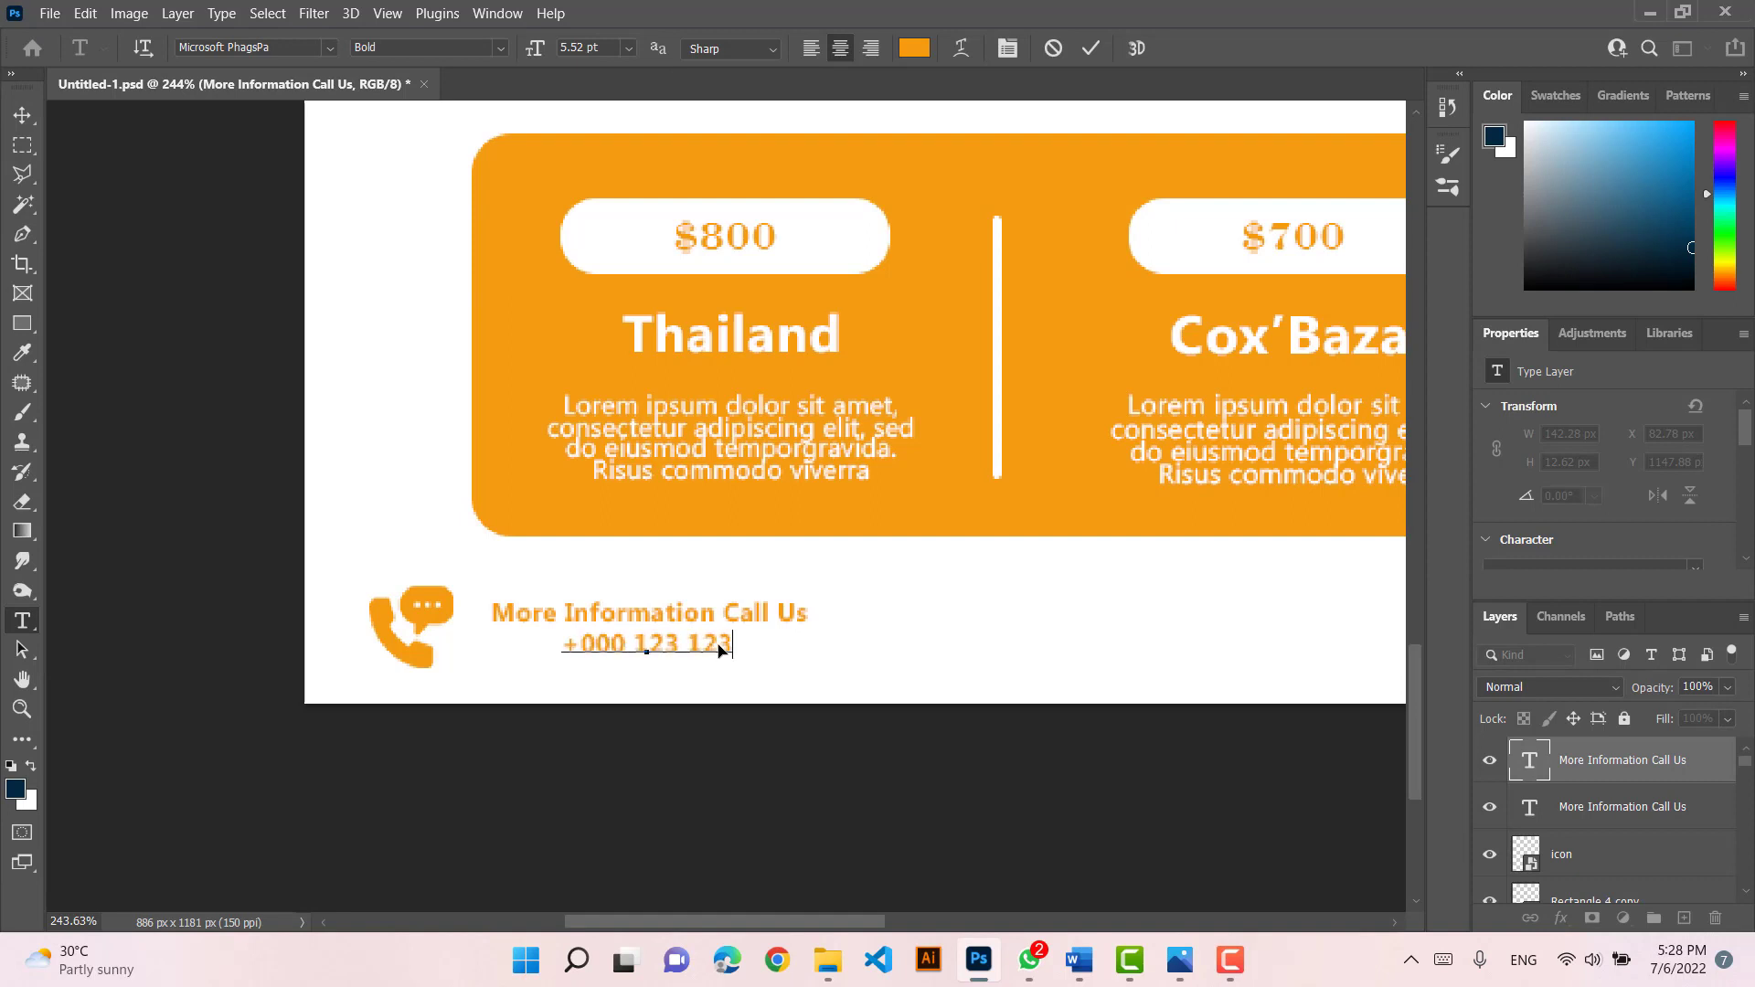
pyautogui.write('+000 123 123 5589')
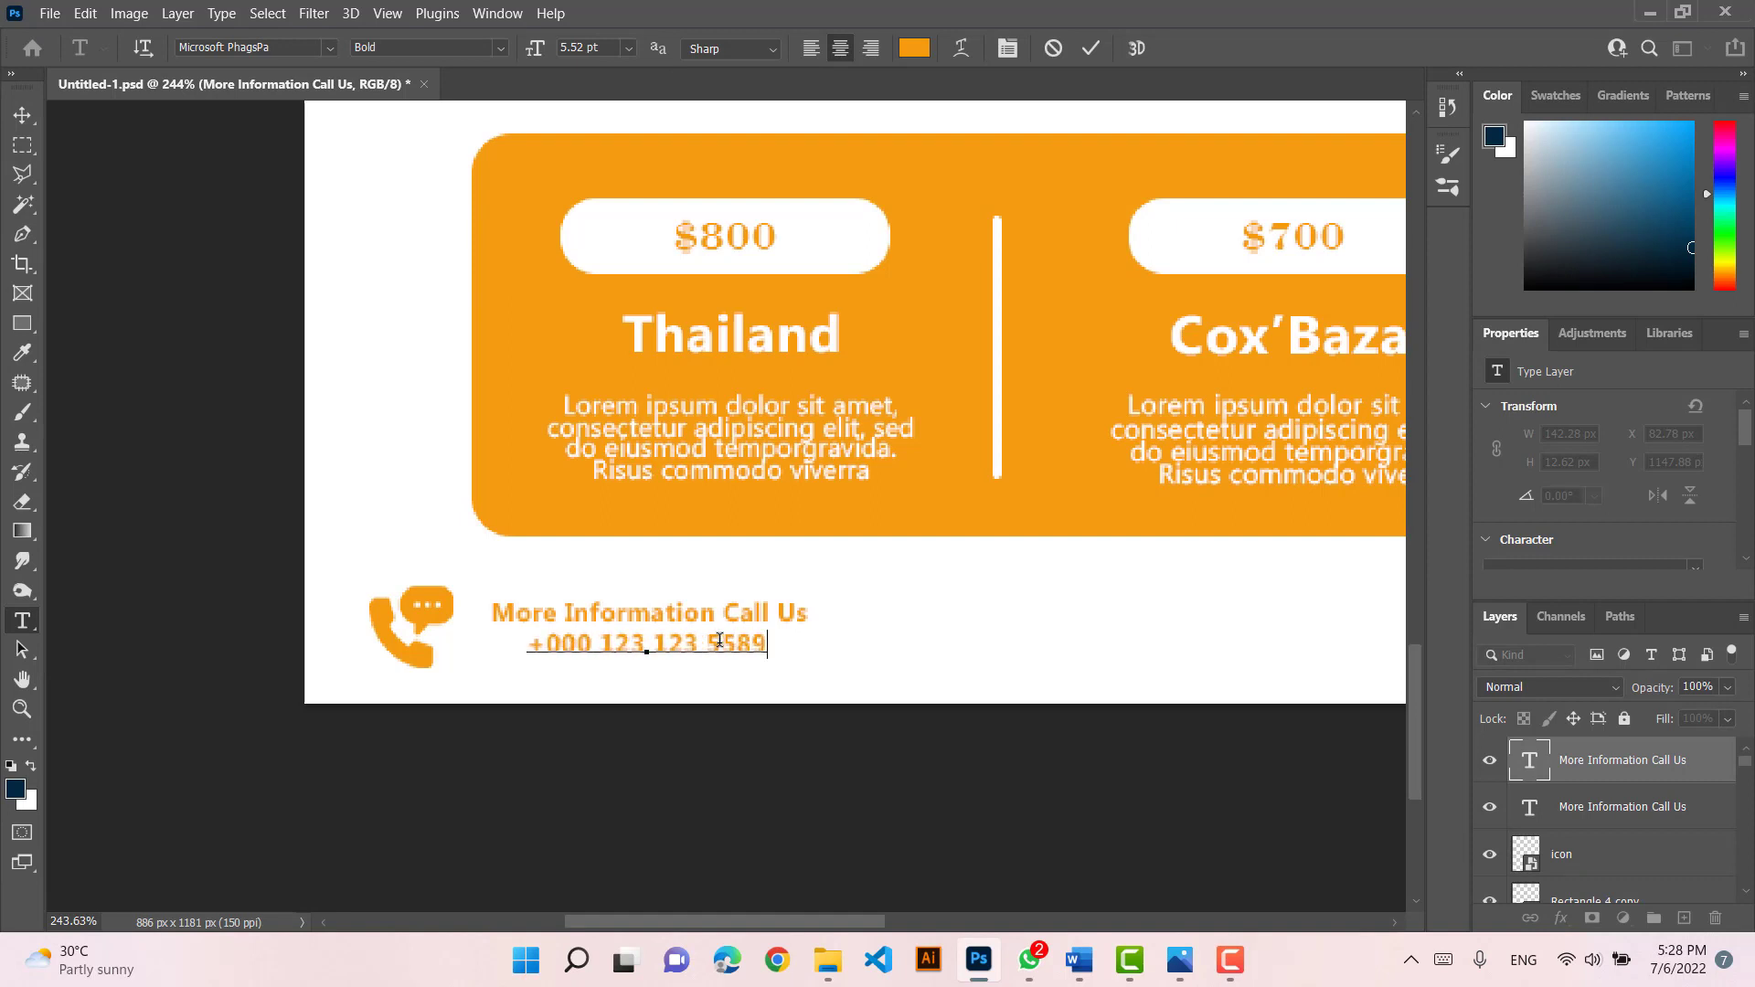
# Enlarge the phone number line to about 142 px wide and place it under "More Information Call Us" at about X 85, Y 1147 px
pyautogui.click(21, 114)
pyautogui.hotkey('ctrl', 't')
pyautogui.moveTo(706, 644); pyautogui.dragTo(477, 592)
pyautogui.press('Return')
# Draw a rounded rectangle 234 by 35 px below the orange panel at X 384, Y 1127 px and fill it with orange
pyautogui.click(27, 327)
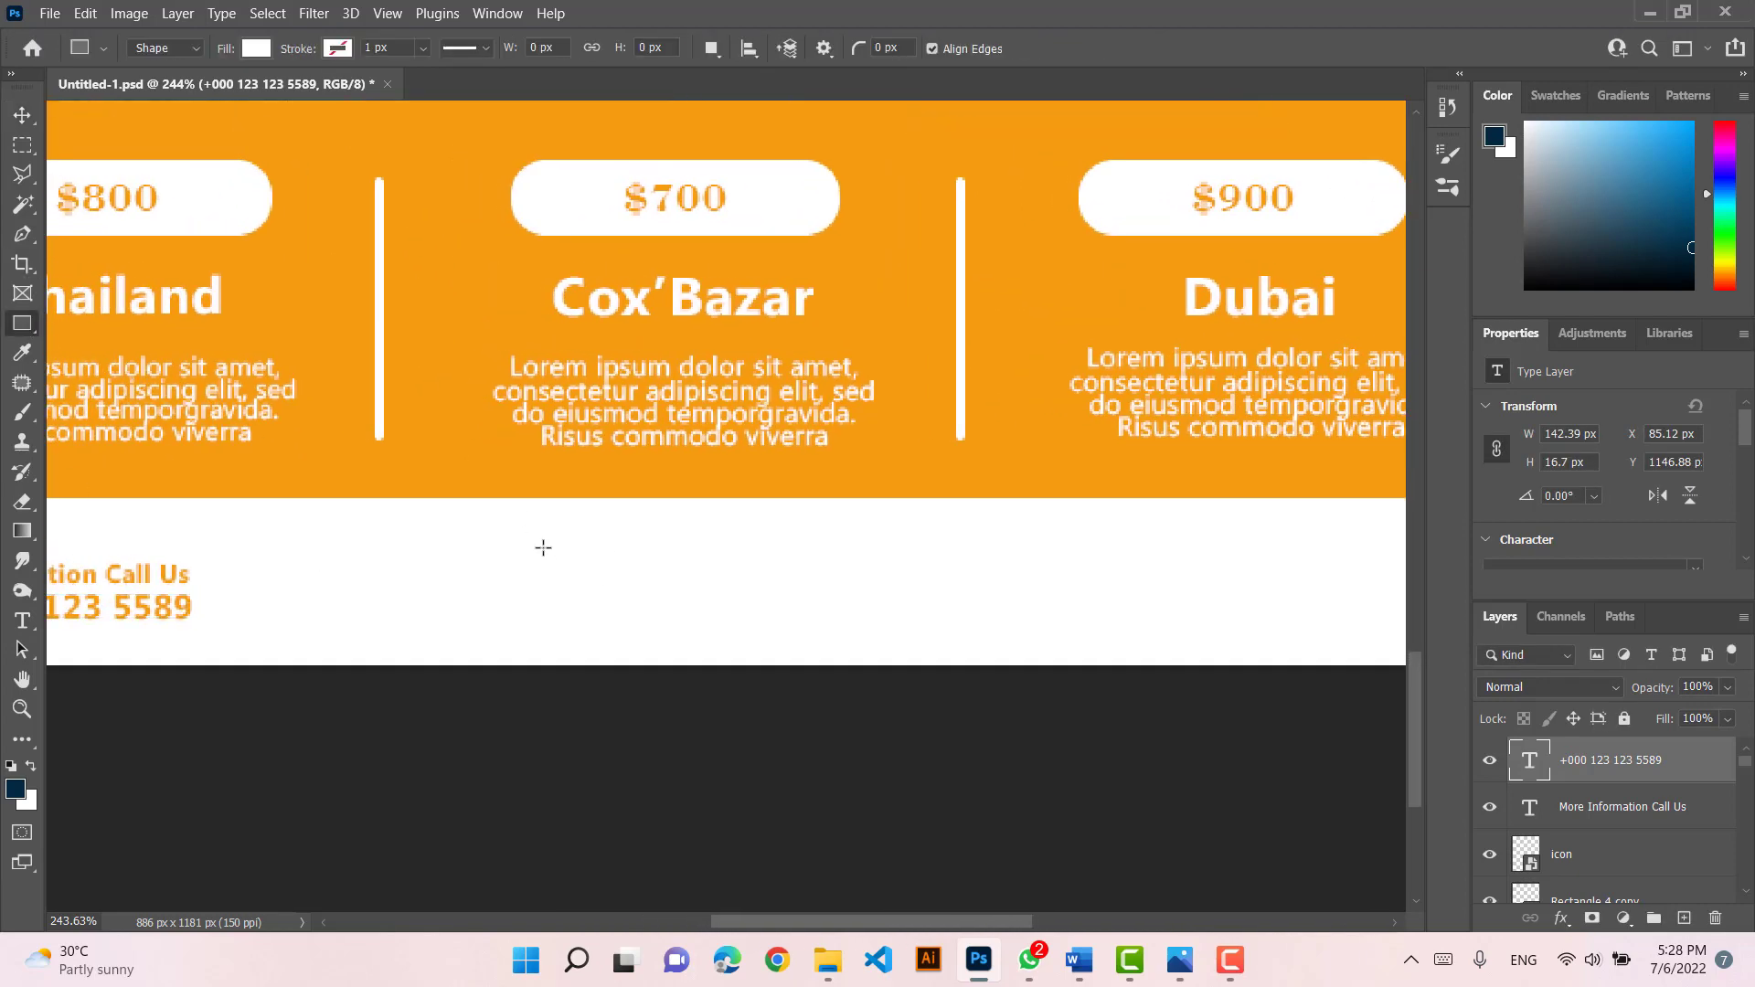
pyautogui.moveTo(542, 544)
pyautogui.mouseDown()
pyautogui.moveTo(1061, 621)
pyautogui.moveTo(1030, 573)
pyautogui.mouseUp()
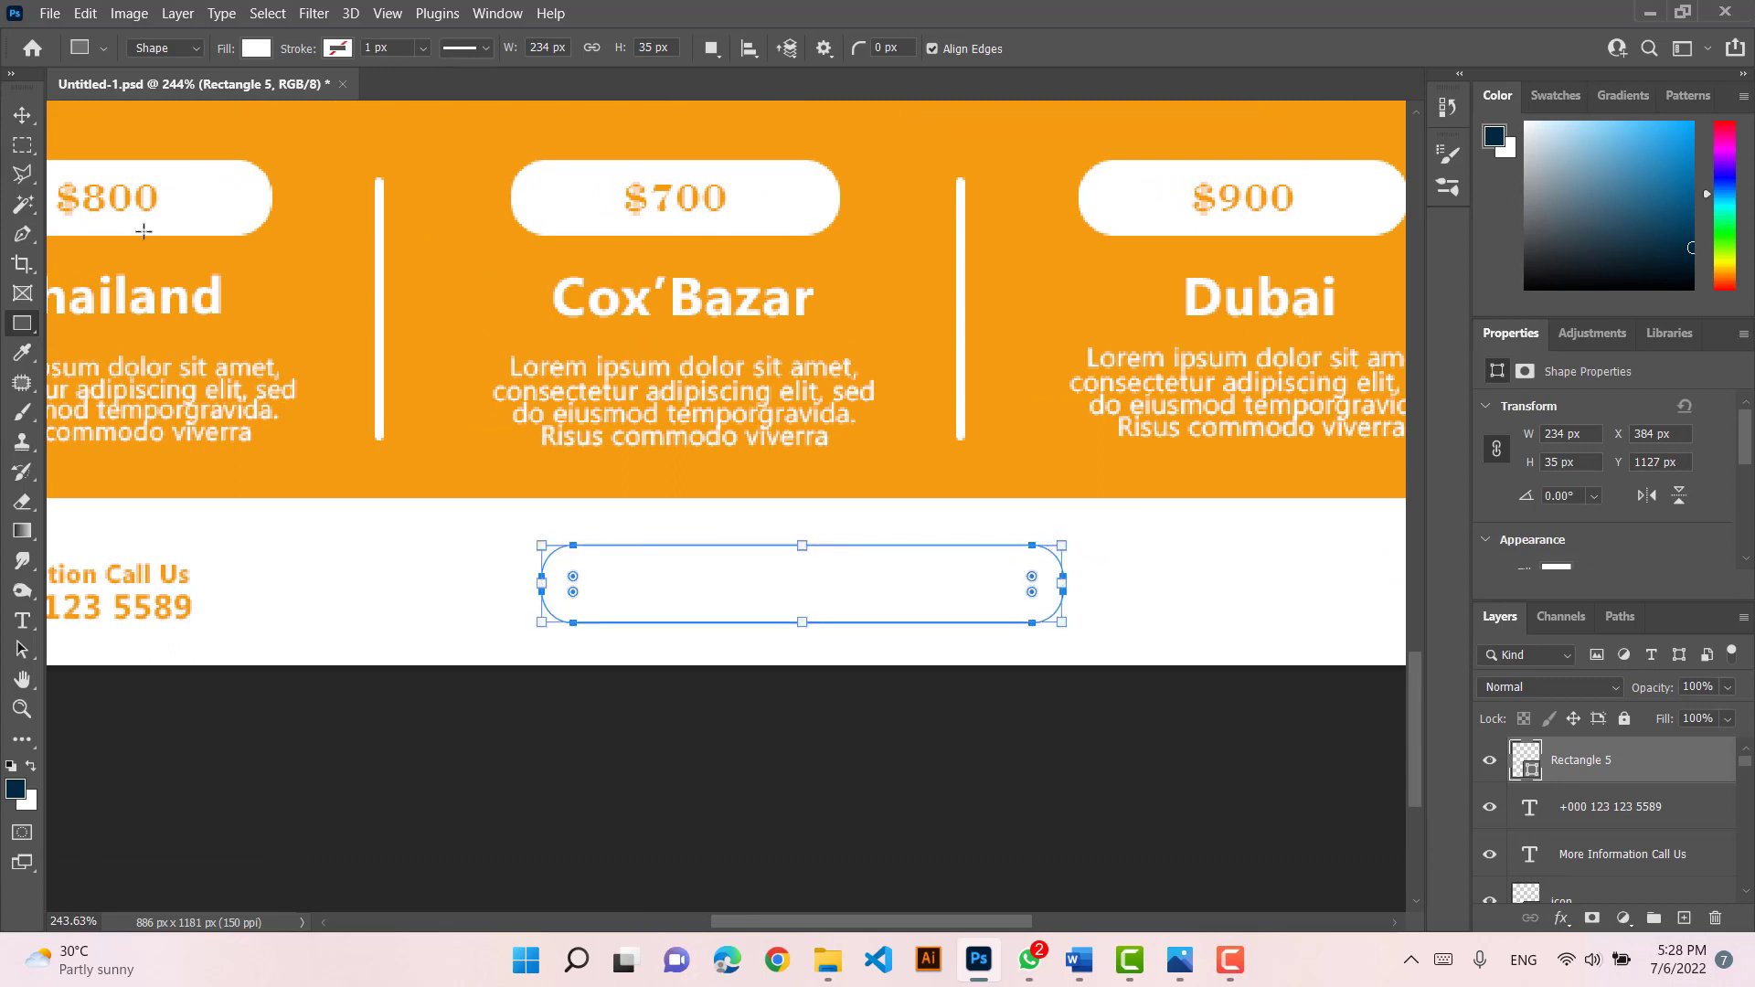
pyautogui.click(256, 47)
pyautogui.click(115, 160)
pyautogui.press('Return')
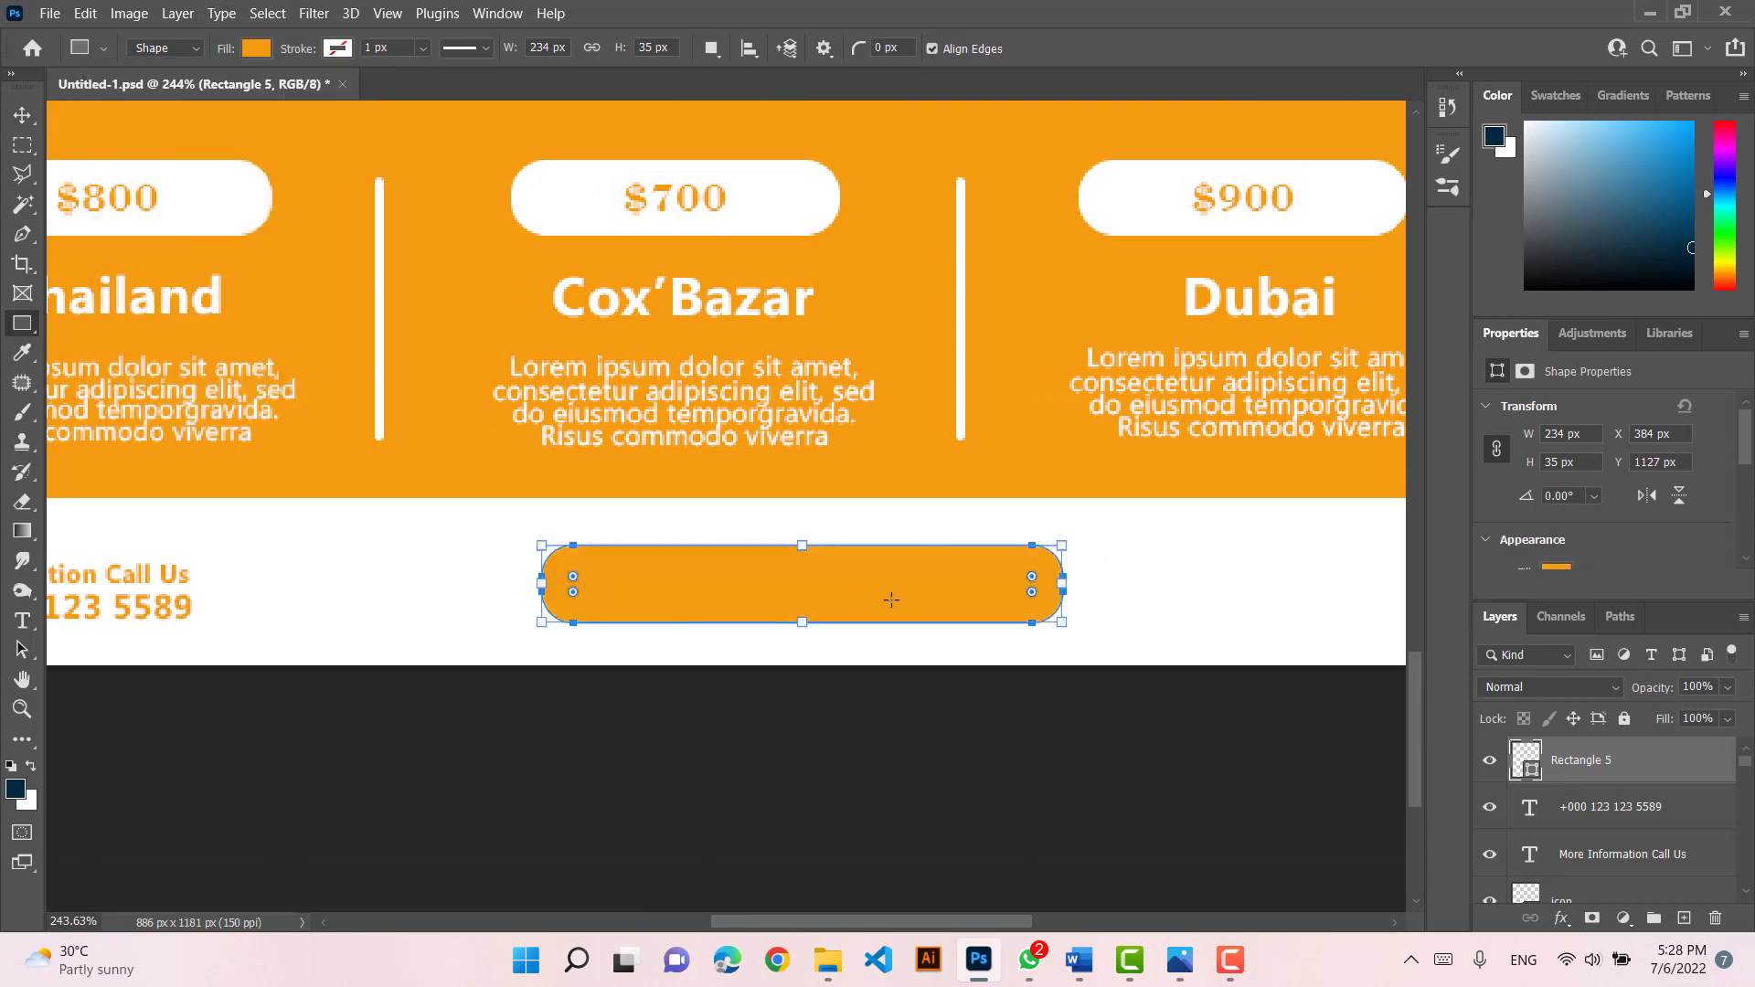
# Add the text "BOOK NOW" in the footer and set its colour to white
pyautogui.press('v')
pyautogui.click(28, 622)
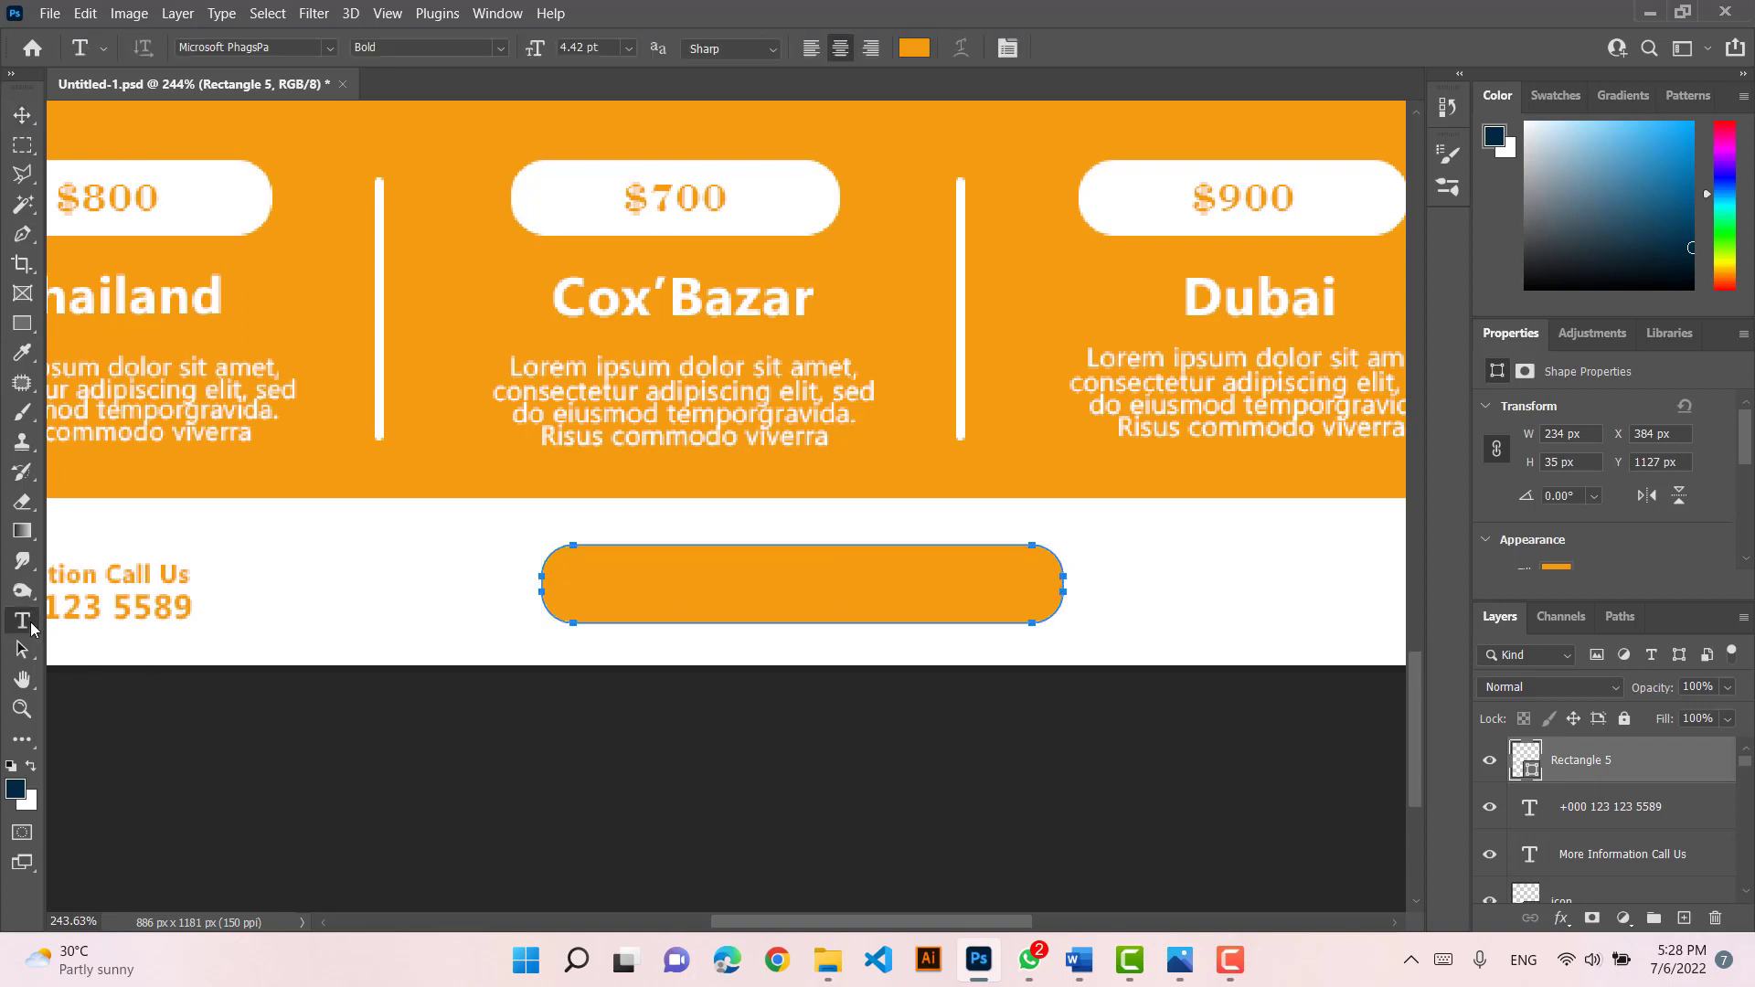
pyautogui.click(382, 555)
pyautogui.write('BOOK NOW')
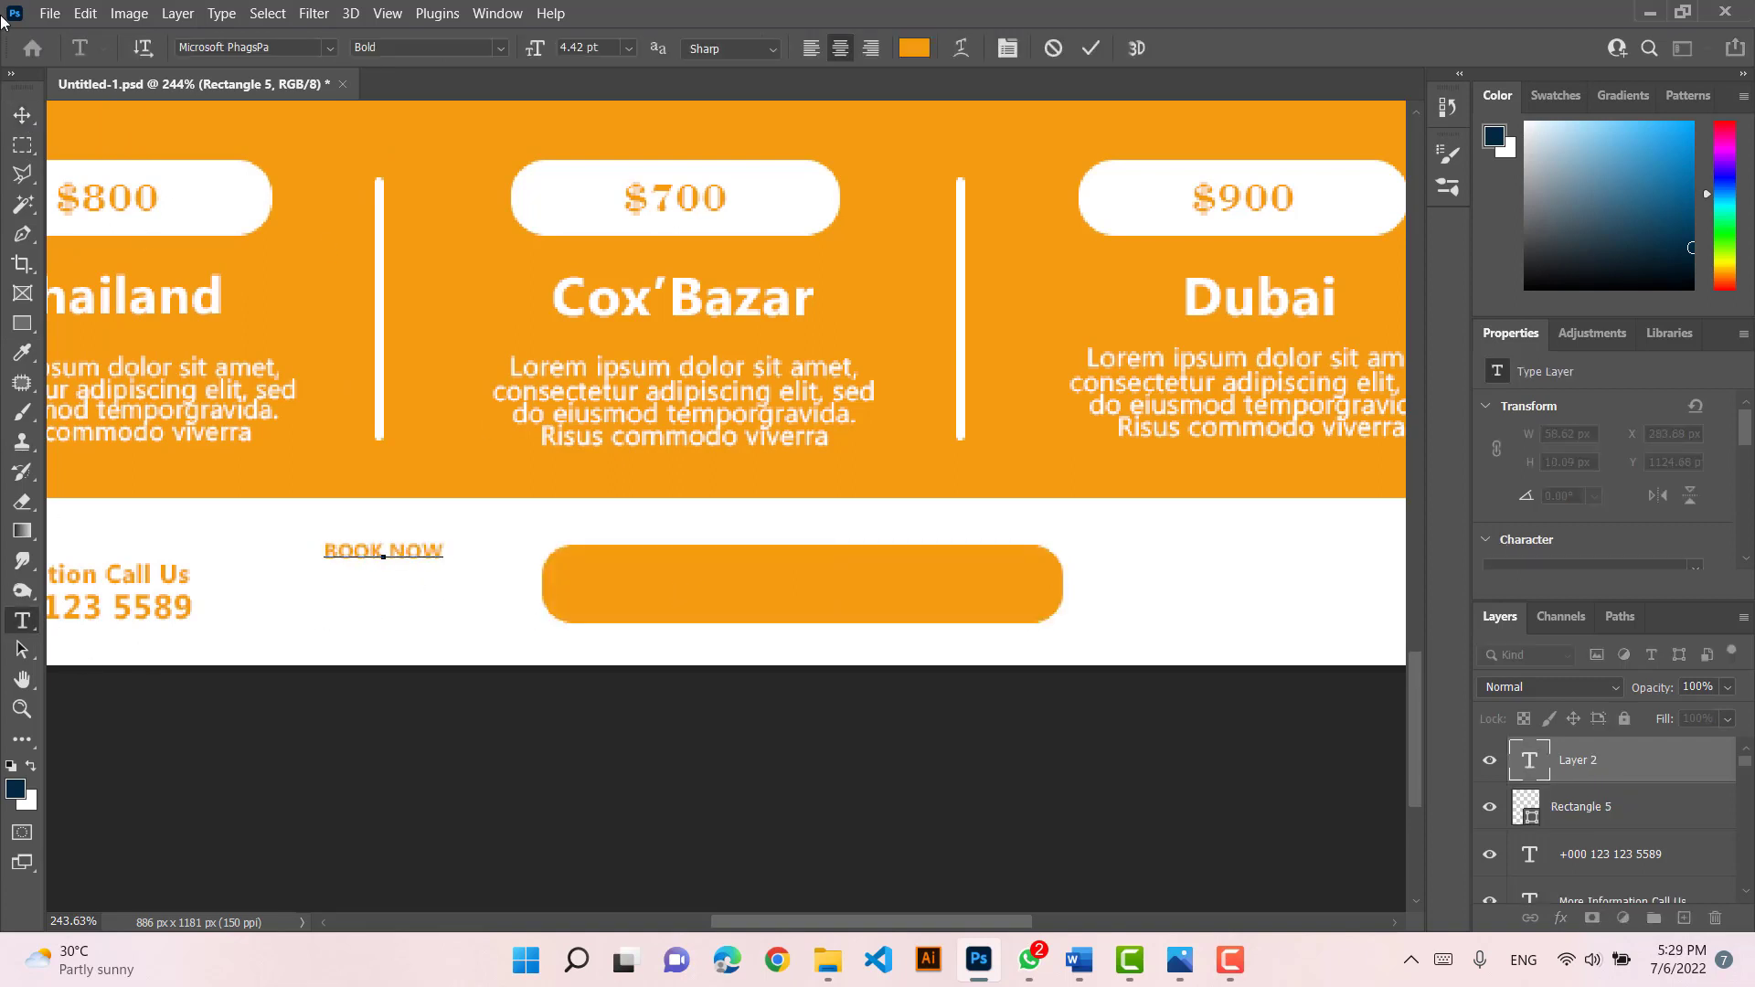
pyautogui.click(22, 115)
pyautogui.scroll(-2, 1709, 549)
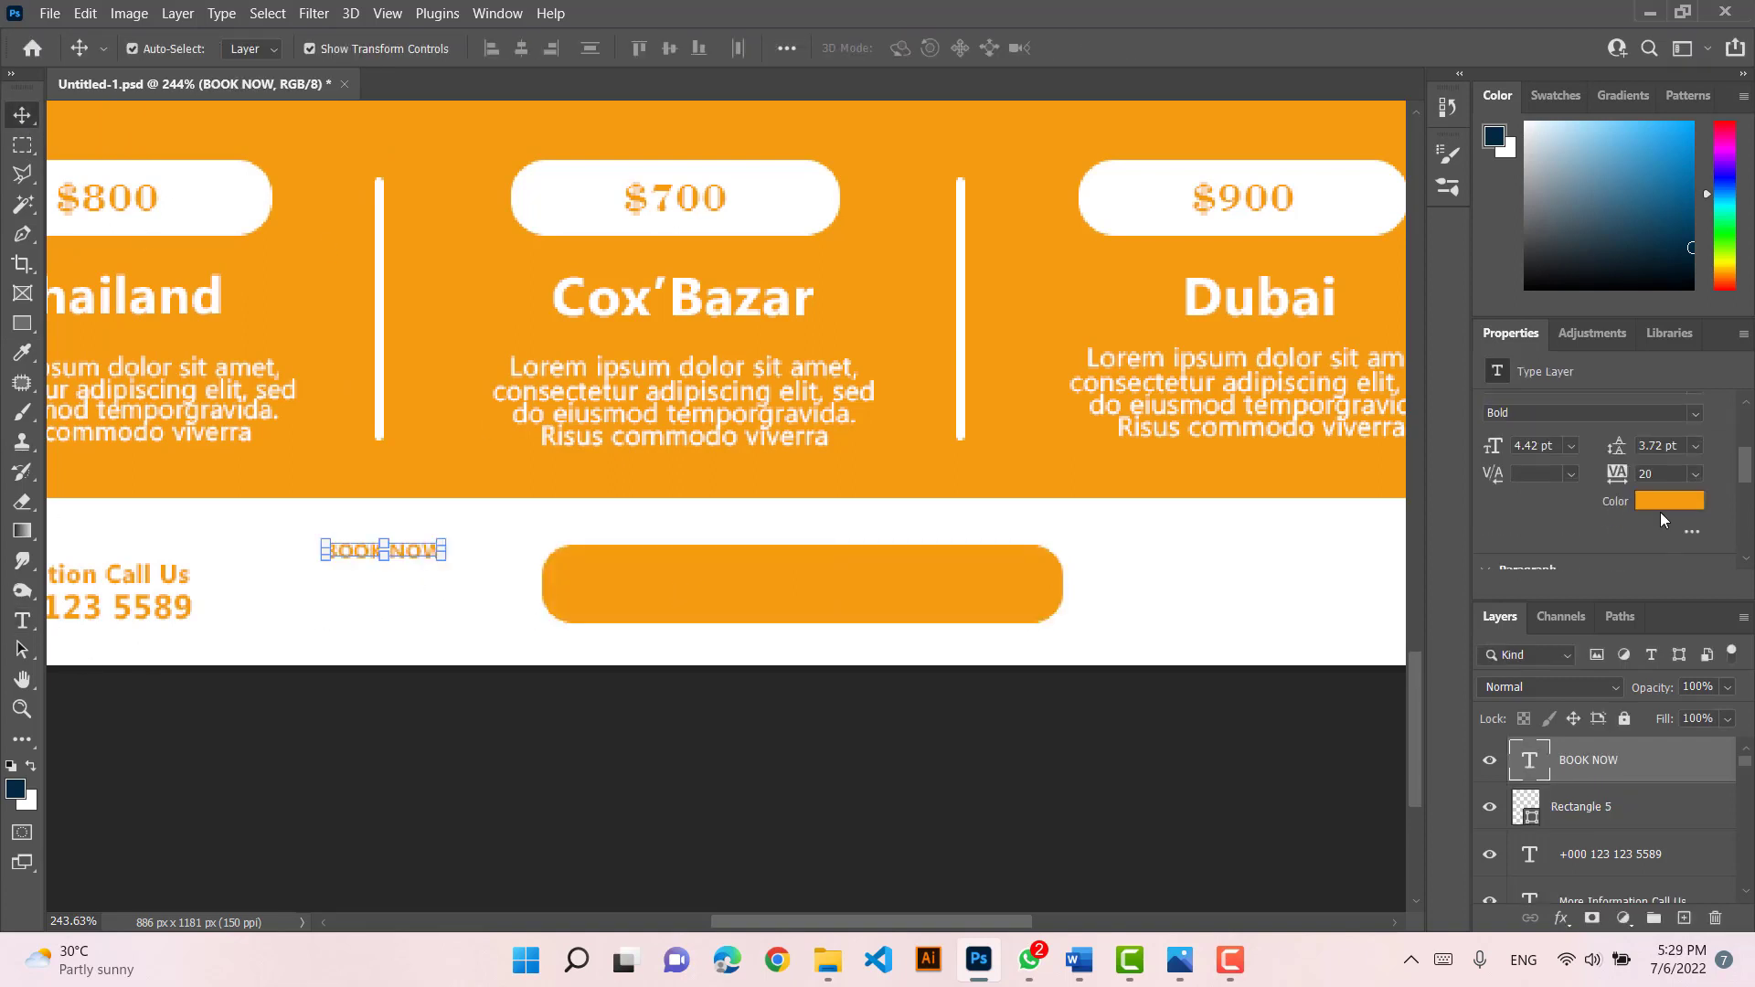
pyautogui.click(1660, 512)
pyautogui.click(1149, 168)
pyautogui.click(1641, 164)
# Enlarge "BOOK NOW" to 12.54 pt and centre it on the orange rounded rectangle
pyautogui.moveTo(439, 556); pyautogui.dragTo(940, 595)
pyautogui.press('Return')
pyautogui.press('Return')
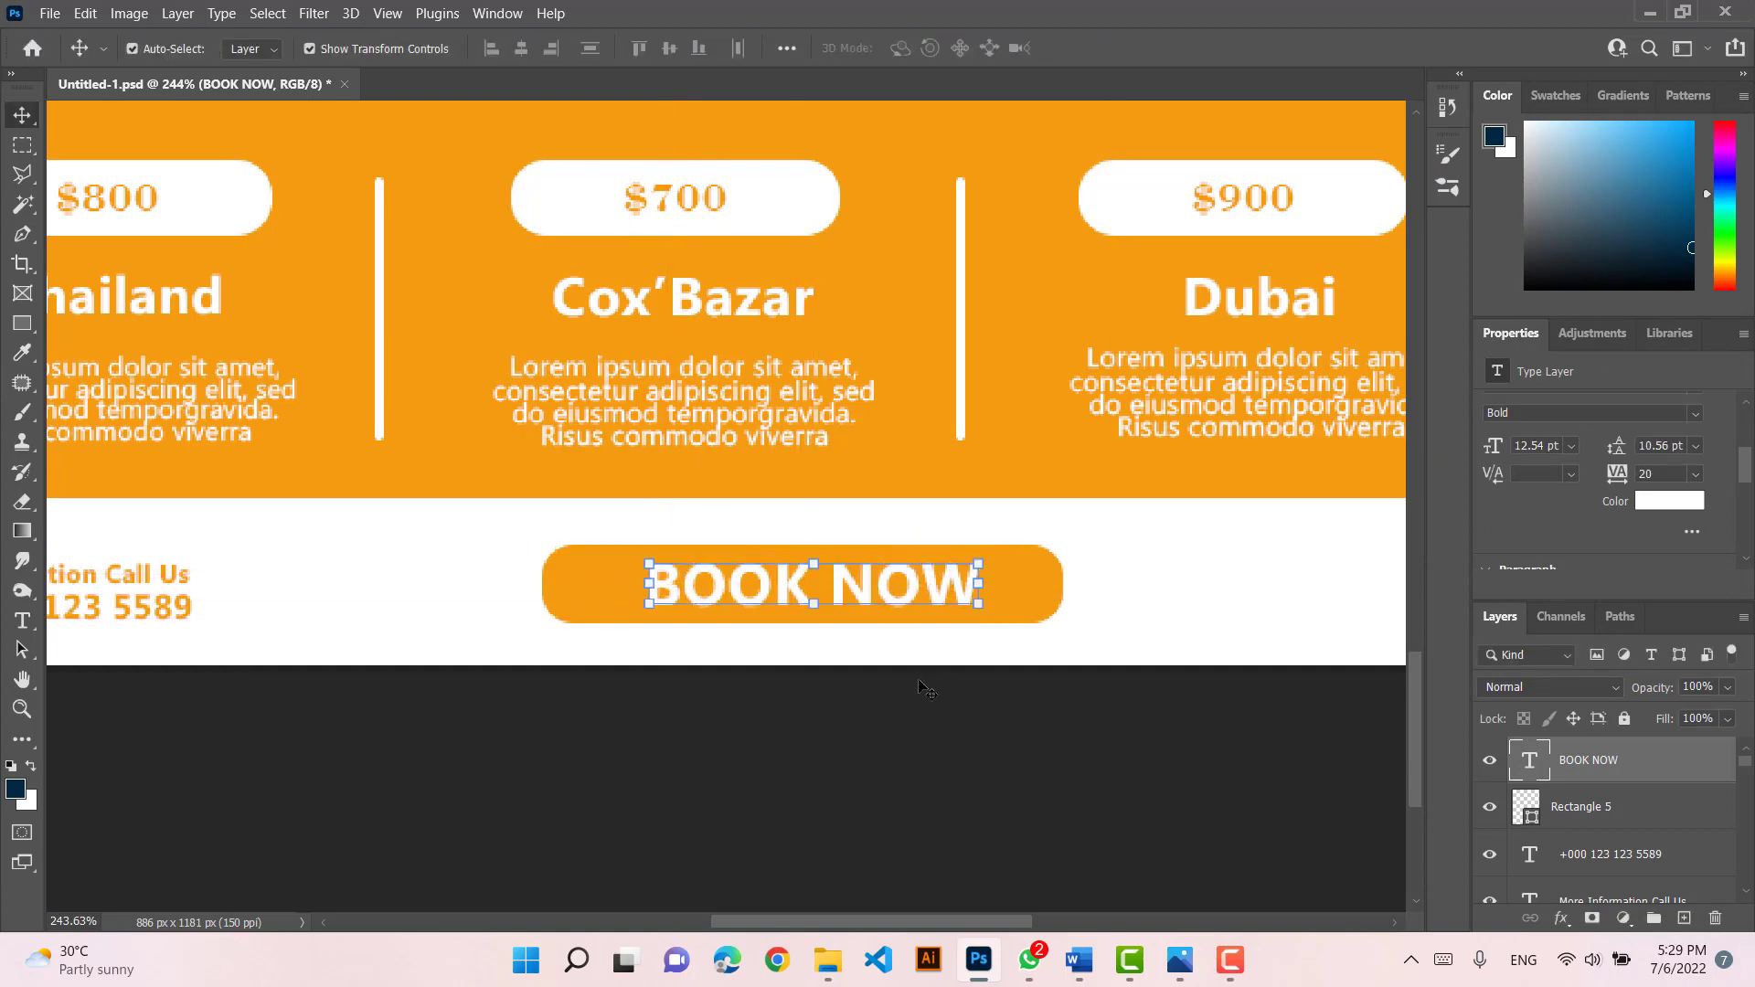
pyautogui.moveTo(924, 687); pyautogui.dragTo(852, 560)
pyautogui.click(523, 50)
pyautogui.click(1204, 620)
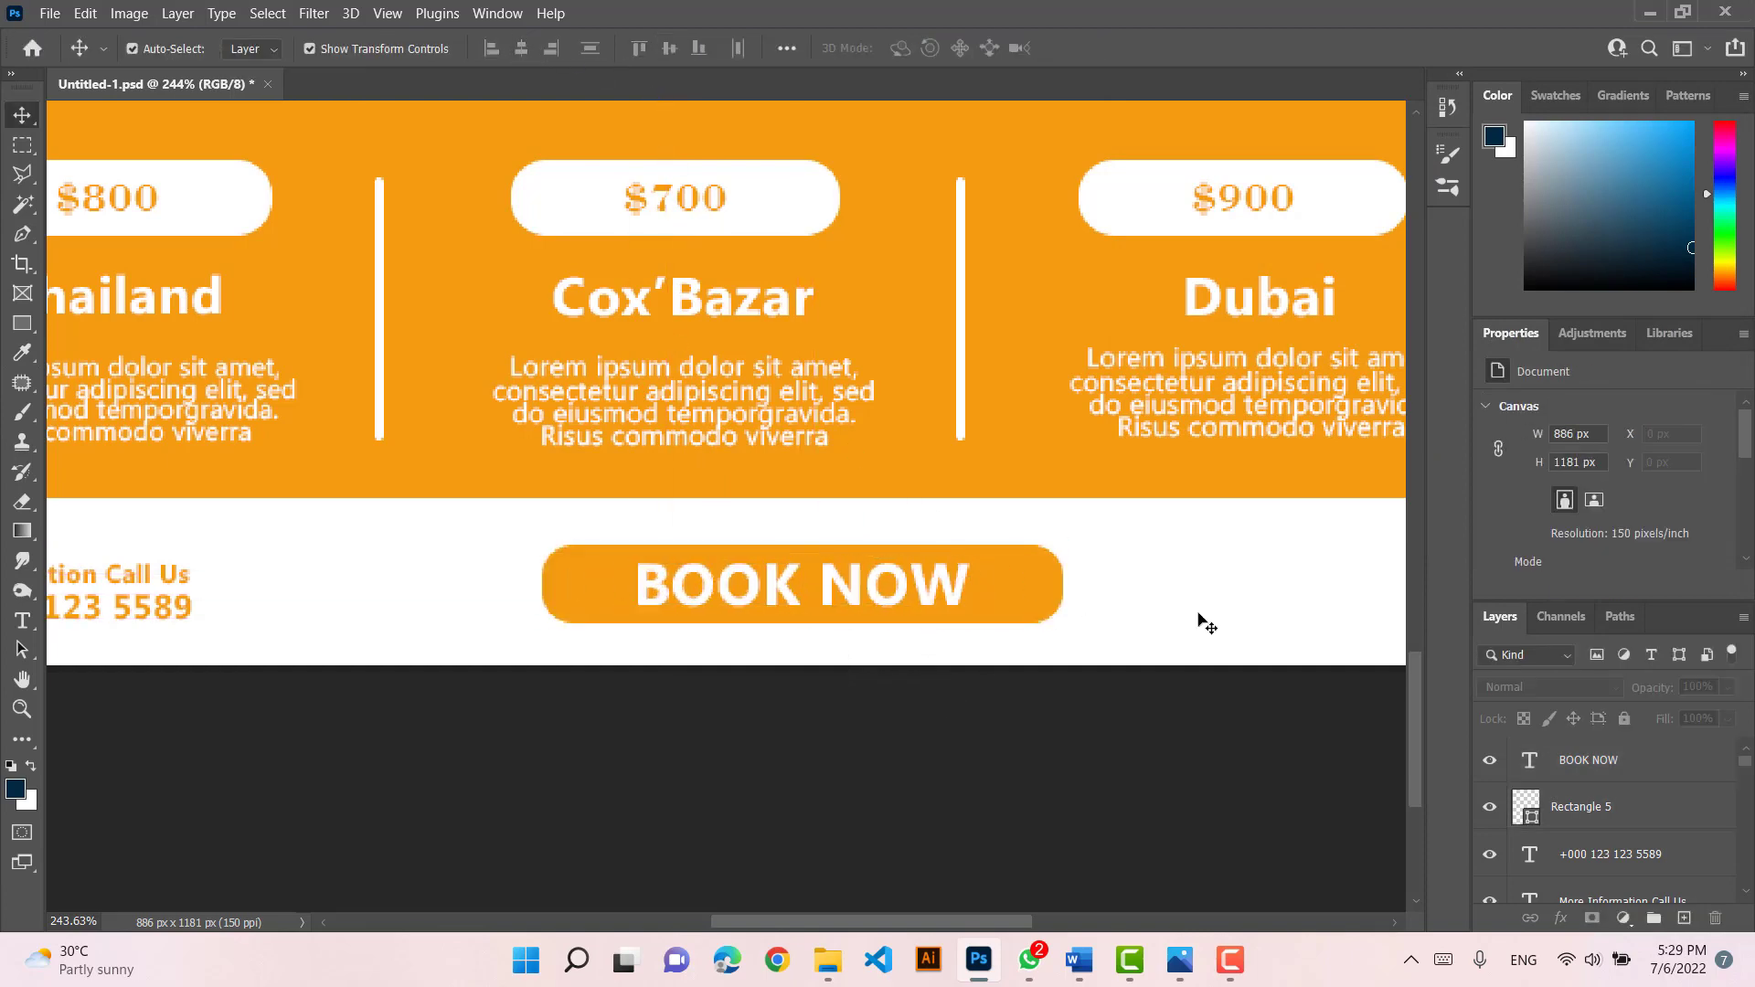
# Add a placeholder text line below the Dubai column in the footer and colour it with the orange sampled from the price panel
pyautogui.moveTo(1204, 620); pyautogui.dragTo(561, 519)
pyautogui.press('t')
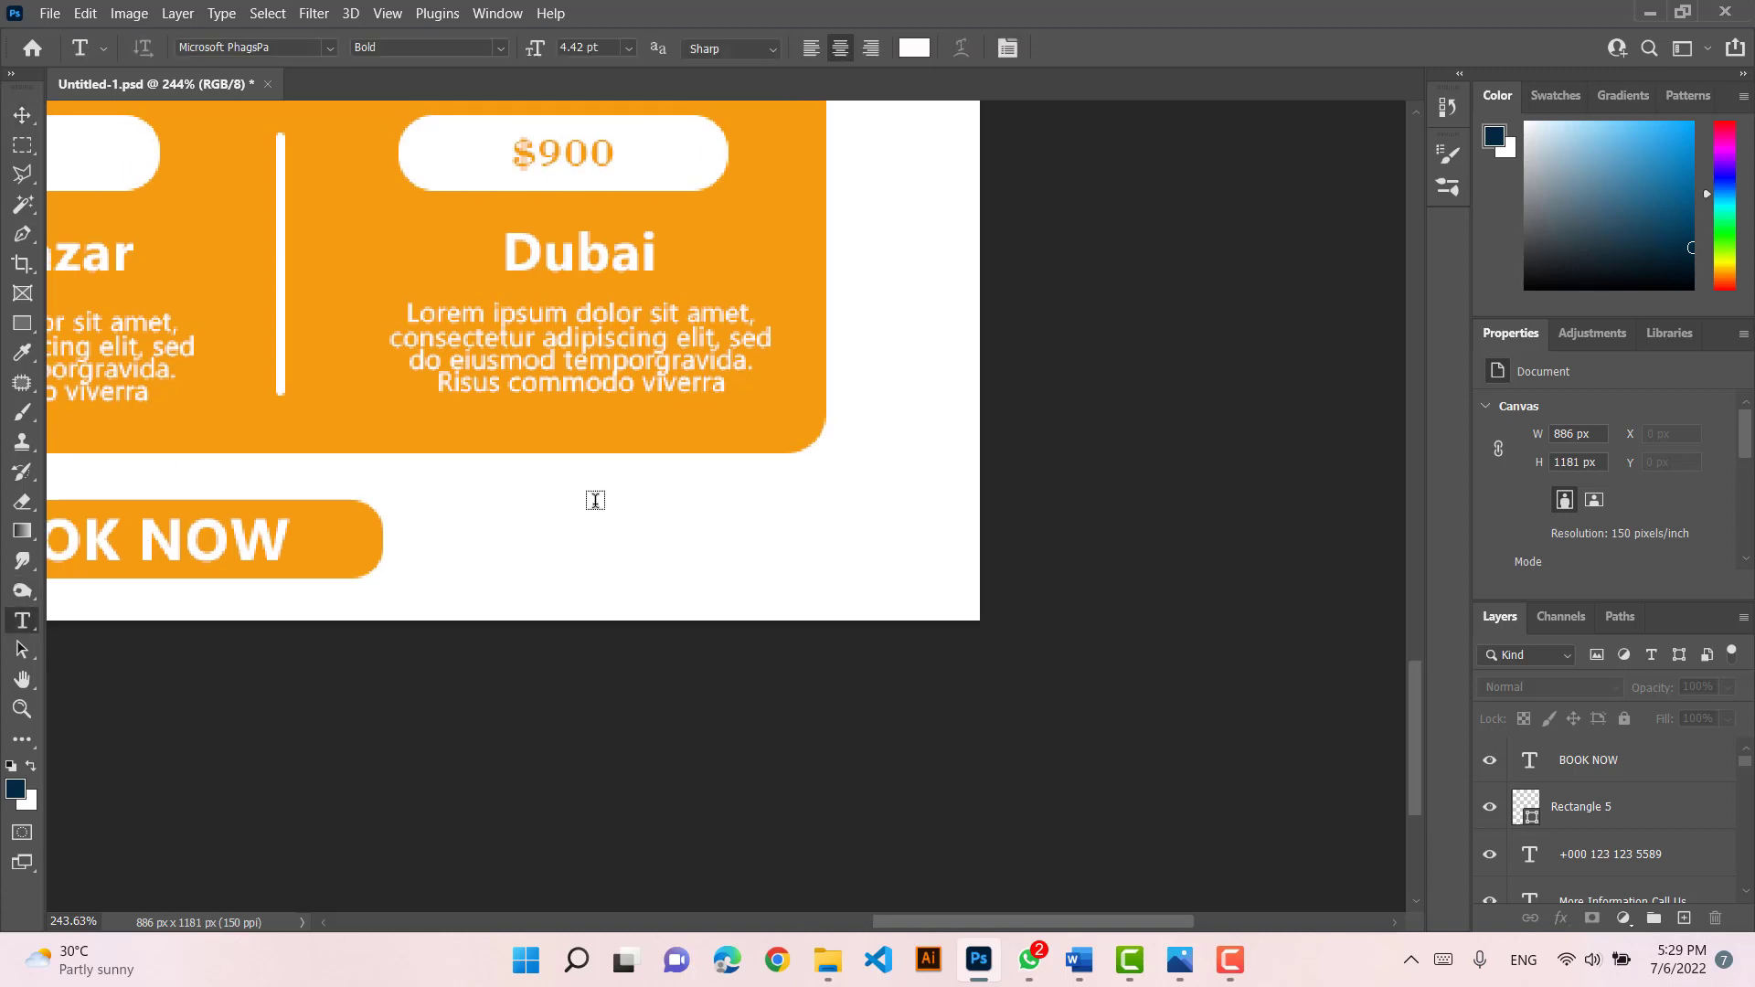
pyautogui.click(598, 512)
pyautogui.scroll(-3, 1618, 514)
pyautogui.click(1668, 521)
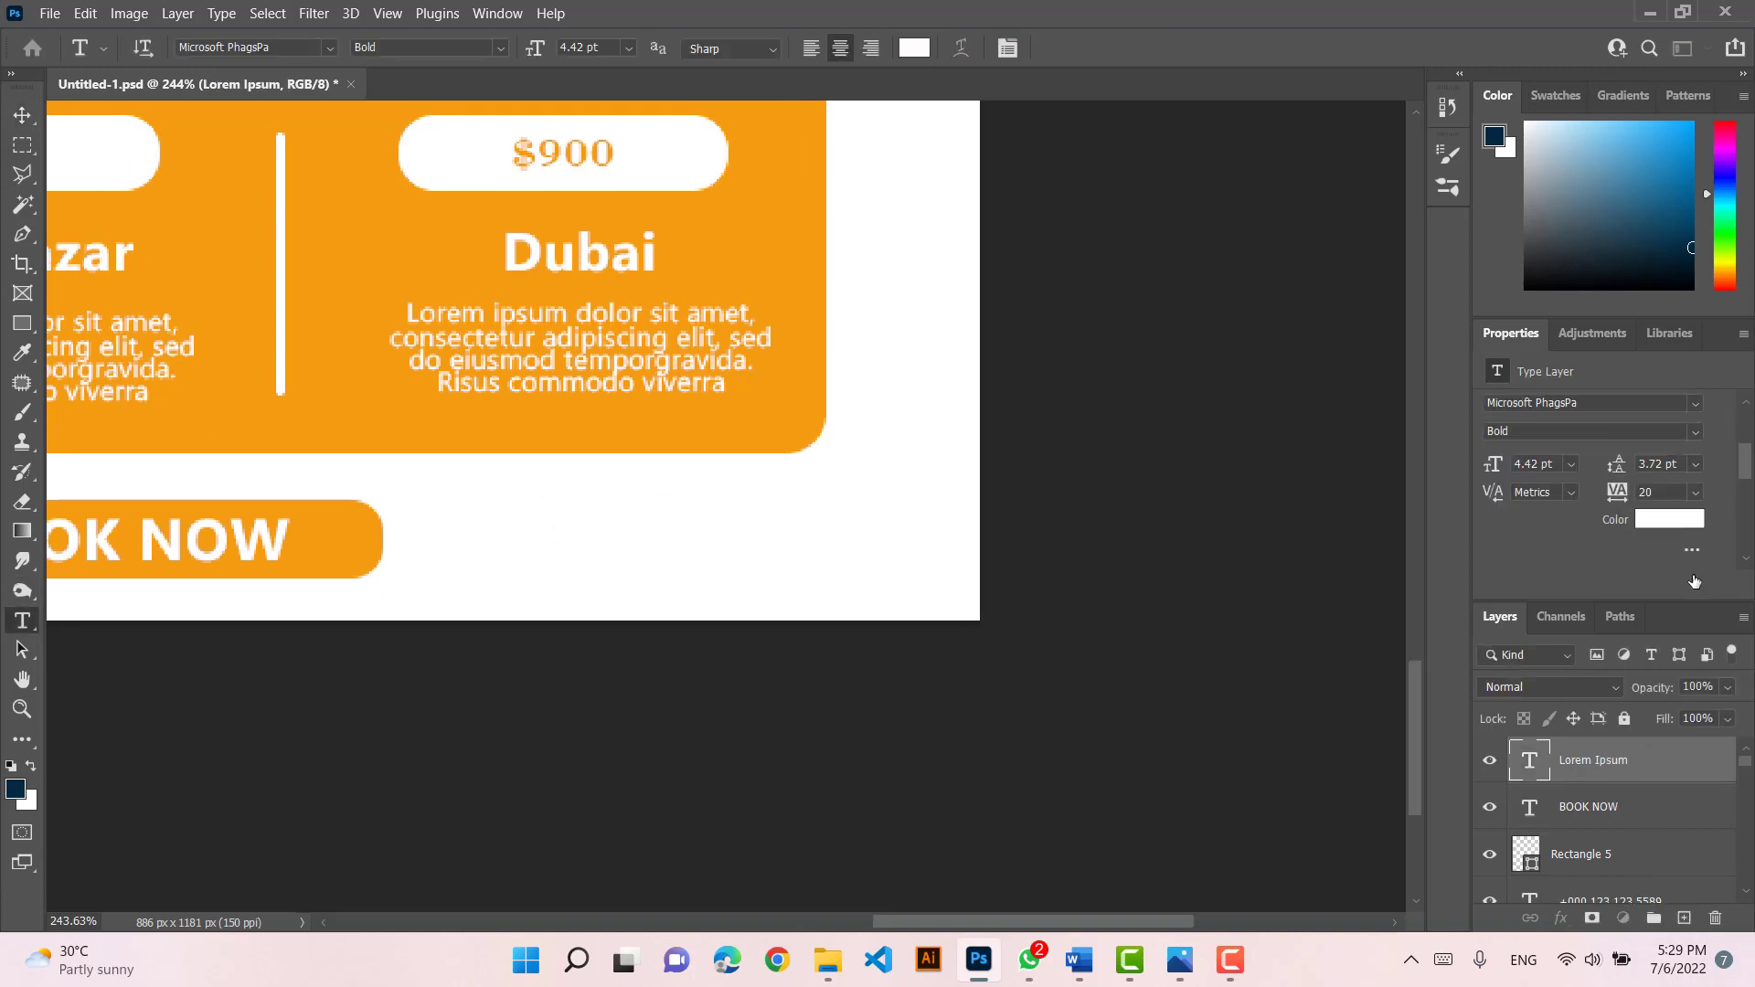
pyautogui.click(756, 404)
pyautogui.click(1687, 157)
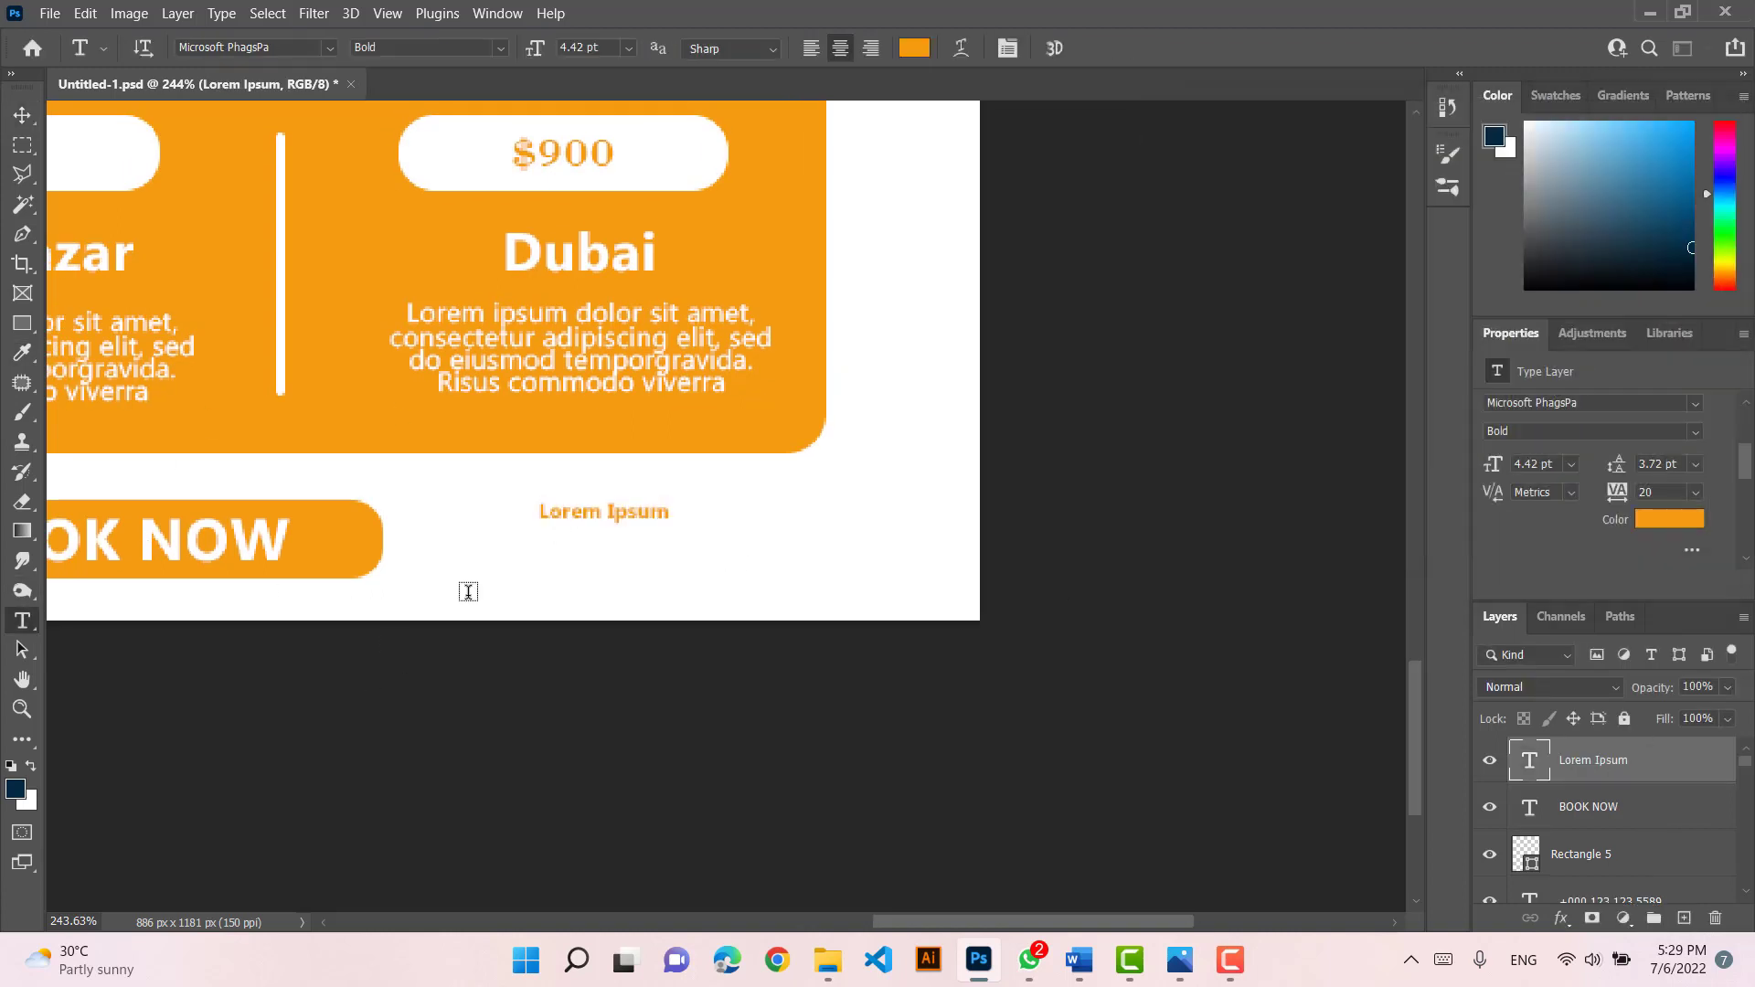
# Replace the placeholder text with "Visit Us for More", enlarge it to 6.89 pt and move it near the page's right edge
pyautogui.tripleClick(561, 512)
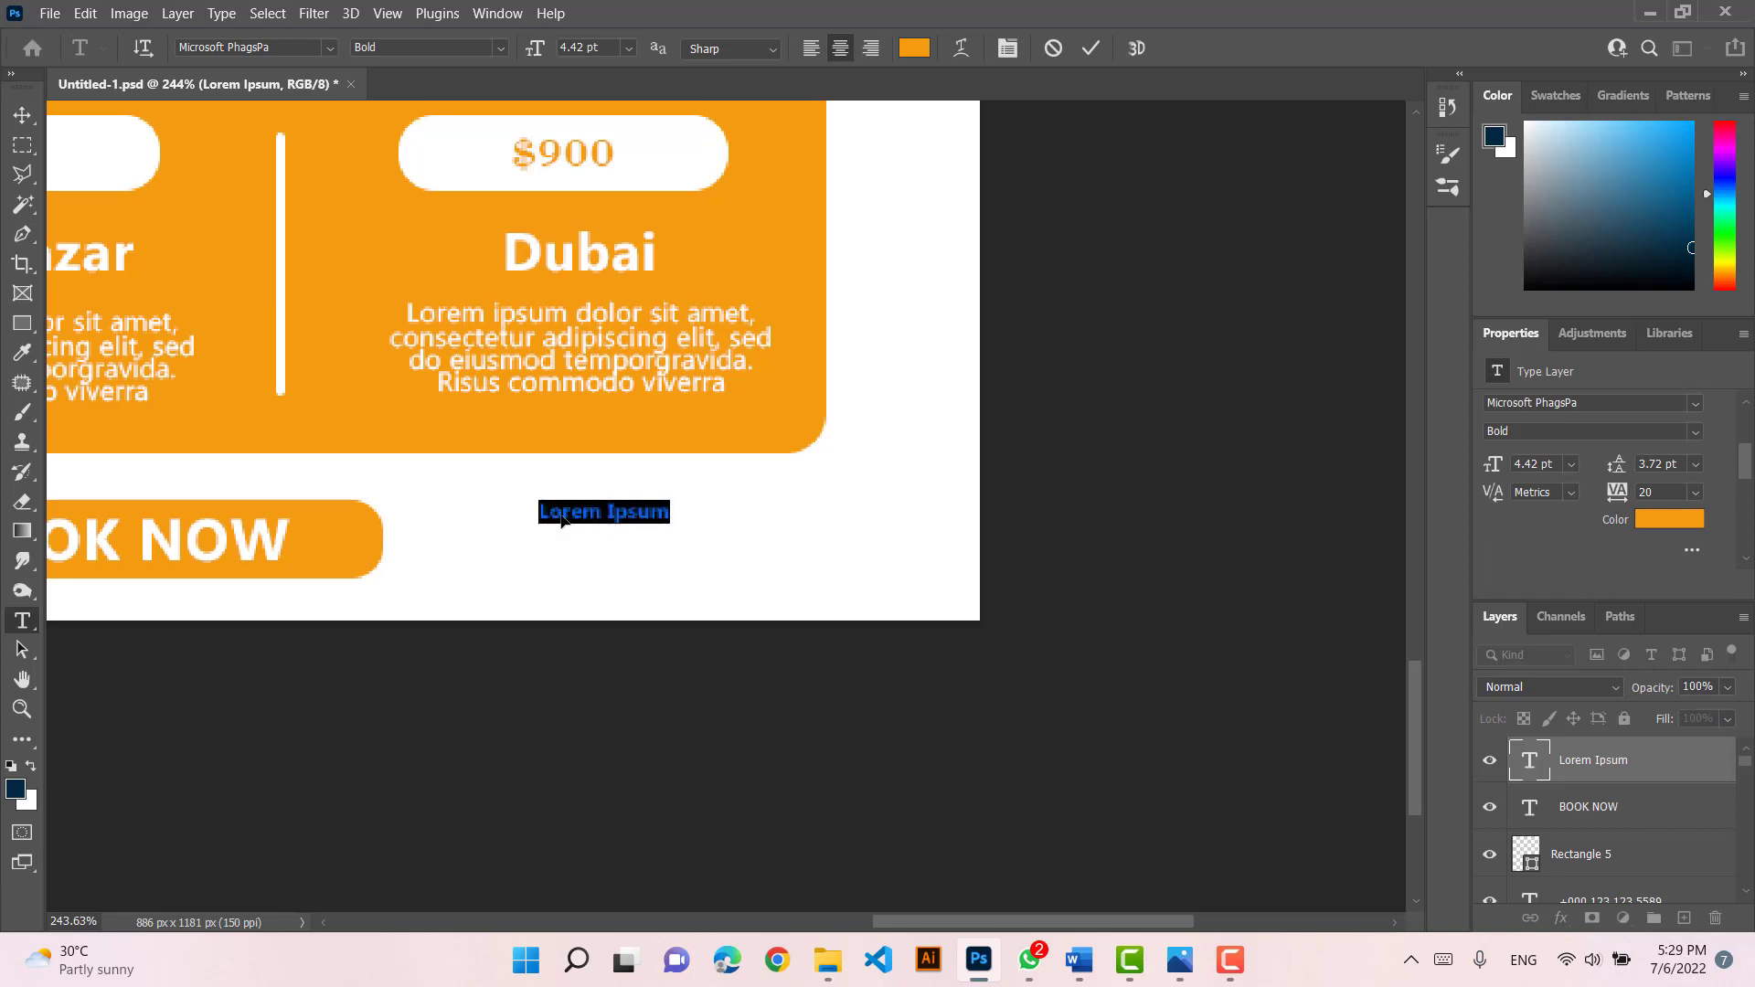
pyautogui.write('w')
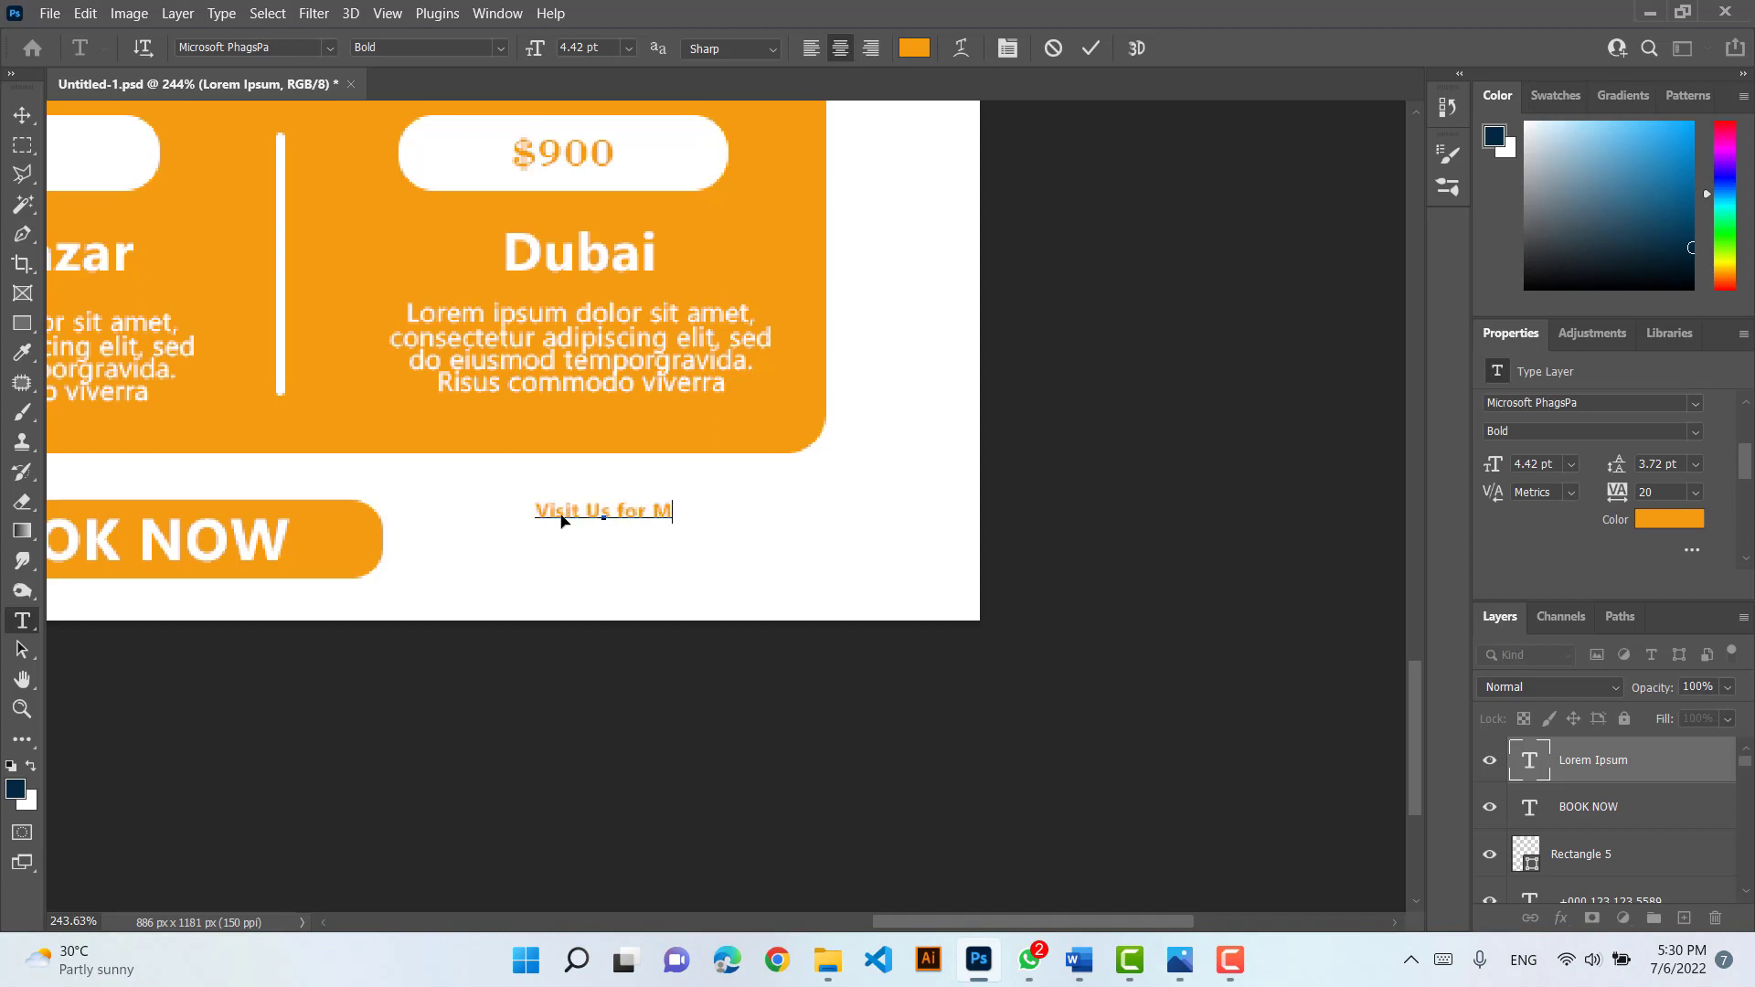
pyautogui.click(27, 119)
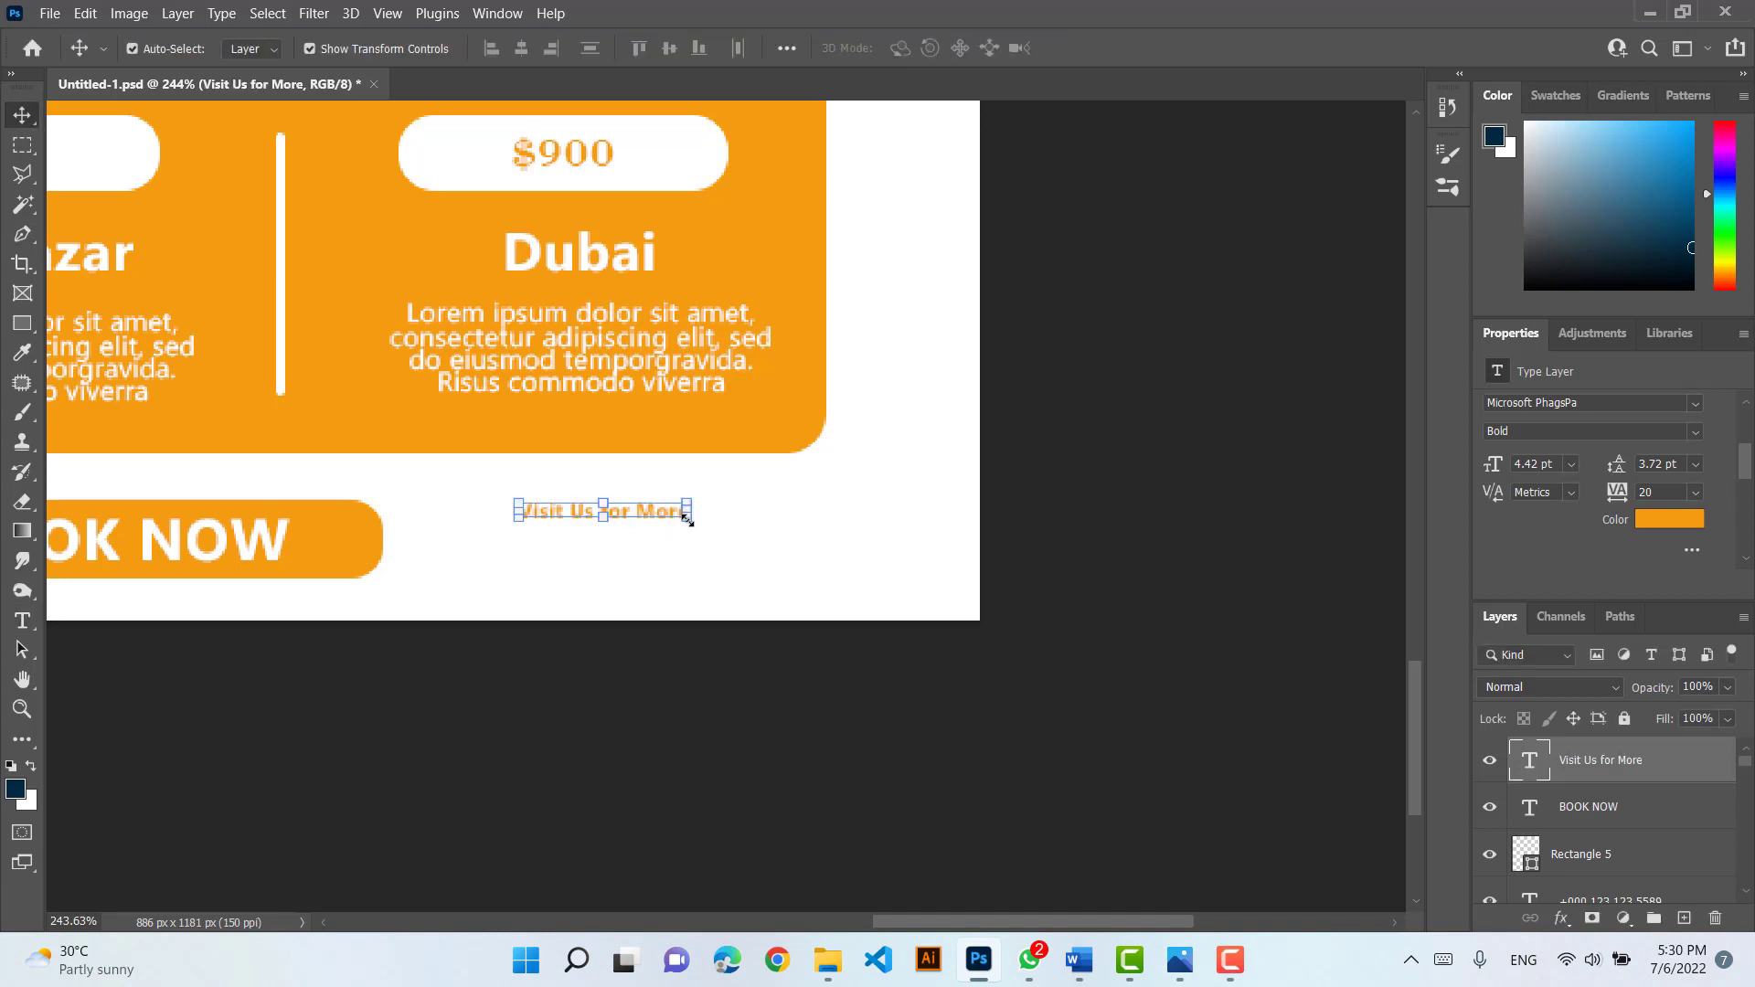
pyautogui.moveTo(686, 514); pyautogui.dragTo(841, 512)
pyautogui.press('Return')
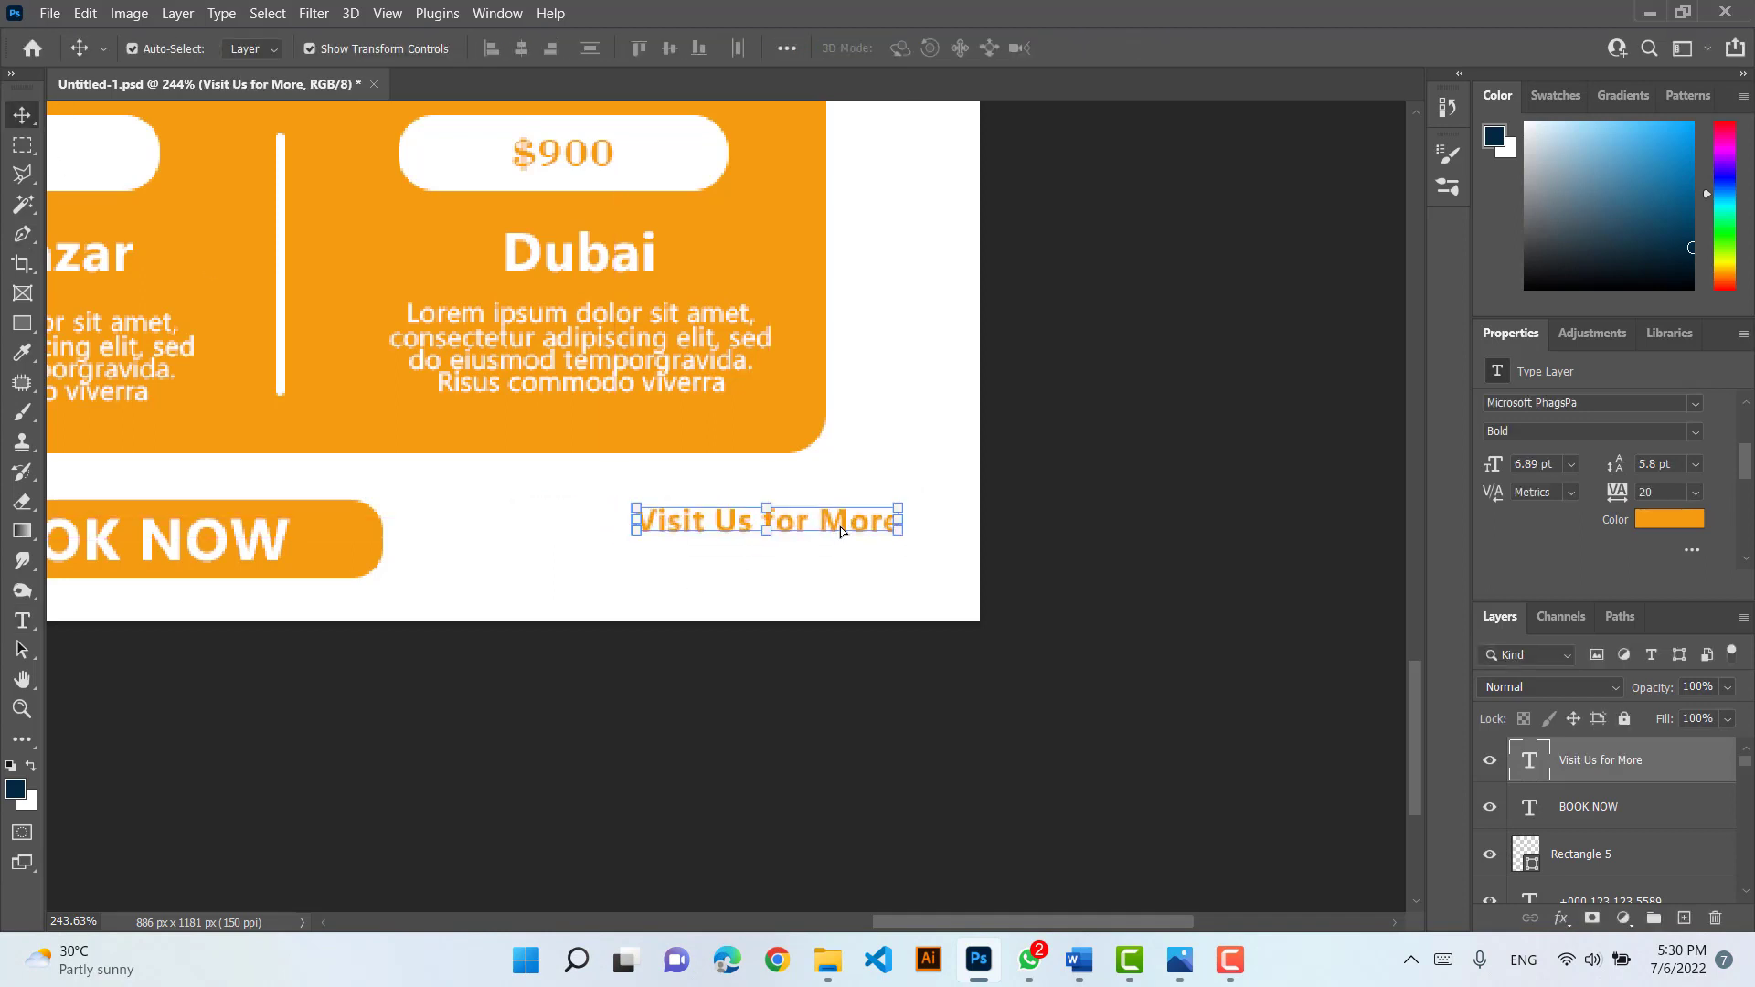
pyautogui.hotkey('ctrl', 'c')
pyautogui.hotkey('ctrl', 'v')
pyautogui.moveTo(424, 353); pyautogui.dragTo(685, 552)
pyautogui.doubleClick(681, 551)
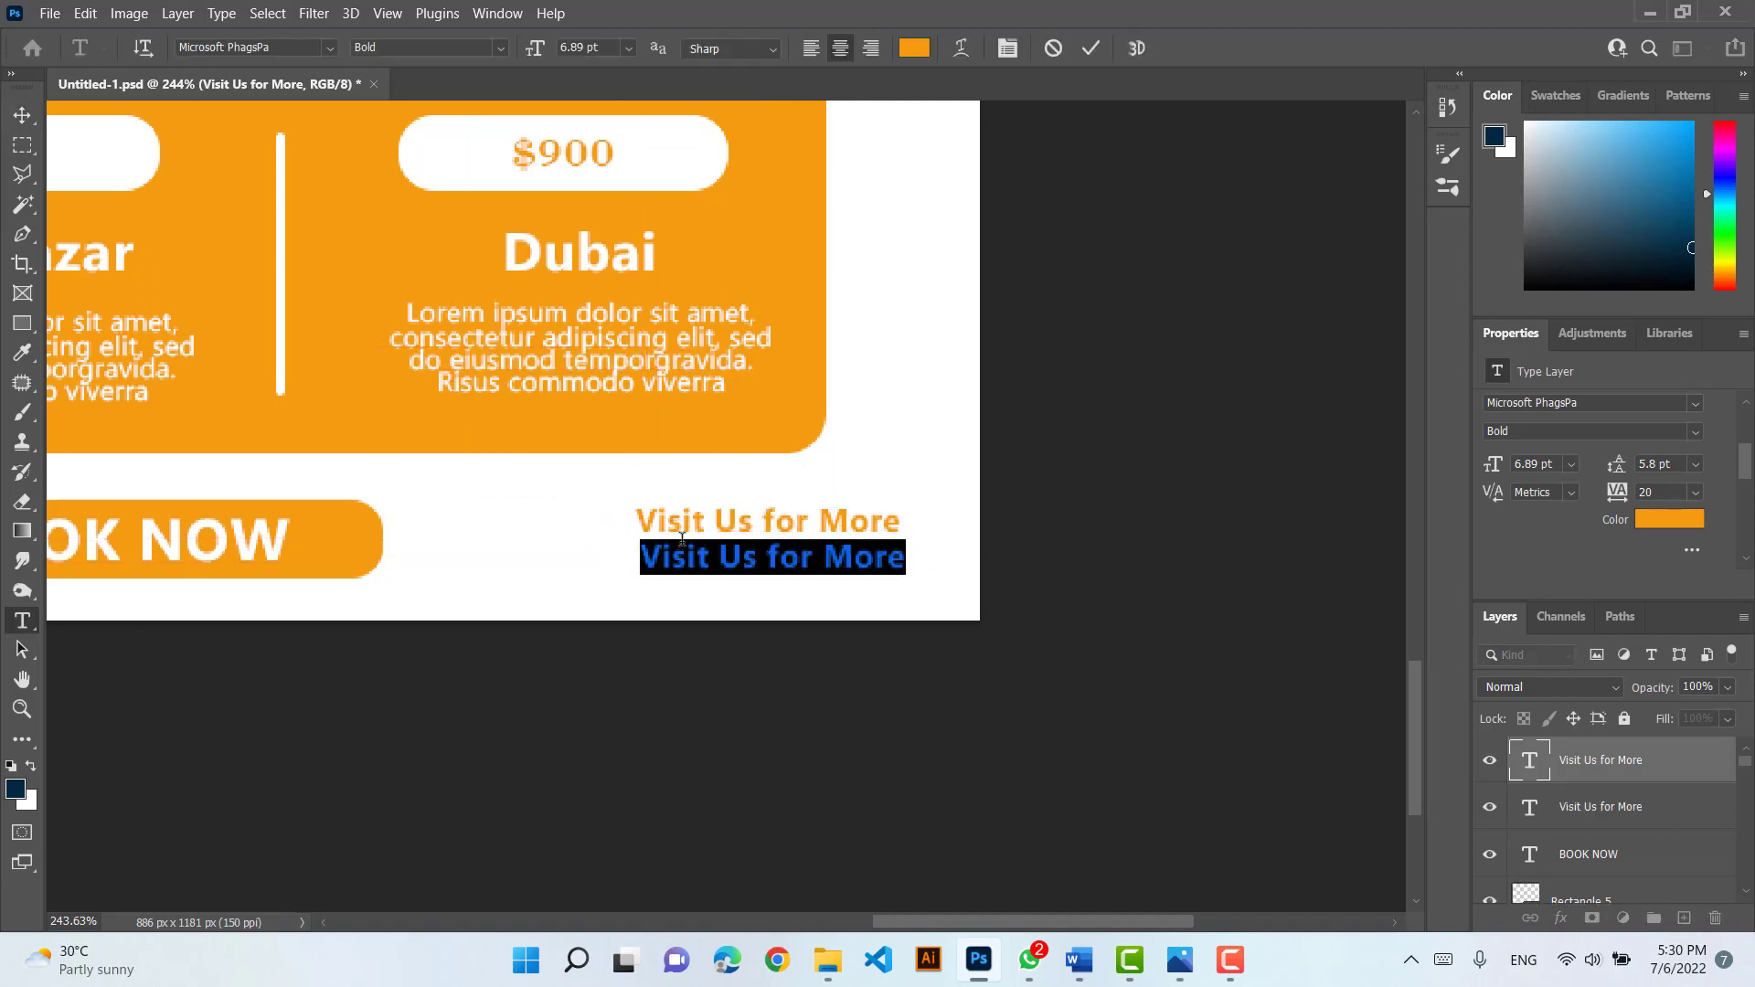
pyautogui.write('WWW.')
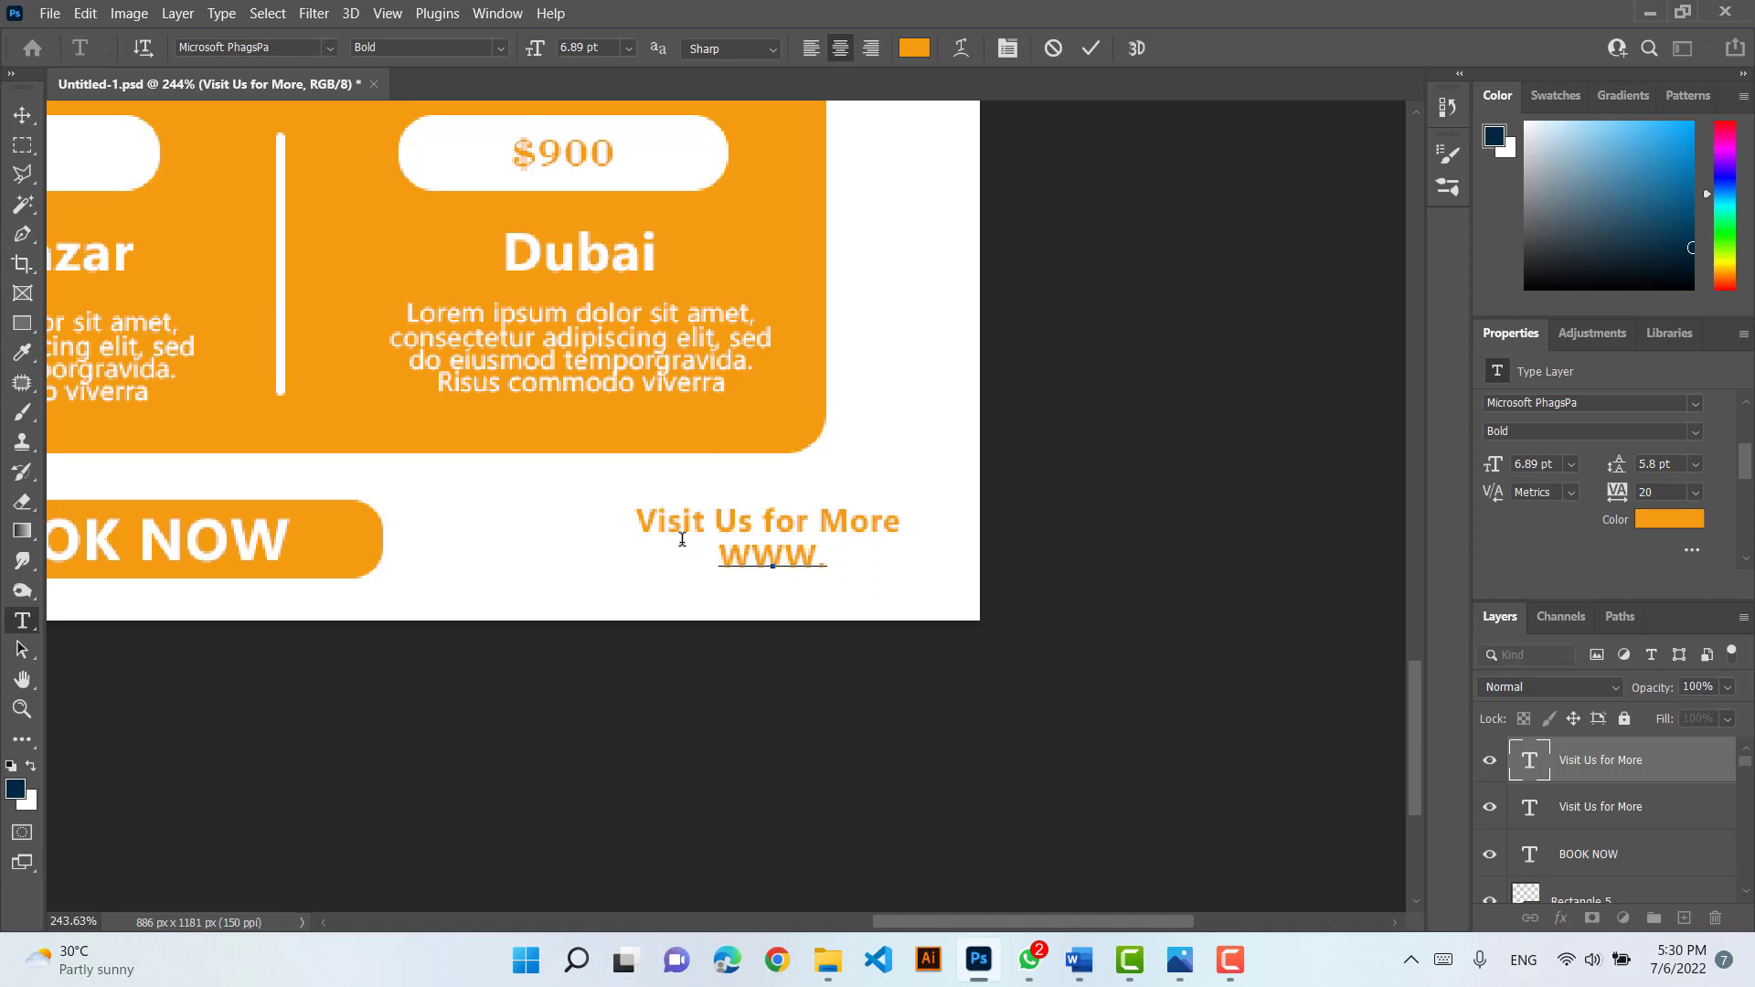
pyautogui.write('WEBSITE.')
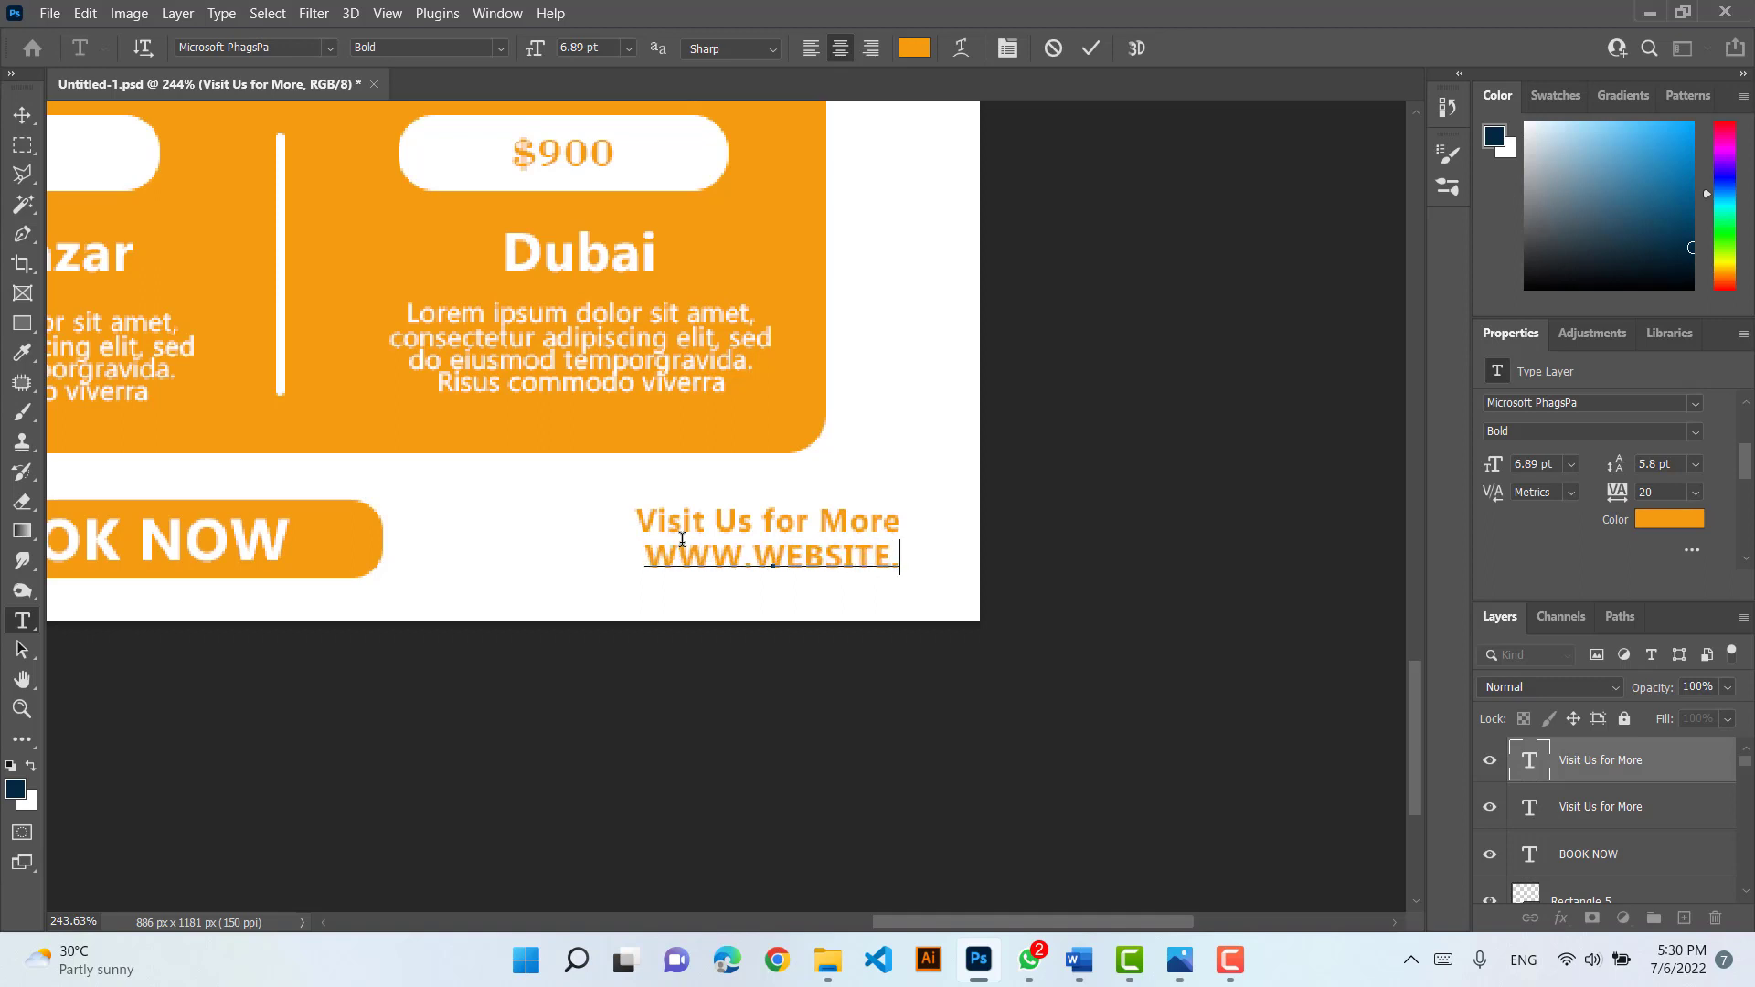
pyautogui.write('COM')
pyautogui.click(20, 122)
pyautogui.hotkey('ctrl', 't')
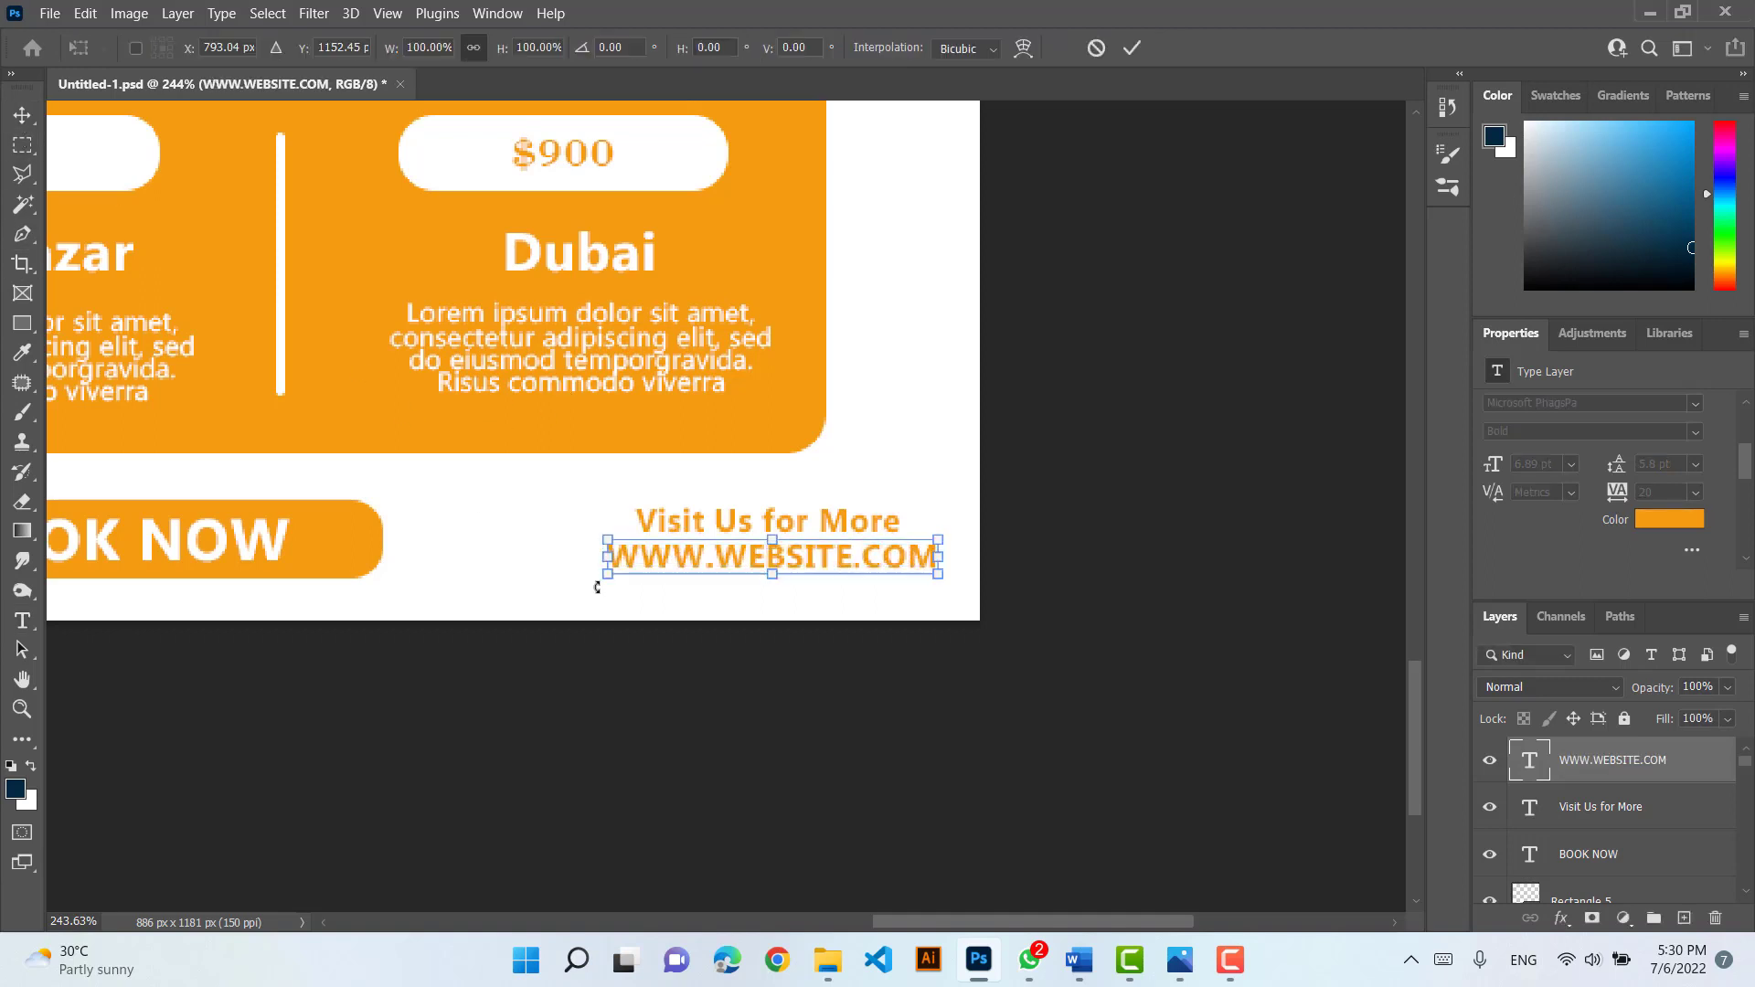
pyautogui.moveTo(640, 574); pyautogui.dragTo(645, 619)
pyautogui.hotkey('ctrl', 'z')
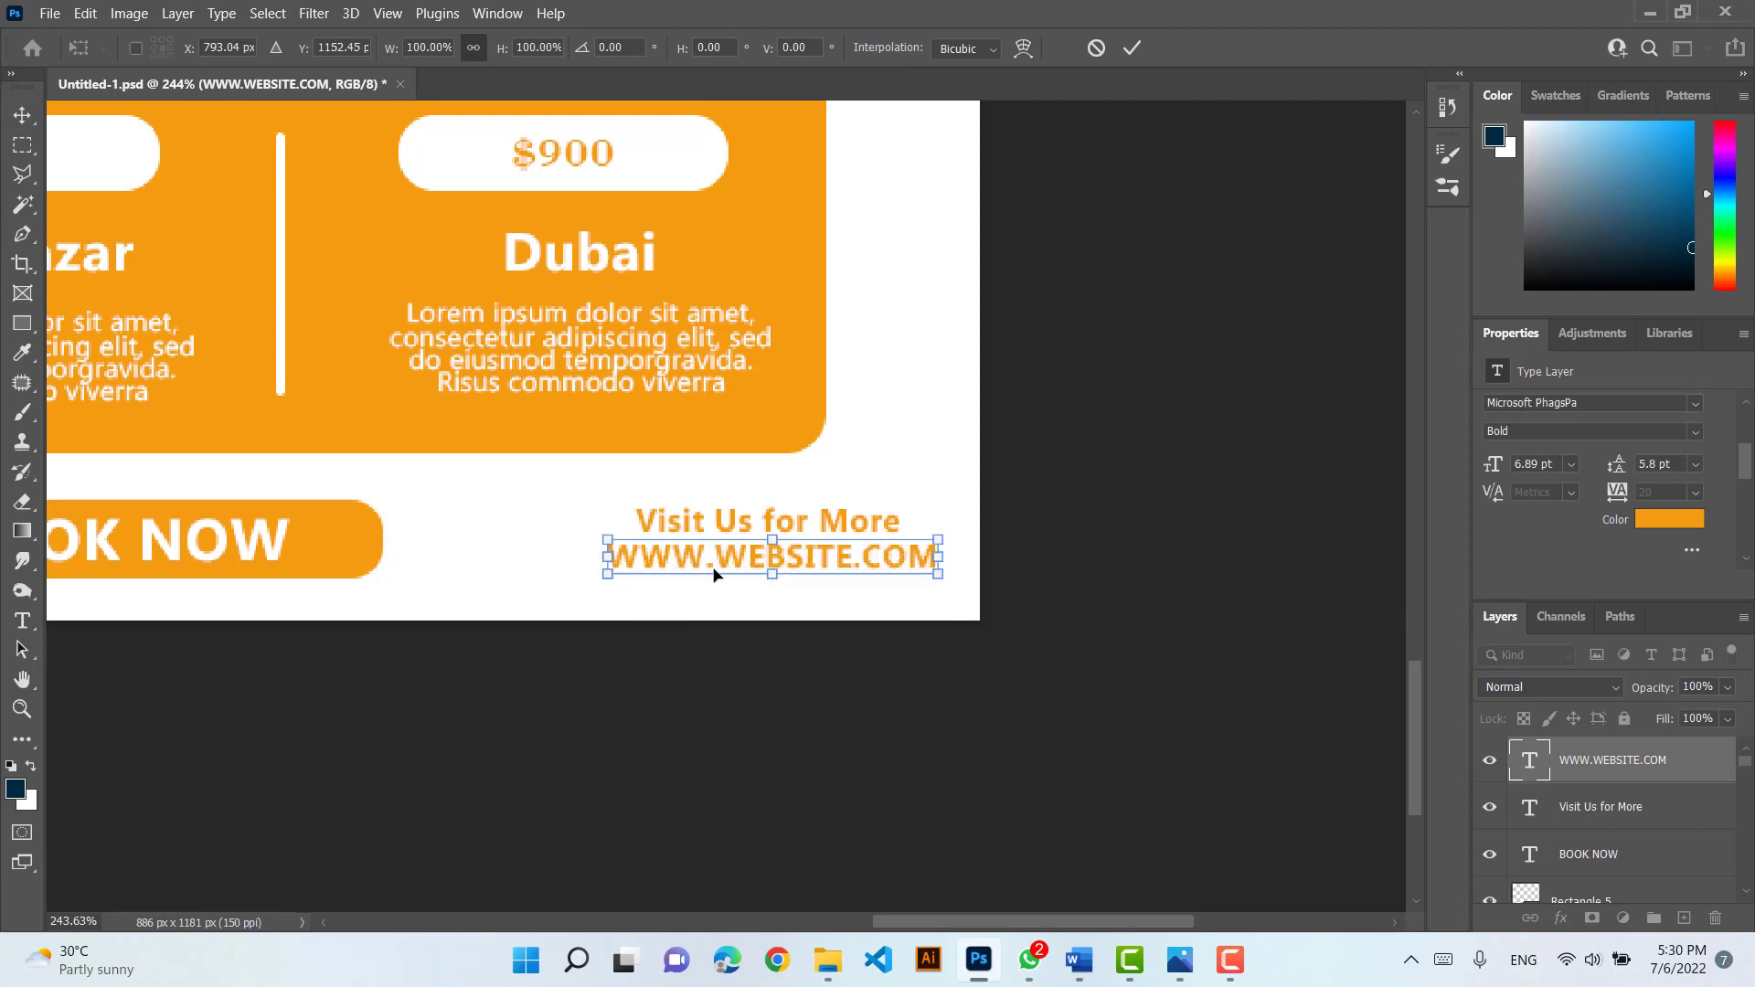
pyautogui.press('Return')
pyautogui.keyDown('shift'); pyautogui.click(791, 519); pyautogui.keyUp('shift')
pyautogui.click(521, 48)
pyautogui.click(669, 49)
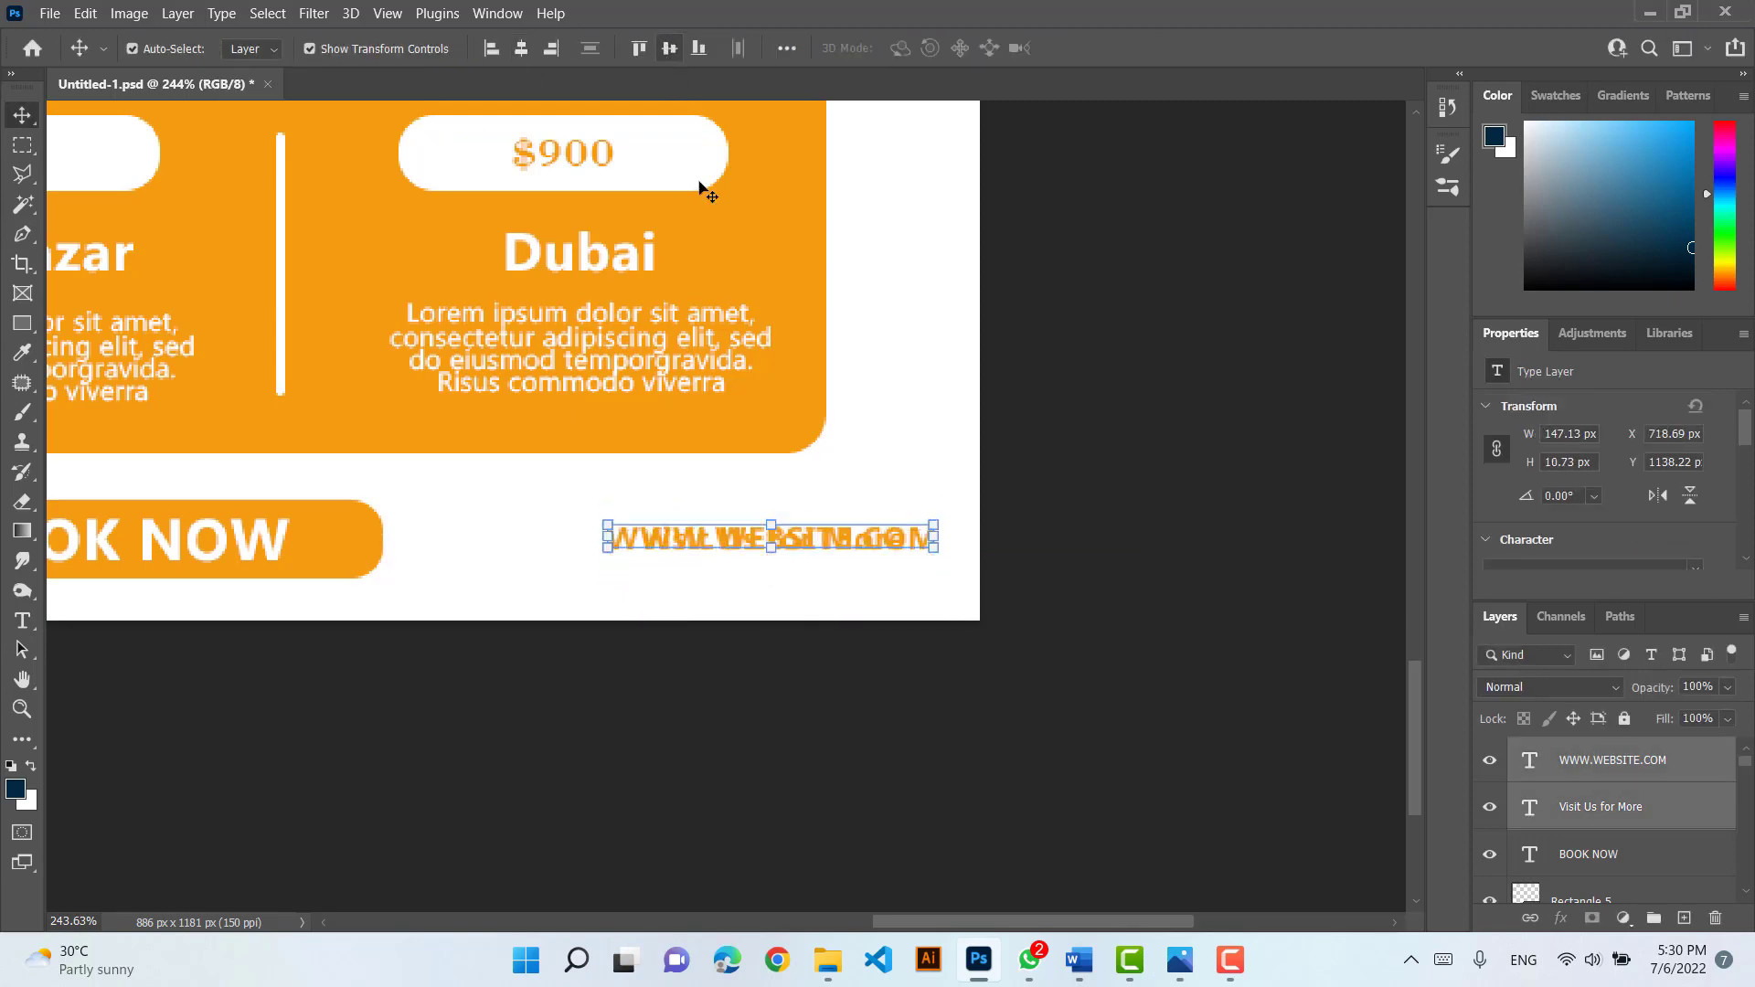
pyautogui.hotkey('ctrl', 'z')
pyautogui.click(834, 629)
pyautogui.scroll(-10, 622, 561)
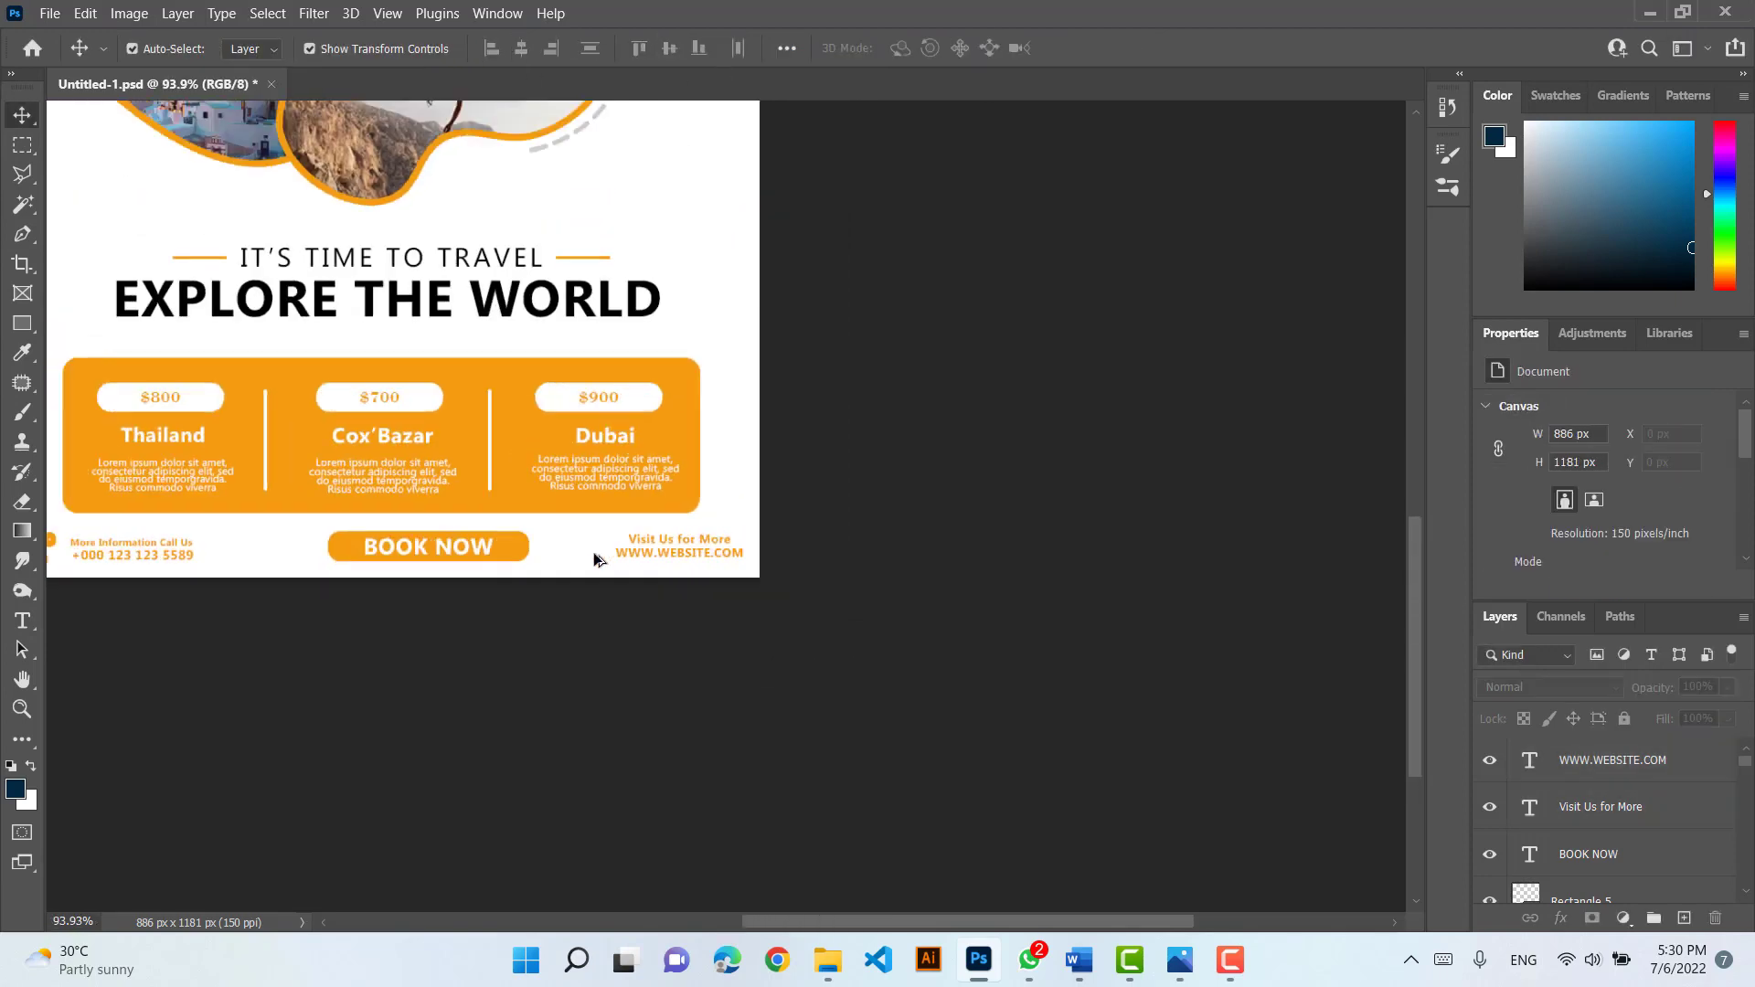
pyautogui.scroll(-3, 594, 552)
pyautogui.scroll(5, 502, 525)
pyautogui.scroll(-5, 658, 627)
pyautogui.scroll(8, 647, 621)
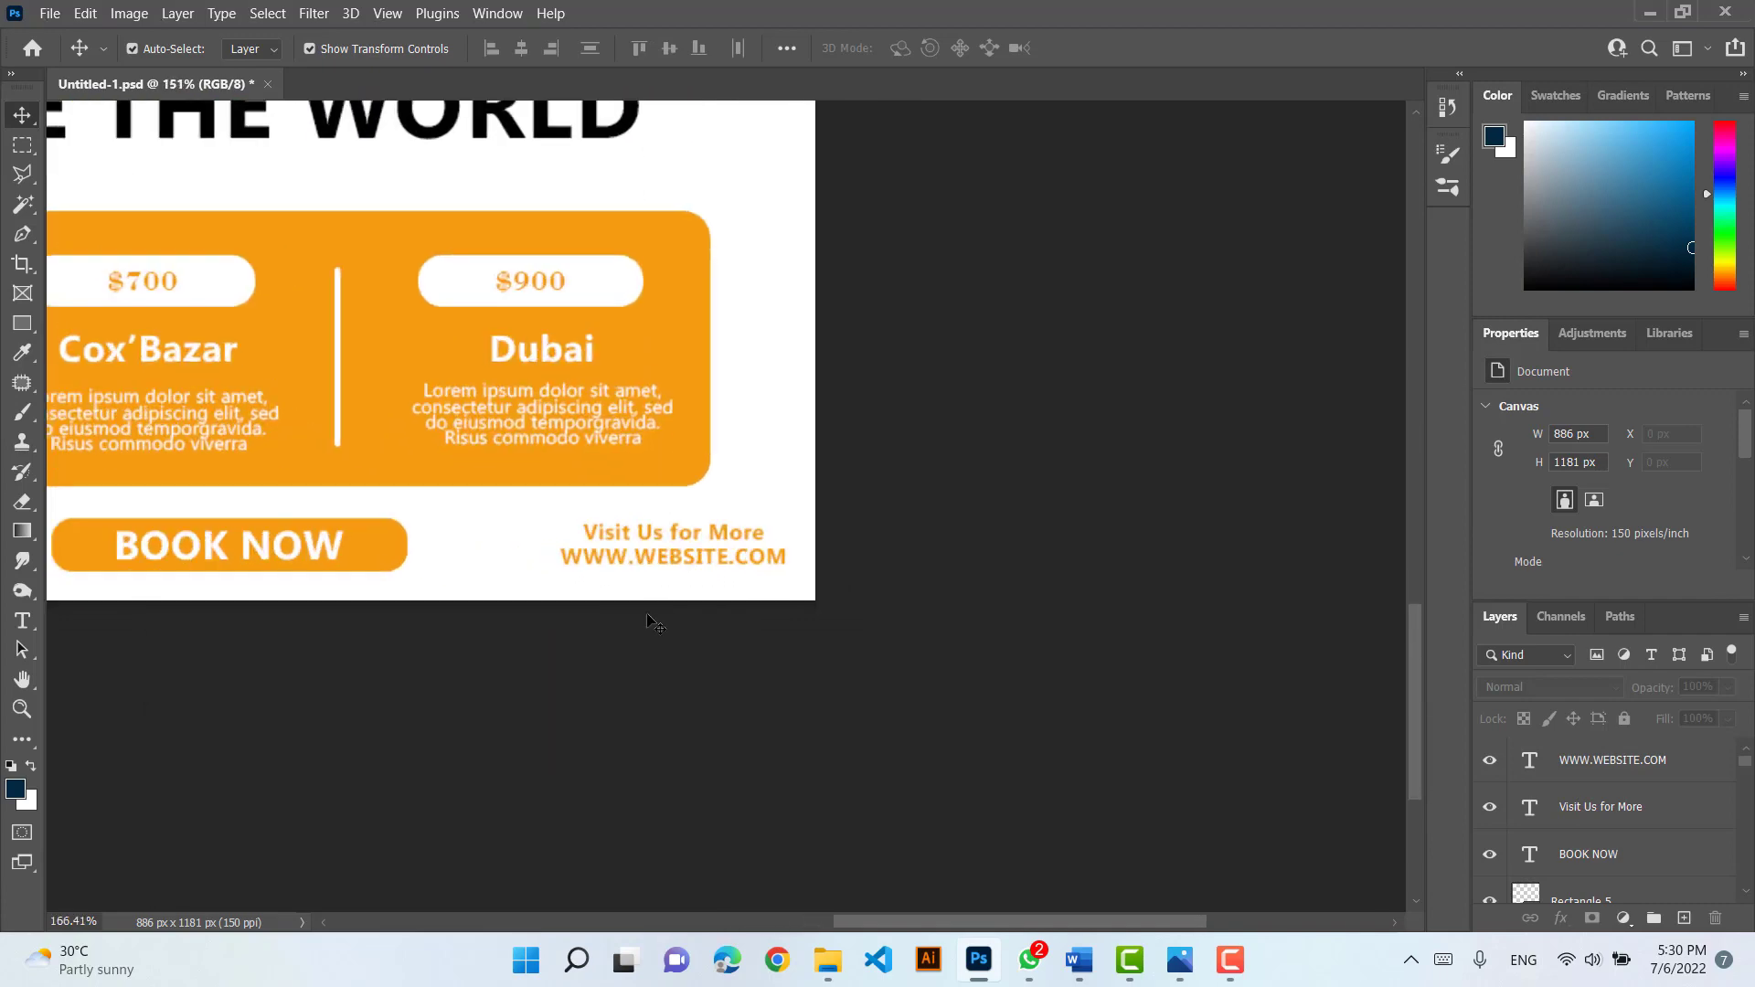
pyautogui.scroll(-2, 649, 618)
pyautogui.moveTo(757, 616); pyautogui.dragTo(690, 499)
pyautogui.scroll(-2, 1627, 479)
pyautogui.click(1665, 467)
pyautogui.click(1335, 406)
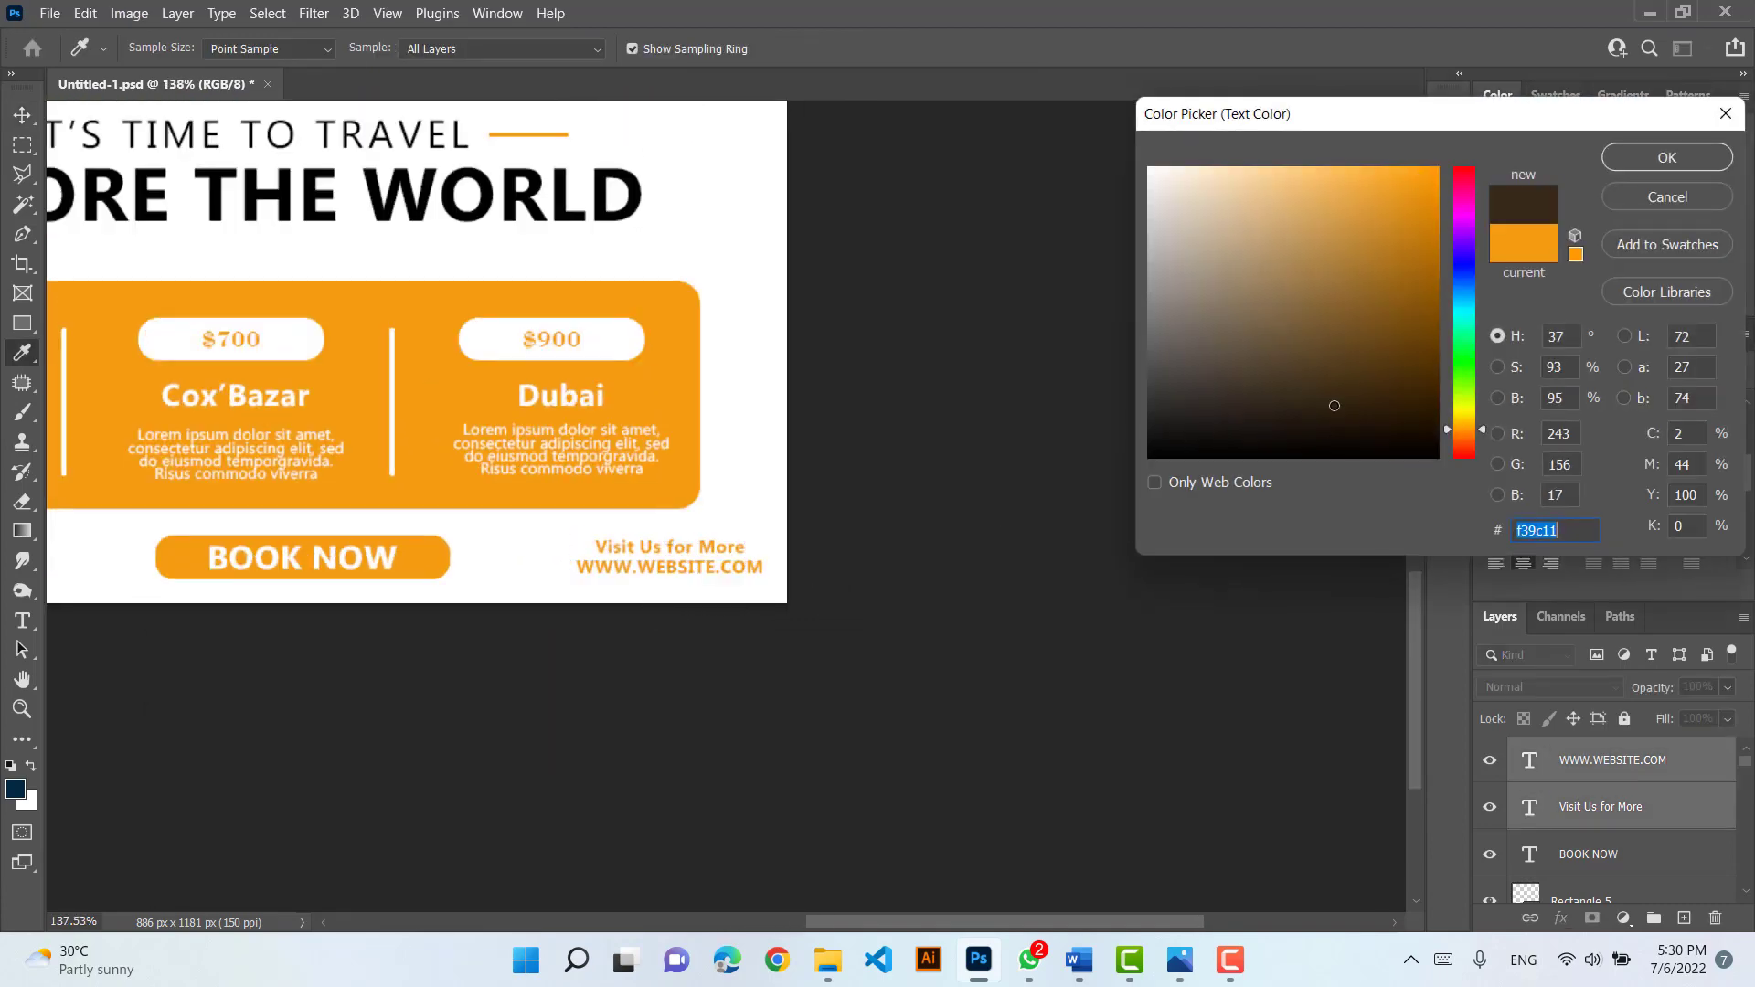
pyautogui.moveTo(1334, 406); pyautogui.dragTo(1344, 465)
pyautogui.click(1667, 159)
pyautogui.click(907, 546)
pyautogui.moveTo(552, 588); pyautogui.dragTo(640, 579)
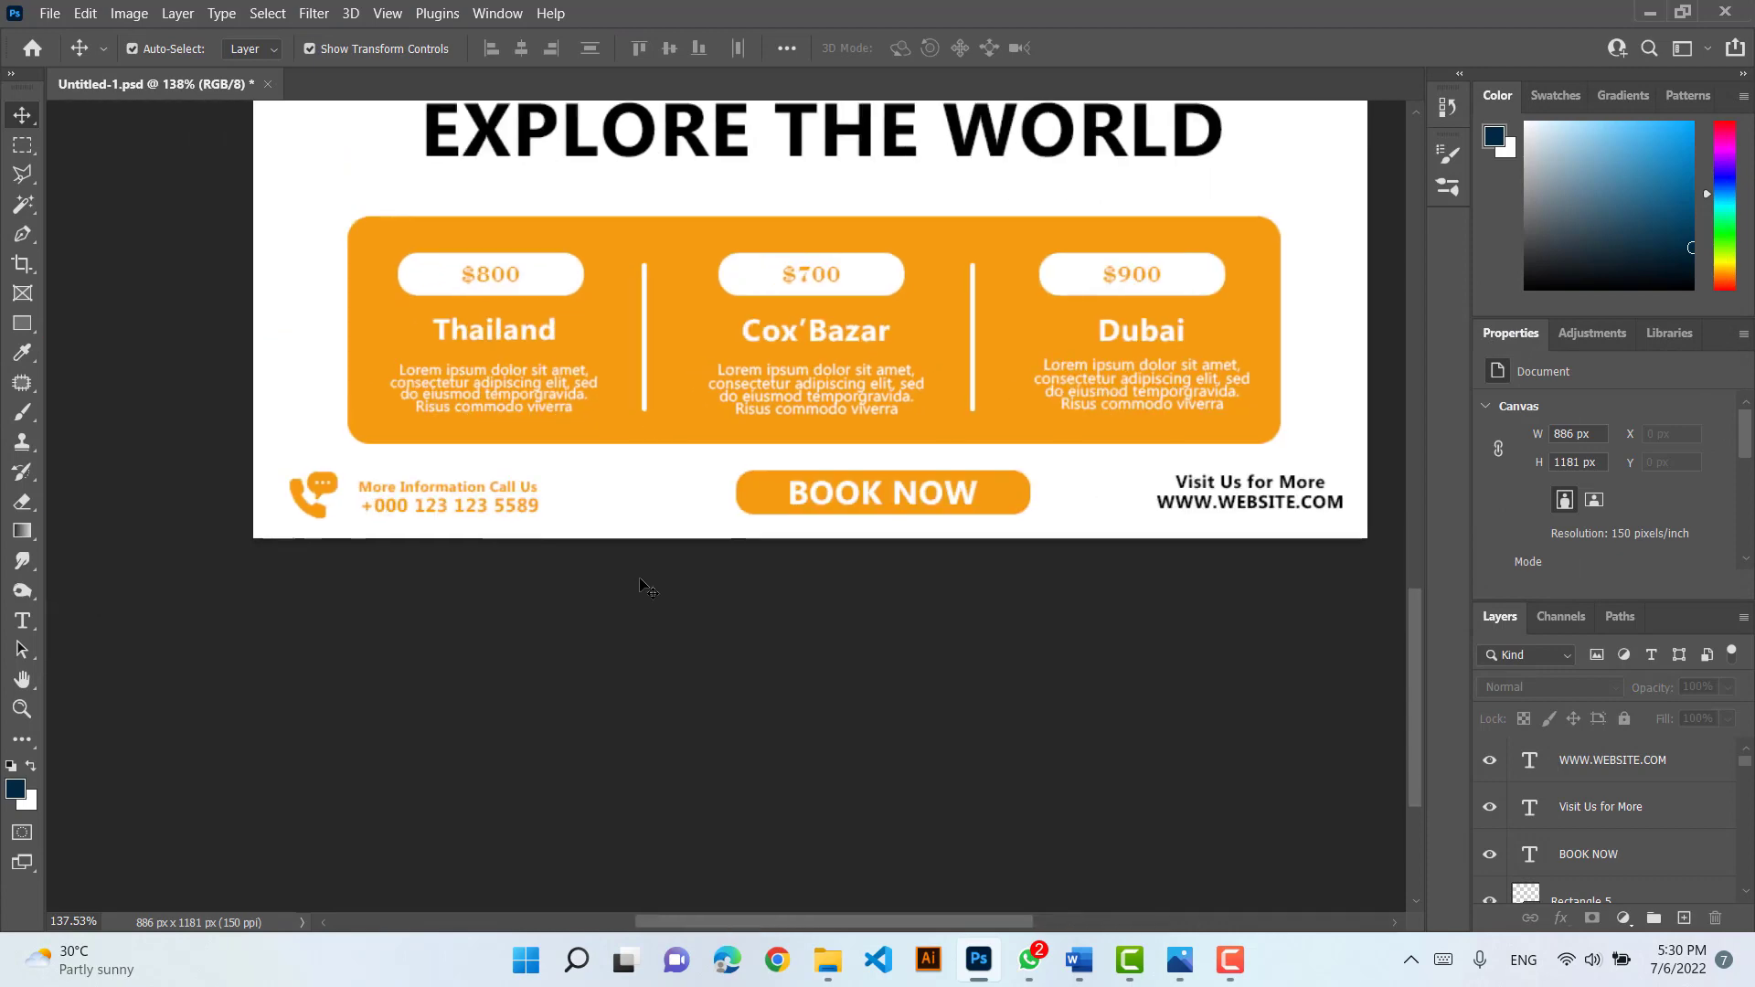
pyautogui.hotkey('ctrl', 'z')
pyautogui.moveTo(1293, 552); pyautogui.dragTo(1236, 483)
pyautogui.scroll(-2, 1625, 519)
pyautogui.click(1677, 519)
pyautogui.click(1316, 457)
pyautogui.click(1666, 157)
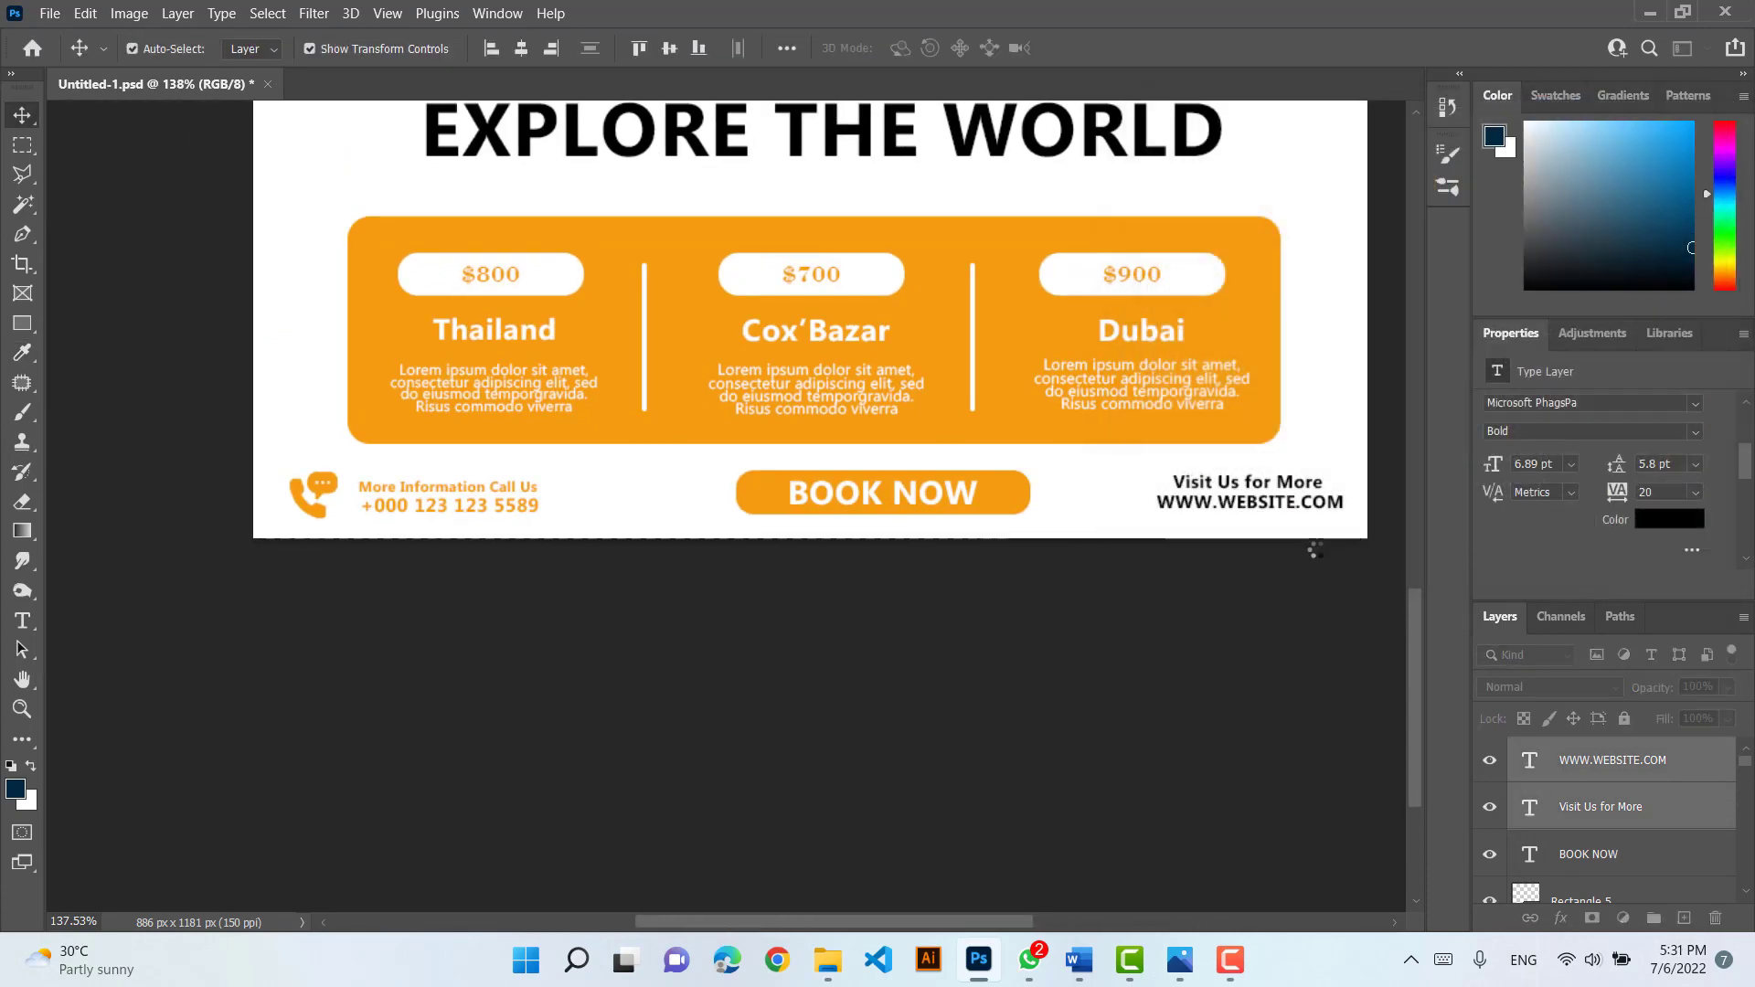
pyautogui.click(1328, 584)
# Set the colour of the "Visit Us for More" line to the orange sampled from the price panel
pyautogui.click(1279, 481)
pyautogui.click(1623, 519)
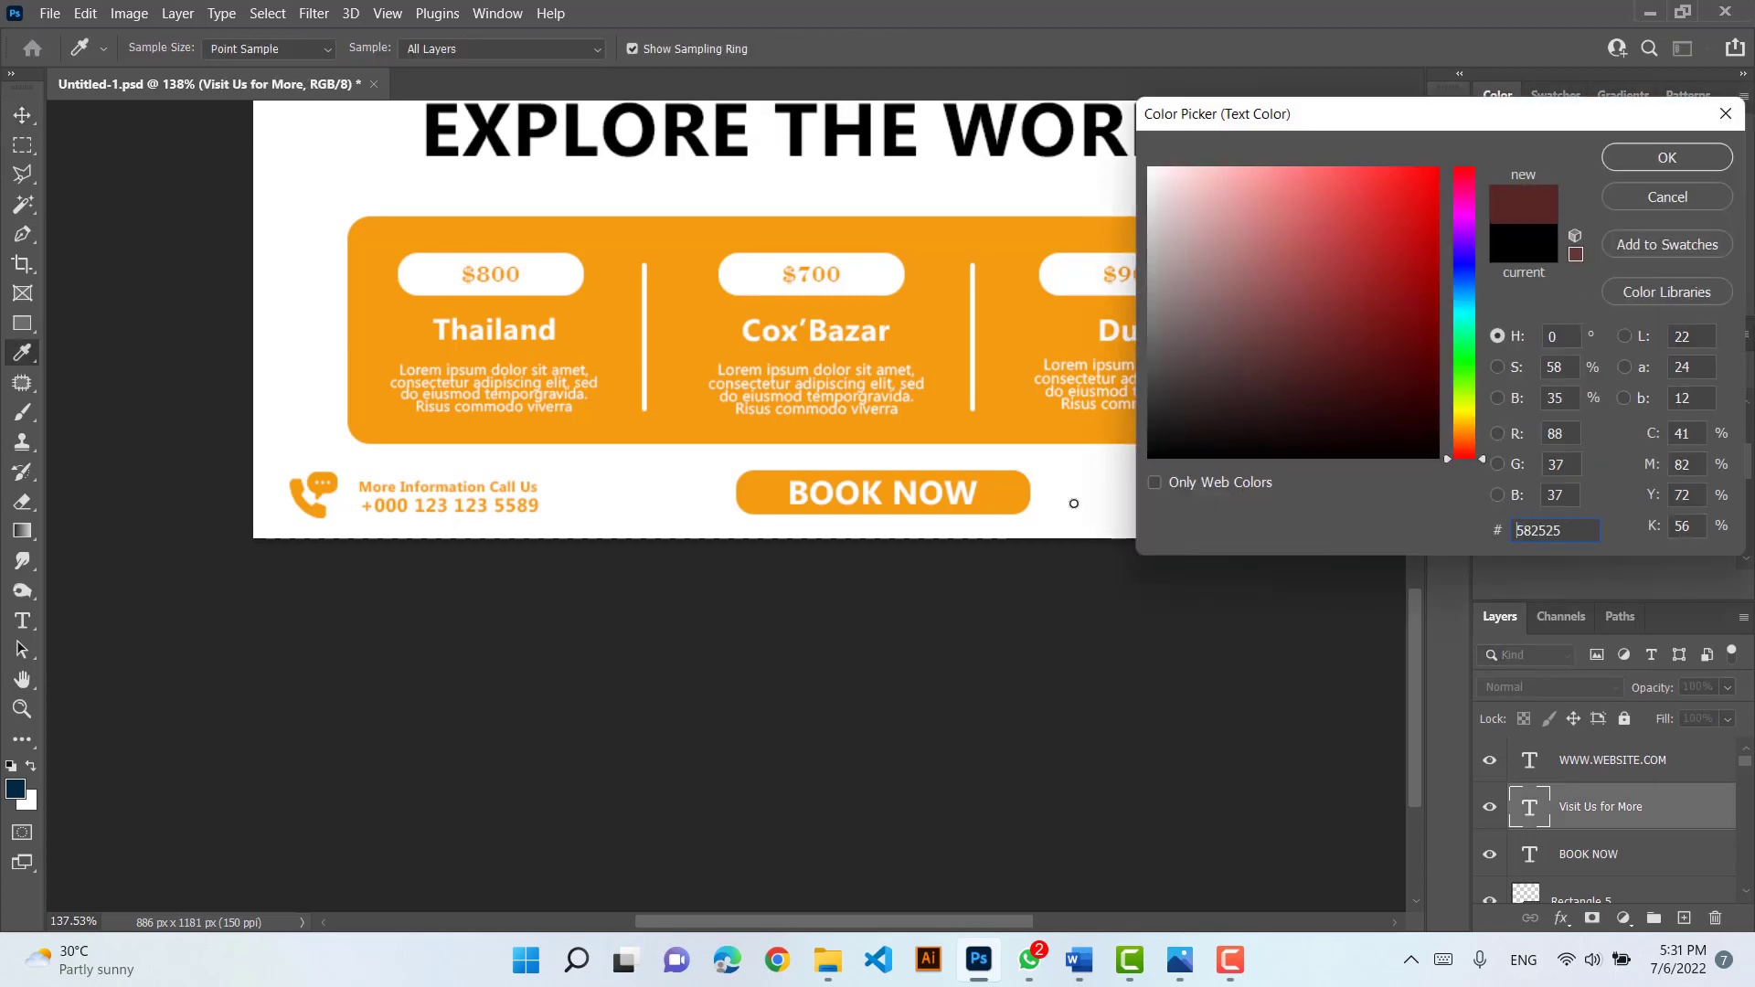
pyautogui.click(990, 418)
pyautogui.click(1636, 159)
pyautogui.click(1292, 599)
pyautogui.scroll(2, 1291, 601)
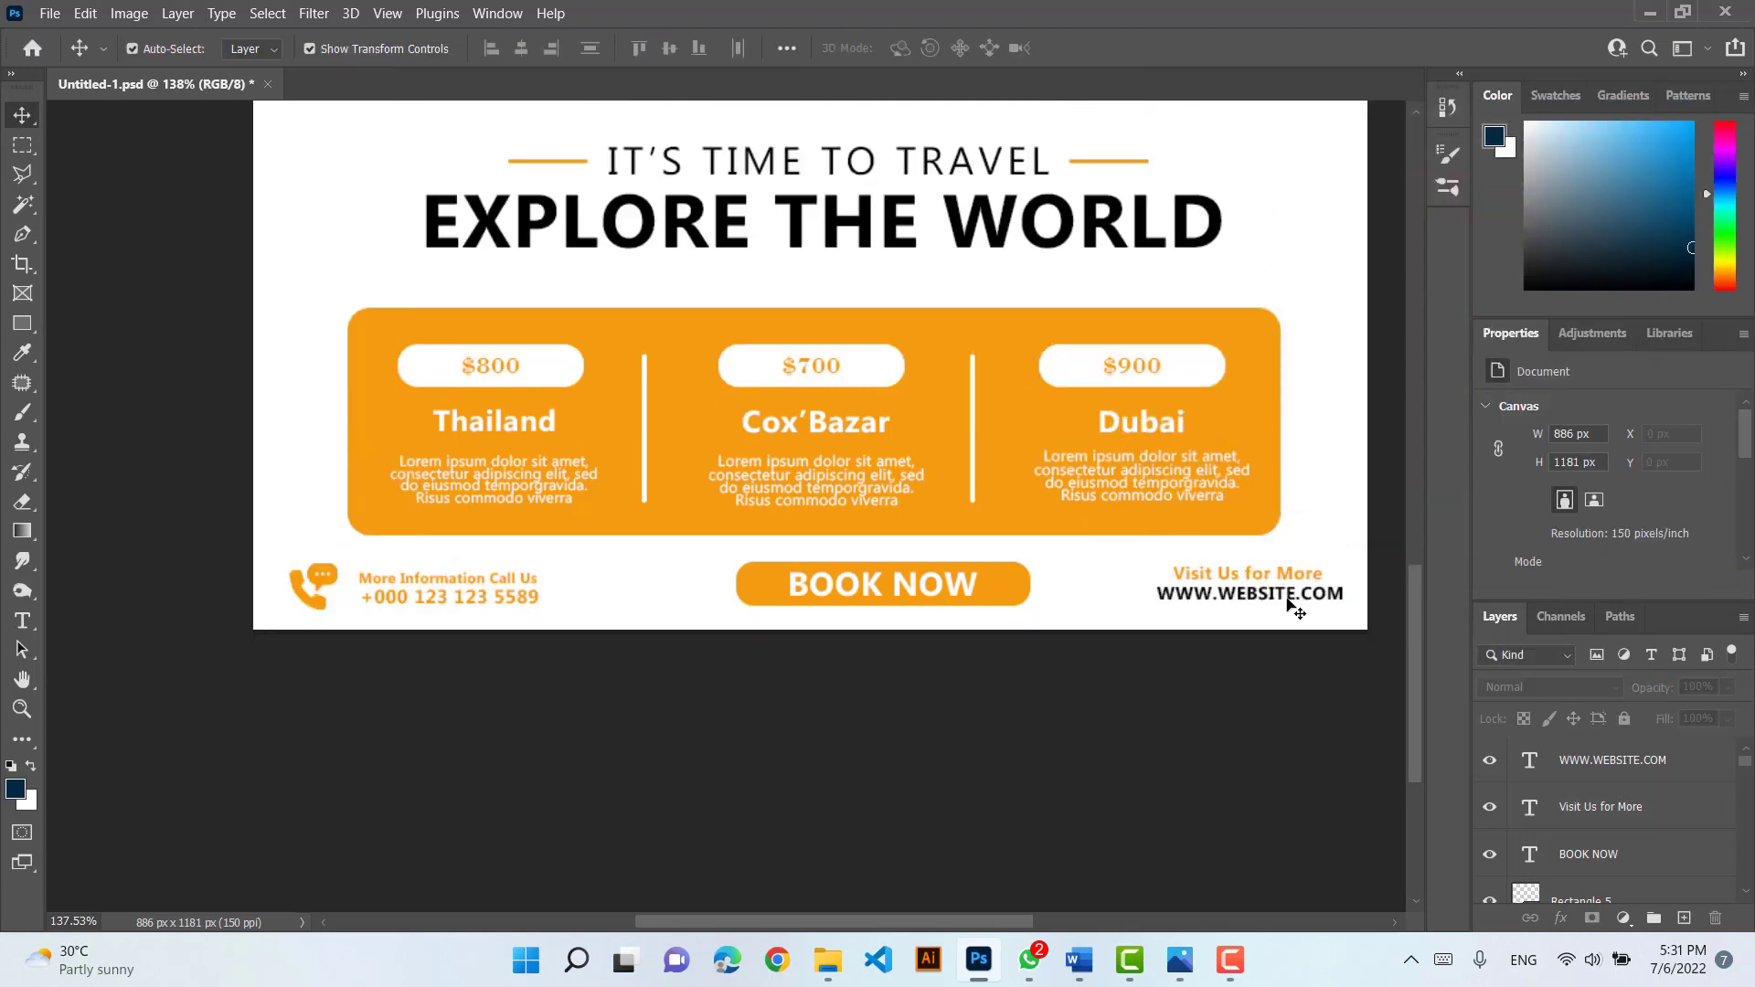
pyautogui.moveTo(1297, 634); pyautogui.dragTo(1239, 570)
pyautogui.click(1316, 644)
pyautogui.scroll(7, 1316, 644)
pyautogui.click(1220, 480)
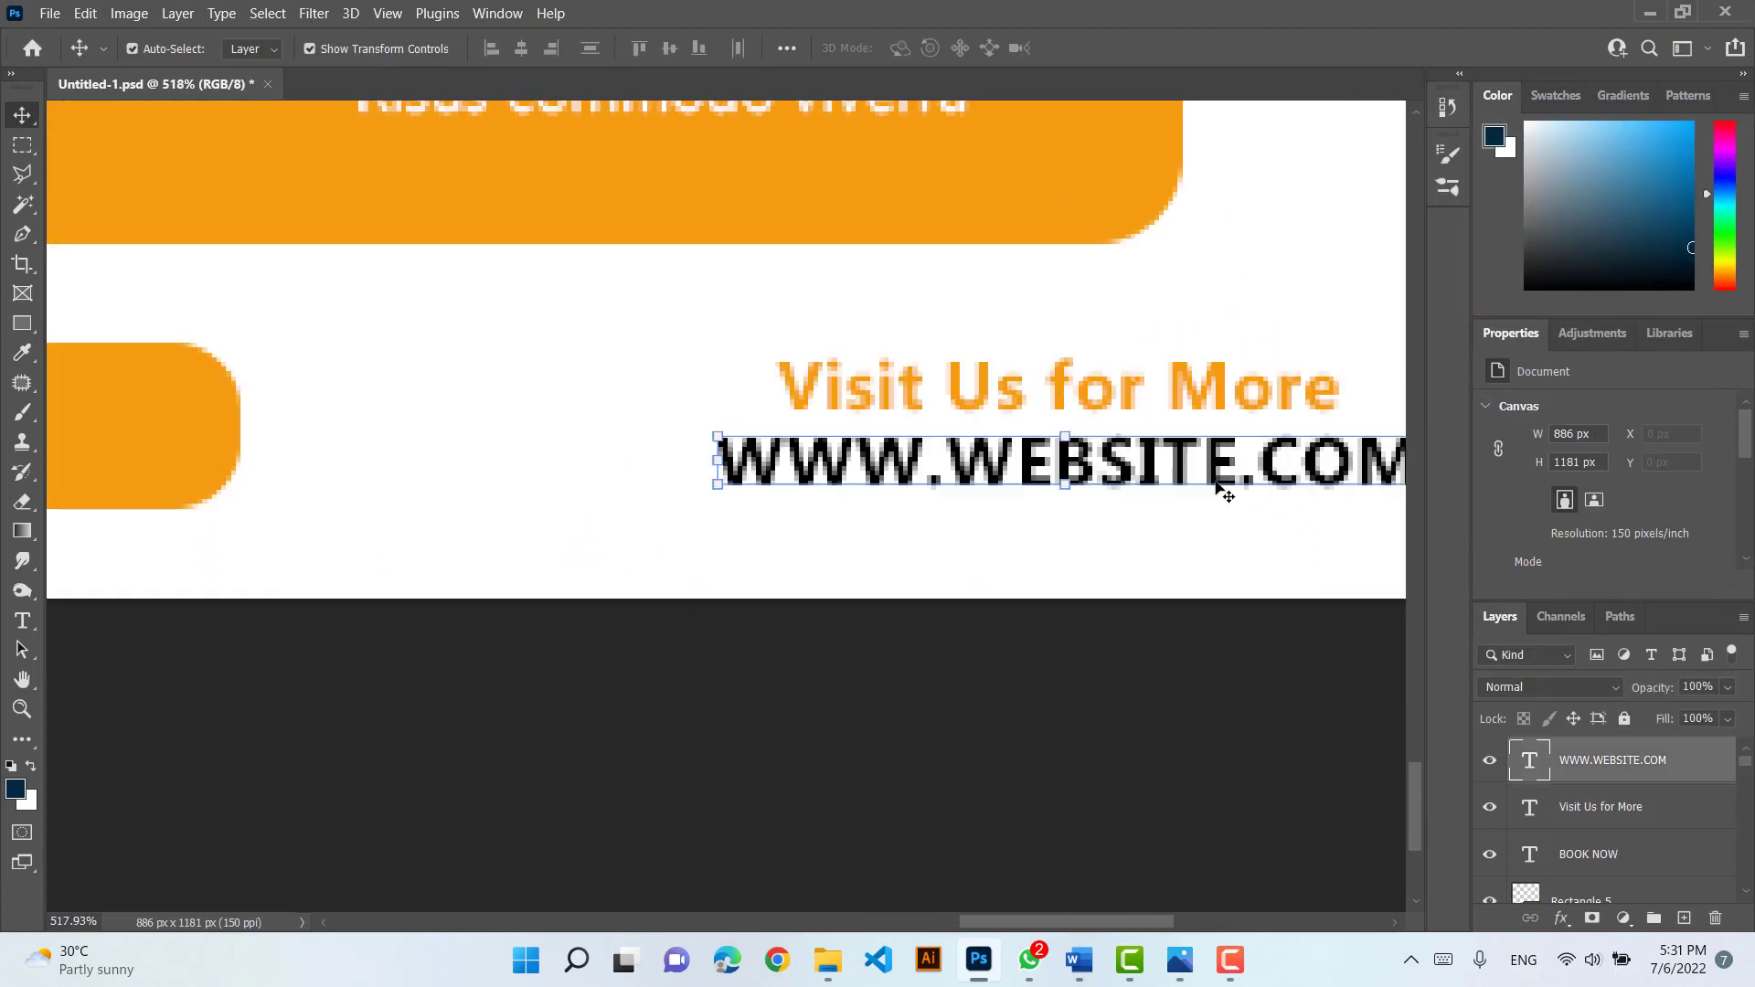
pyautogui.hotkey('ctrl', 't')
pyautogui.moveTo(1067, 494); pyautogui.dragTo(1066, 470)
pyautogui.press('Return')
pyautogui.scroll(-6, 1127, 576)
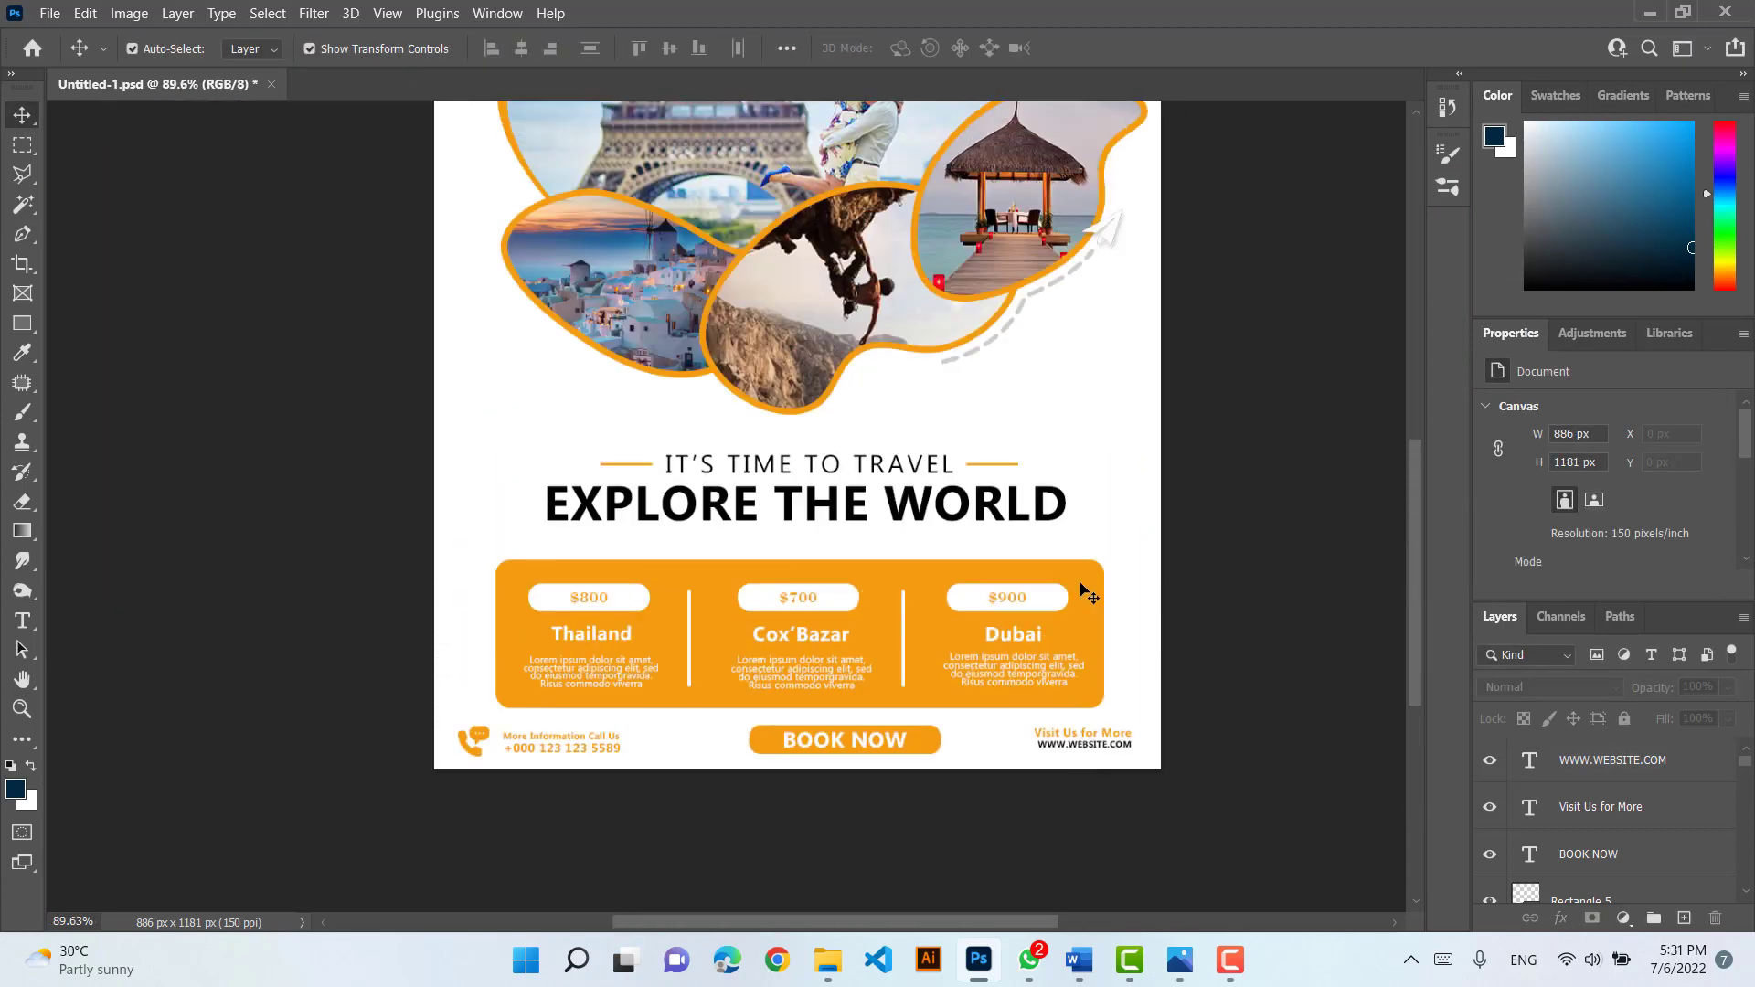
pyautogui.scroll(4, 1078, 588)
pyautogui.scroll(-3, 805, 539)
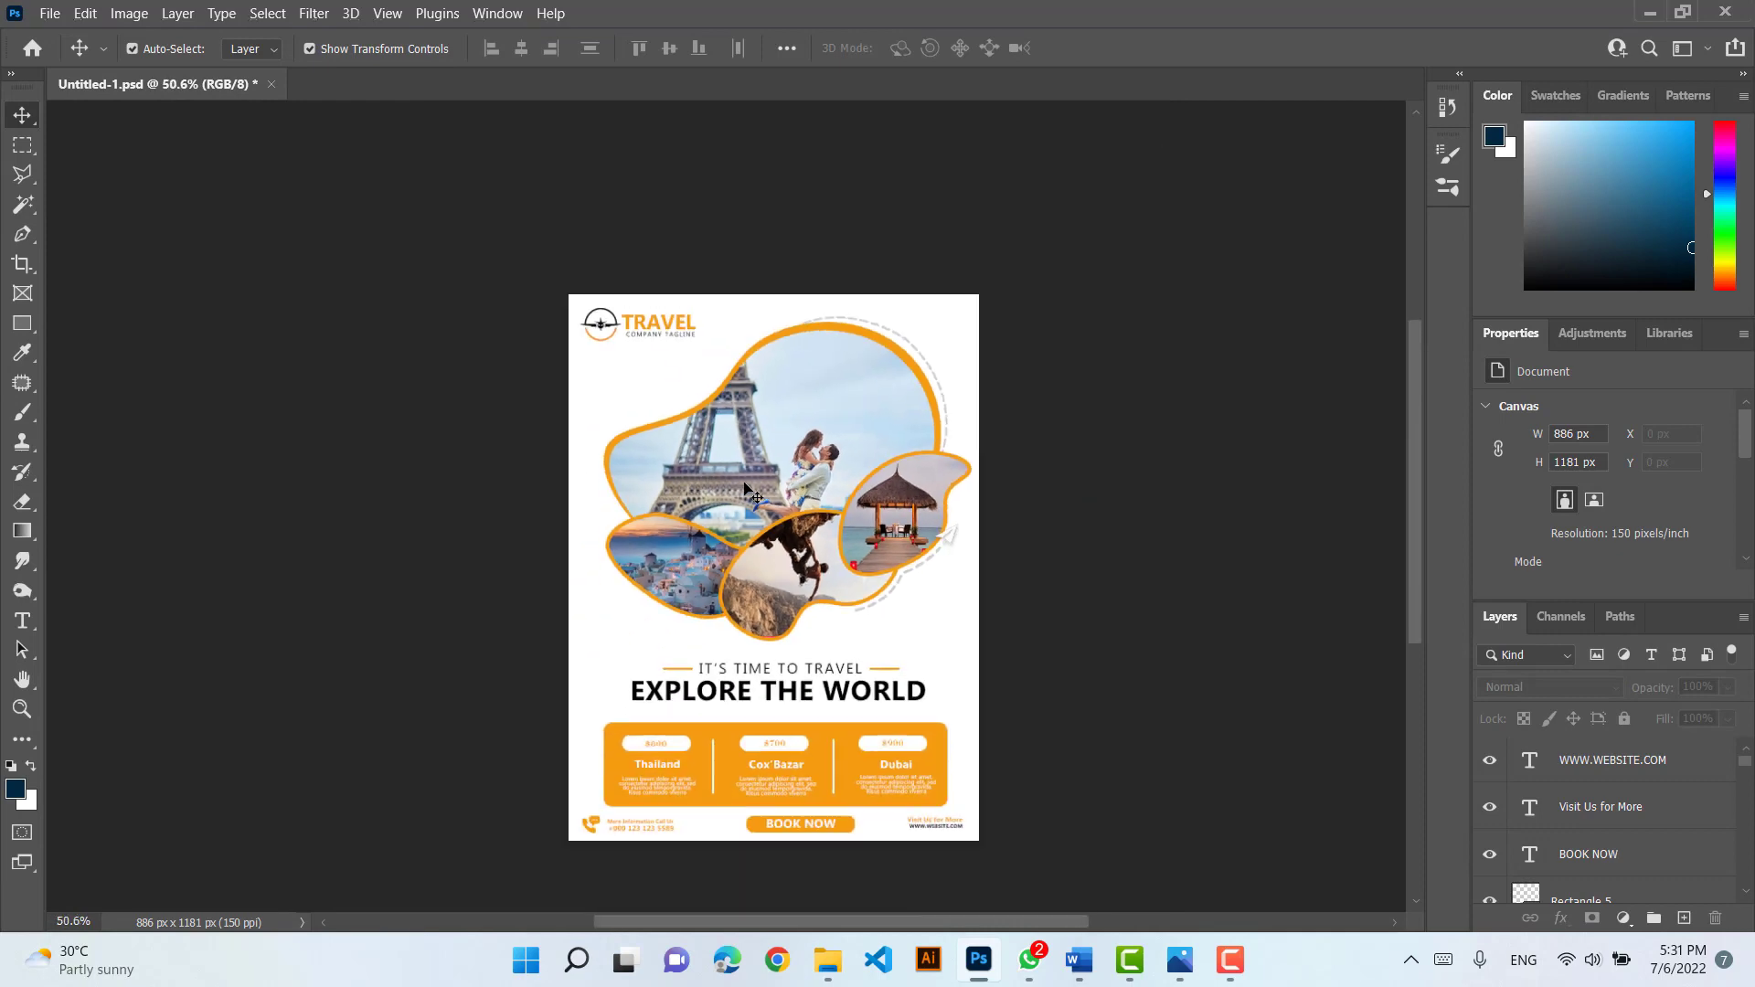
pyautogui.scroll(2, 873, 573)
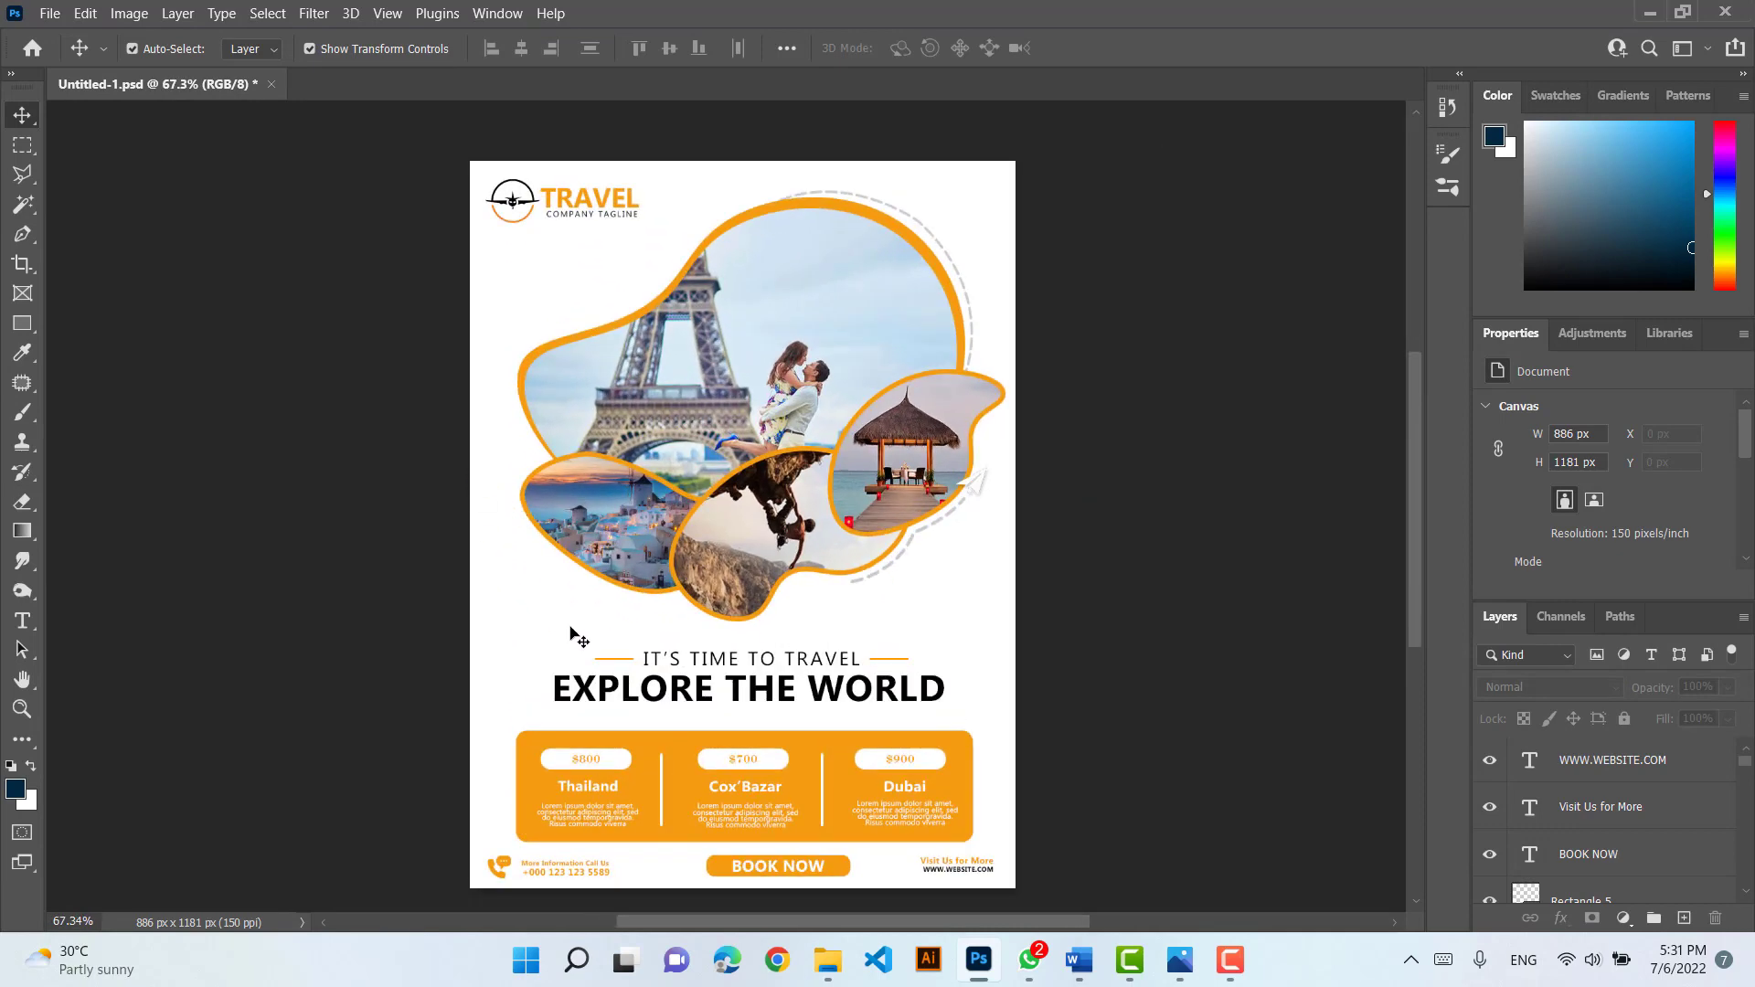
# Try placing logo.png from the template pro folder onto the flyer, and undo the placement
pyautogui.click(828, 960)
pyautogui.moveTo(1332, 275); pyautogui.dragTo(510, 627)
pyautogui.press('Return')
pyautogui.hotkey('ctrl', 'z')
# Place the paper plane image Shape 1 copy 4.png from the template pro folder, scaled down, over the outer edge of the Santorini photo
pyautogui.click(828, 960)
pyautogui.click(974, 500)
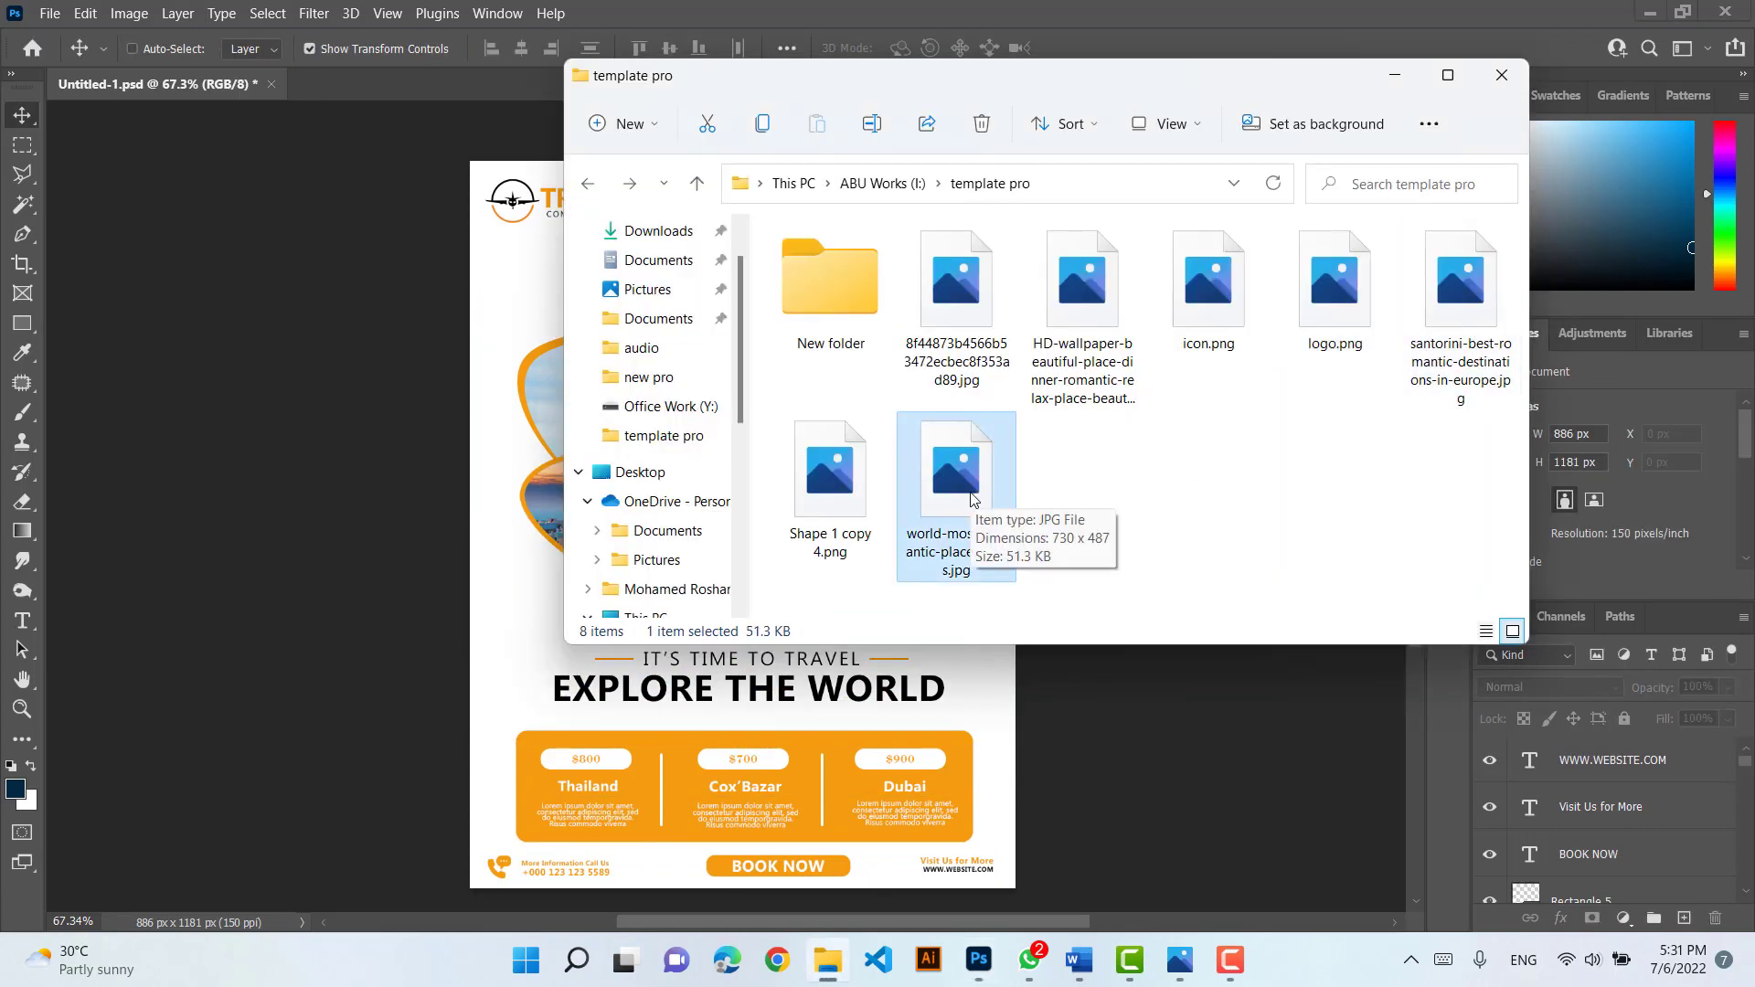
pyautogui.doubleClick(936, 309)
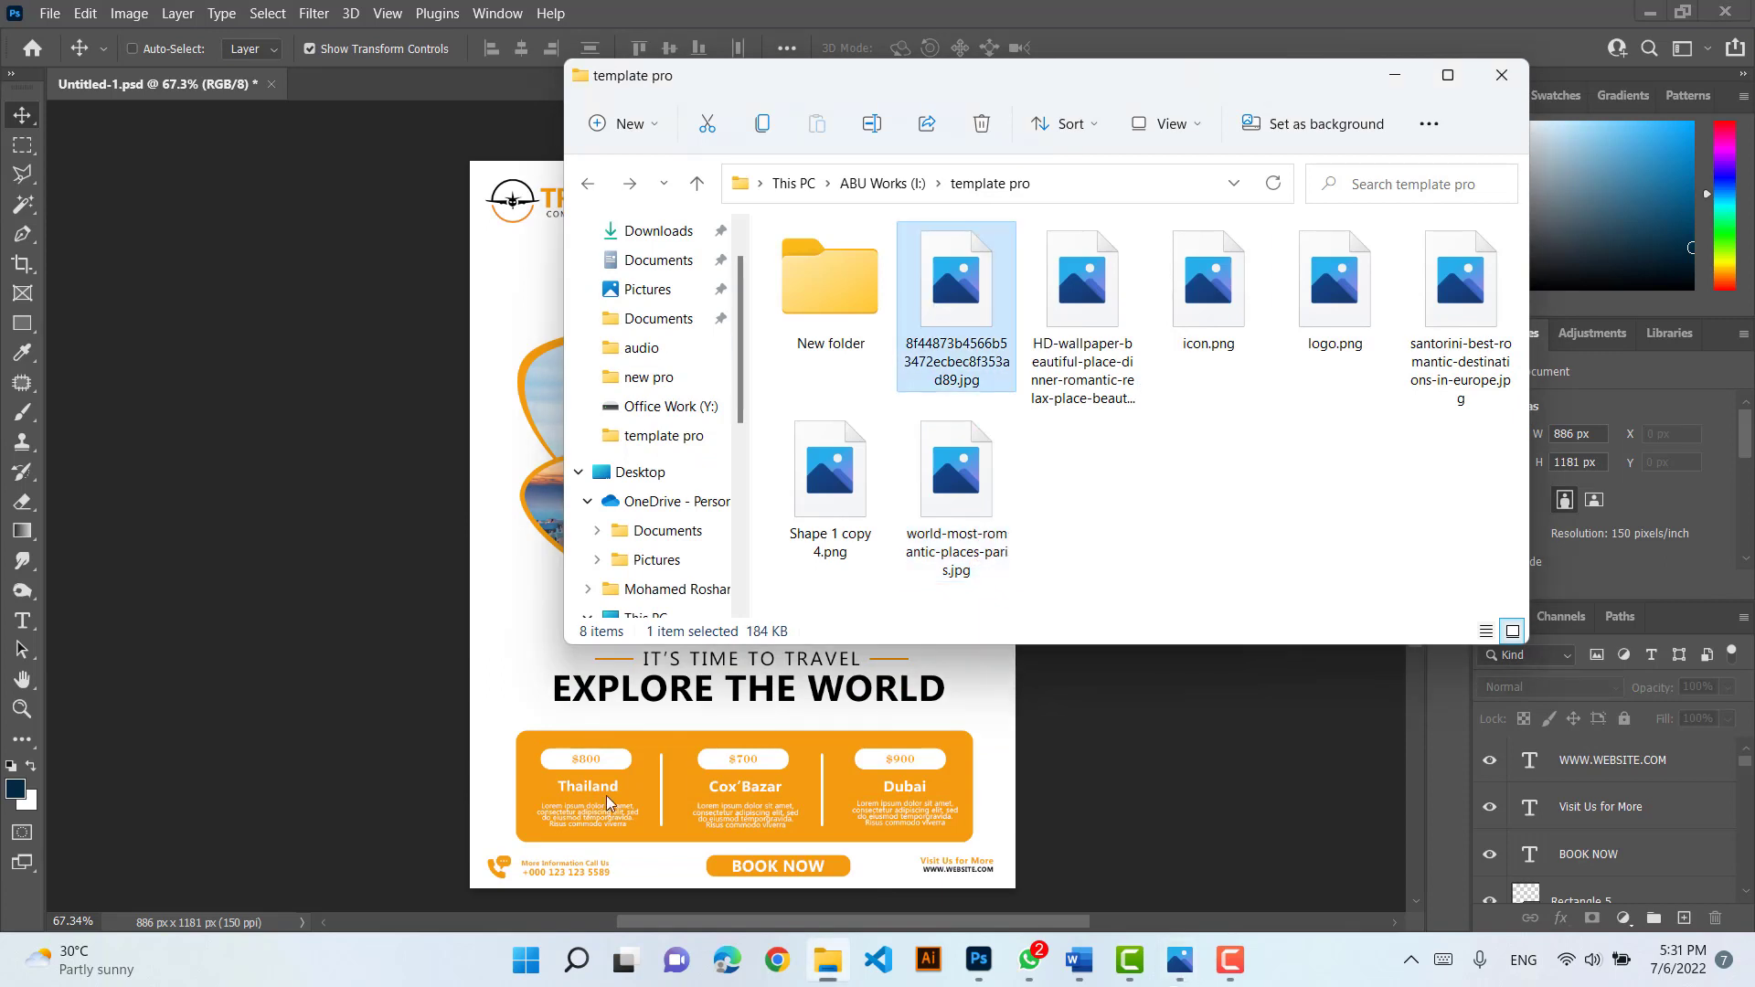
pyautogui.click(1375, 294)
pyautogui.click(1453, 295)
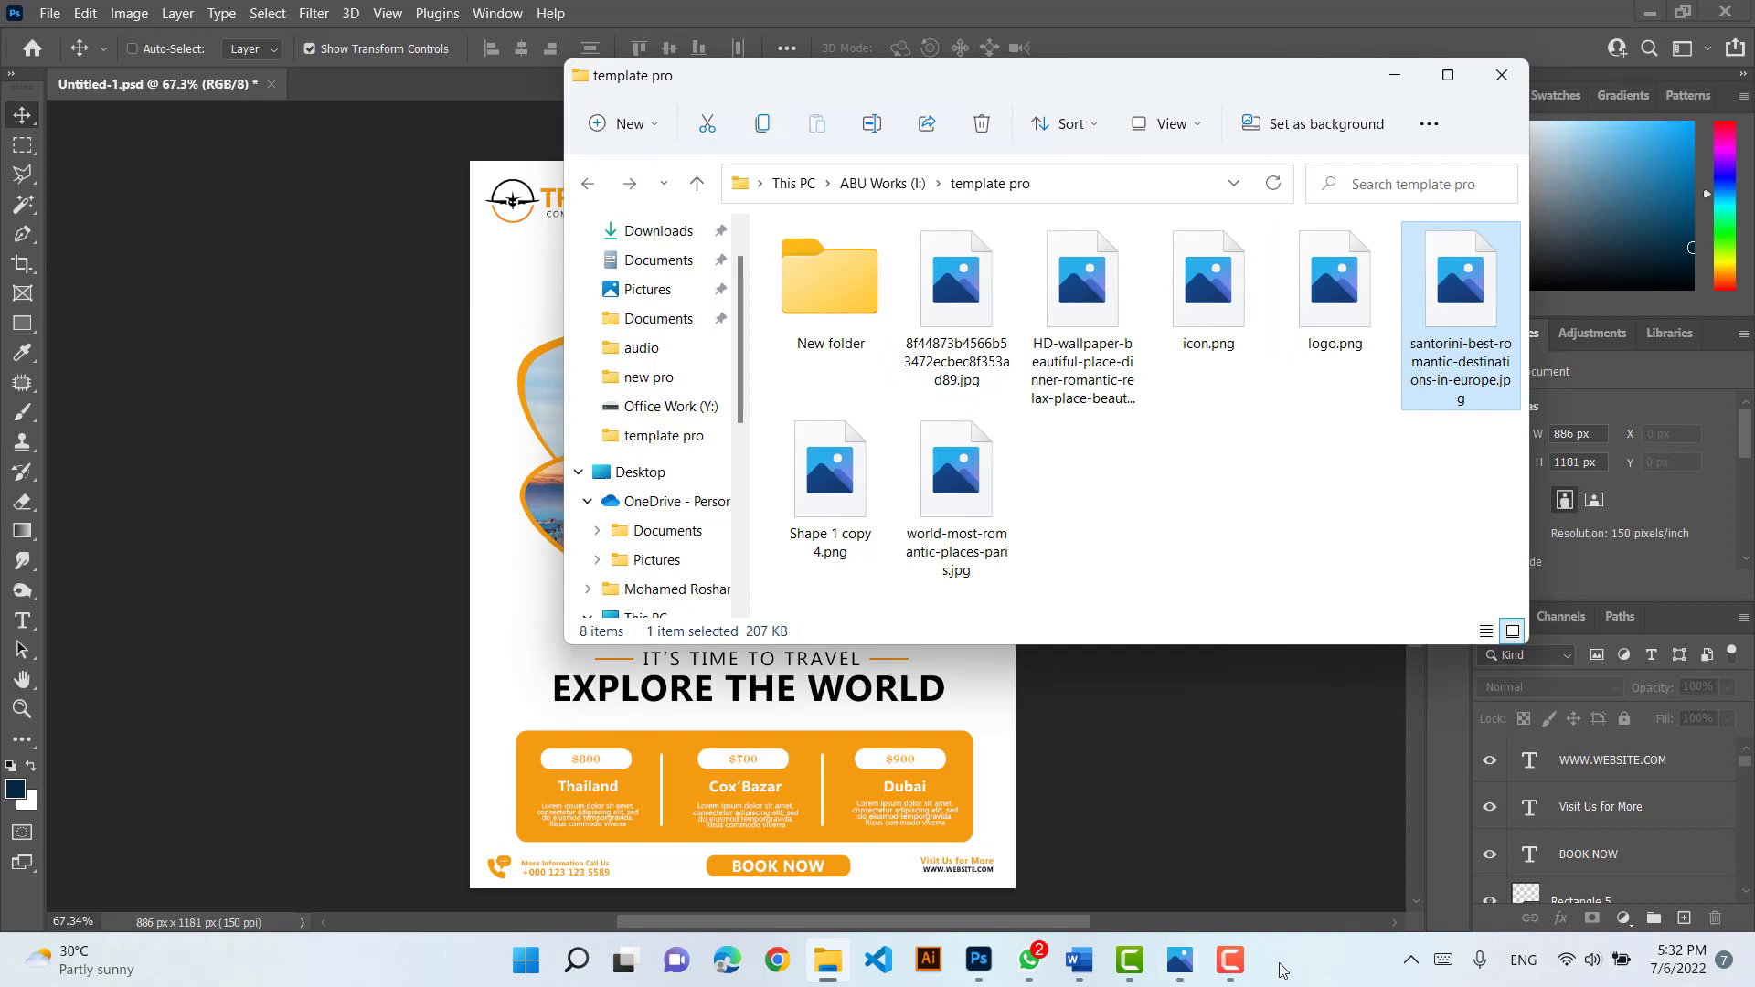
pyautogui.moveTo(830, 485); pyautogui.dragTo(528, 703)
pyautogui.moveTo(755, 528); pyautogui.dragTo(556, 576)
pyautogui.moveTo(560, 620); pyautogui.dragTo(518, 528)
pyautogui.press('Return')
pyautogui.click(1058, 560)
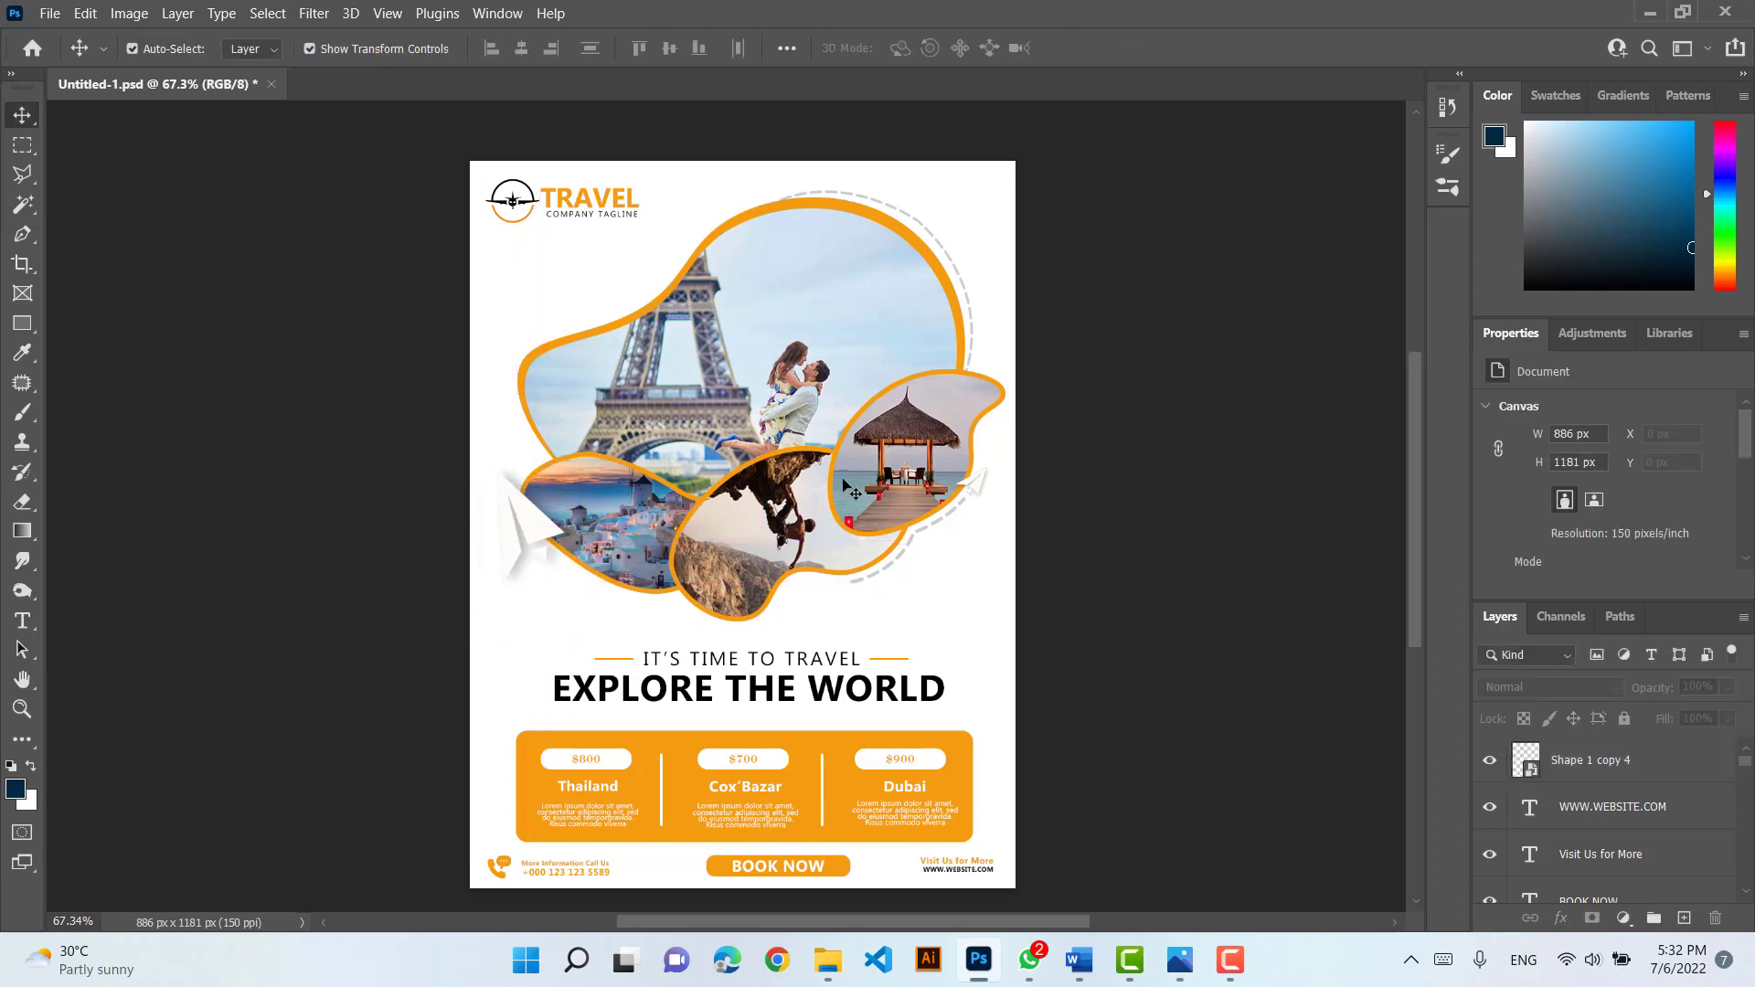
# Add a solid colour fill layer in light grey eeeeee directly above the Background layer
pyautogui.scroll(-5, 1569, 805)
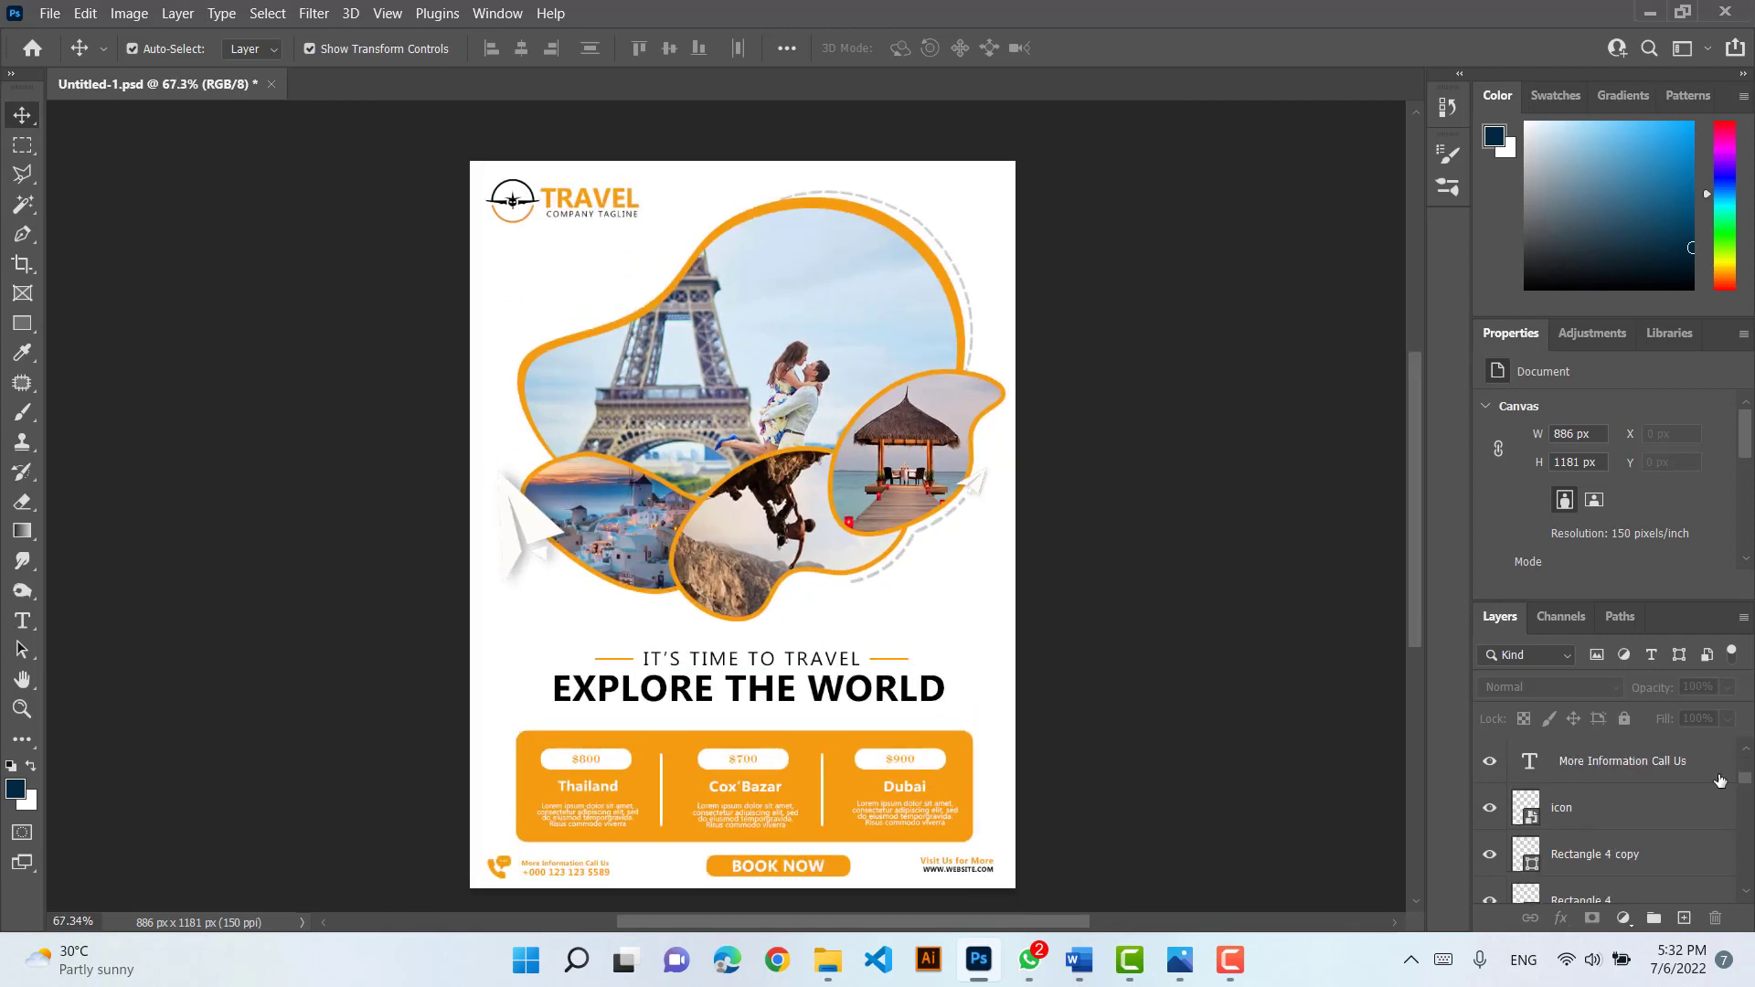
pyautogui.scroll(-5, 1569, 806)
pyautogui.click(1586, 880)
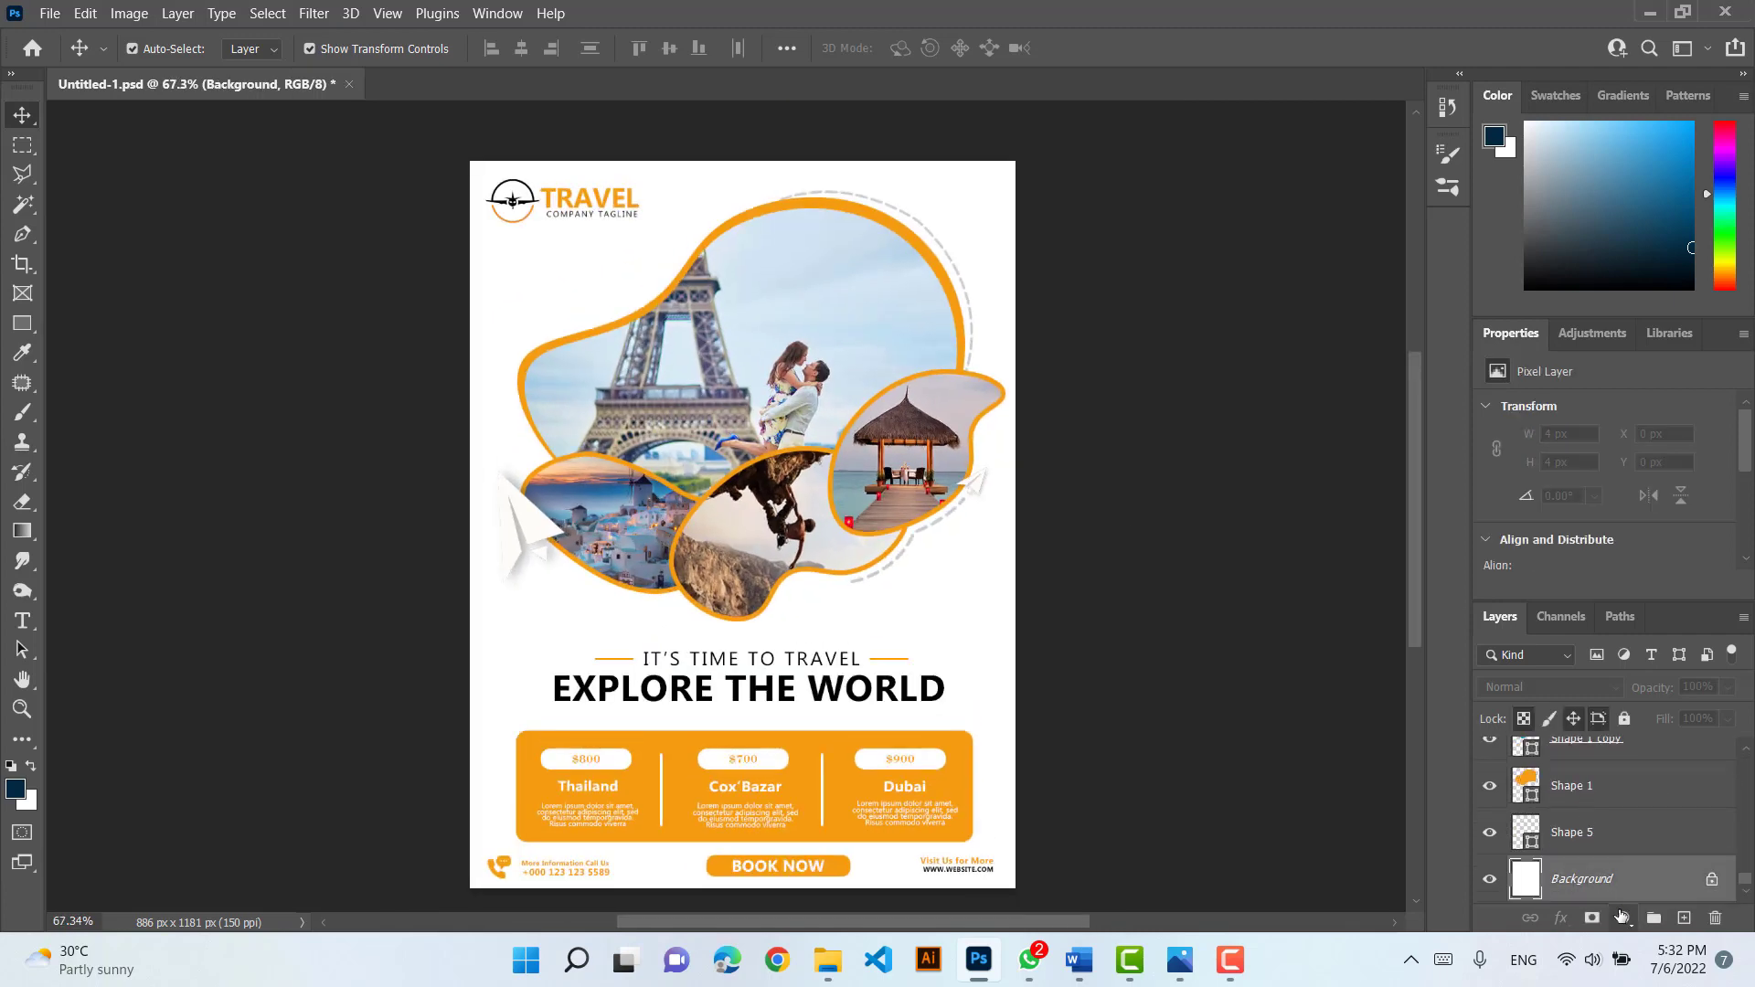
pyautogui.click(1623, 917)
pyautogui.click(1574, 521)
pyautogui.click(1146, 184)
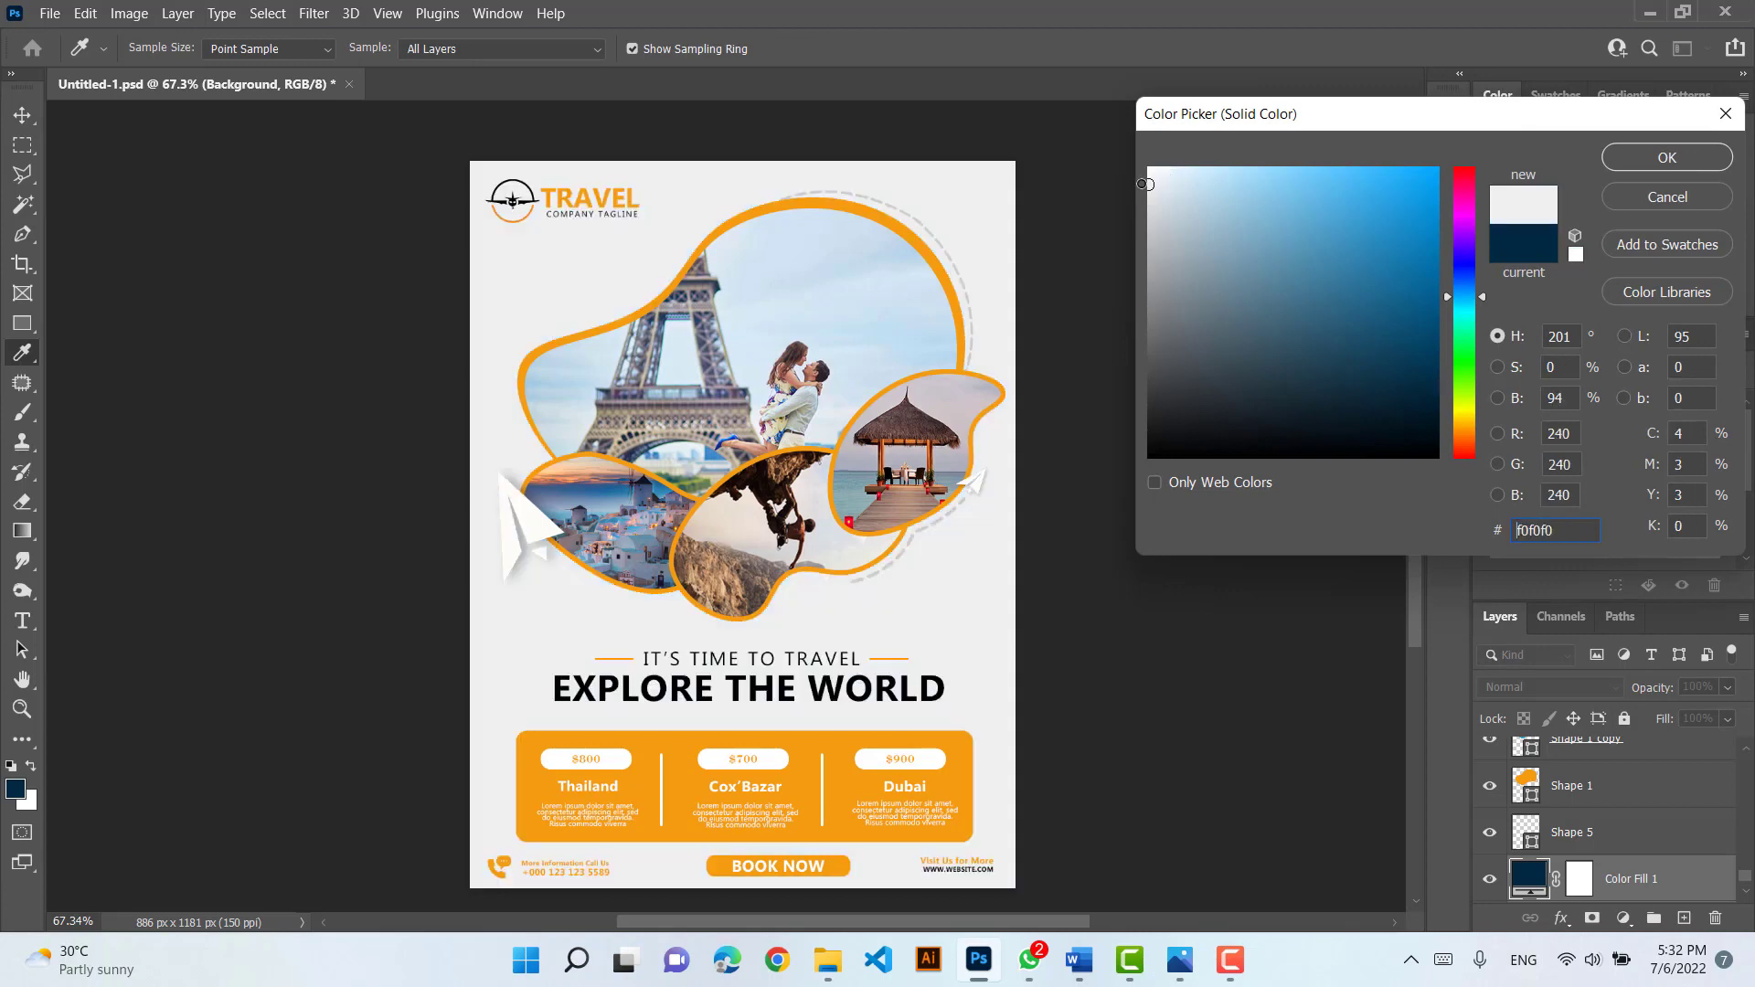
pyautogui.moveTo(1139, 190); pyautogui.dragTo(1139, 185)
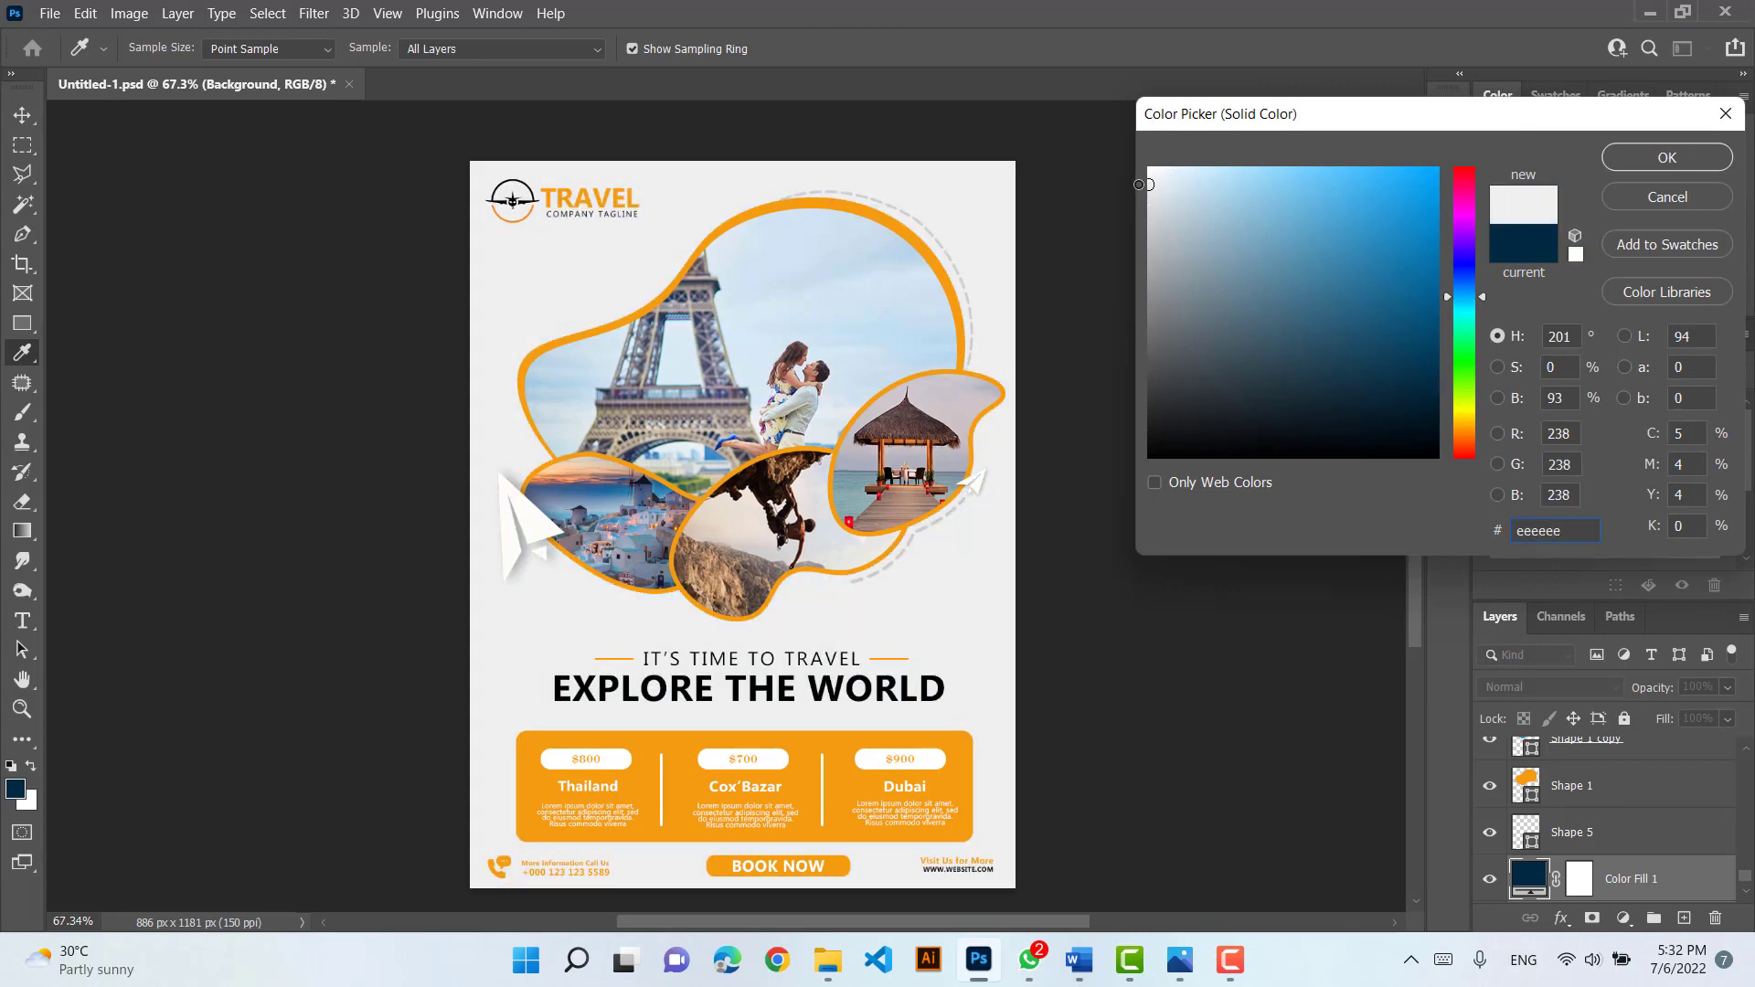
pyautogui.click(1636, 157)
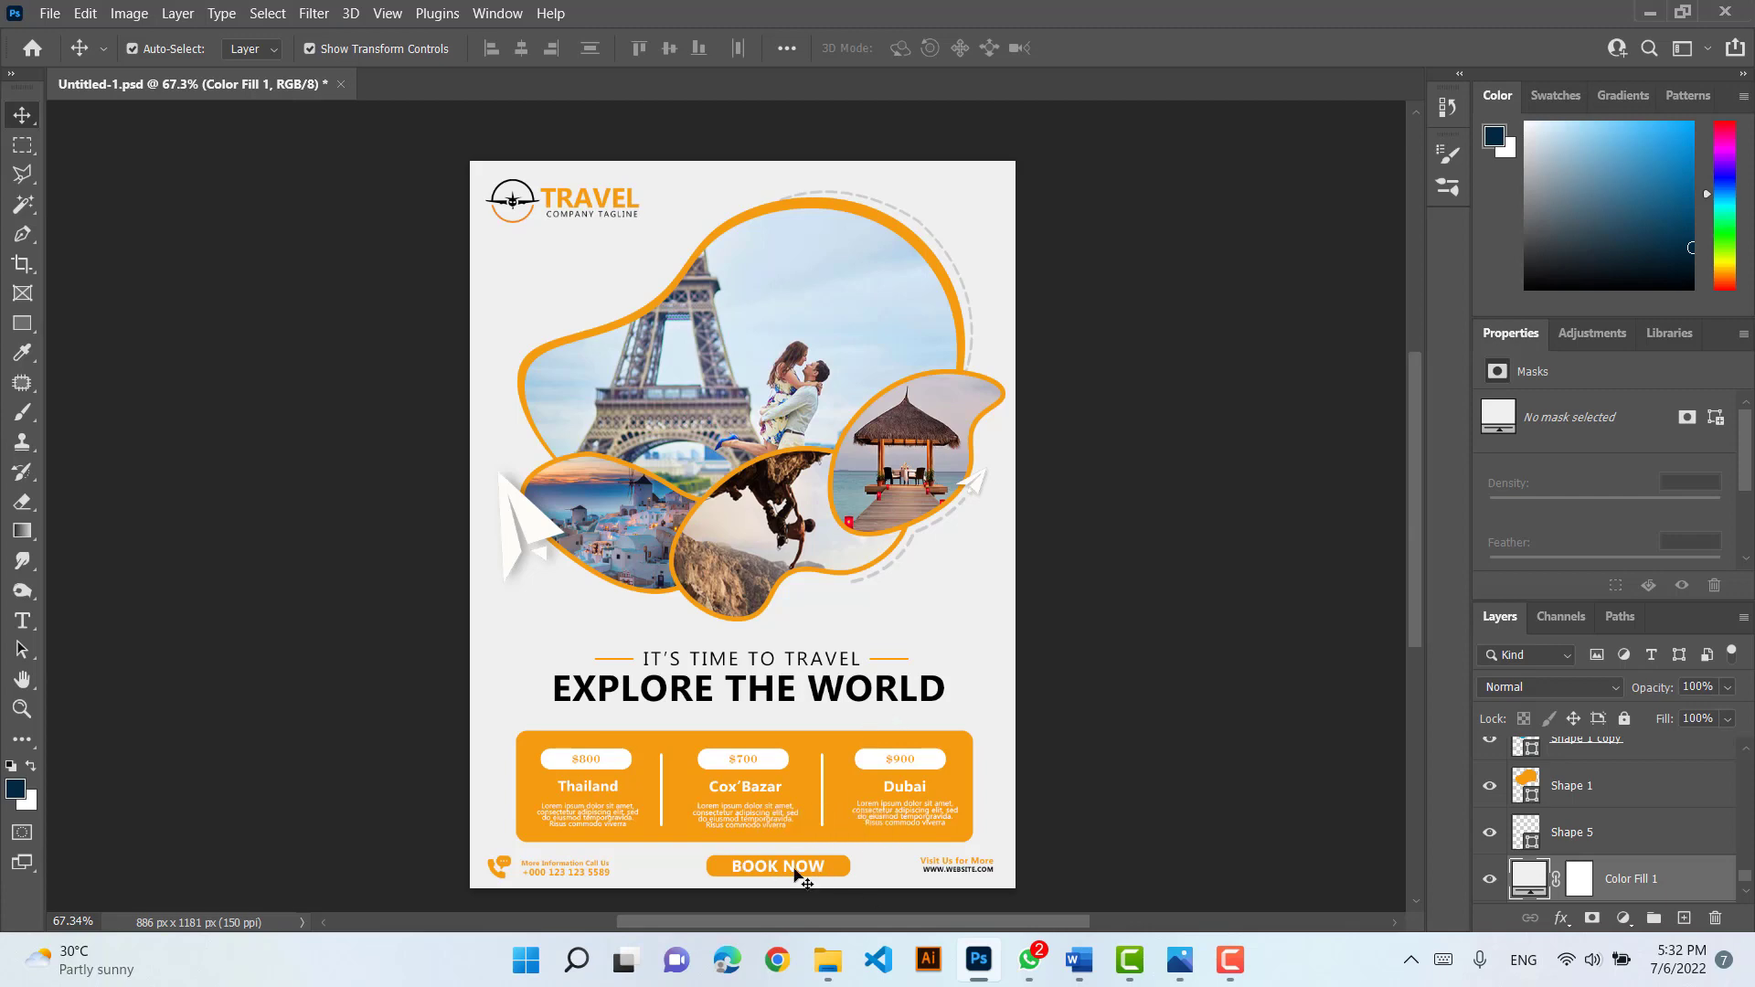
# Merge the footer's phone icon, "More Information Call Us" line and phone number into a single layer
pyautogui.scroll(4, 810, 872)
pyautogui.scroll(-3, 810, 872)
pyautogui.moveTo(1055, 880); pyautogui.dragTo(457, 841)
pyautogui.click(516, 880)
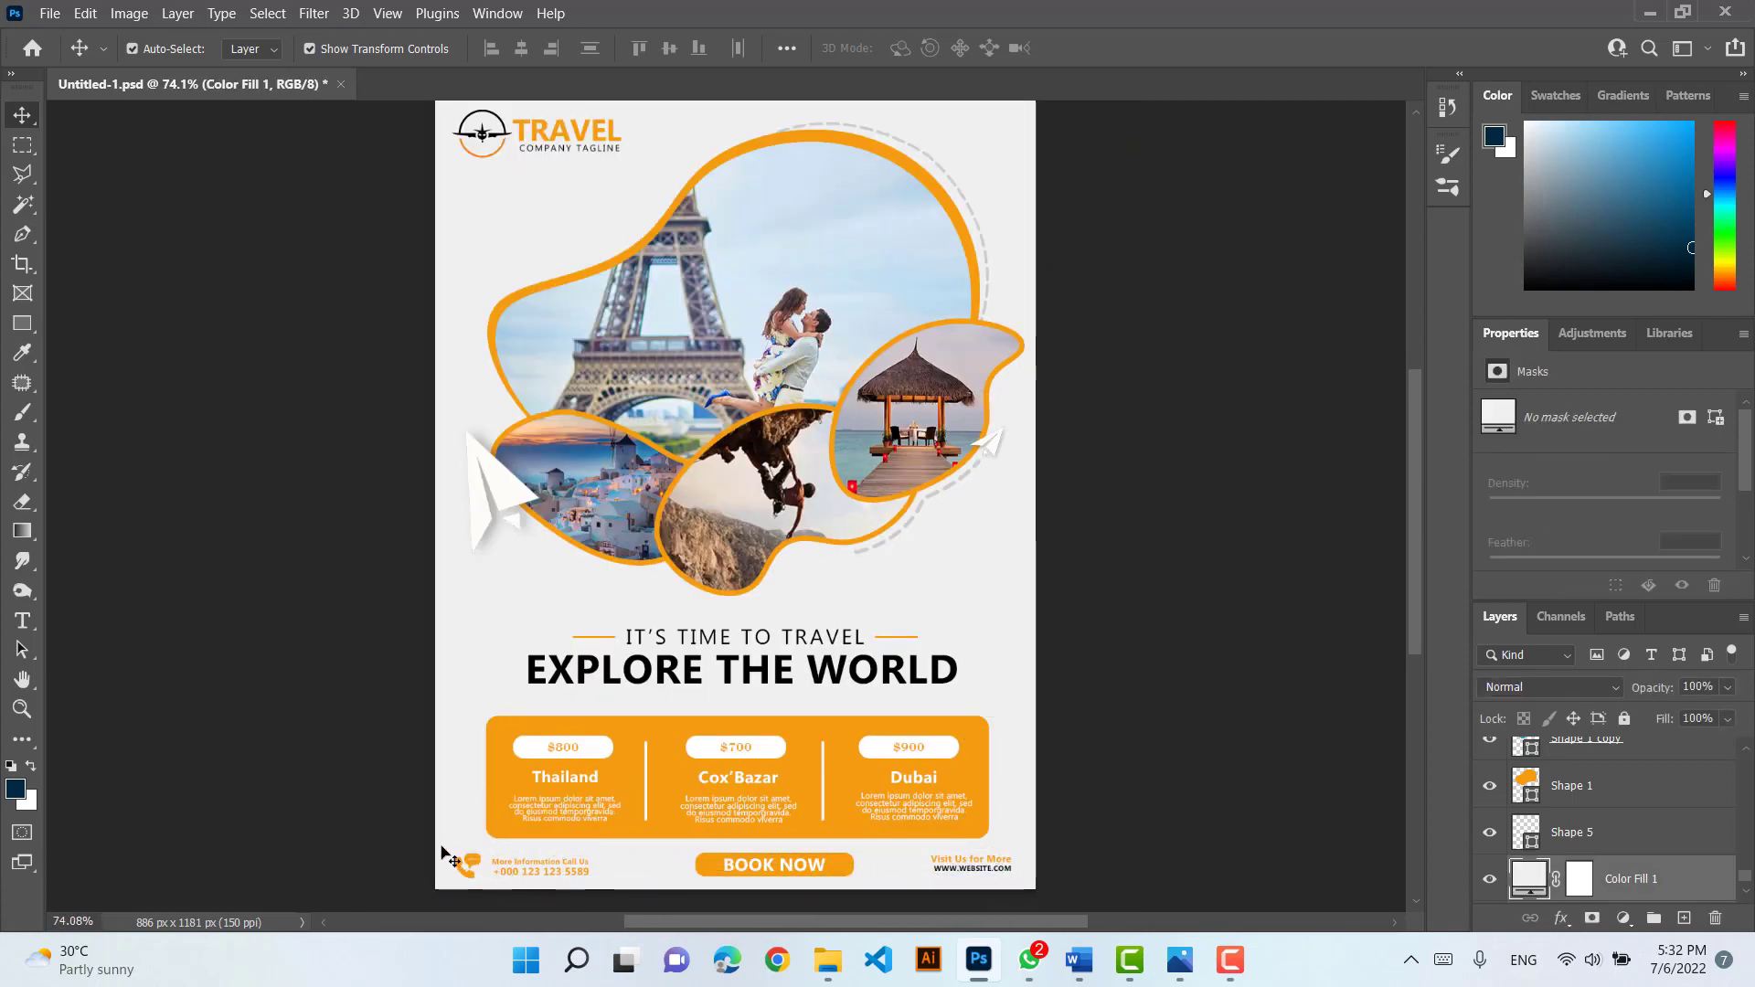
pyautogui.scroll(5, 600, 882)
pyautogui.scroll(-1, 599, 850)
pyautogui.moveTo(490, 783); pyautogui.dragTo(431, 784)
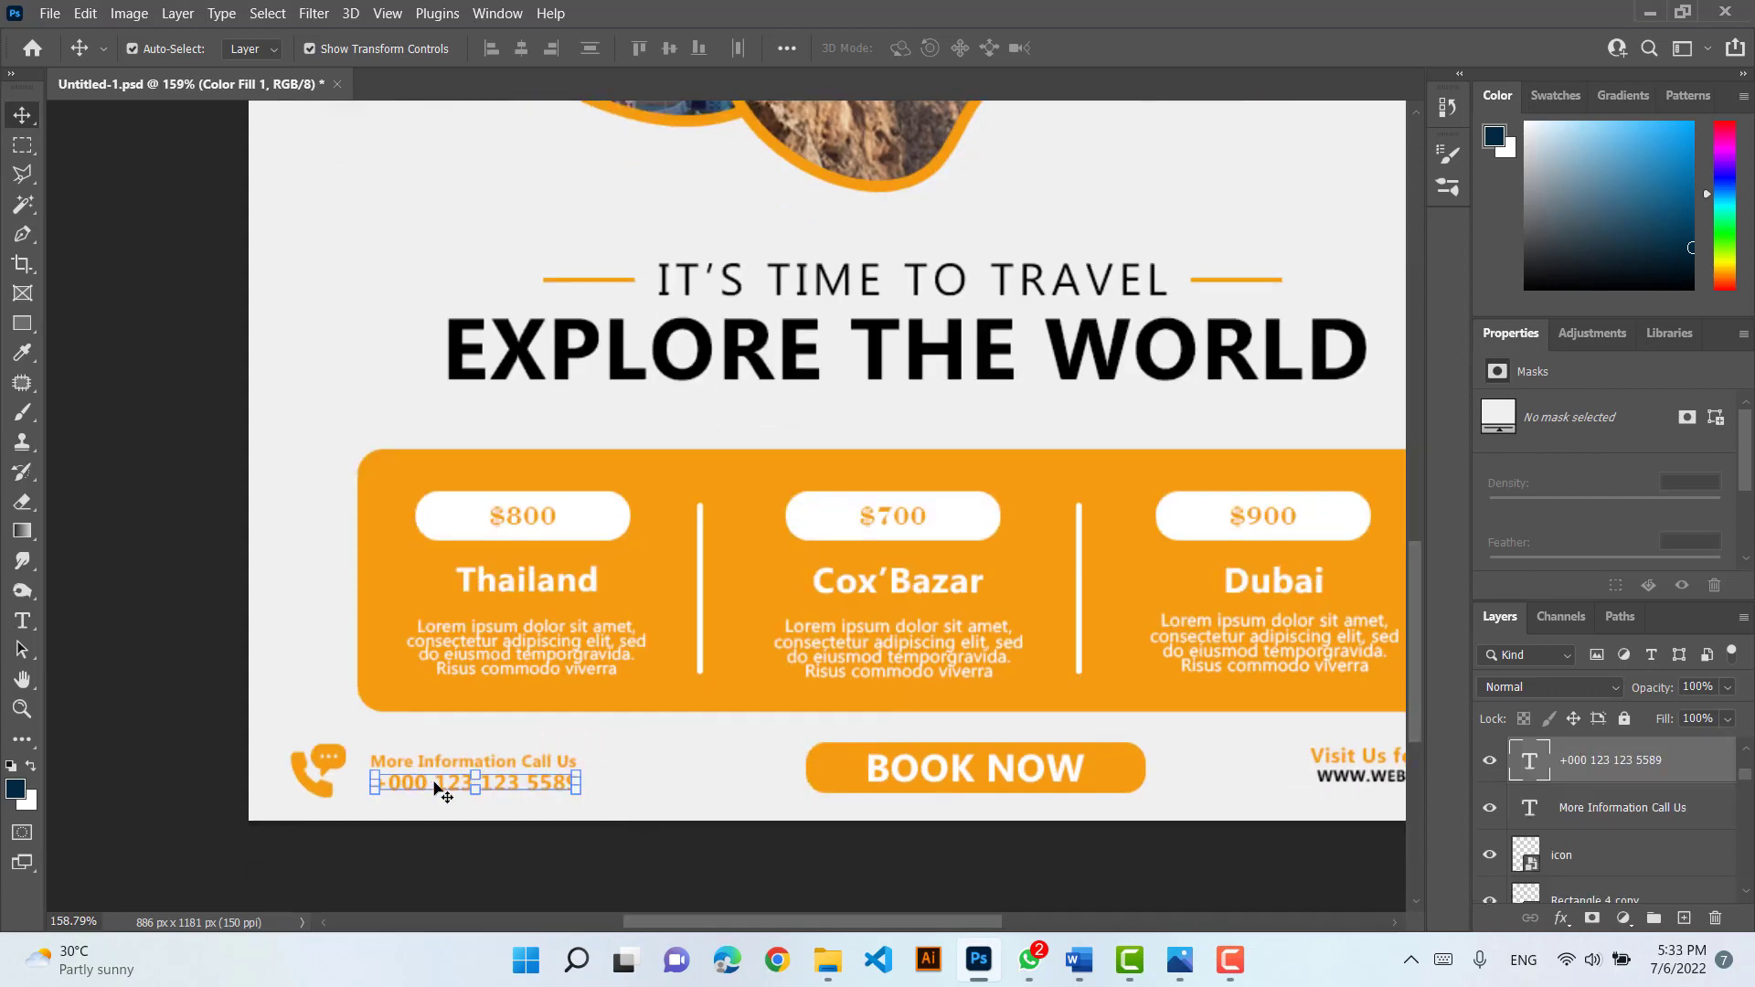
pyautogui.keyDown('shift'); pyautogui.click(1678, 813); pyautogui.keyUp('shift')
pyautogui.rightClick(1651, 839)
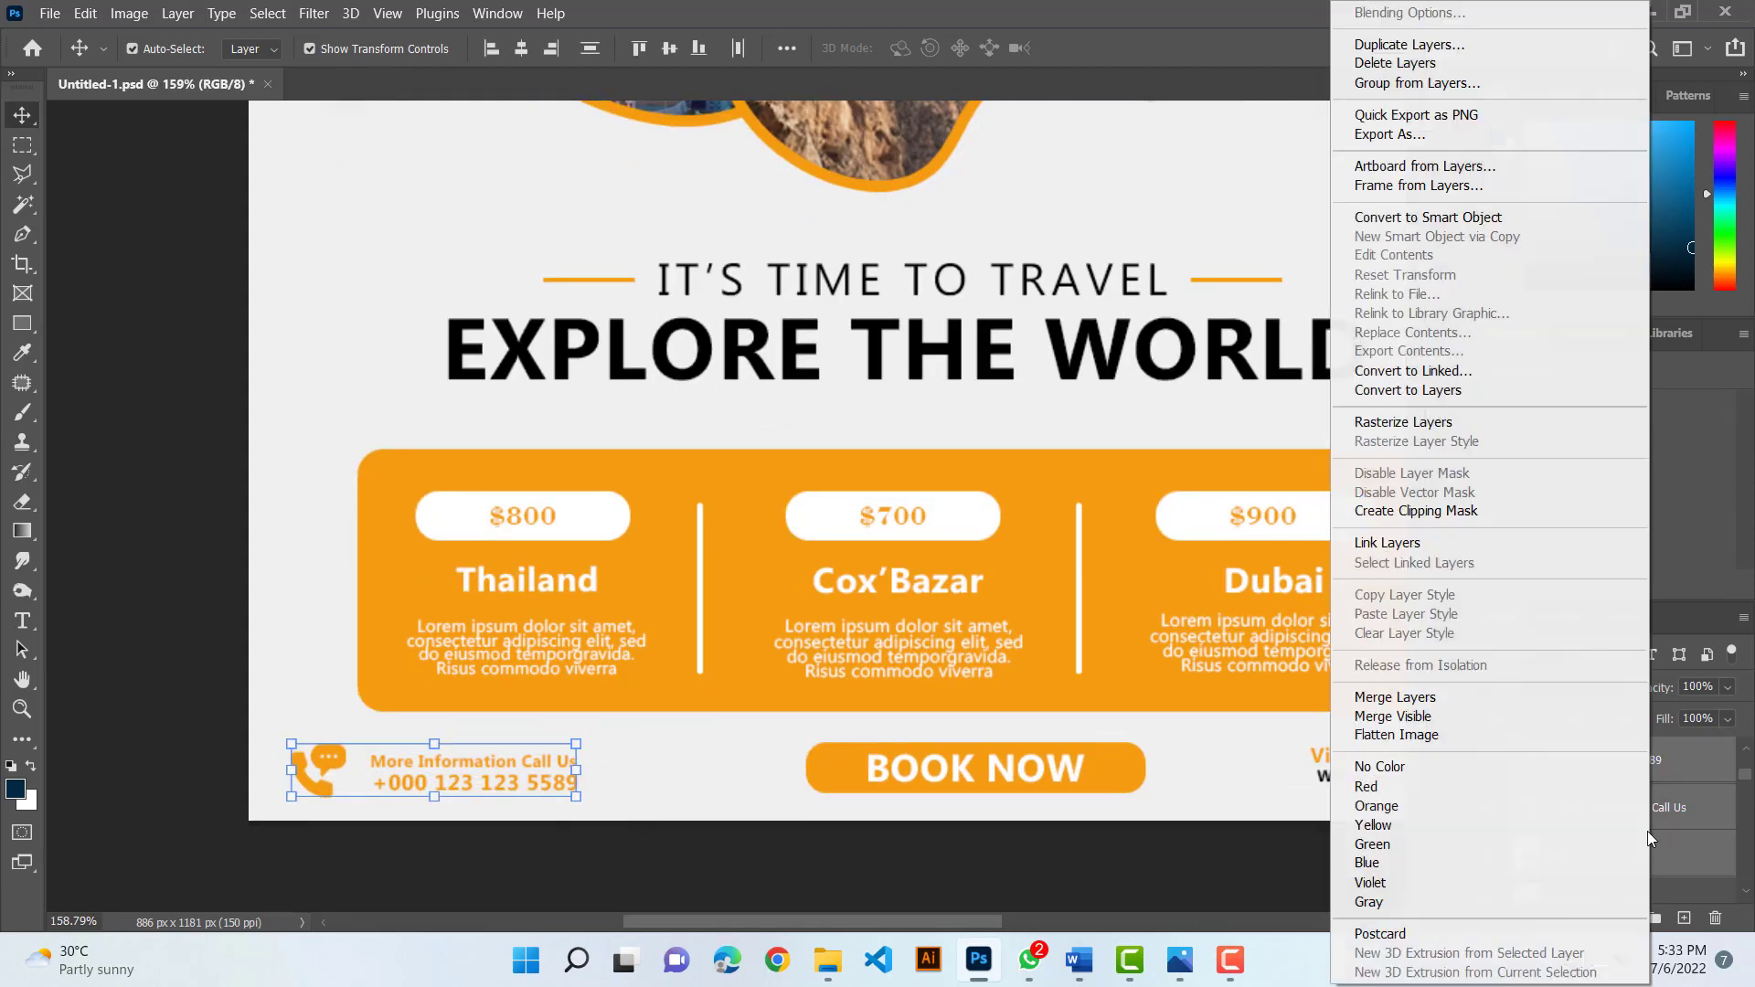
pyautogui.click(1394, 696)
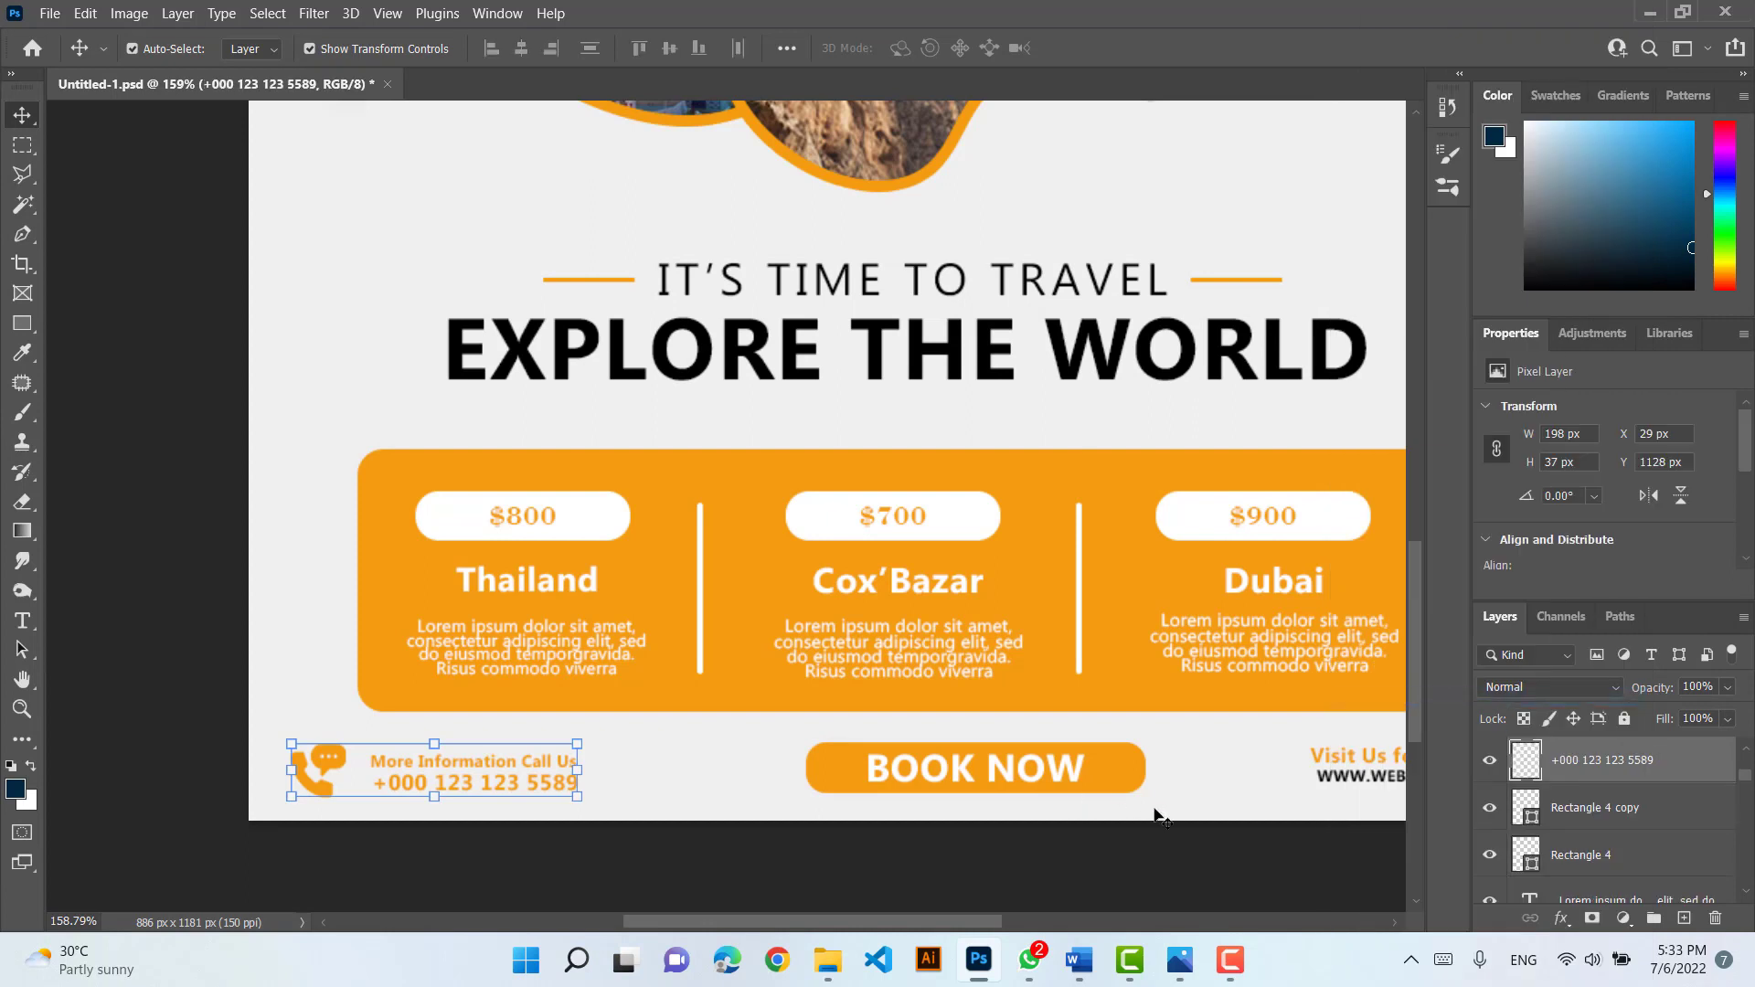
pyautogui.click(1272, 810)
pyautogui.click(1340, 775)
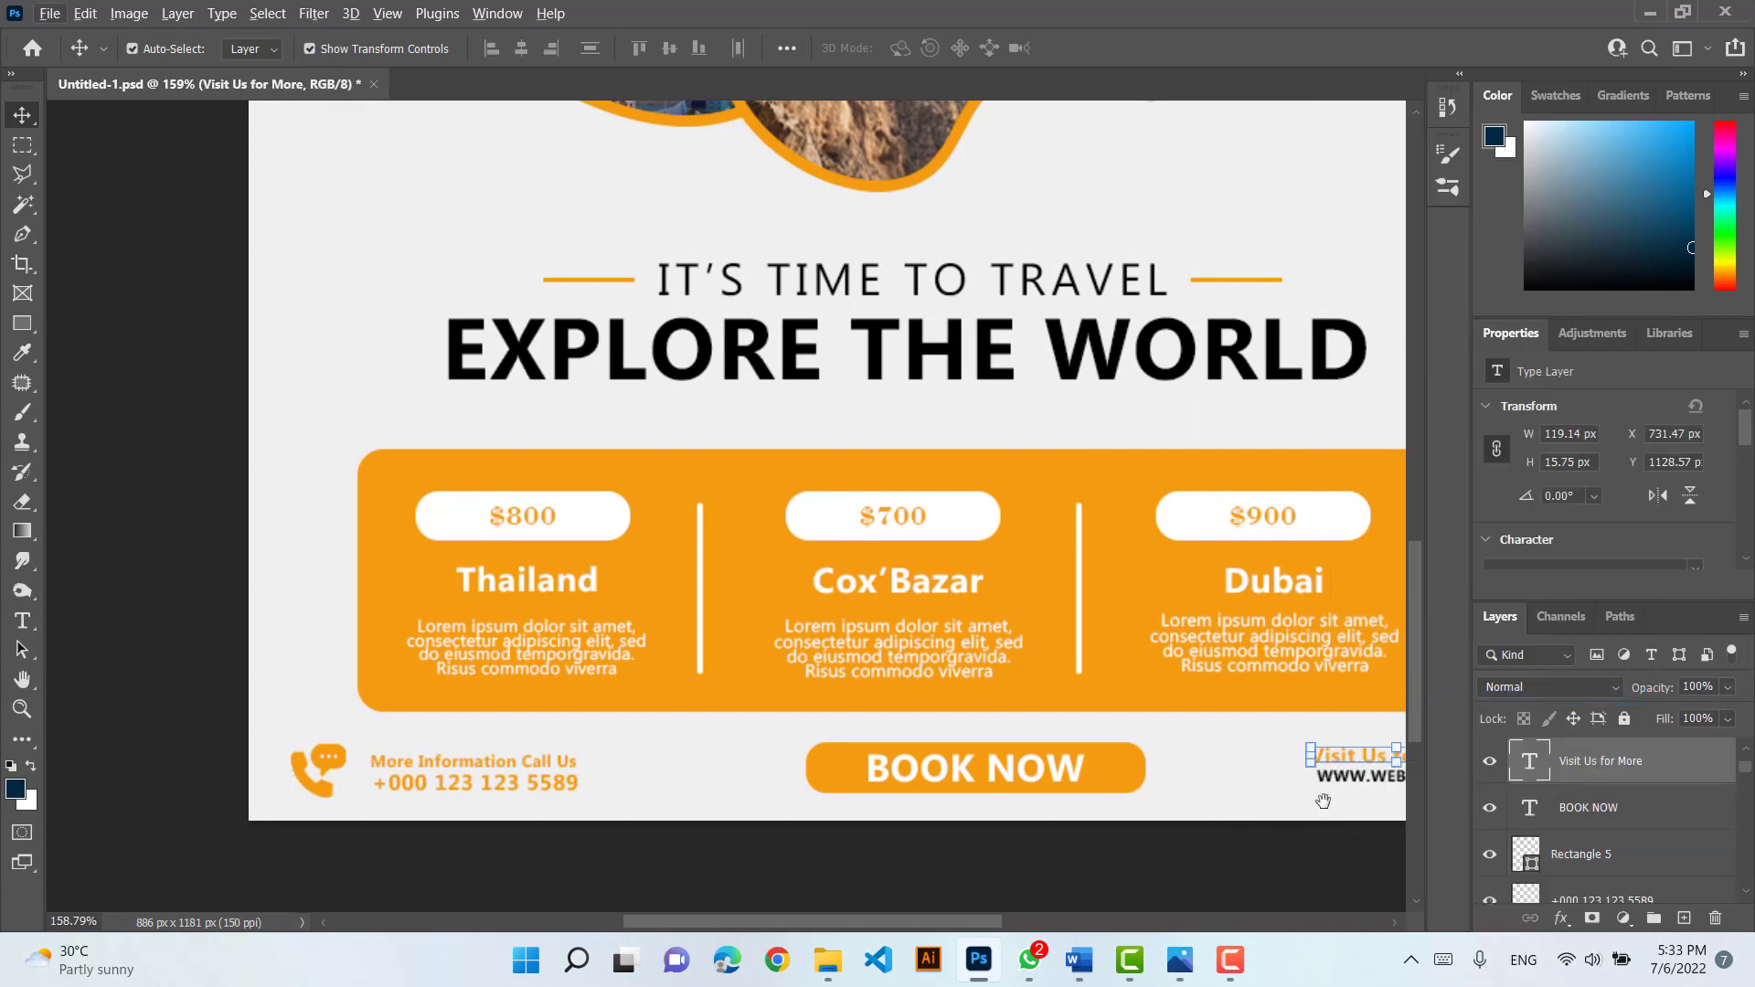
pyautogui.moveTo(1324, 800); pyautogui.dragTo(1060, 757)
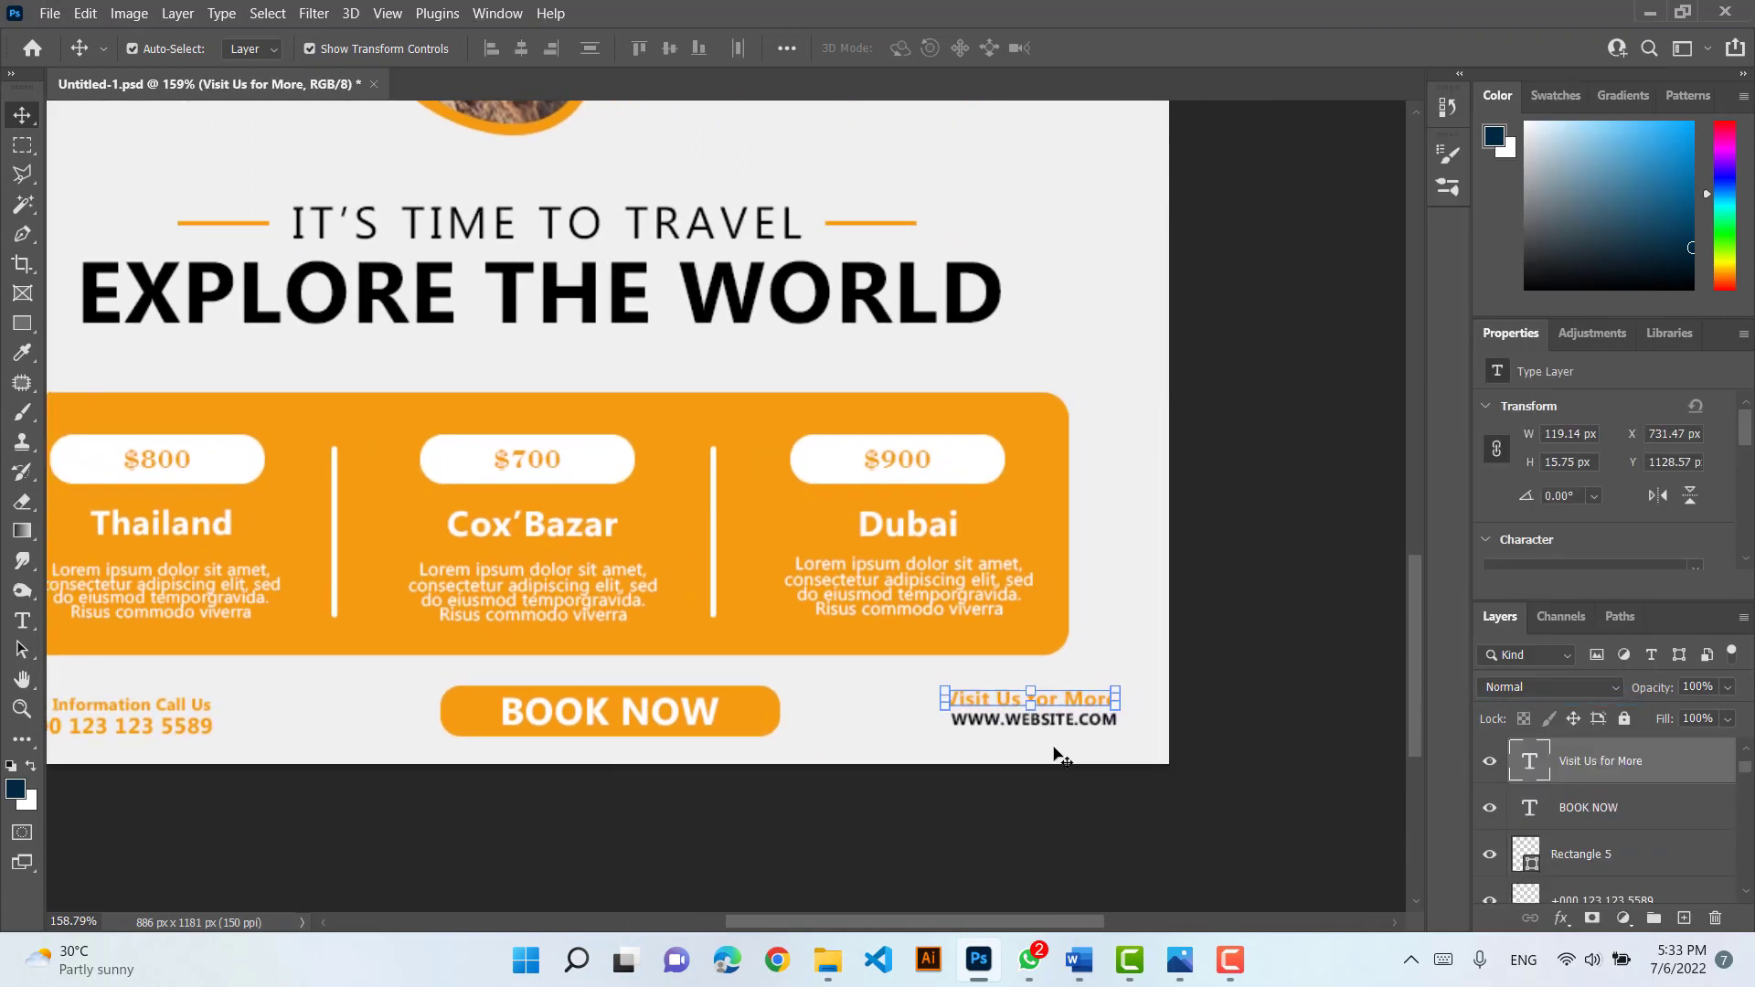
pyautogui.click(1554, 808)
pyautogui.click(1586, 768)
pyautogui.scroll(1, 1585, 768)
pyautogui.keyDown('shift'); pyautogui.click(1594, 812); pyautogui.keyUp('shift')
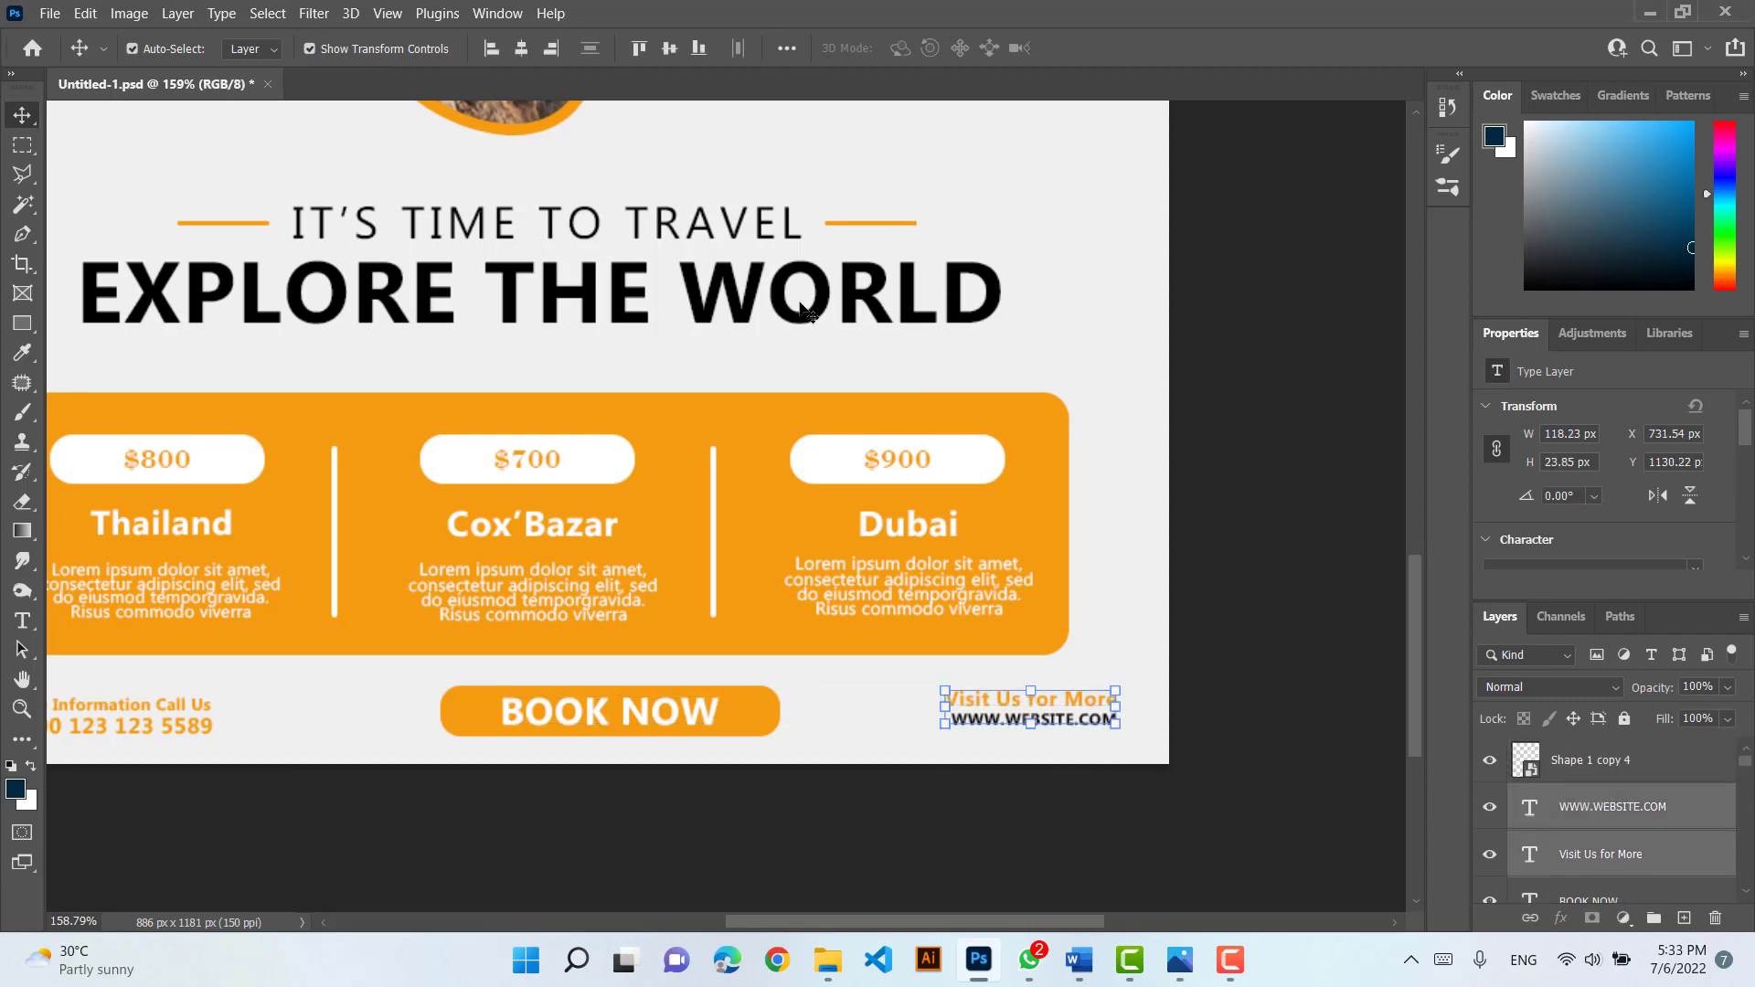
pyautogui.rightClick(1591, 799)
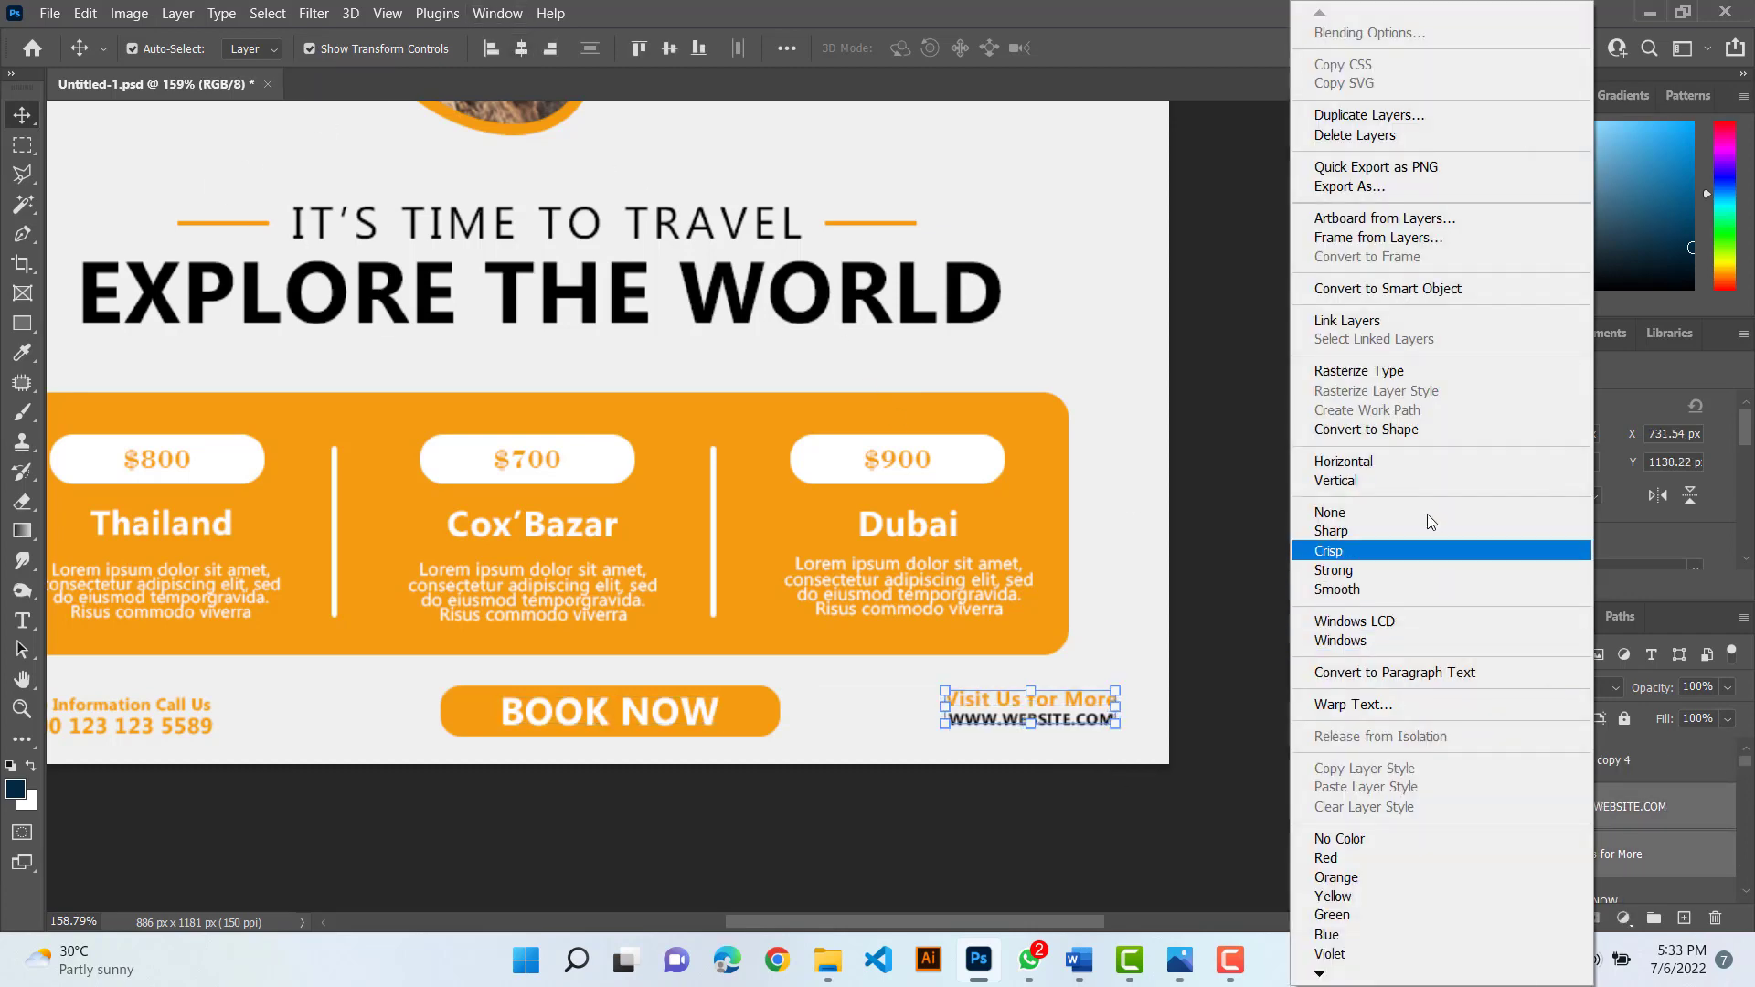
pyautogui.click(1423, 373)
pyautogui.rightClick(1554, 838)
pyautogui.click(1433, 653)
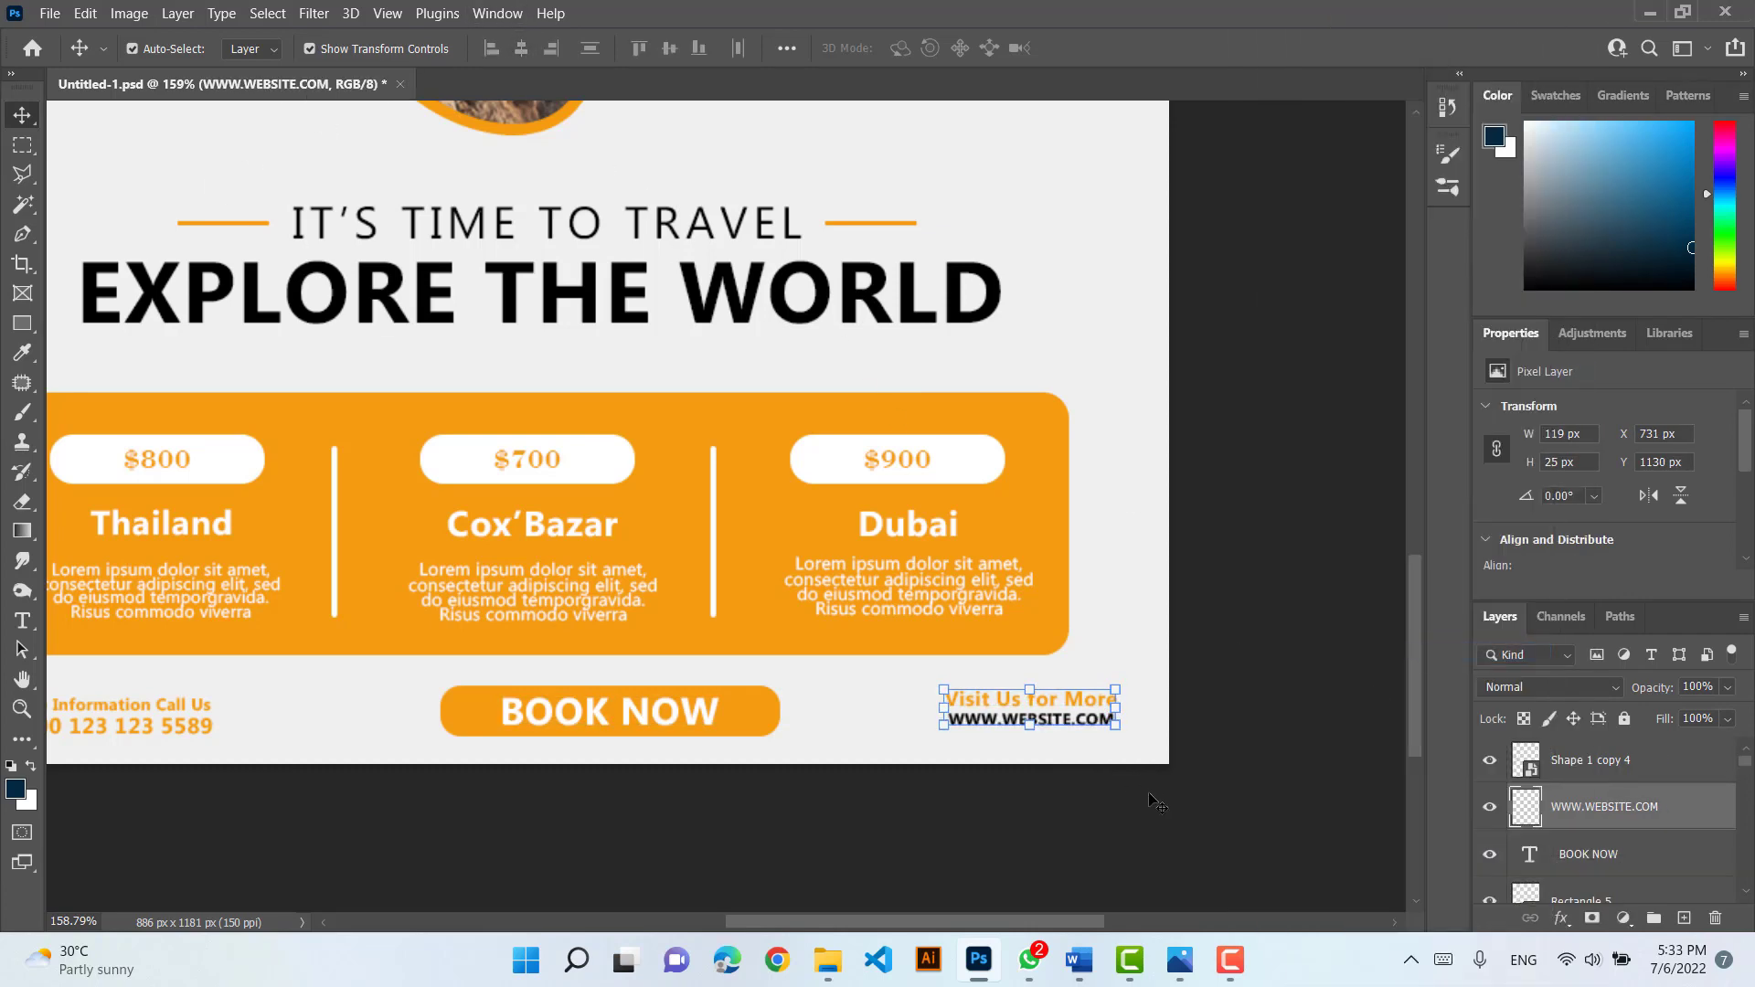
# Narrow the orange rectangle behind BOOK NOW to about 91% of its width, keeping its height
pyautogui.click(607, 709)
pyautogui.moveTo(779, 711); pyautogui.dragTo(749, 710)
pyautogui.moveTo(738, 720); pyautogui.dragTo(746, 721)
pyautogui.moveTo(716, 812); pyautogui.dragTo(708, 782)
pyautogui.hotkey('ctrl', 'z')
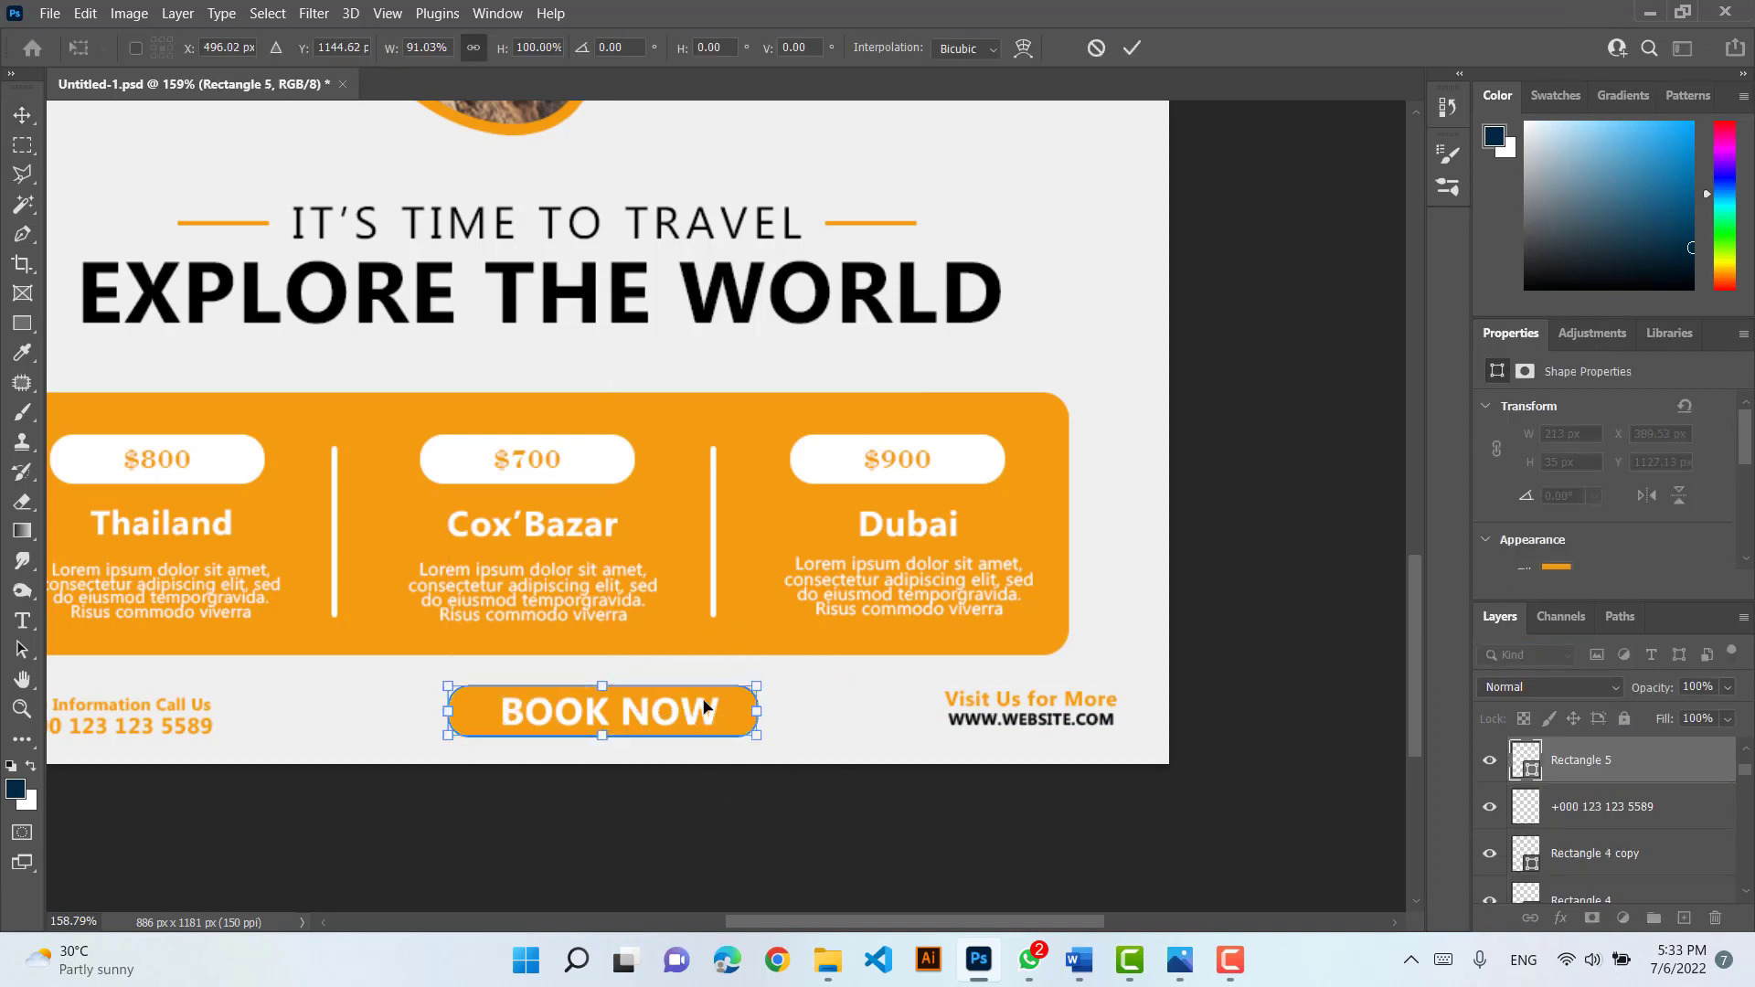
pyautogui.press('Return')
# Scale the BOOK NOW text down proportionally to about 77.5%, centred within its orange button
pyautogui.click(698, 709)
pyautogui.hotkey('ctrl', 't')
pyautogui.moveTo(719, 711); pyautogui.dragTo(638, 711)
pyautogui.press('Return')
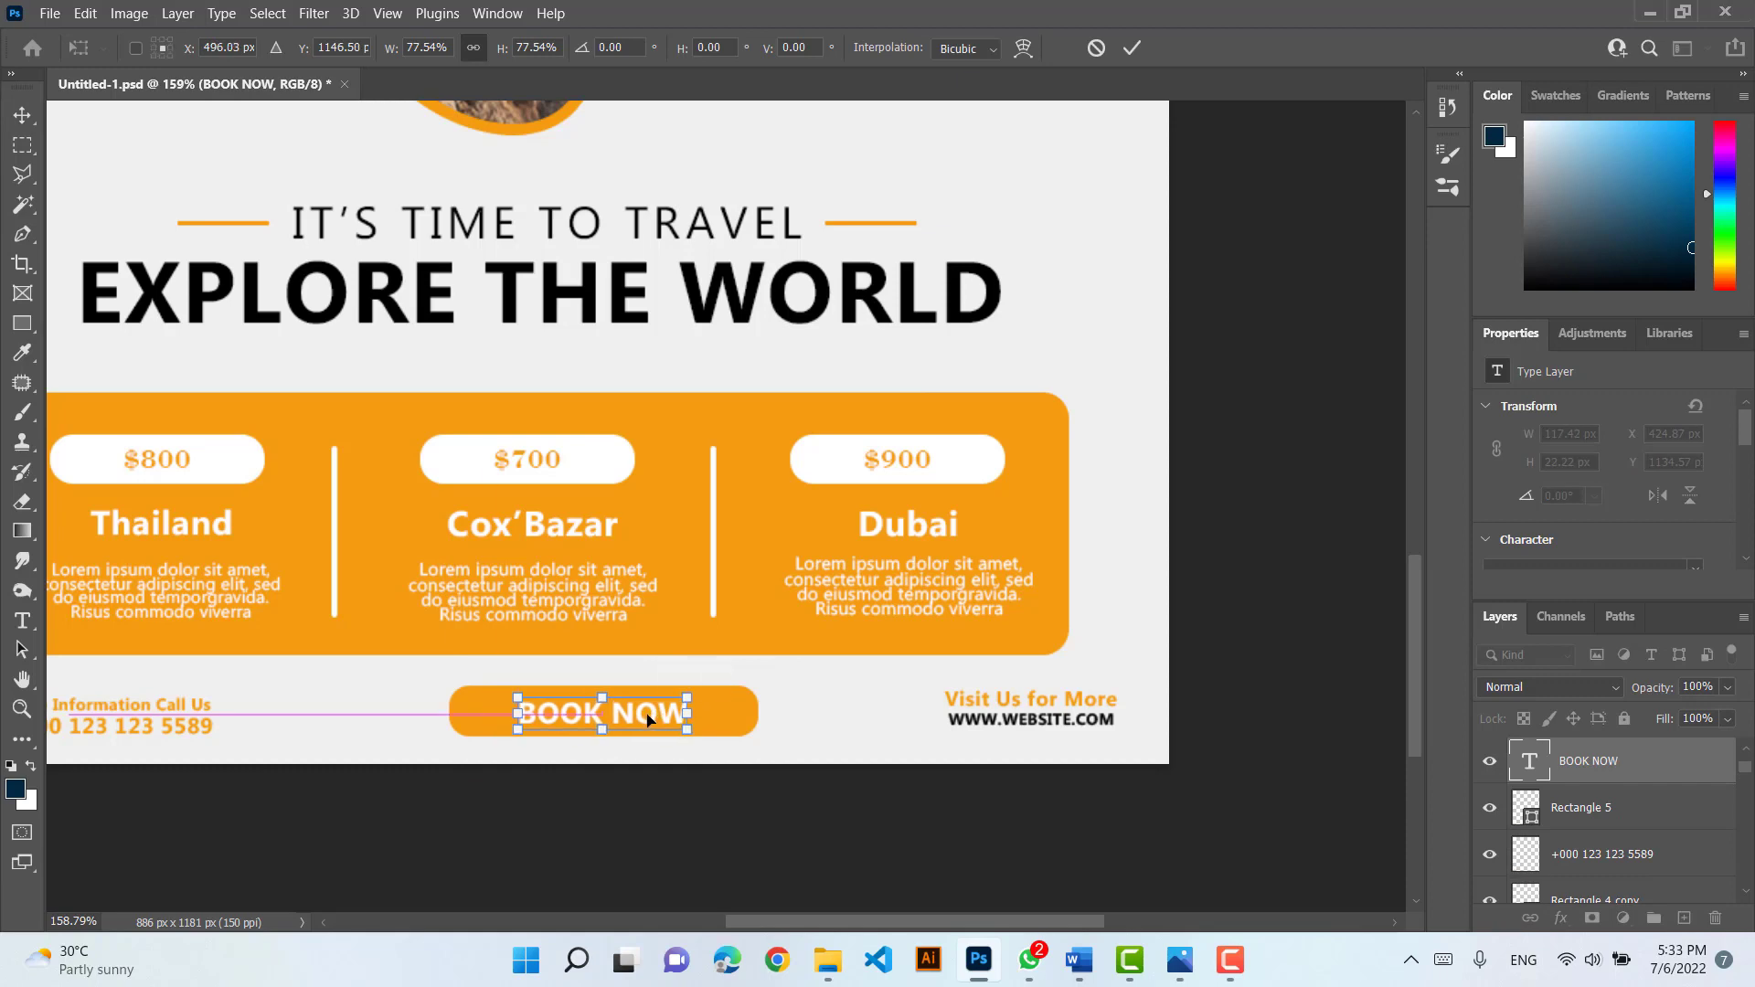
# Merge the BOOK NOW text and its orange rectangle into a single layer
pyautogui.click(651, 697)
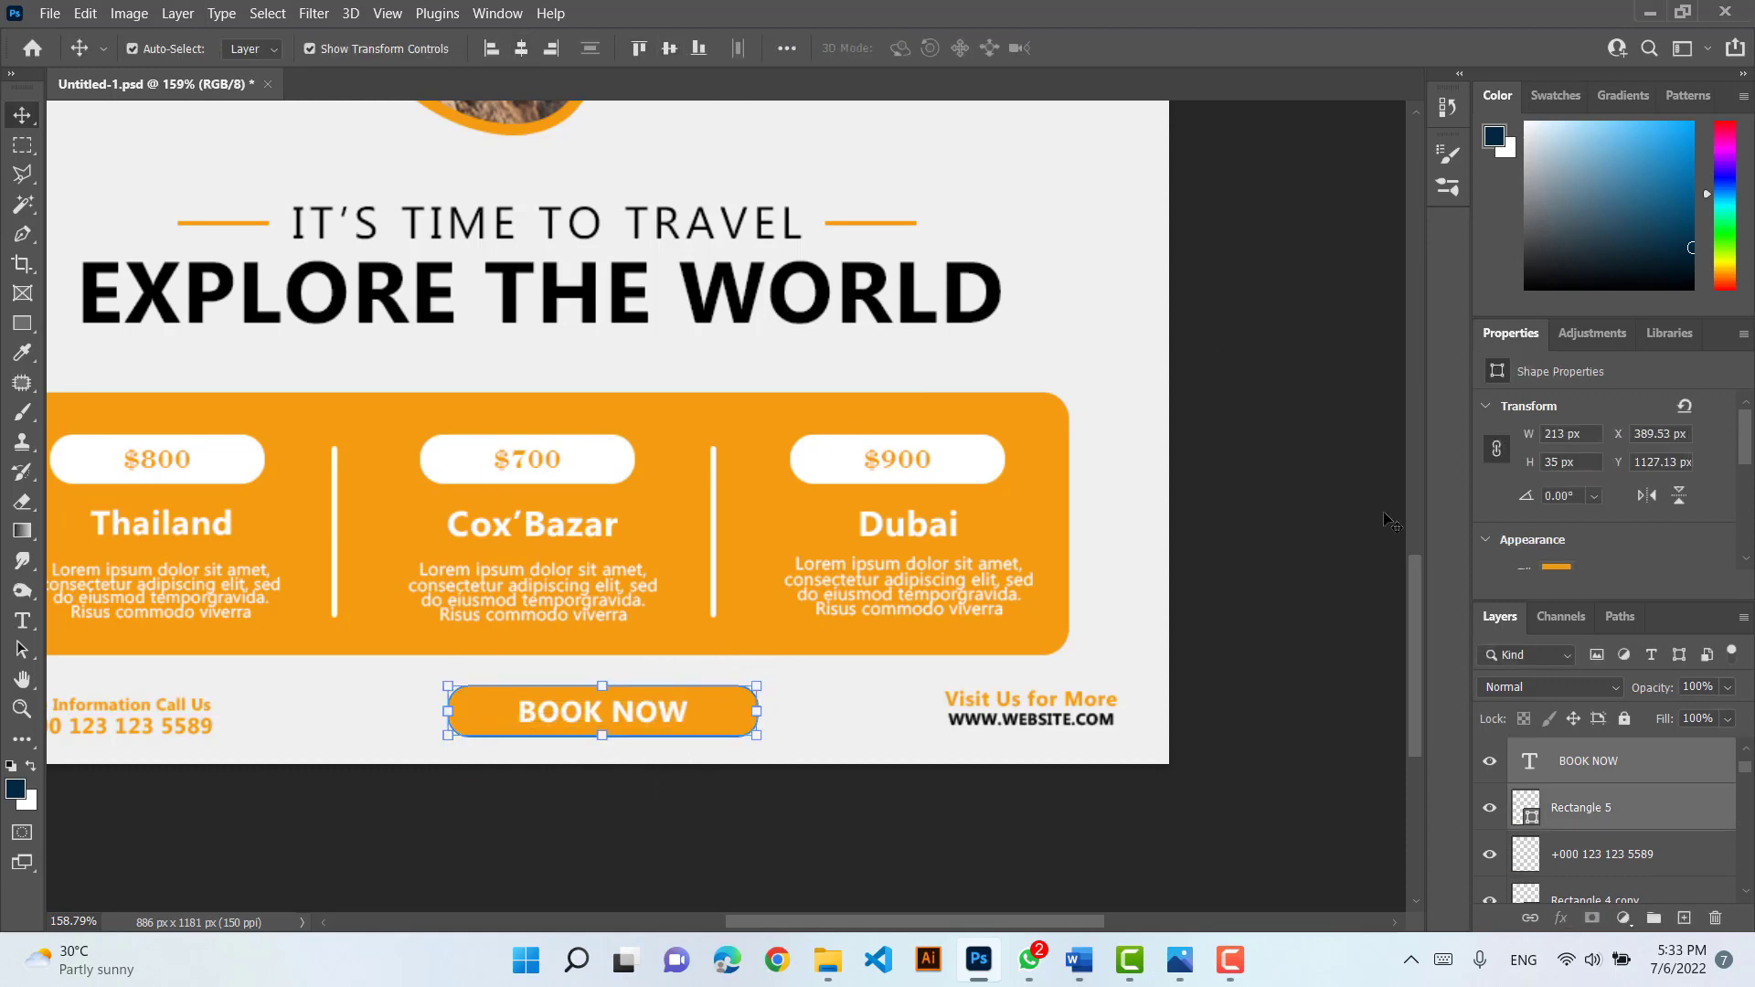
pyautogui.rightClick(1614, 777)
pyautogui.click(1380, 657)
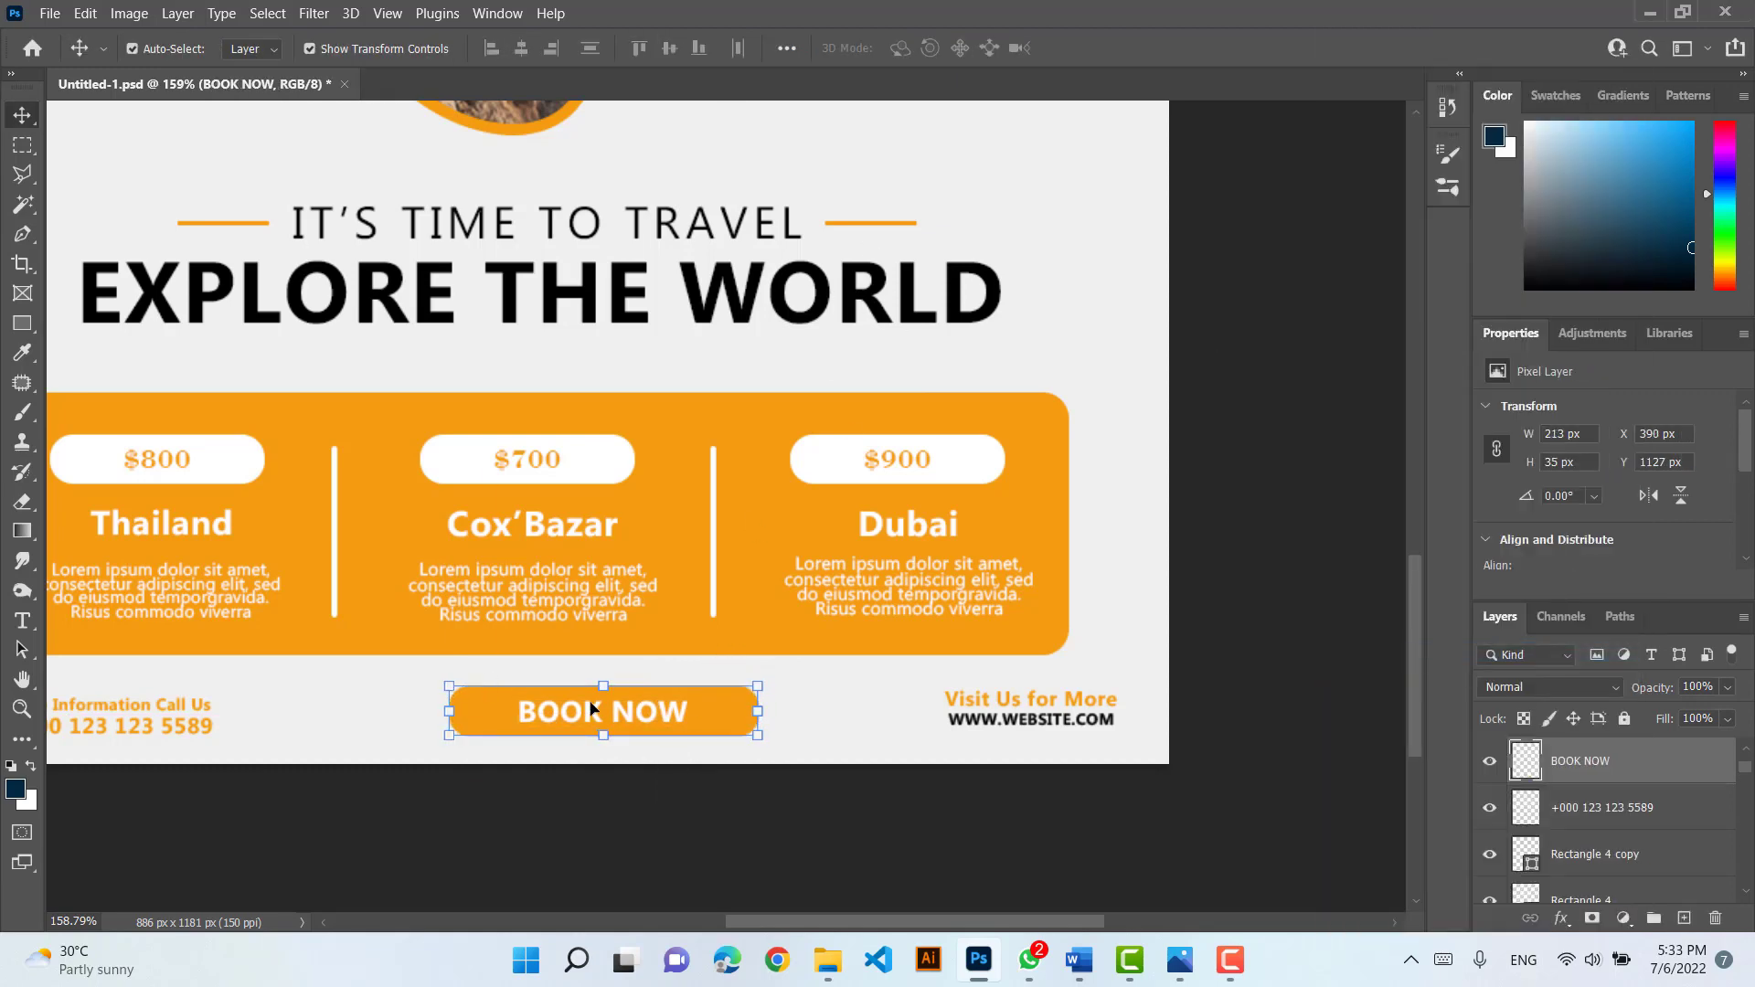
# Distribute the phone block, BOOK NOW button and website block with even horizontal spacing across the footer
pyautogui.moveTo(590, 709); pyautogui.dragTo(579, 711)
pyautogui.moveTo(1021, 776); pyautogui.dragTo(111, 720)
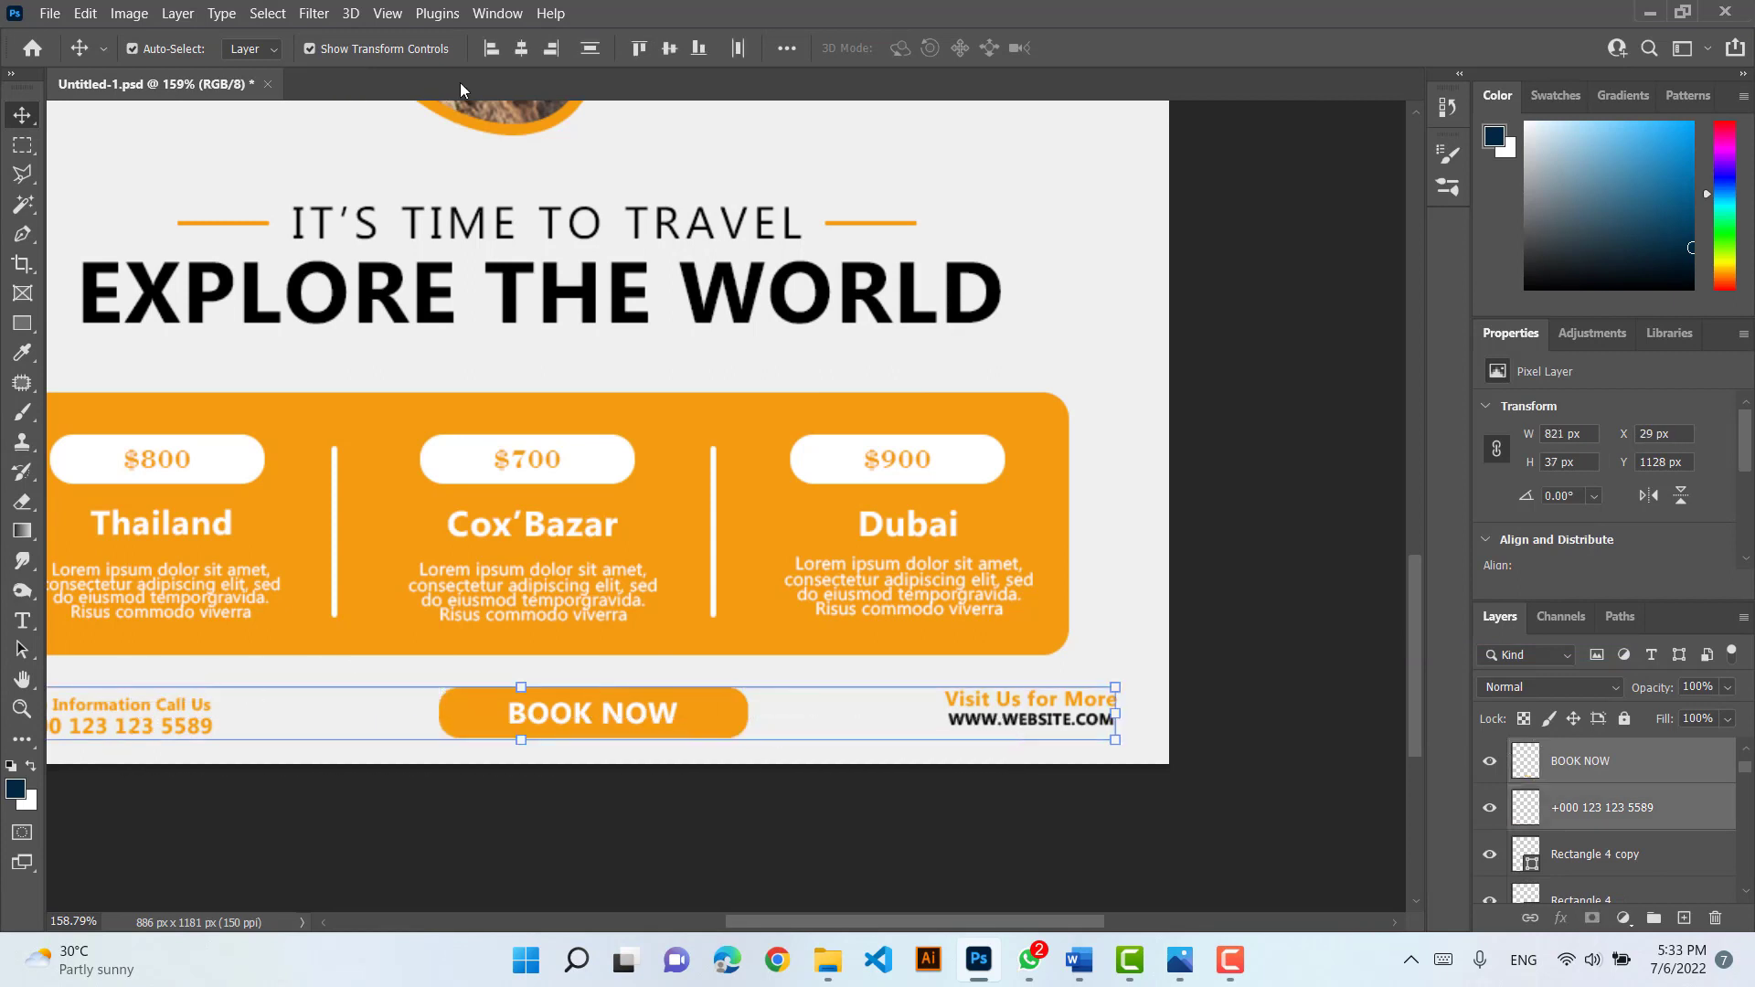
pyautogui.click(522, 49)
pyautogui.hotkey('ctrl', 'z')
pyautogui.click(740, 49)
pyautogui.click(675, 52)
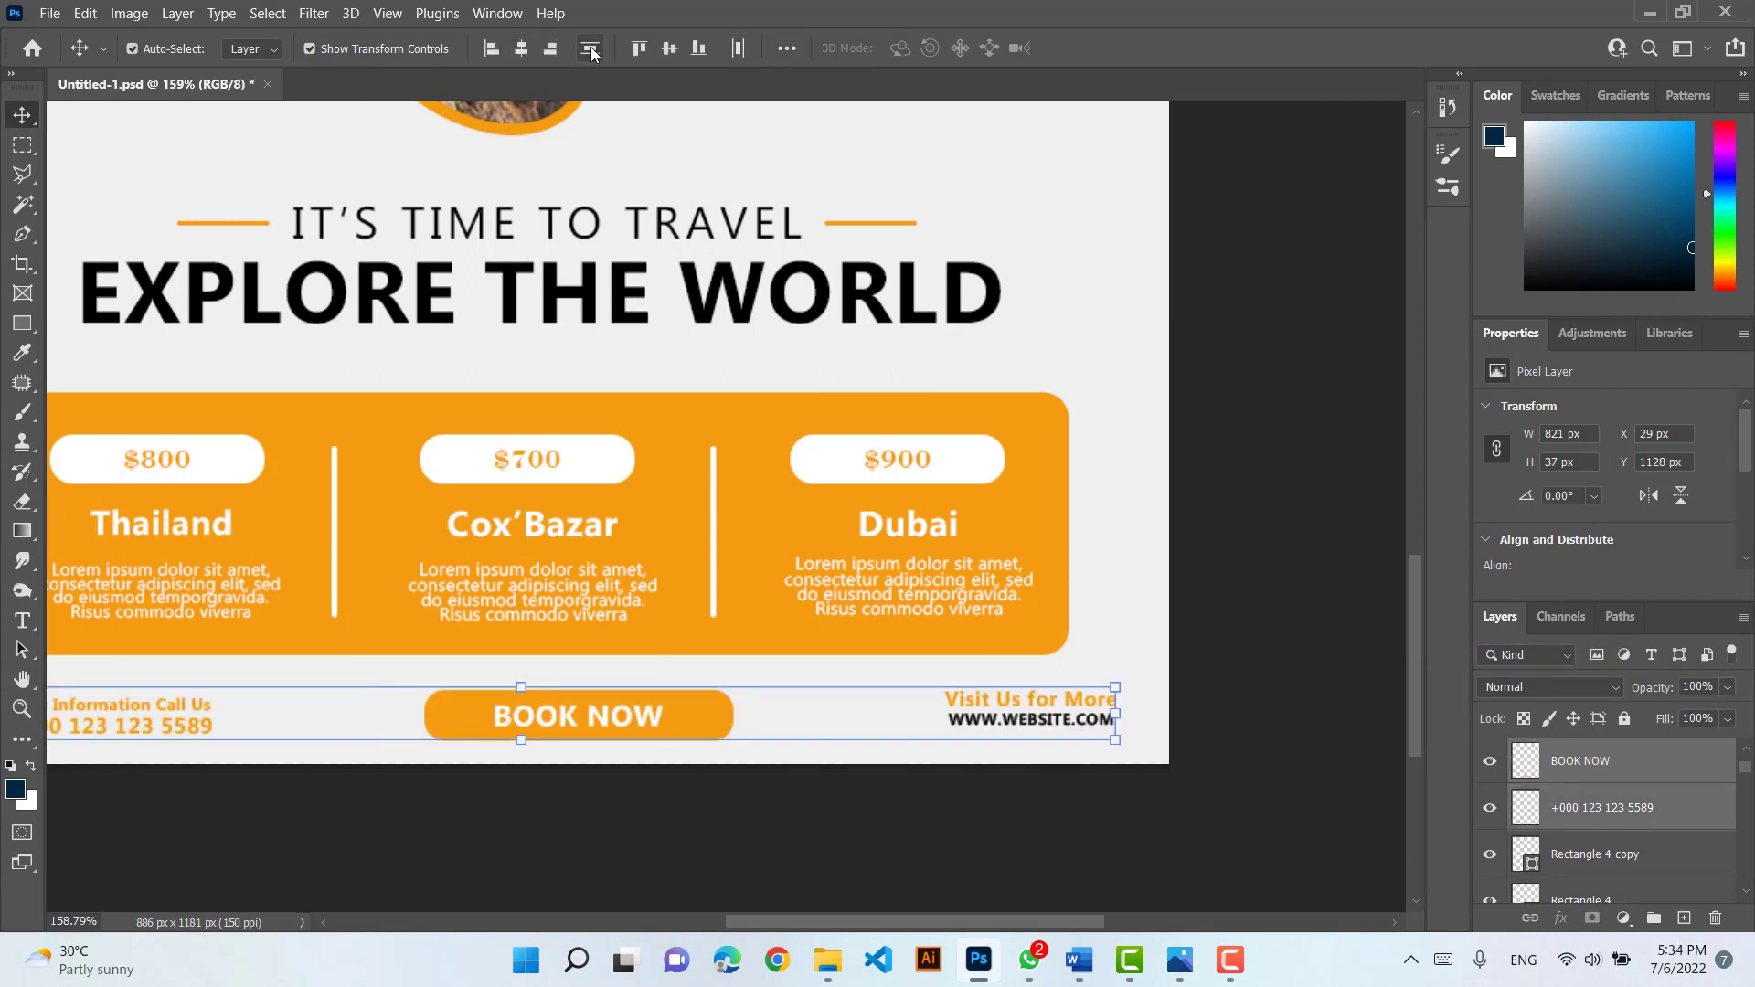
pyautogui.click(778, 870)
# Nudge the merged BOOK NOW button up by a couple of pixels
pyautogui.scroll(-3, 696, 788)
pyautogui.click(630, 742)
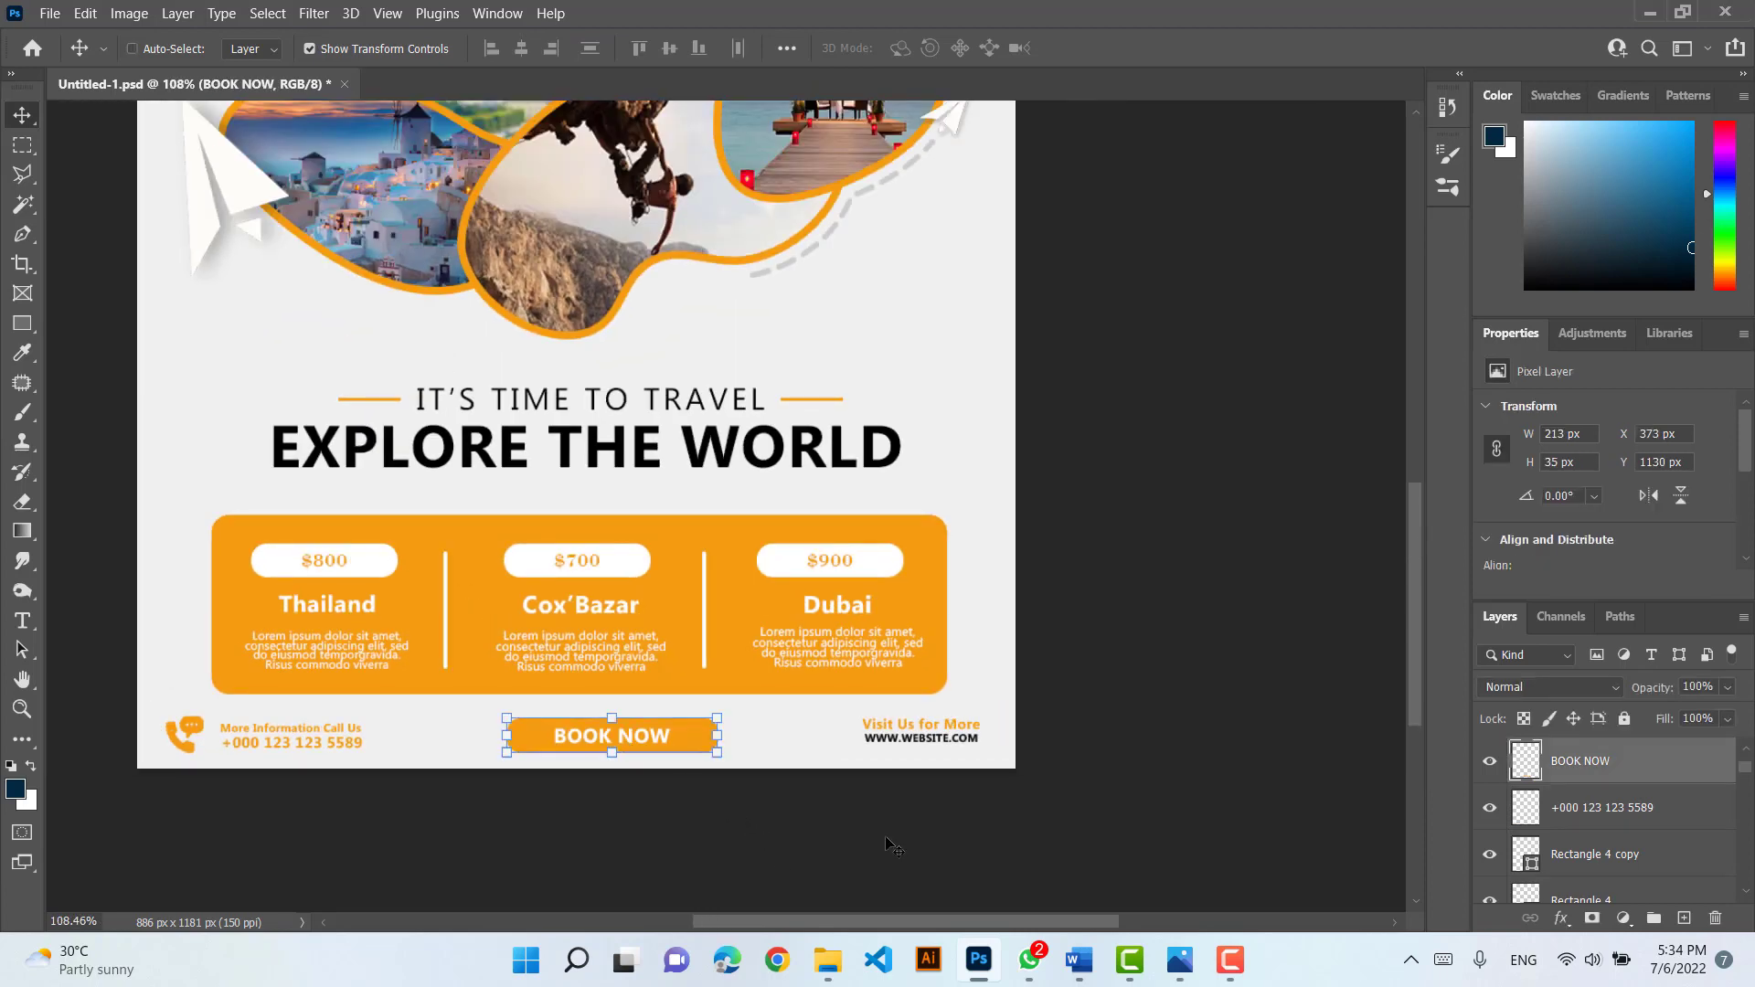
pyautogui.press('Up')
pyautogui.press('Up')
pyautogui.keyDown('ctrl'); pyautogui.click(778, 832); pyautogui.keyUp('ctrl')
# Nudge the merged "Visit Us for More" and website block straight down to a Y position of 1136 px
pyautogui.keyDown('ctrl'); pyautogui.click(940, 727); pyautogui.keyUp('ctrl')
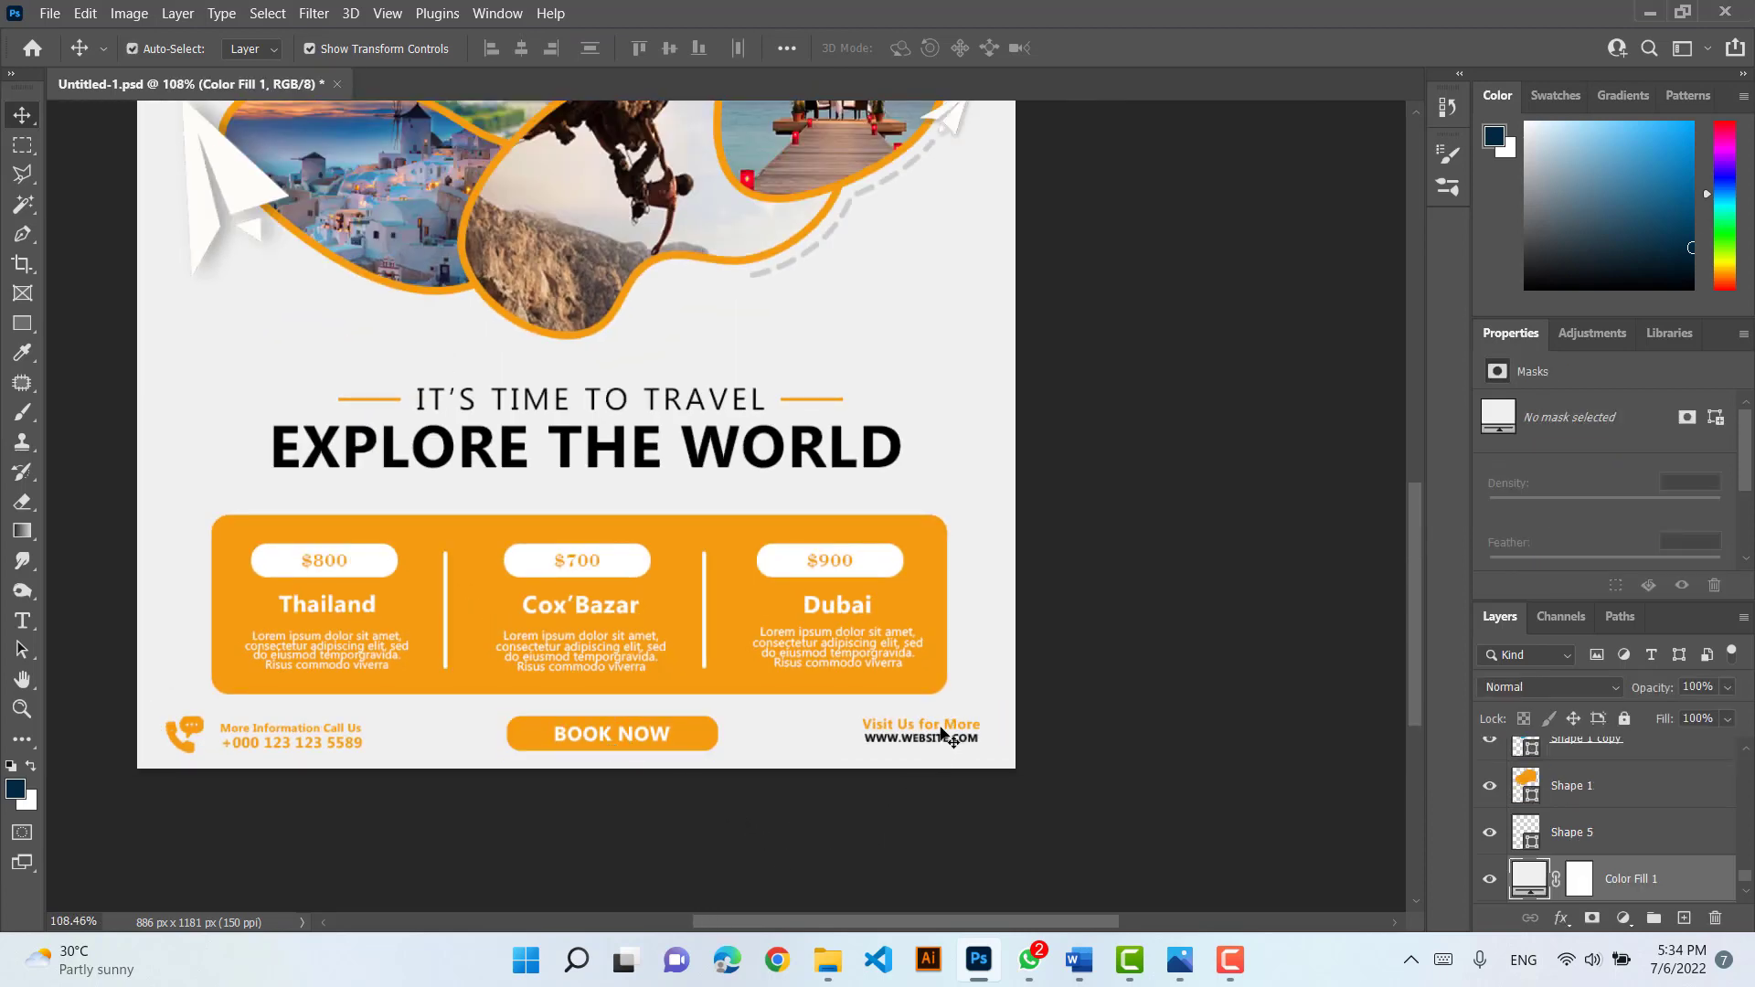
pyautogui.click(944, 722)
pyautogui.press('Down')
pyautogui.press('Down')
pyautogui.press('Down')
pyautogui.press('Down')
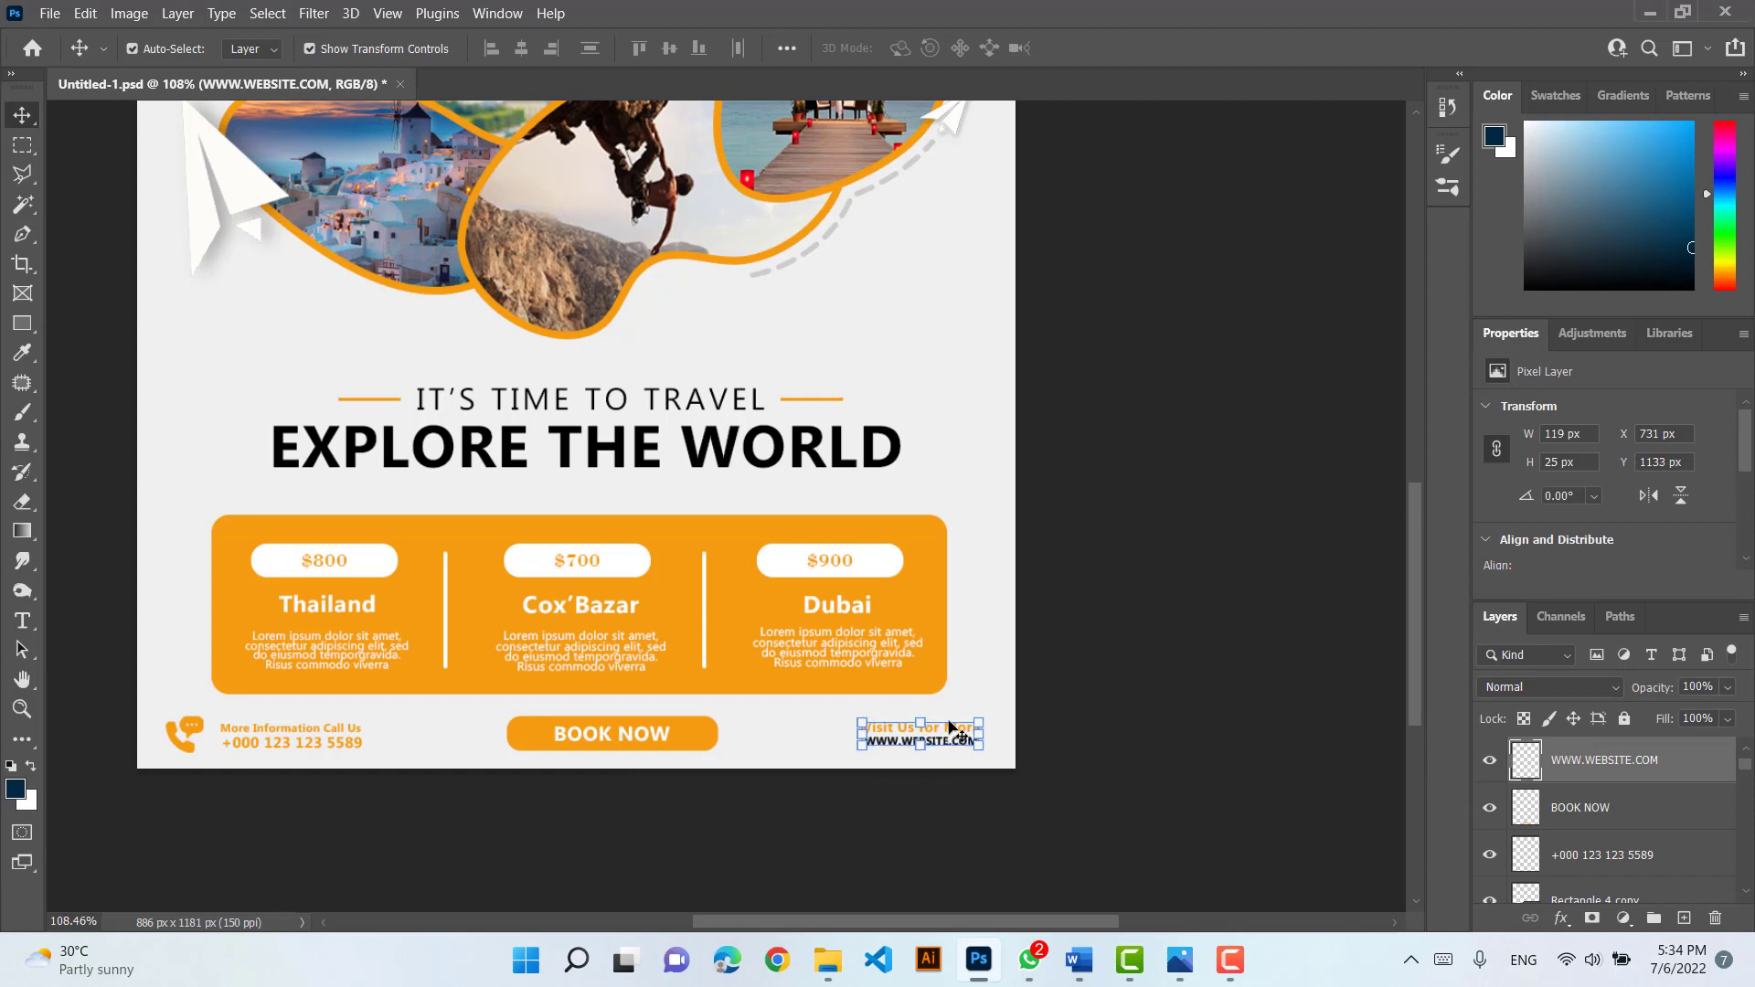
pyautogui.press('Down')
pyautogui.press('Down')
pyautogui.press('Down')
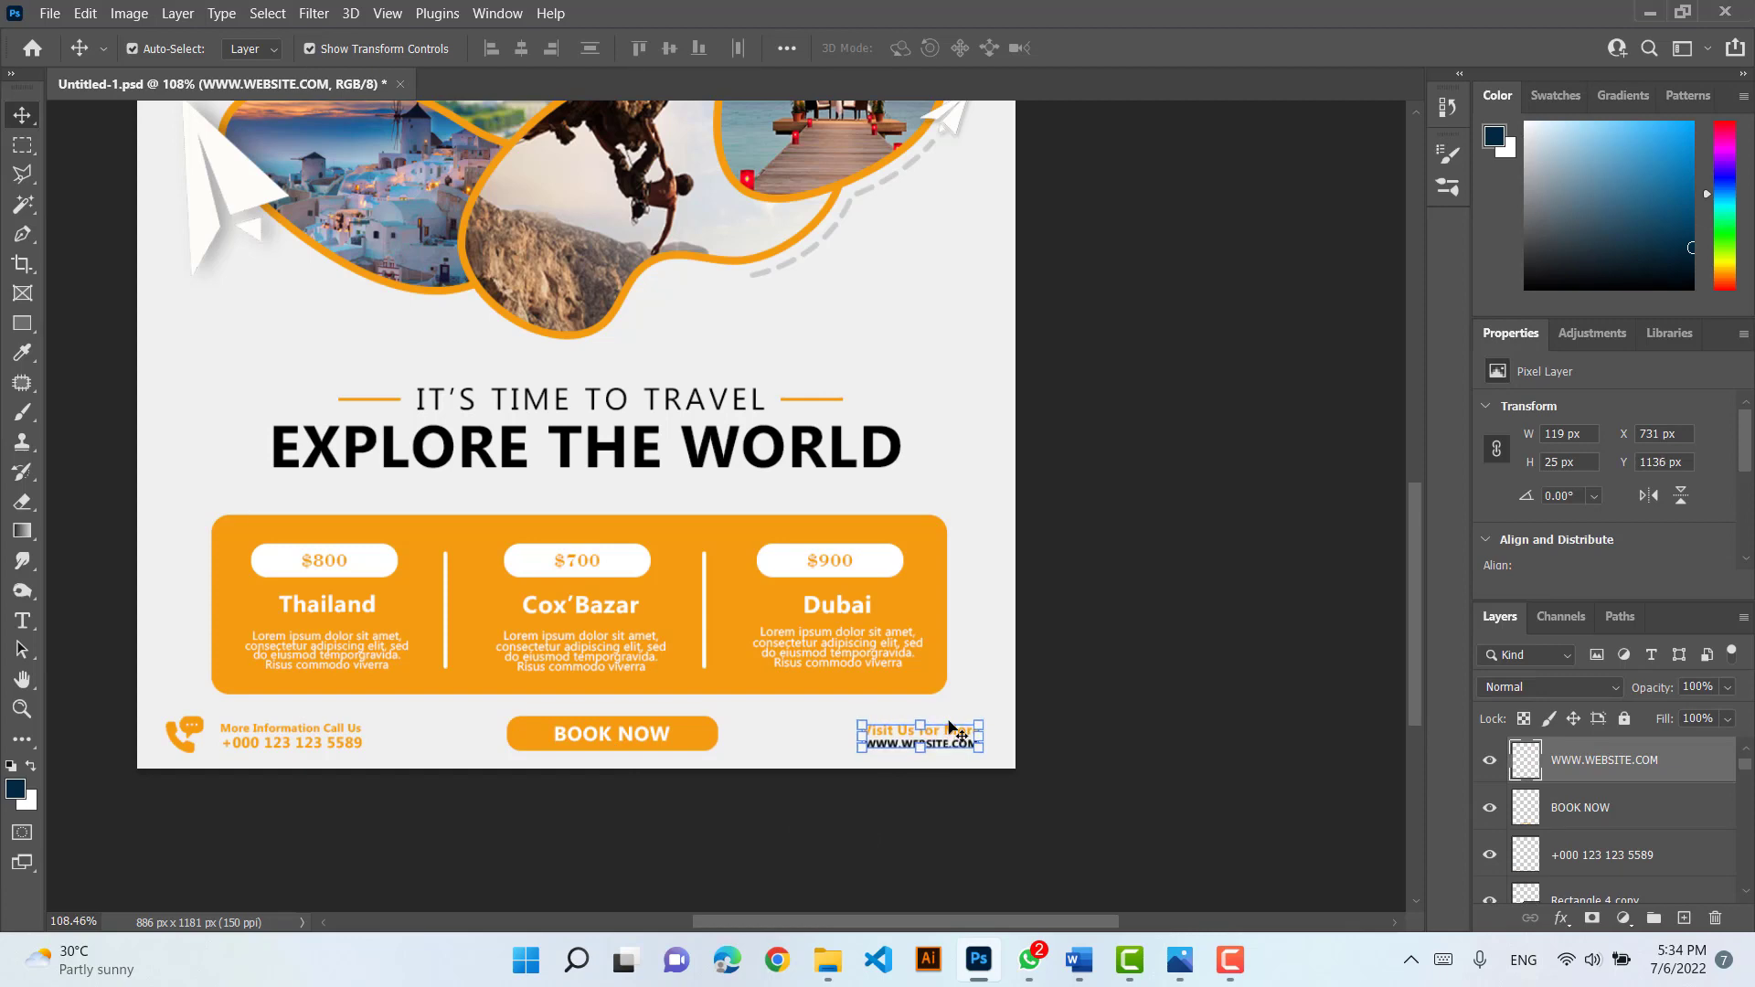
pyautogui.click(1061, 708)
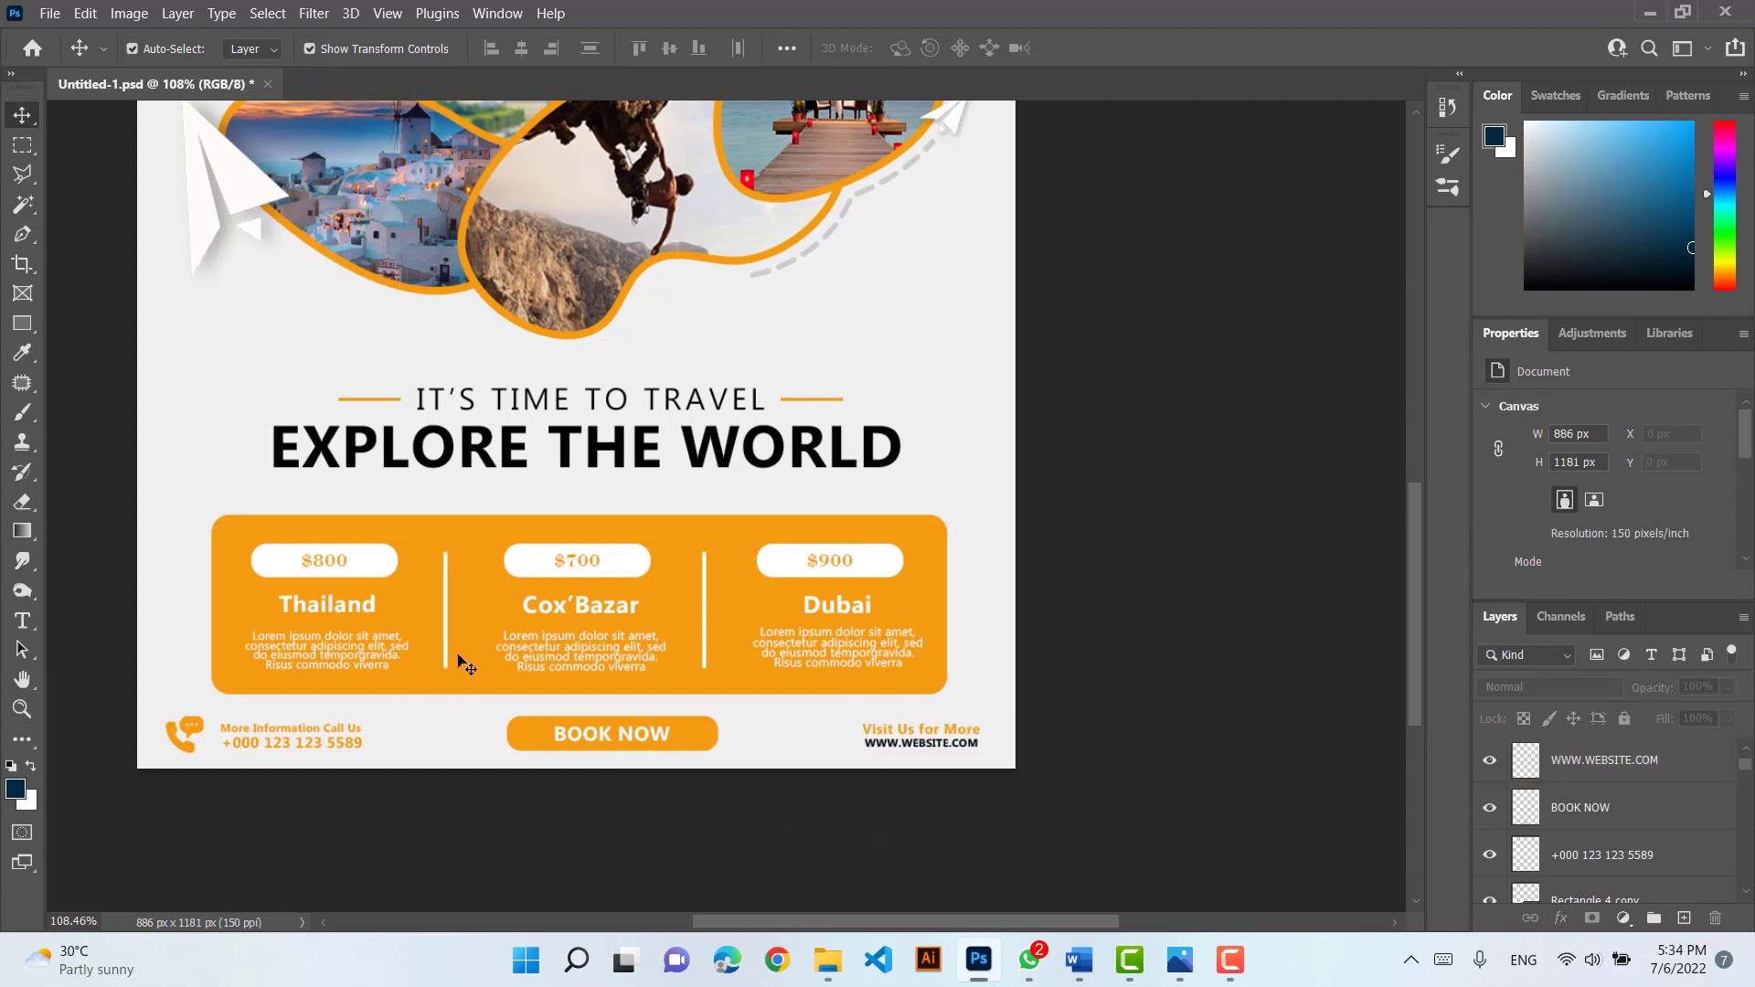
# Fit the whole flyer in view and save the Untitled-1.psd document
pyautogui.hotkey('ctrl', '0')
pyautogui.moveTo(518, 549); pyautogui.dragTo(589, 586)
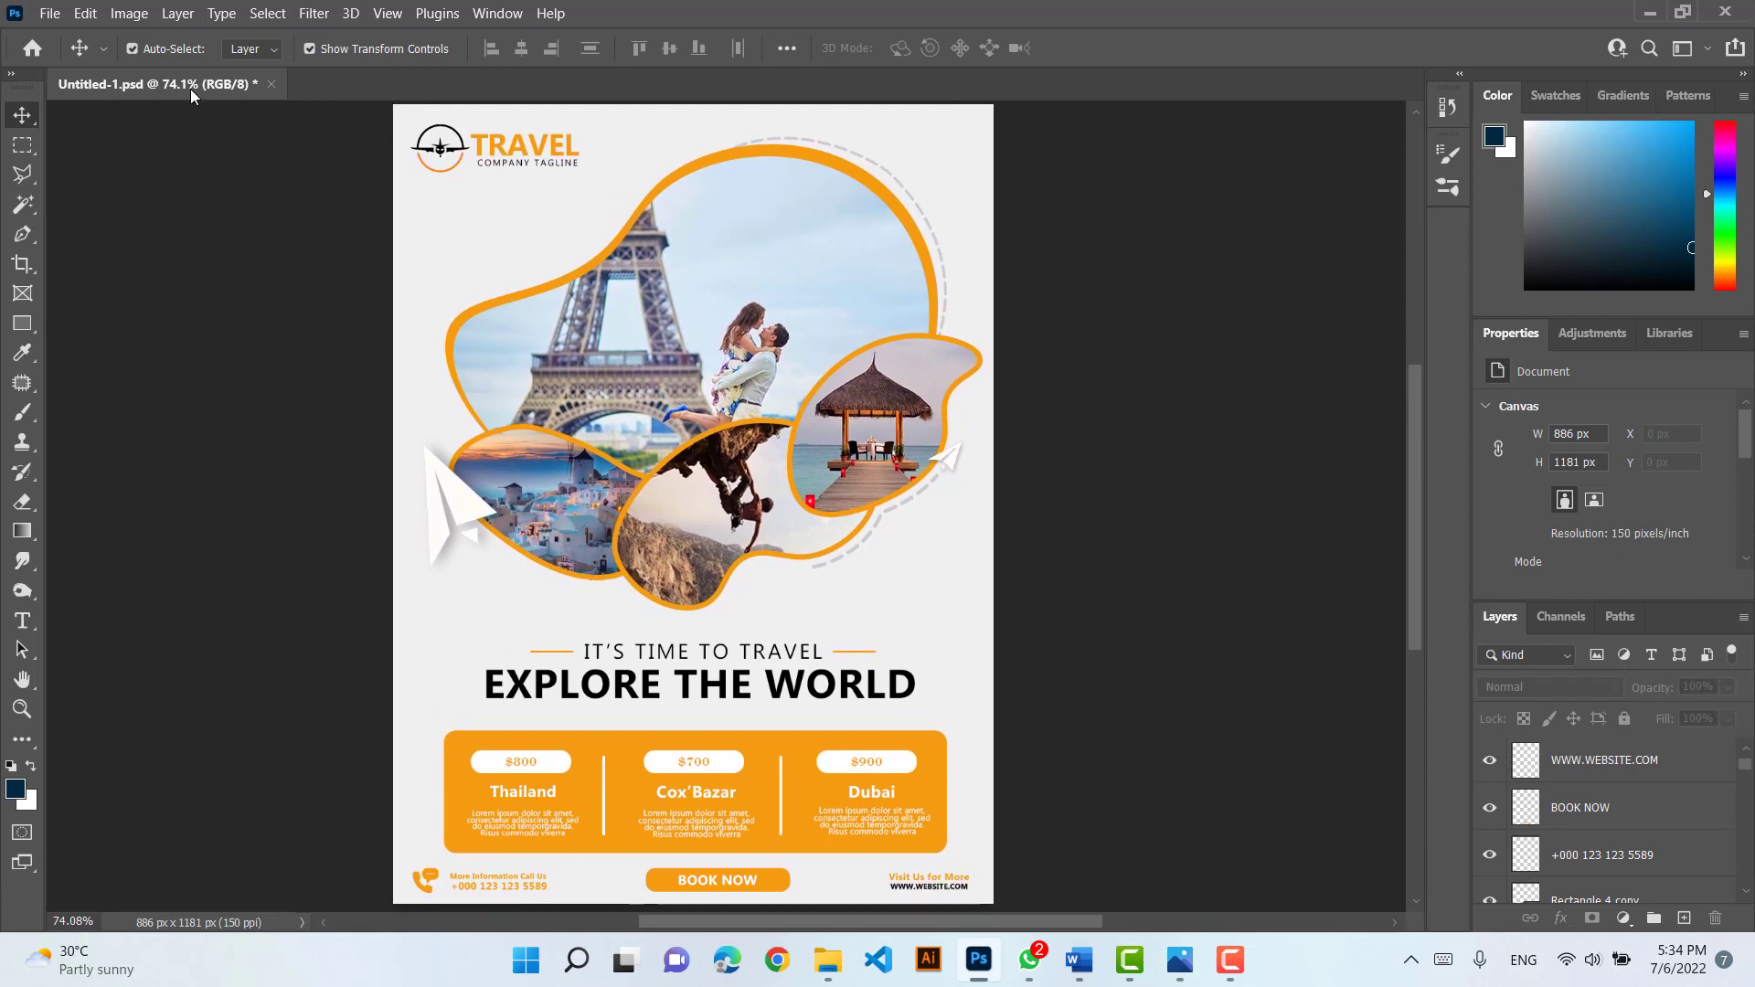
pyautogui.hotkey('ctrl', 's')
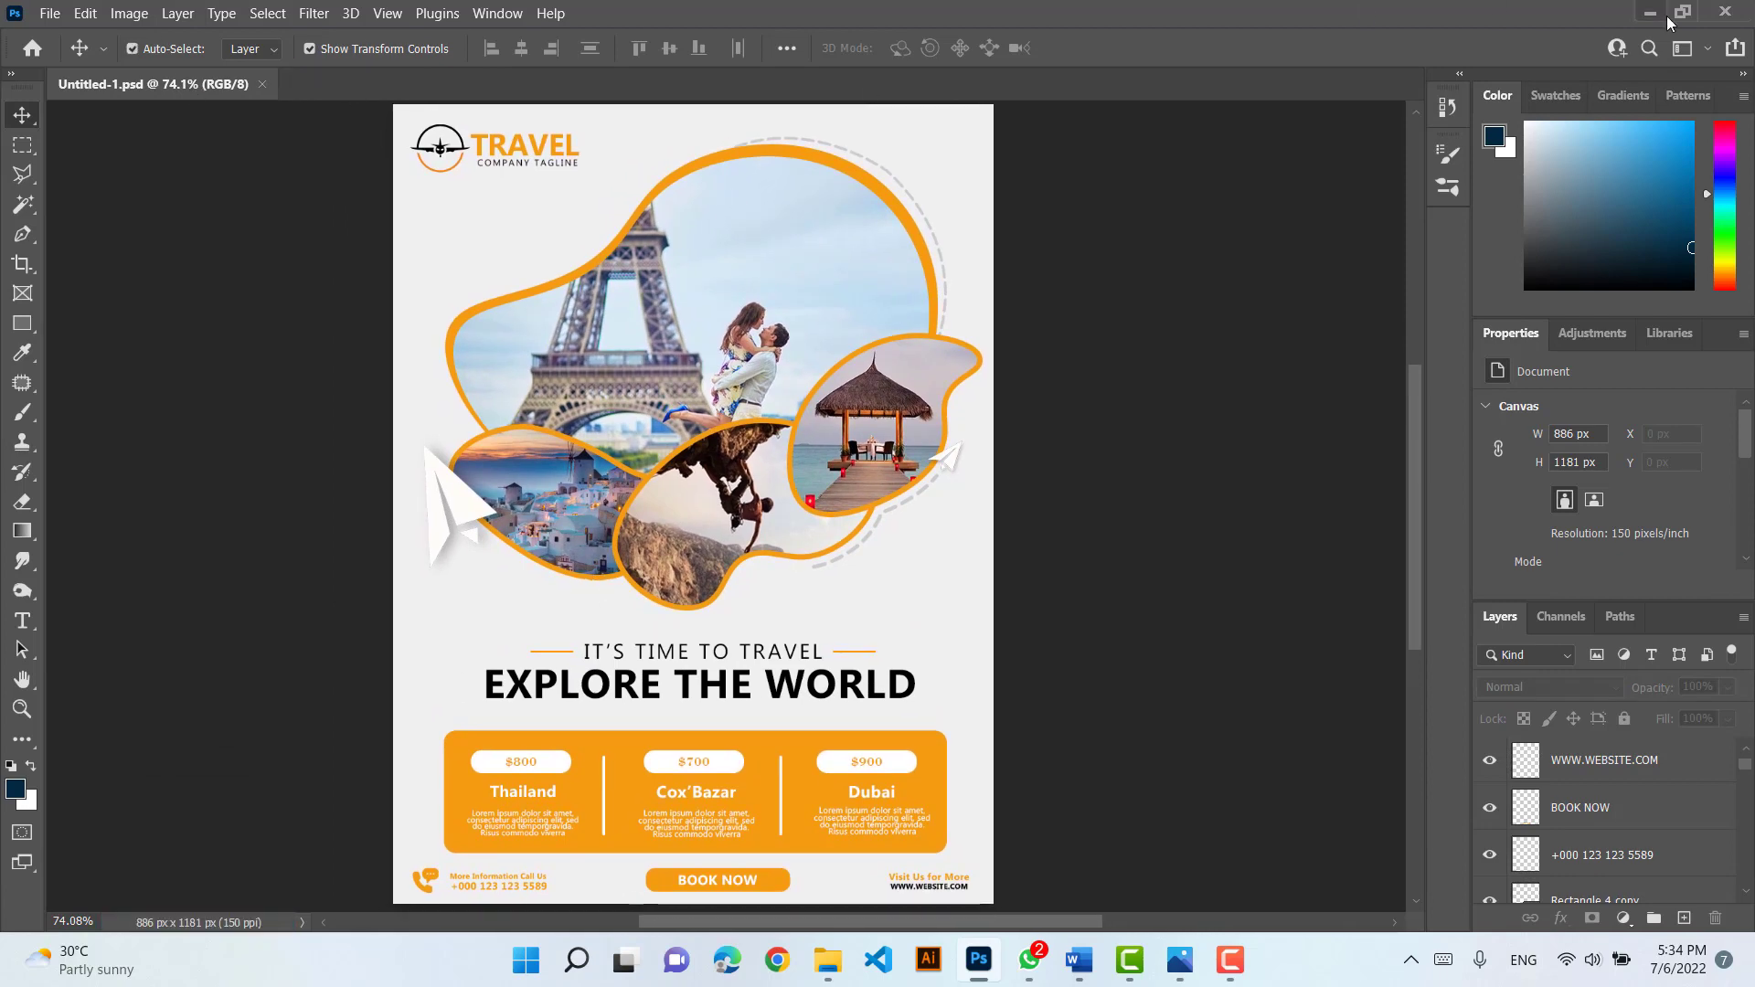